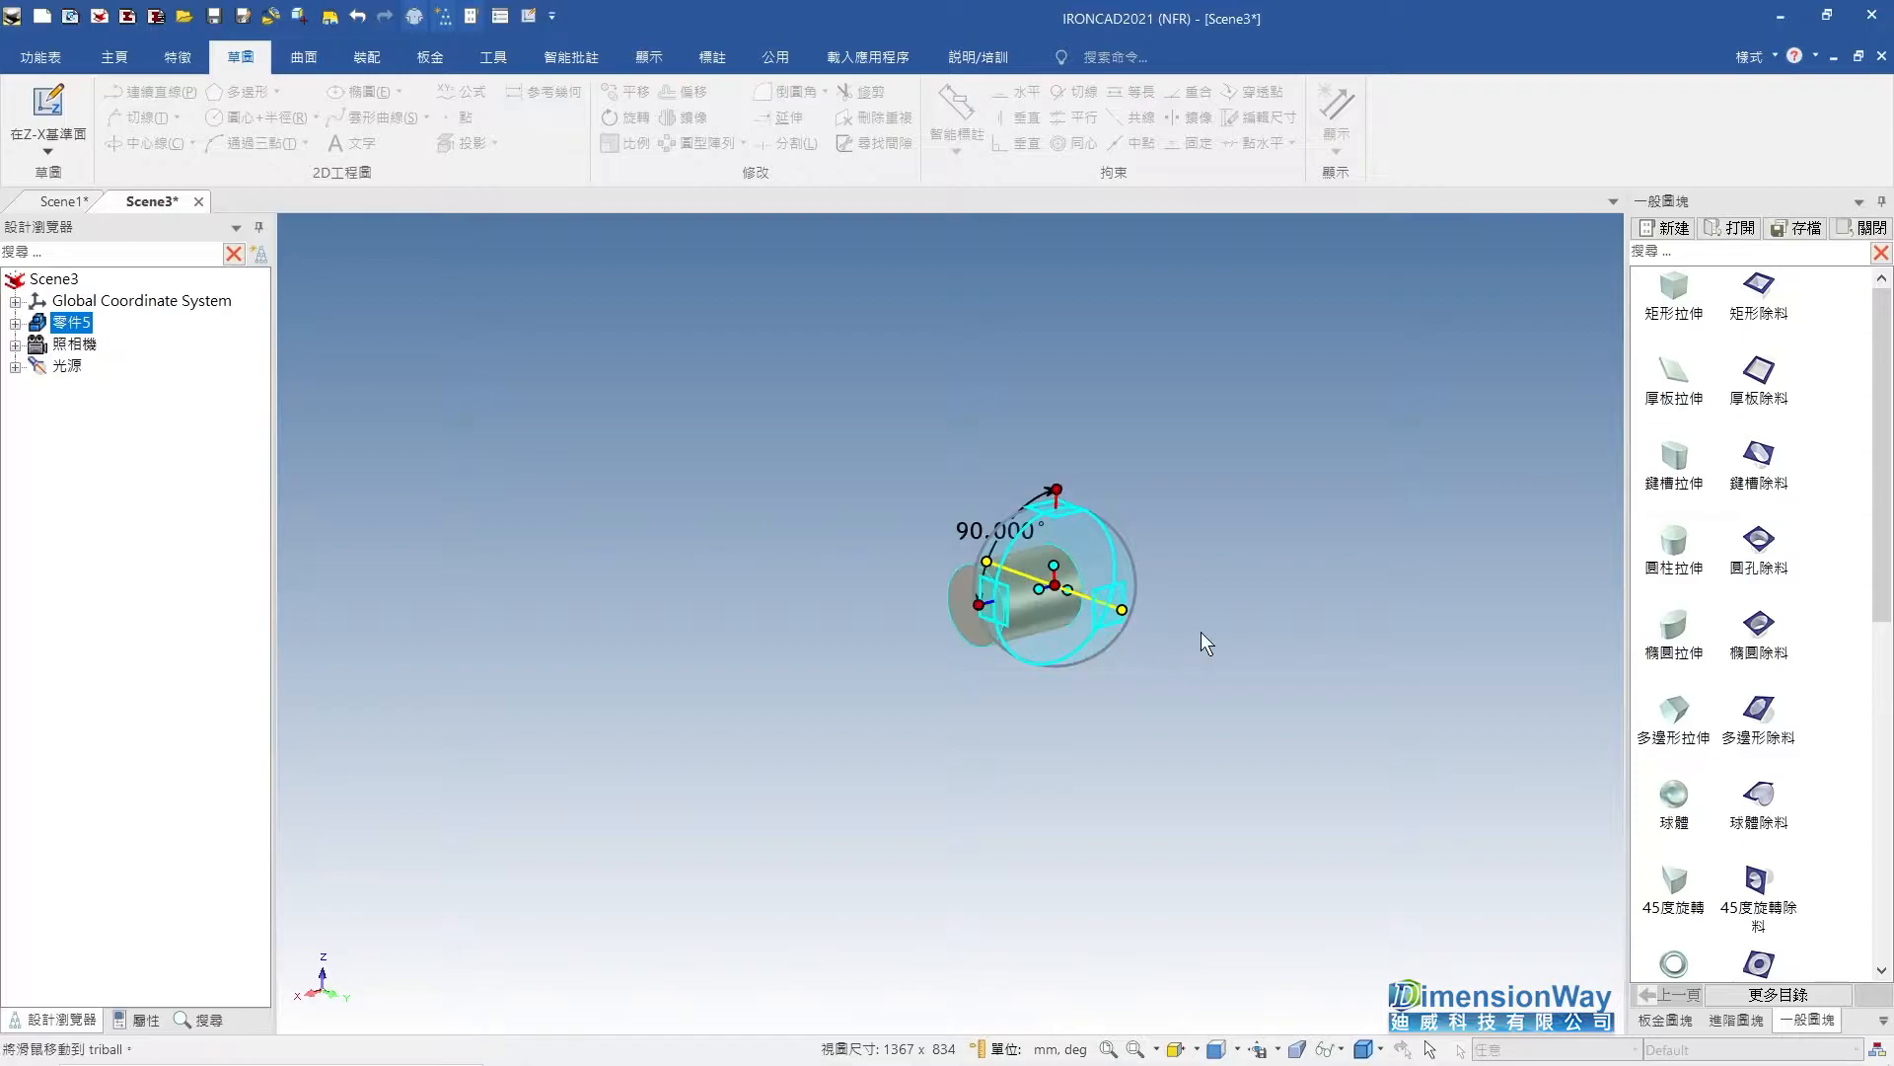
# Set the cylinder's diameter to 65 mm and its length to 30 mm.
pyautogui.click(1016, 659)
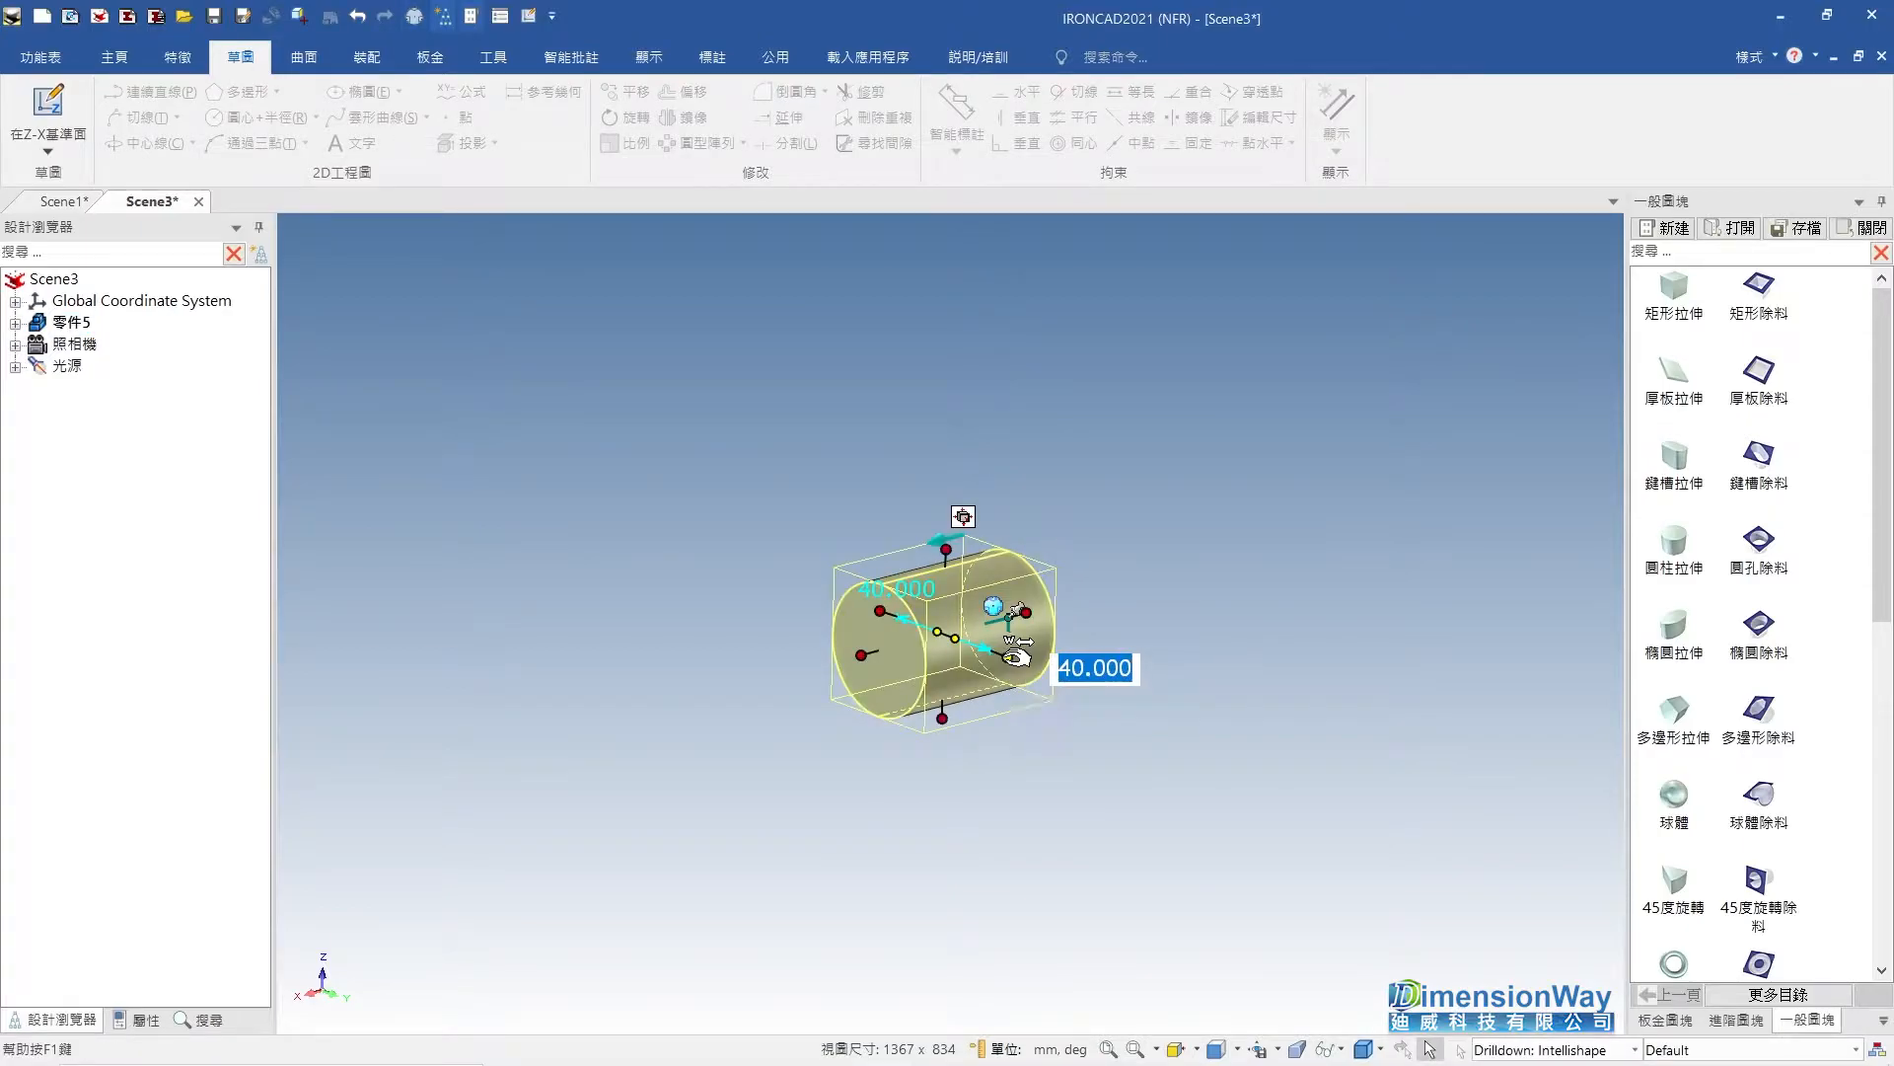
pyautogui.write('65')
pyautogui.press('Return')
pyautogui.click(861, 654)
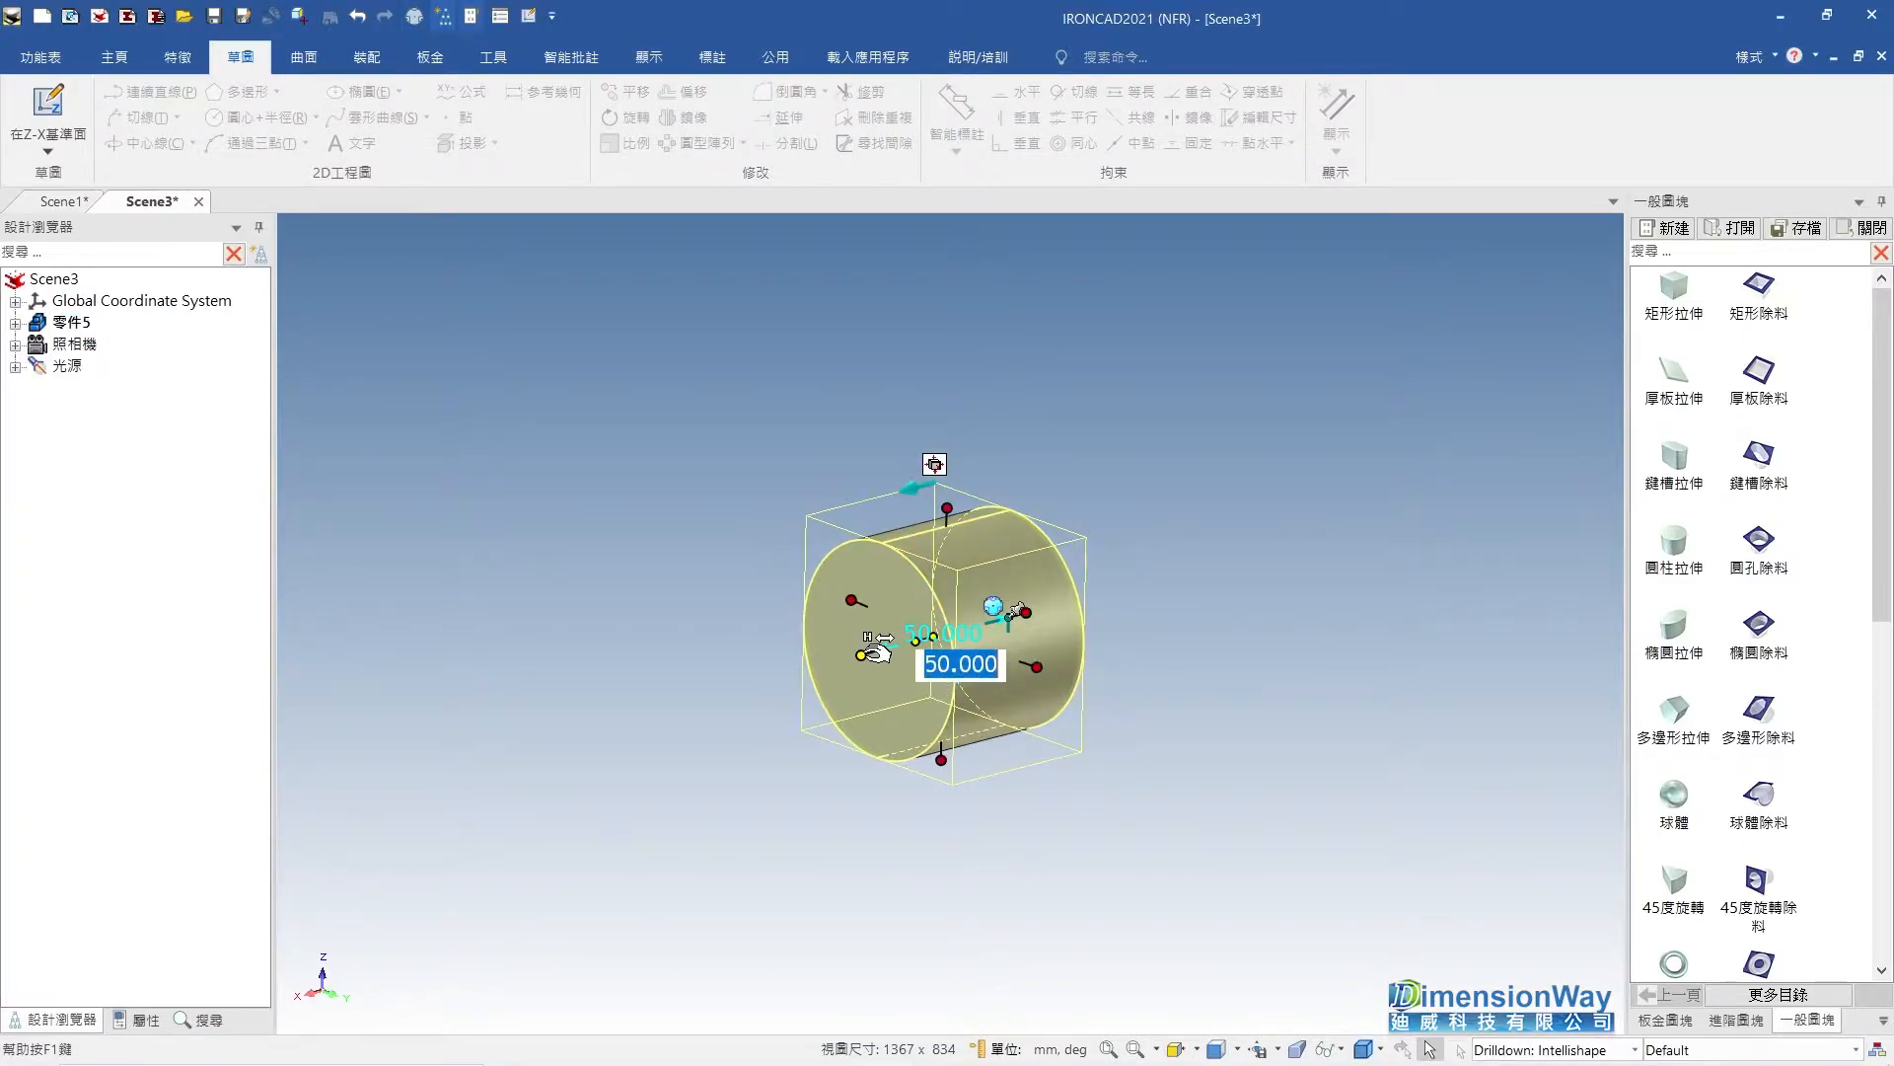
pyautogui.write('30')
pyautogui.press('Return')
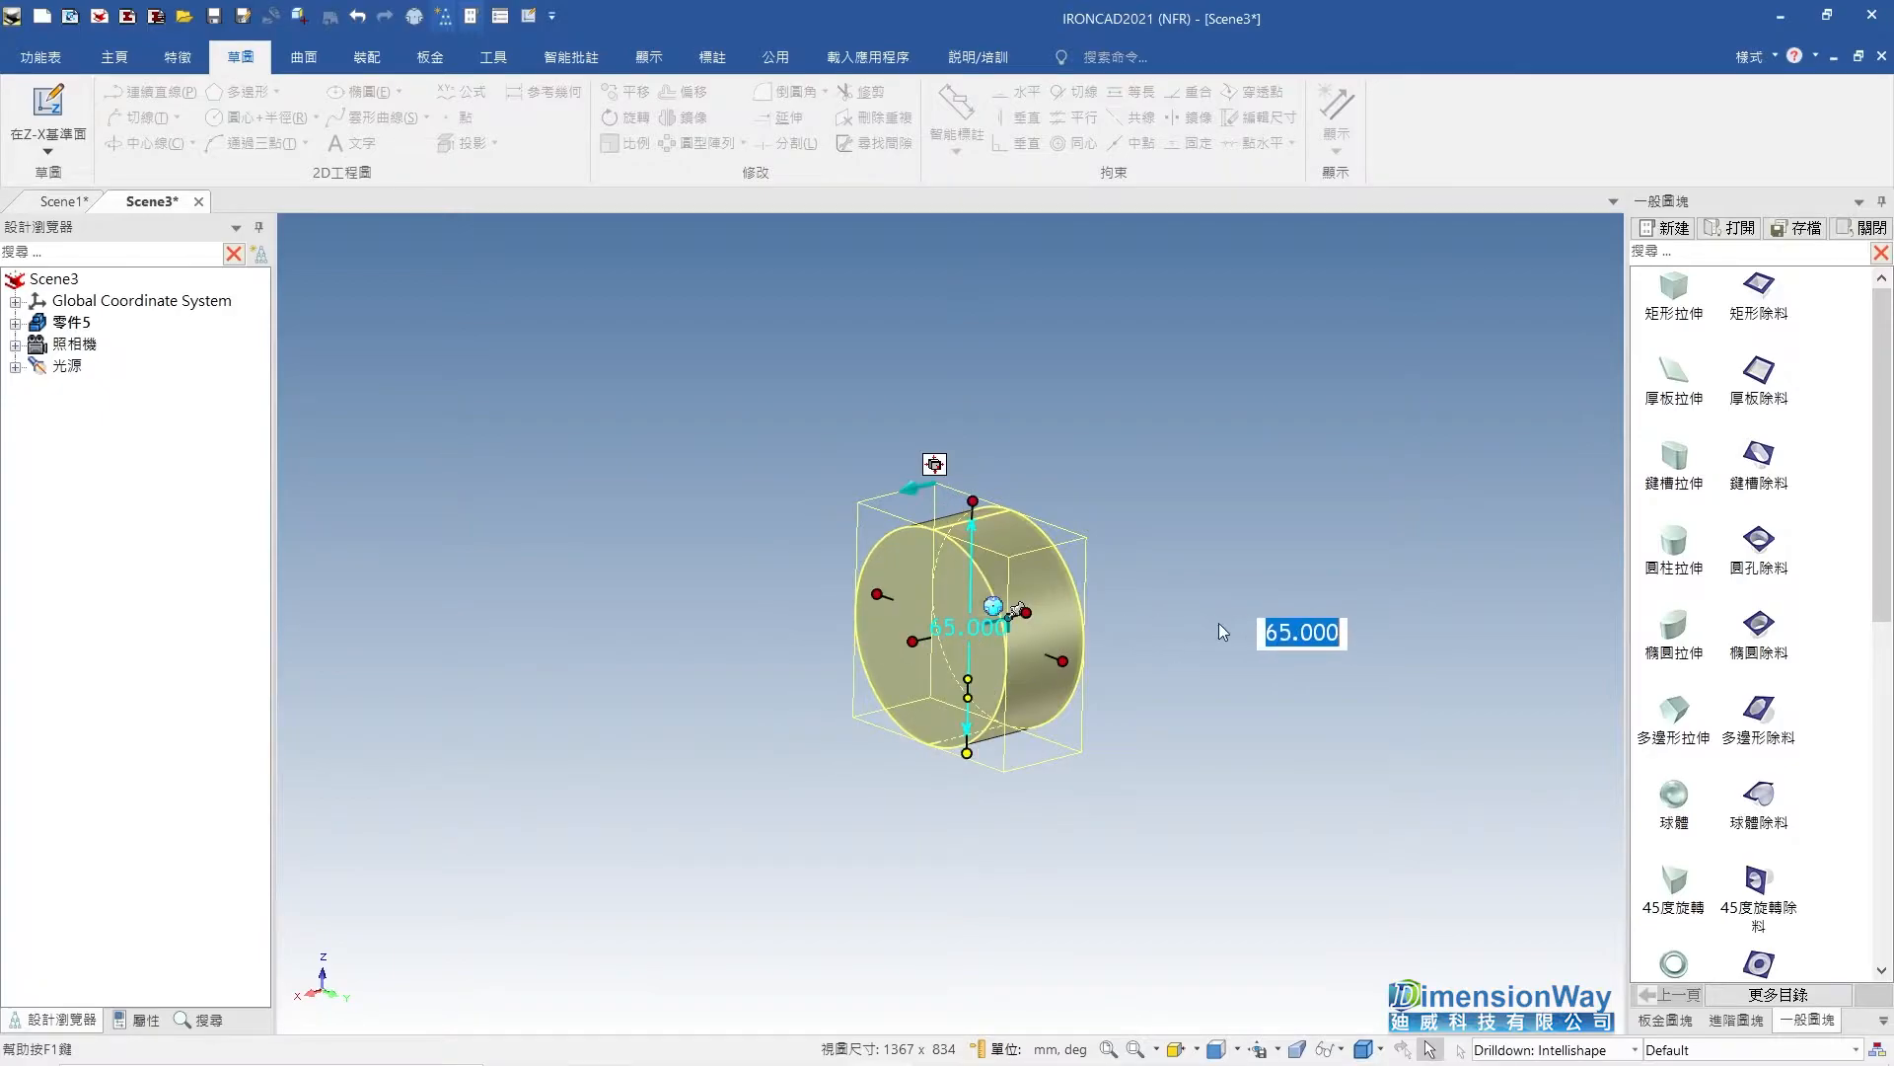
pyautogui.click(1217, 624)
# Add a catalog cone (圓錐) to the cylinder's front face and set its base diameter to 65 mm.
pyautogui.scroll(-3, 1726, 683)
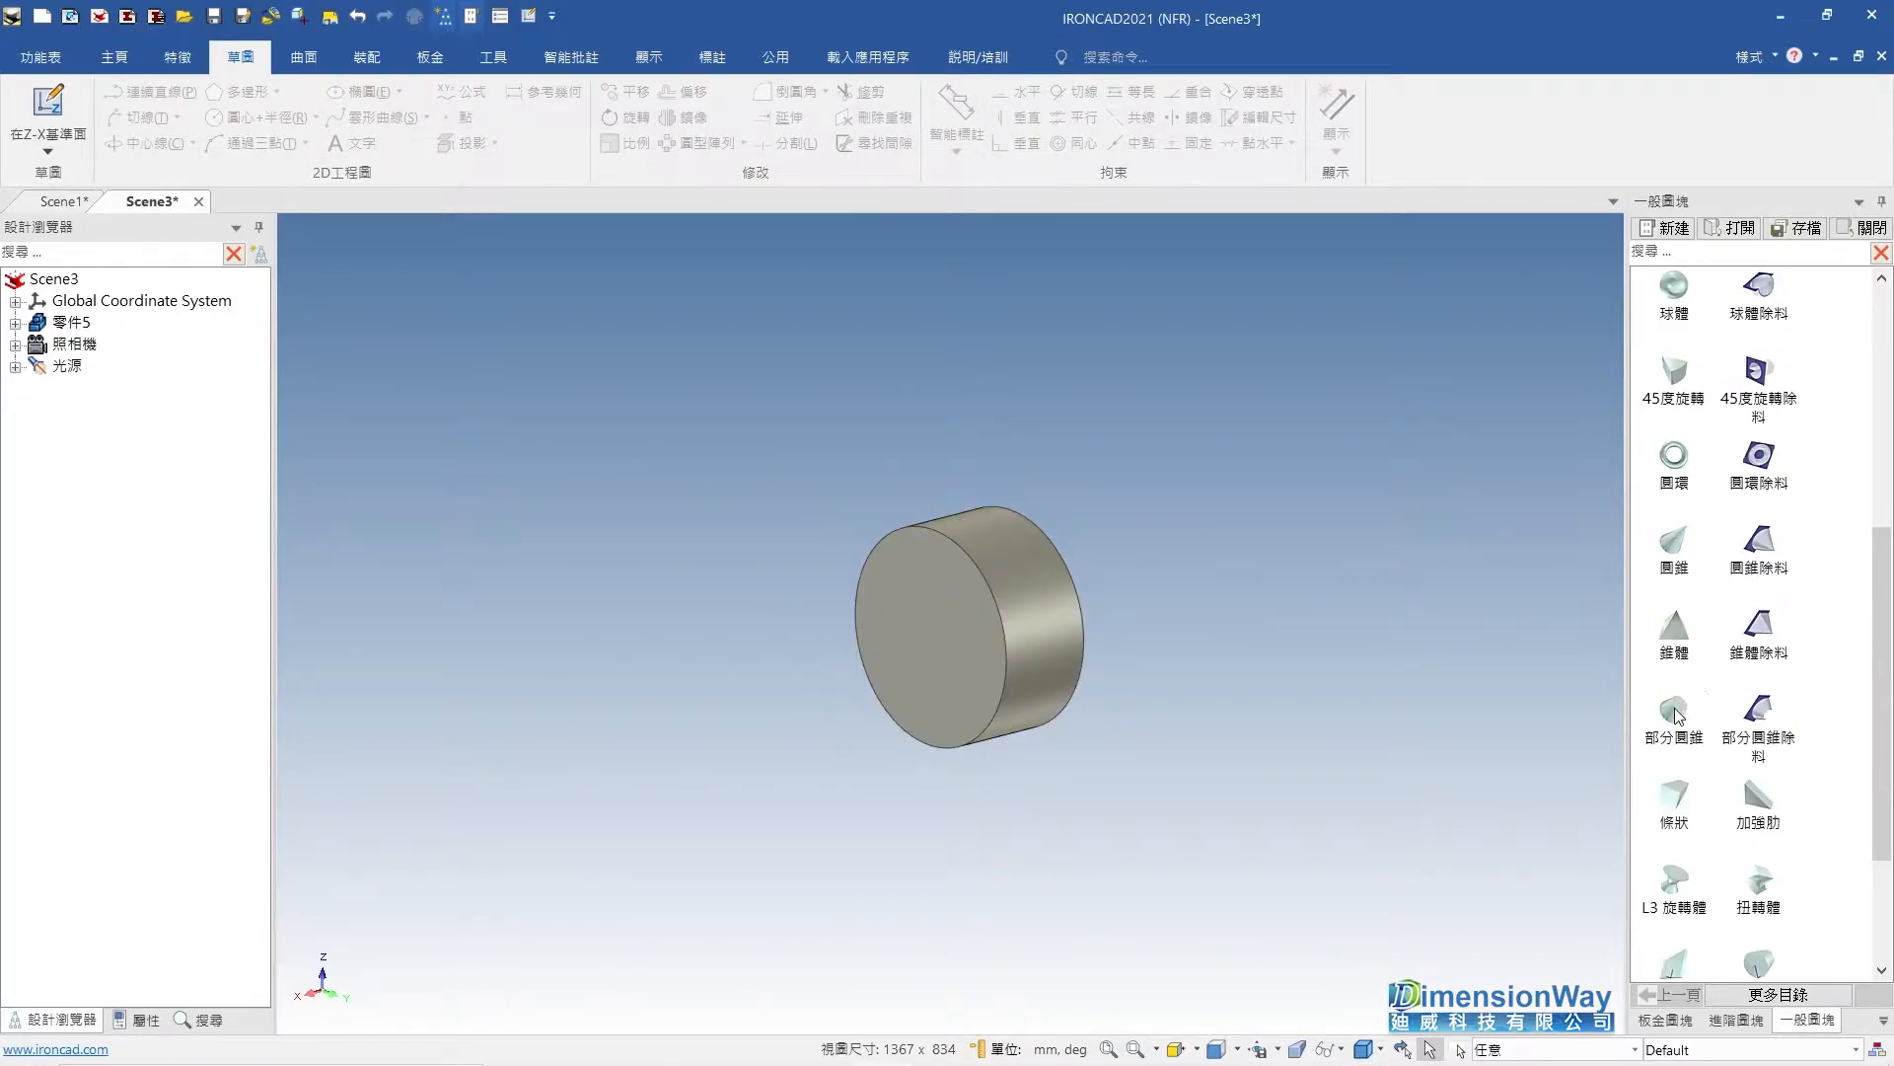
pyautogui.moveTo(1674, 556); pyautogui.dragTo(1009, 684)
pyautogui.scroll(2, 980, 675)
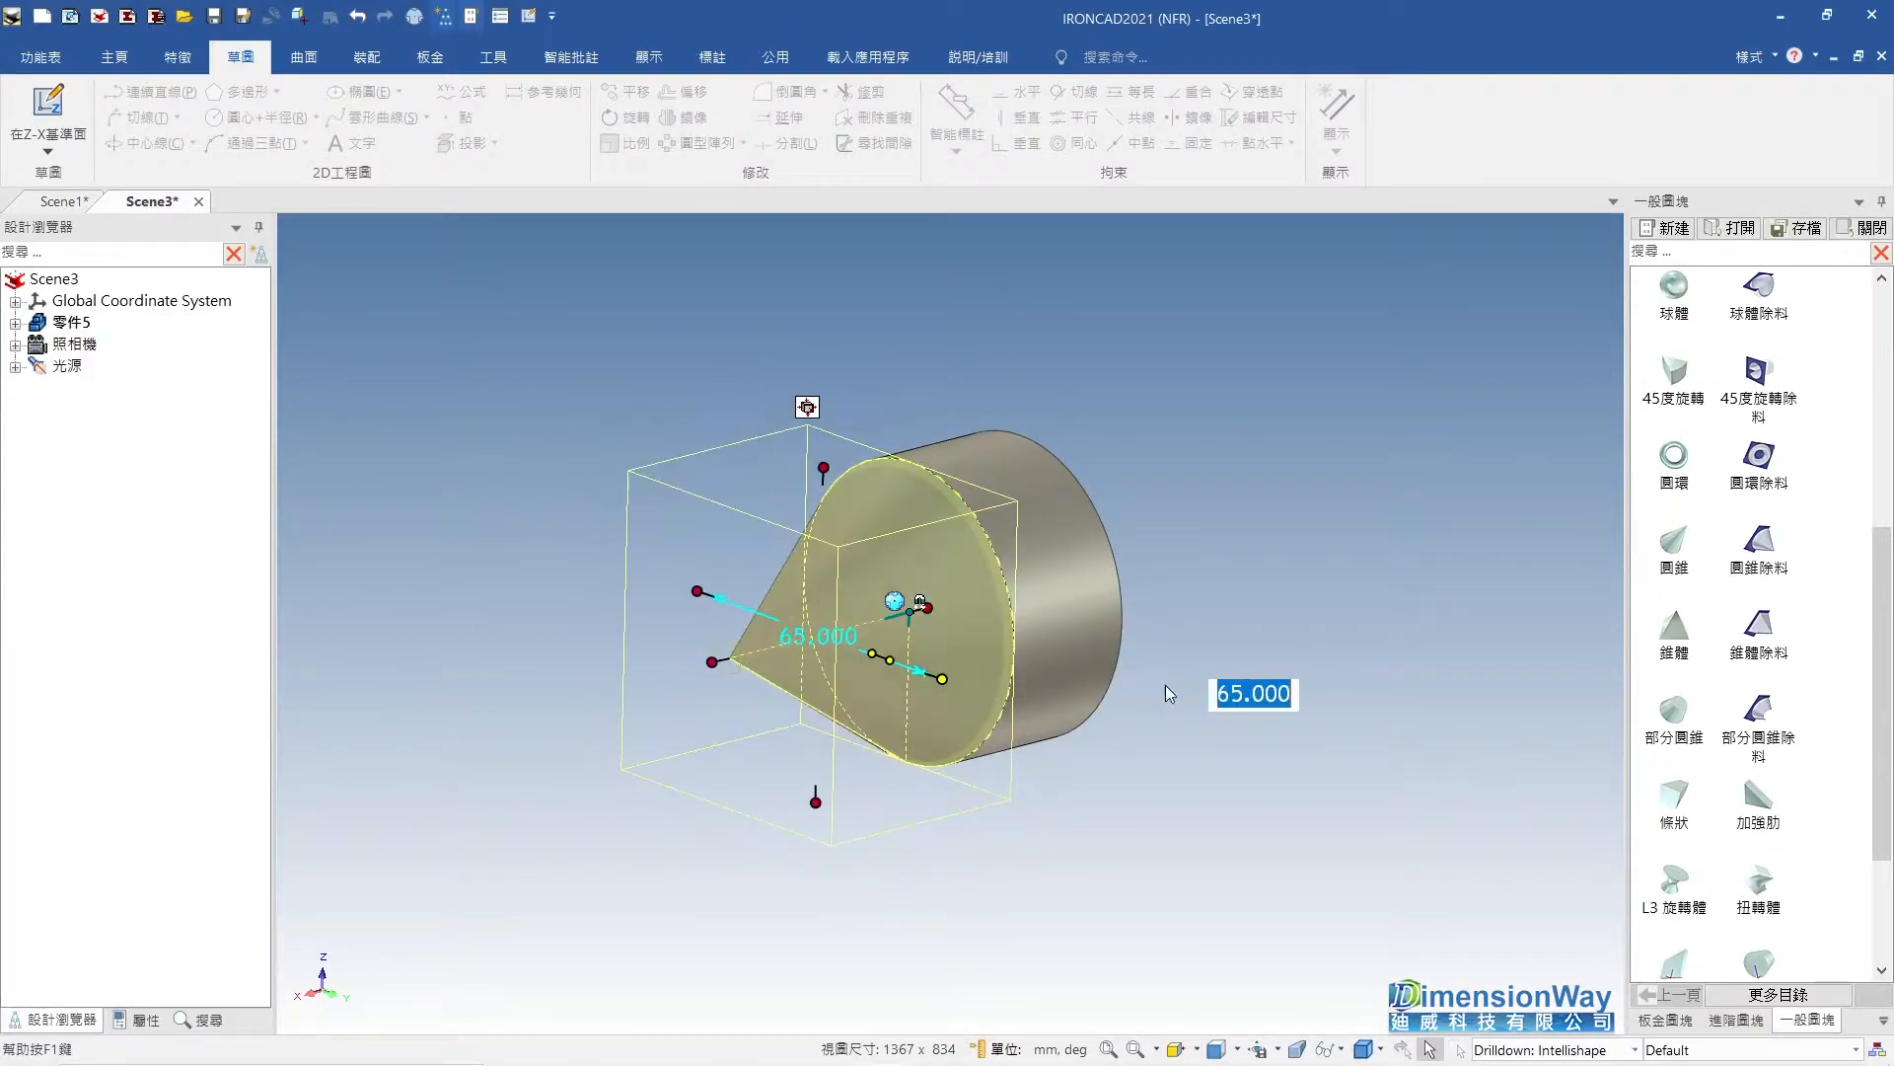
pyautogui.press('Tab')
pyautogui.click(1205, 634)
# Add a cylinder centred on the flat face opposite the cone, set its diameter to 20 mm and lengthen it.
pyautogui.scroll(-3, 981, 651)
pyautogui.moveTo(980, 651); pyautogui.dragTo(899, 638, button='middle')
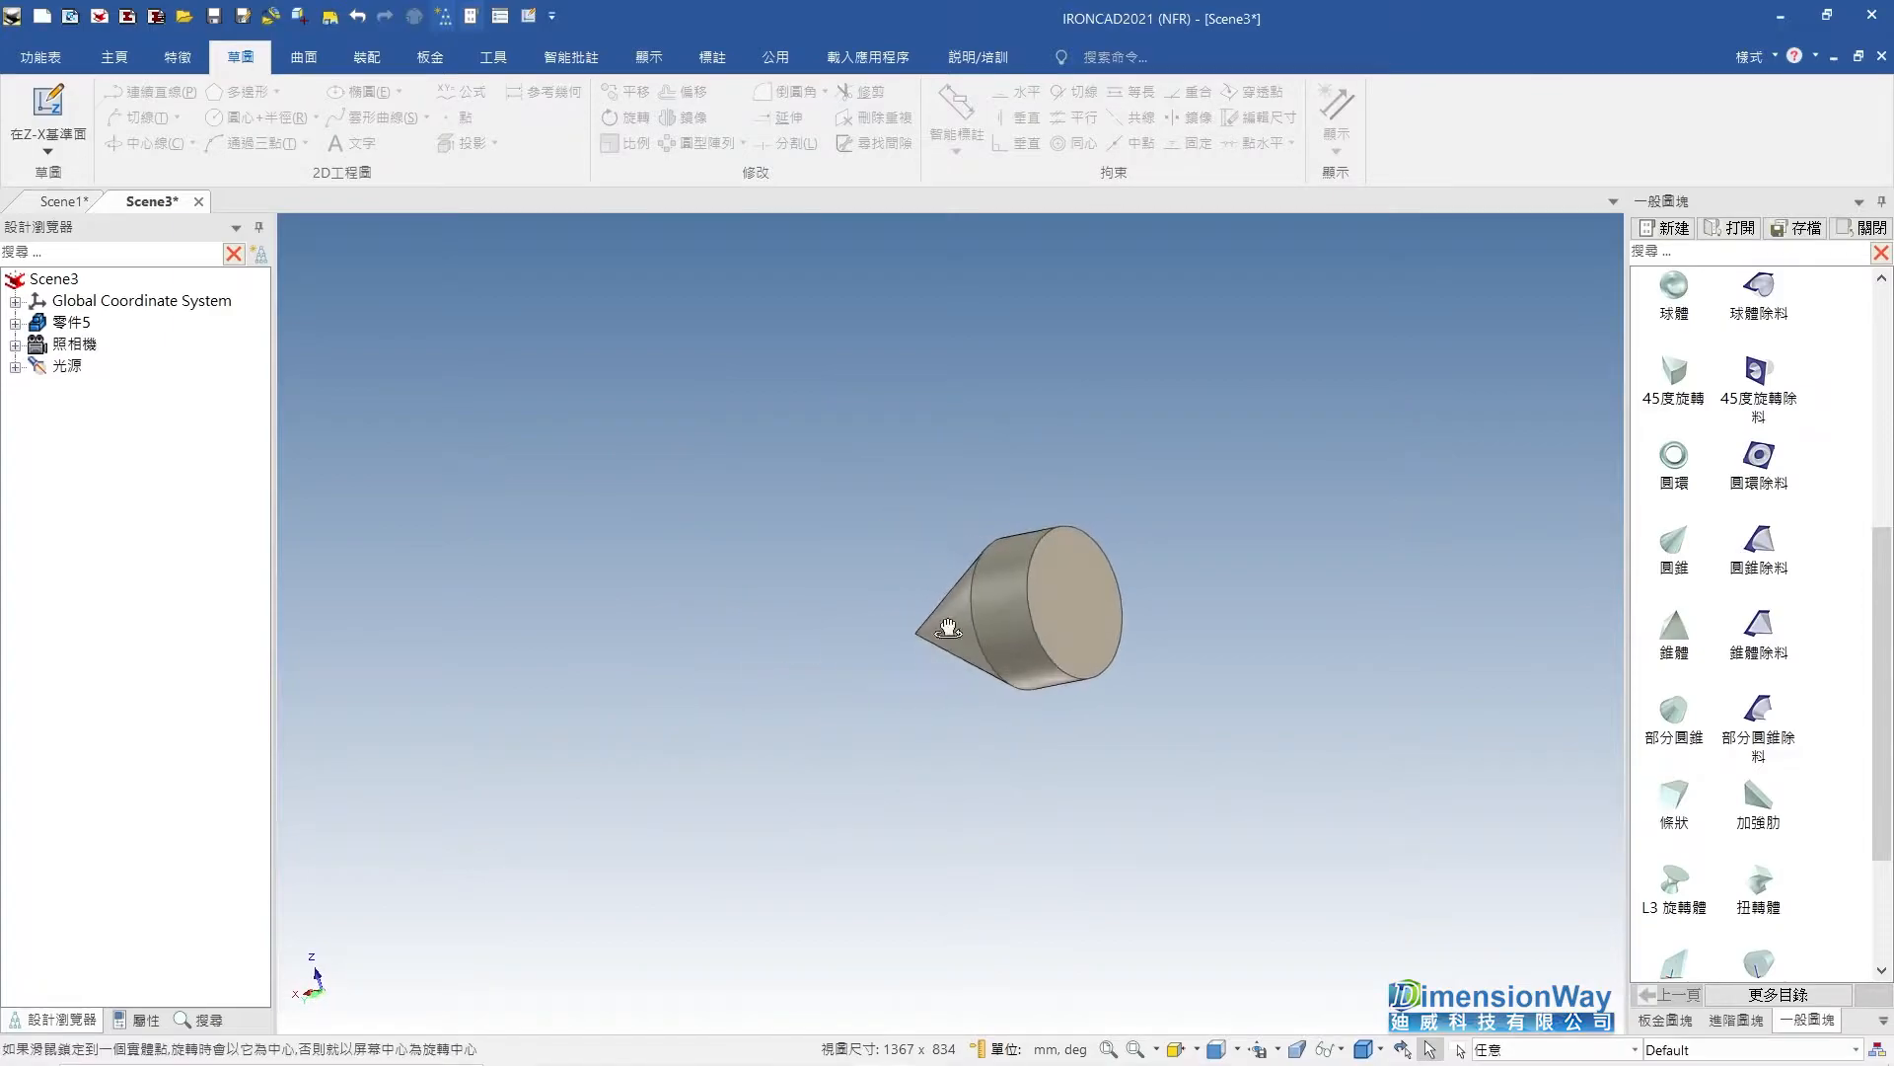
pyautogui.scroll(2, 1105, 623)
pyautogui.scroll(5, 1701, 723)
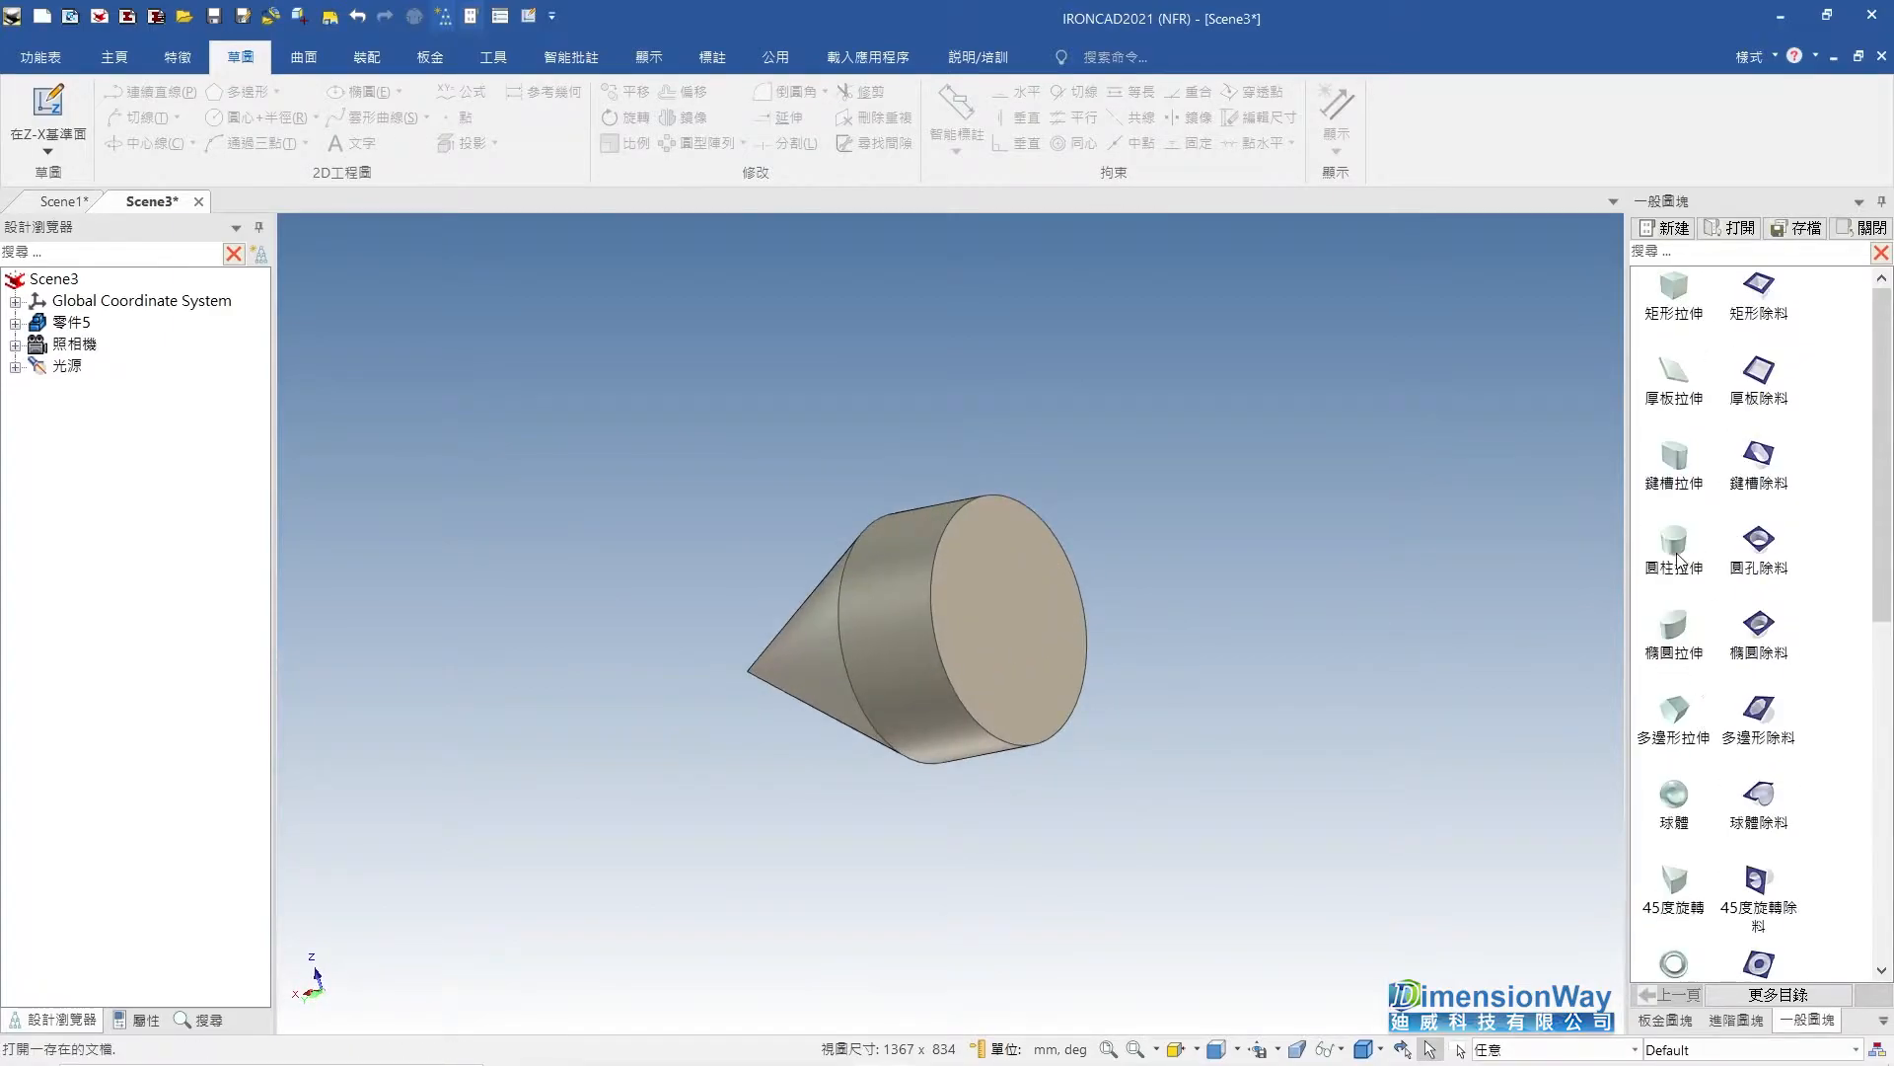
pyautogui.moveTo(1672, 548); pyautogui.dragTo(1014, 630)
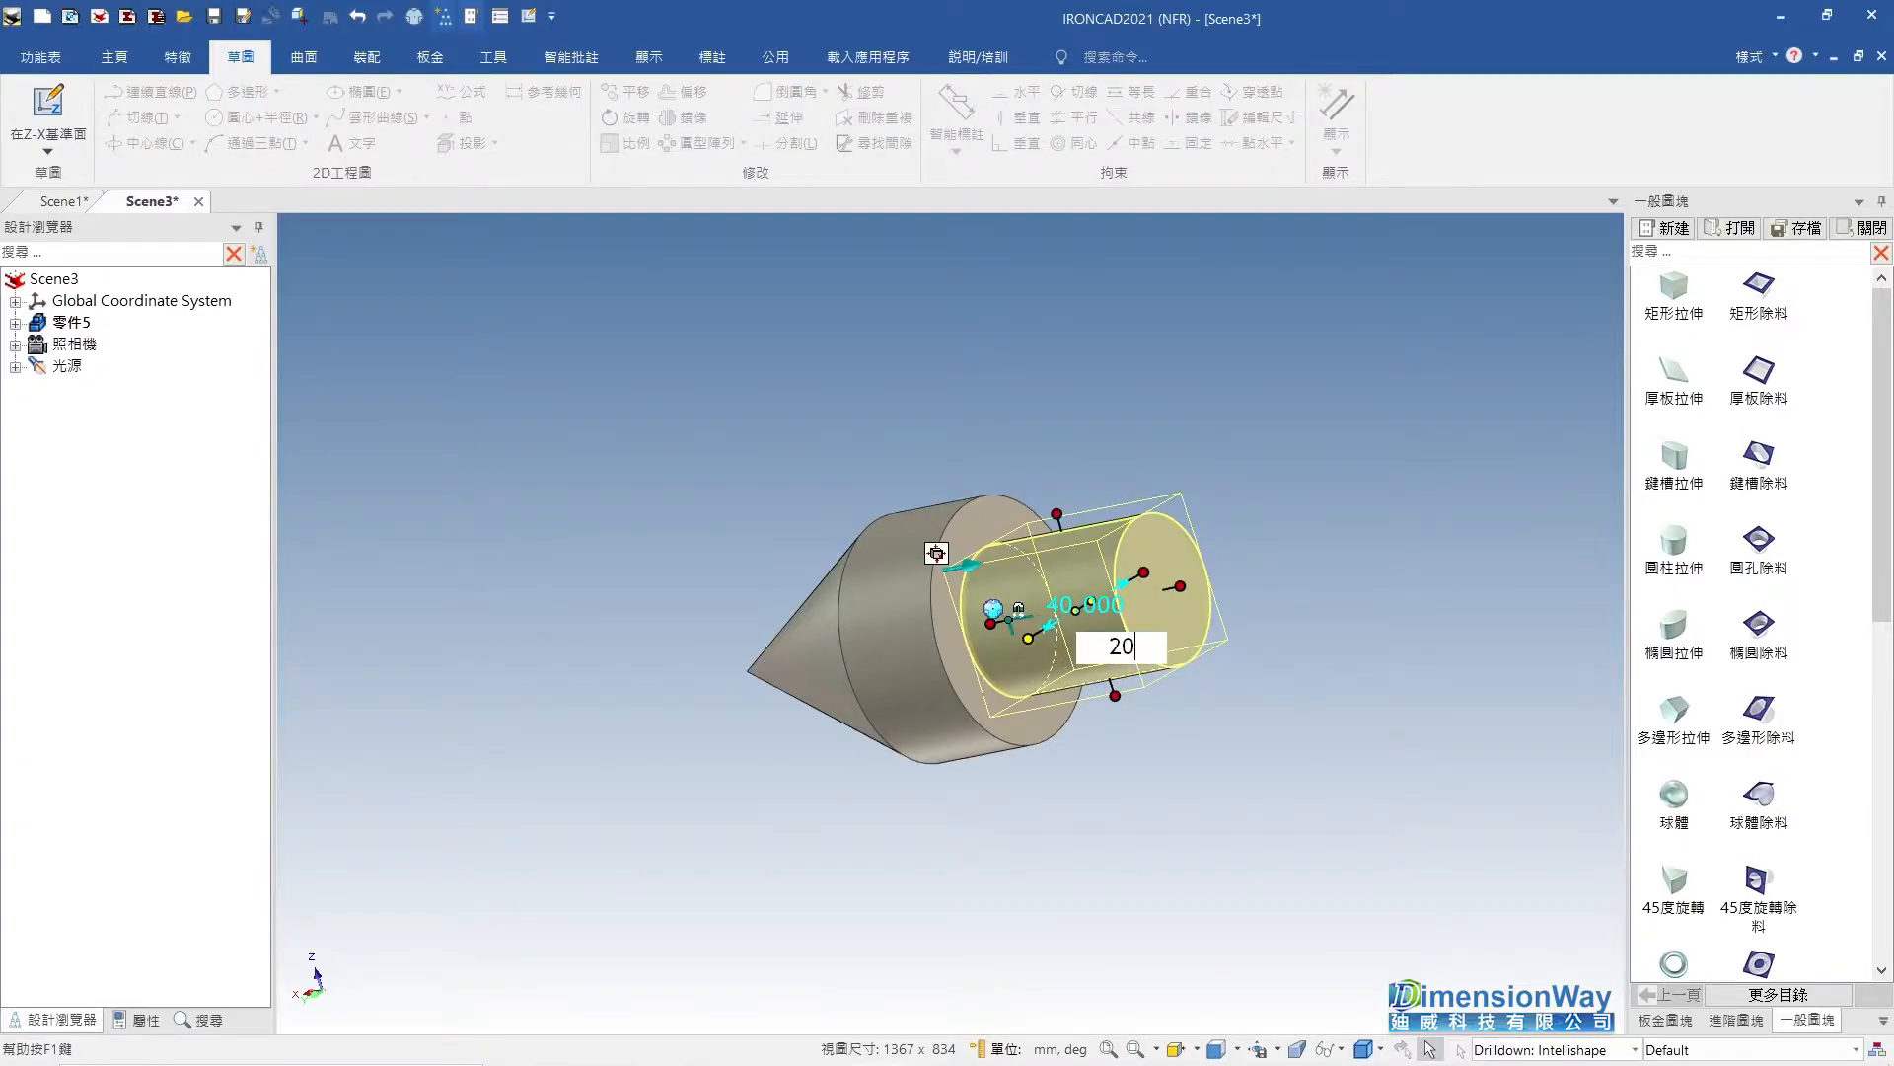
pyautogui.press('Return')
pyautogui.moveTo(1183, 585)
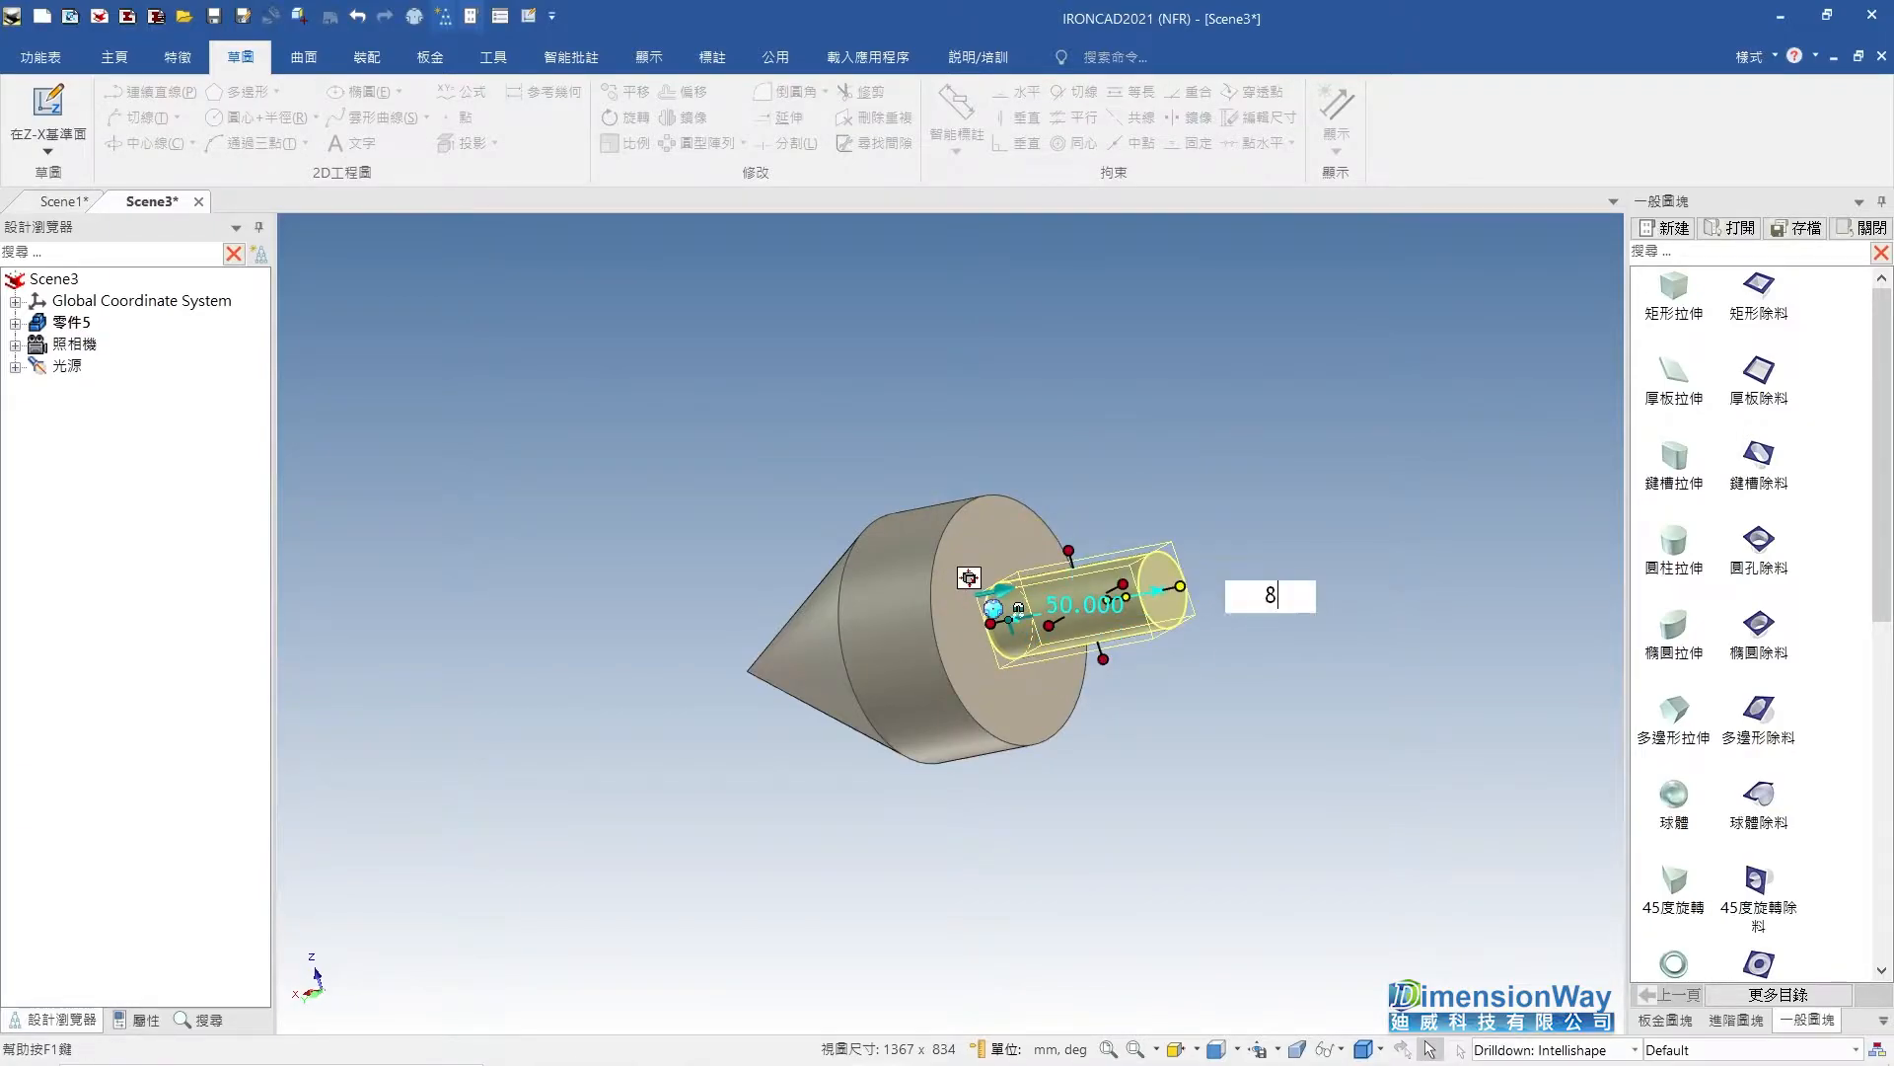
pyautogui.press('Return')
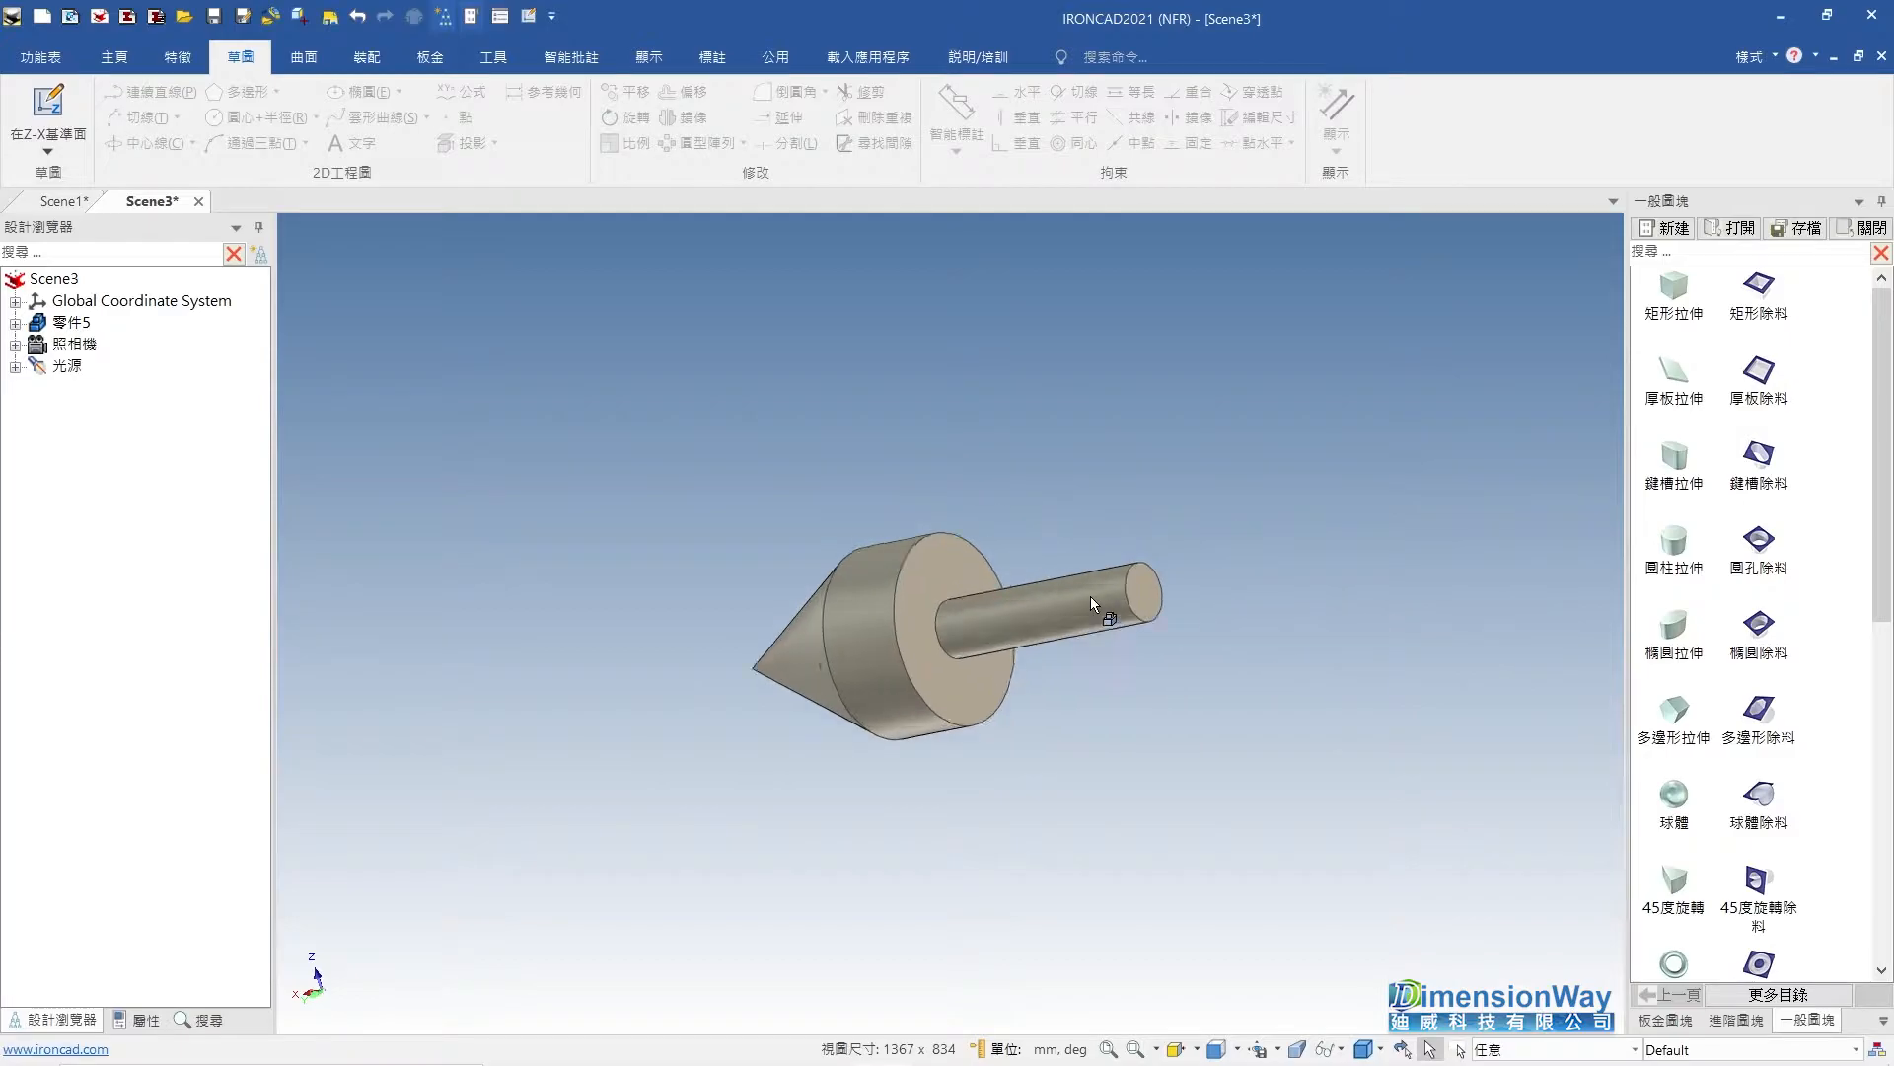
# Add the L3 旋轉體 loft shape to the rod's free end and delete its middle cross-section.
pyautogui.scroll(-5, 1727, 868)
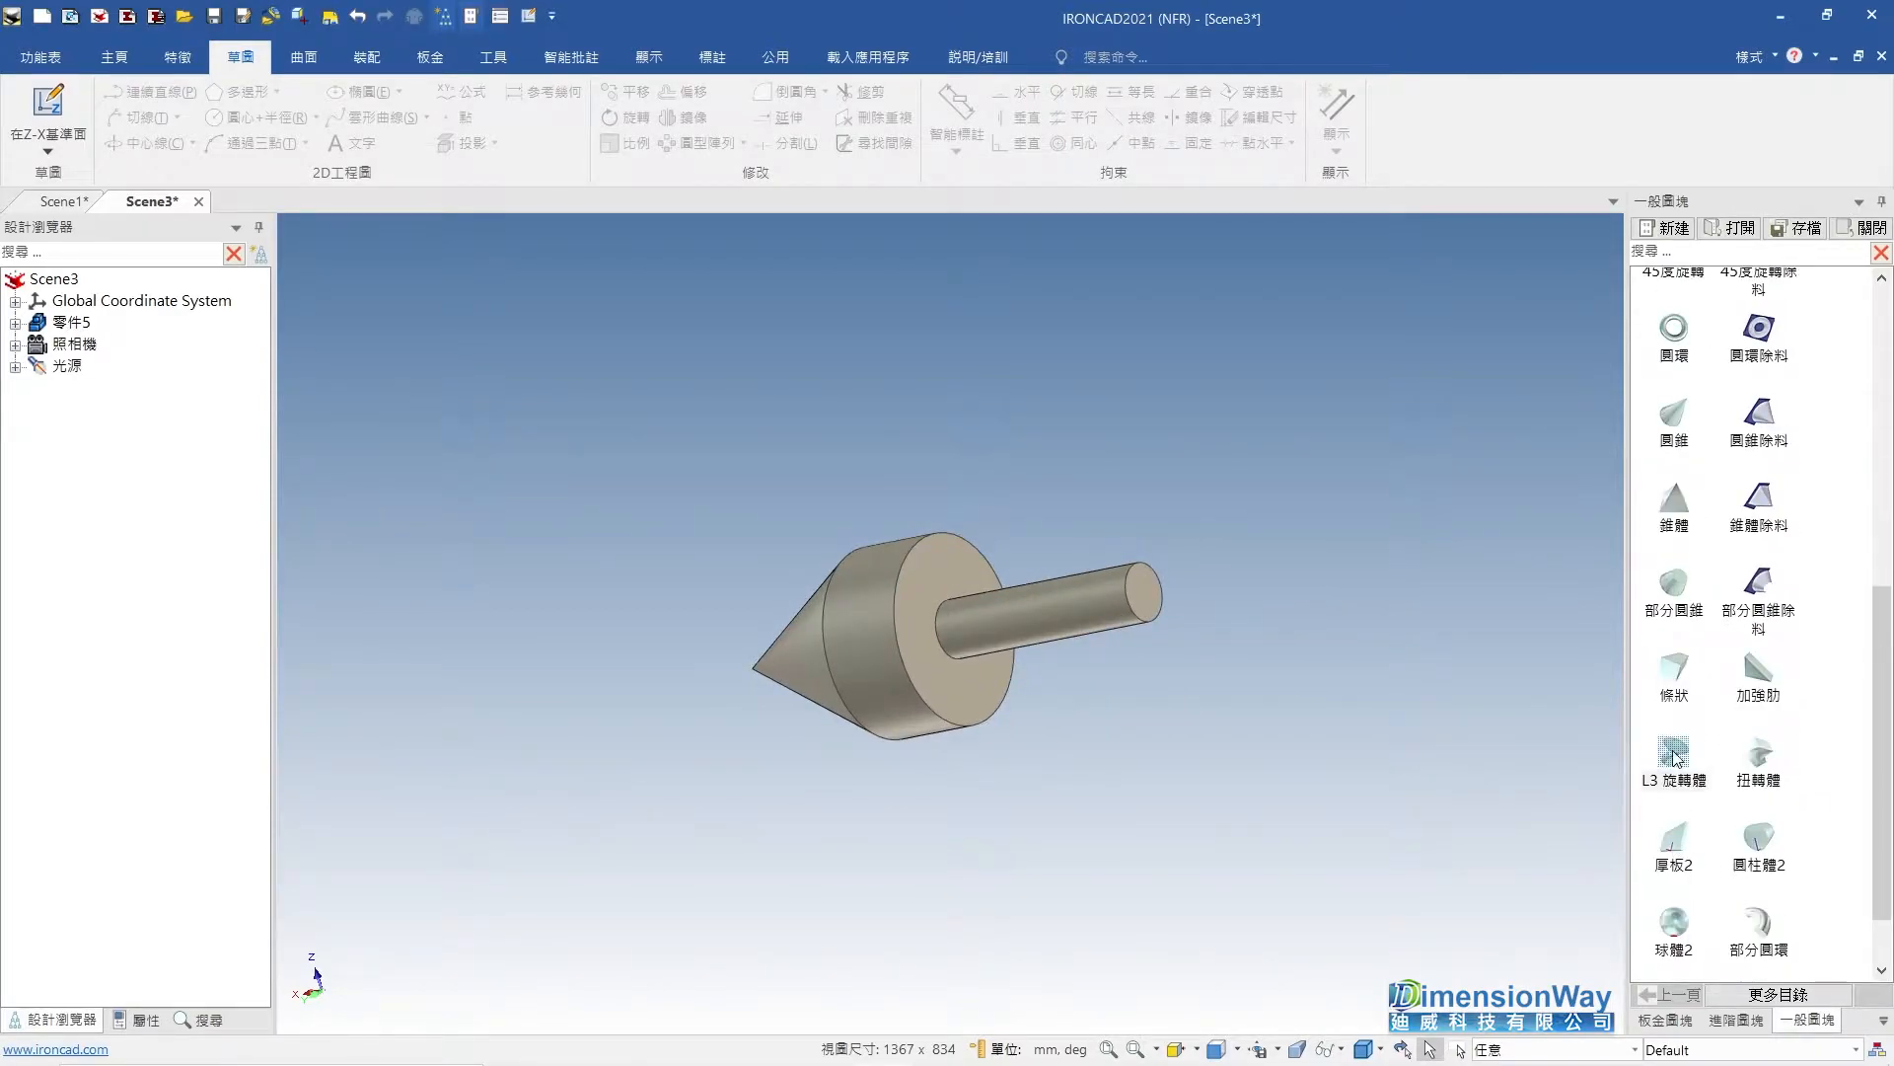
pyautogui.moveTo(1147, 596); pyautogui.dragTo(1151, 592)
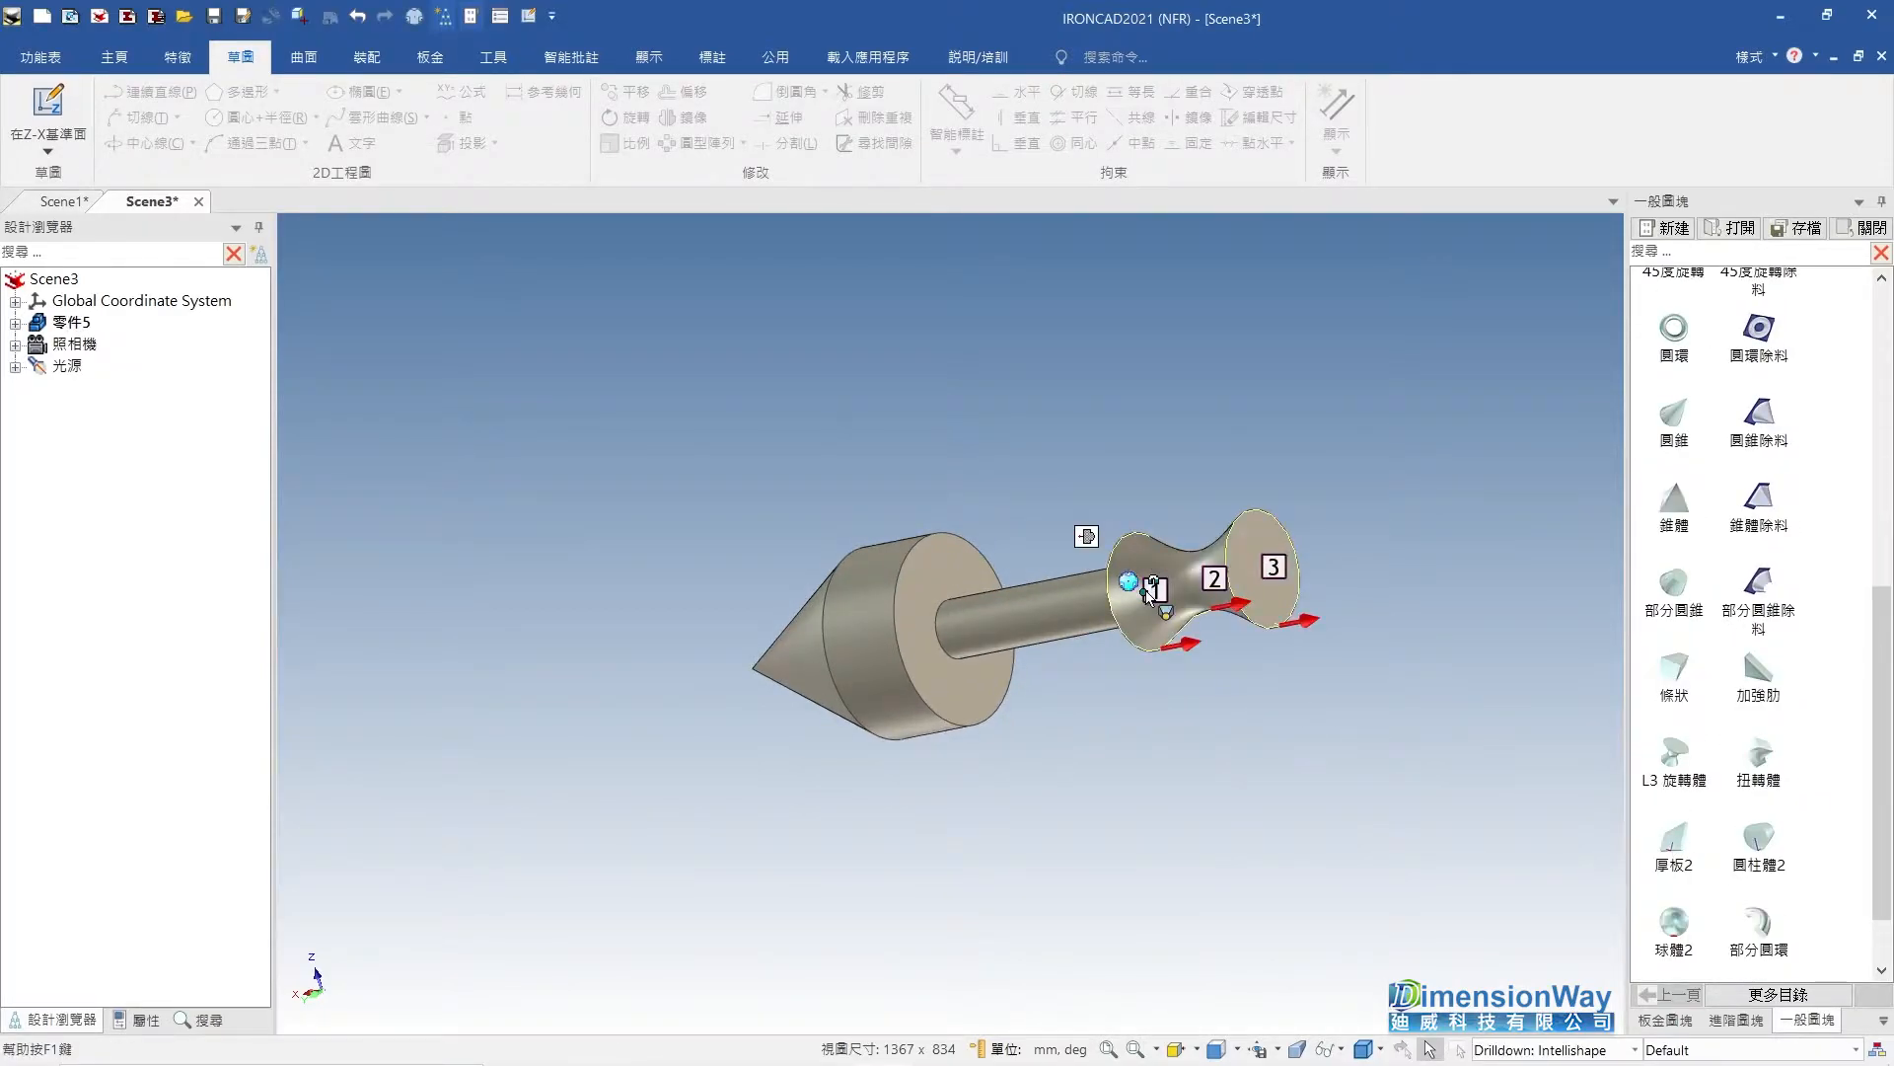
pyautogui.rightClick(1212, 582)
pyautogui.click(1288, 681)
pyautogui.scroll(3, 1342, 597)
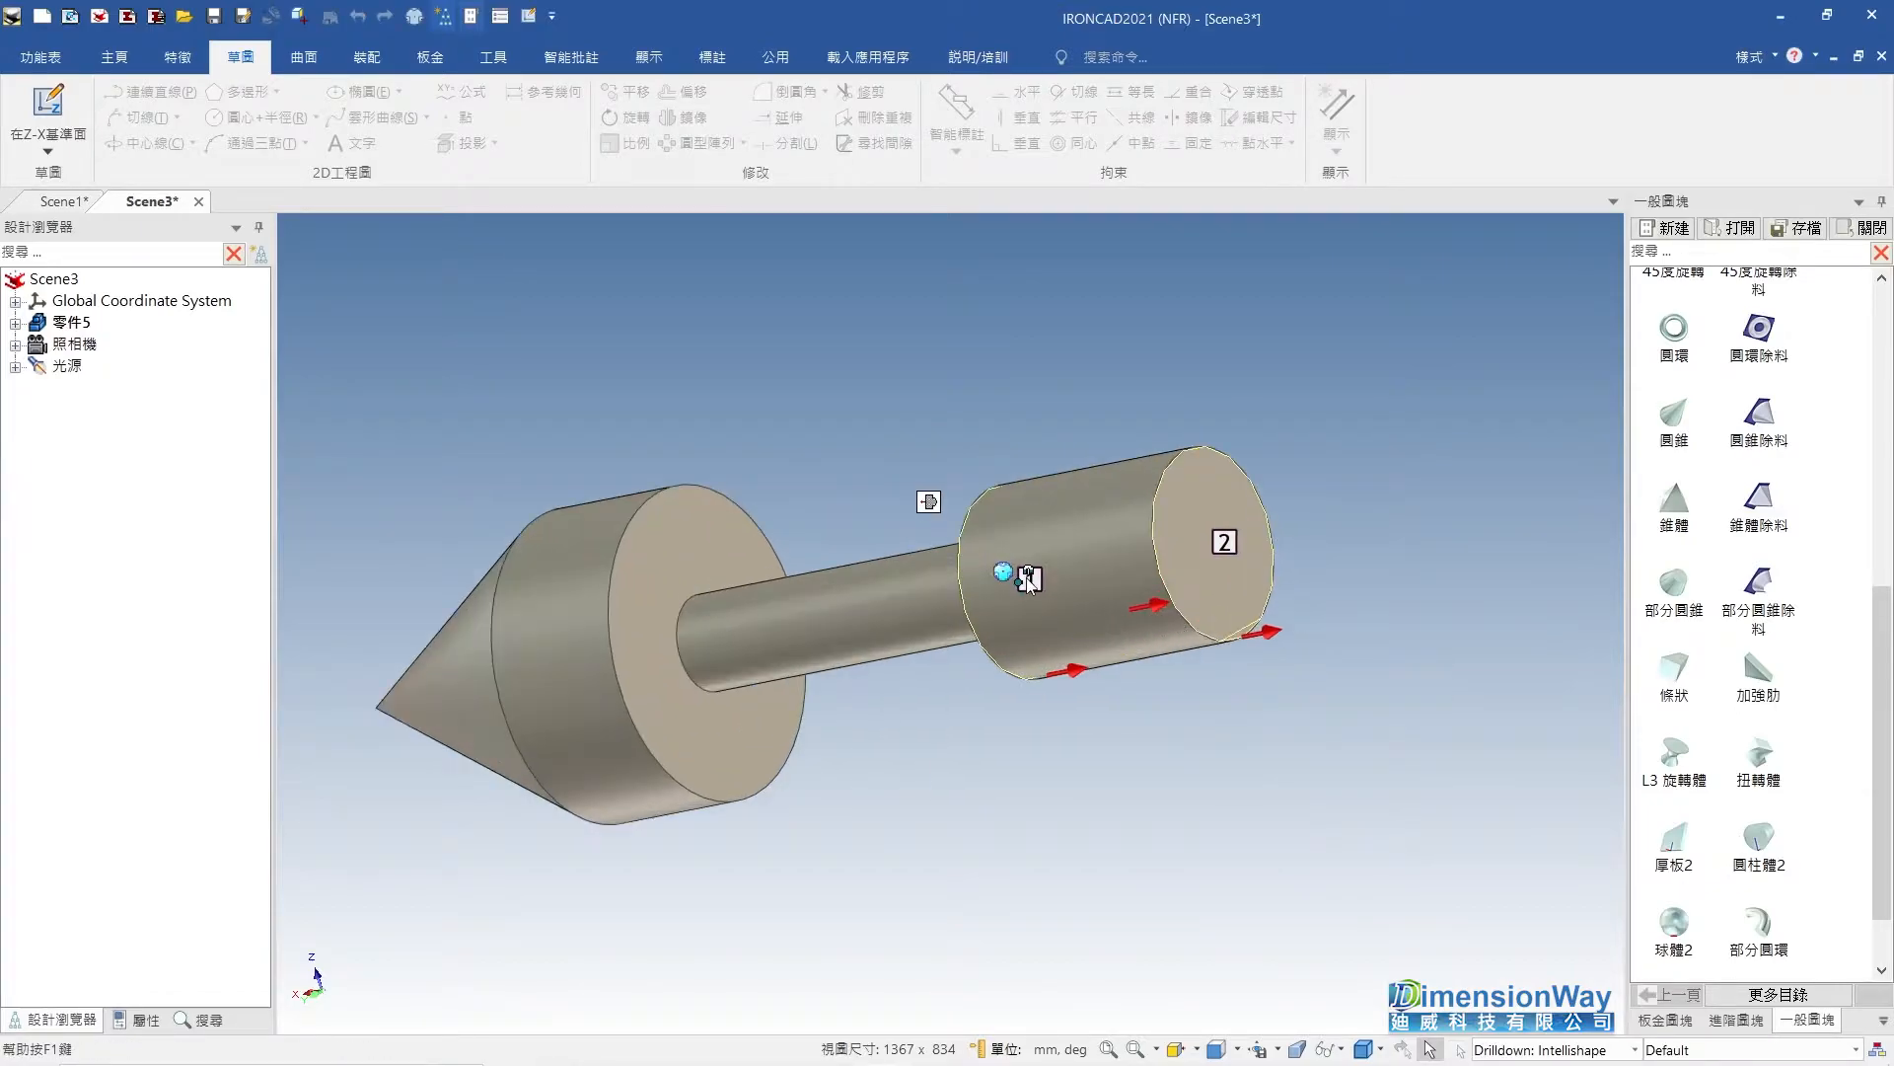
# Edit the loft's first cross-section, setting its circle radius to 25 mm, and proceed to the next section.
pyautogui.rightClick(1028, 580)
pyautogui.click(1098, 592)
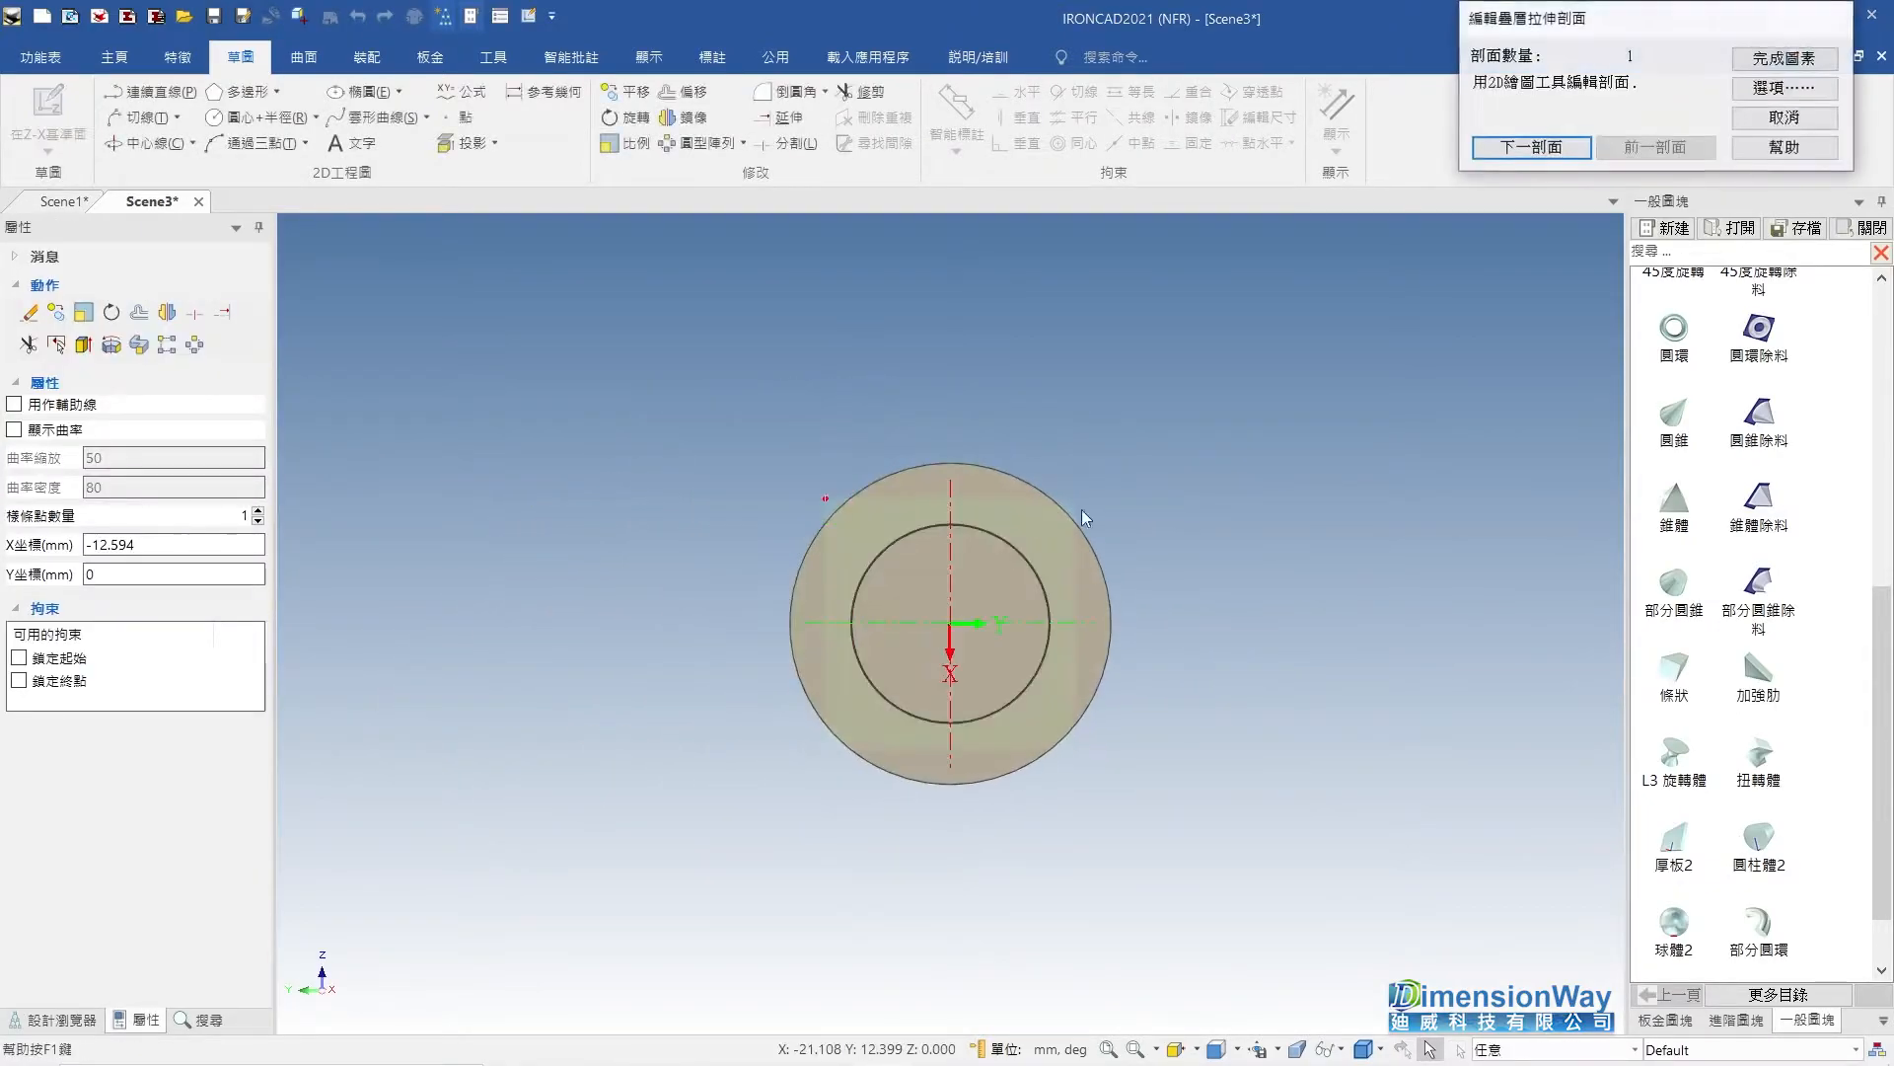
pyautogui.moveTo(1068, 512); pyautogui.dragTo(598, 793)
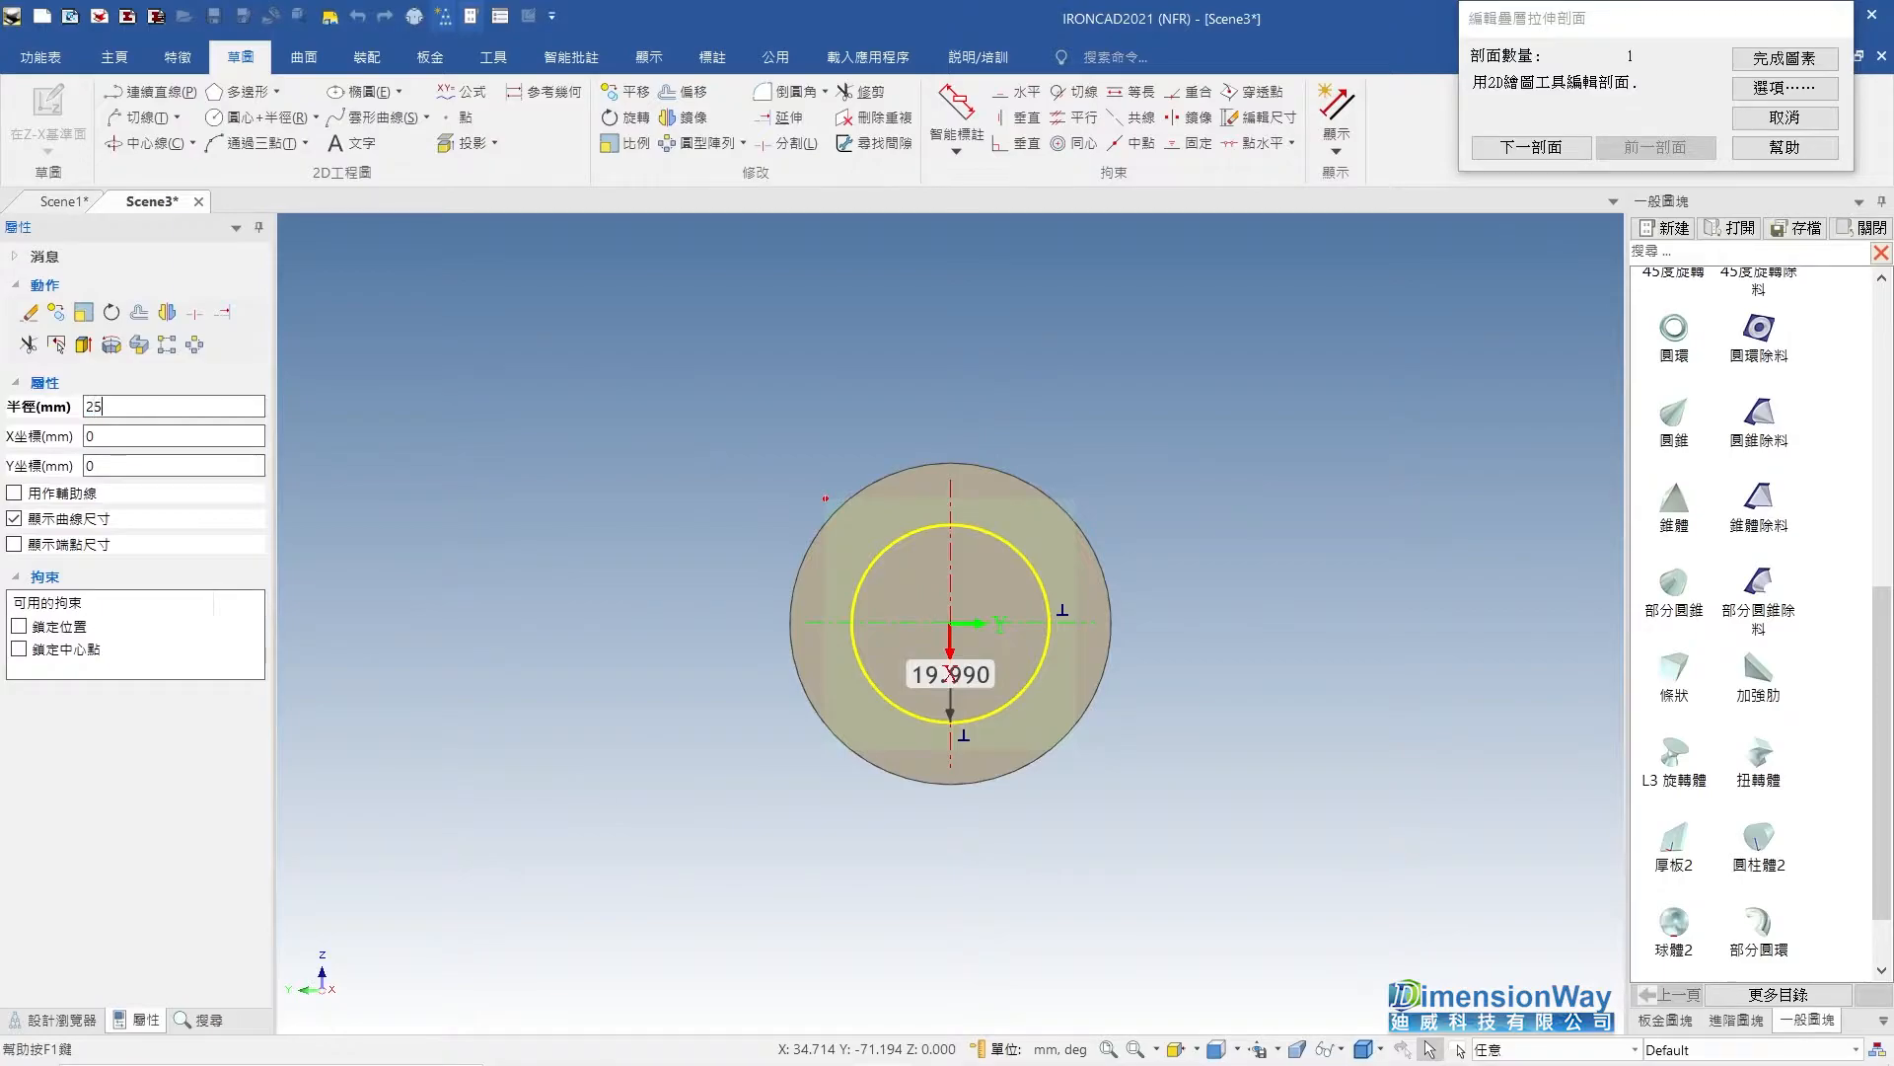
pyautogui.write('25')
pyautogui.press('Return')
pyautogui.click(1545, 153)
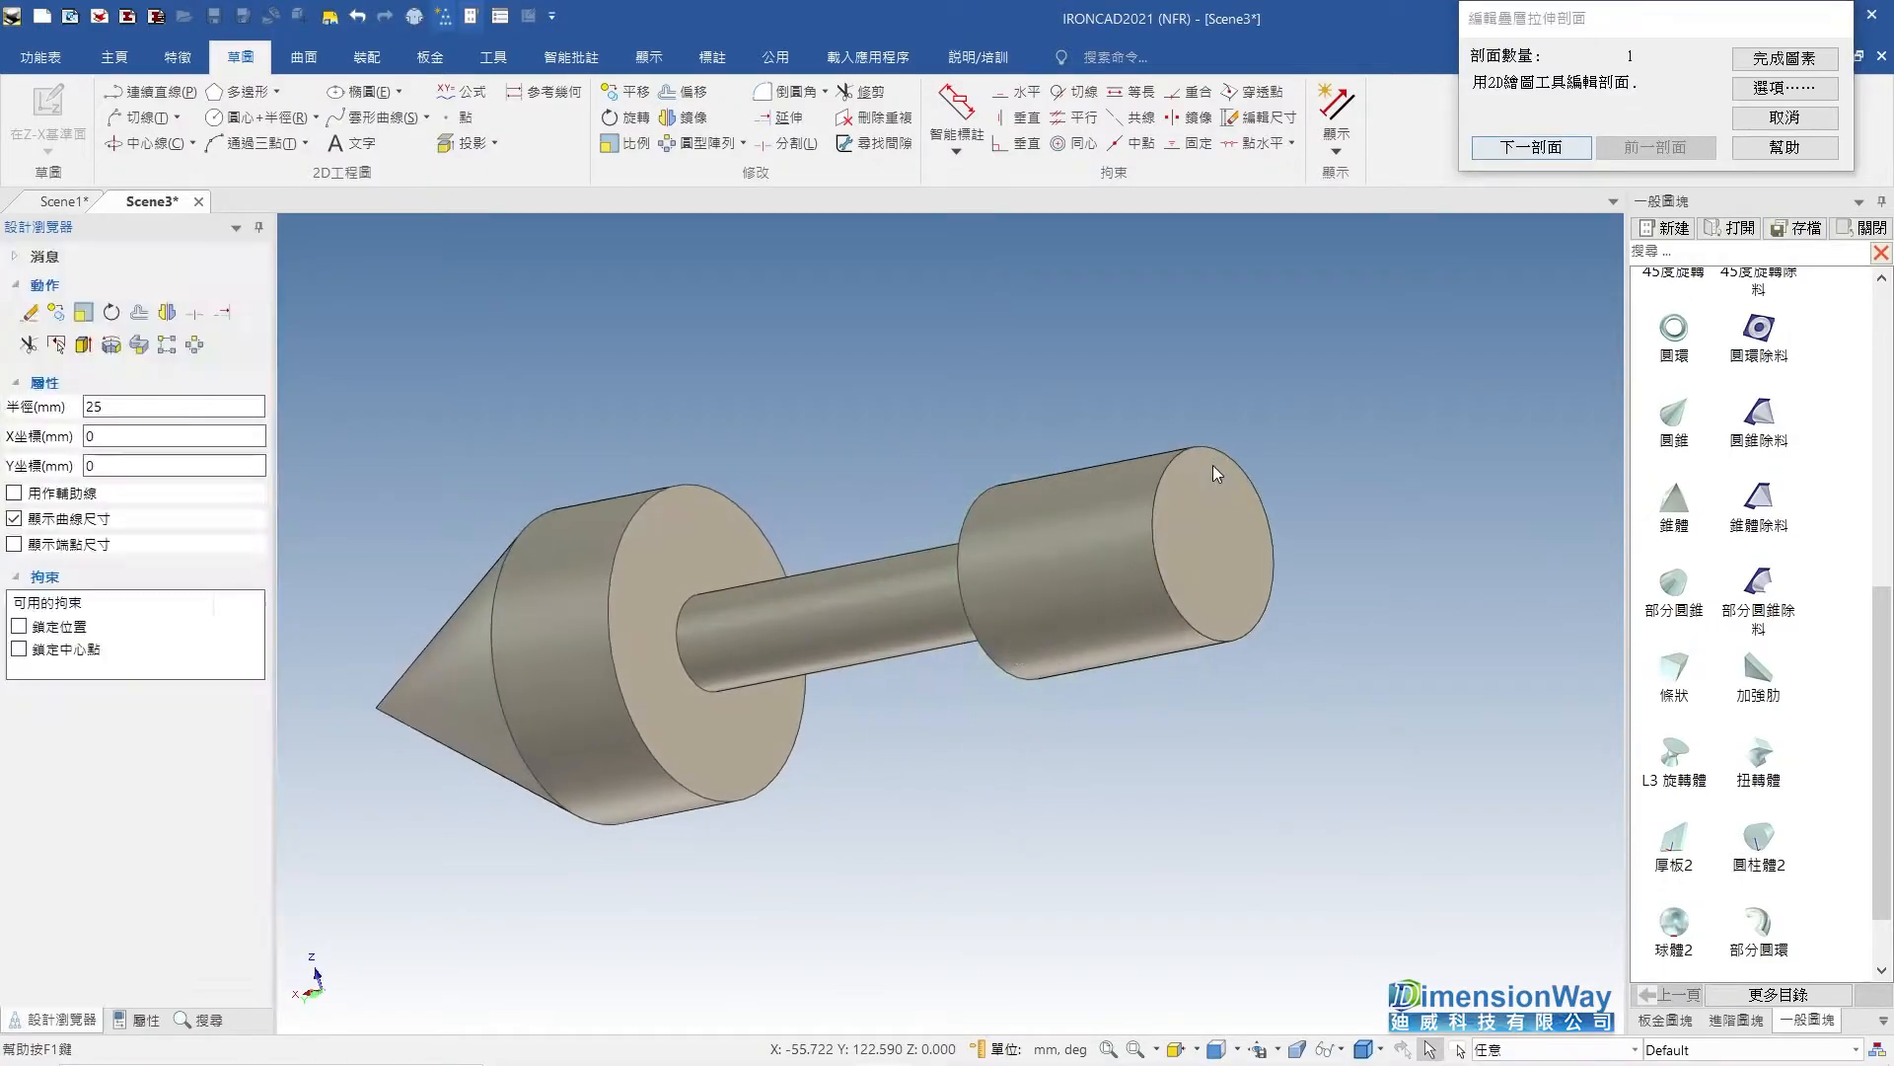
# Set the circle radius of the loft's second cross-section to 15 mm and finish the shape.
pyautogui.moveTo(720, 809); pyautogui.dragTo(698, 832)
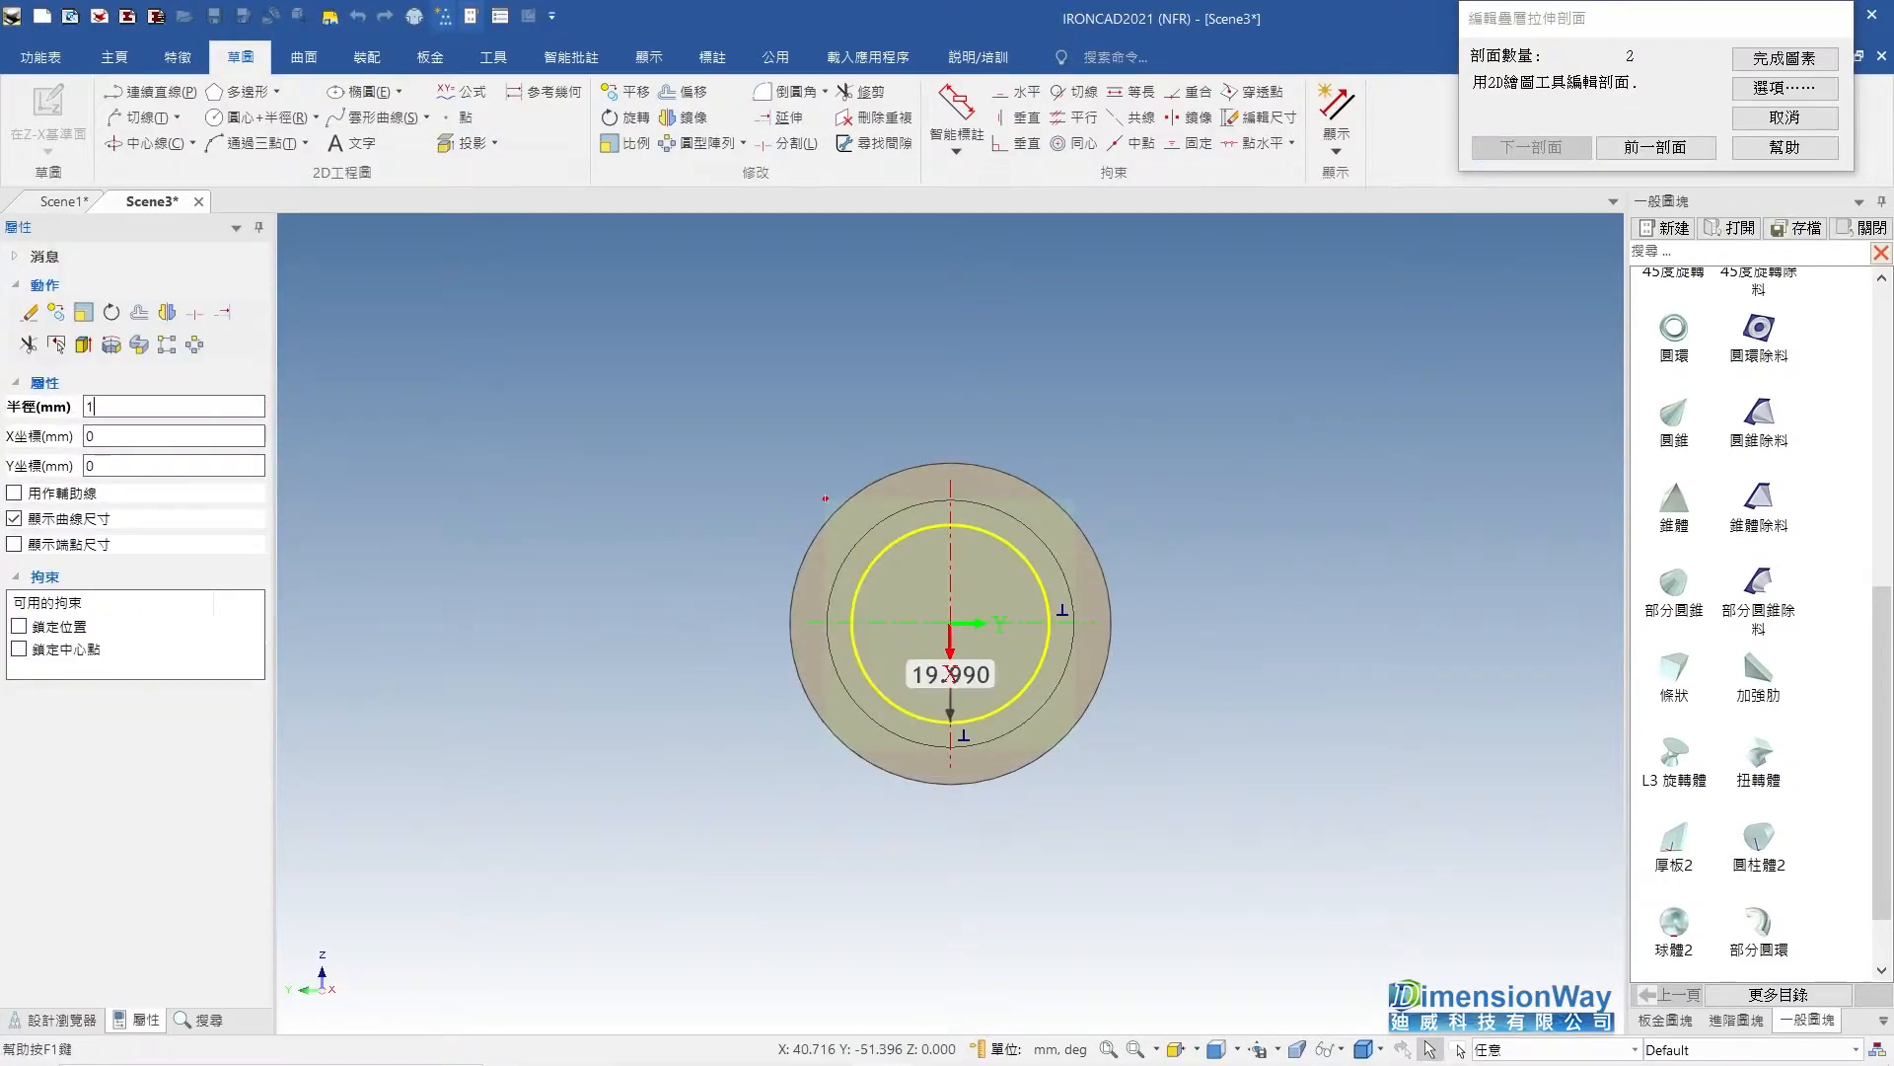
pyautogui.press('Return')
pyautogui.click(1782, 62)
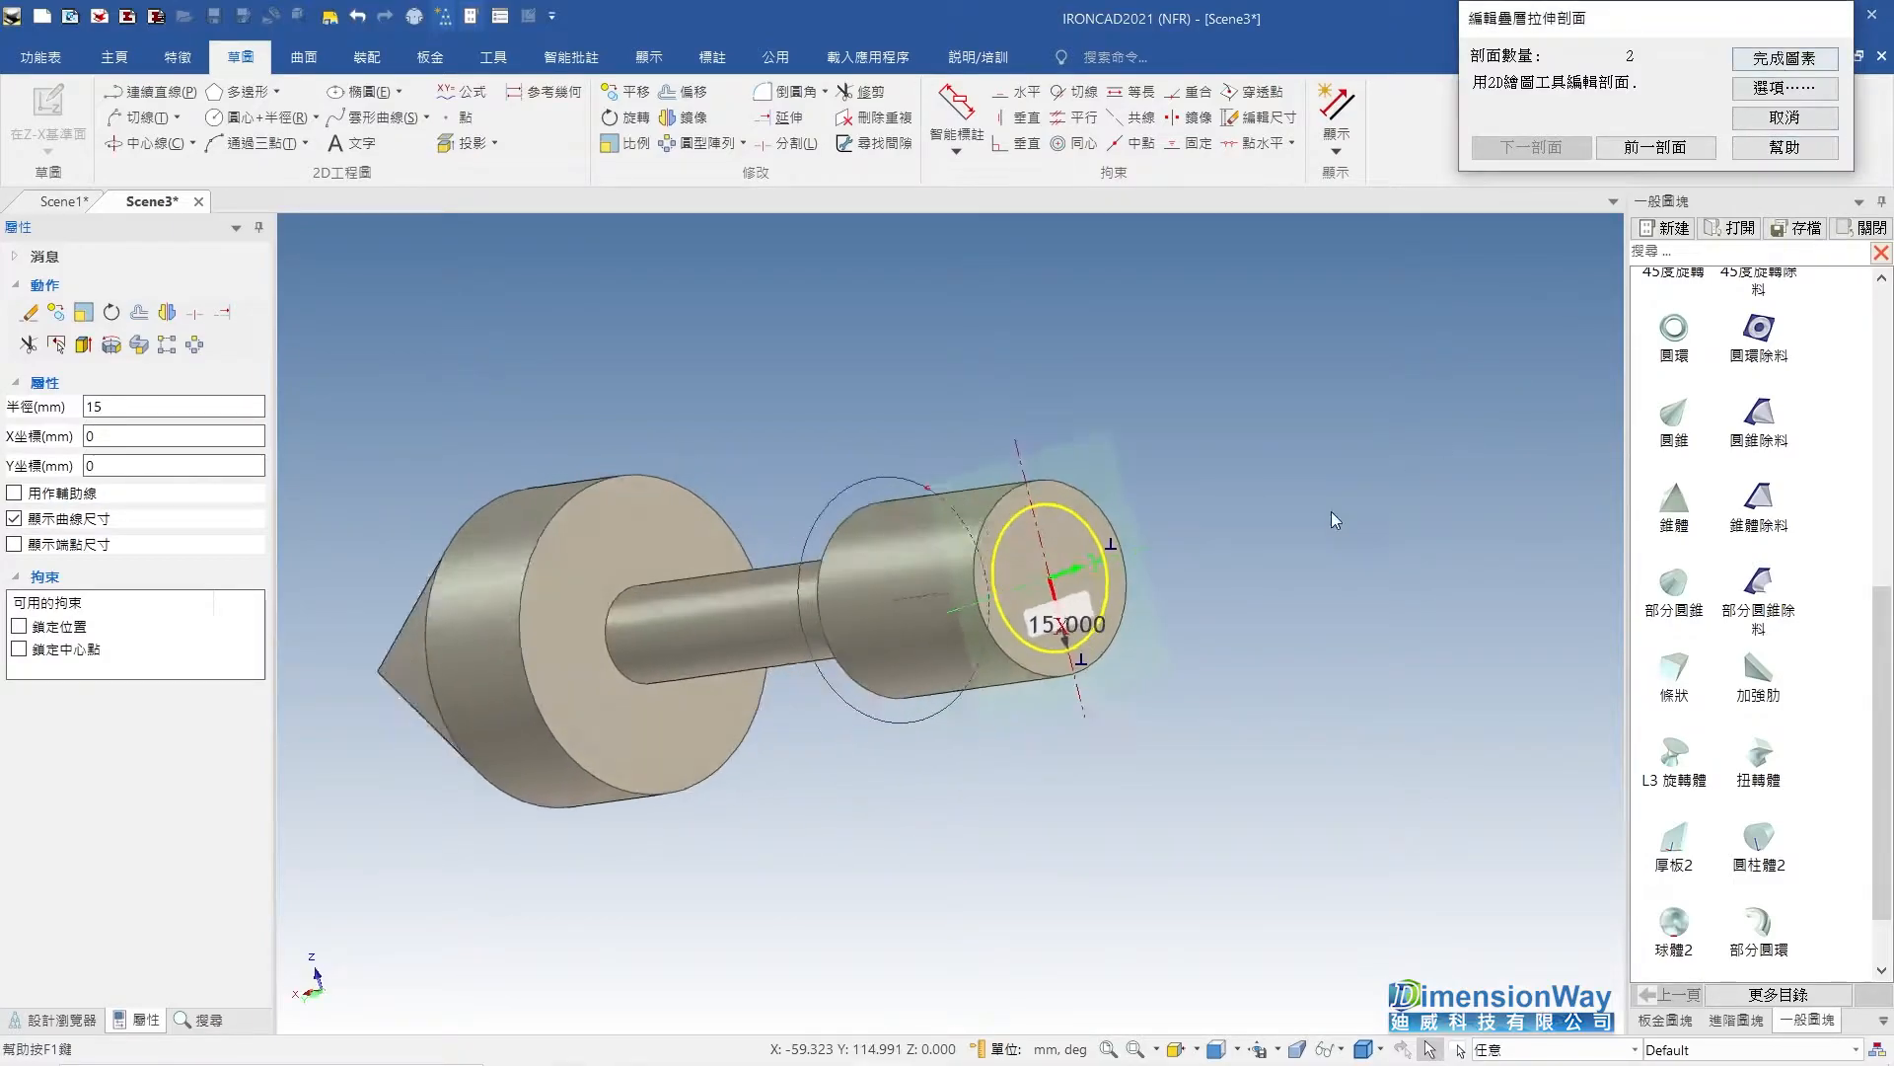
# Add a cylinder centred on the tapered loft's small end and set its diameter to 30 mm.
pyautogui.scroll(5, 1695, 681)
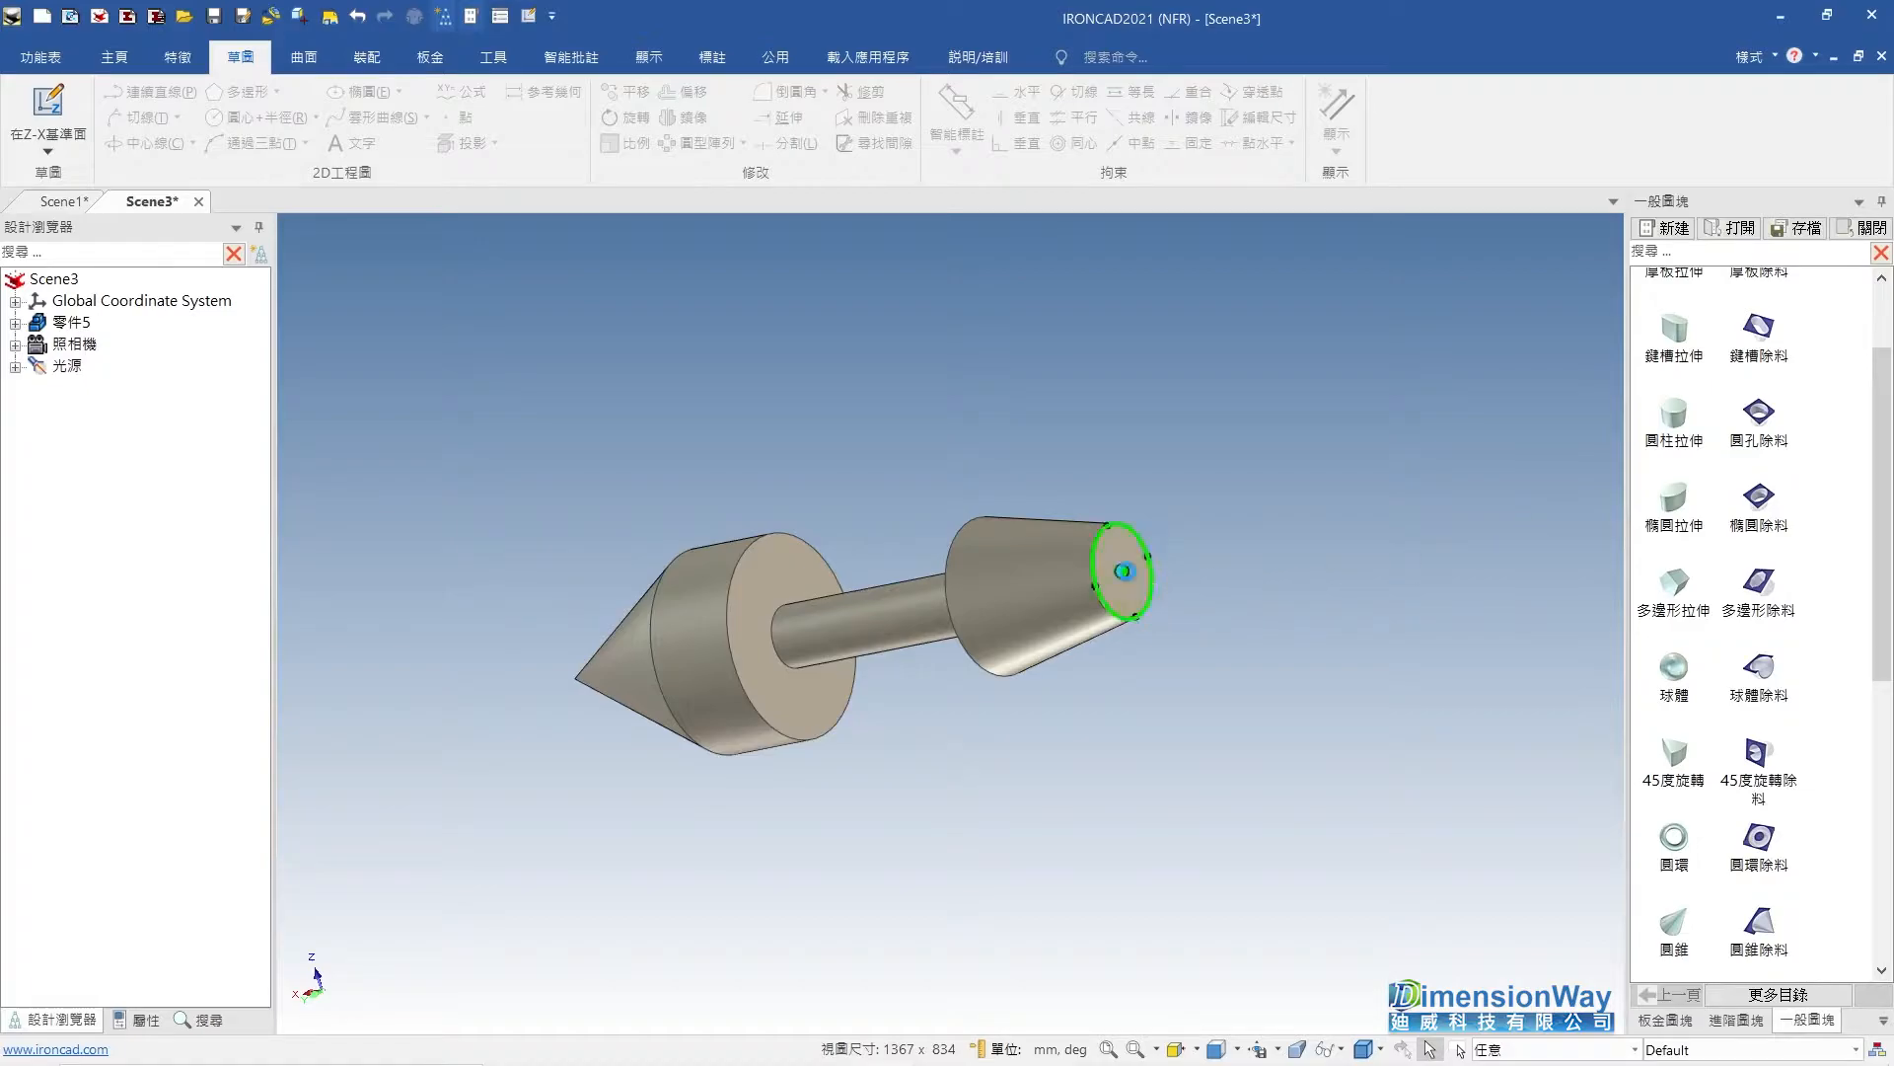
pyautogui.moveTo(1128, 577); pyautogui.dragTo(1125, 572)
pyautogui.moveTo(1041, 620); pyautogui.dragTo(1059, 624)
pyautogui.write('30')
pyautogui.press('Return')
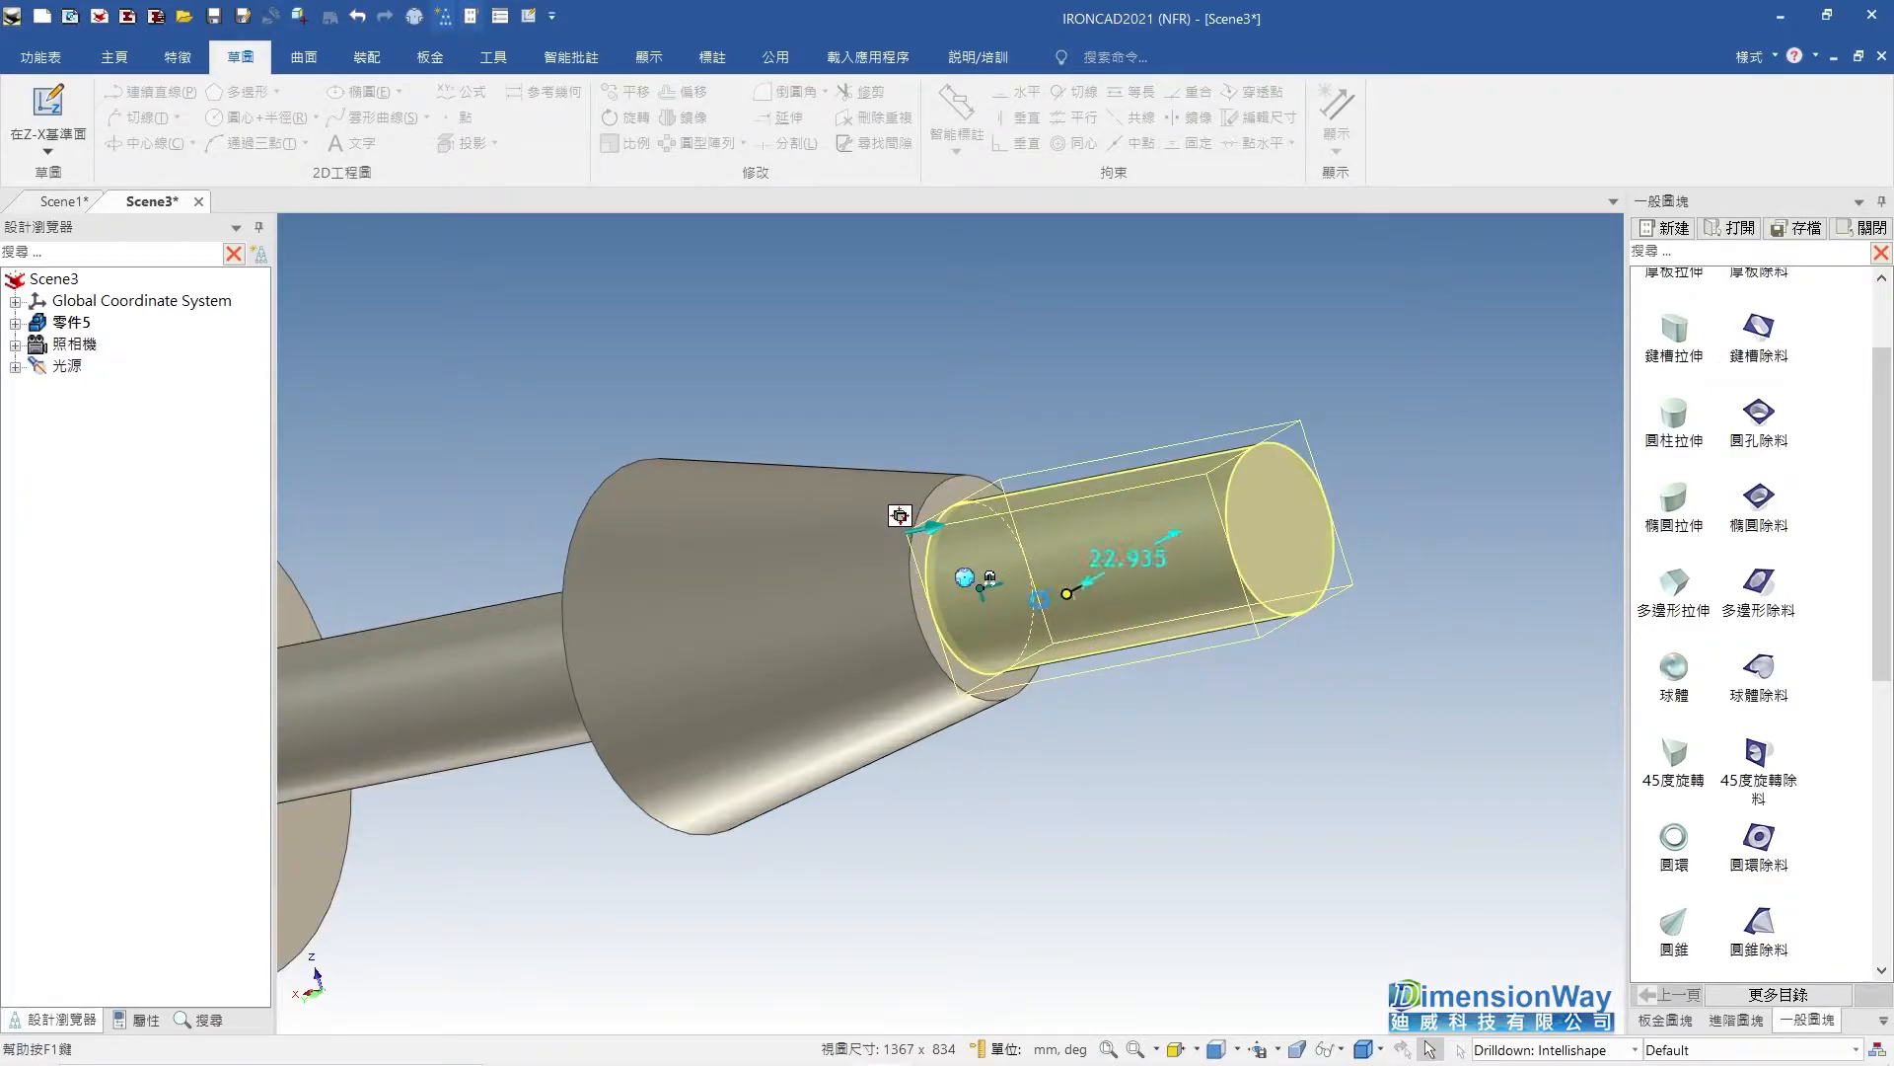
pyautogui.keyDown('shift'); pyautogui.moveTo(919, 620); pyautogui.dragTo(922, 621); pyautogui.keyUp('shift')
pyautogui.click(1052, 752)
# Set the length of the cylinder next to the tapered section to 60 mm.
pyautogui.scroll(-3, 1004, 595)
pyautogui.moveTo(1005, 596); pyautogui.dragTo(1024, 628, button='middle')
pyautogui.scroll(-3, 1024, 628)
pyautogui.doubleClick(1109, 608)
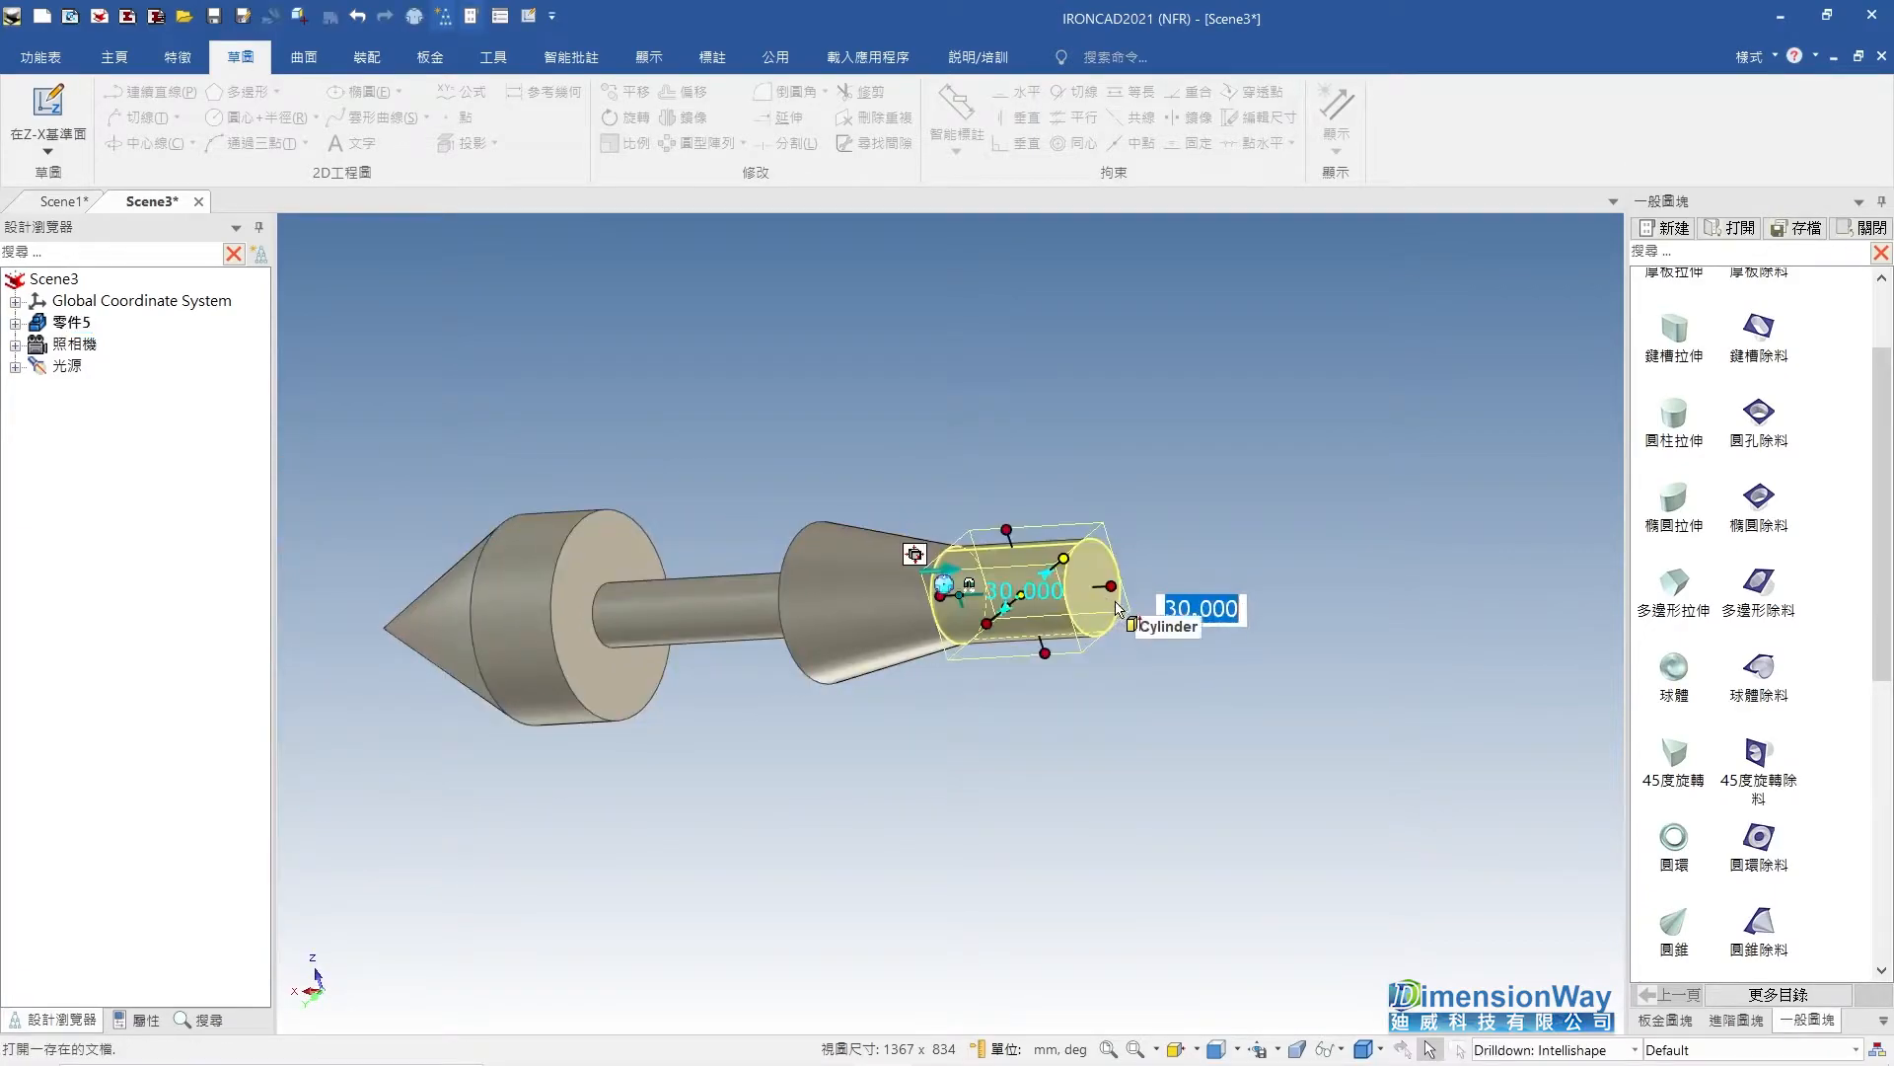
pyautogui.moveTo(1118, 582)
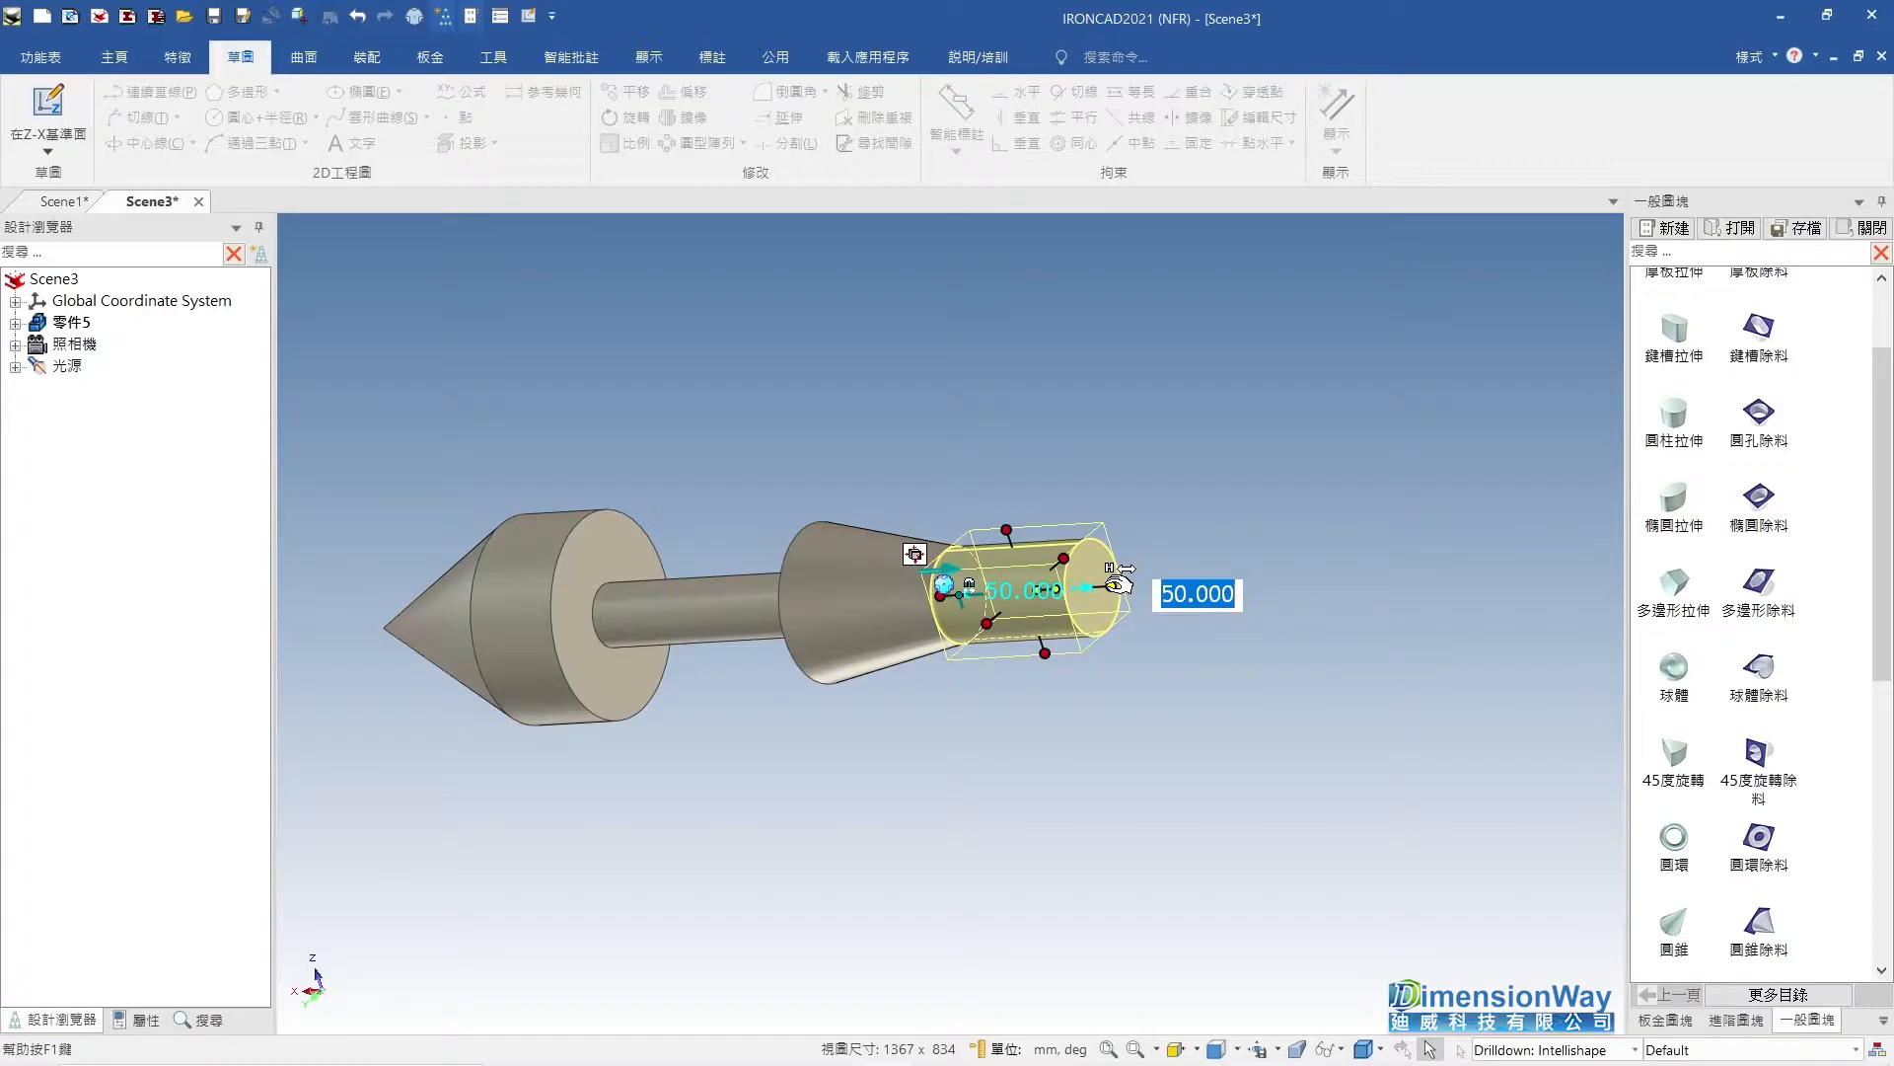
pyautogui.write('60')
pyautogui.press('Return')
pyautogui.click(1151, 598)
# Add a 40 mm diameter cylinder centred on the shaft's free end and lengthen it.
pyautogui.moveTo(1150, 598); pyautogui.dragTo(1073, 607, button='middle')
pyautogui.scroll(2, 1073, 606)
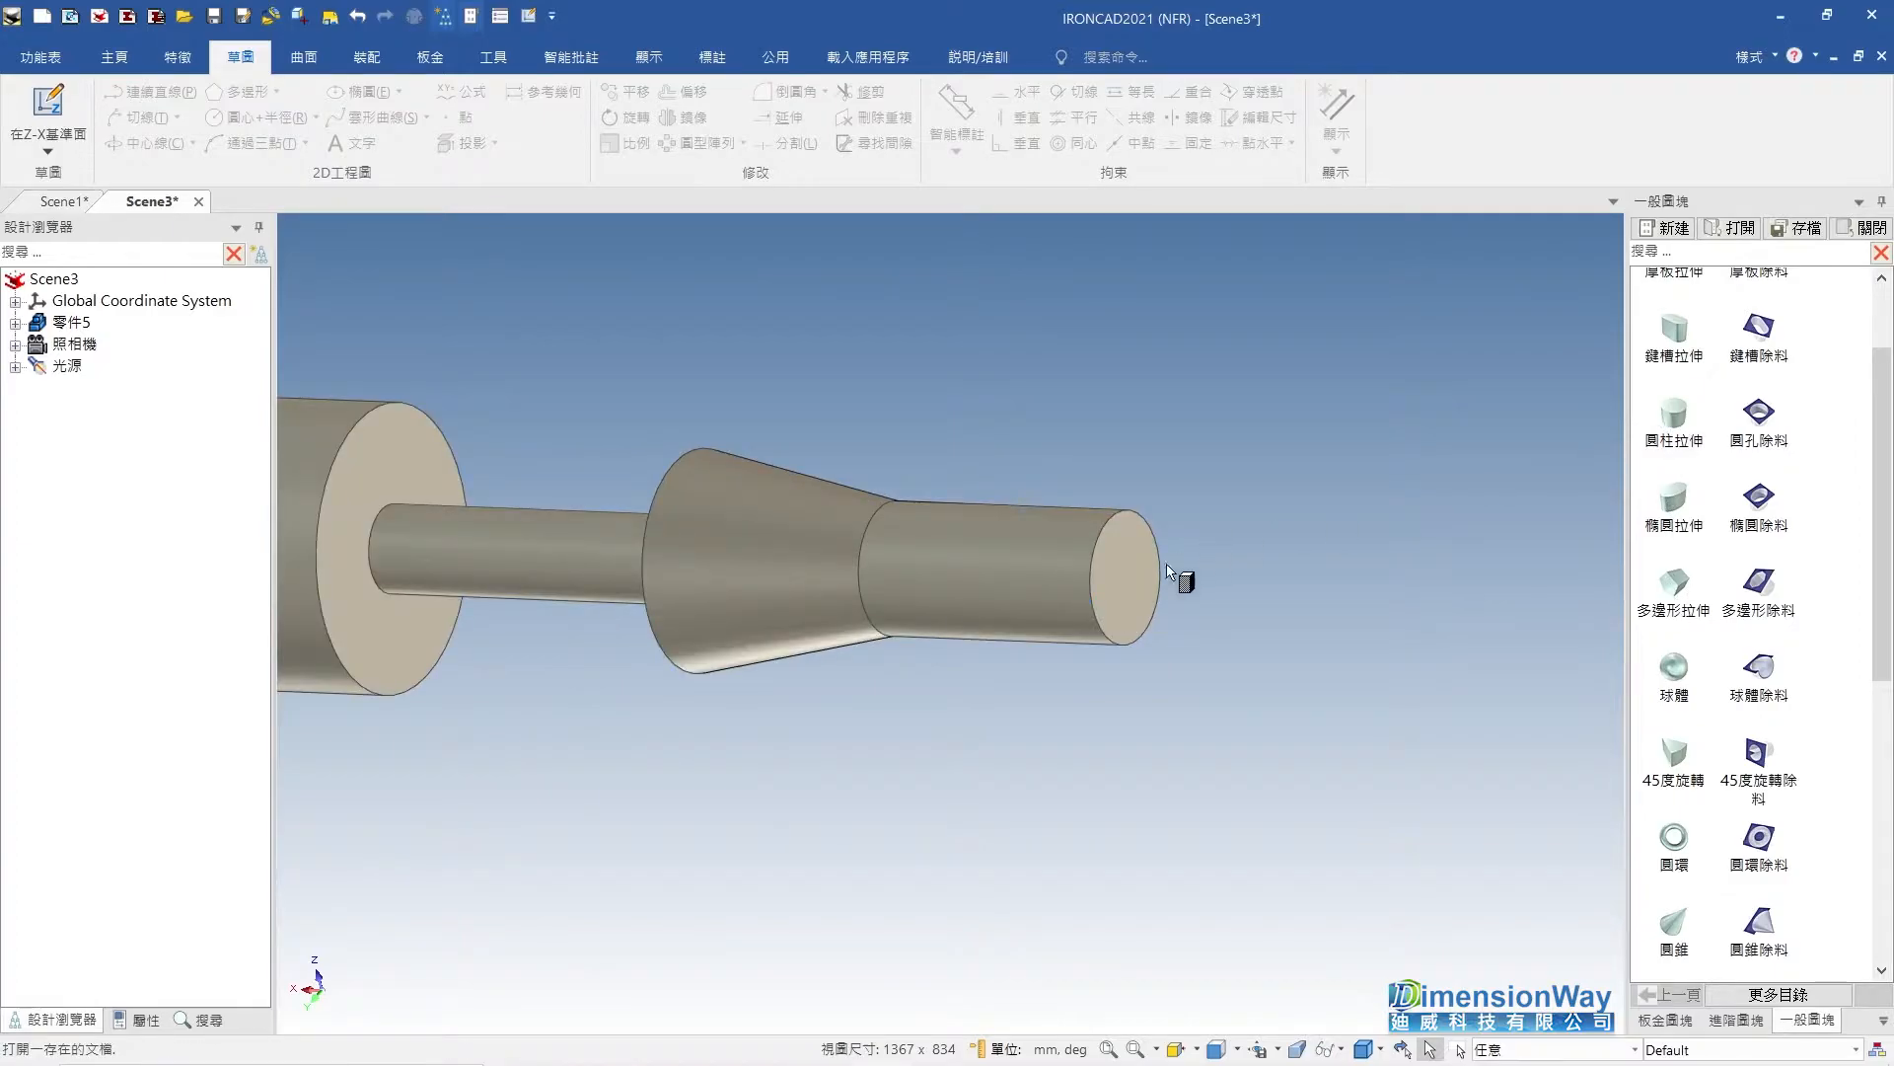
pyautogui.moveTo(1125, 582); pyautogui.dragTo(1124, 578)
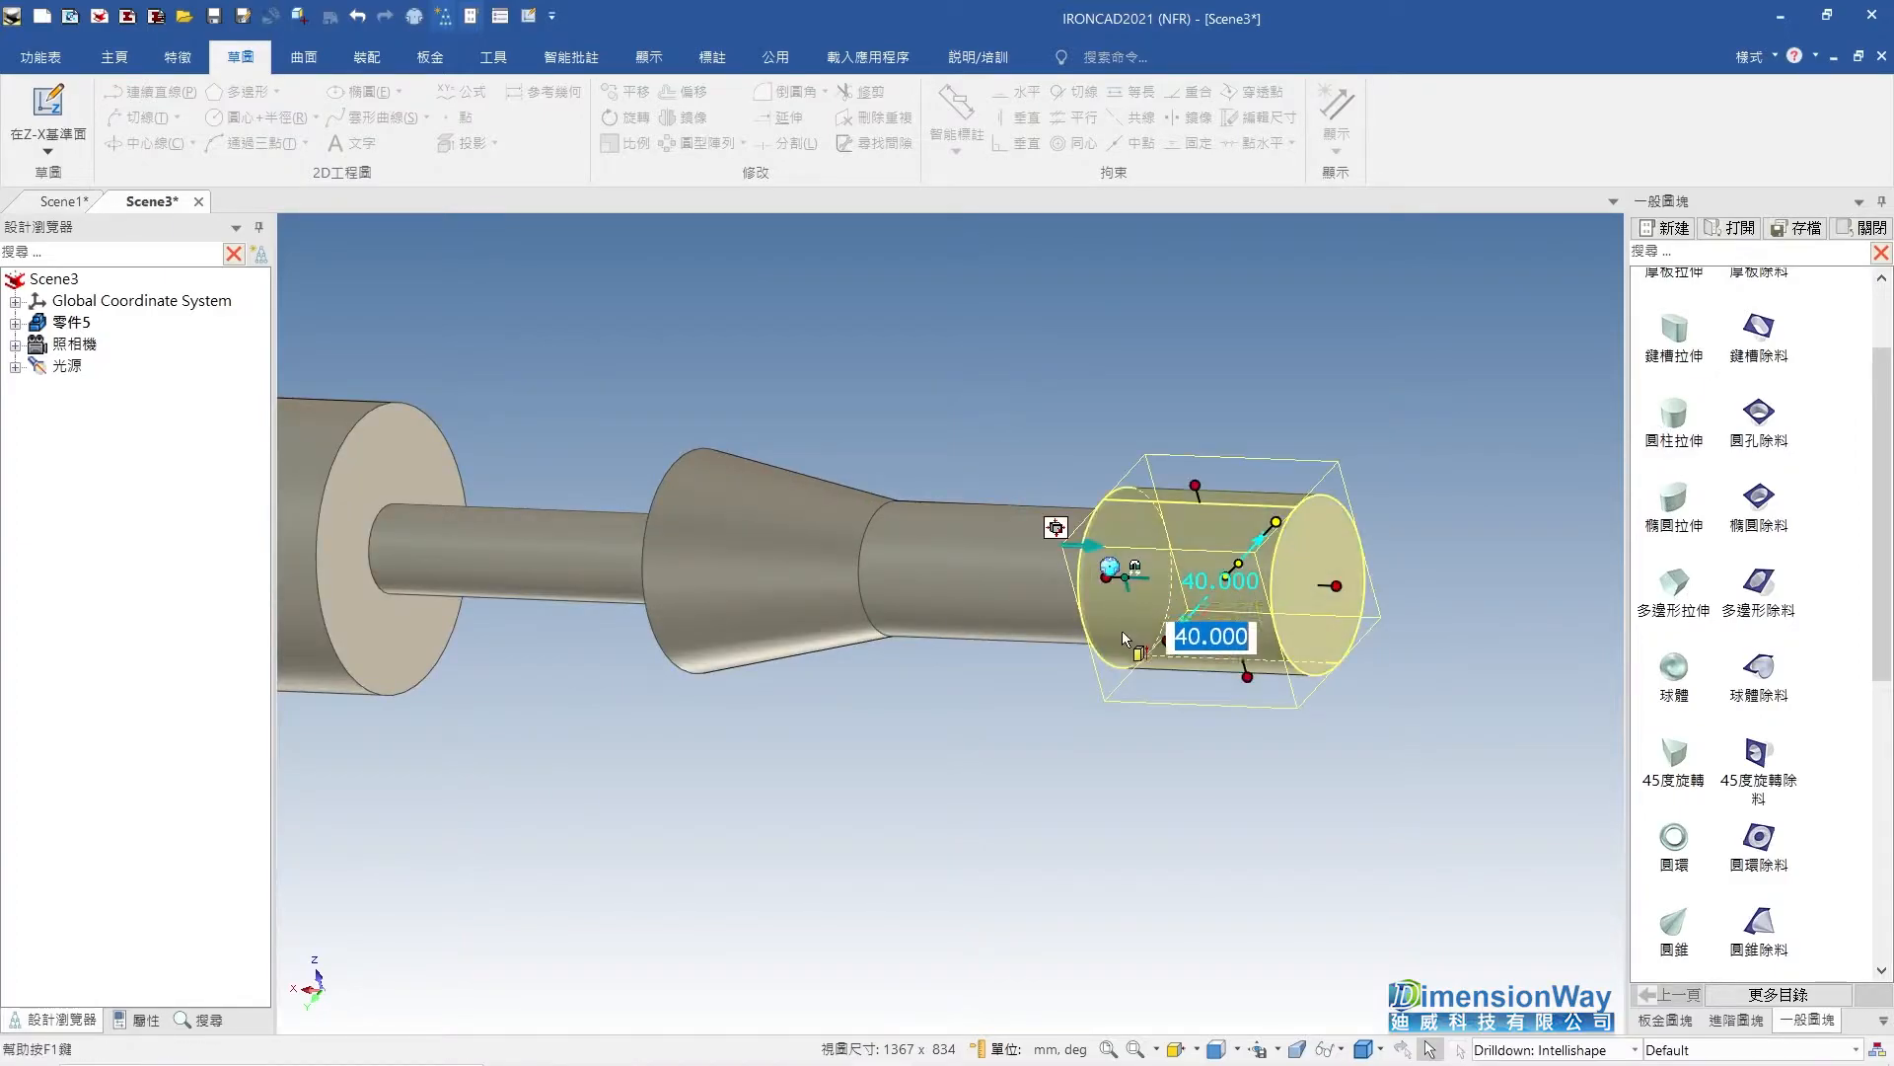
pyautogui.click(1352, 582)
pyautogui.moveTo(1356, 665); pyautogui.dragTo(1472, 663, button='middle')
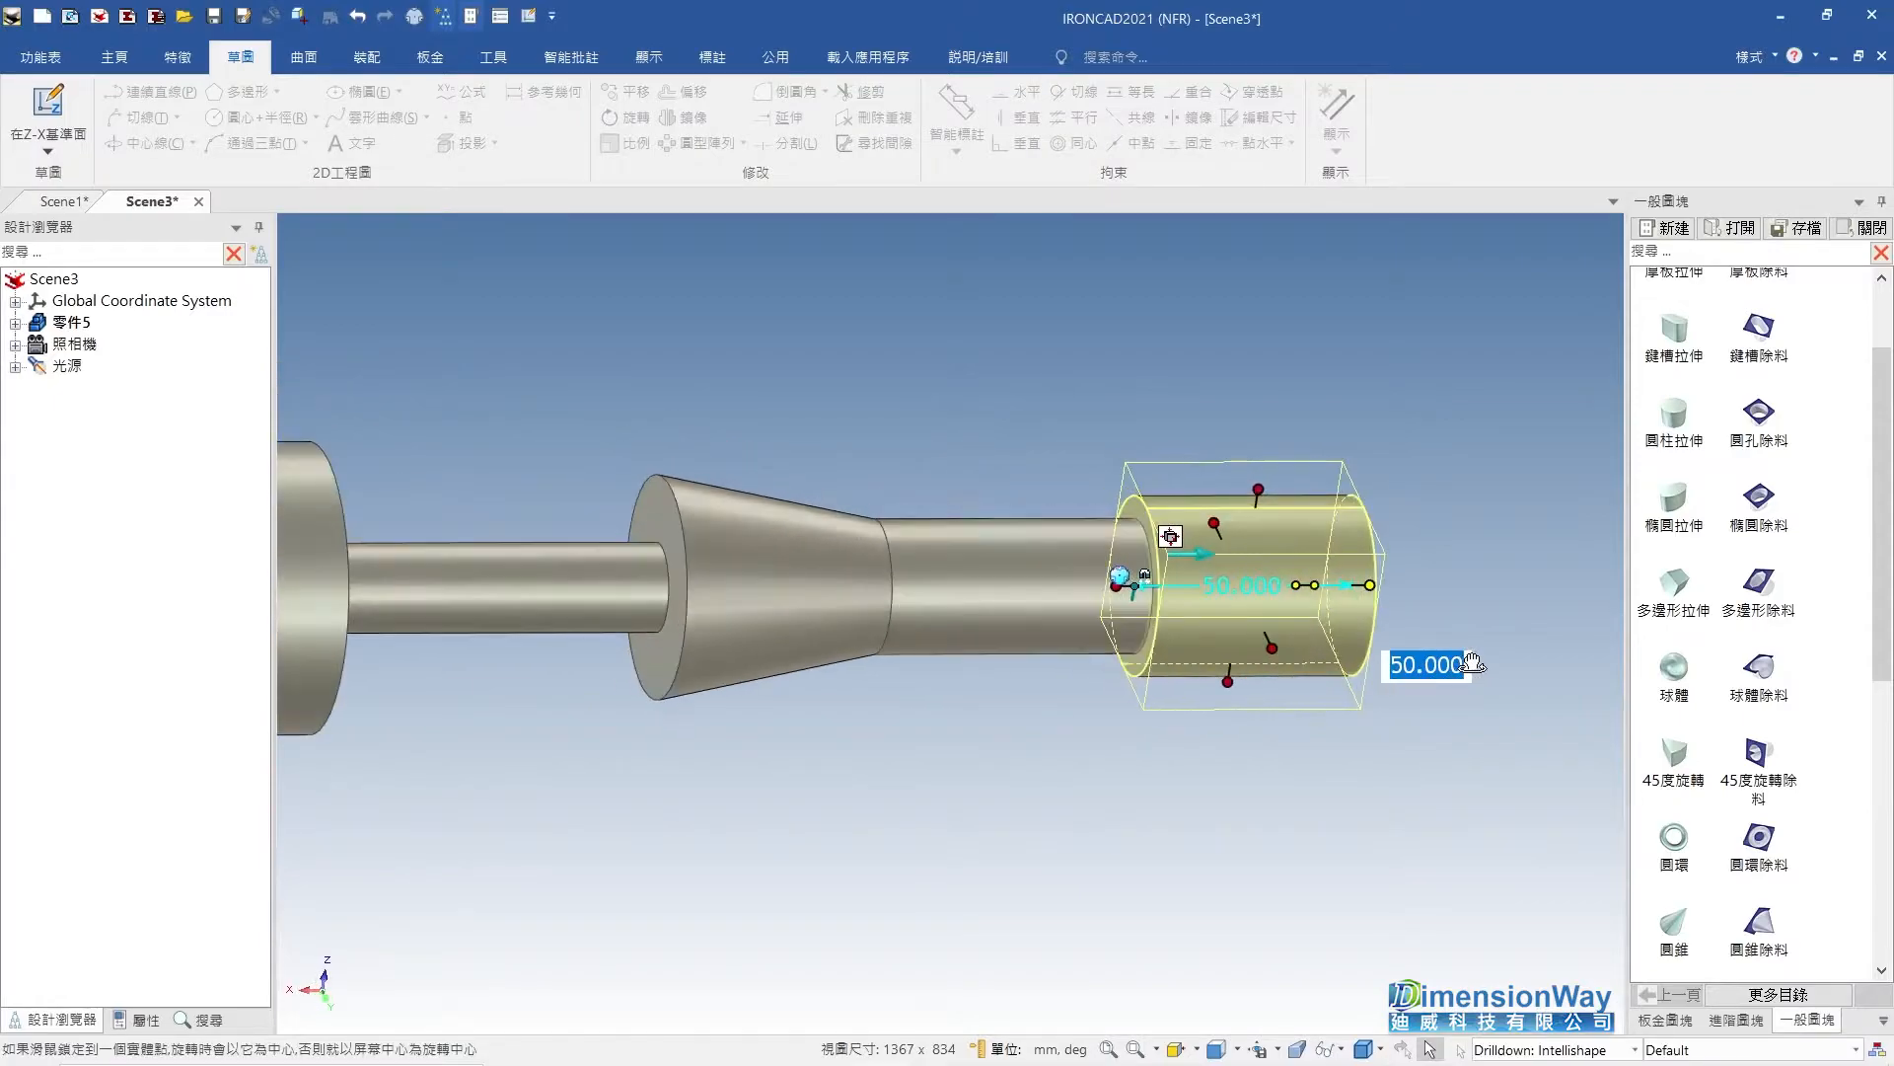
pyautogui.write('6')
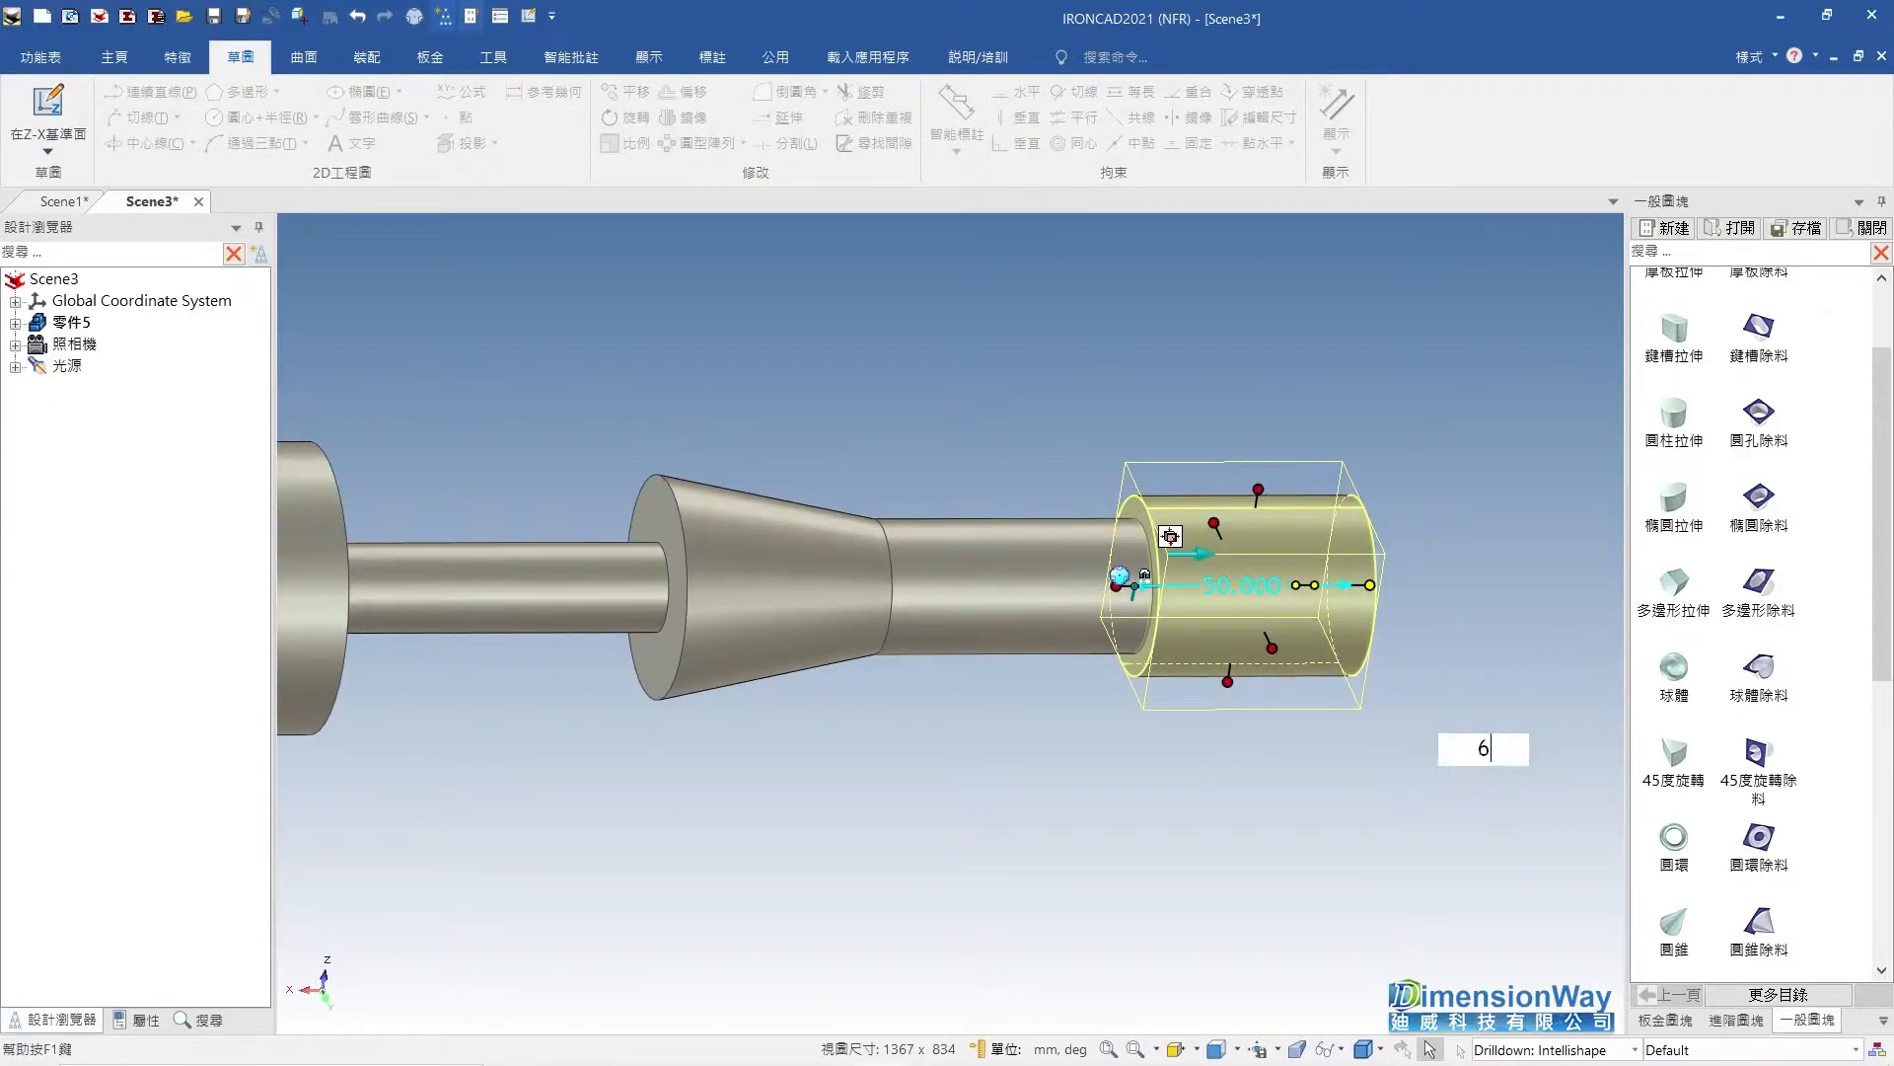
pyautogui.press('Return')
pyautogui.click(1356, 747)
# Add another cylinder to the end of the 40 mm section, with a diameter of 30 mm and a length of 60 mm.
pyautogui.scroll(-3, 1312, 725)
pyautogui.moveTo(1127, 639); pyautogui.dragTo(983, 642, button='middle')
pyautogui.scroll(4, 1132, 613)
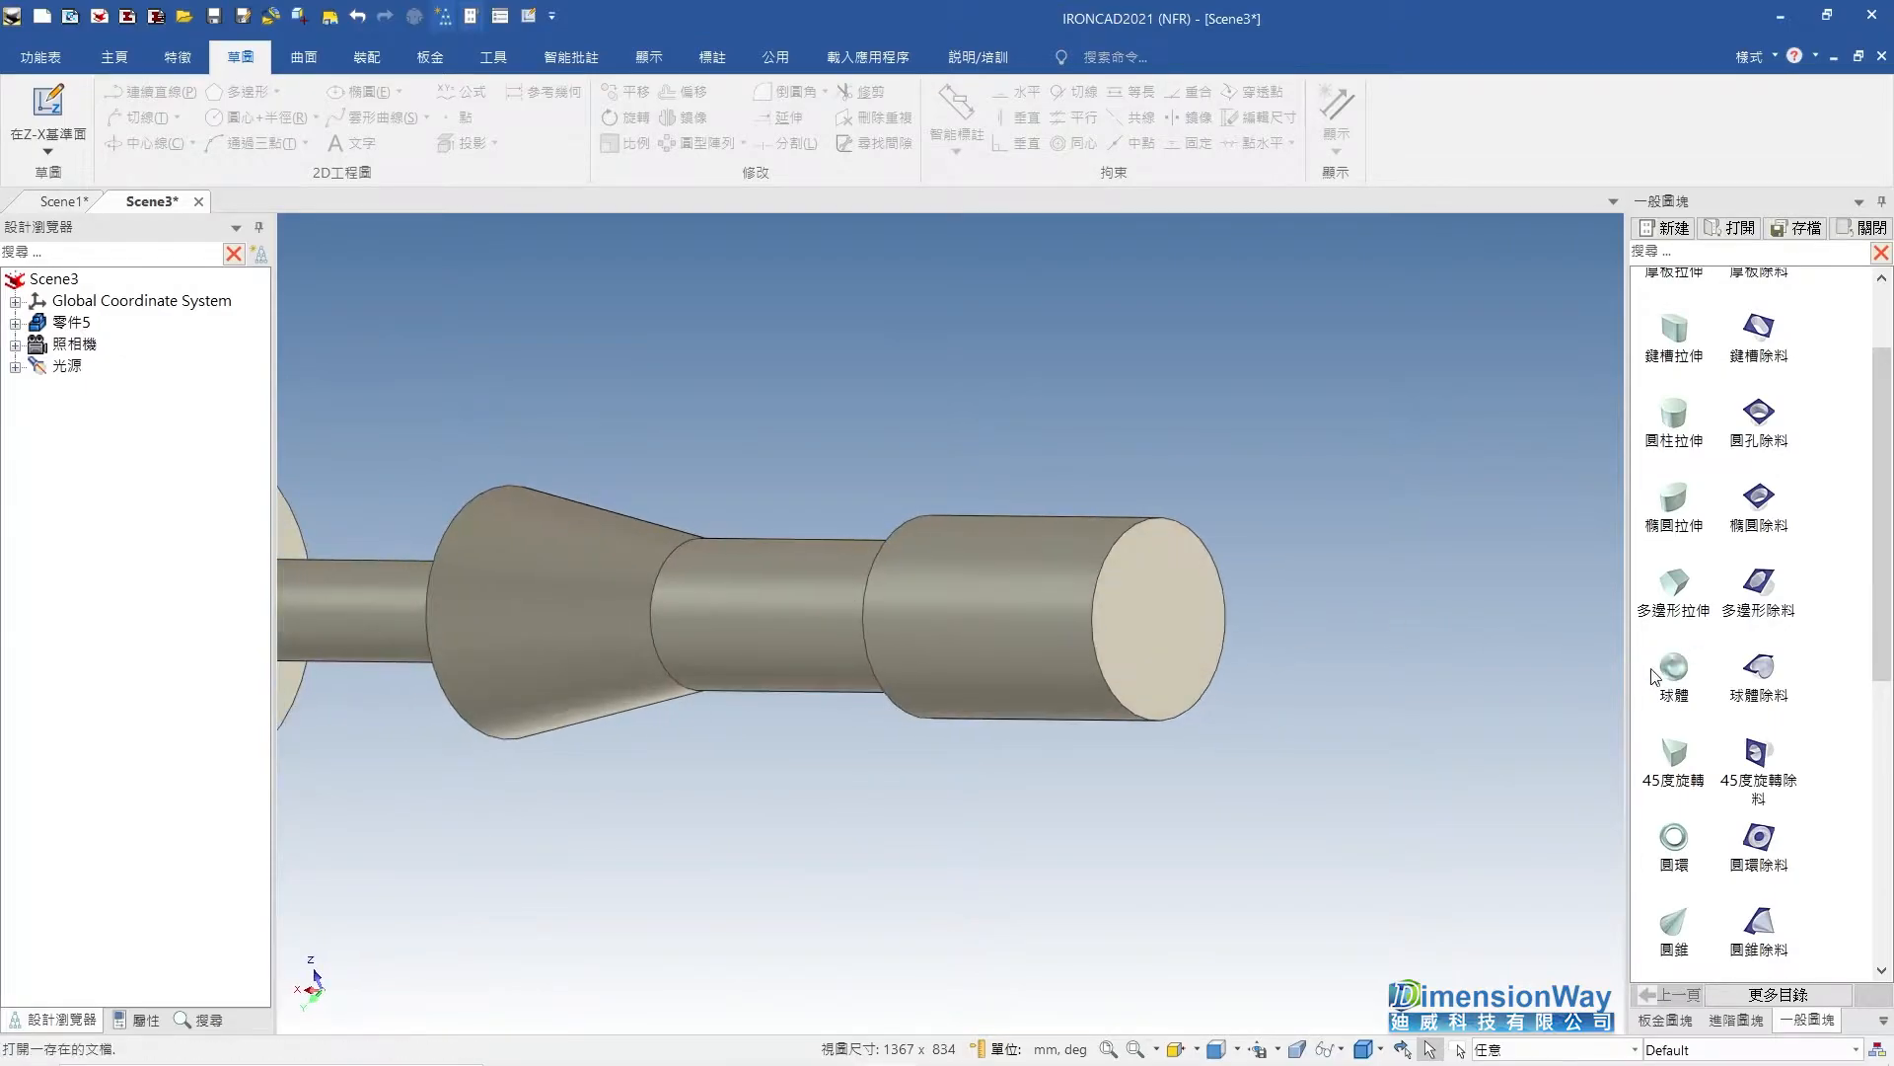
pyautogui.moveTo(1680, 465); pyautogui.dragTo(1180, 665)
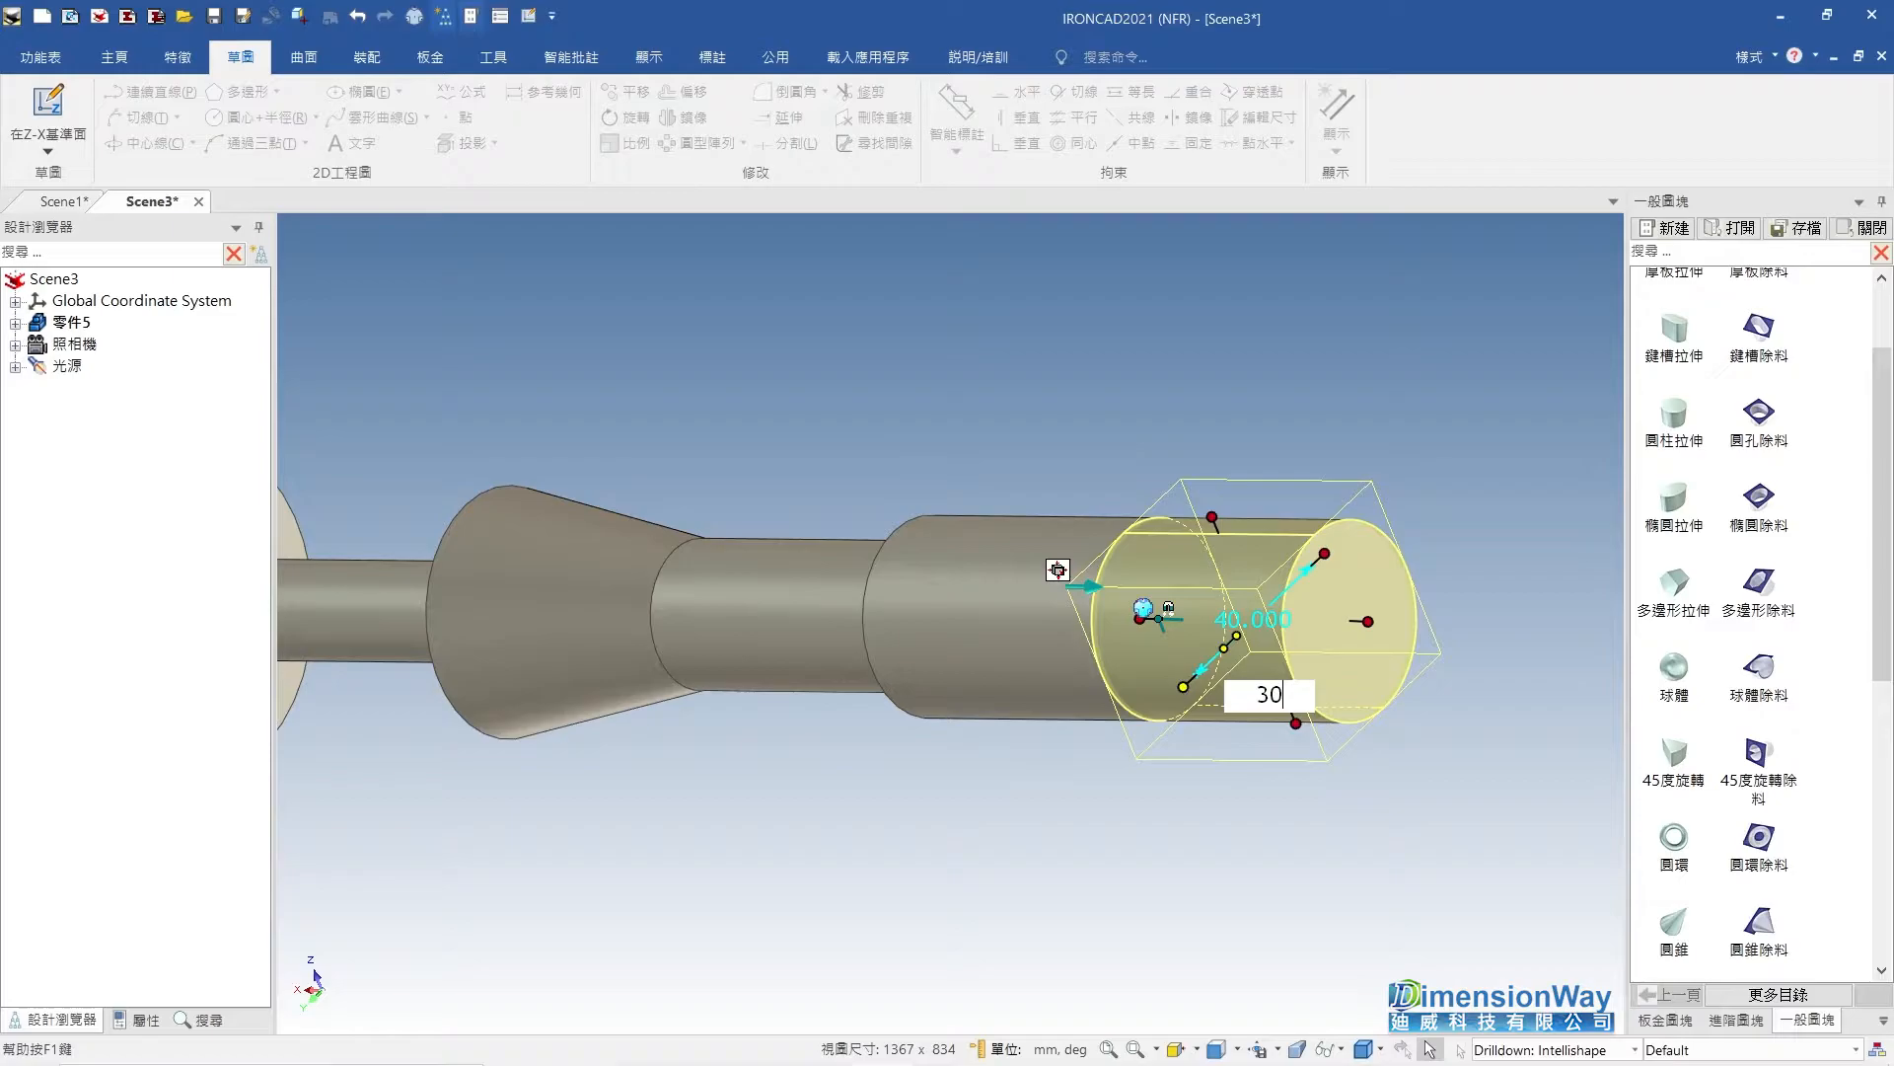
pyautogui.press('Return')
pyautogui.click(1367, 623)
pyautogui.doubleClick(1368, 623)
pyautogui.write('60')
pyautogui.press('Return')
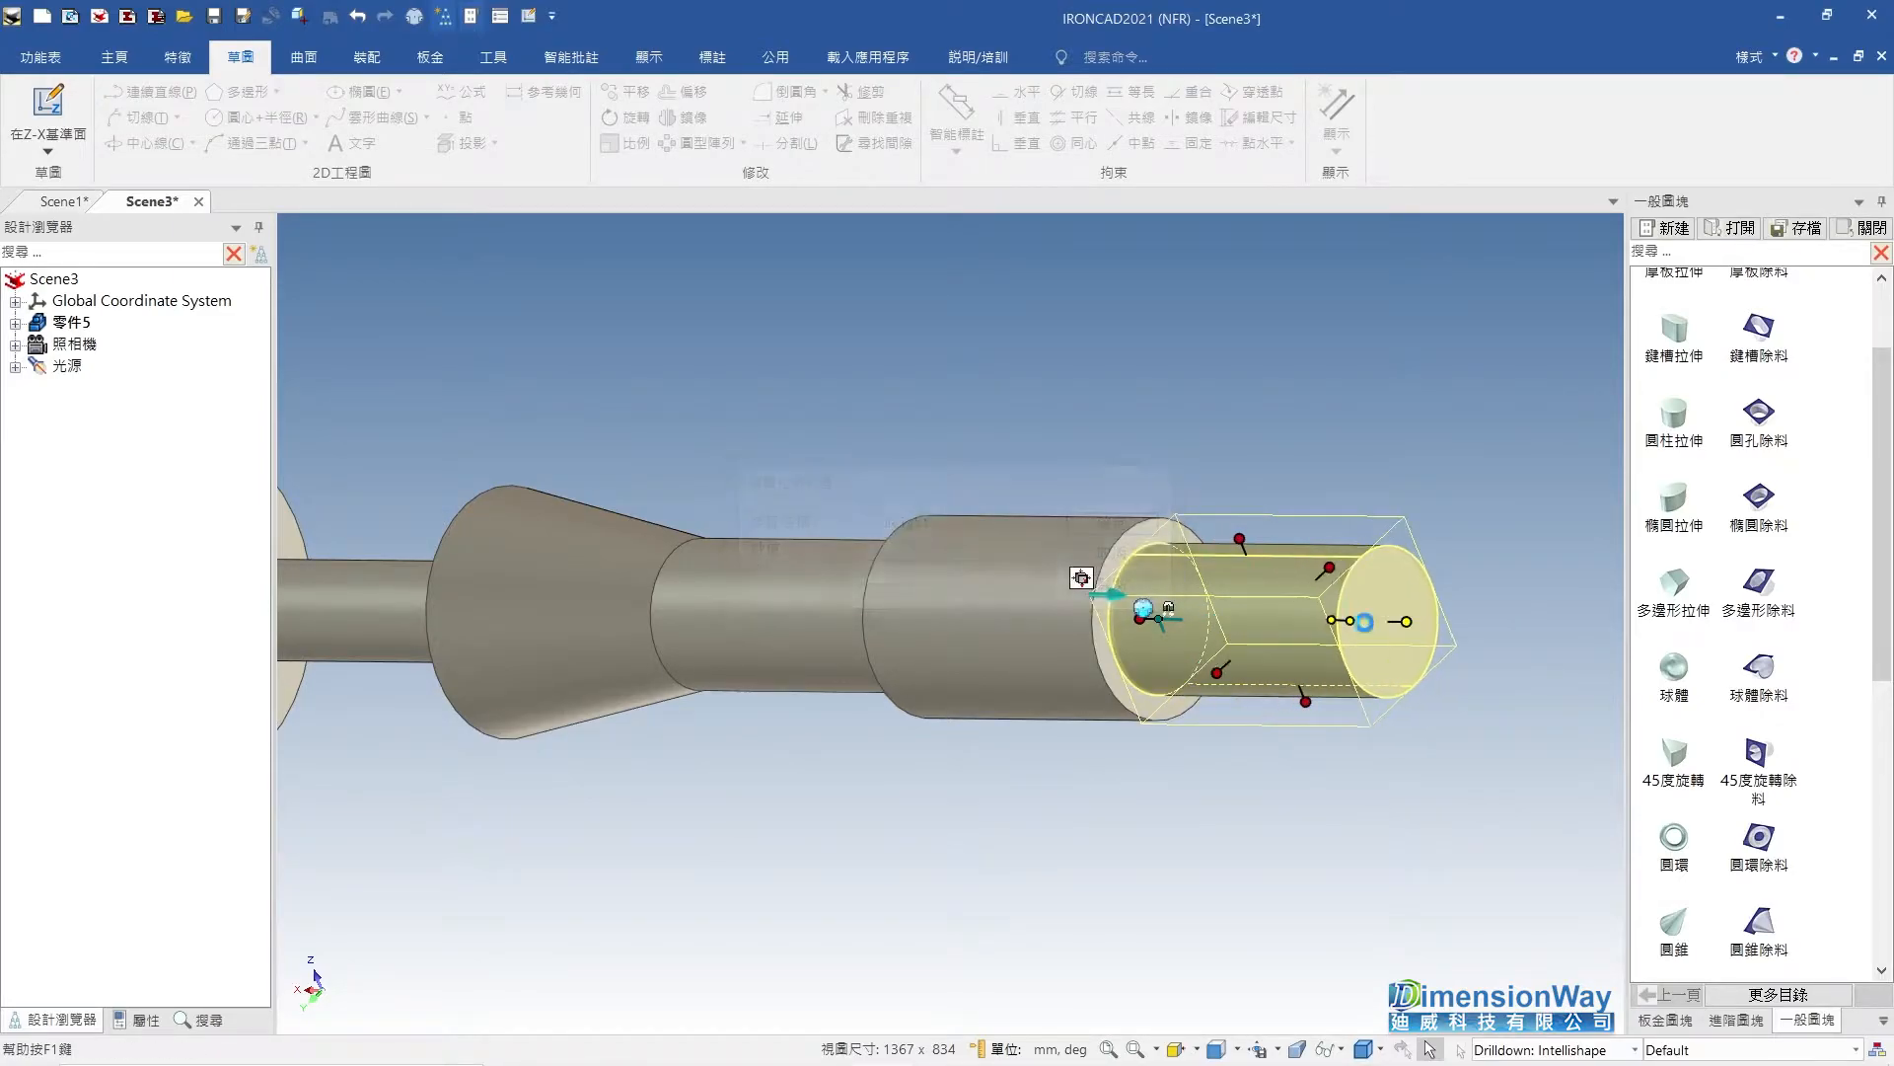
pyautogui.click(1265, 793)
# Add a further cylinder centred on the shaft's free end and set its length to 30 mm.
pyautogui.scroll(-3, 1086, 632)
pyautogui.moveTo(1076, 624)
pyautogui.mouseDown(button='middle')
pyautogui.moveTo(1238, 623)
pyautogui.moveTo(1095, 646)
pyautogui.mouseUp(button='middle')
pyautogui.moveTo(1661, 430); pyautogui.dragTo(1200, 639)
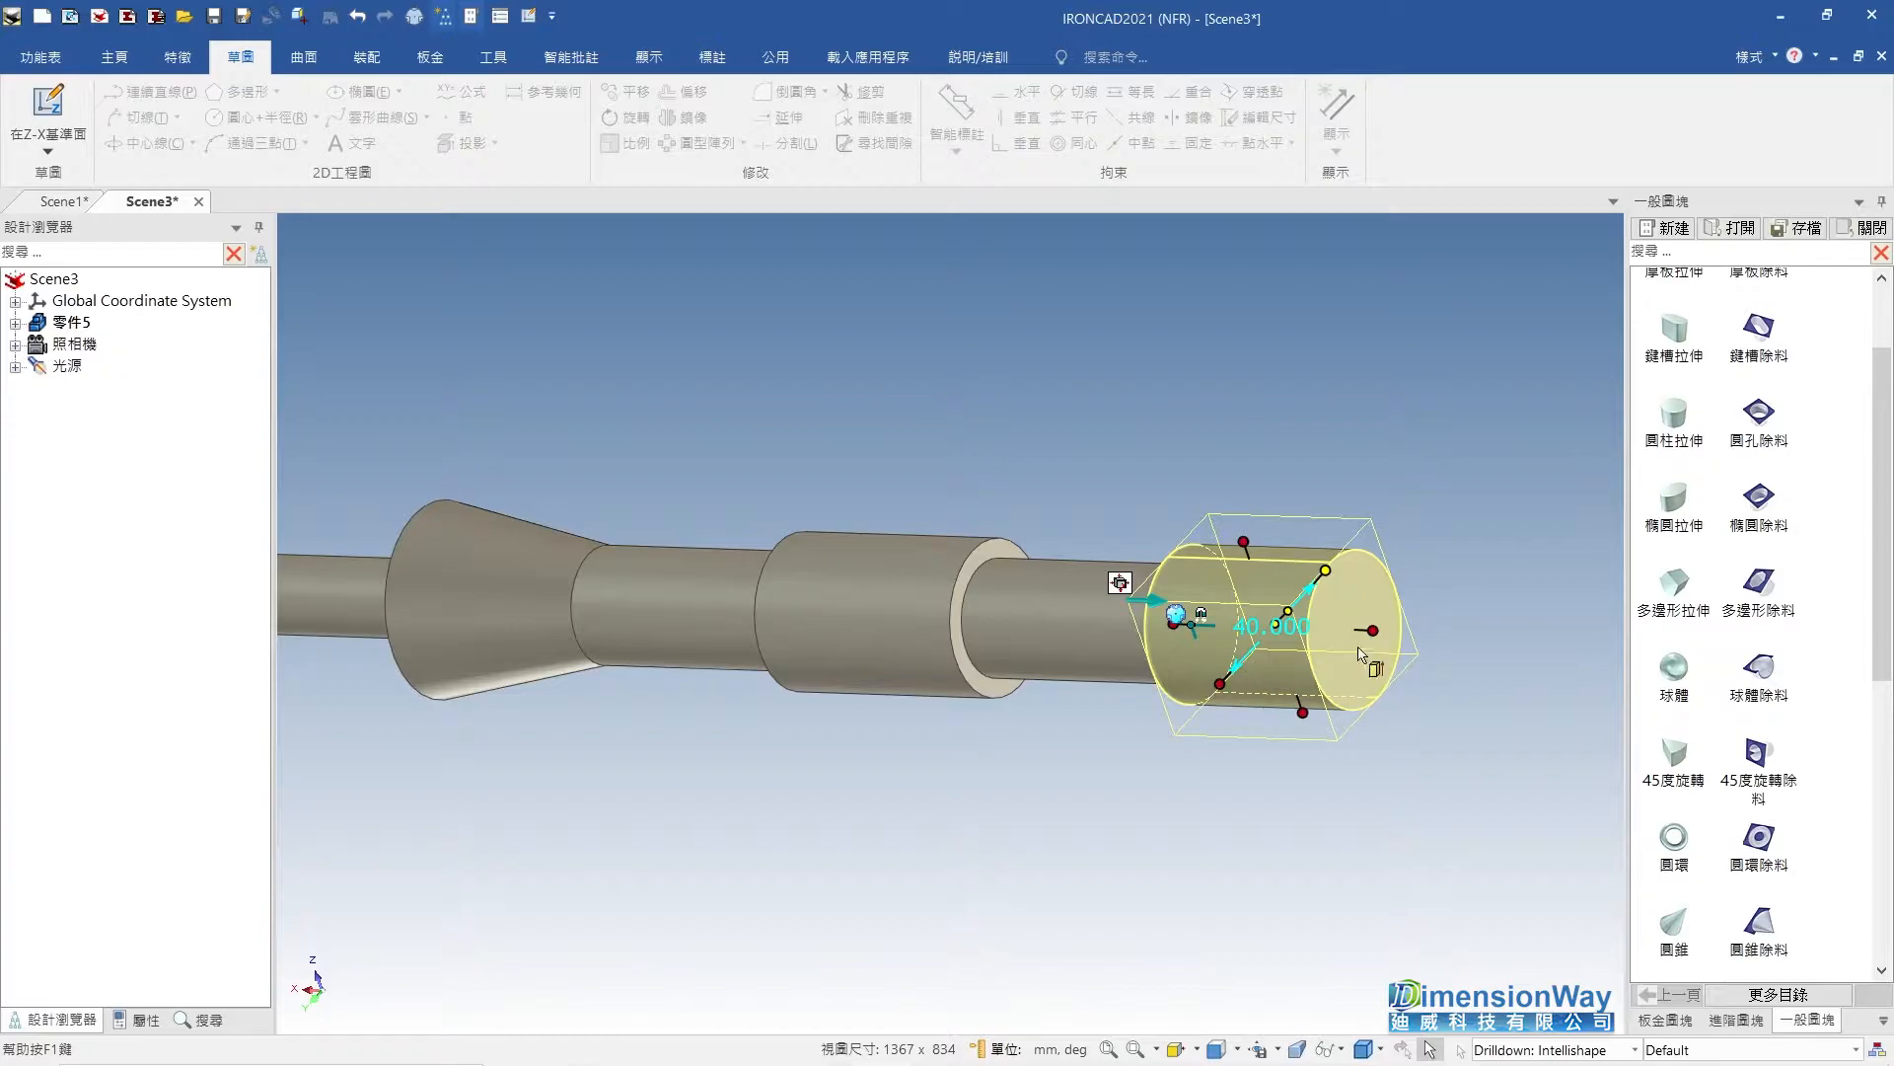
pyautogui.click(1441, 725)
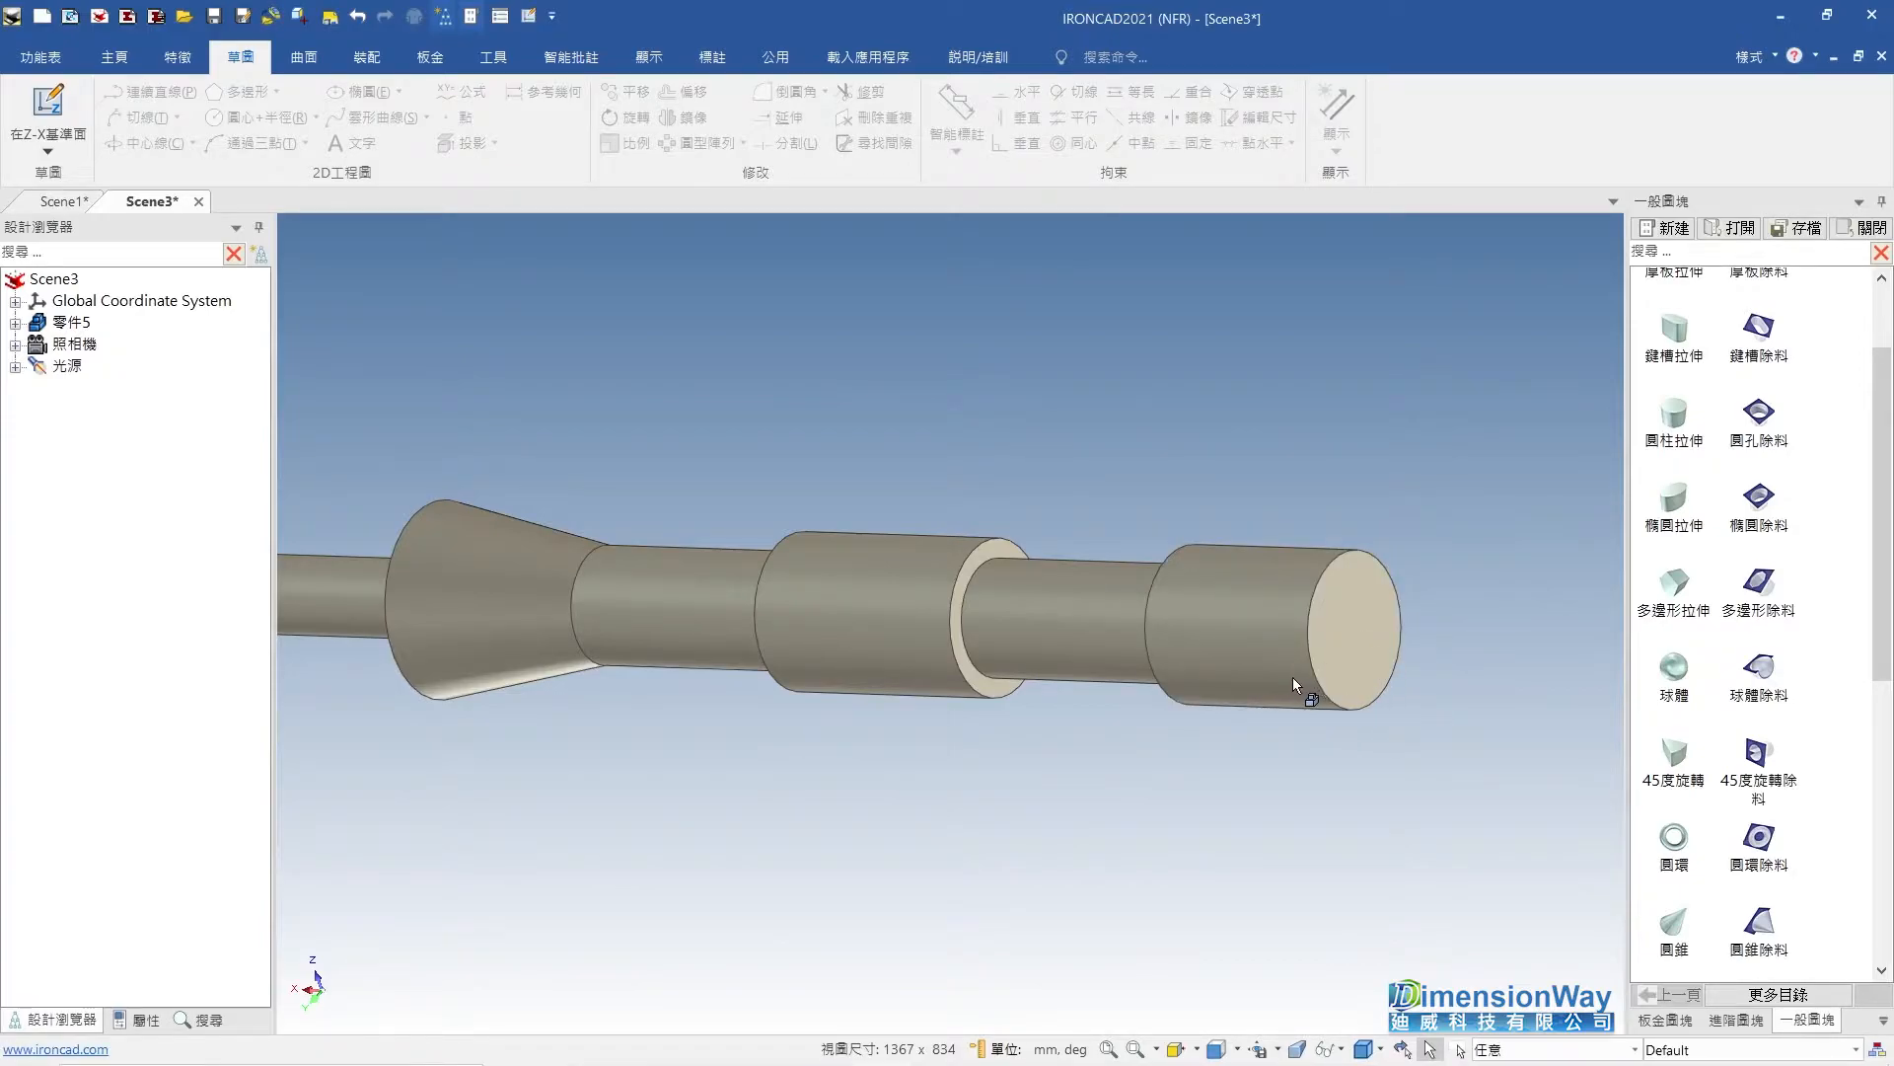
pyautogui.doubleClick(1294, 637)
pyautogui.write('30')
pyautogui.press('Return')
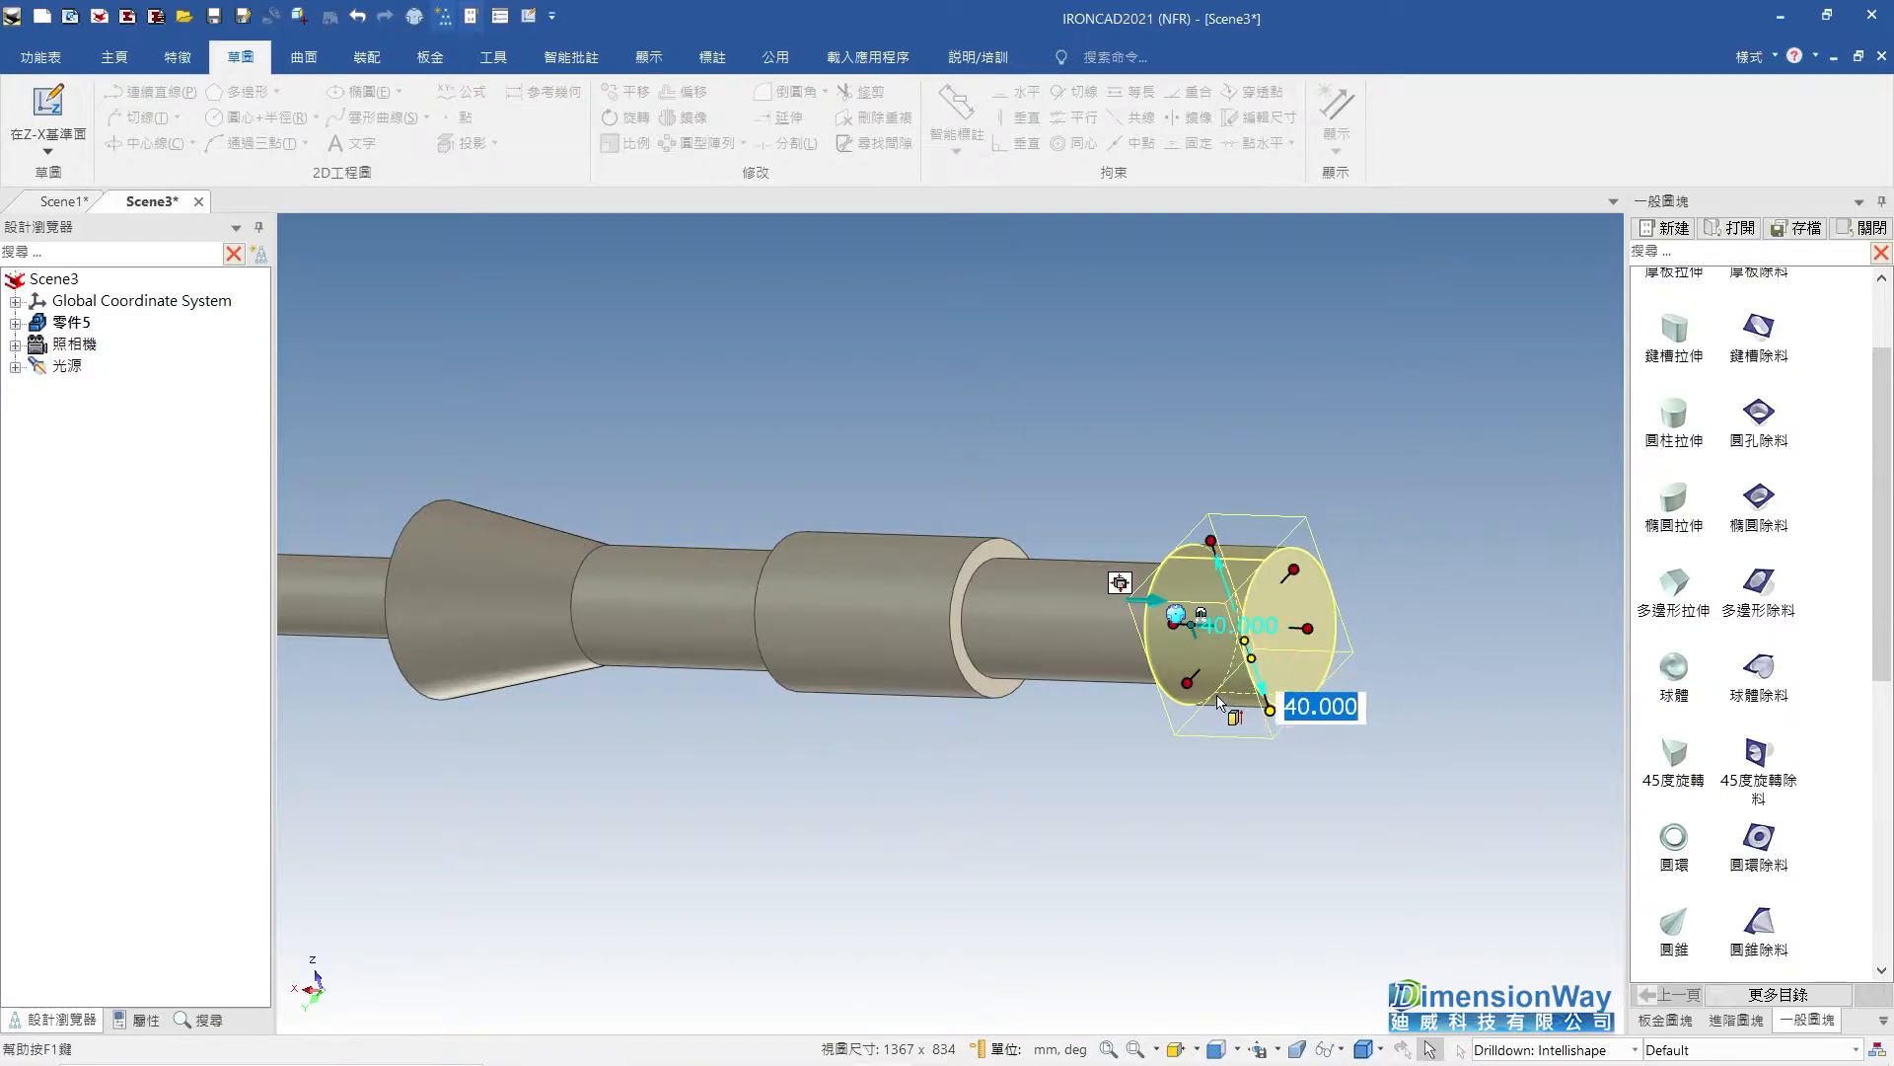
# Set the end cylinder's diameter to 30 mm.
pyautogui.click(1189, 682)
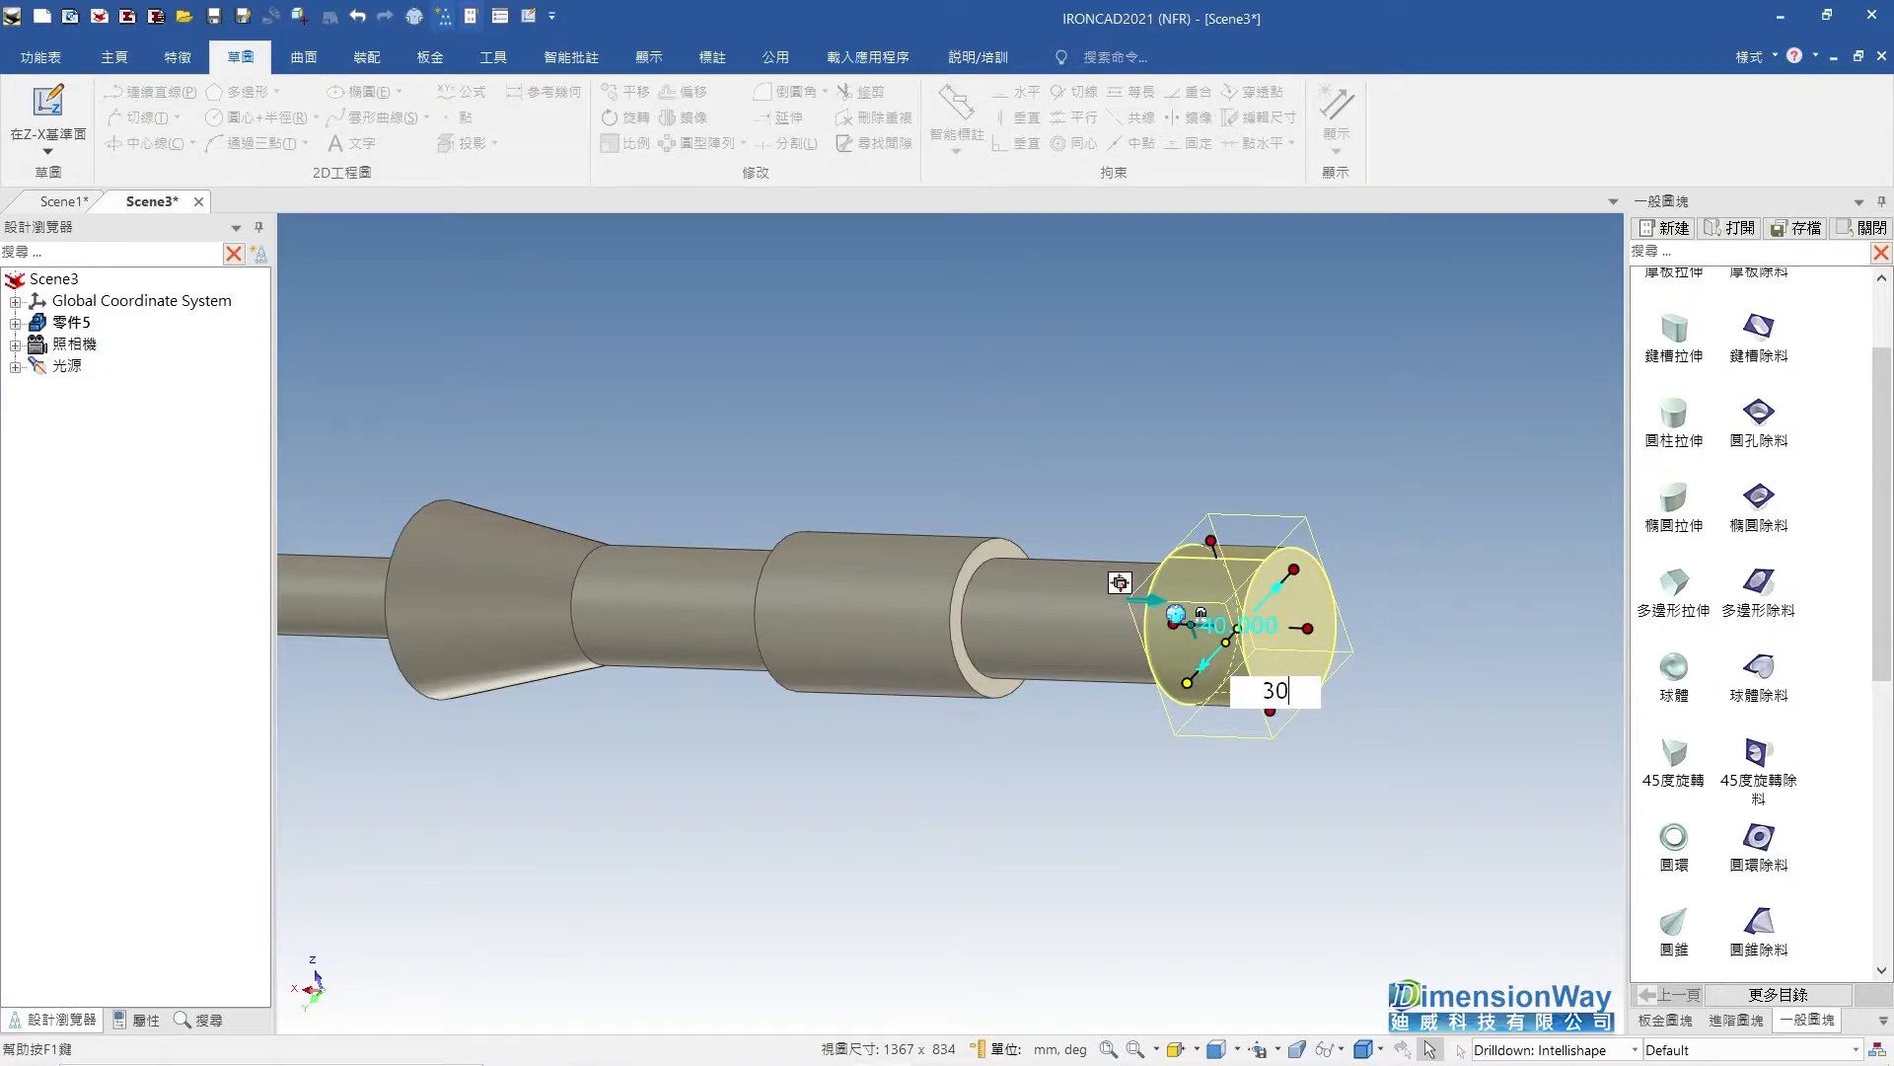
pyautogui.press('Return')
pyautogui.press('Escape')
# Set the diameter of the shaft's last cylinder to 40 mm.
pyautogui.moveTo(1284, 646); pyautogui.dragTo(1224, 686, button='middle')
pyautogui.click(1290, 655)
pyautogui.click(1272, 652)
pyautogui.click(1219, 675)
pyautogui.write('4')
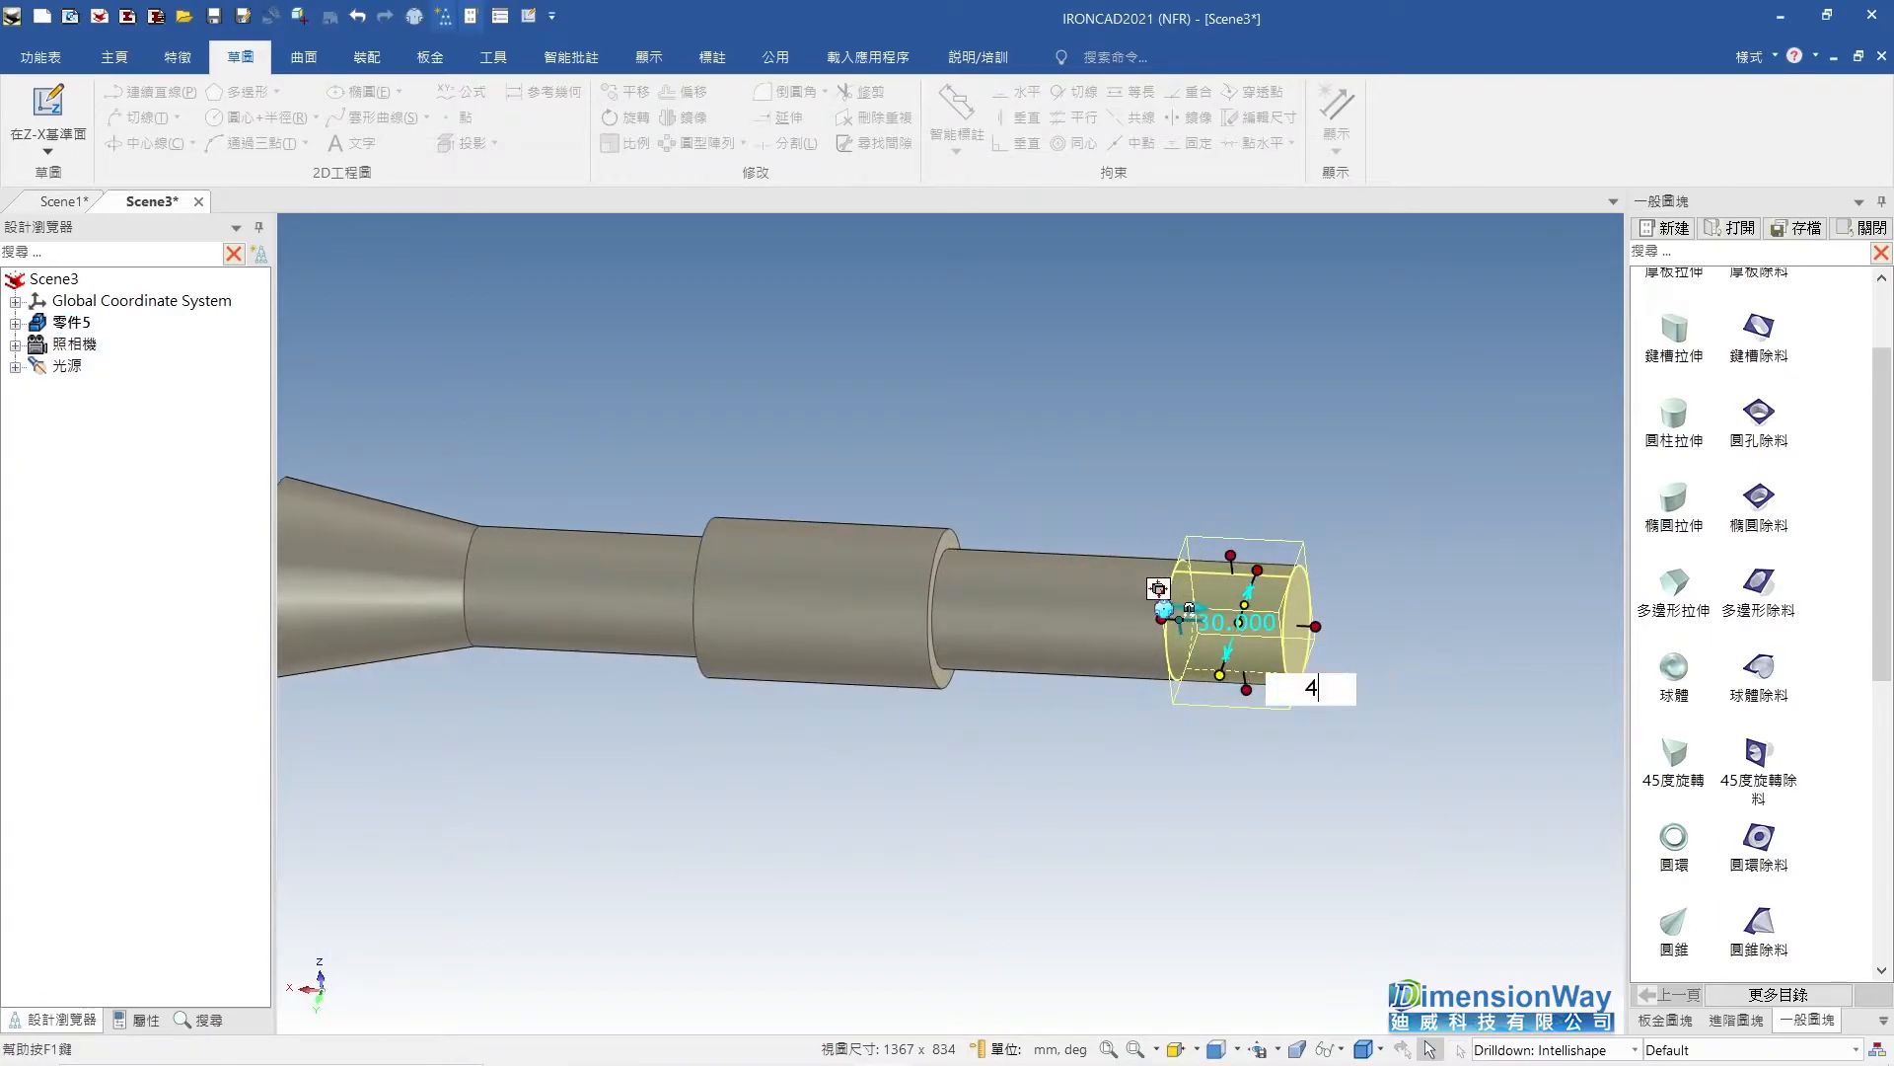
pyautogui.write('0')
pyautogui.press('Return')
pyautogui.press('Escape')
pyautogui.moveTo(1222, 648); pyautogui.dragTo(1084, 657, button='middle')
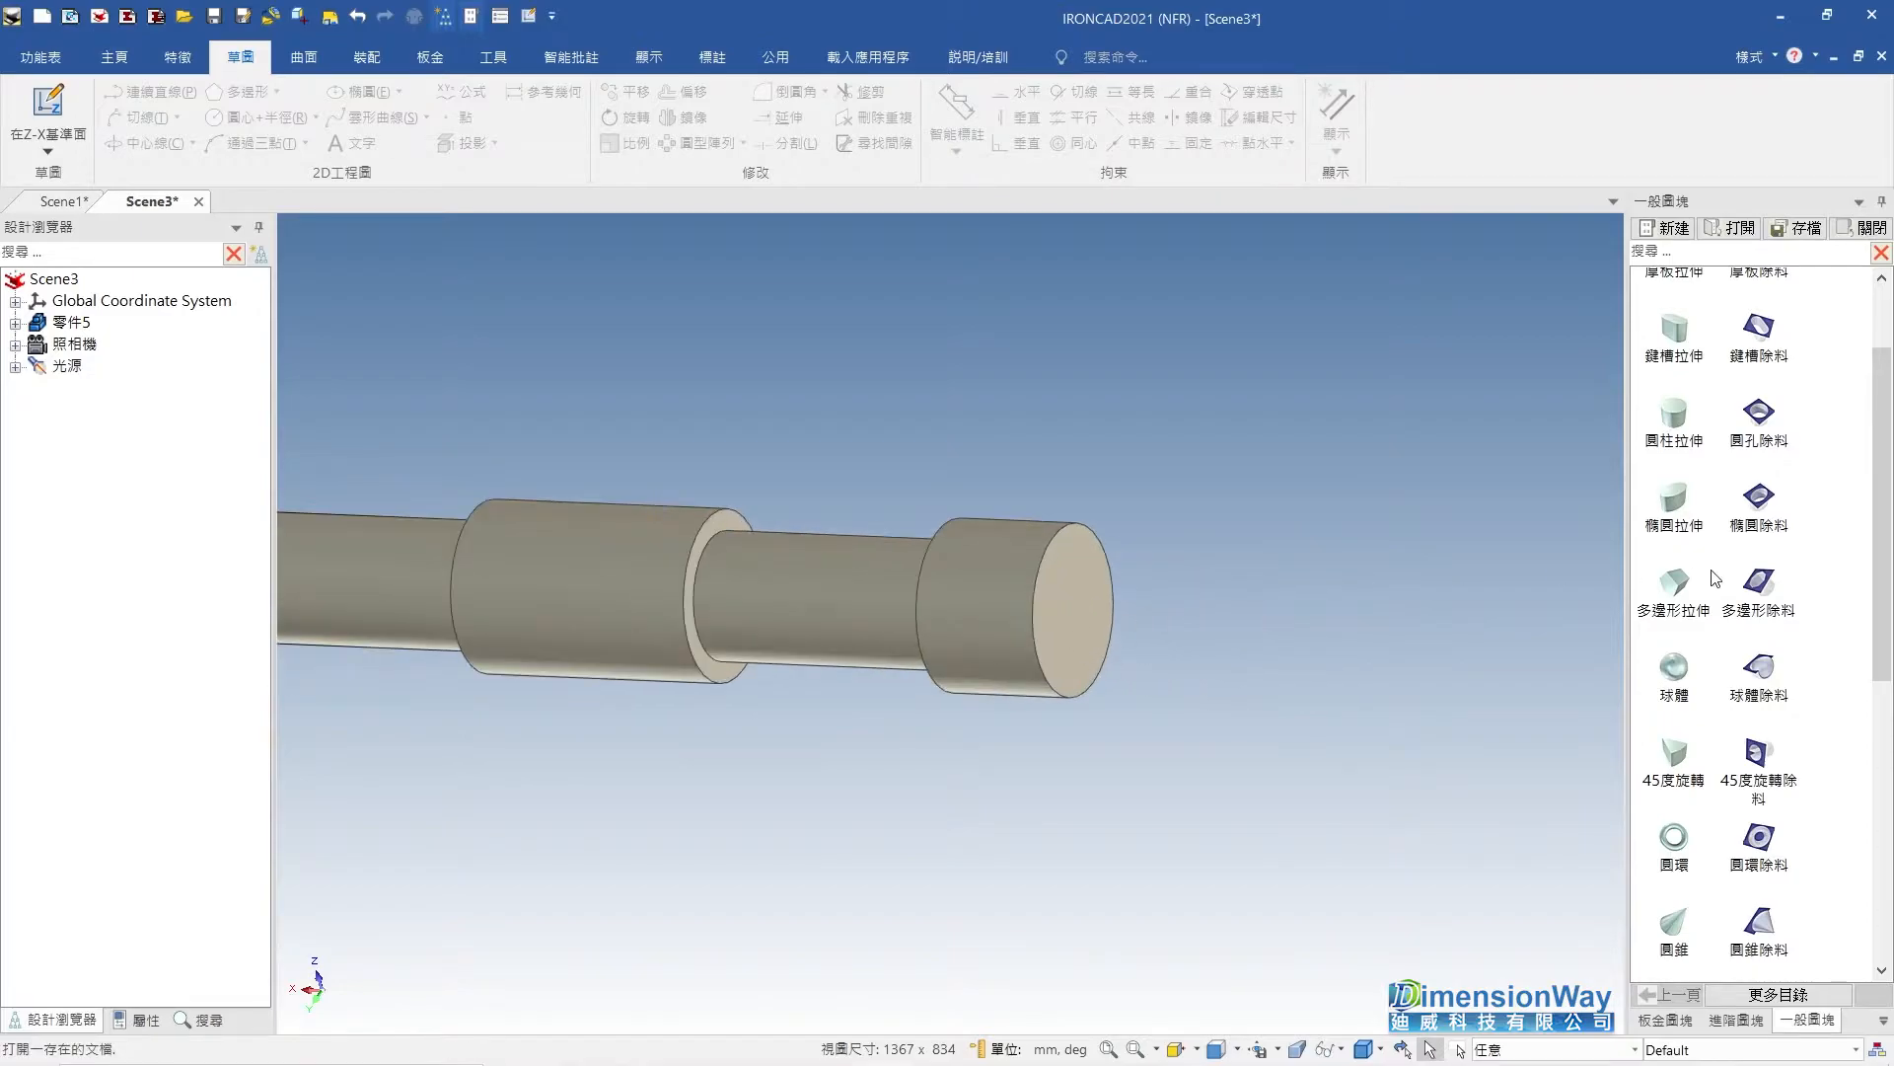
# Add another cylinder to the shaft's free end, with a diameter of 30 mm and a length of 30 mm.
pyautogui.moveTo(1073, 611); pyautogui.dragTo(1073, 612)
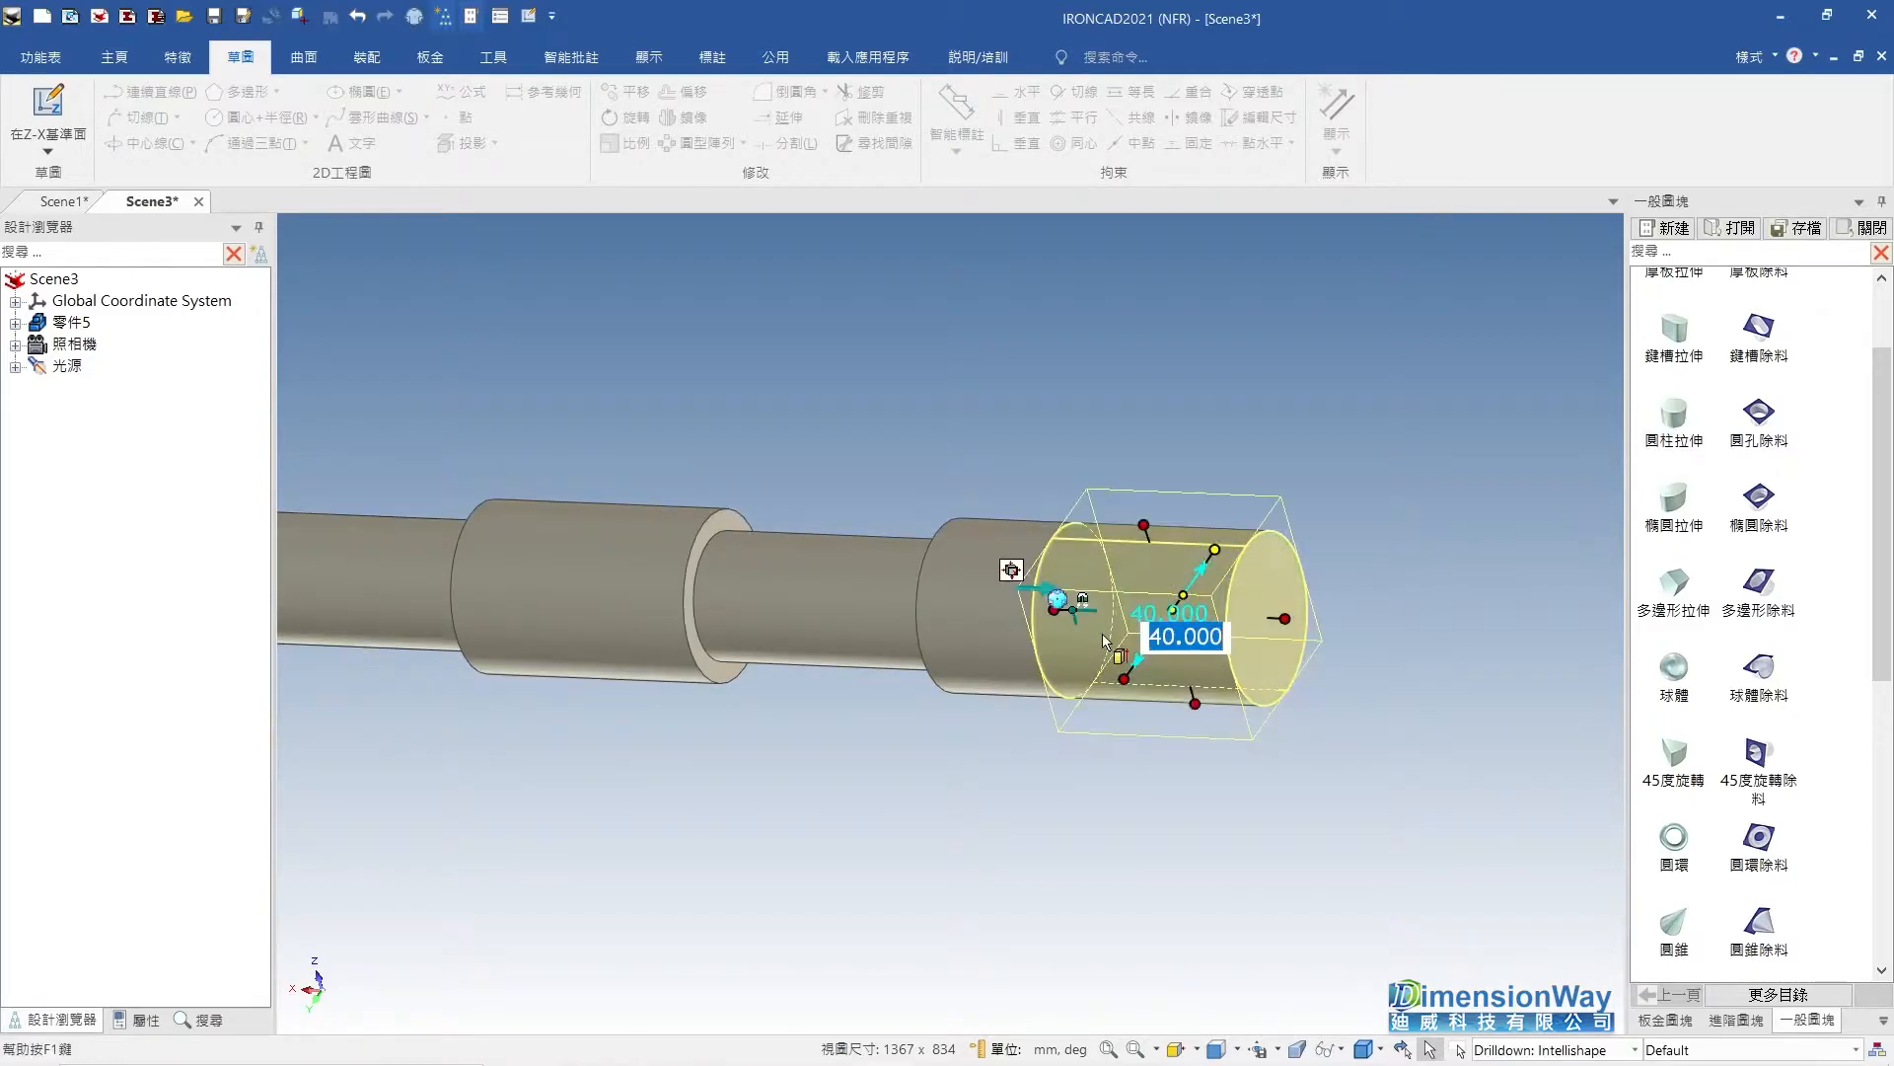
pyautogui.scroll(2, 1135, 661)
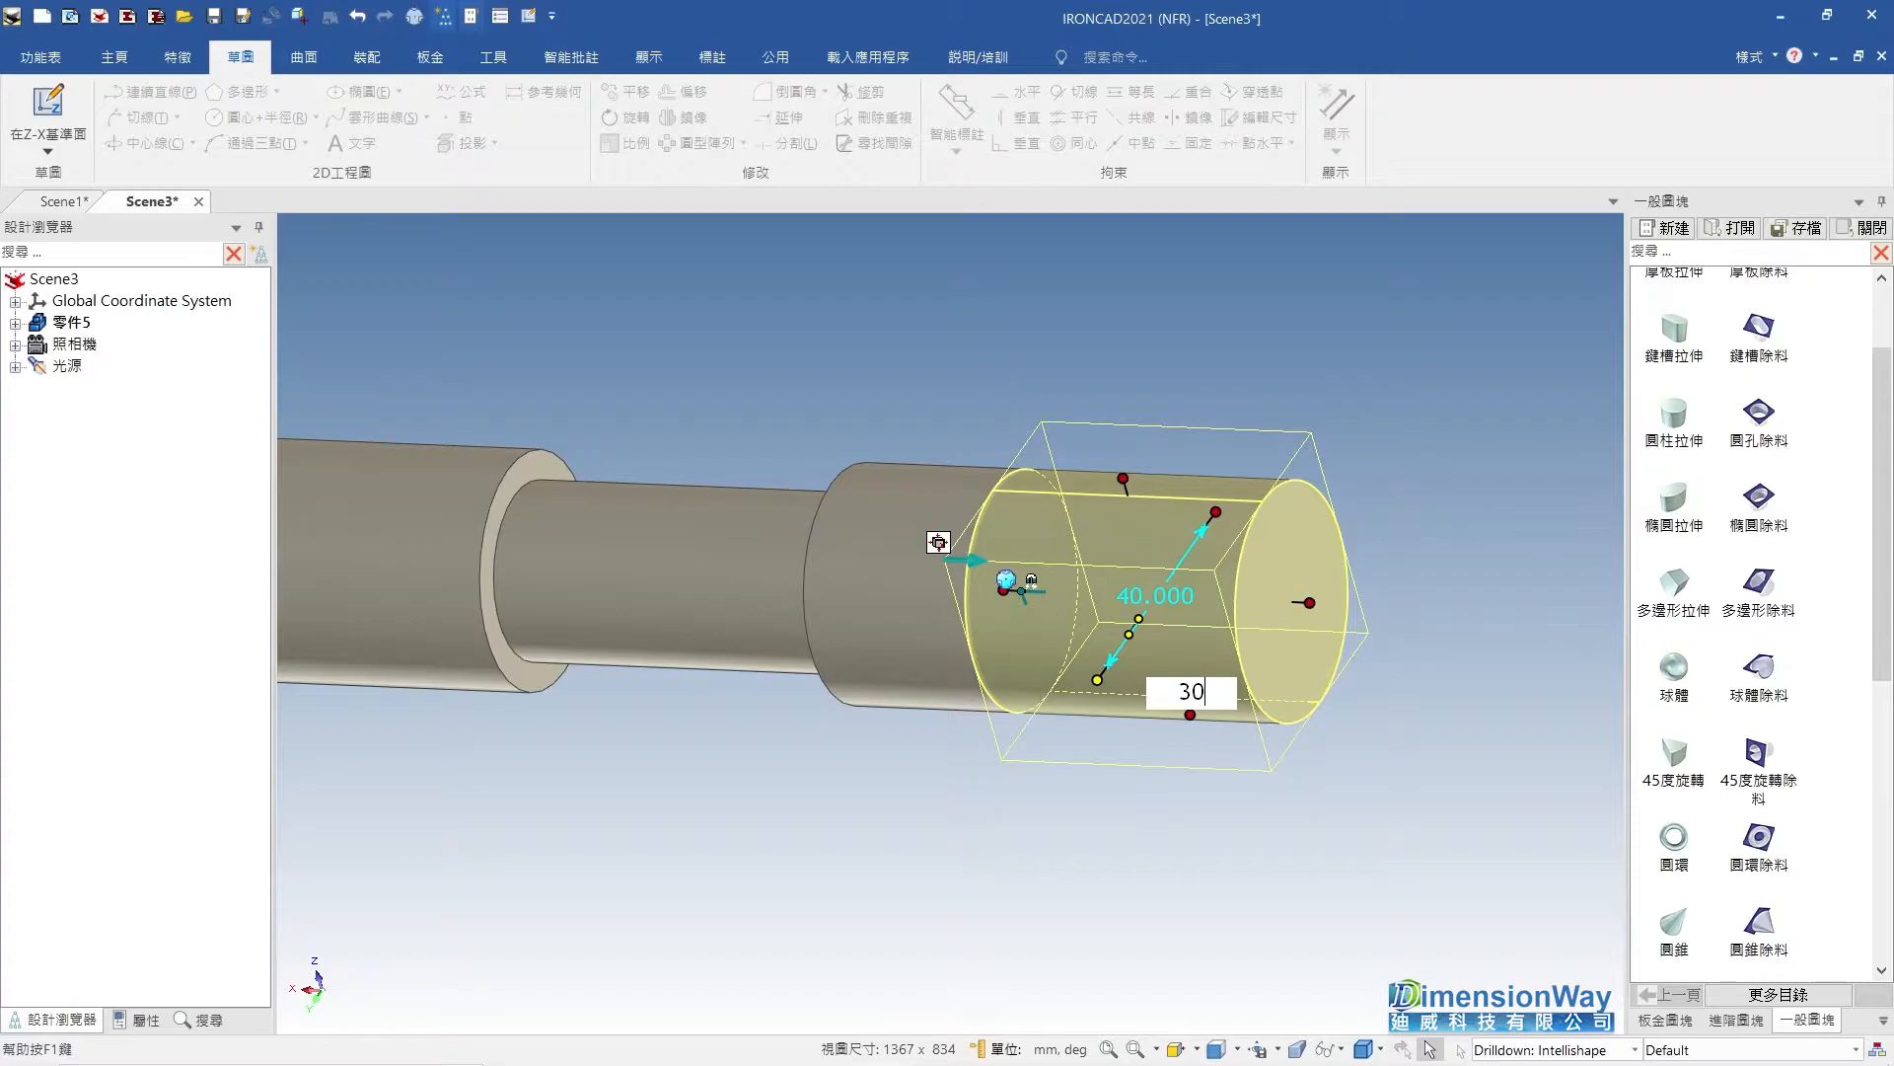
pyautogui.press('Tab')
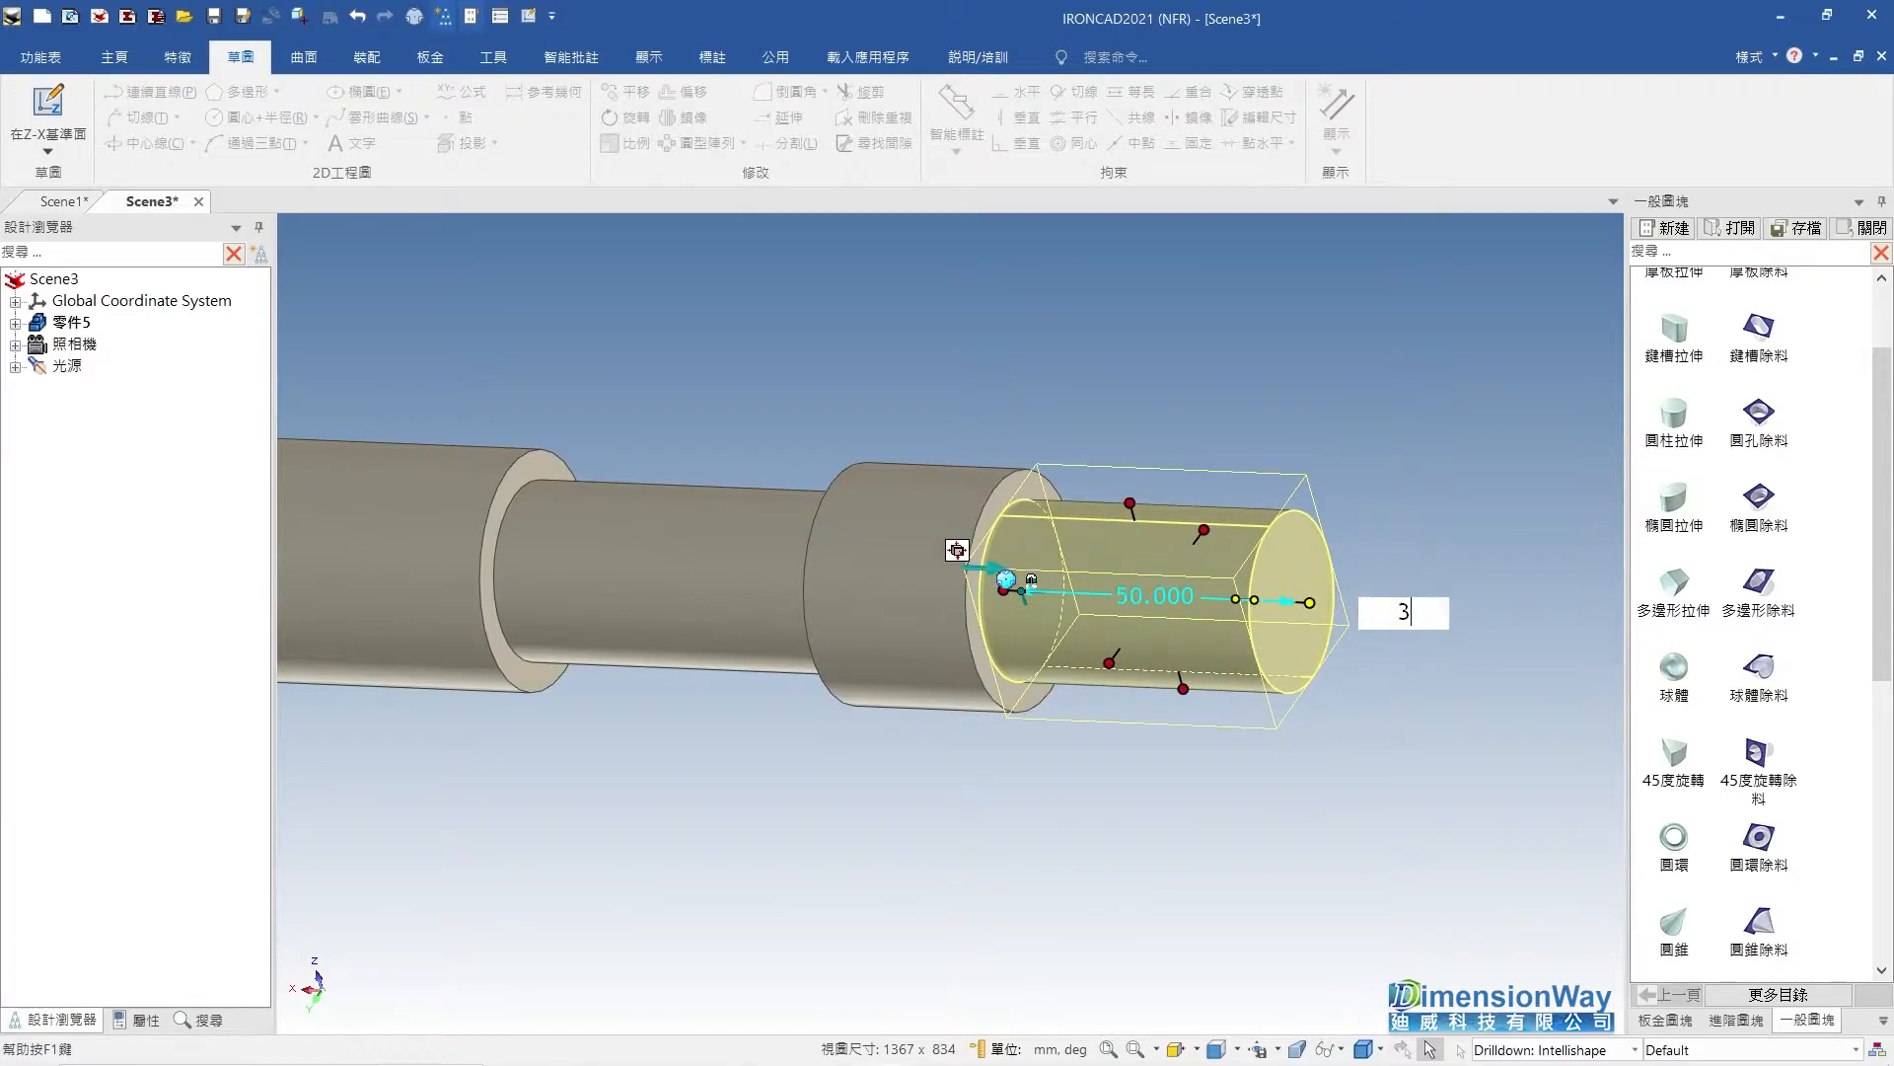
pyautogui.write('30')
pyautogui.press('Return')
pyautogui.click(1097, 700)
pyautogui.scroll(-3, 1097, 701)
pyautogui.scroll(1, 706, 626)
pyautogui.moveTo(707, 626); pyautogui.dragTo(900, 637, button='middle')
pyautogui.scroll(-3, 821, 640)
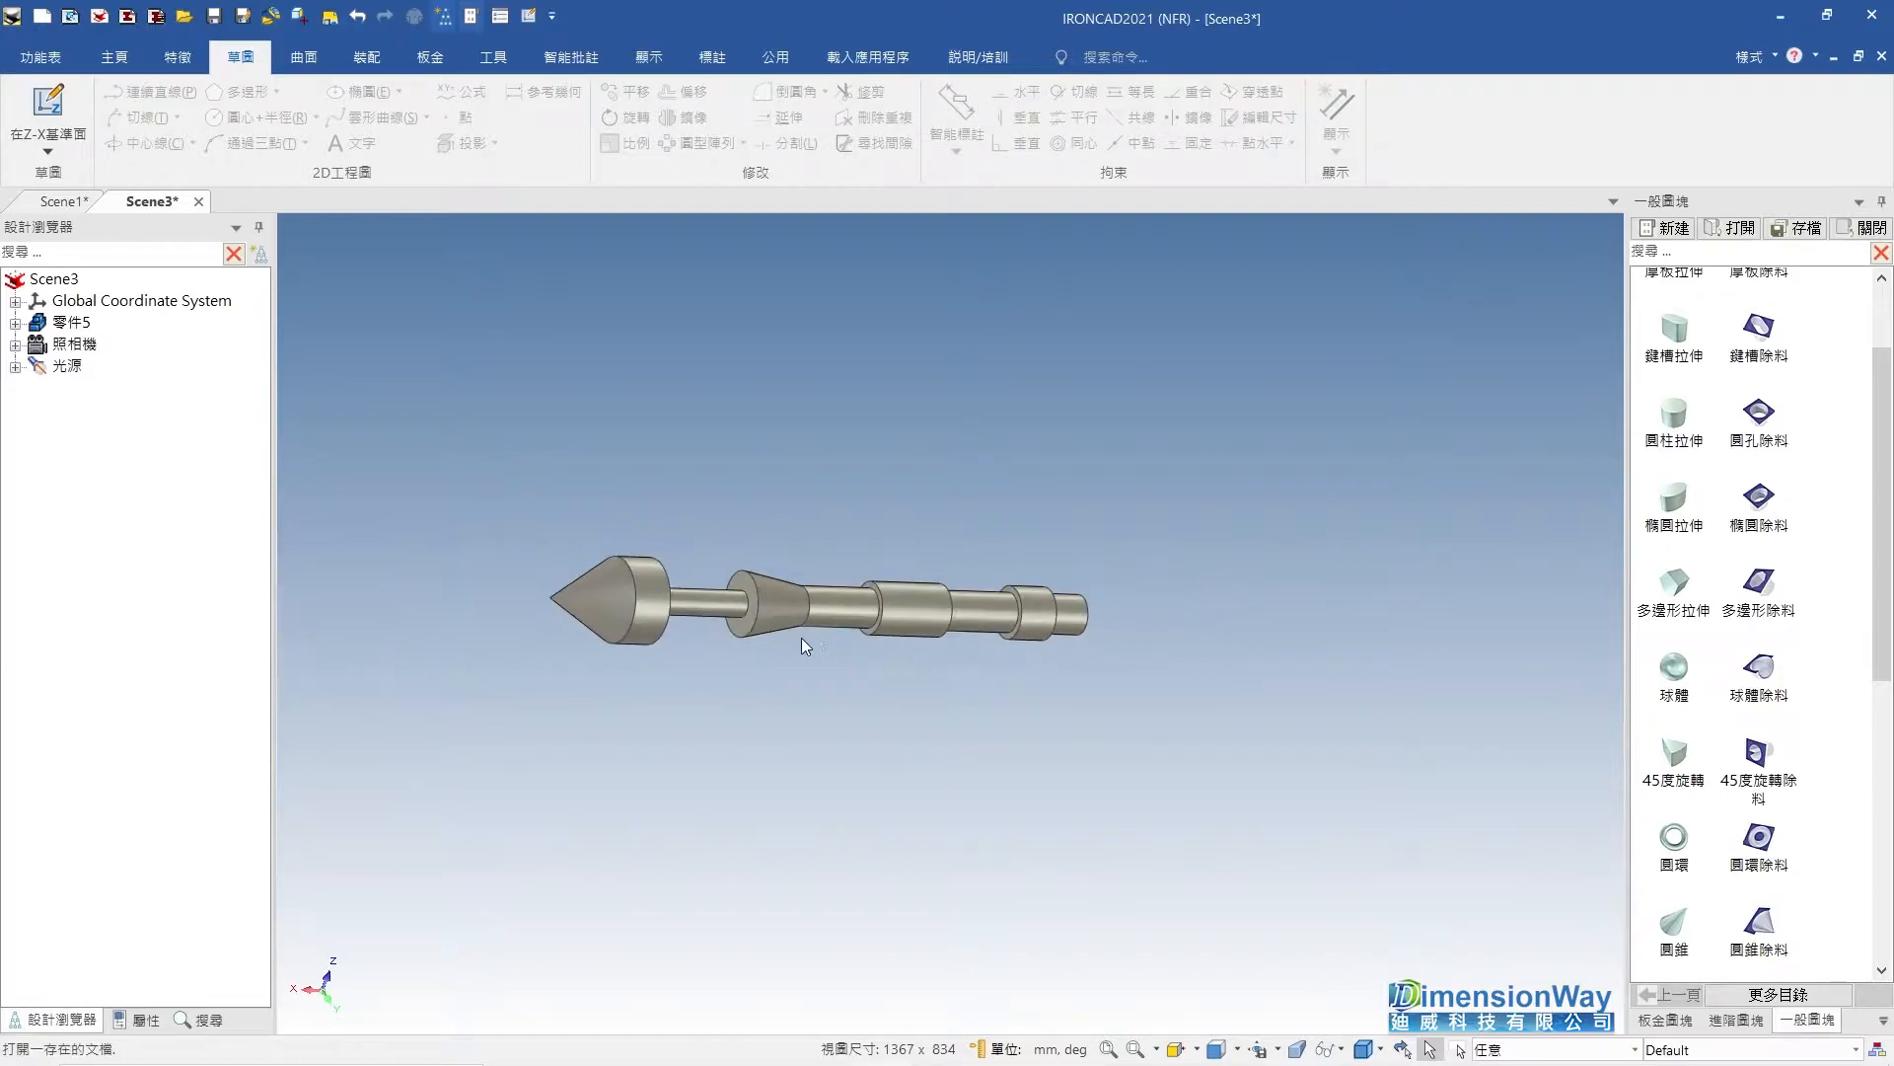
pyautogui.scroll(3, 806, 602)
pyautogui.moveTo(893, 572); pyautogui.dragTo(602, 542, button='middle')
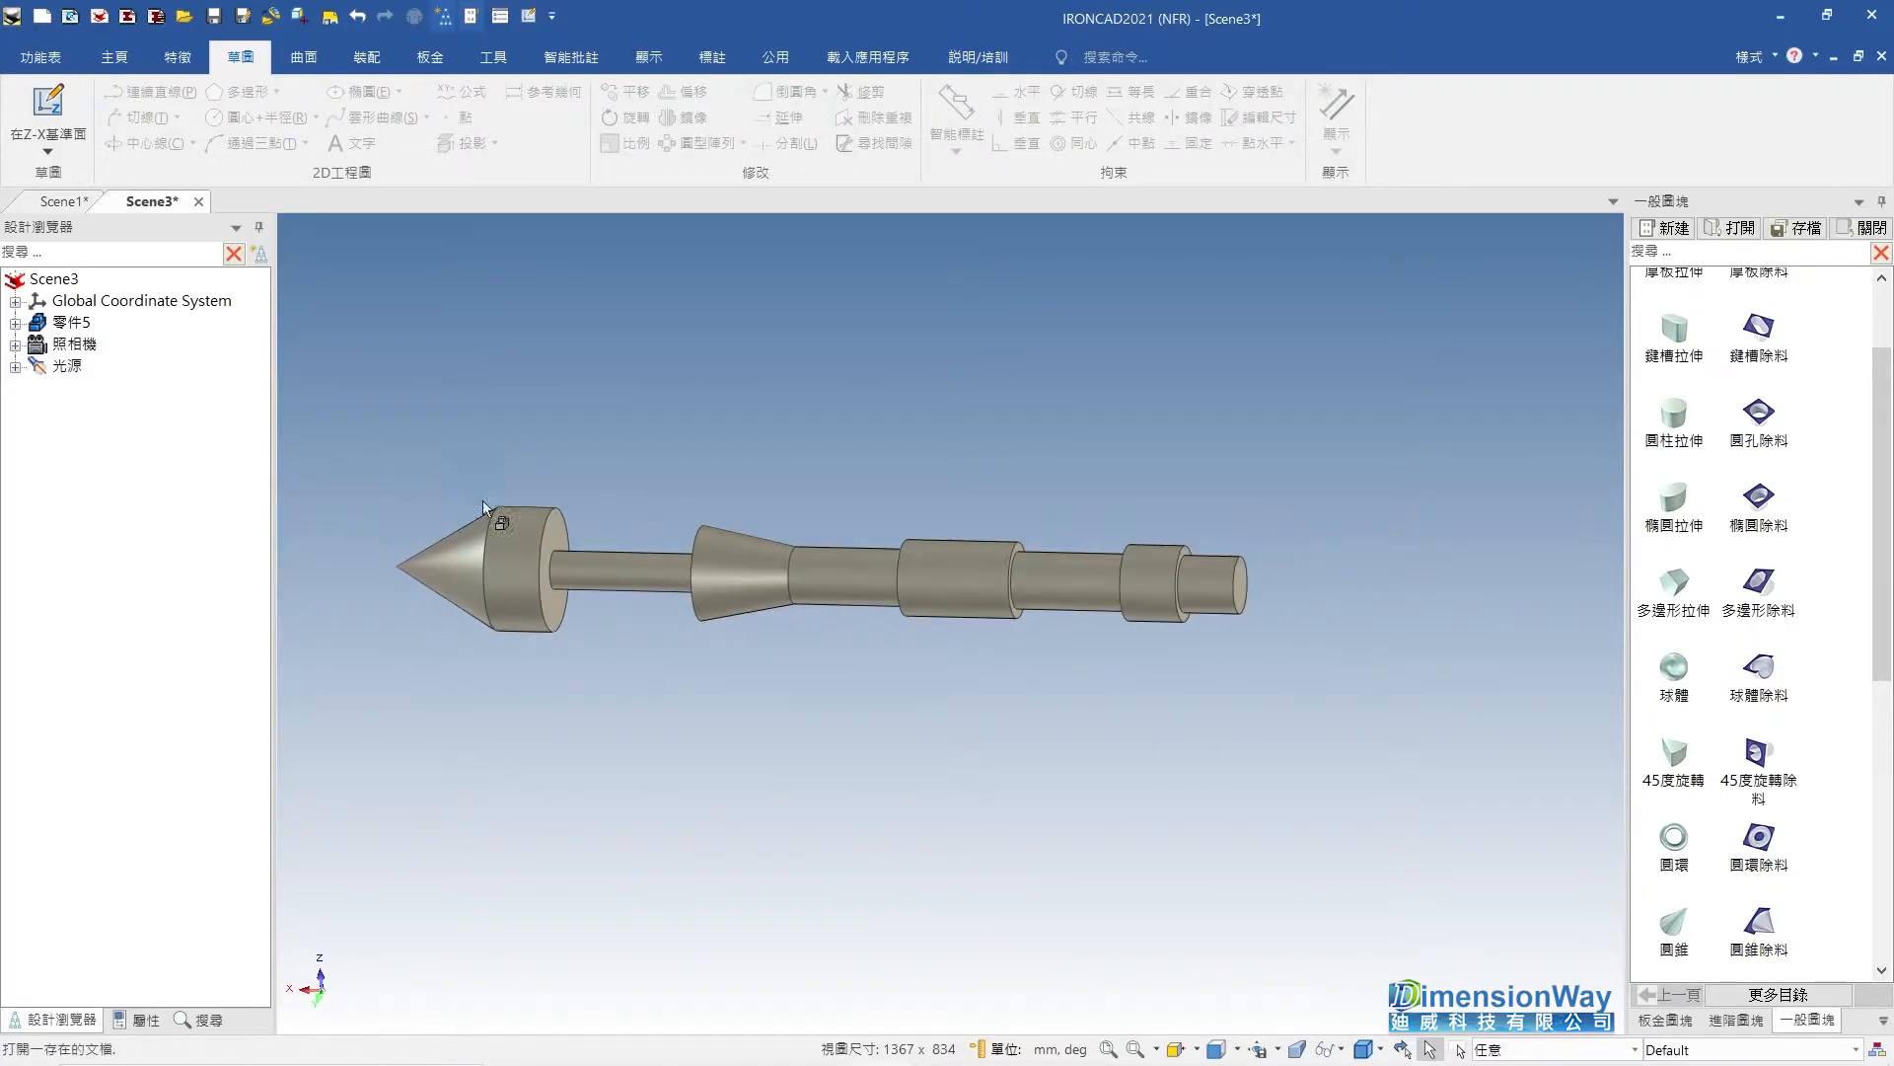
# Start a sketch on the Z-X plane and move its origin to the middle of the cylinder behind the cone.
pyautogui.click(40, 99)
pyautogui.scroll(1, 992, 632)
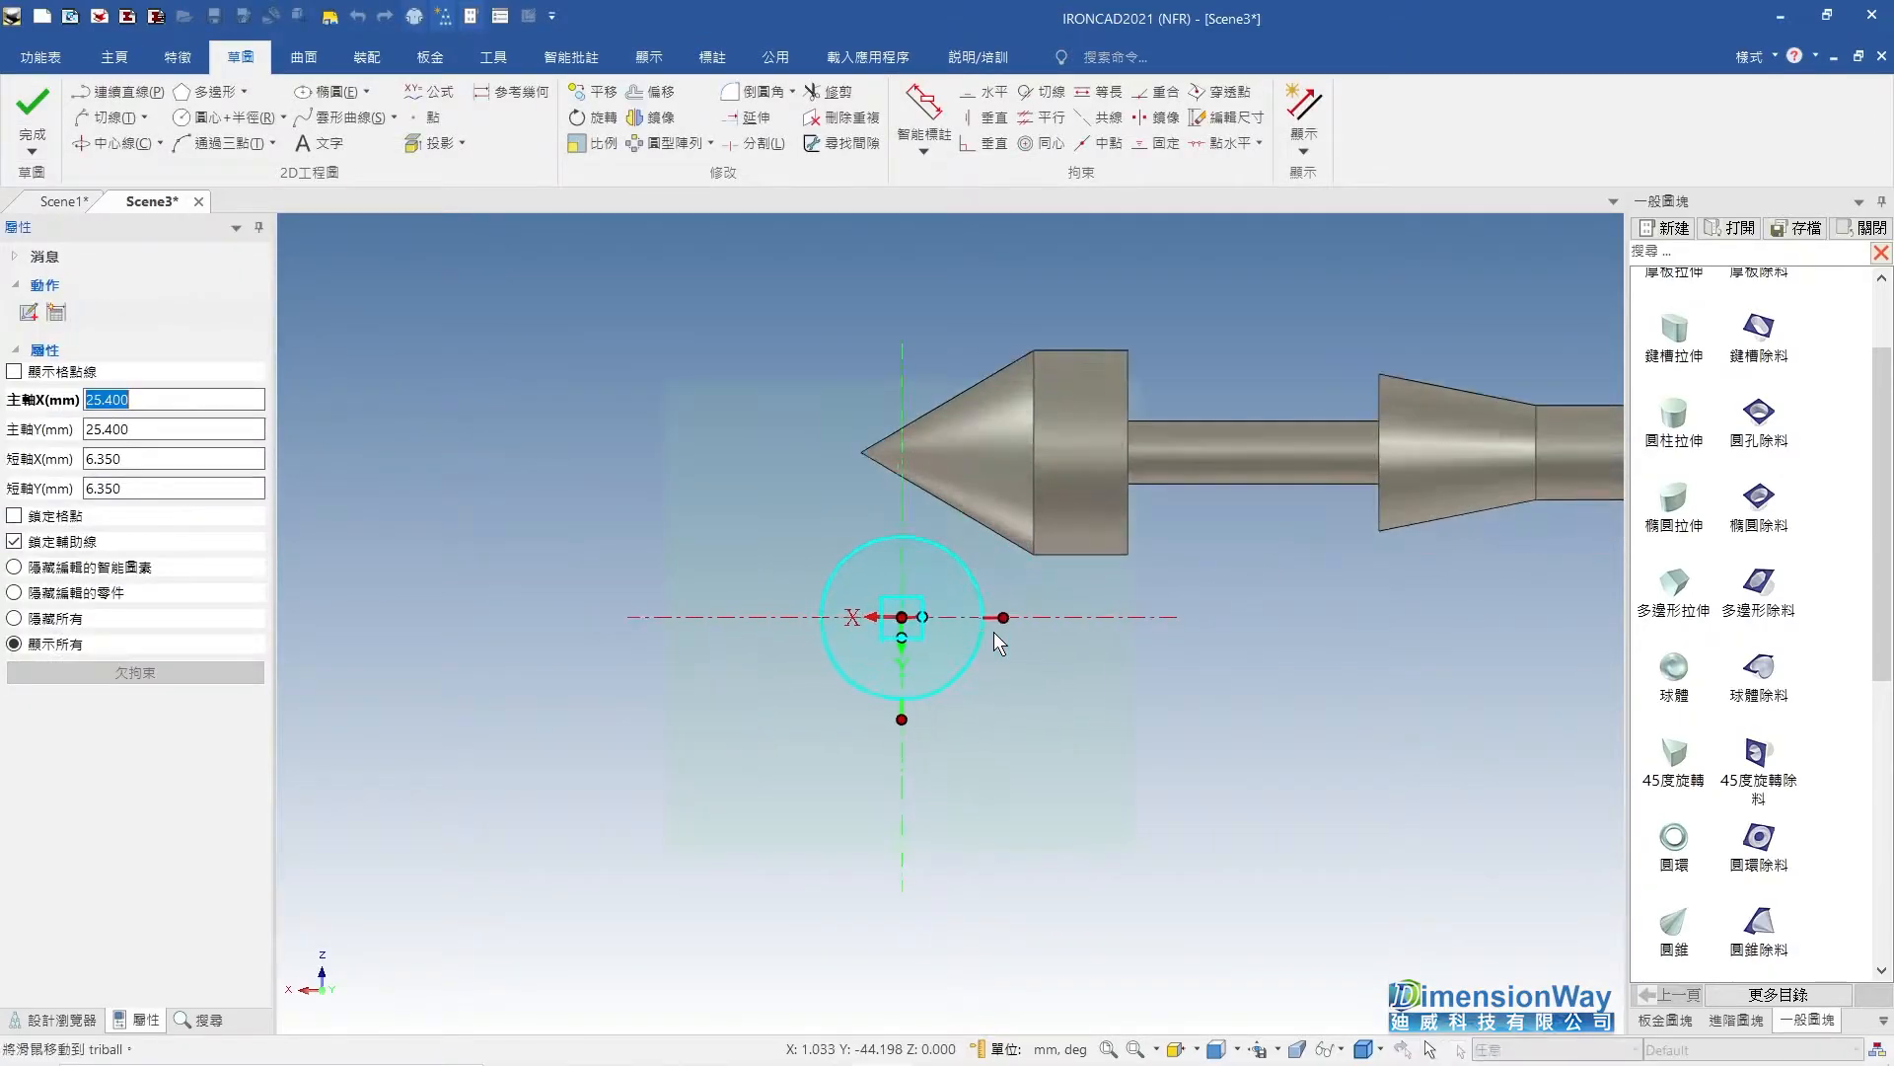
pyautogui.rightClick(902, 619)
pyautogui.click(1012, 750)
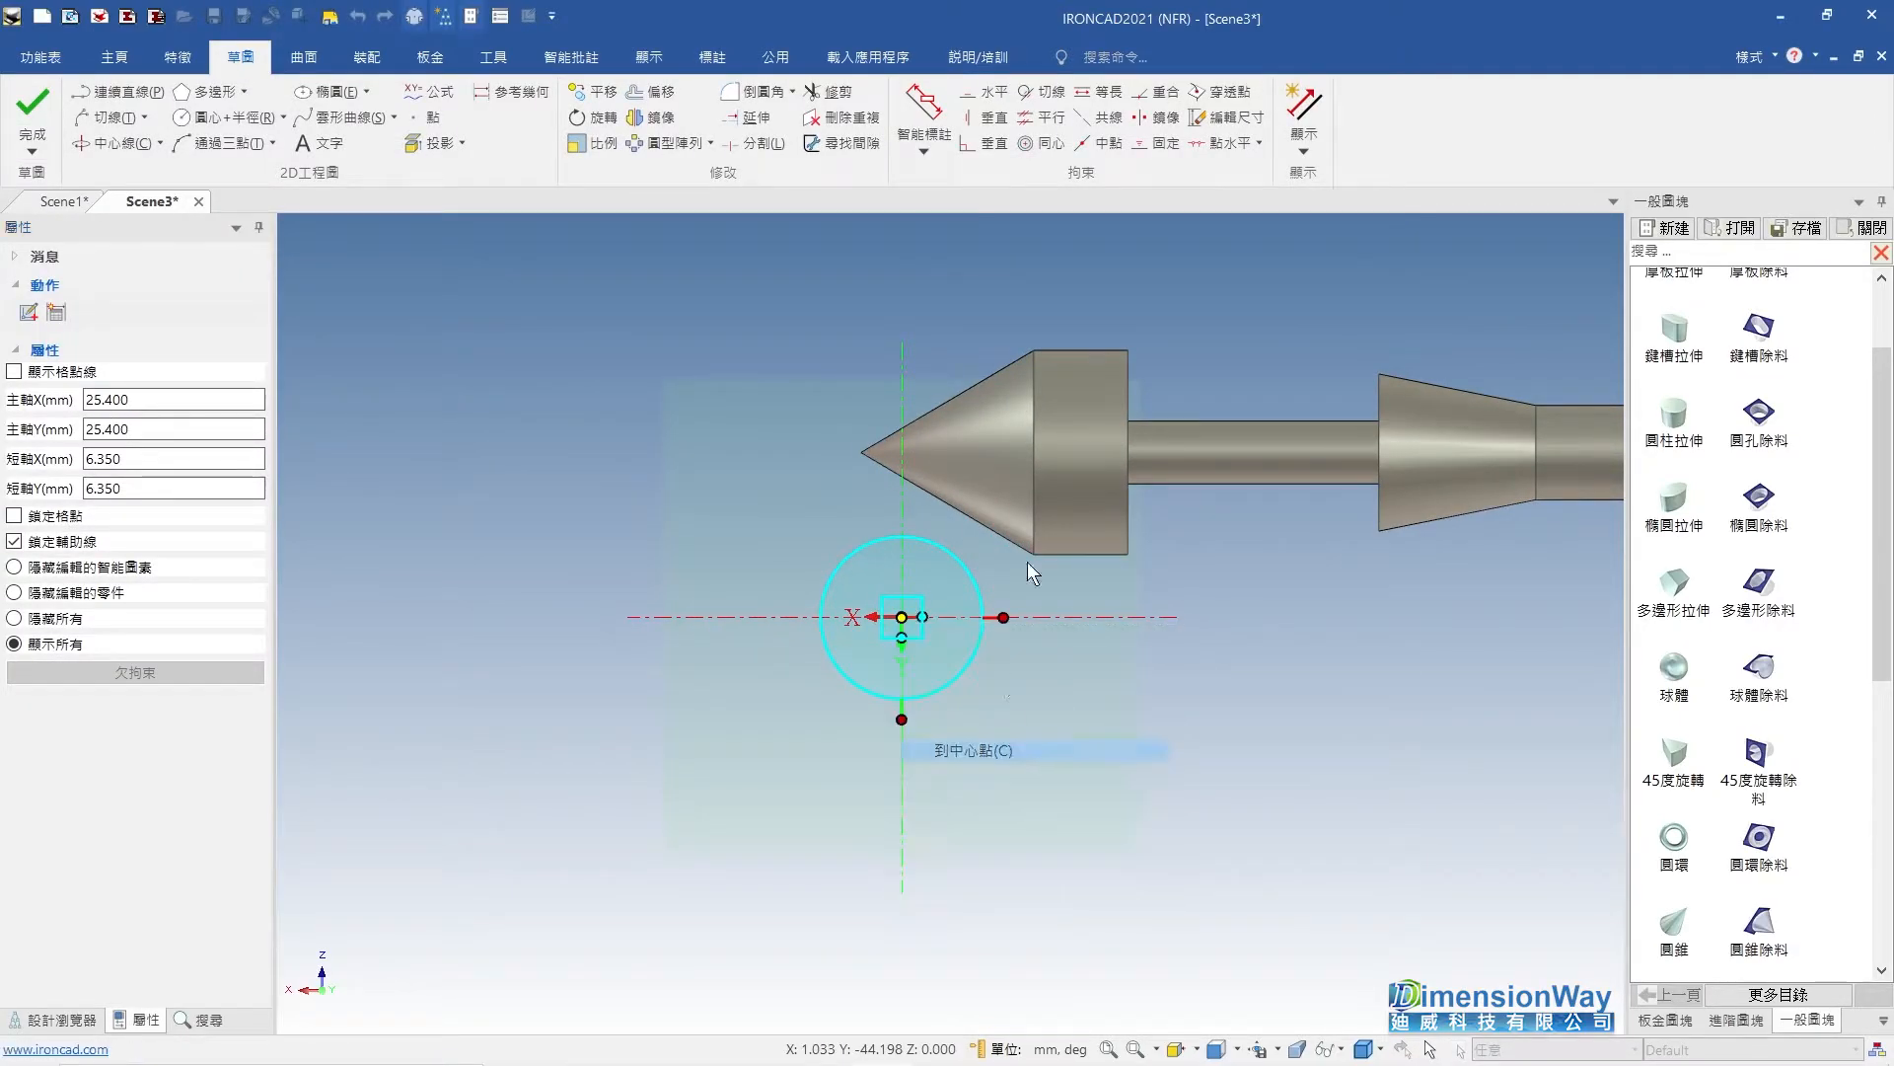
pyautogui.click(1034, 468)
pyautogui.click(939, 451)
pyautogui.rightClick(1032, 452)
pyautogui.click(1138, 655)
pyautogui.click(1032, 499)
pyautogui.click(1128, 500)
pyautogui.press('F10')
pyautogui.scroll(3, 1110, 457)
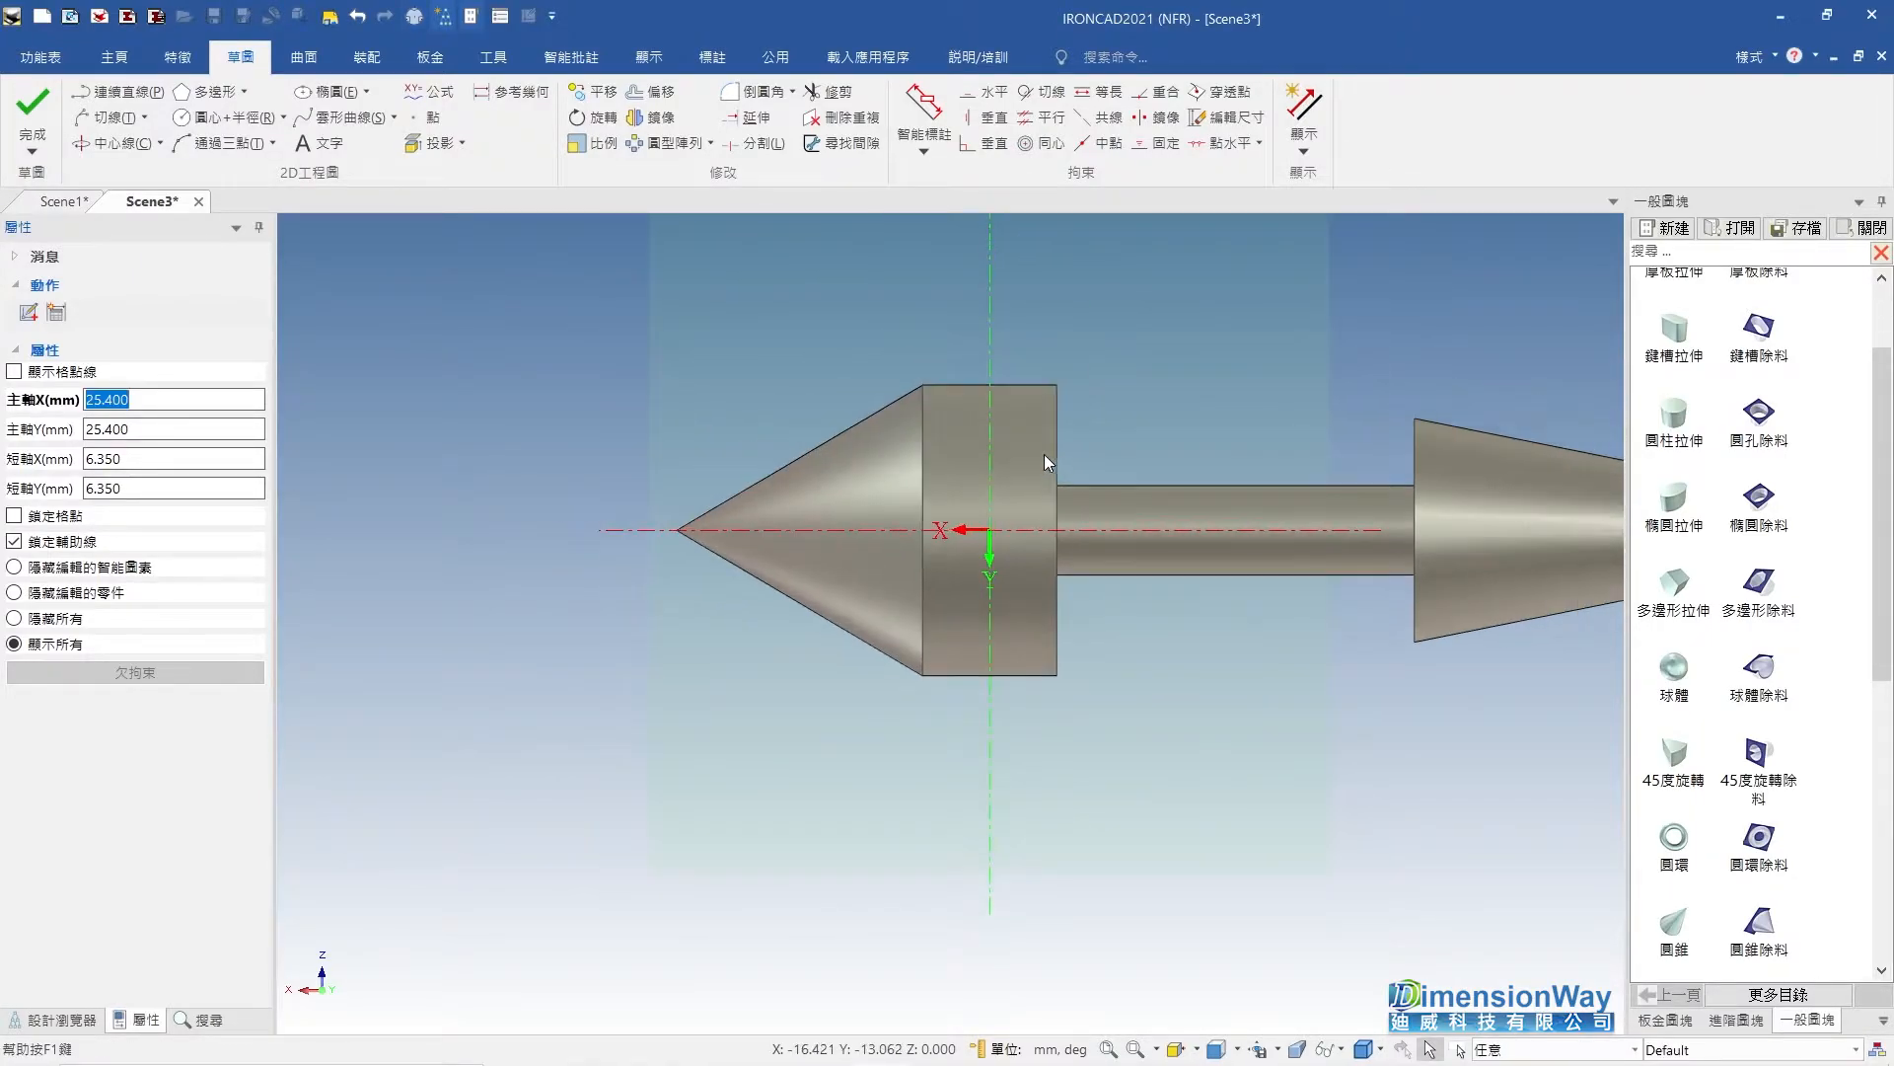
# Draw a shallow three-point spline about 25 mm long, starting and ending on the sketch's X axis and bulging slightly to one side.
pyautogui.click(367, 119)
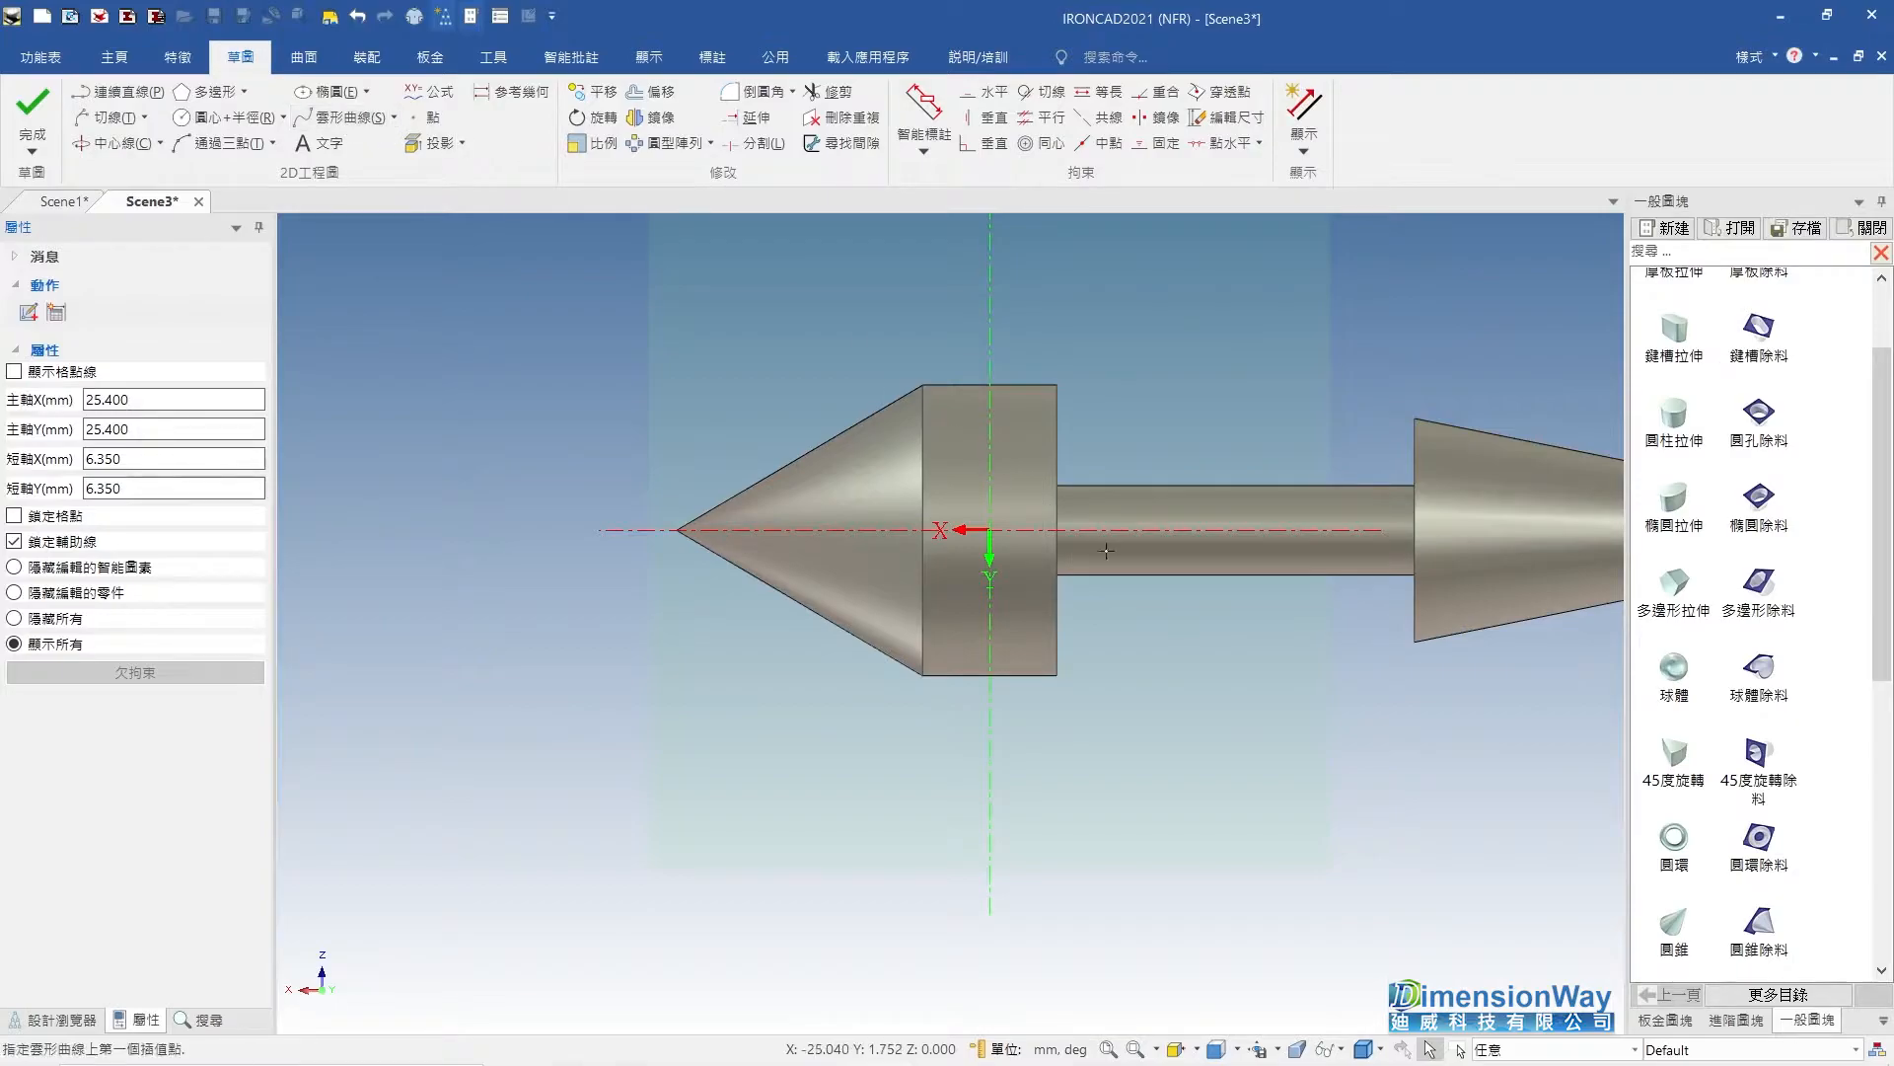
pyautogui.scroll(2, 1079, 572)
pyautogui.scroll(1, 888, 514)
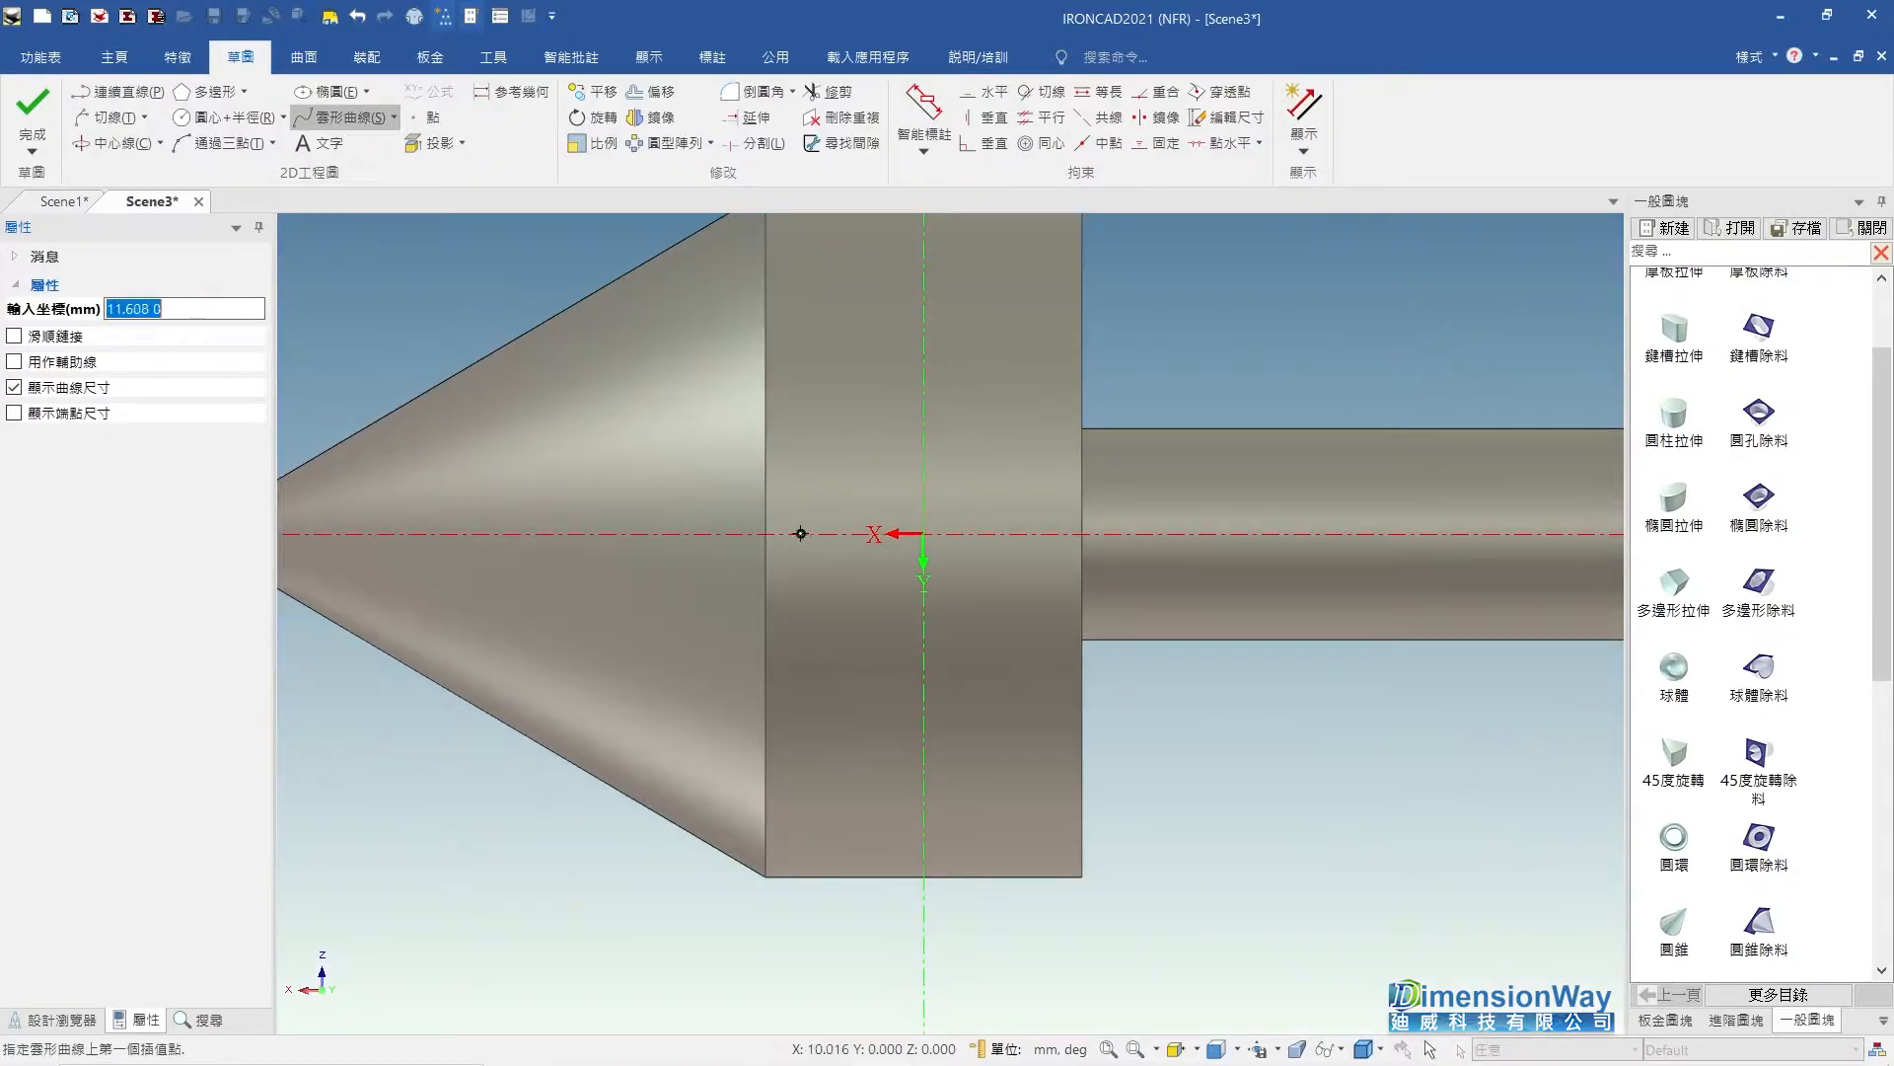
pyautogui.click(798, 532)
pyautogui.click(922, 517)
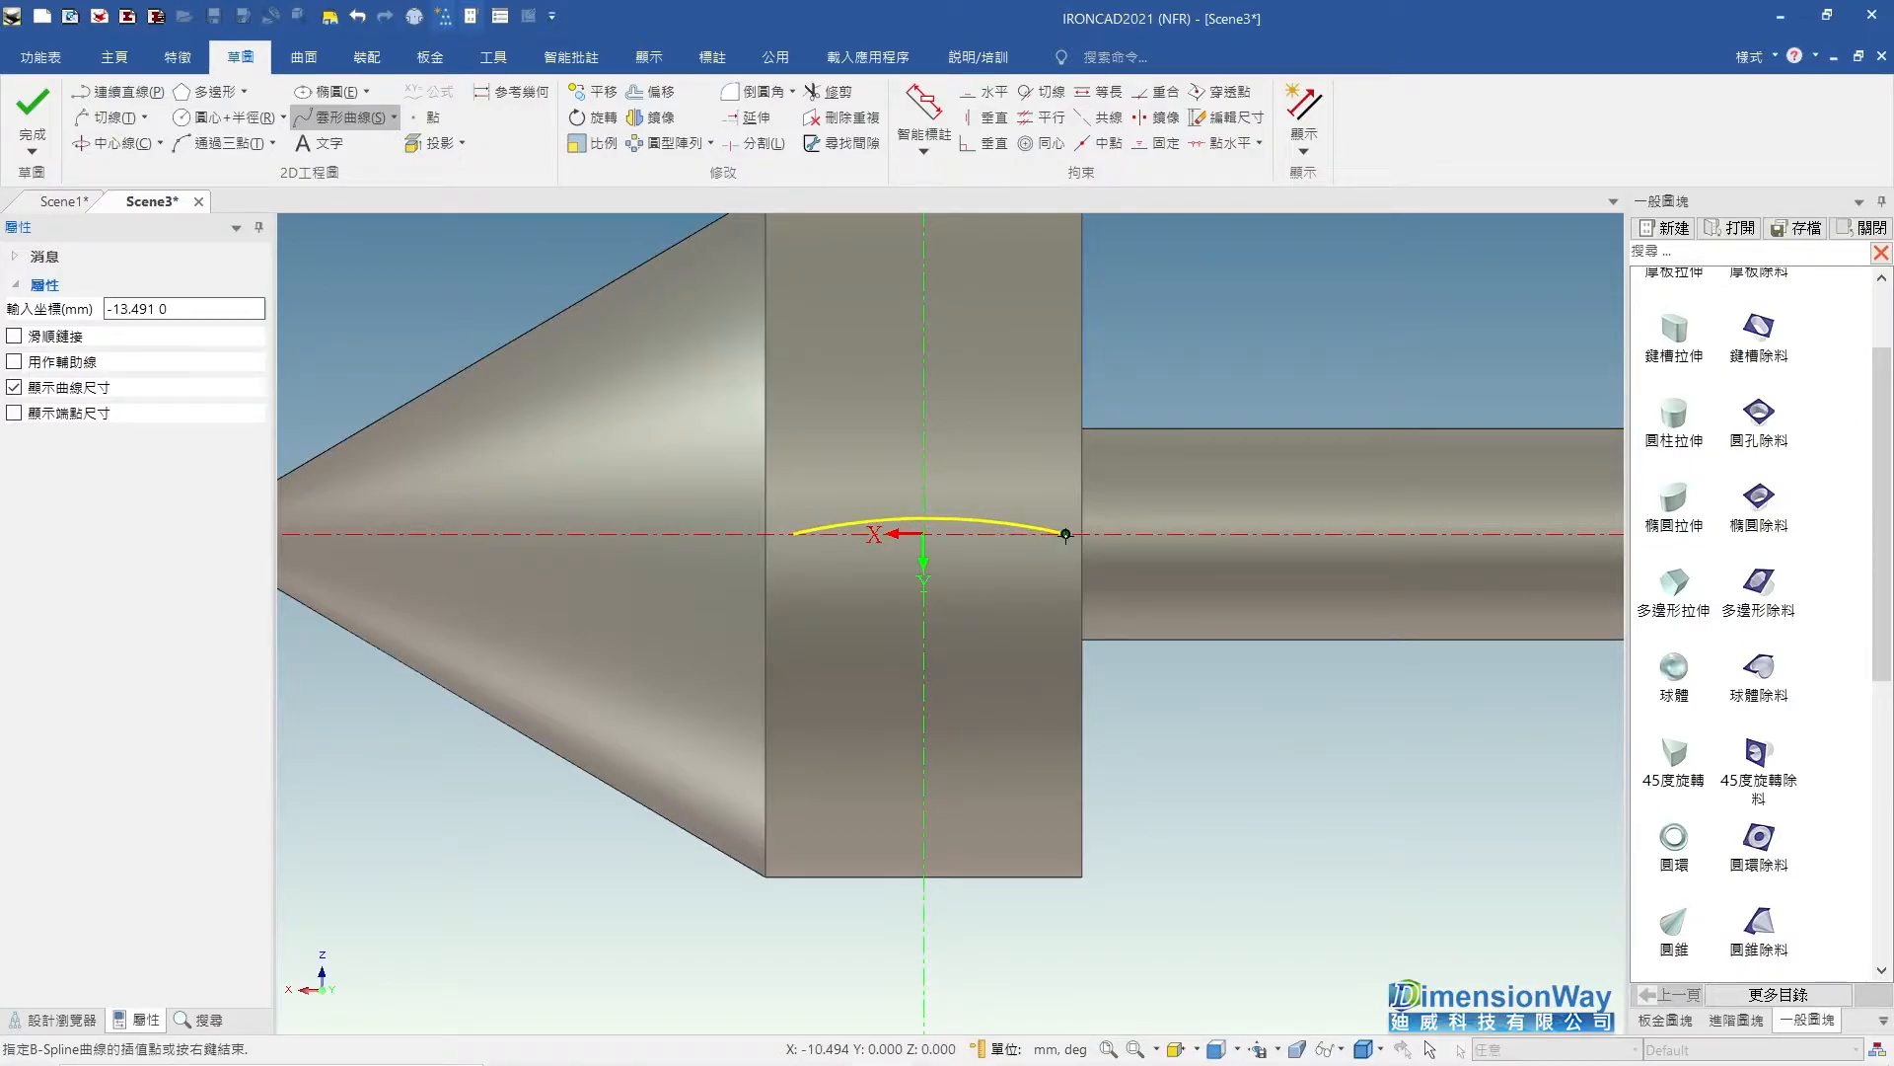
pyautogui.click(1066, 534)
pyautogui.rightClick(1066, 533)
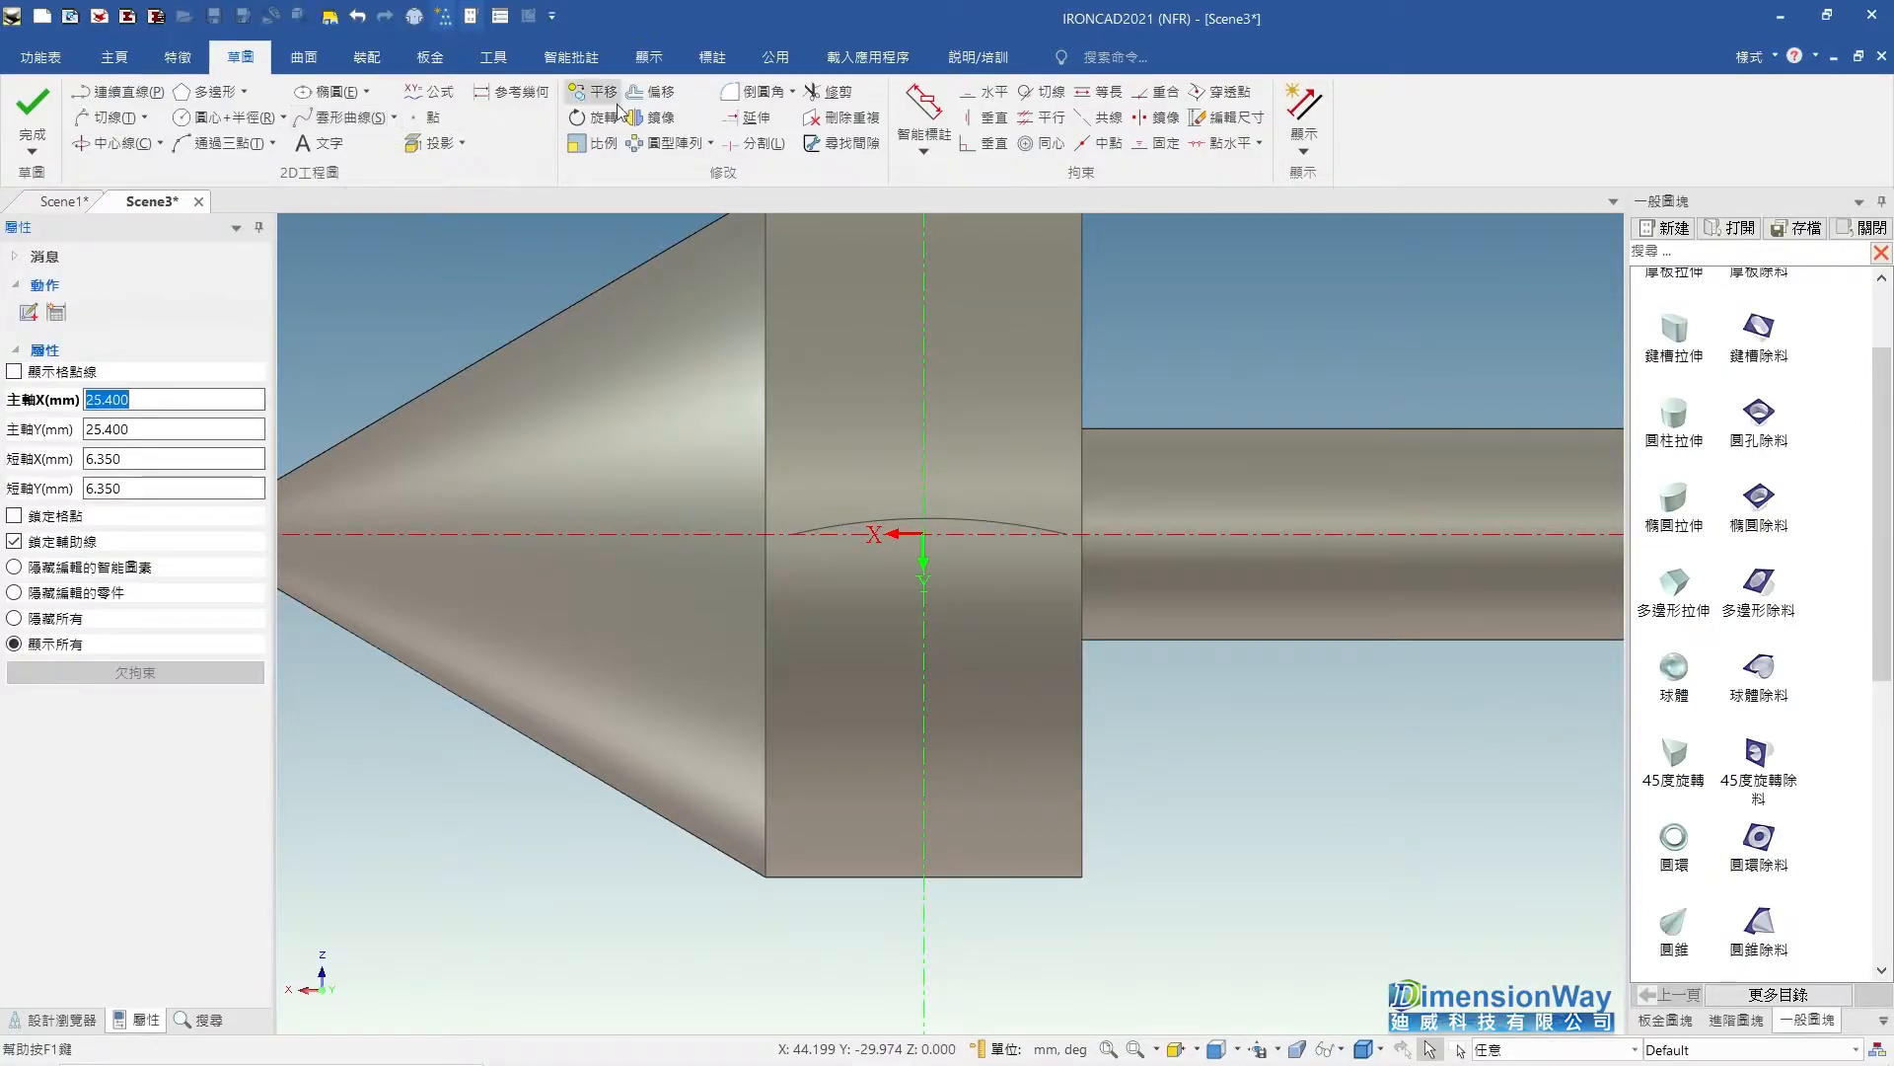
# Mirror the spline about the X axis to form a closed lens-shaped profile, and finish the sketch.
pyautogui.click(651, 116)
pyautogui.click(963, 514)
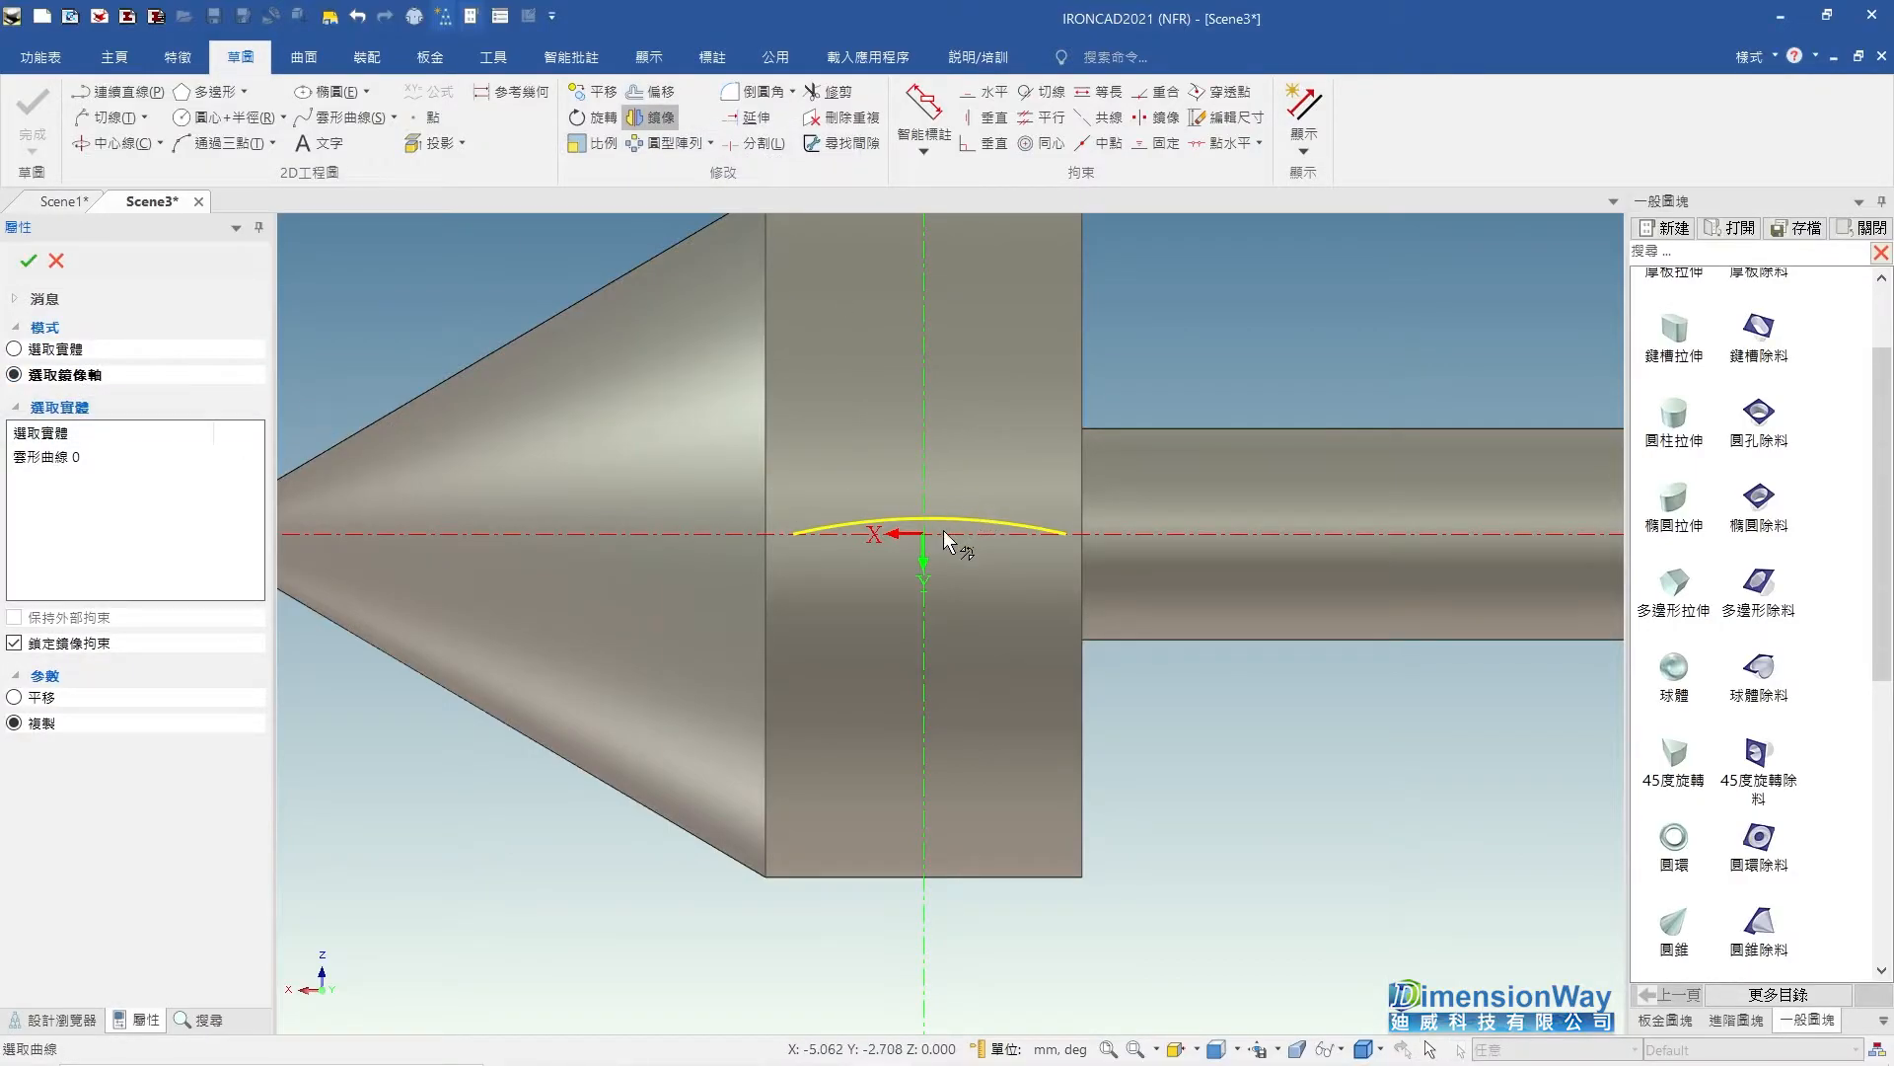
pyautogui.click(943, 533)
pyautogui.click(27, 262)
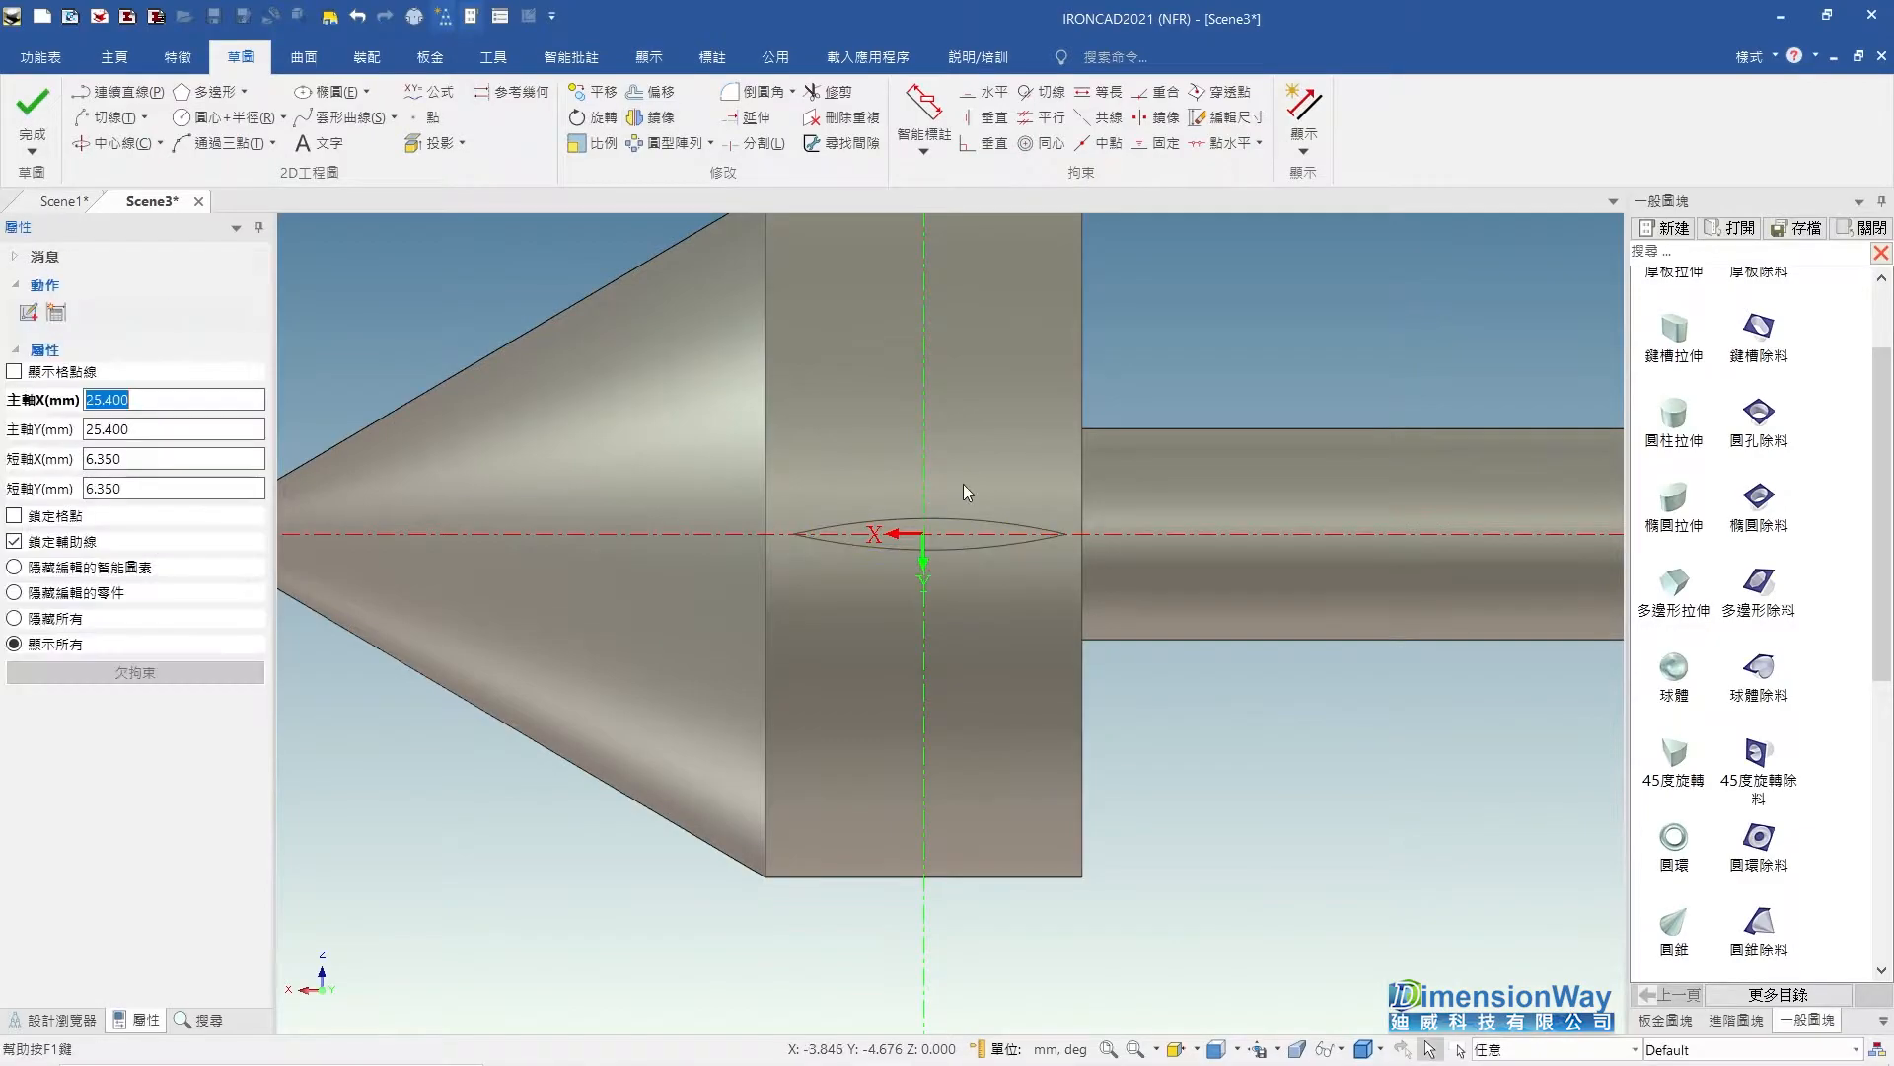
pyautogui.click(33, 119)
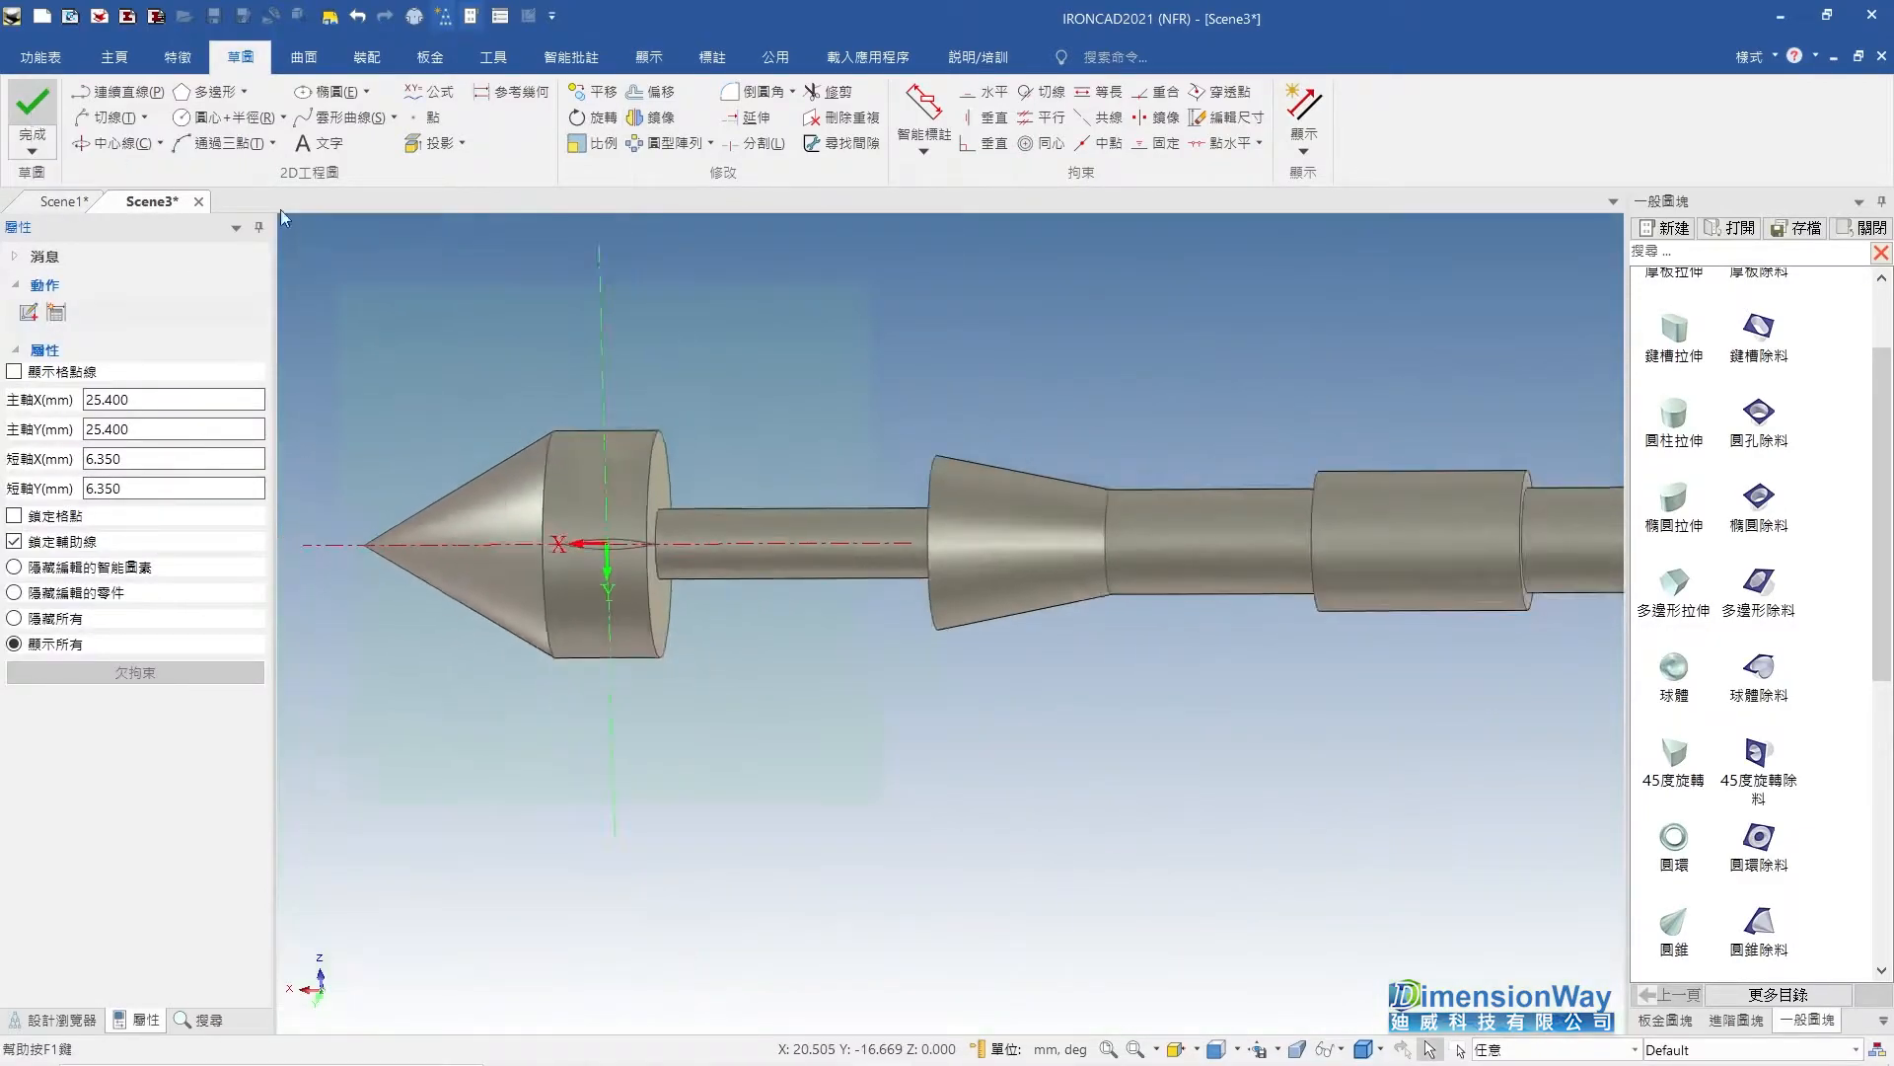
# Move the lens-shaped sketch with the TriBall from the shaft's centre to the outer surface of the cylinder behind the cone.
pyautogui.scroll(2, 649, 536)
pyautogui.moveTo(768, 513); pyautogui.dragTo(795, 811, button='middle')
pyautogui.scroll(1, 769, 440)
pyautogui.moveTo(770, 440); pyautogui.dragTo(795, 630, button='middle')
pyautogui.scroll(-5, 860, 498)
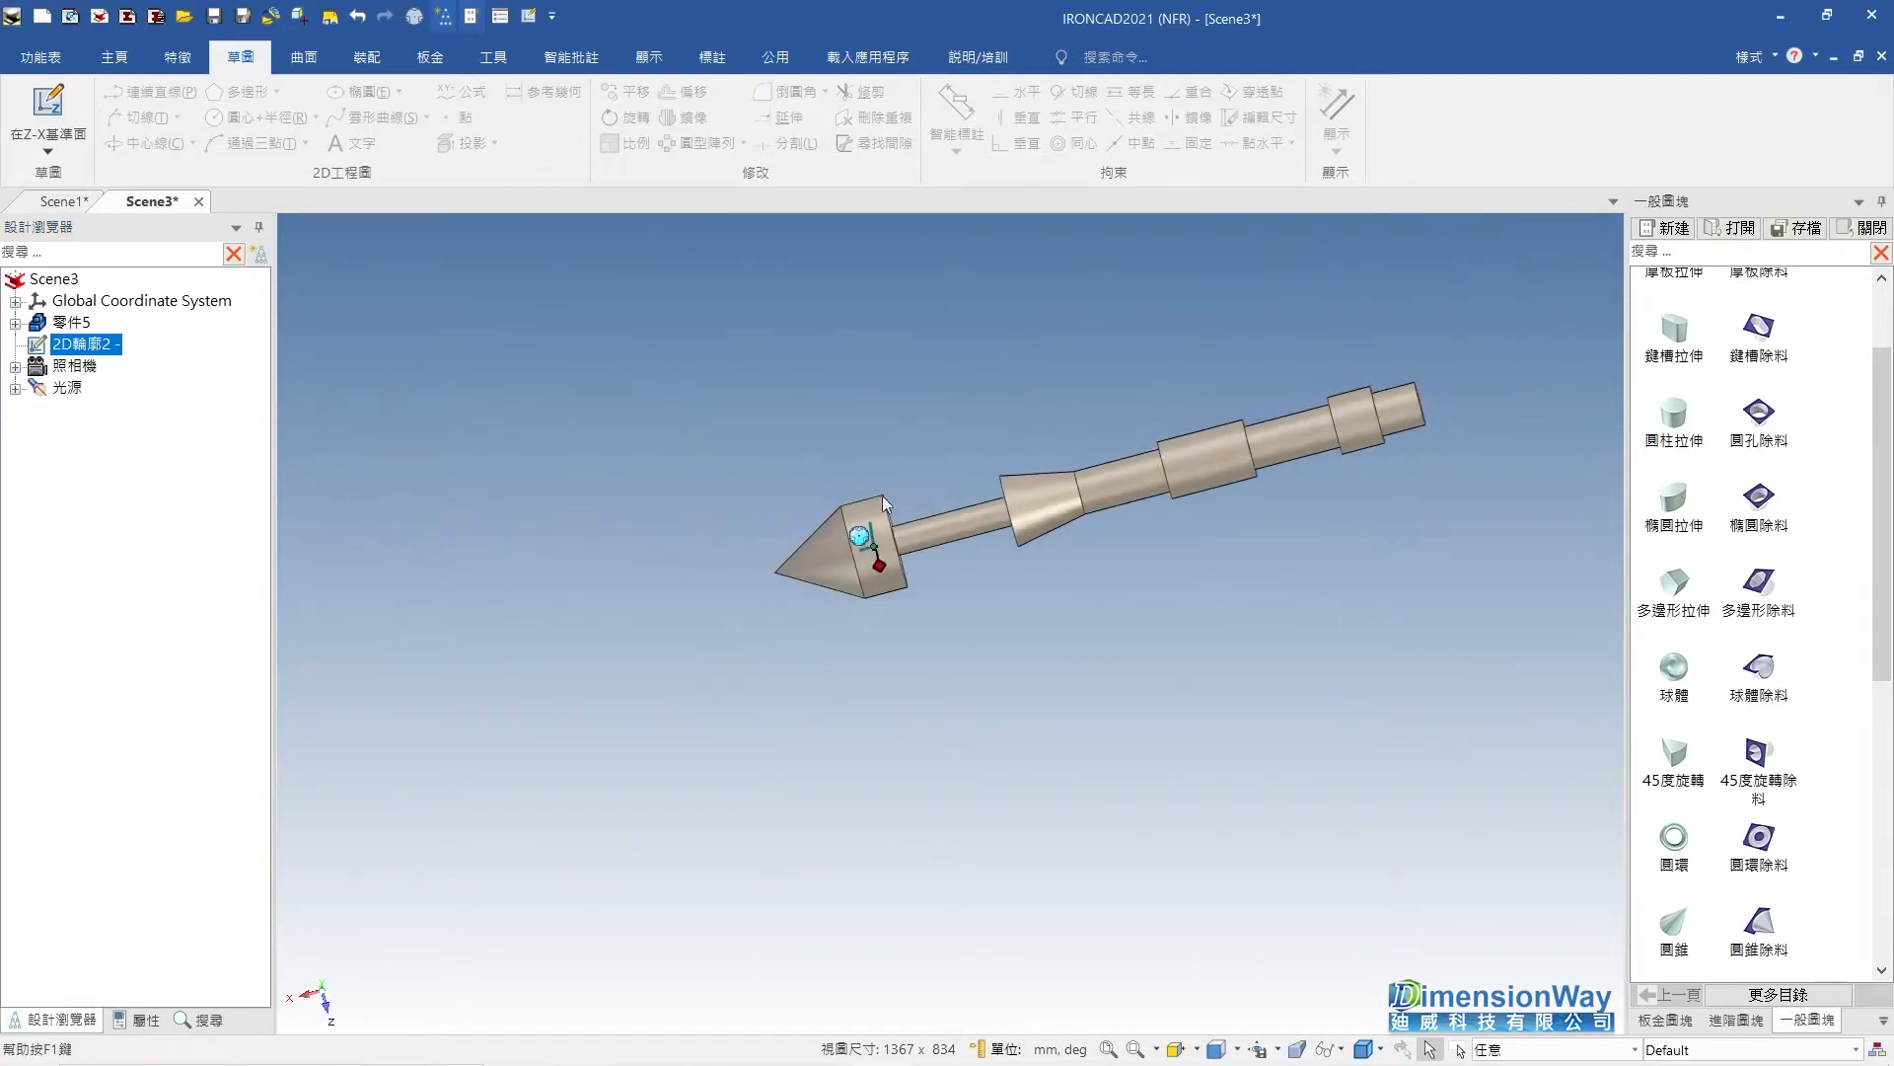
pyautogui.moveTo(860, 499); pyautogui.dragTo(968, 692, button='middle')
pyautogui.press('Escape')
pyautogui.scroll(5, 928, 728)
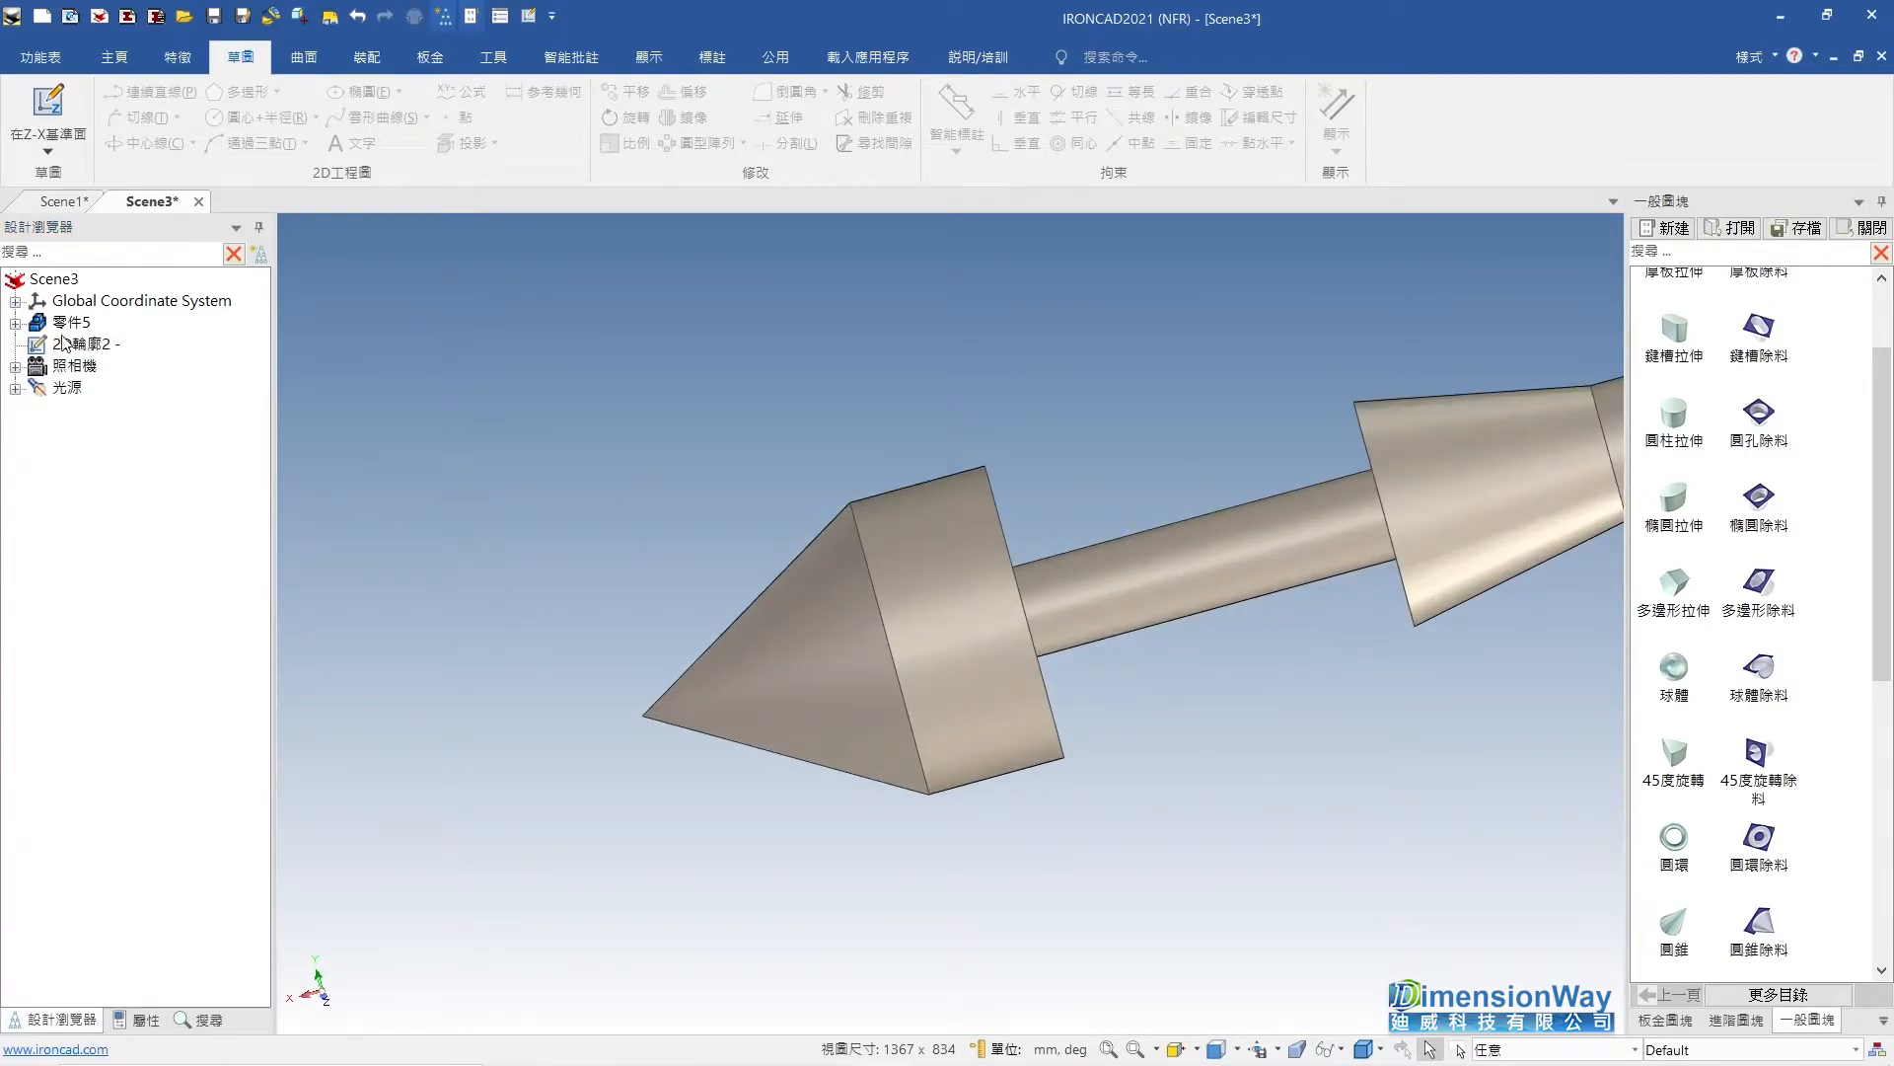
pyautogui.moveTo(975, 619)
pyautogui.mouseDown(button='middle')
pyautogui.moveTo(985, 647)
pyautogui.moveTo(934, 470)
pyautogui.moveTo(1049, 783)
pyautogui.moveTo(882, 551)
pyautogui.moveTo(964, 790)
pyautogui.moveTo(800, 779)
pyautogui.moveTo(1046, 831)
pyautogui.moveTo(986, 773)
pyautogui.moveTo(1019, 693)
pyautogui.moveTo(972, 752)
pyautogui.moveTo(1022, 769)
pyautogui.mouseUp(button='middle')
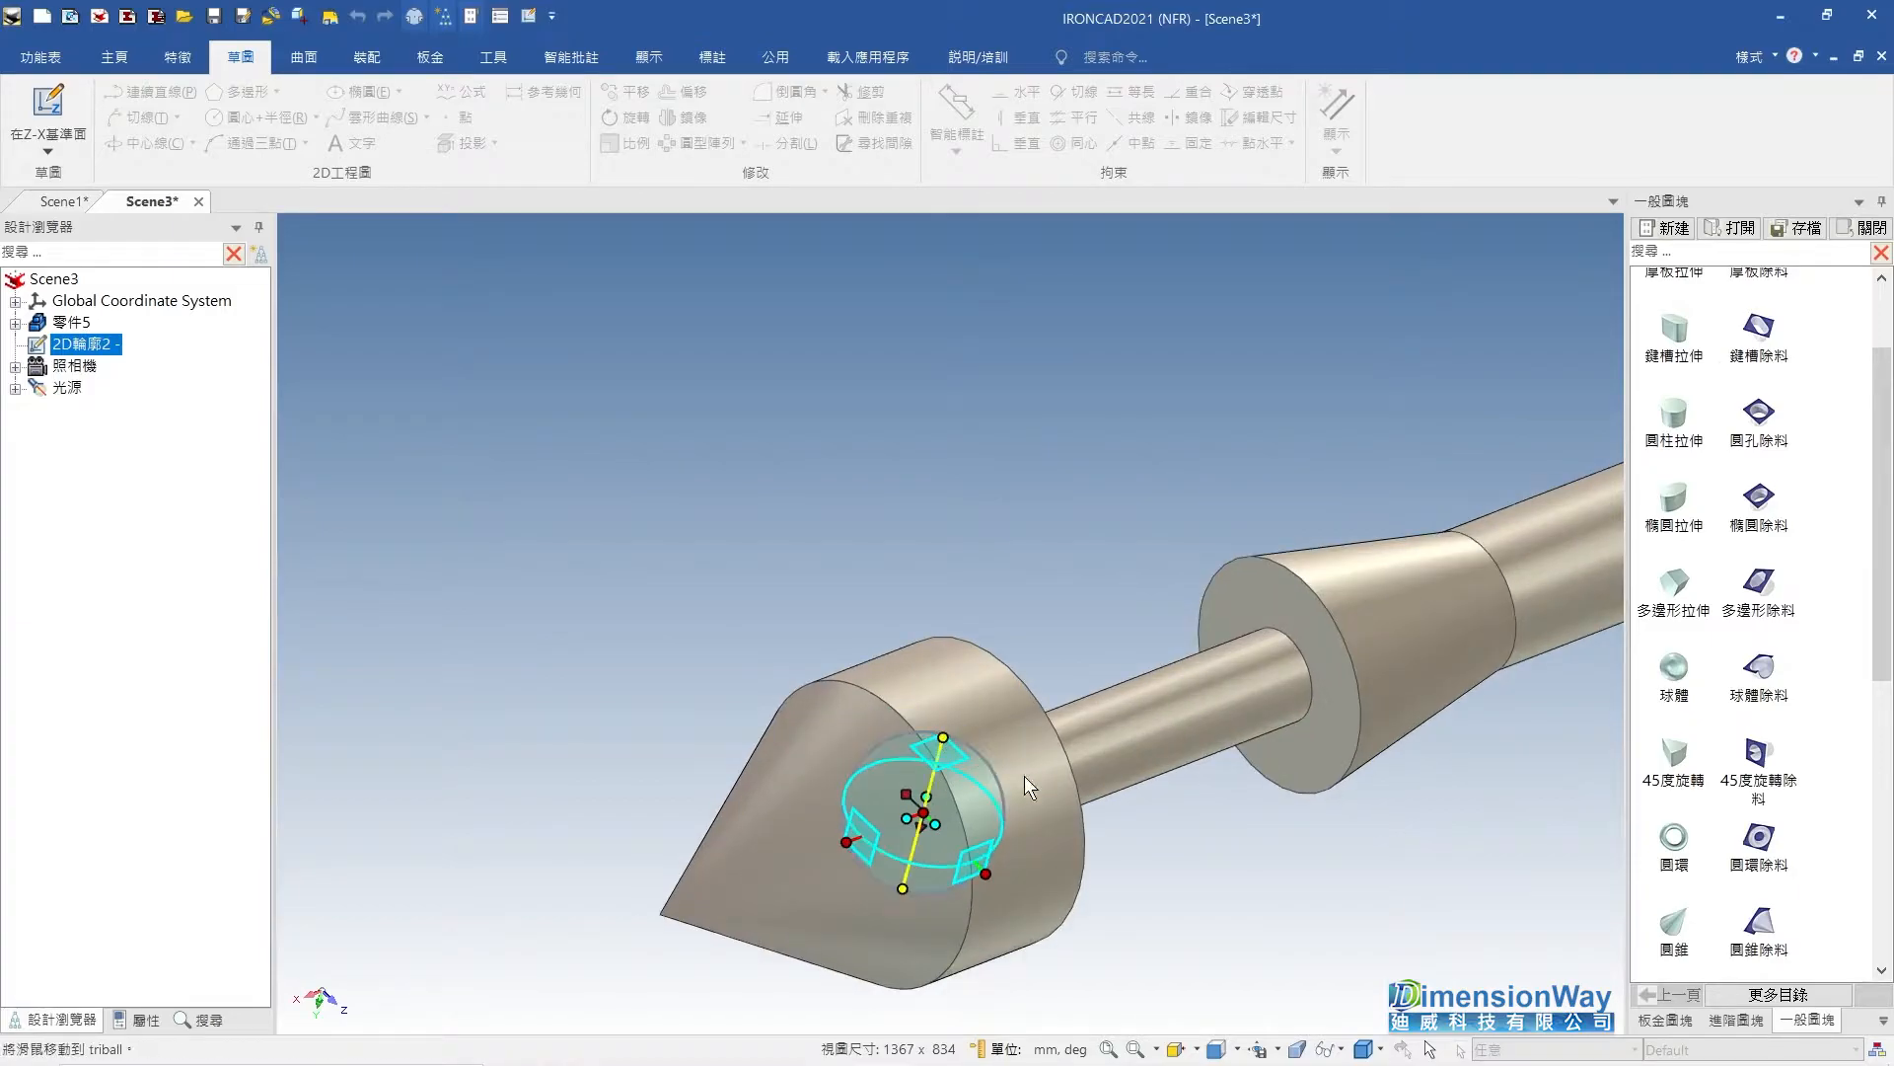
pyautogui.rightClick(932, 817)
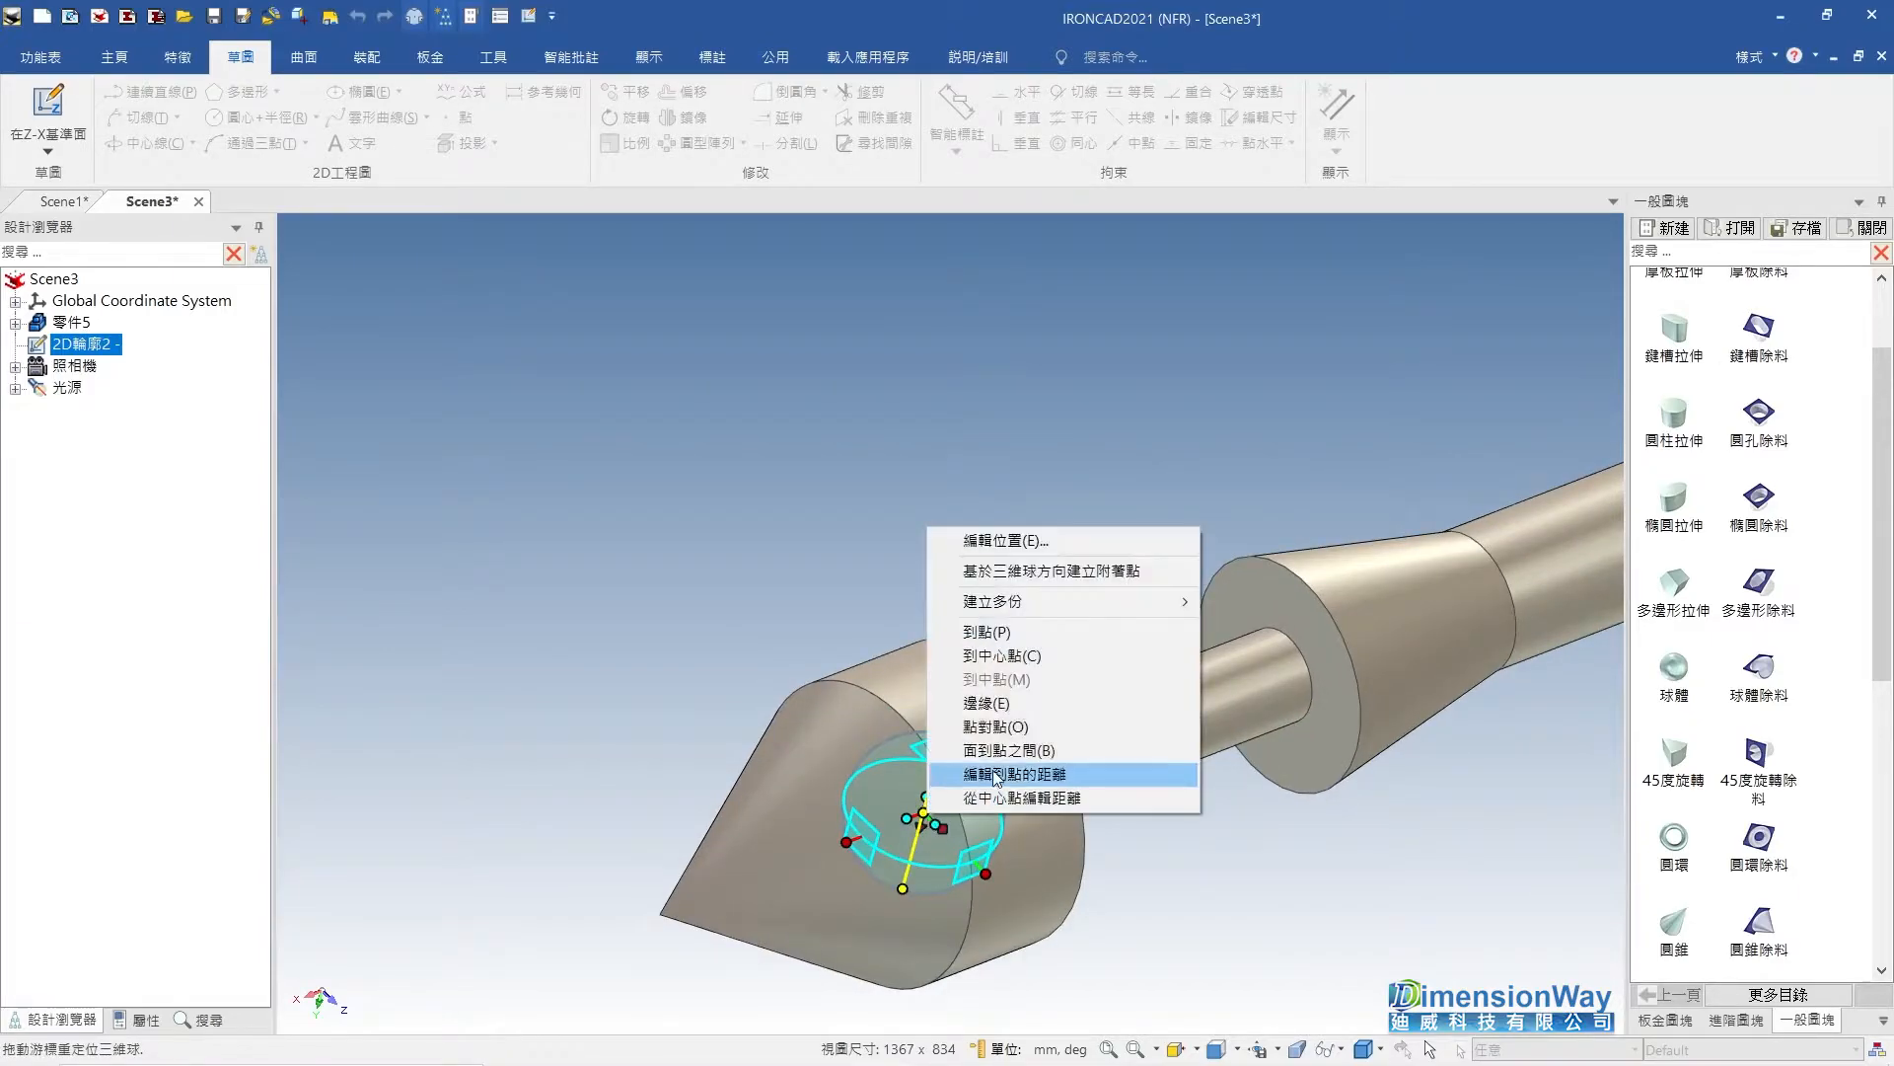
pyautogui.click(1026, 632)
pyautogui.click(899, 713)
pyautogui.click(1116, 578)
pyautogui.click(1116, 580)
pyautogui.moveTo(1022, 712)
pyautogui.mouseDown(button='middle')
pyautogui.moveTo(909, 767)
pyautogui.moveTo(913, 691)
pyautogui.moveTo(1006, 690)
pyautogui.moveTo(975, 688)
pyautogui.mouseUp(button='middle')
pyautogui.press('F10')
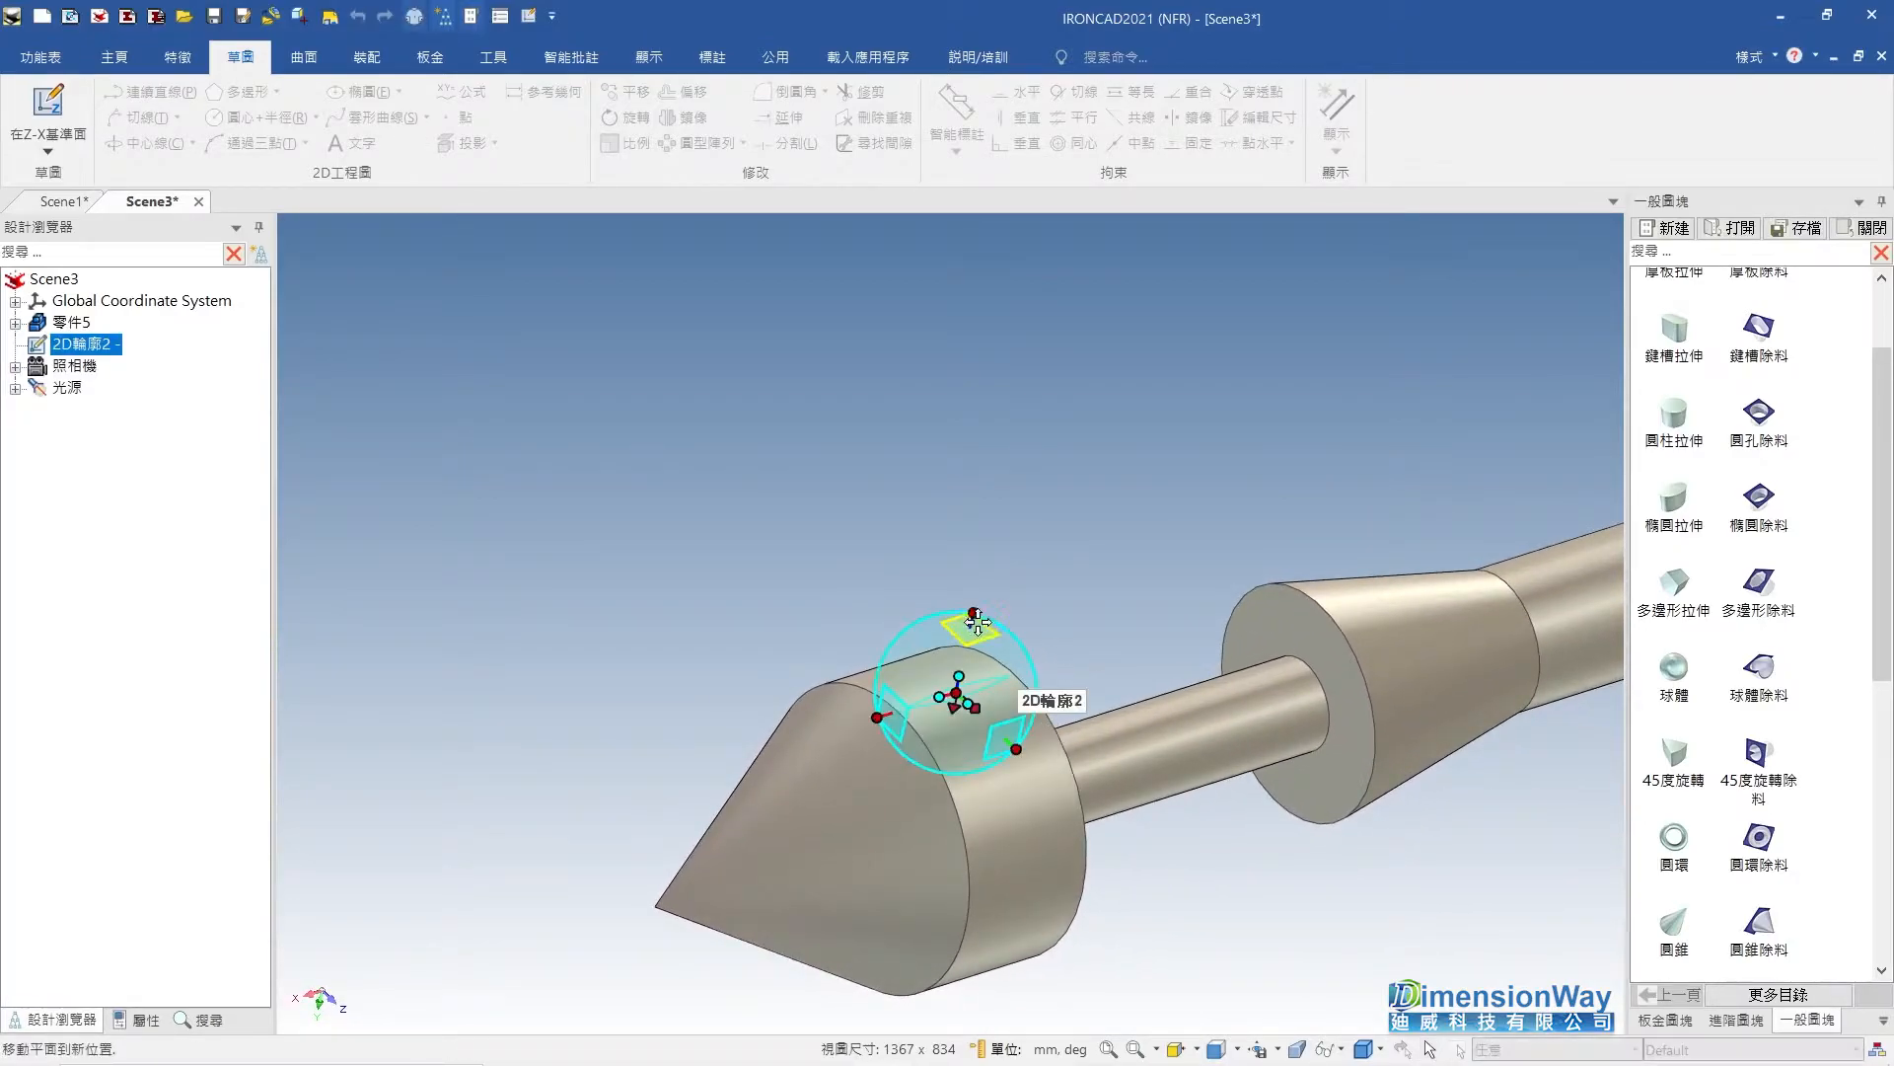
# Make one copy of the lens-shaped sketch 110 mm away from the shaft, perpendicular to the sketch plane.
pyautogui.moveTo(983, 617); pyautogui.dragTo(945, 744, button='right')
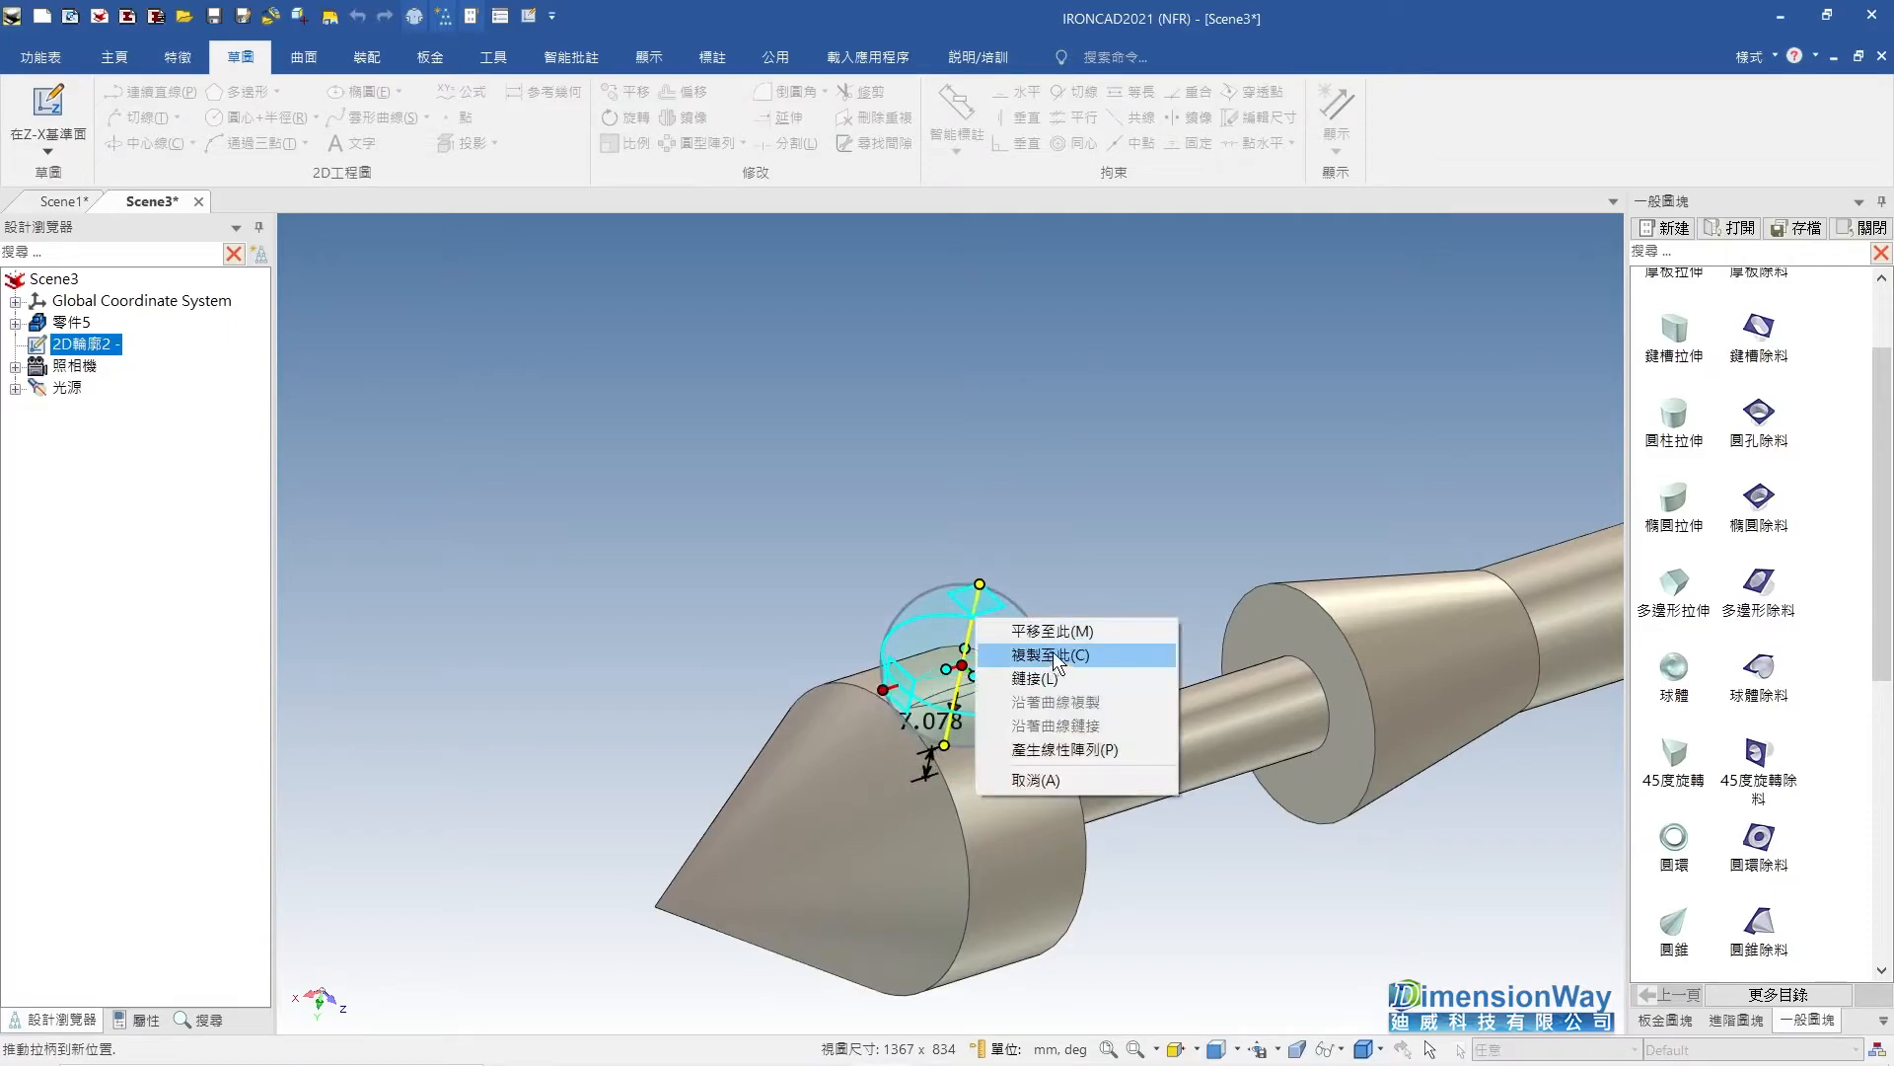
pyautogui.click(1052, 651)
pyautogui.press('Tab')
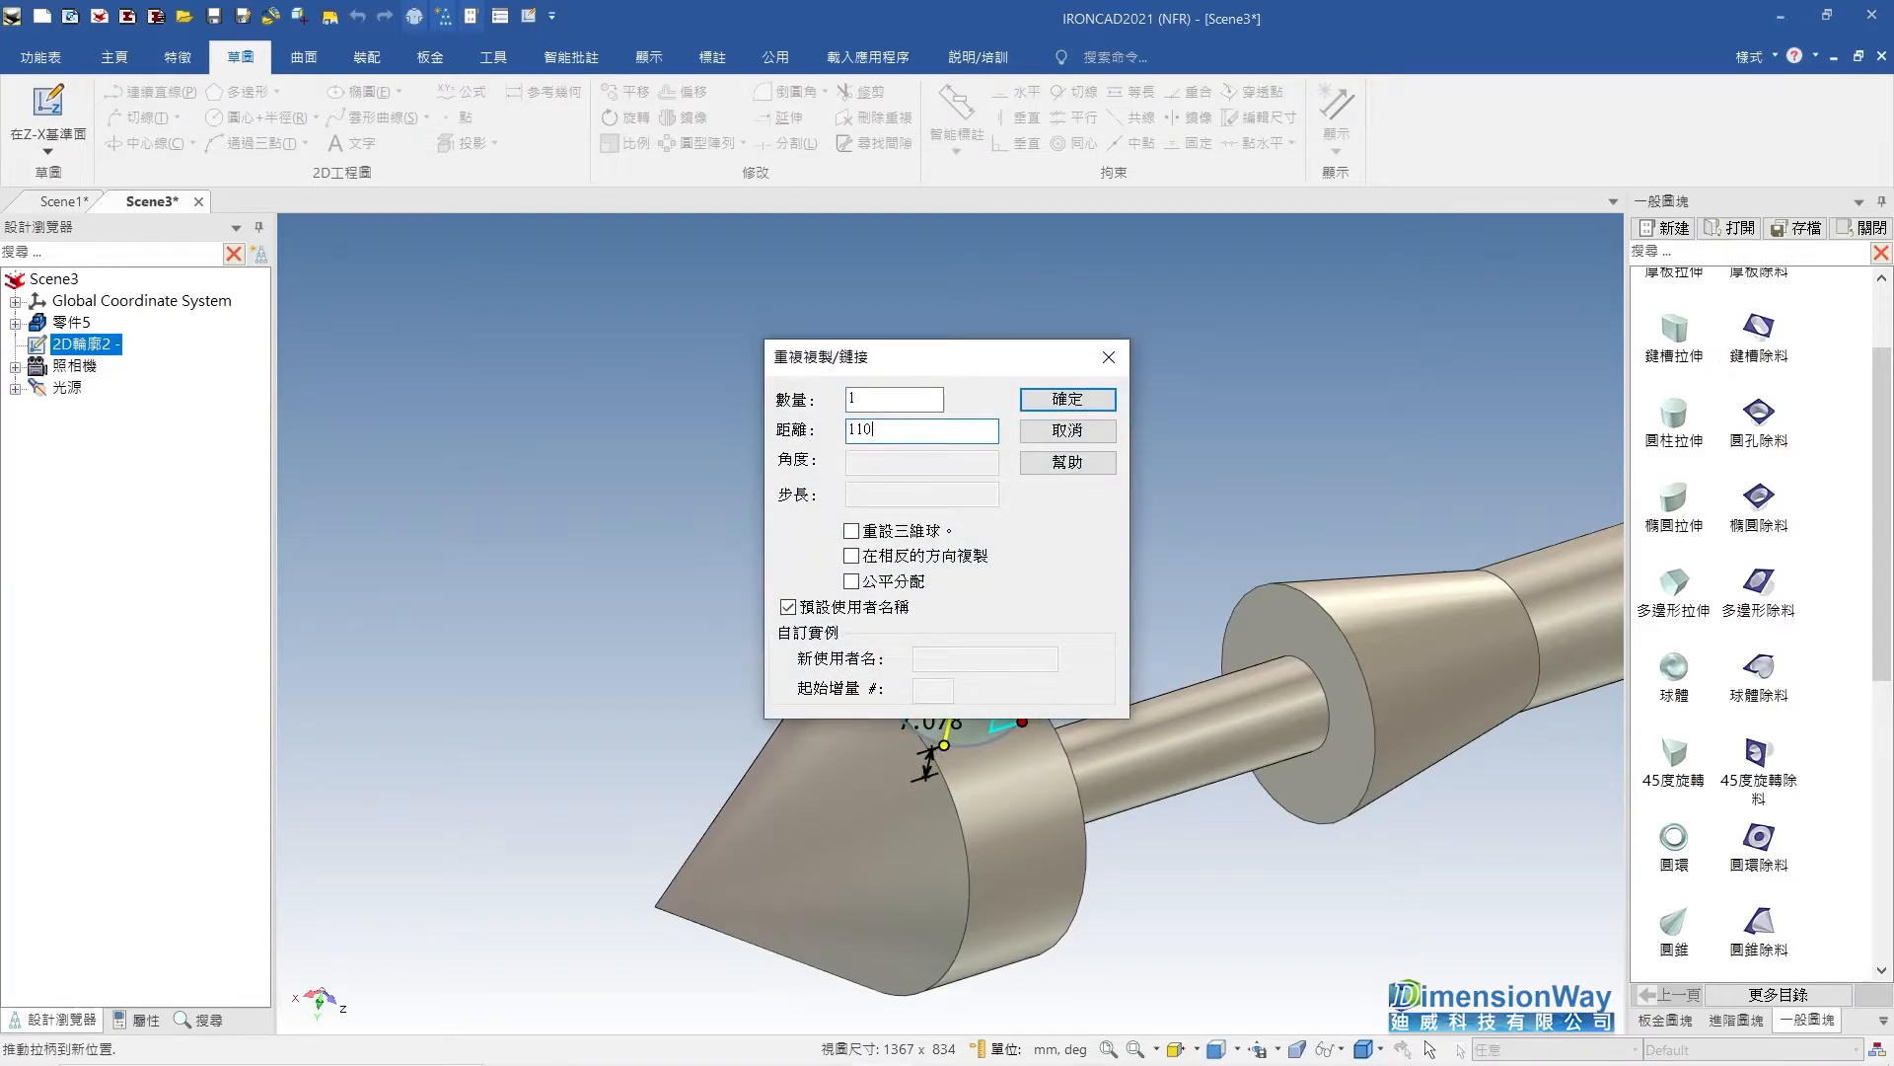
pyautogui.write('110')
pyautogui.press('Return')
pyautogui.scroll(-3, 1048, 397)
pyautogui.scroll(2, 1021, 460)
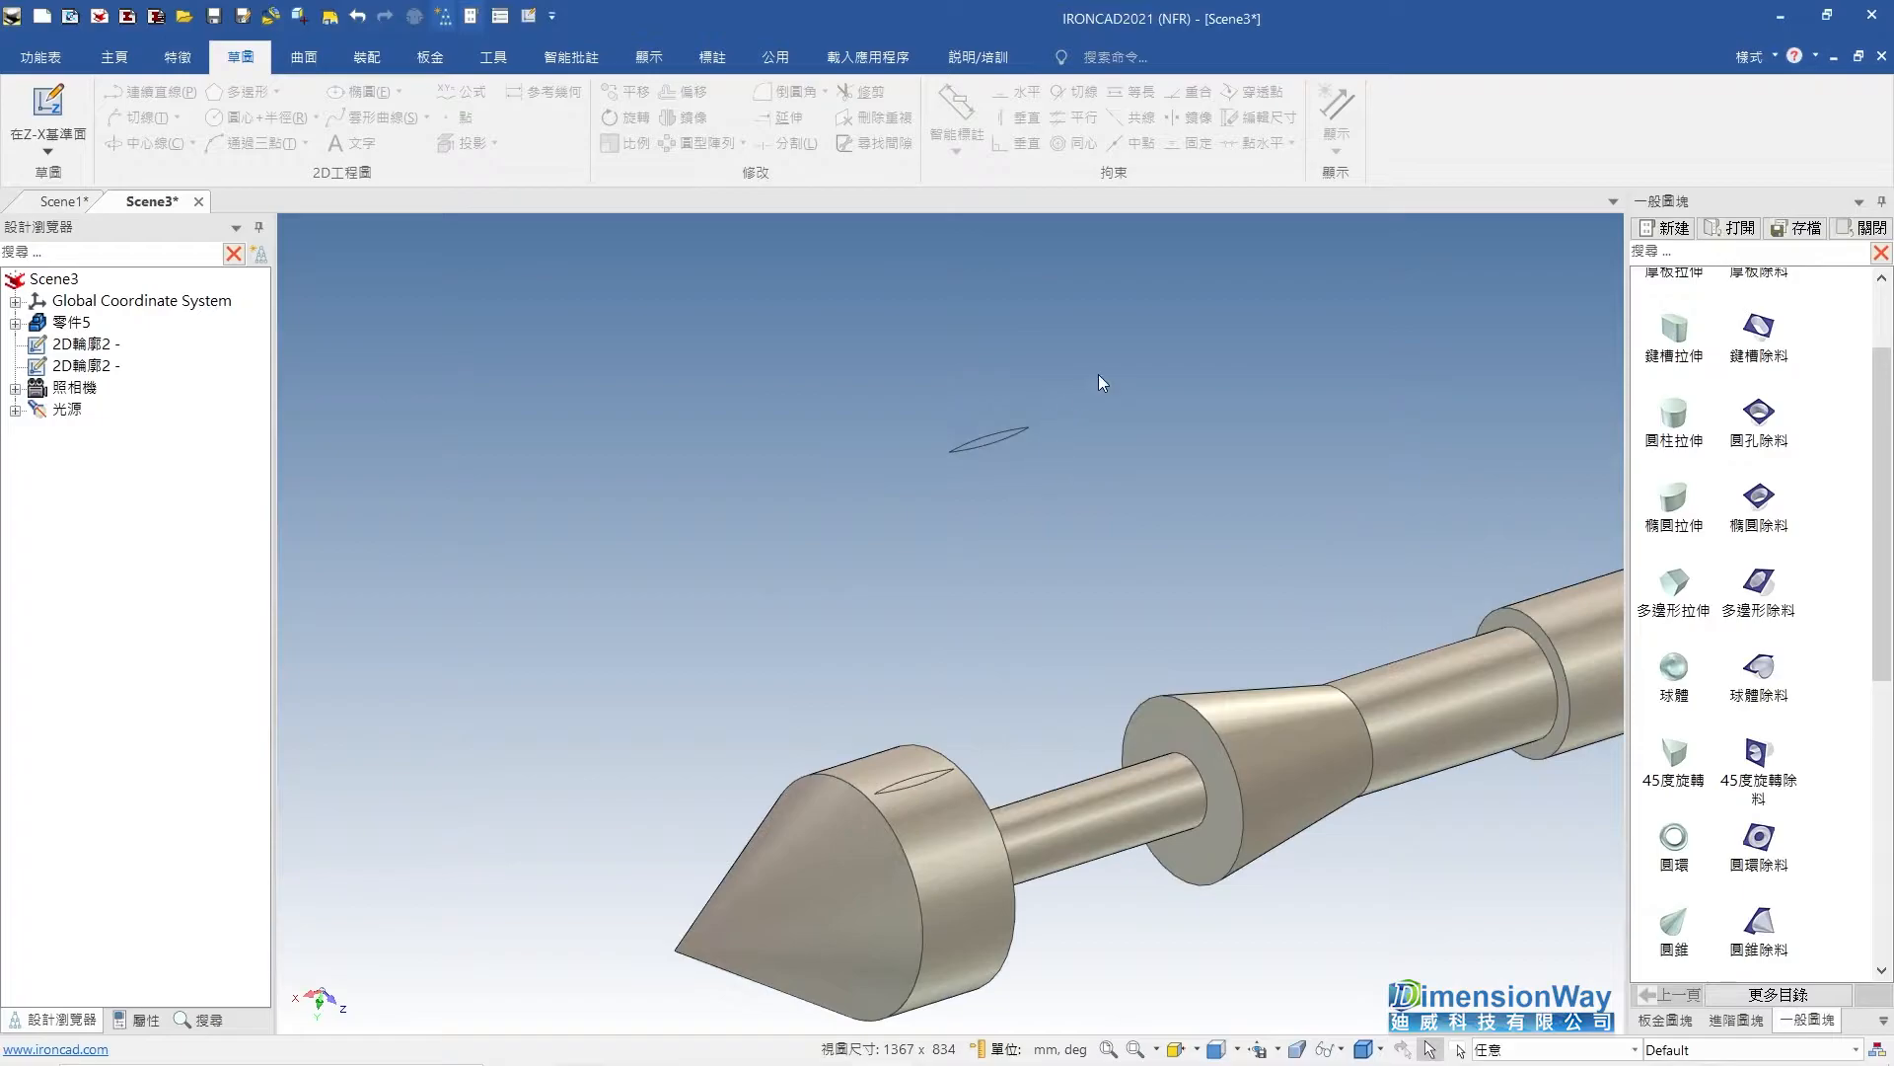
# Open the copied sketch for editing and delete its lens-shaped curves.
pyautogui.click(983, 435)
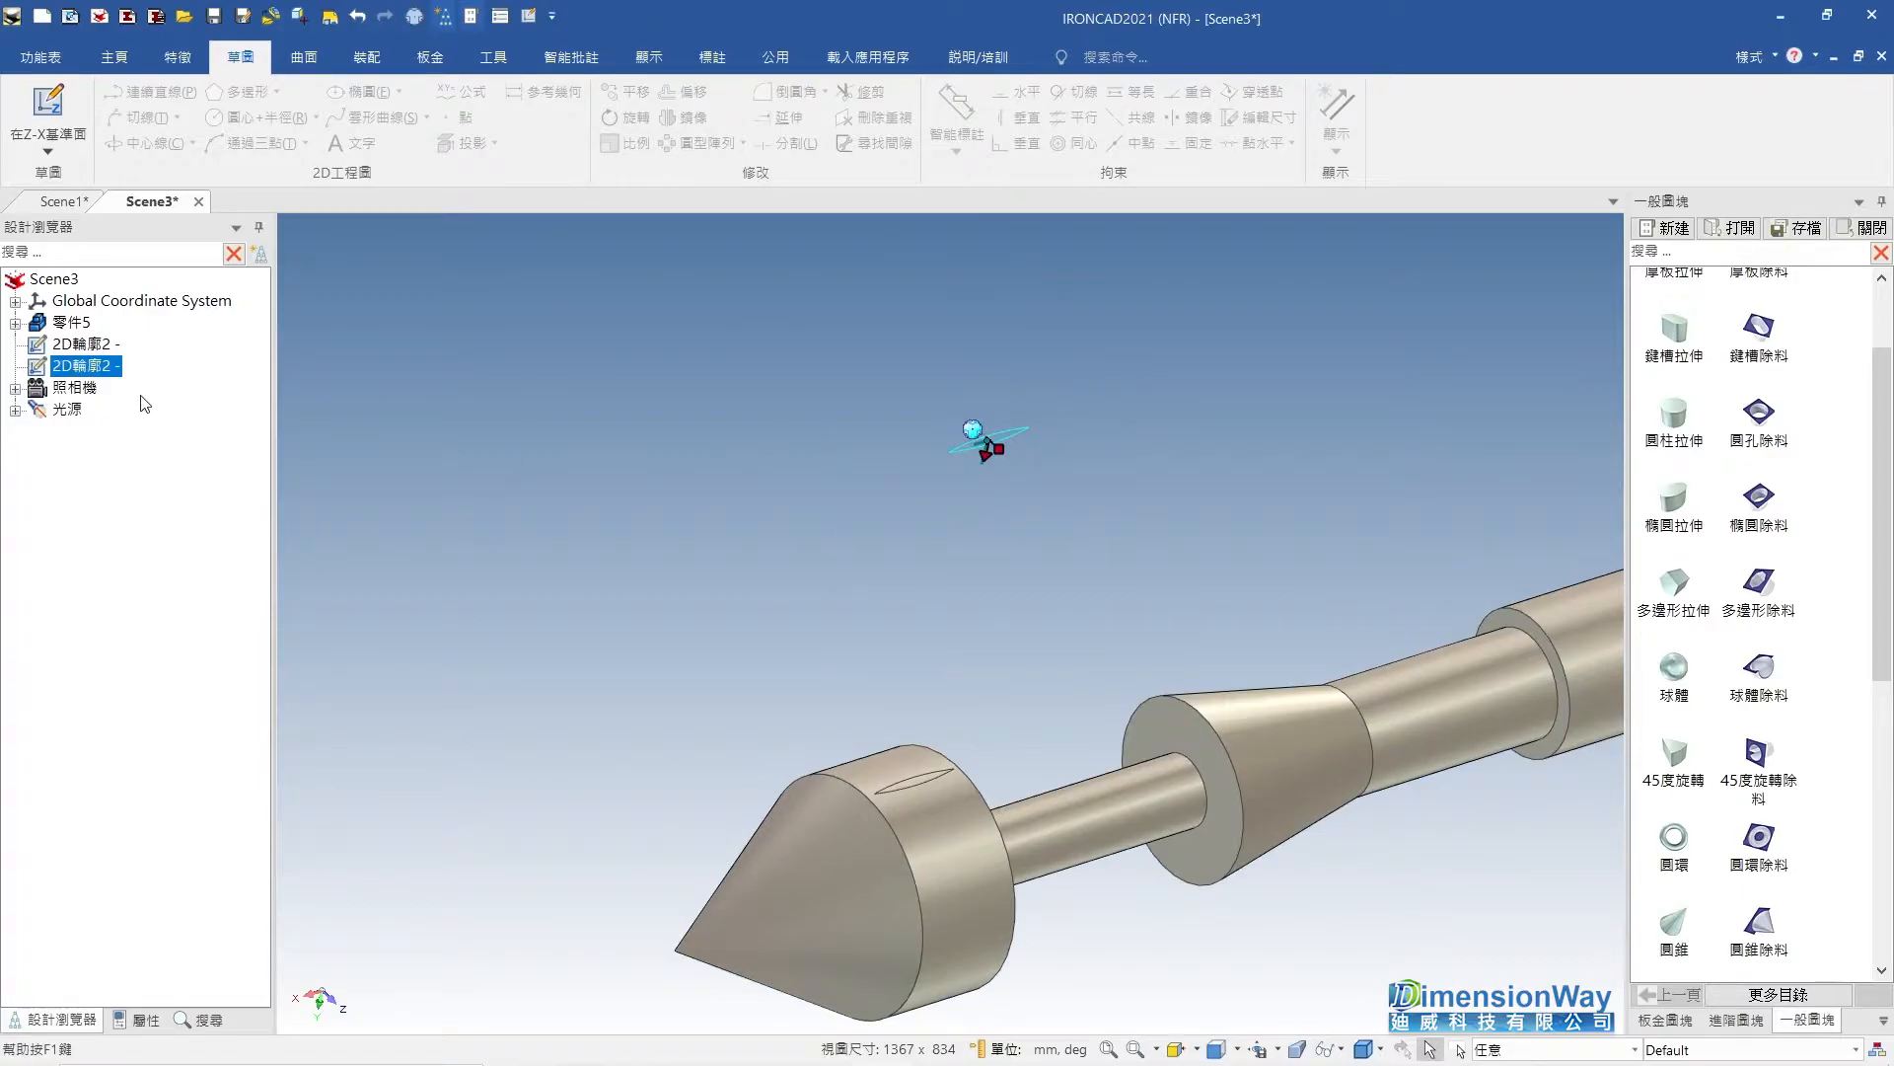
pyautogui.rightClick(113, 375)
pyautogui.click(197, 659)
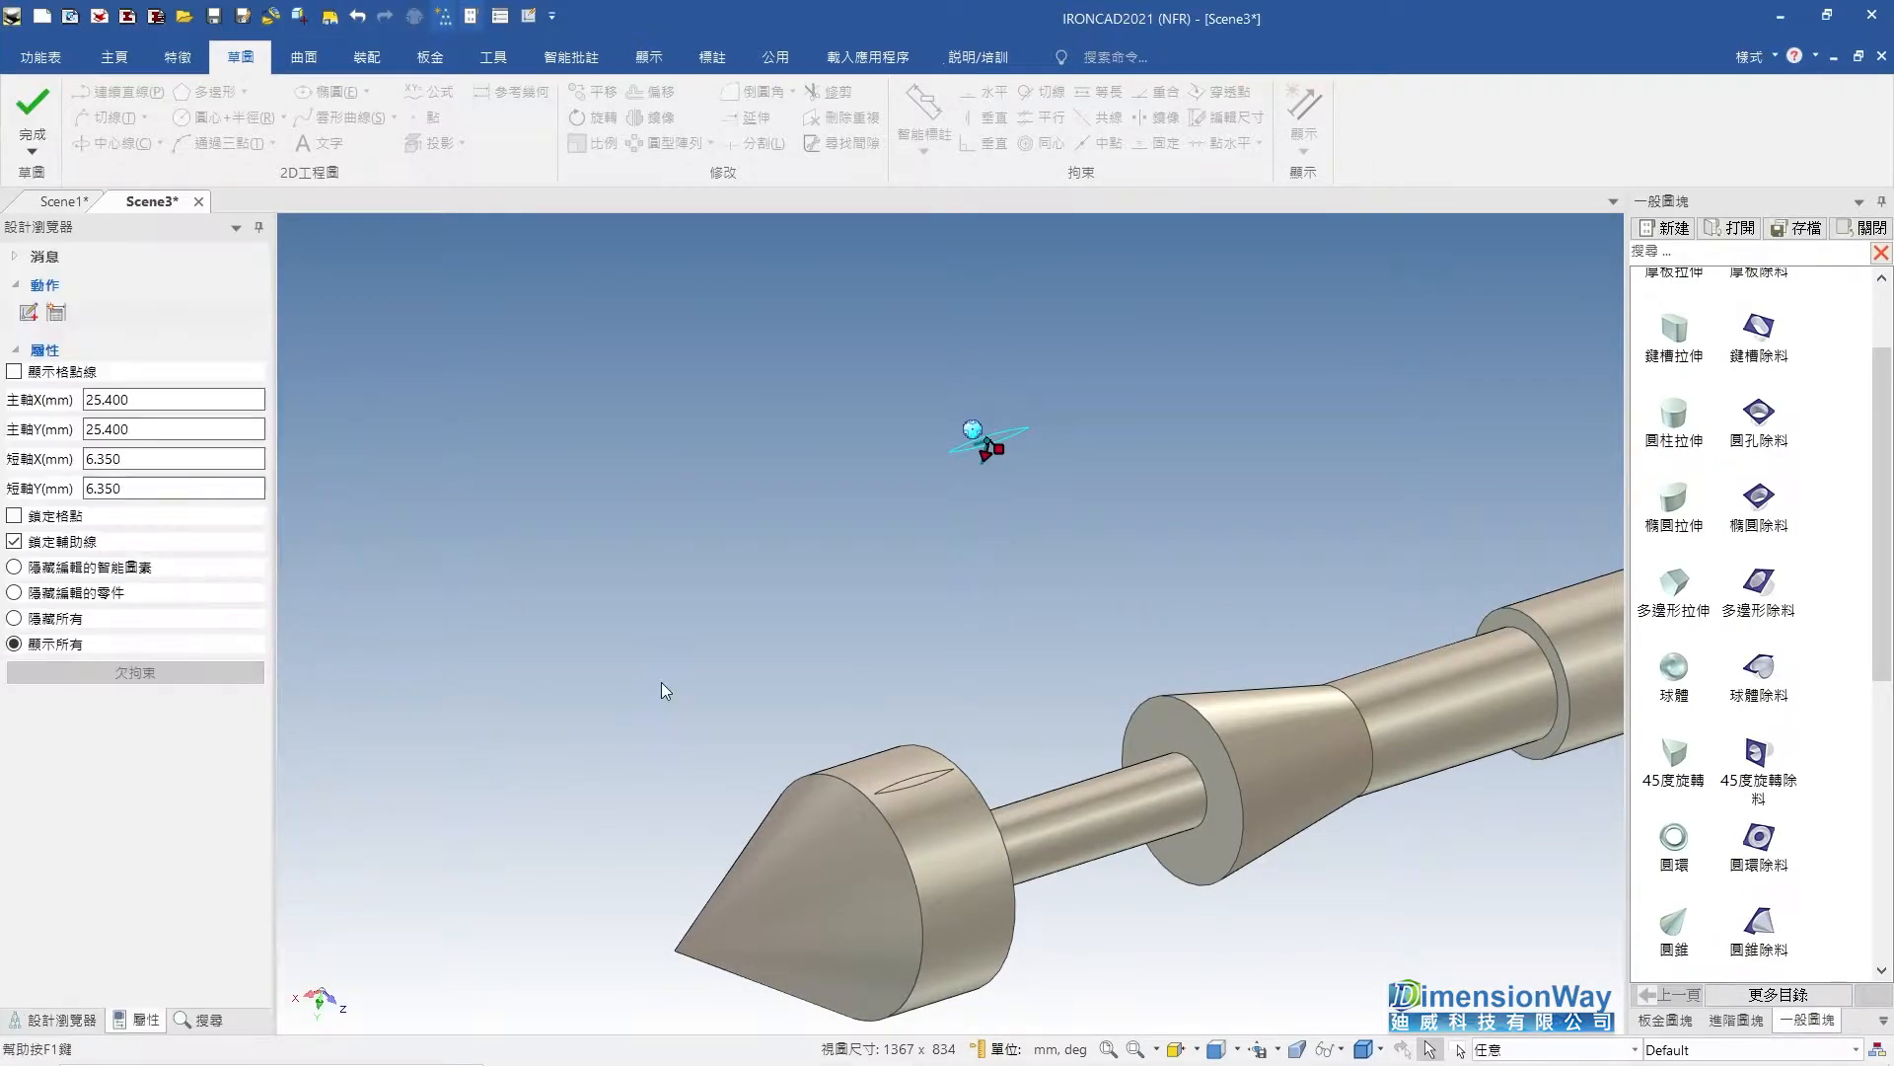
pyautogui.moveTo(1119, 542); pyautogui.dragTo(720, 743)
pyautogui.press('Delete')
# Draw a slanted, curved three-point spline over the original lens outline and move its cone-side endpoint out to about X 12.6, Y 8.1 mm.
pyautogui.scroll(3, 944, 624)
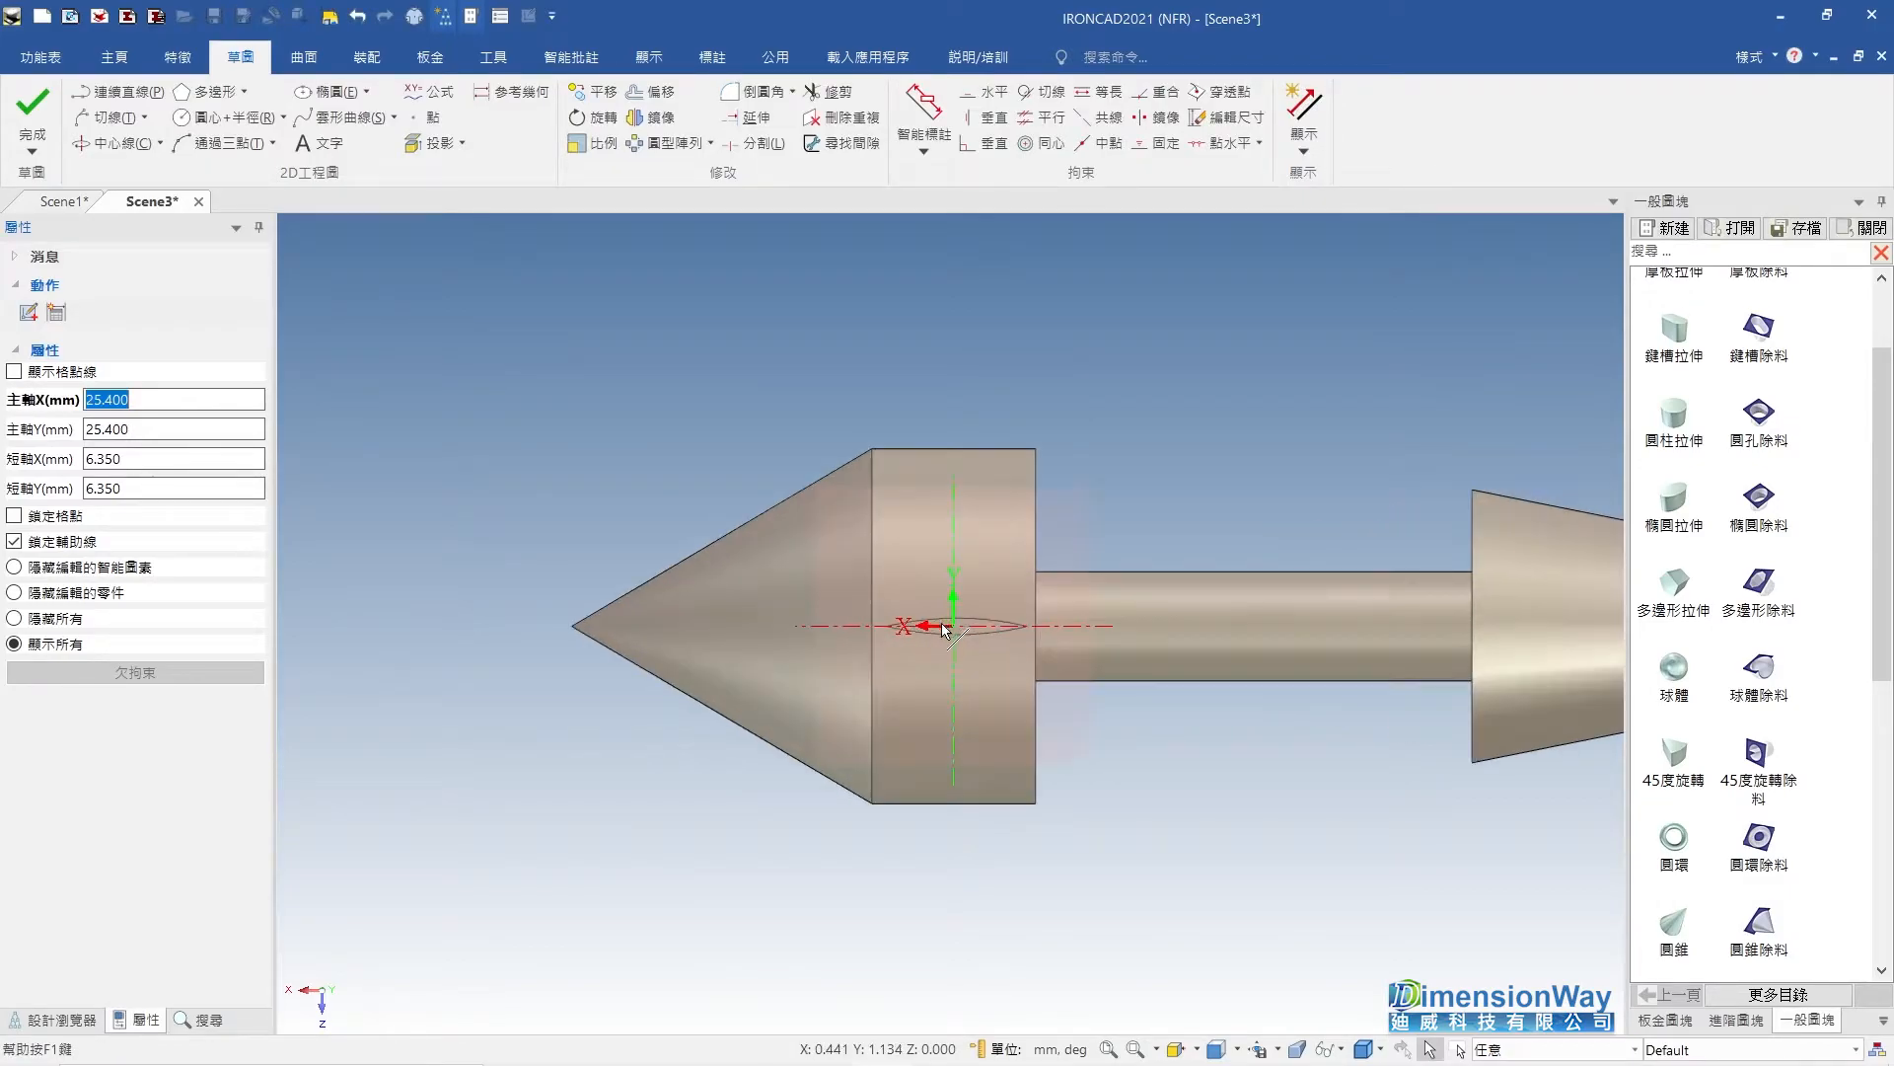
pyautogui.click(340, 117)
pyautogui.scroll(1, 1074, 656)
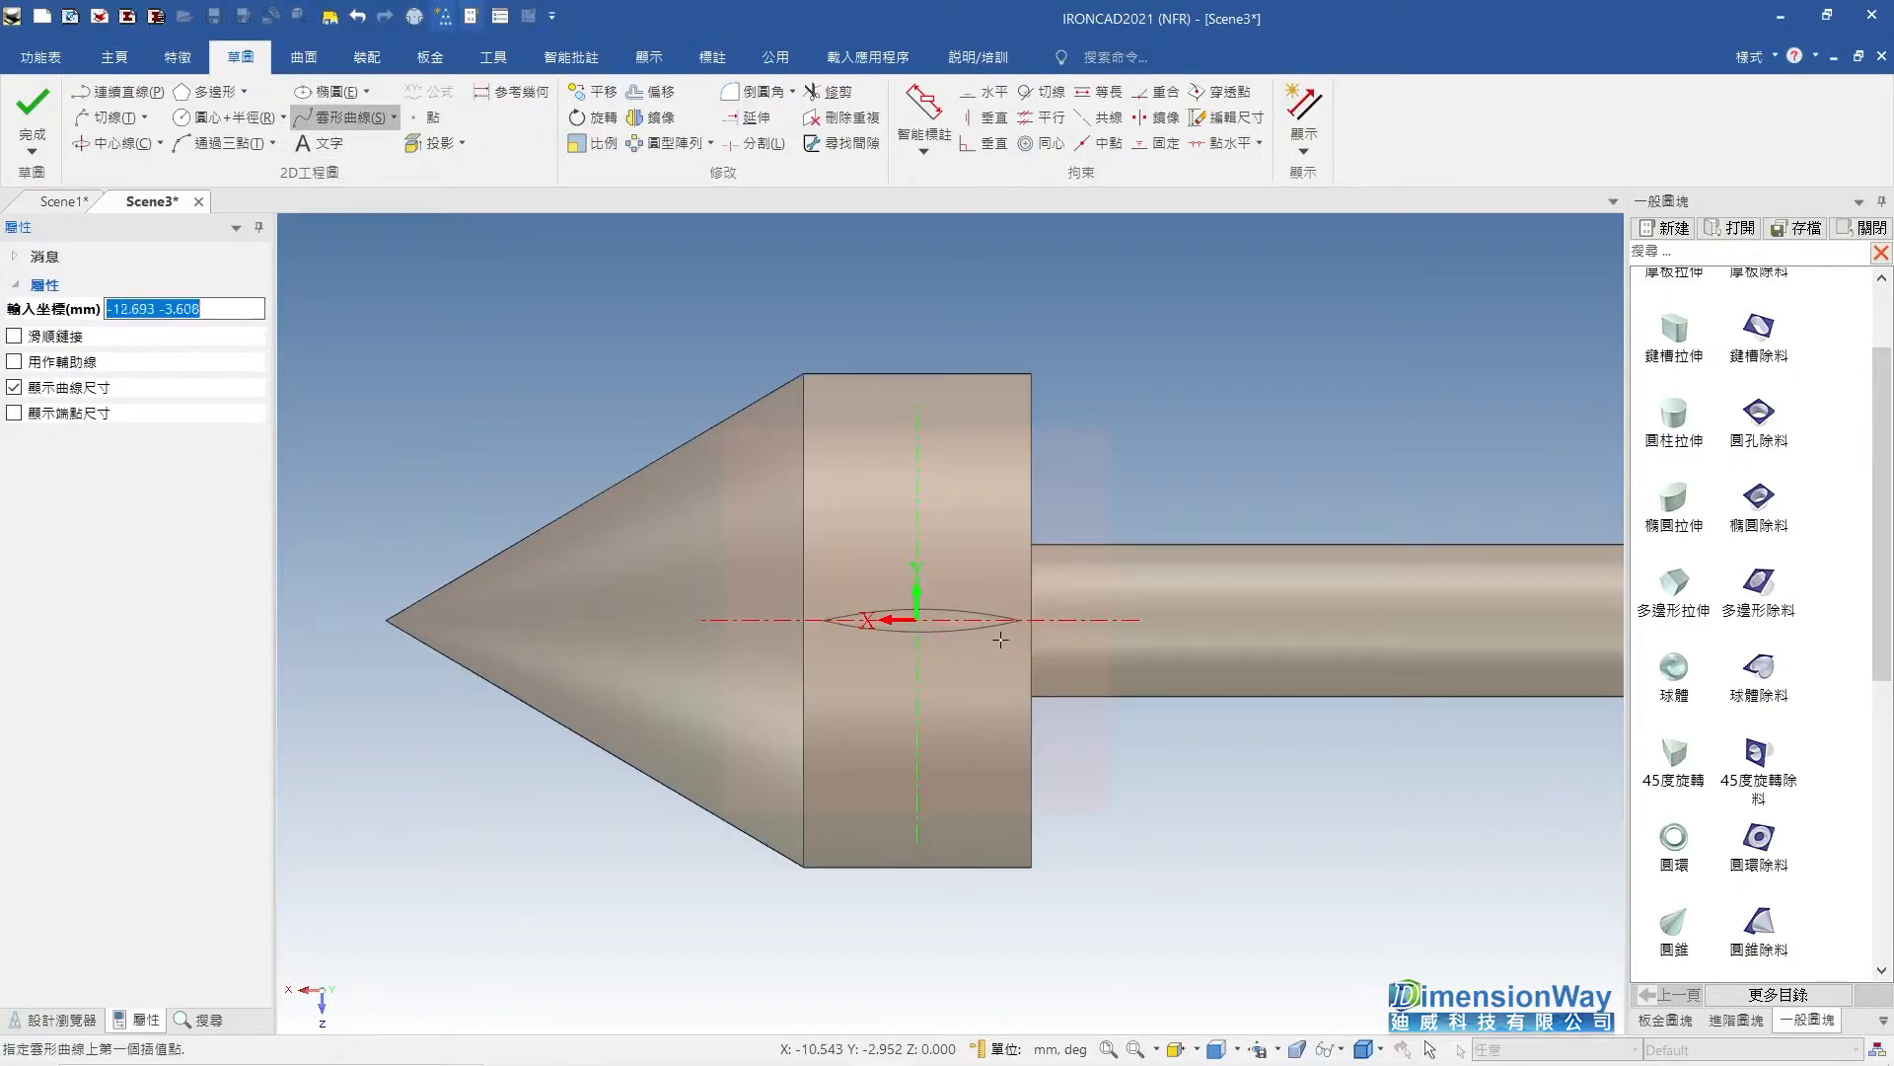
pyautogui.click(837, 567)
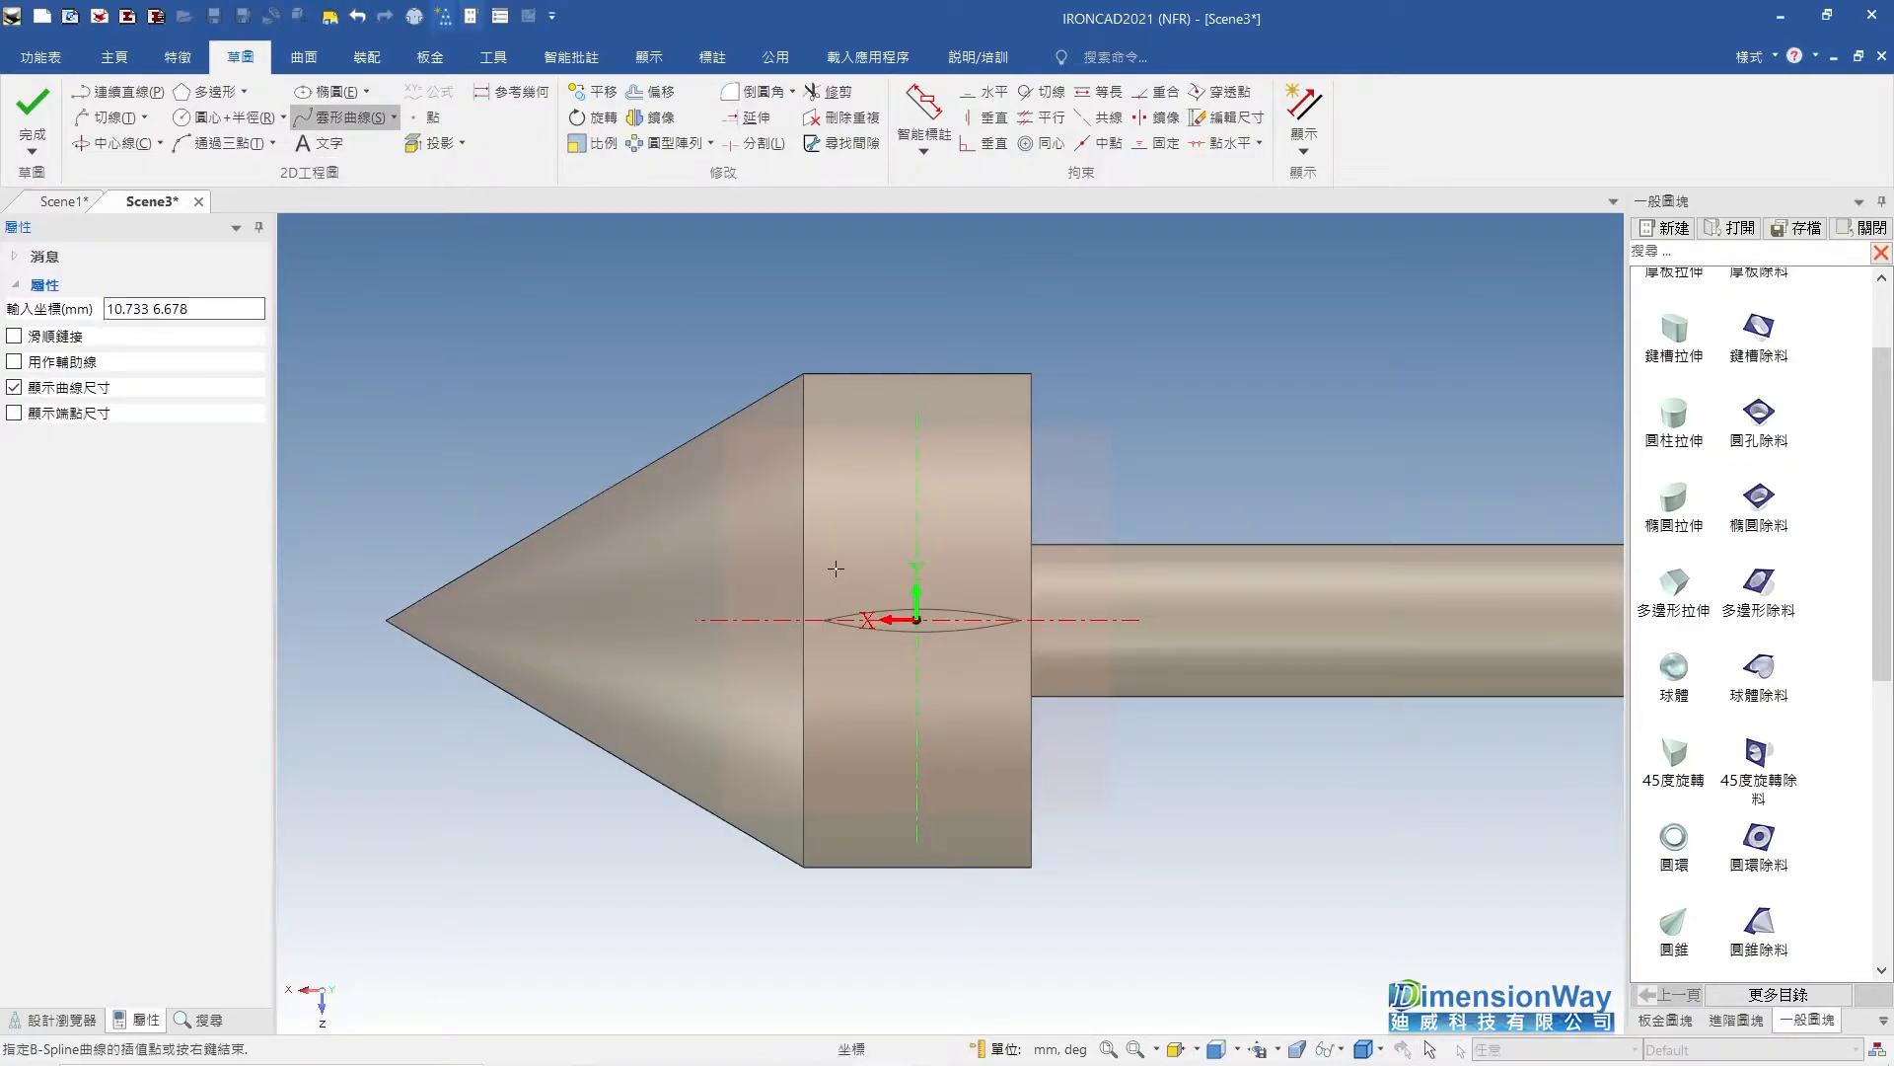
pyautogui.click(932, 631)
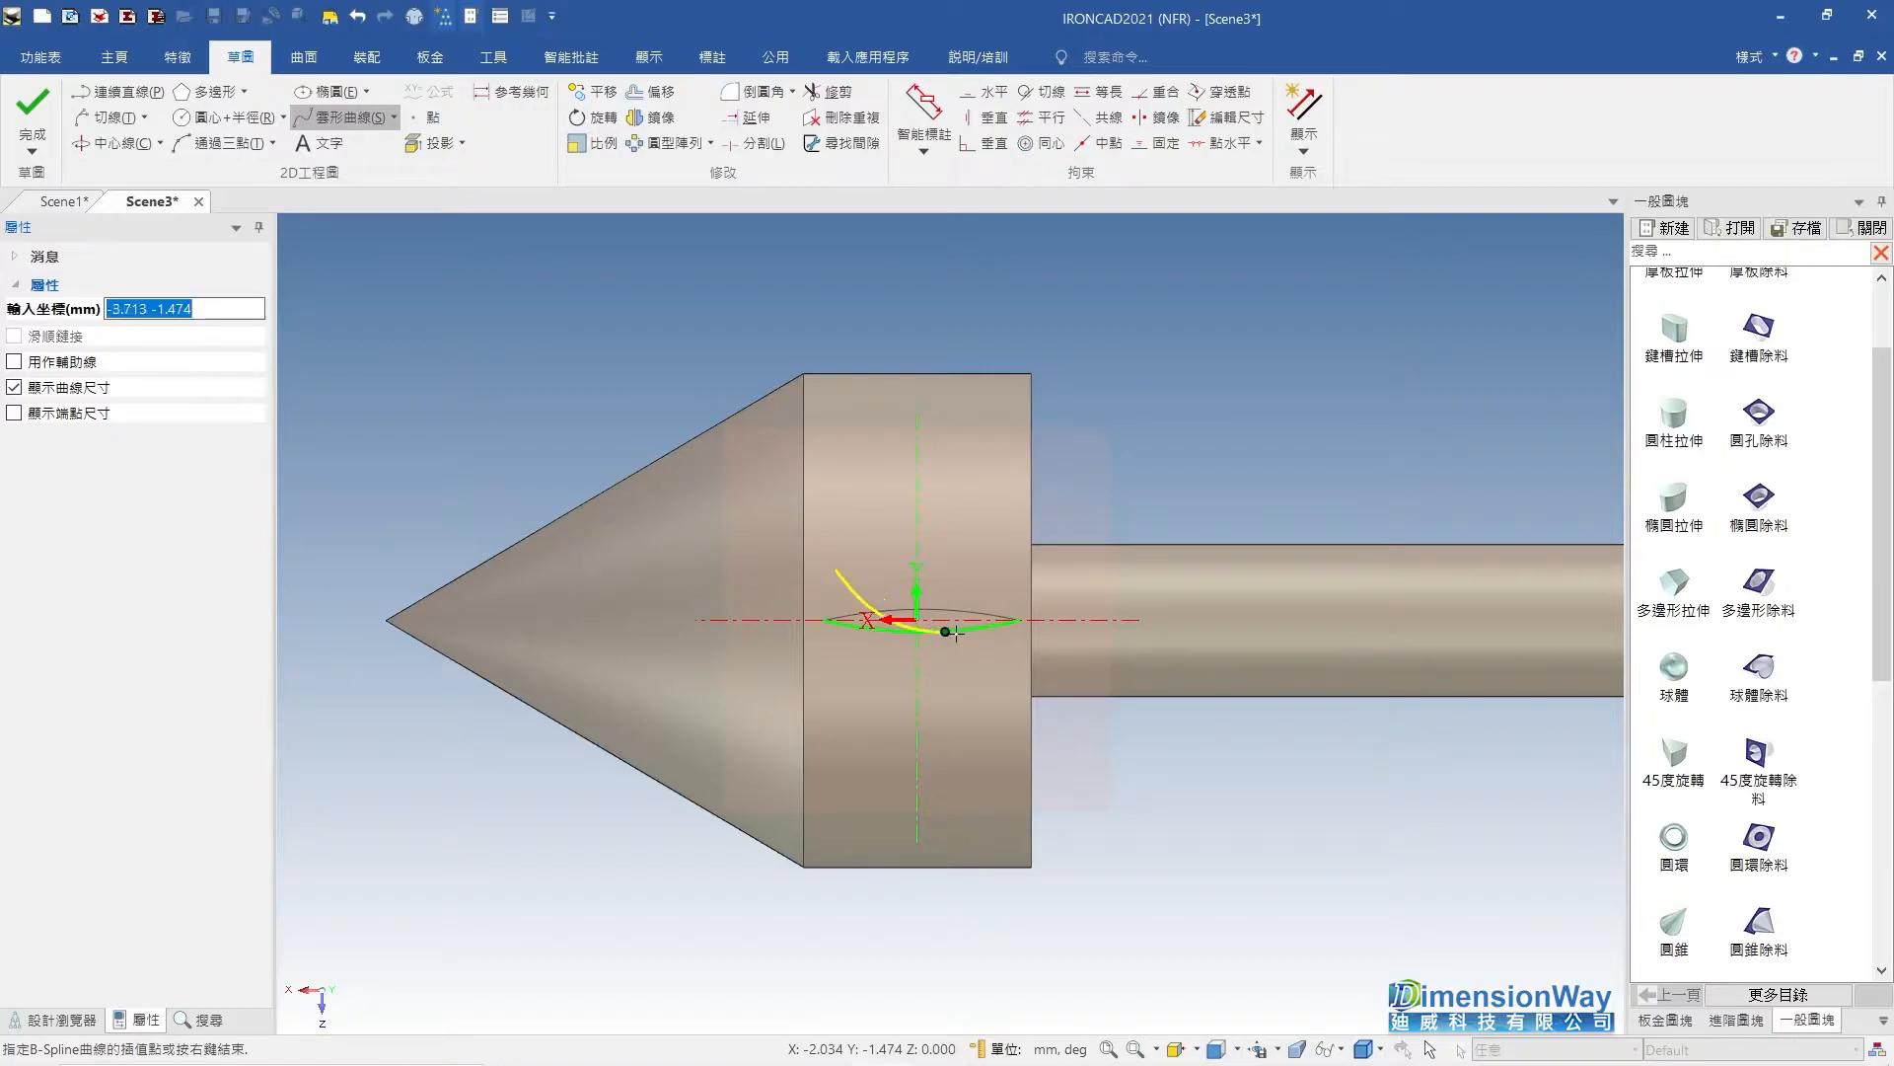
pyautogui.click(1027, 635)
pyautogui.rightClick(1028, 638)
pyautogui.click(869, 559)
pyautogui.click(847, 571)
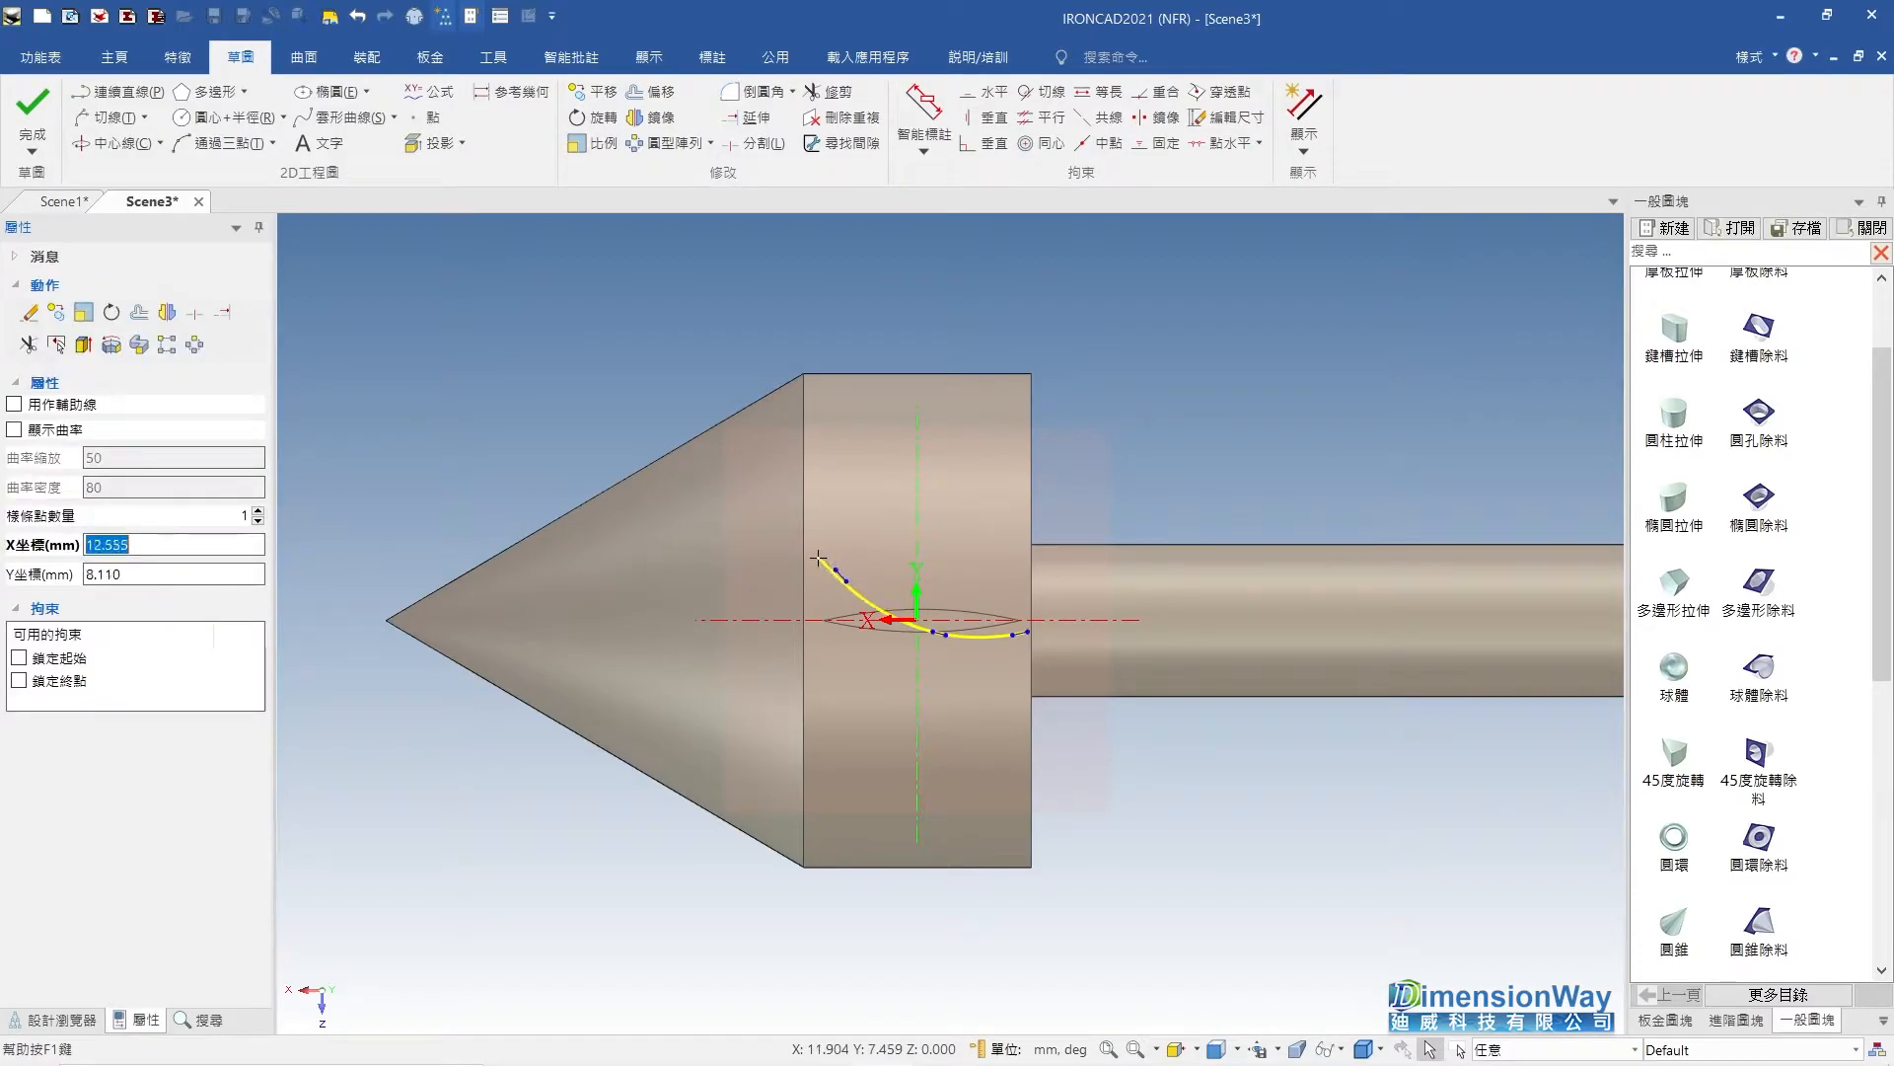
pyautogui.click(982, 598)
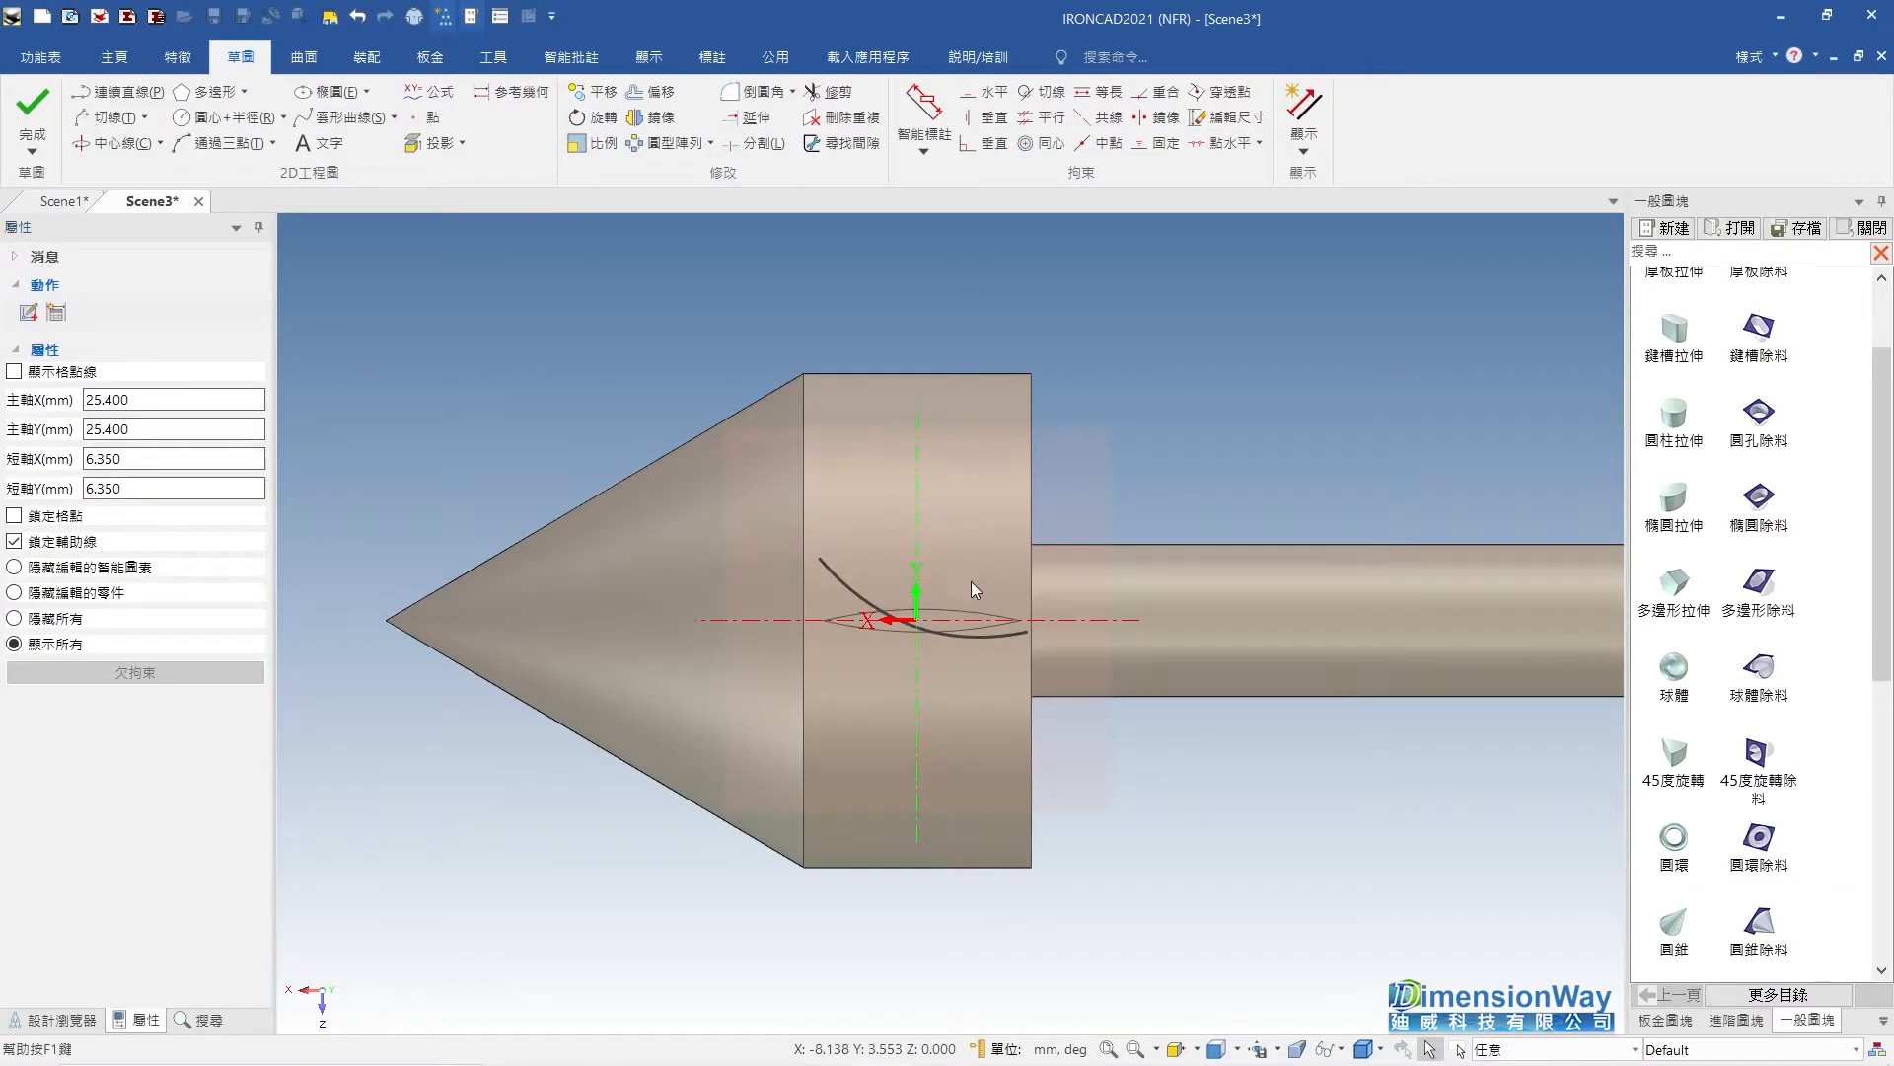
# Draw a second, flatter spline between the same endpoints to close a thin crescent profile, and finish the sketch.
pyautogui.doubleClick(826, 564)
pyautogui.click(819, 558)
pyautogui.click(924, 619)
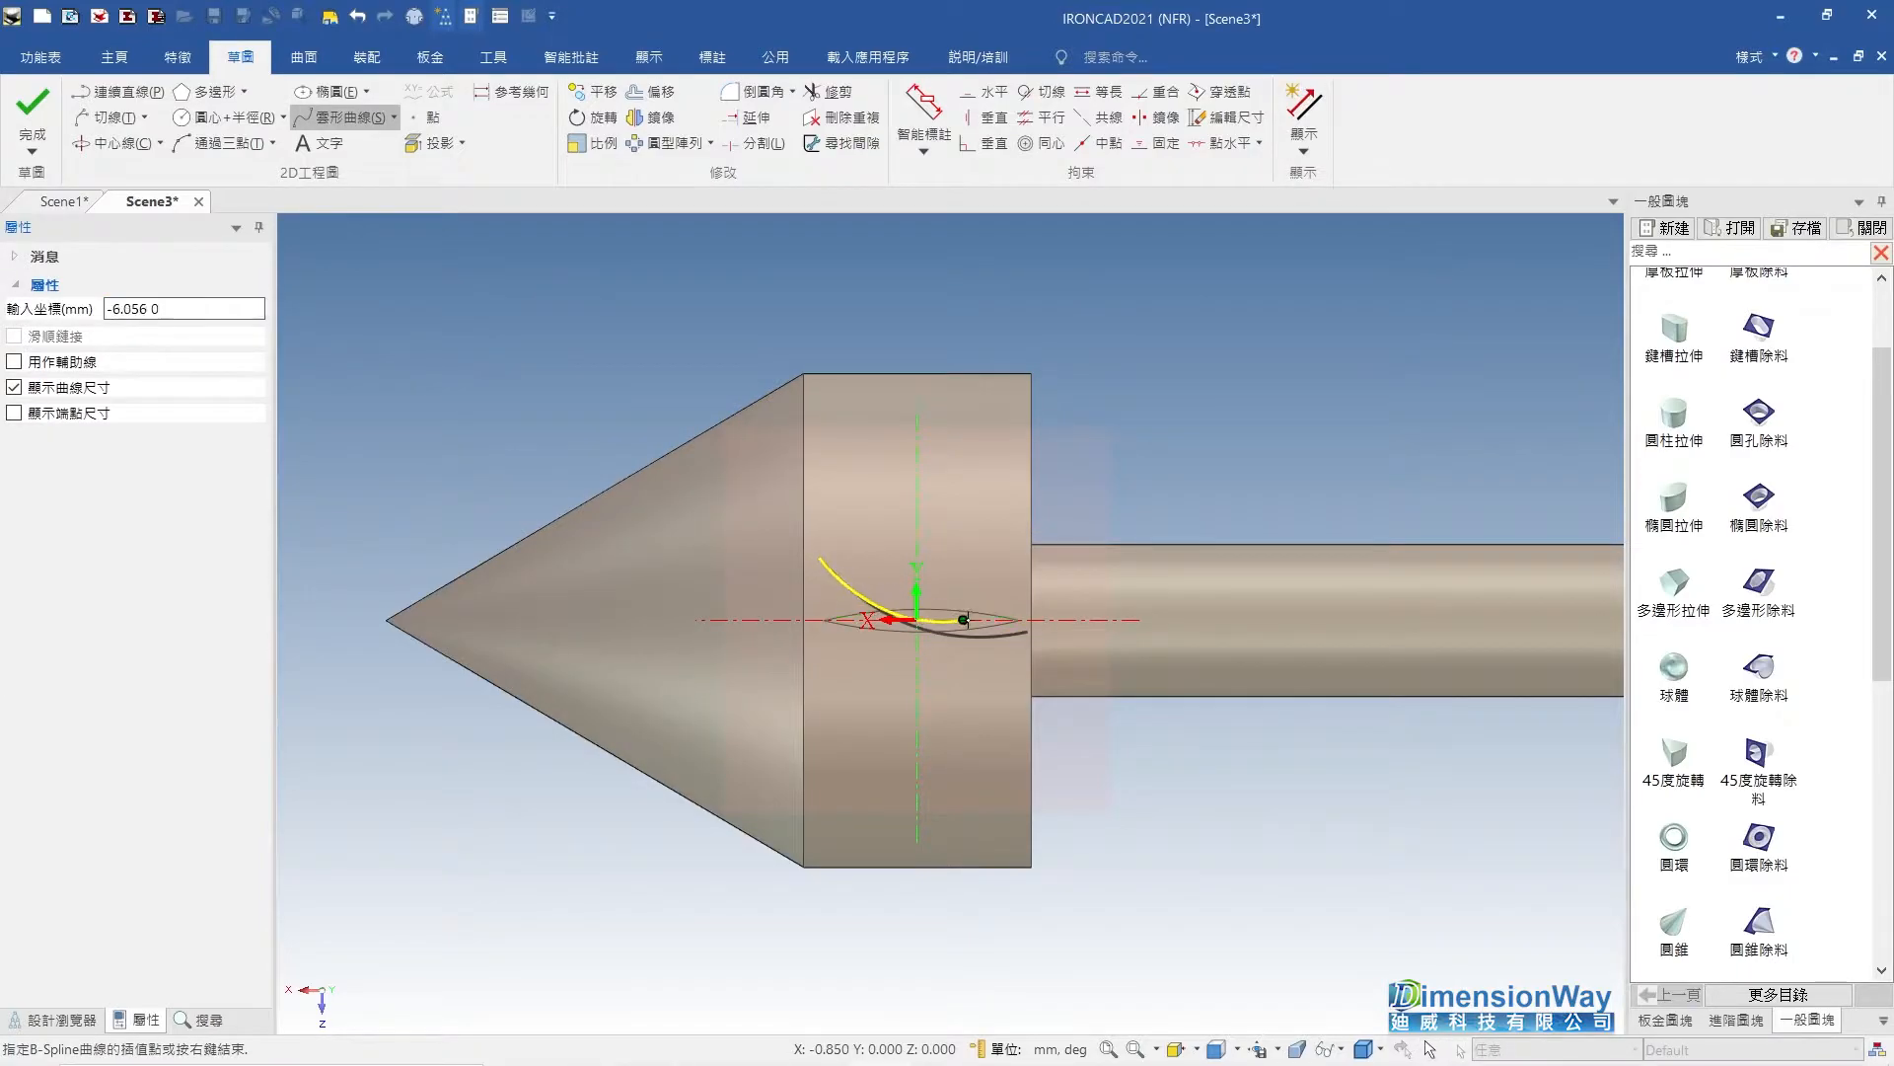
pyautogui.click(1026, 633)
pyautogui.rightClick(985, 702)
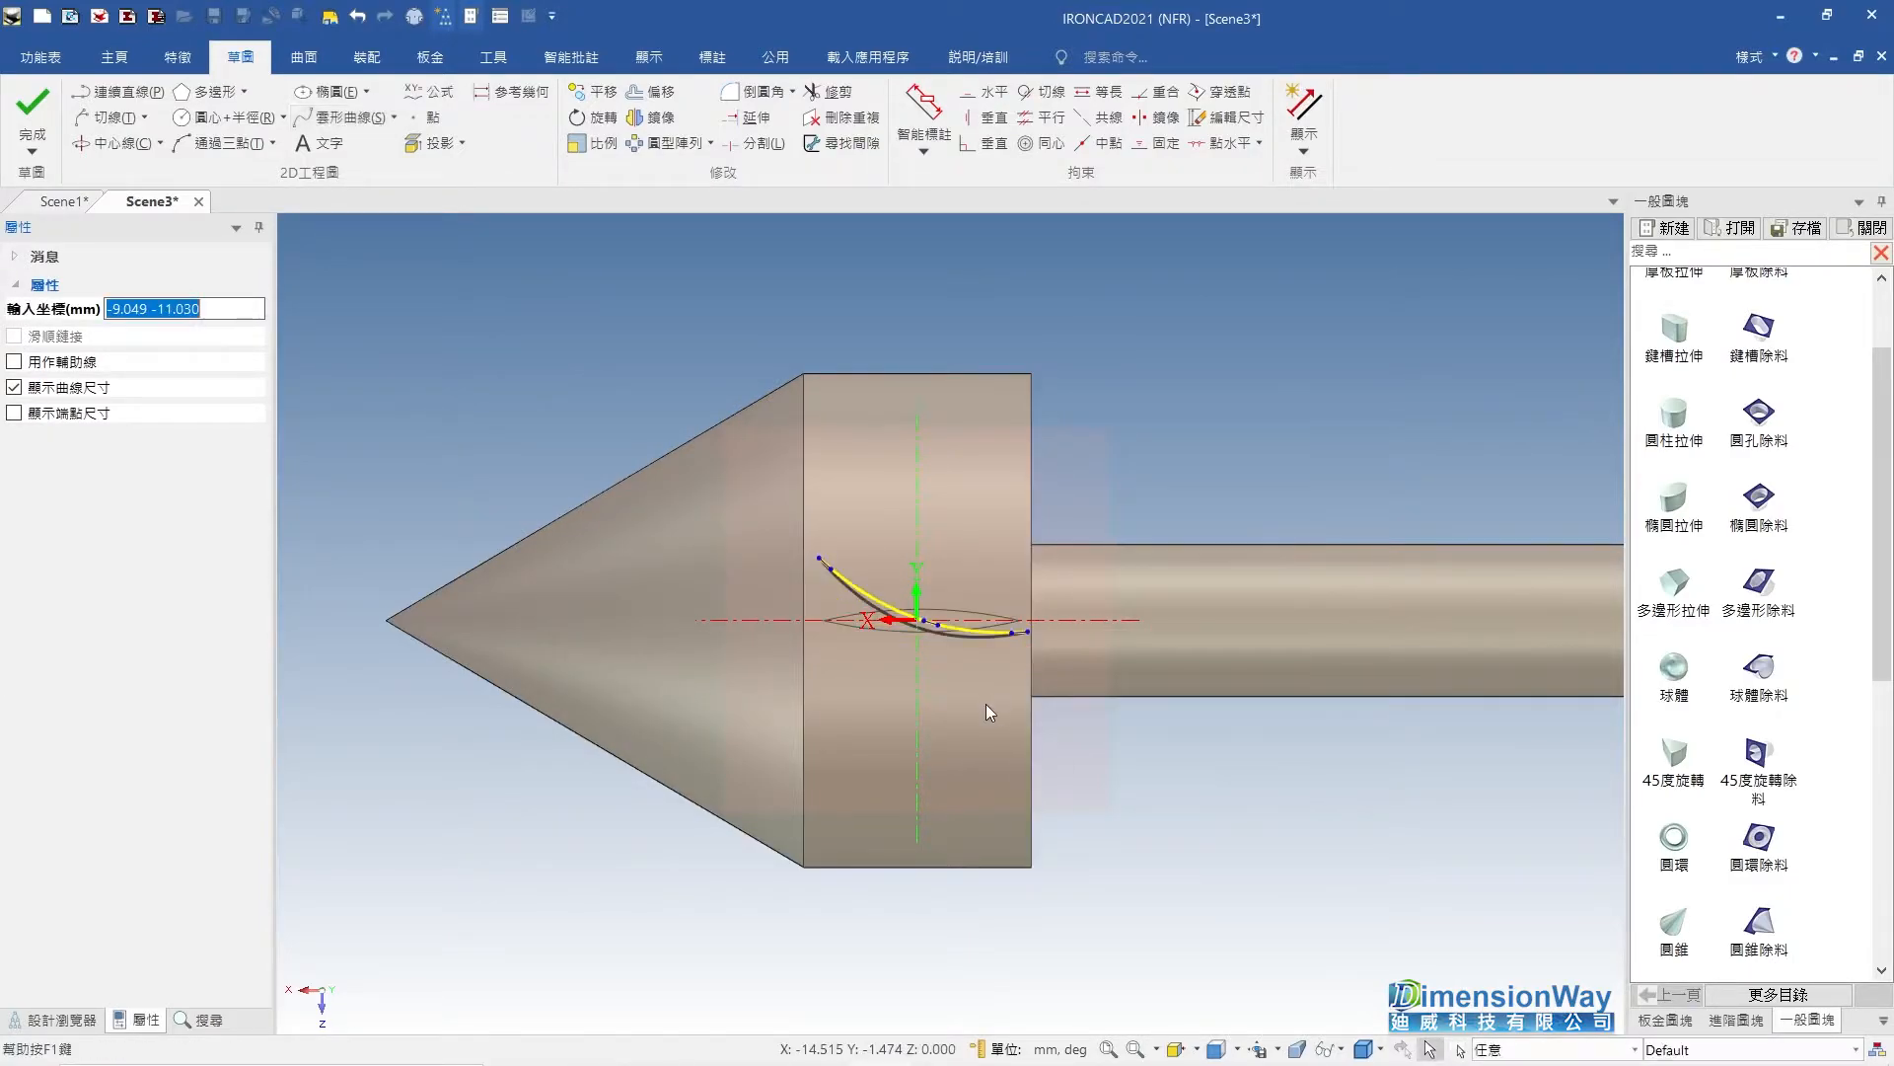
pyautogui.scroll(3, 955, 637)
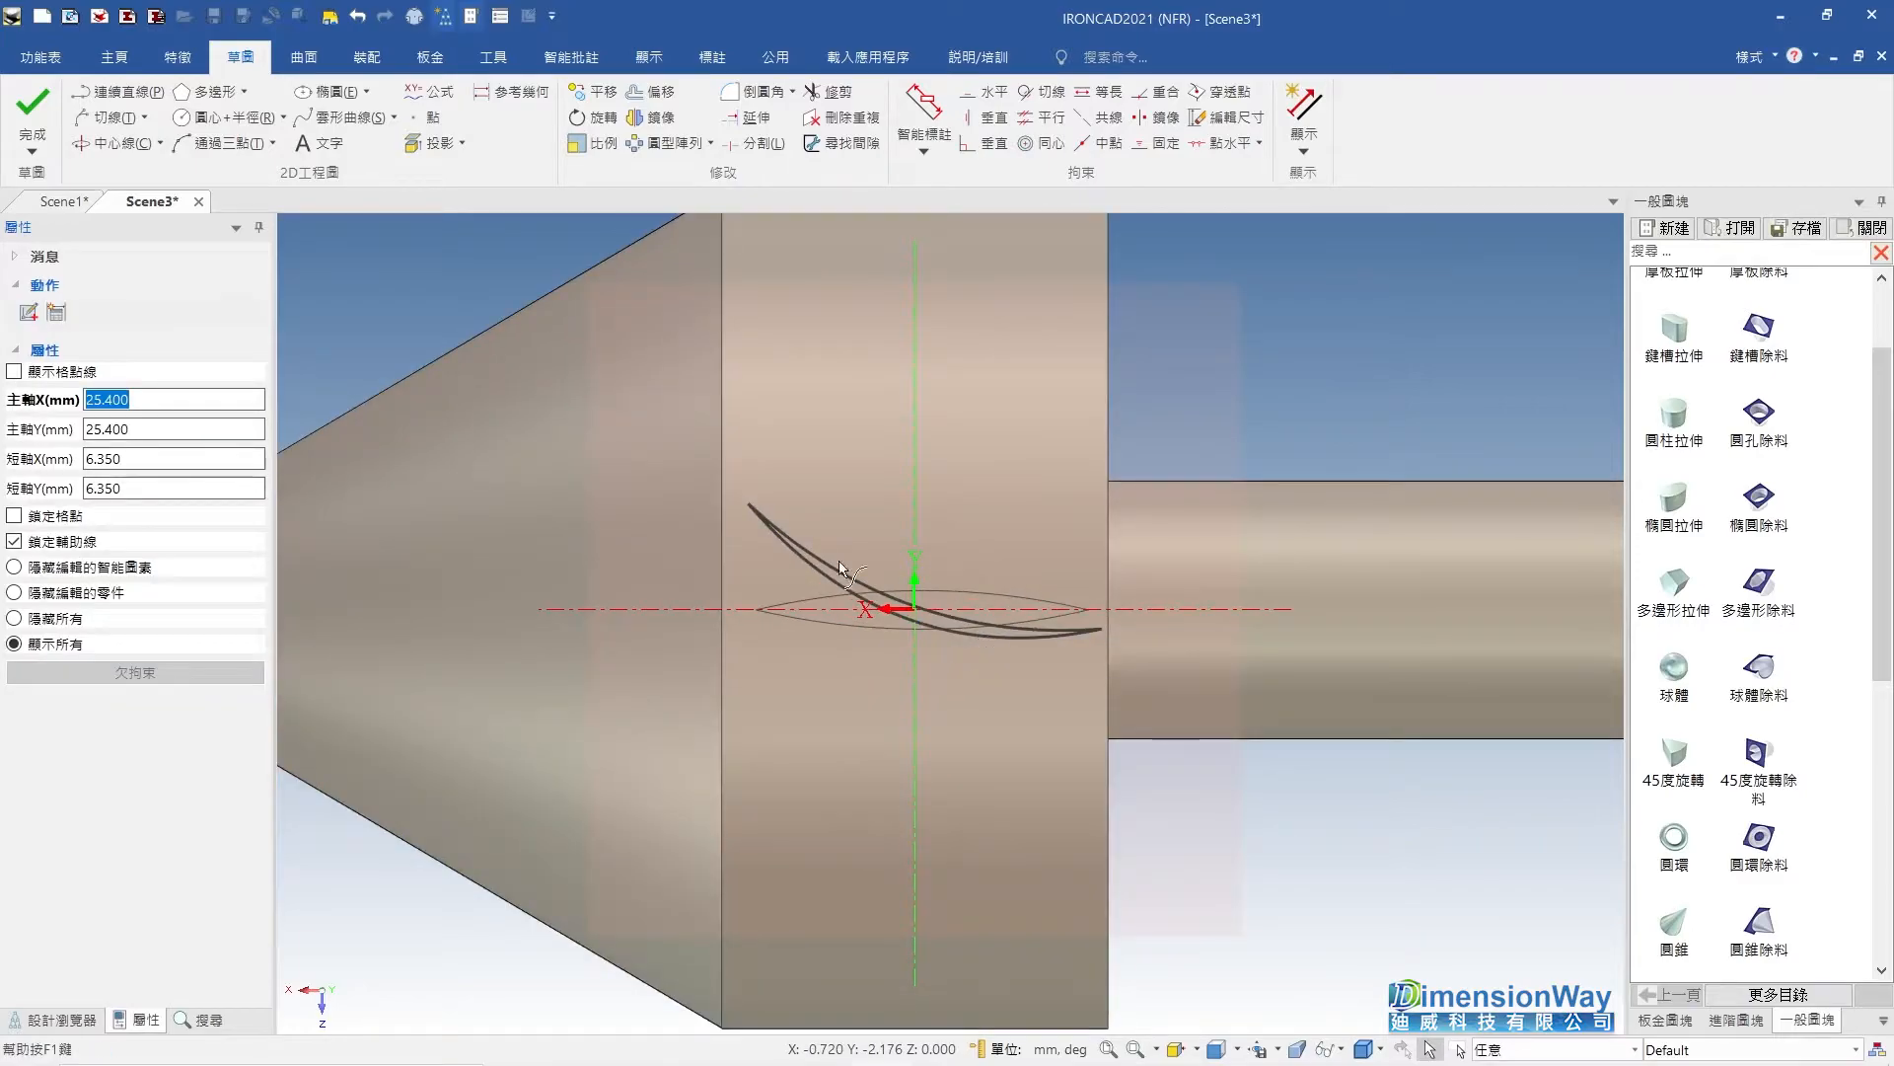
pyautogui.click(33, 113)
pyautogui.click(1054, 624)
pyautogui.moveTo(1054, 624); pyautogui.dragTo(826, 582, button='middle')
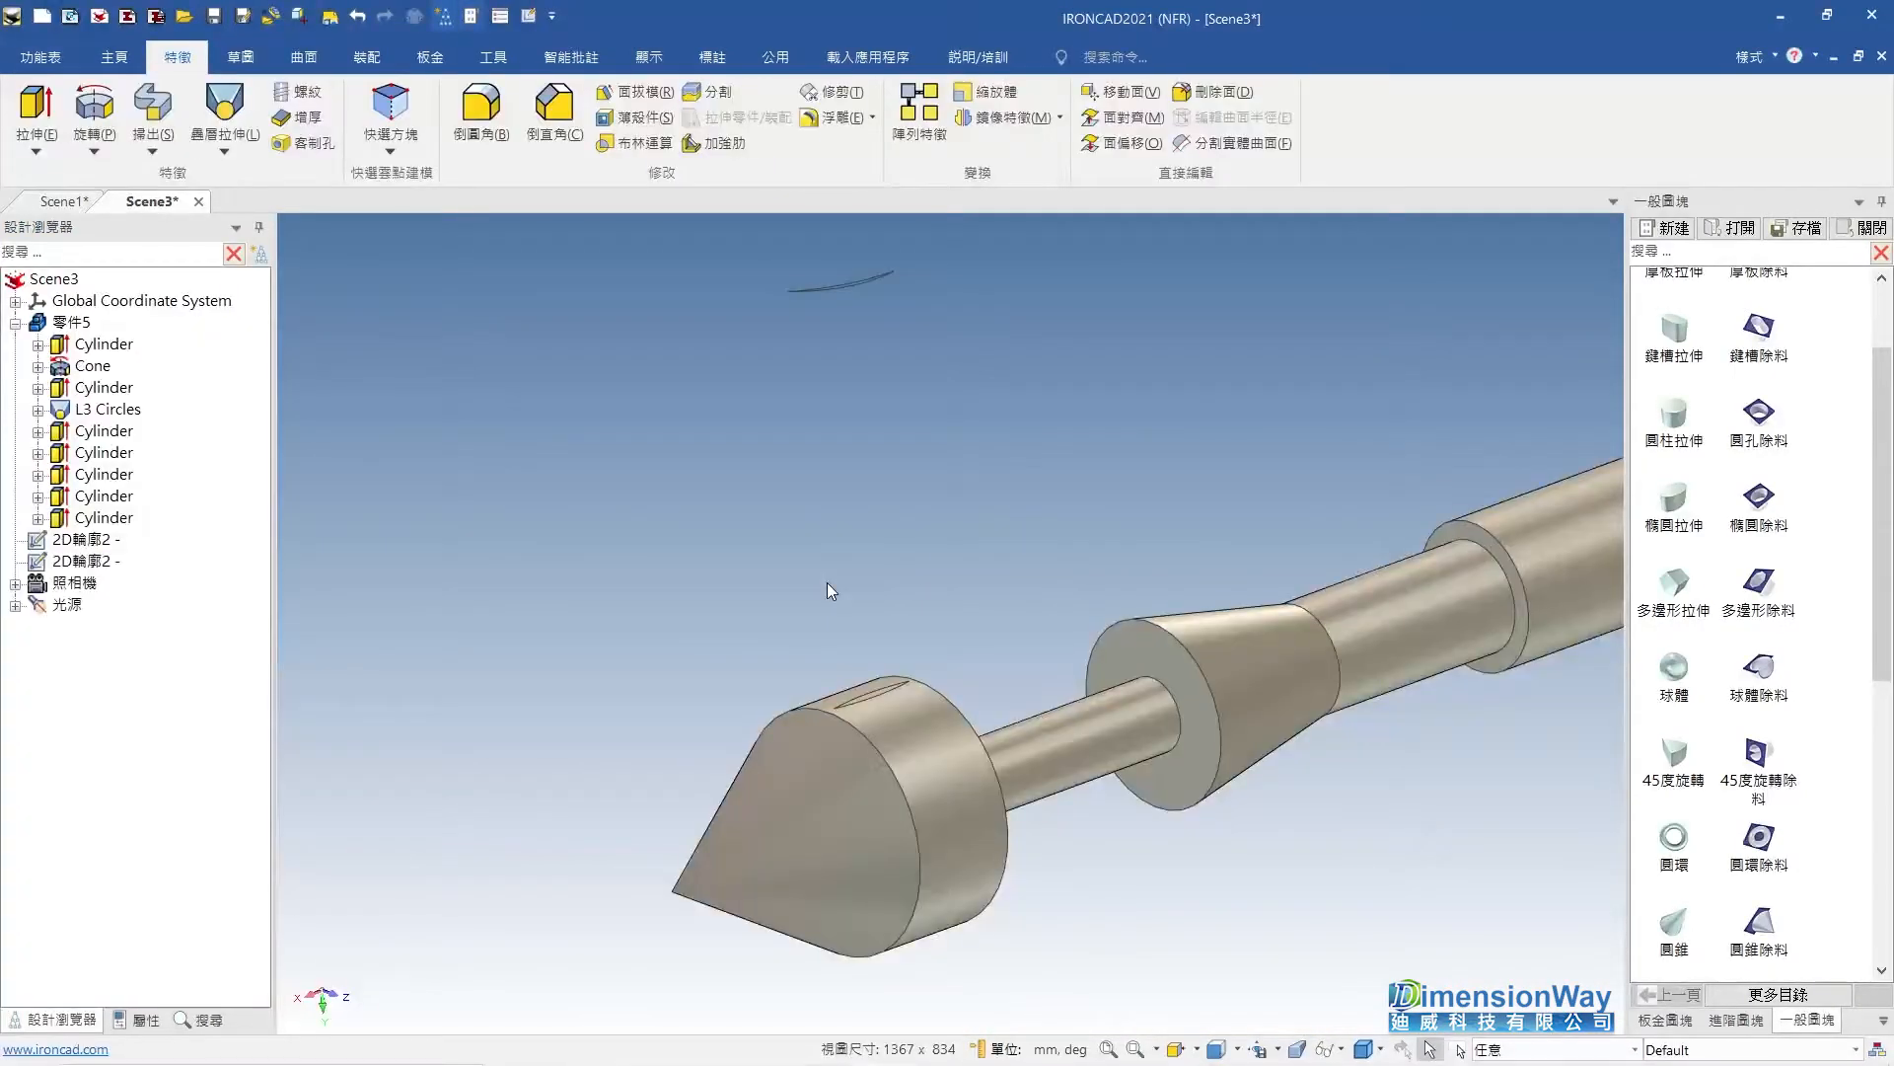
# Start a loft on the shaft part using the upper crescent profile and the lens profile on the head cylinder as sections.
pyautogui.click(225, 107)
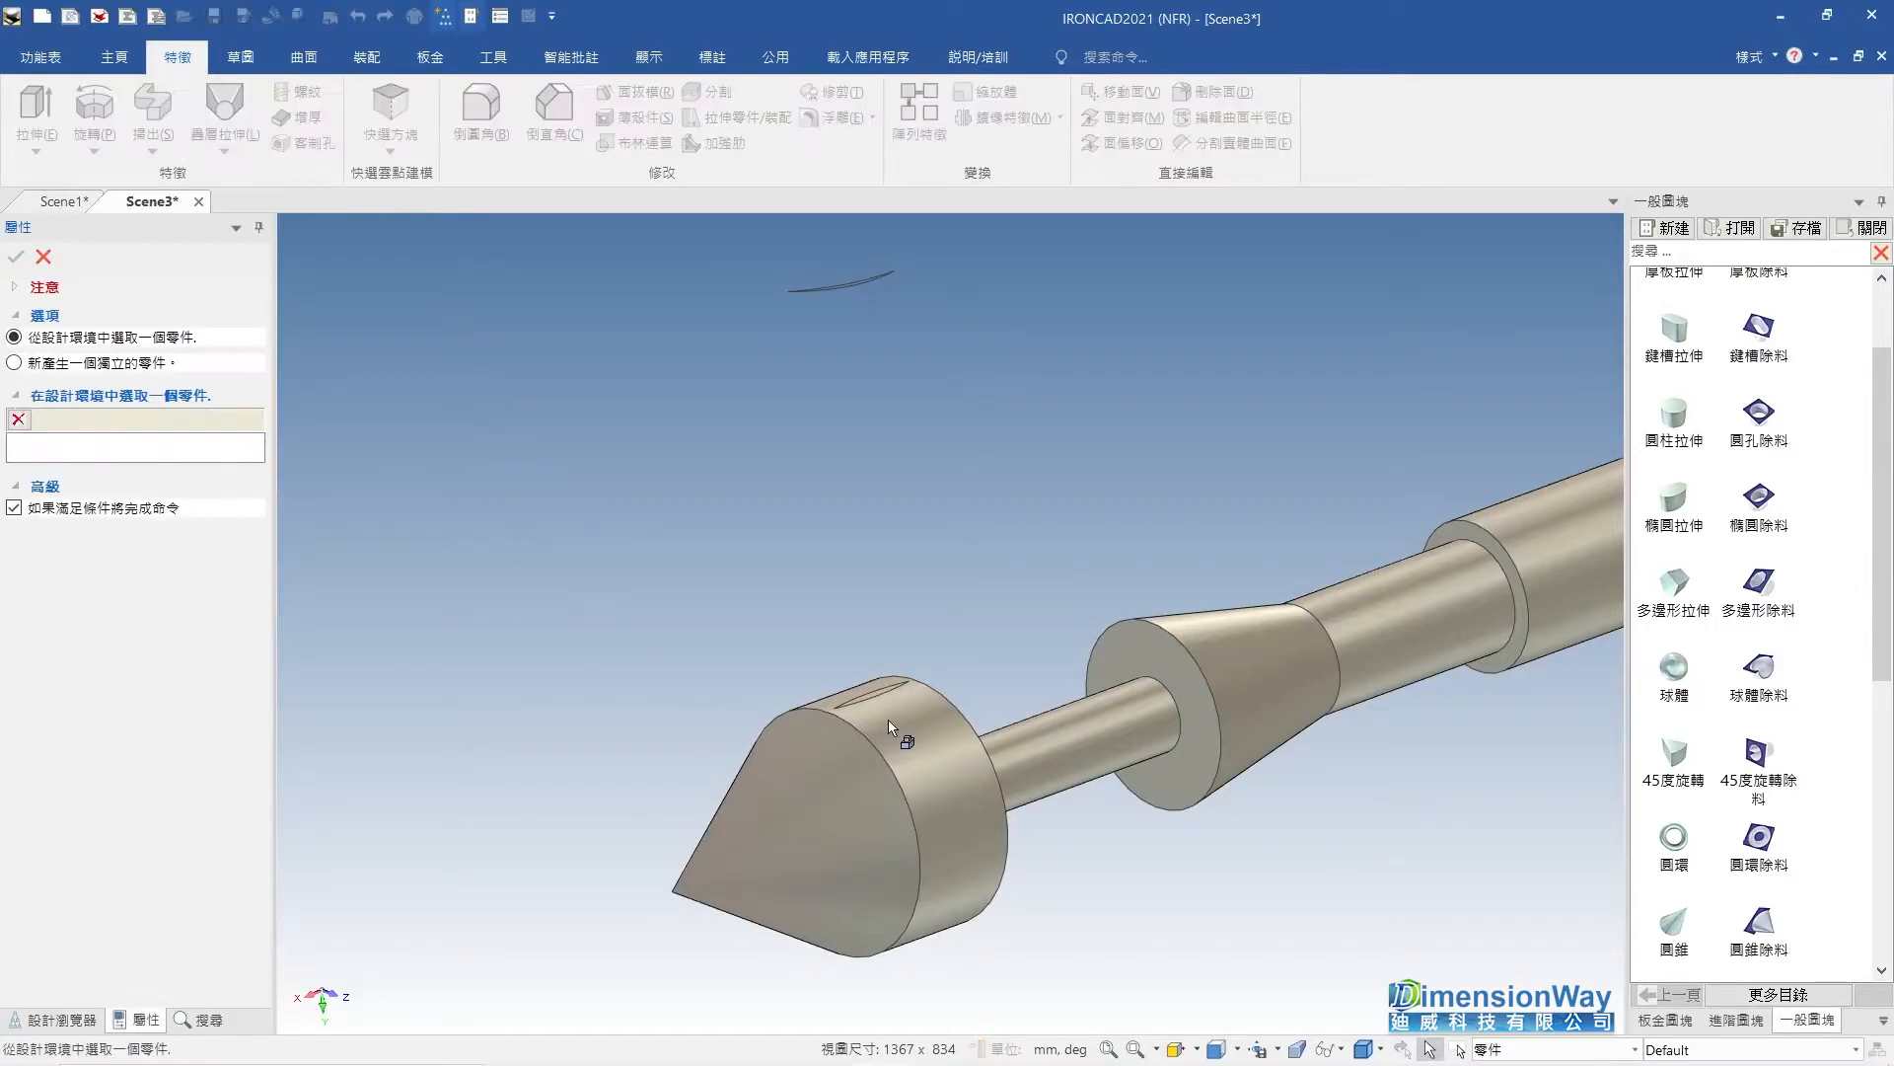
pyautogui.click(819, 286)
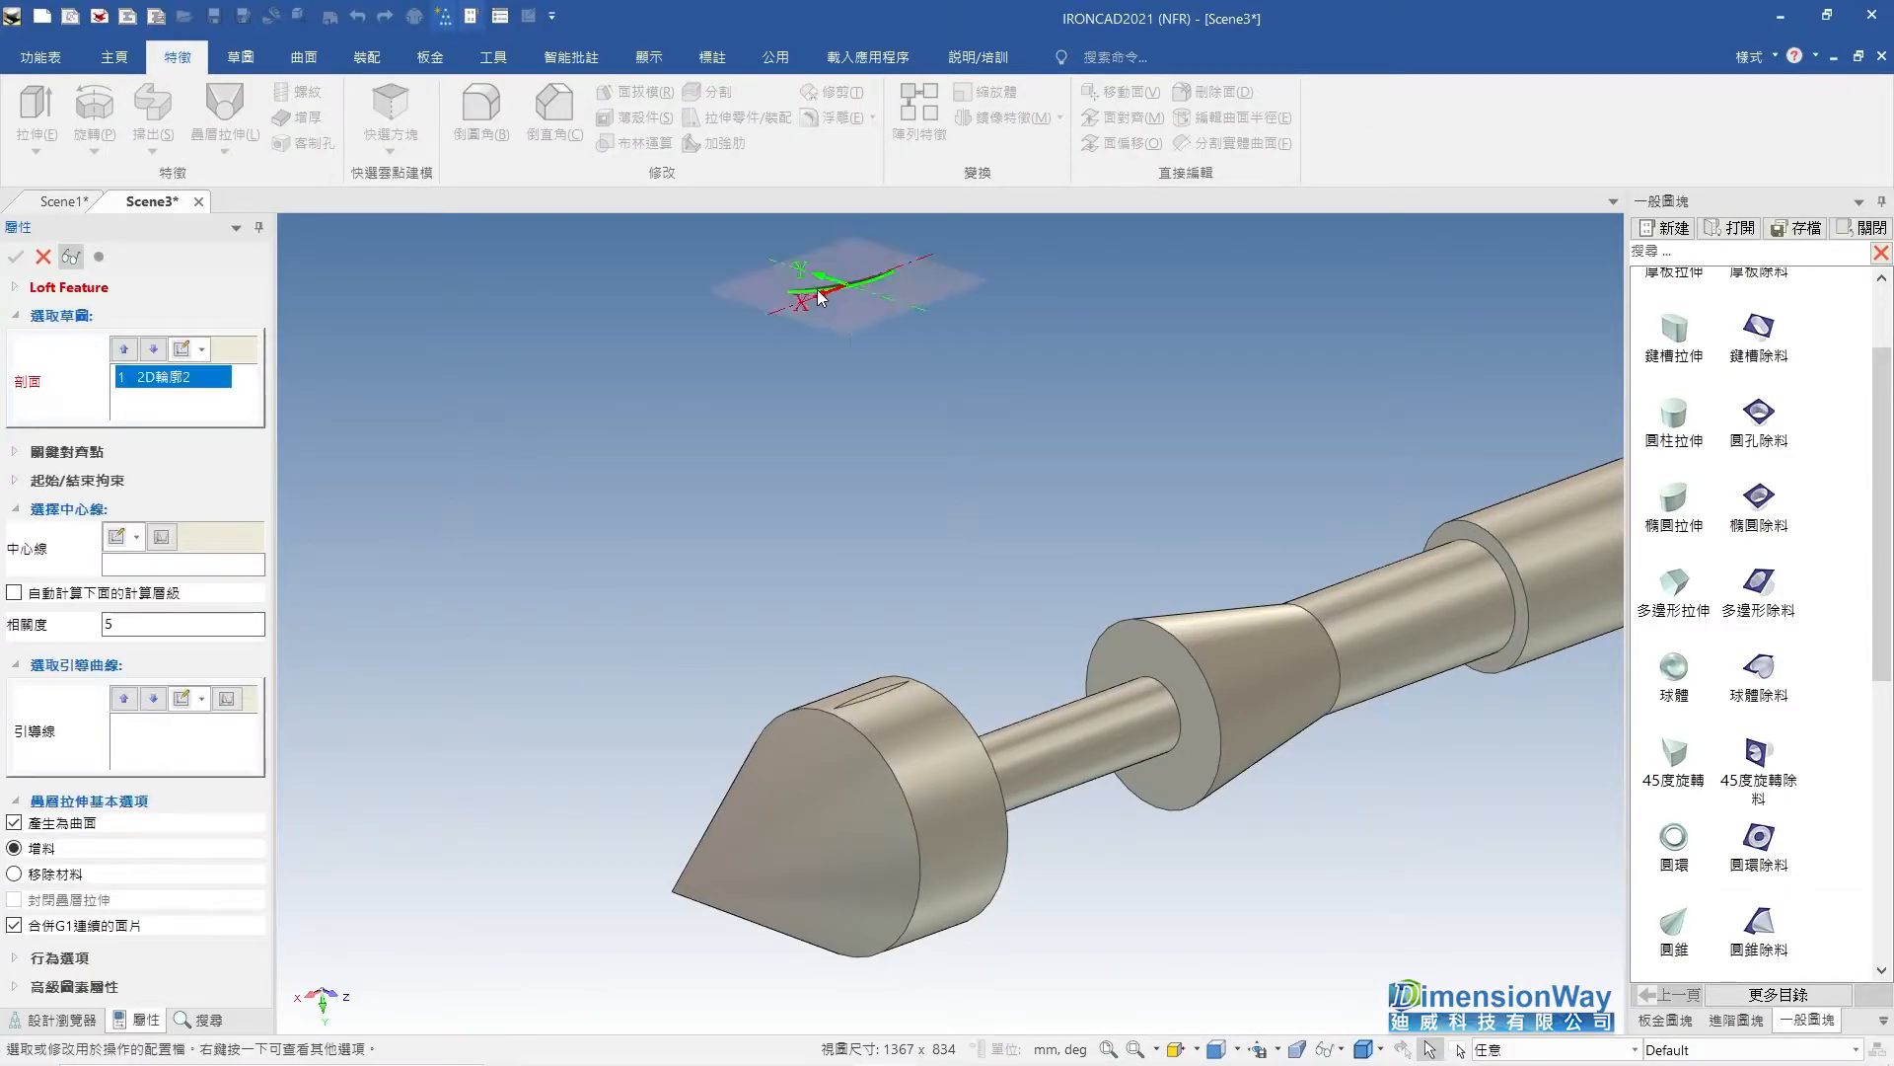
pyautogui.click(874, 694)
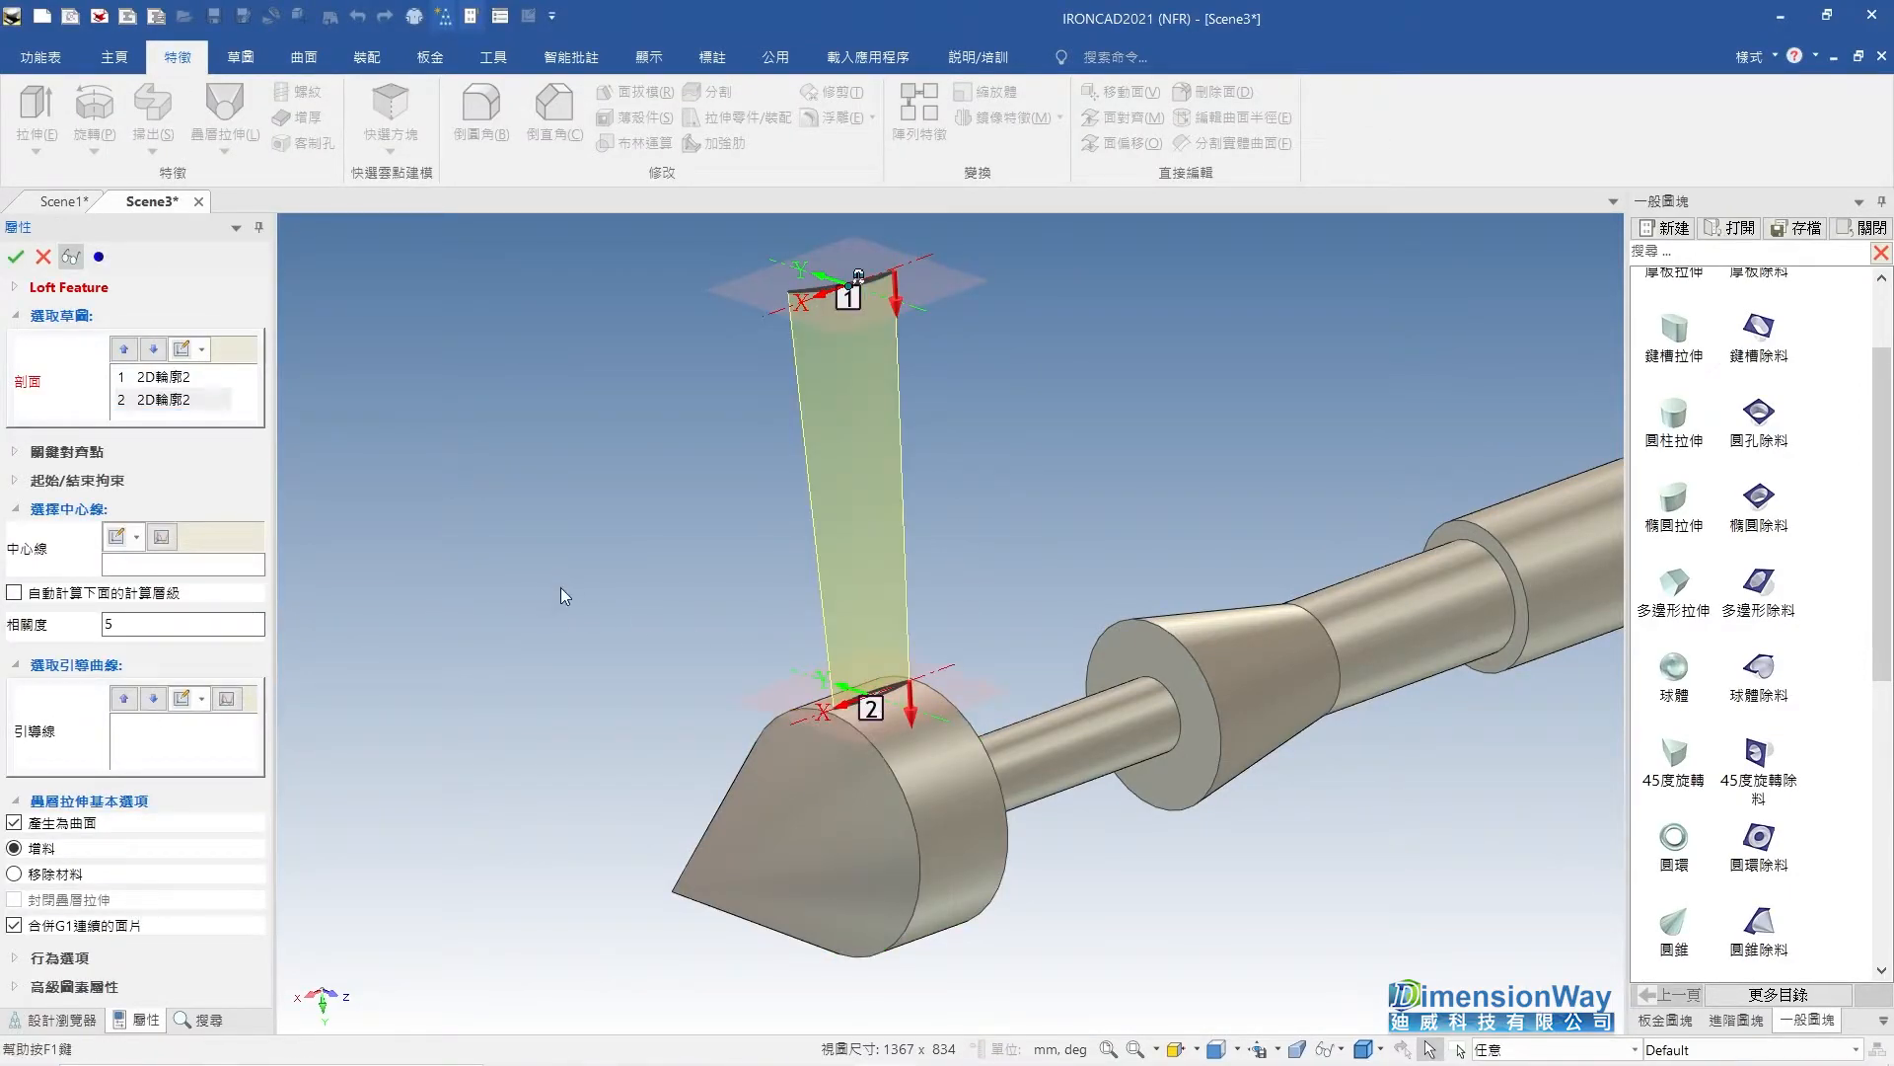
# Draw a 3D spline guide curve from the crescent's cone-side end through a middle point to the lens profile's cone-side end.
pyautogui.click(228, 698)
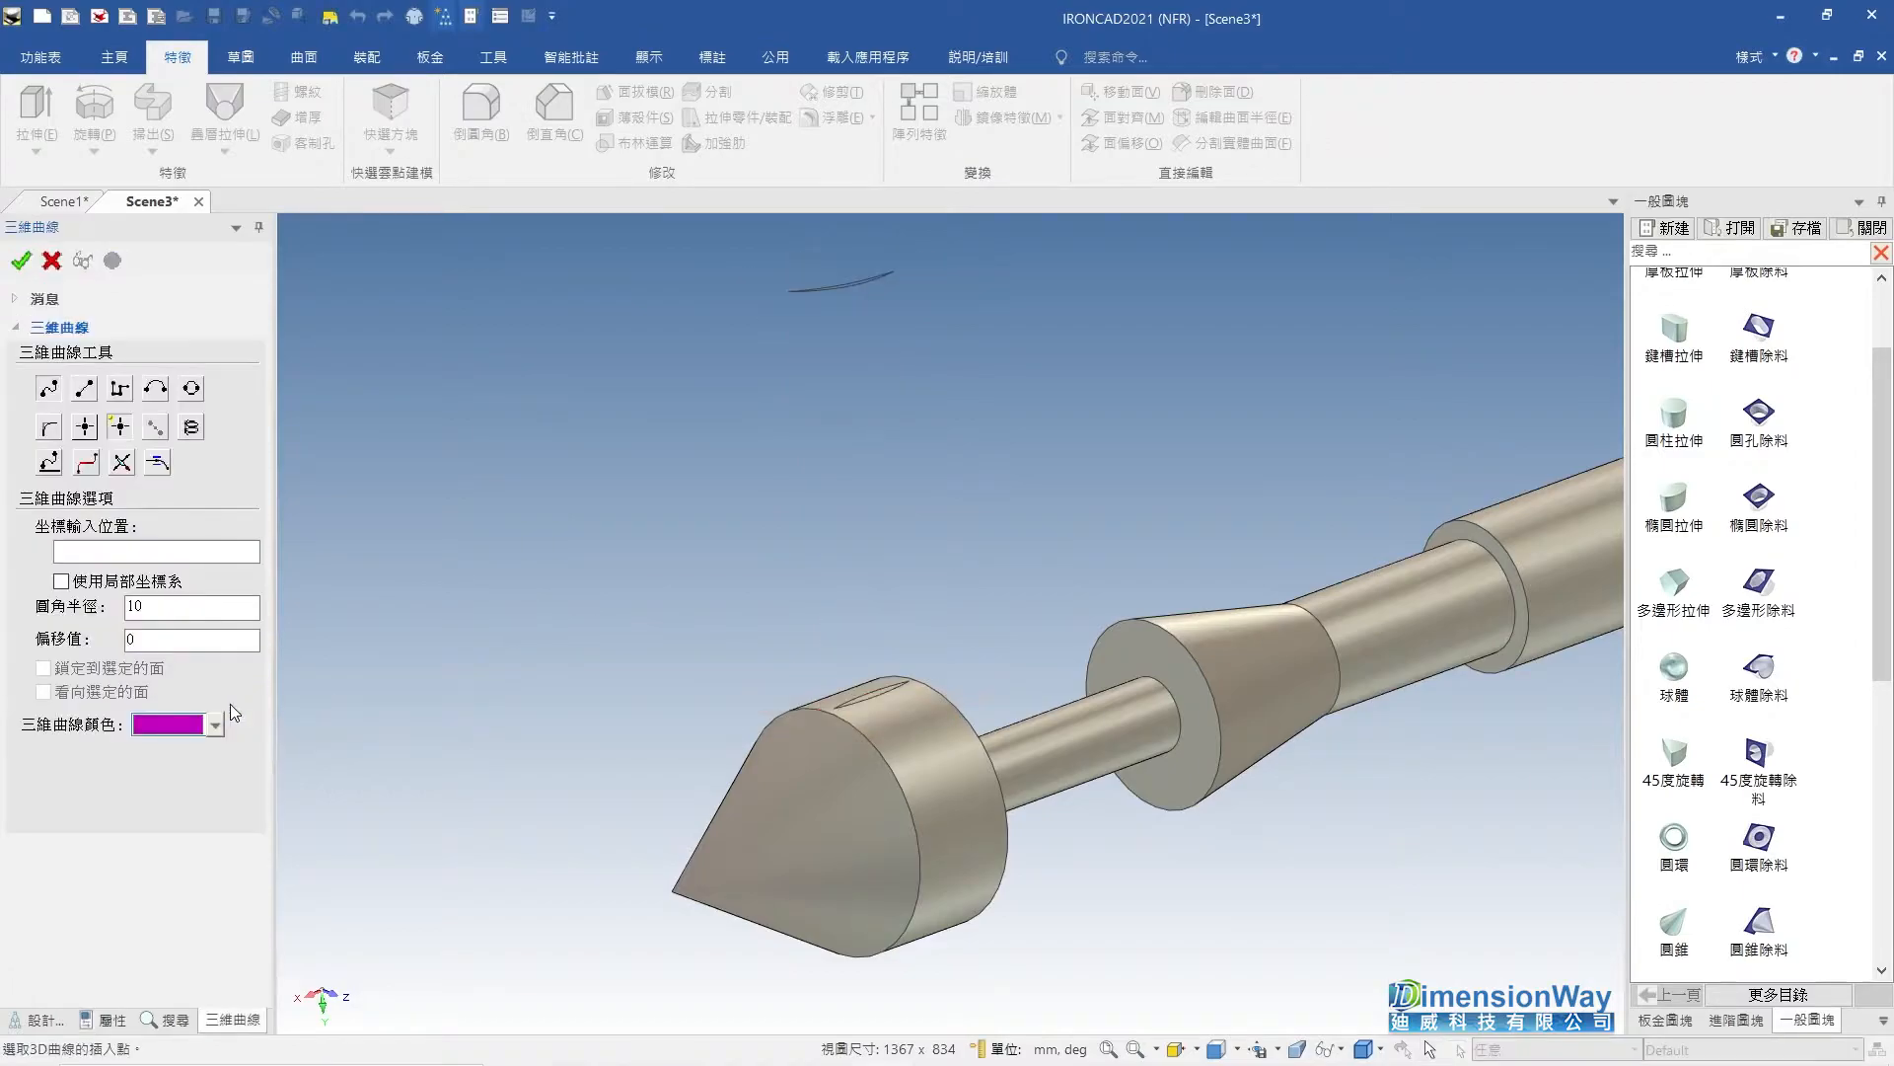
pyautogui.click(788, 291)
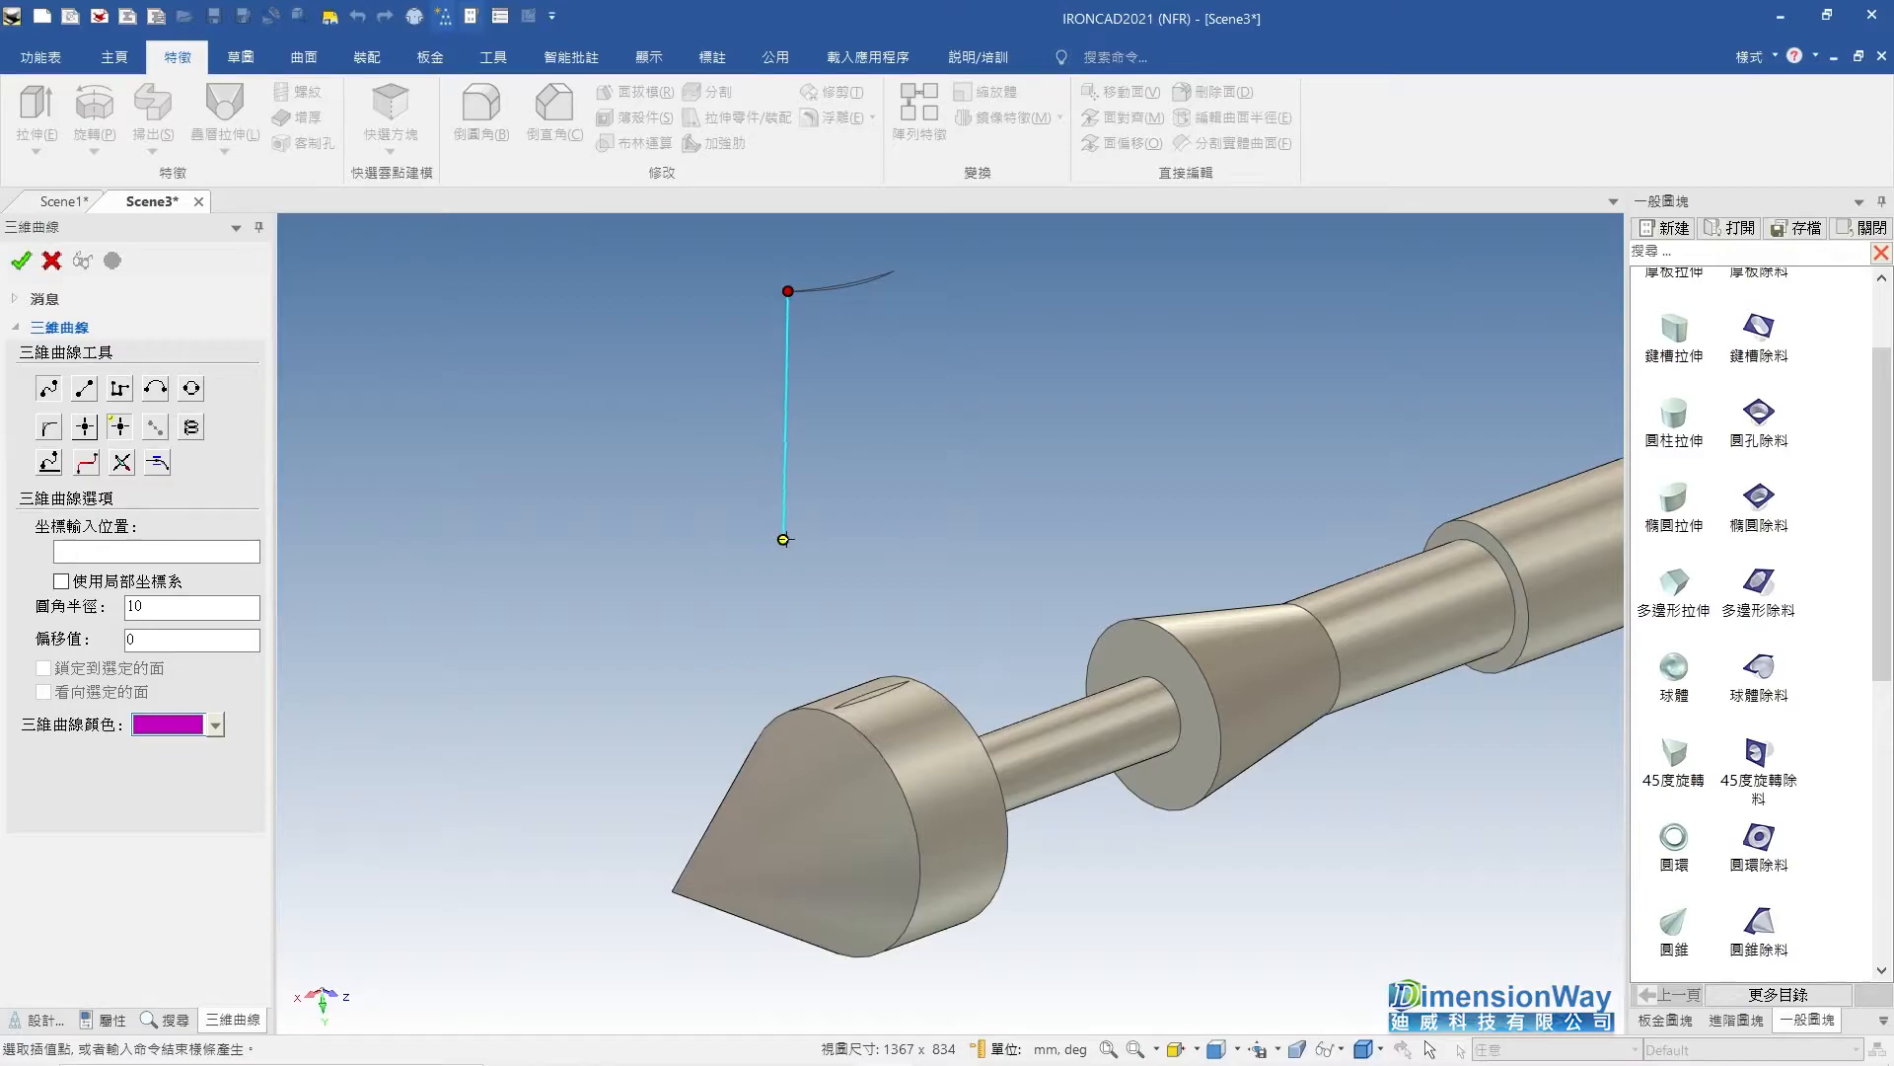
pyautogui.scroll(5, 917, 657)
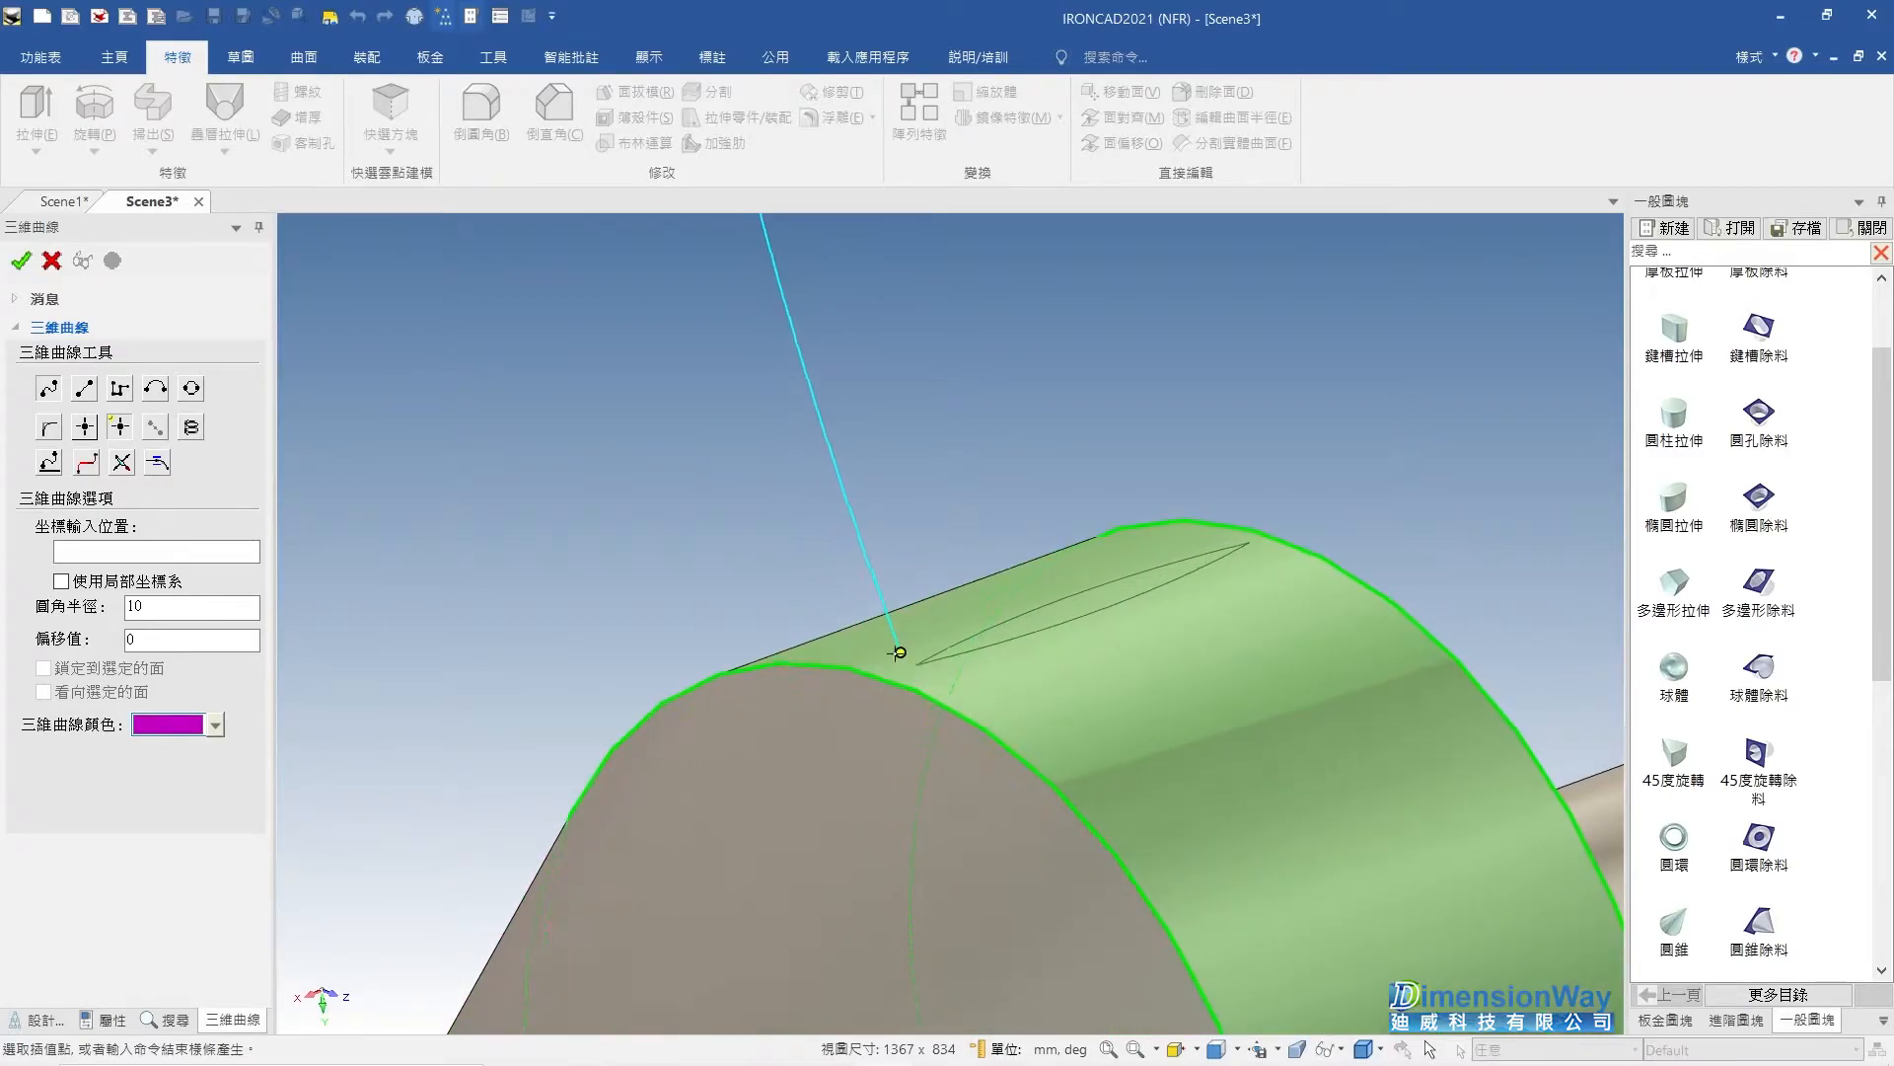
pyautogui.scroll(3, 925, 657)
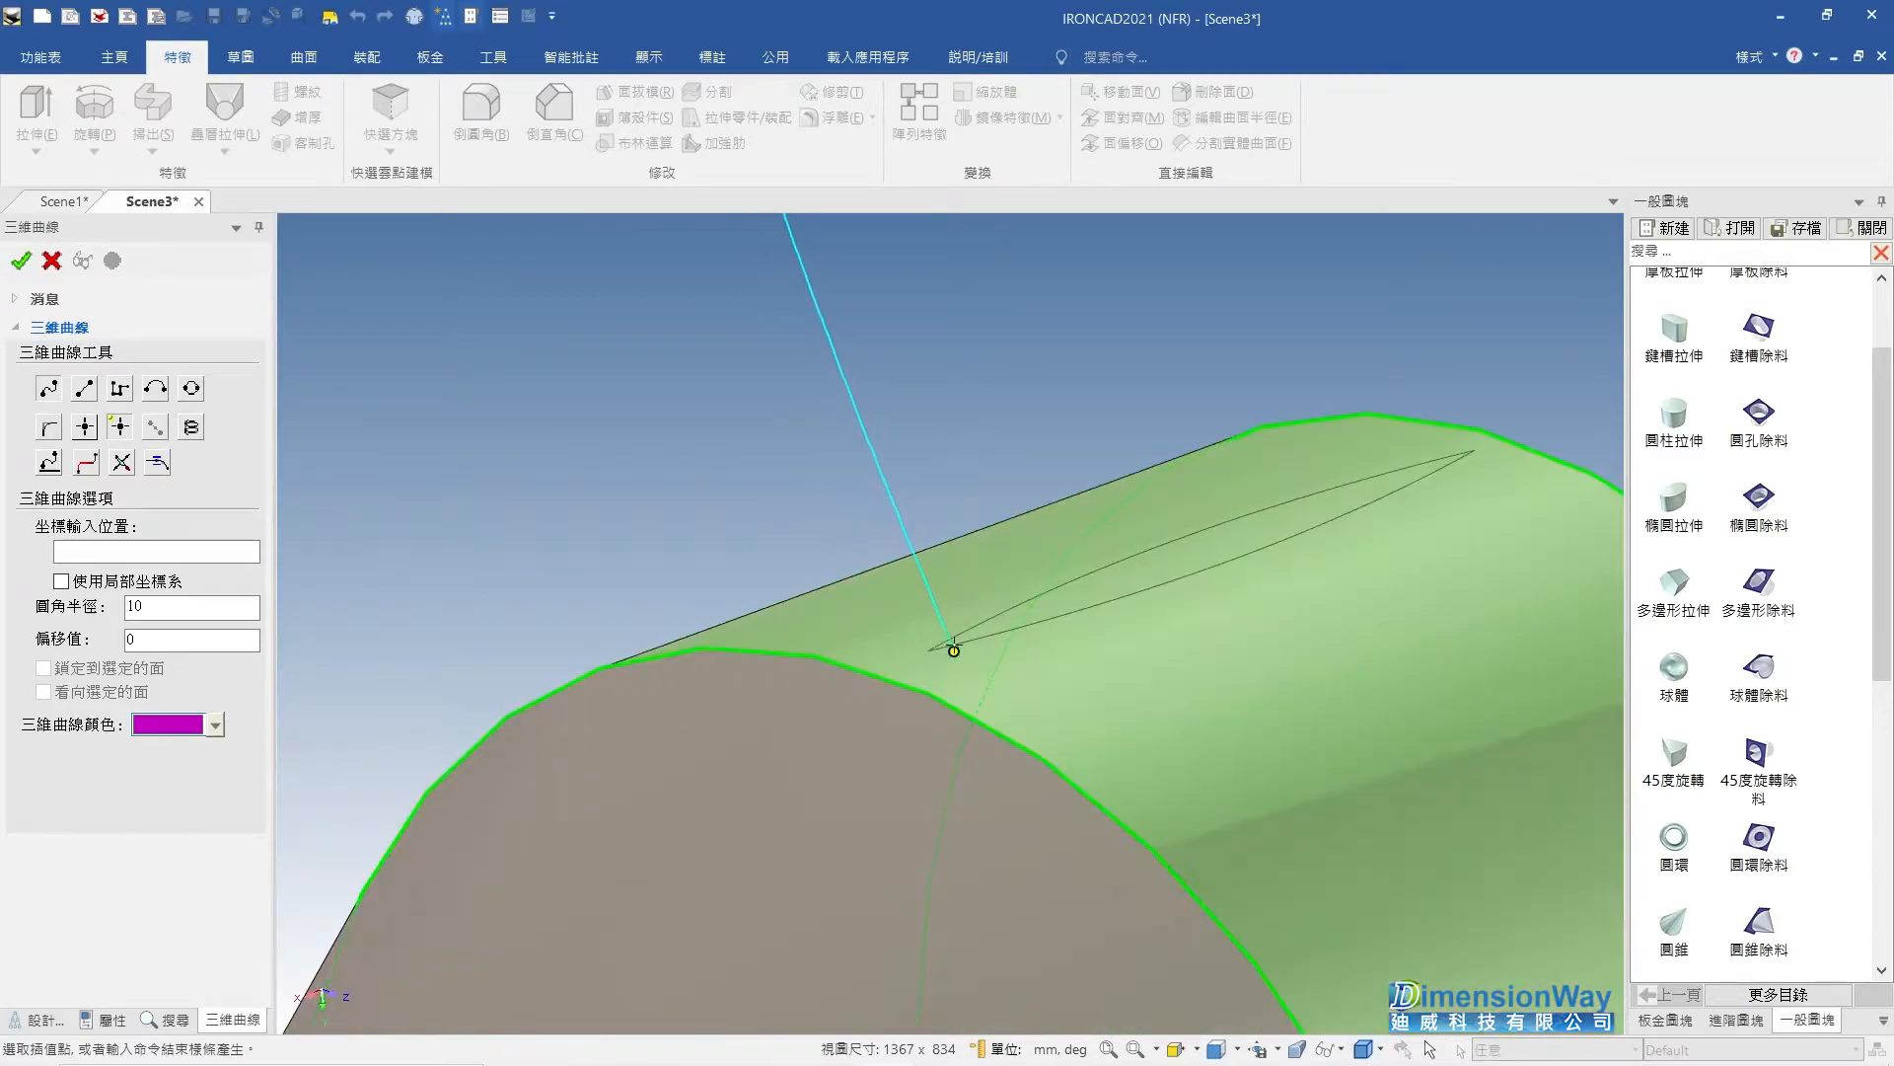
pyautogui.moveTo(947, 512); pyautogui.dragTo(921, 713, button='middle')
pyautogui.scroll(-6, 922, 712)
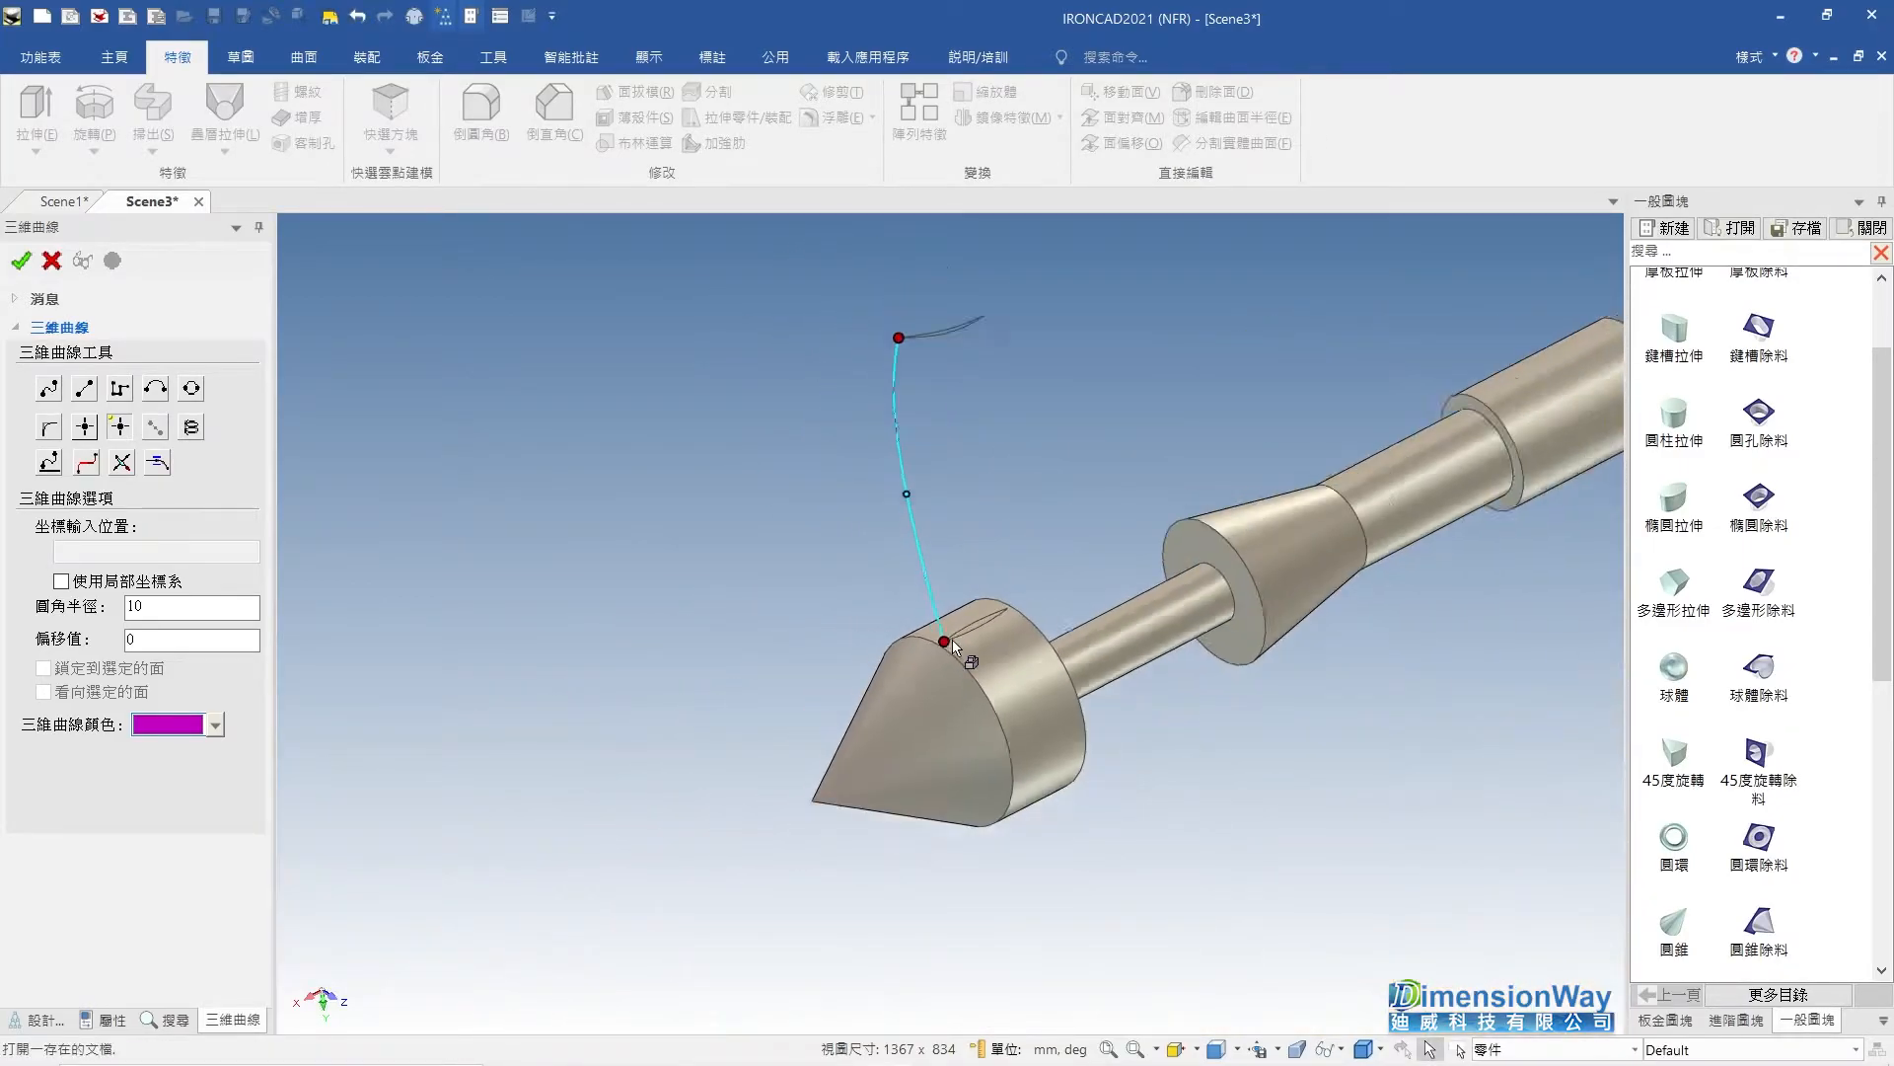
# Orient the TriBall on the cone-side guide curve's middle point toward the curve's upper endpoint.
pyautogui.click(899, 598)
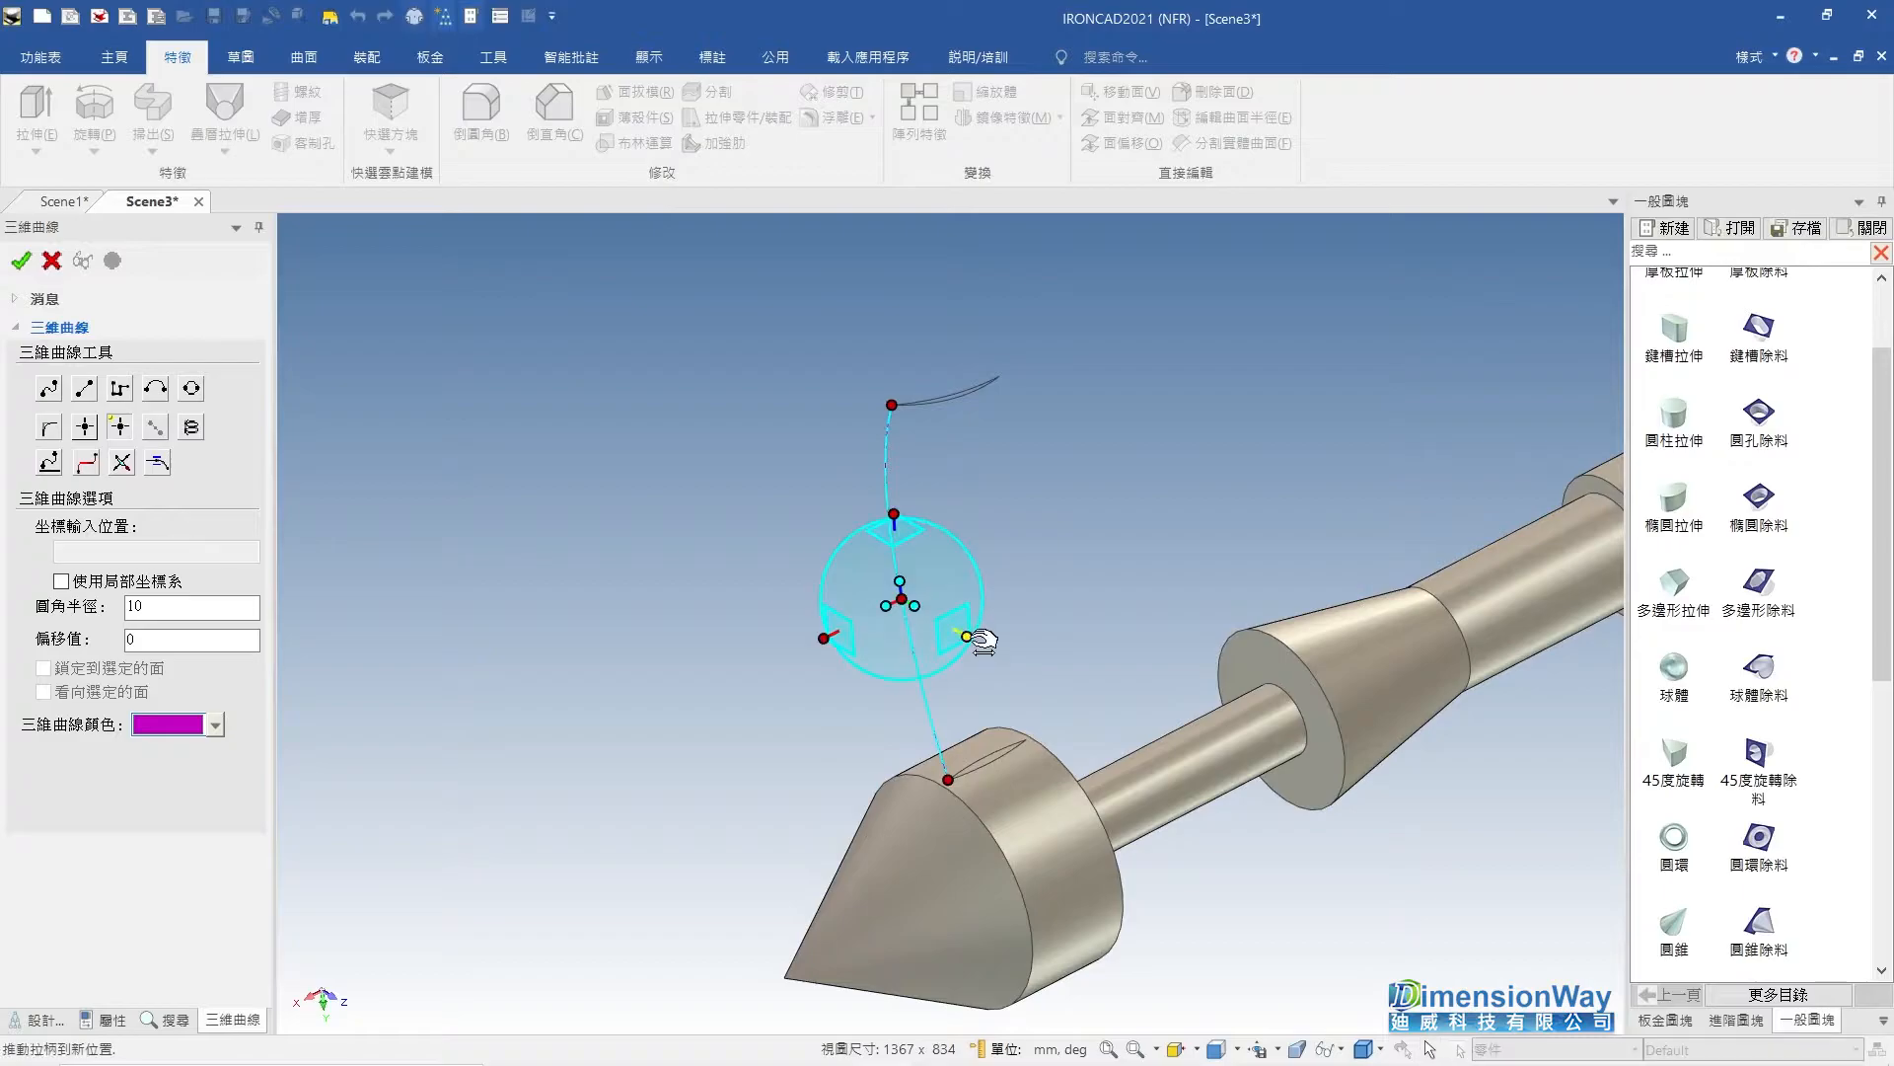
pyautogui.rightClick(902, 598)
pyautogui.click(952, 708)
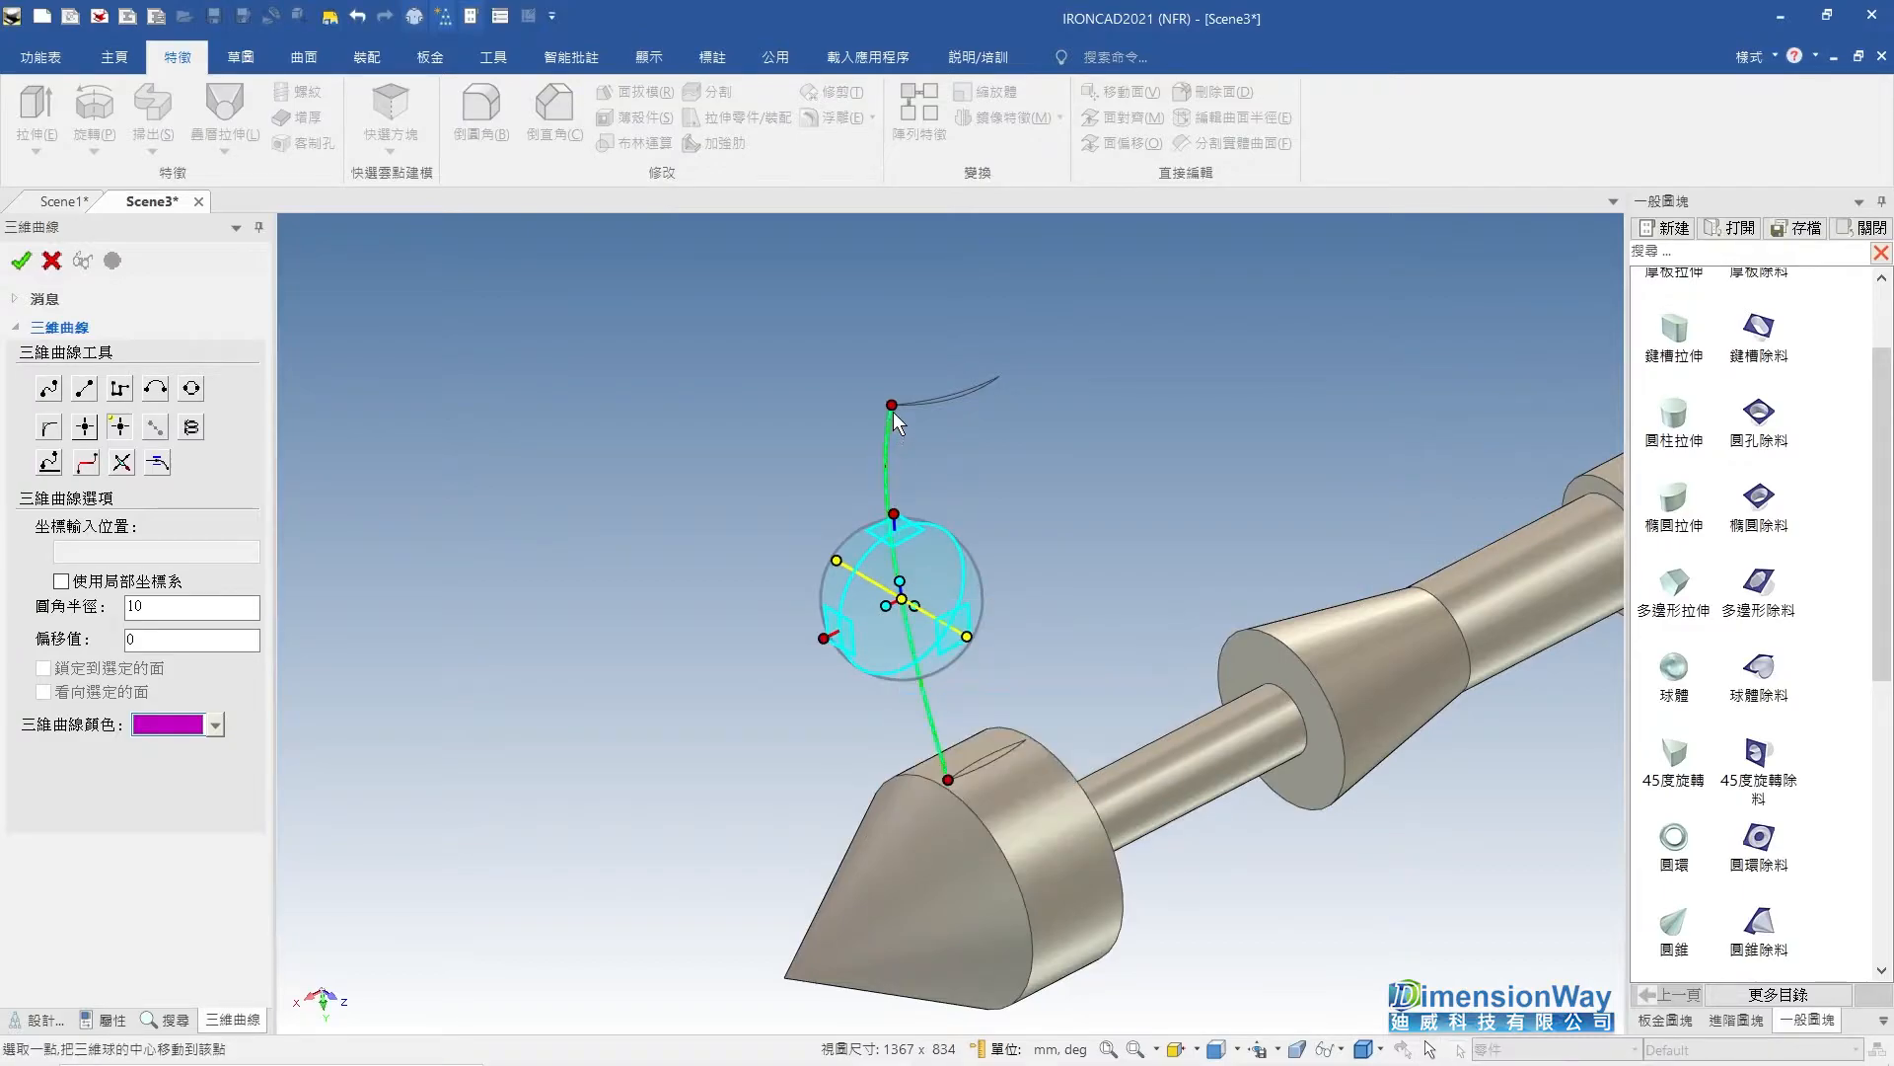
pyautogui.click(892, 406)
pyautogui.rightClick(972, 632)
pyautogui.click(1026, 736)
pyautogui.click(891, 406)
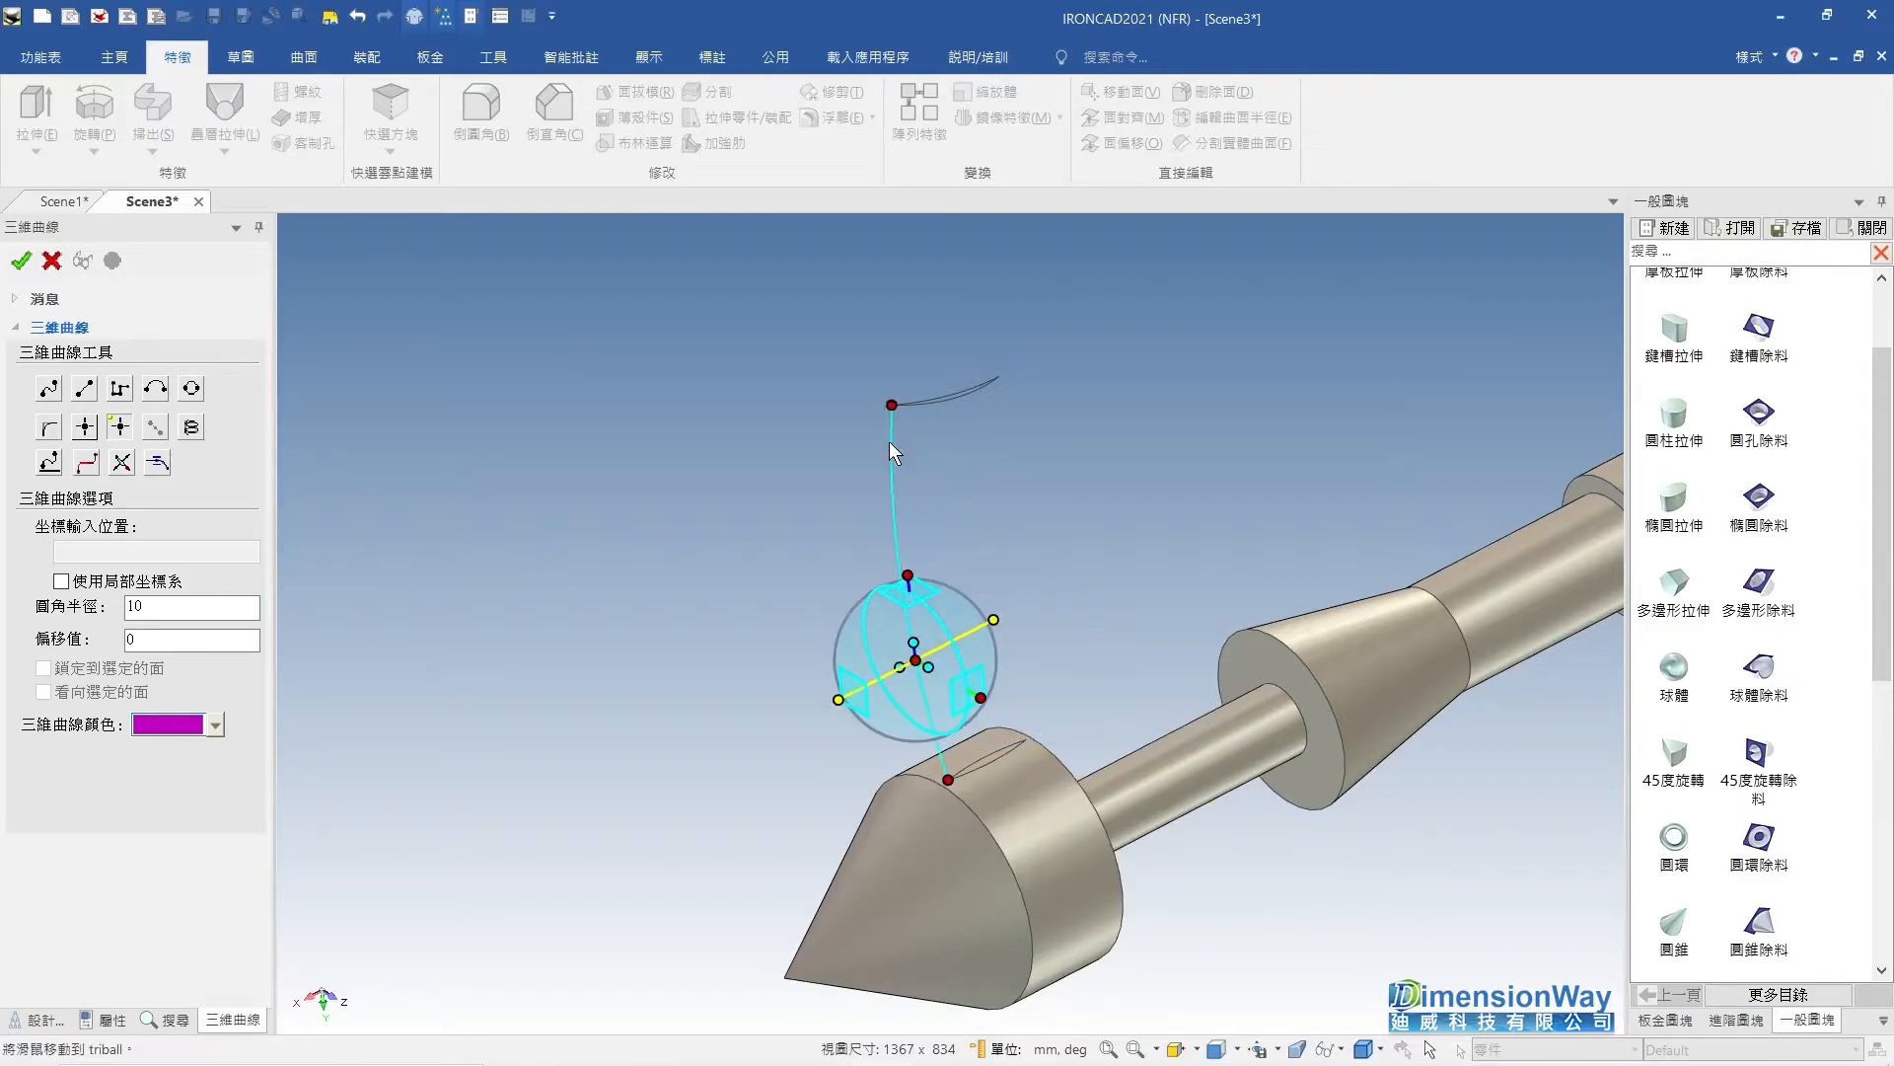
# Shift the middle point to bow the curve out on the cone side and accept it as the loft's first guide curve.
pyautogui.moveTo(910, 577); pyautogui.dragTo(903, 525)
pyautogui.moveTo(835, 649); pyautogui.dragTo(818, 658)
pyautogui.click(1008, 632)
pyautogui.moveTo(851, 650); pyautogui.dragTo(842, 605, button='middle')
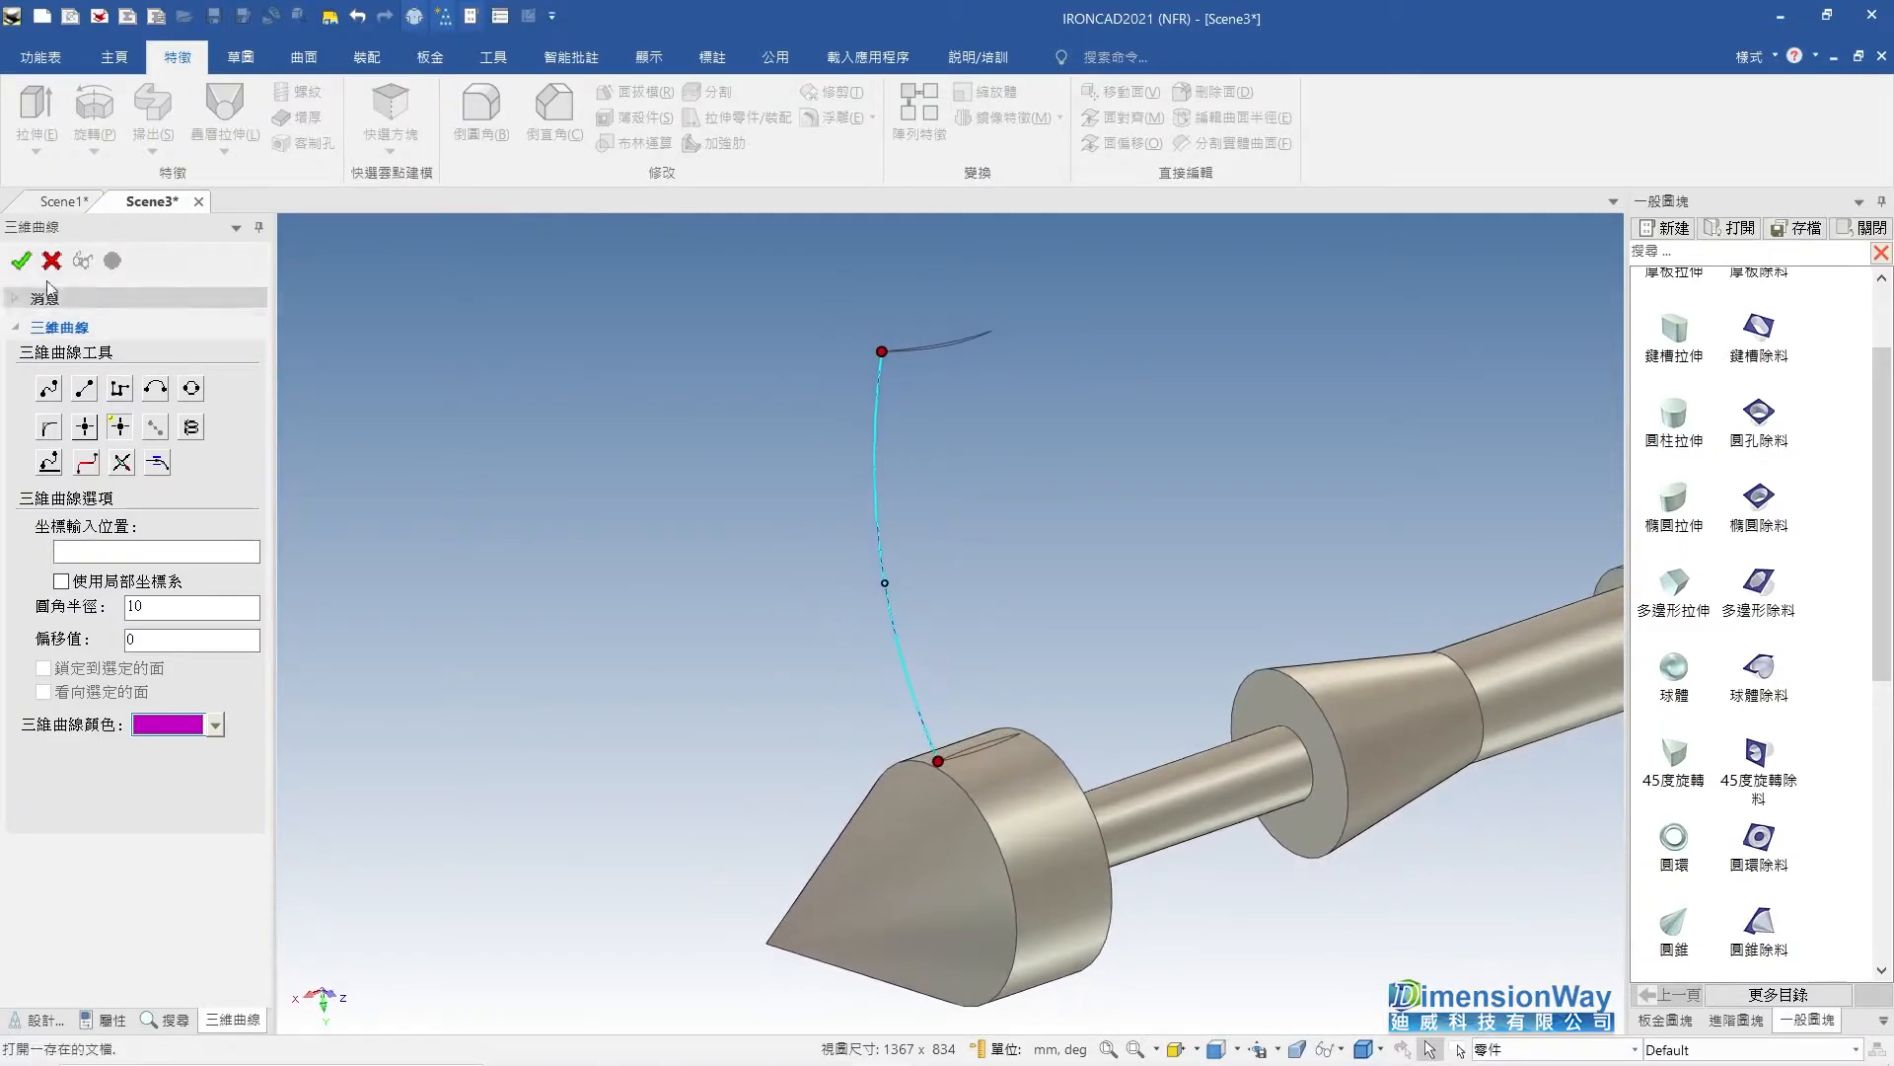
pyautogui.click(22, 262)
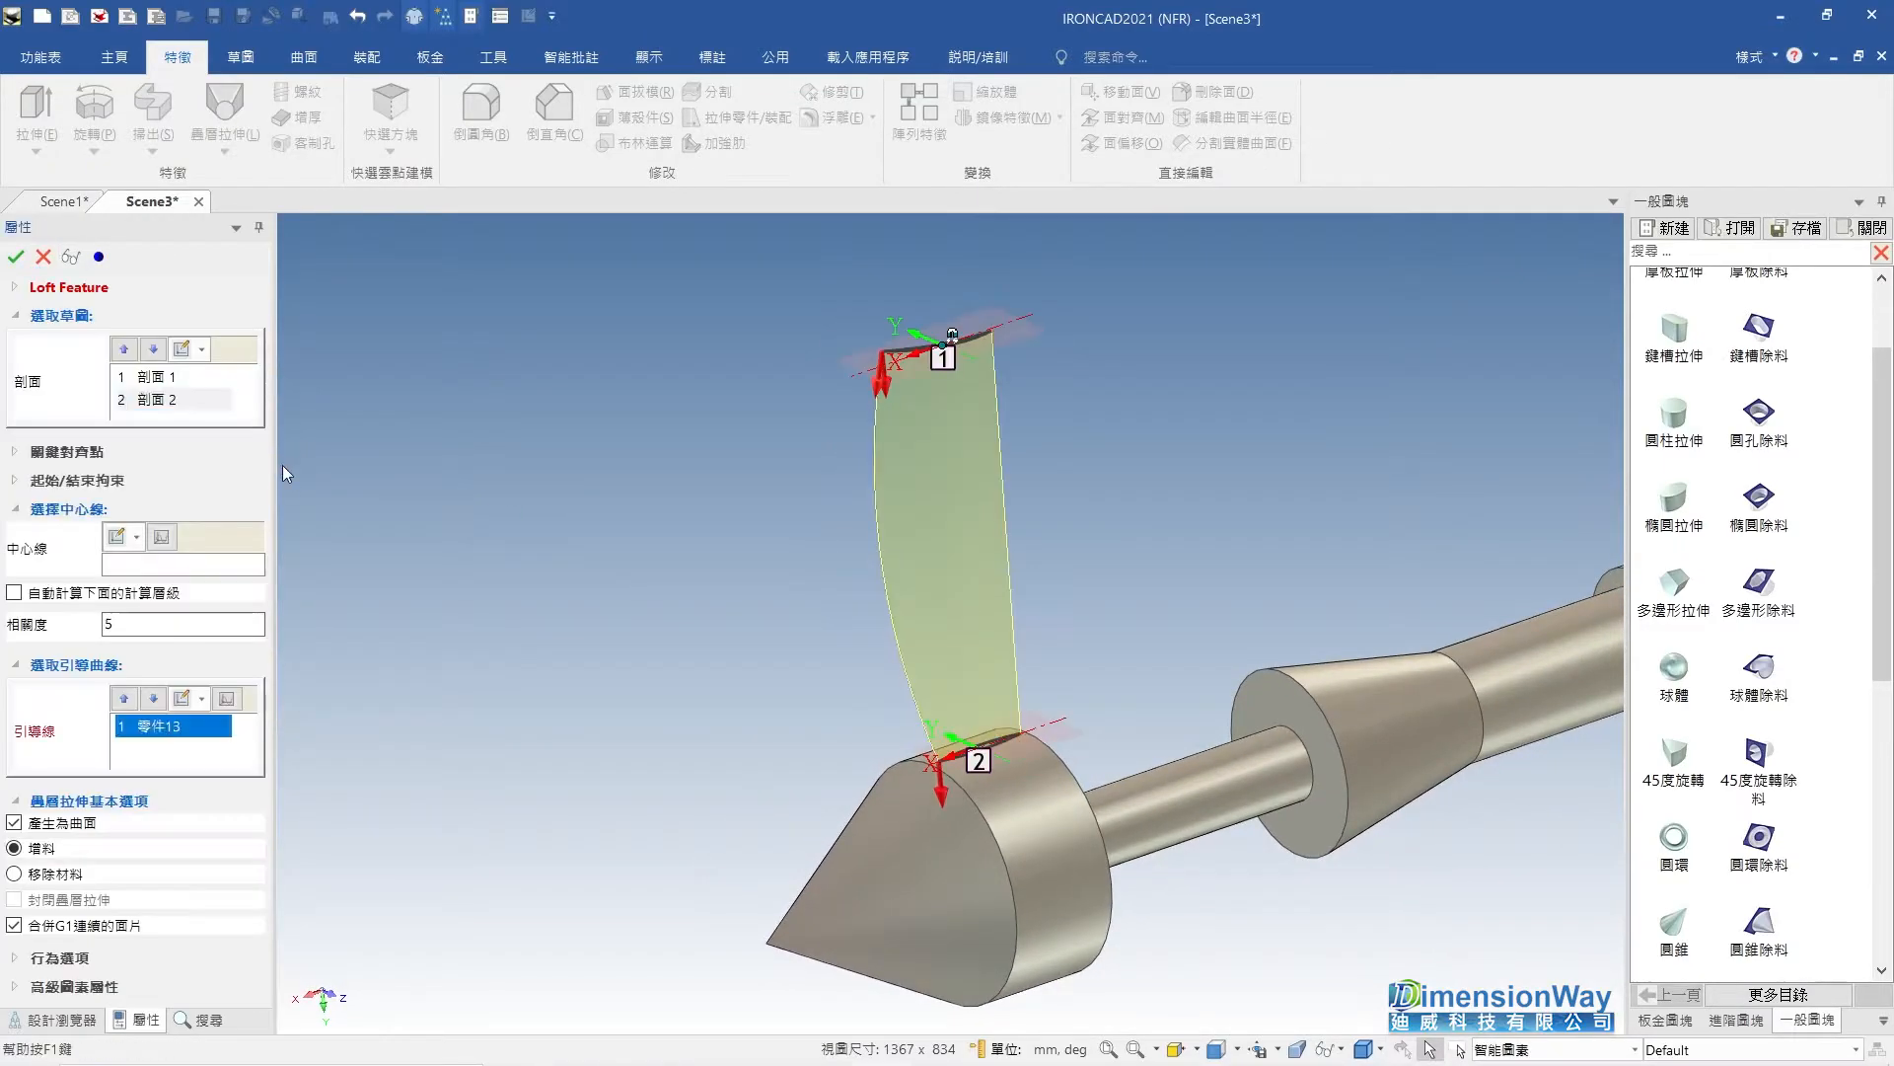
# Draw a second 3D spline guide curve between the shaft-side ends of the crescent and lens profiles, with one middle point.
pyautogui.moveTo(1040, 561); pyautogui.dragTo(835, 620, button='middle')
pyautogui.click(227, 698)
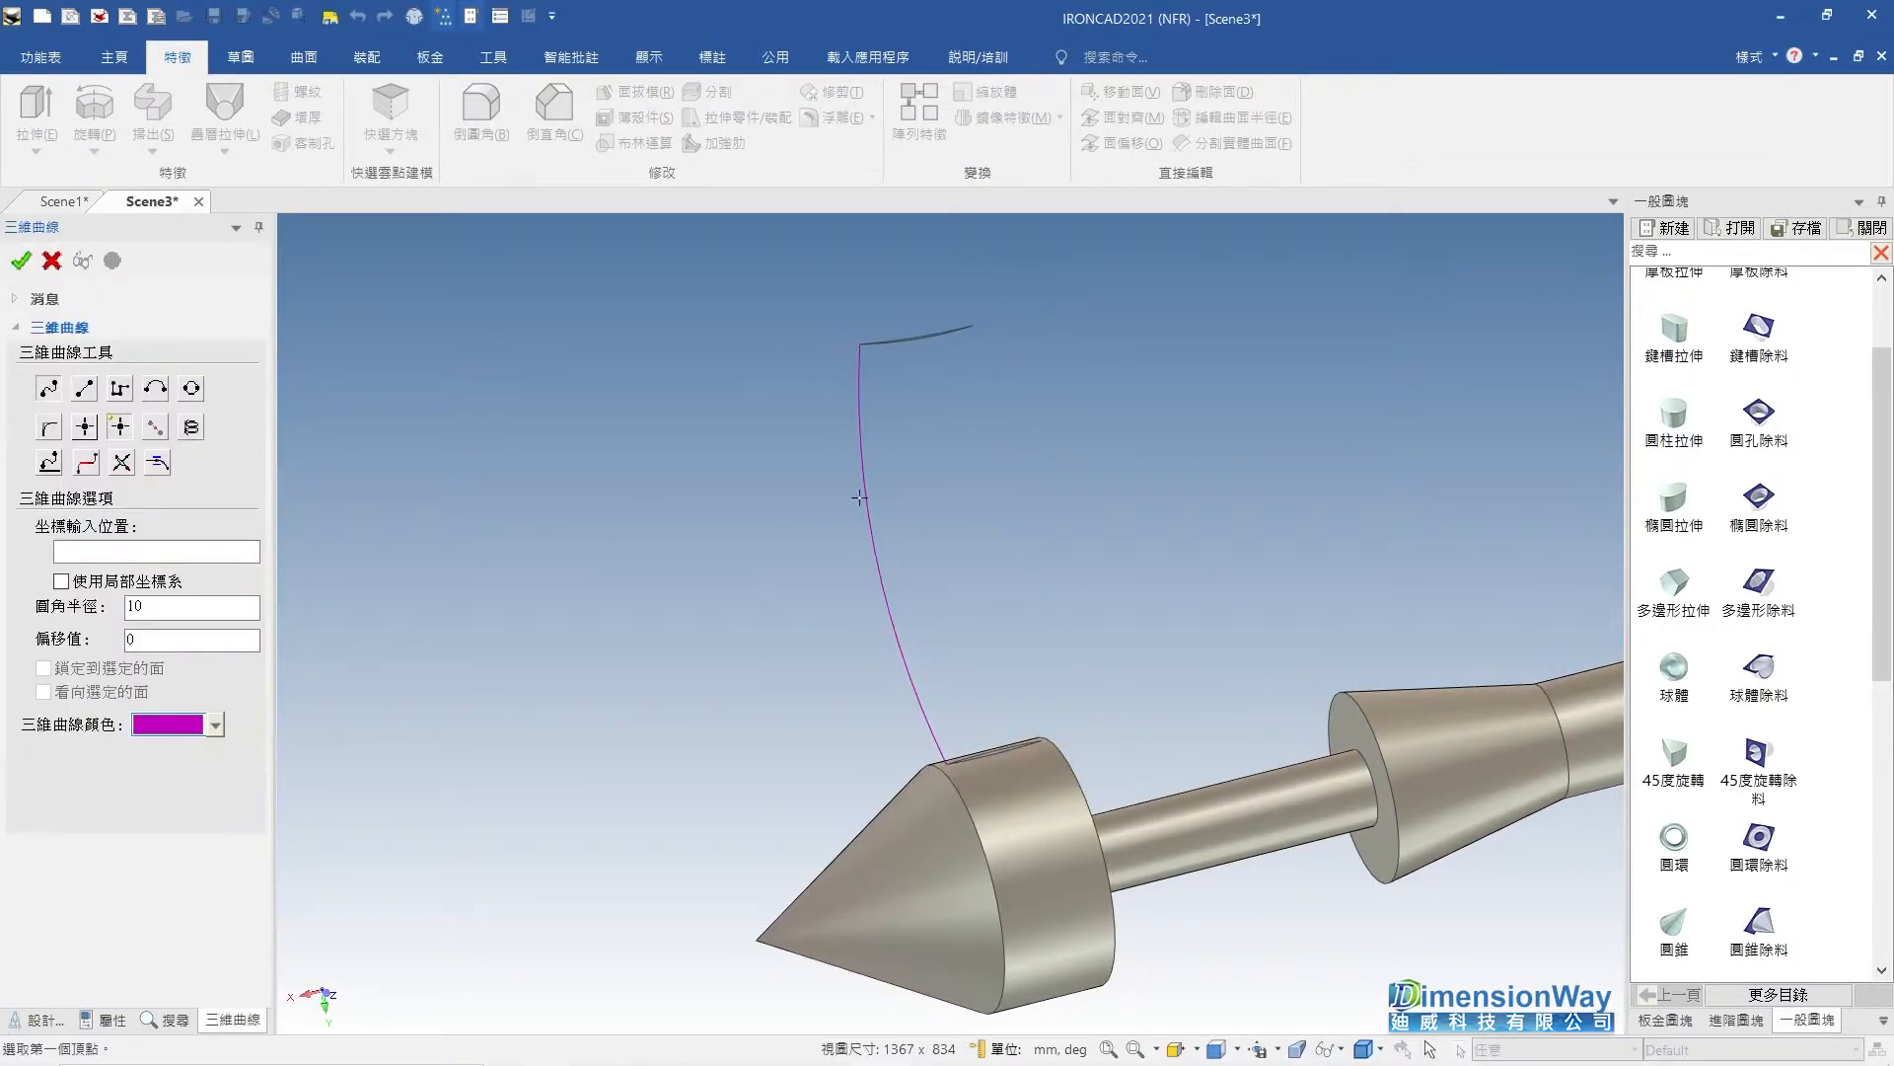
pyautogui.scroll(2, 928, 395)
pyautogui.click(987, 306)
pyautogui.click(1063, 559)
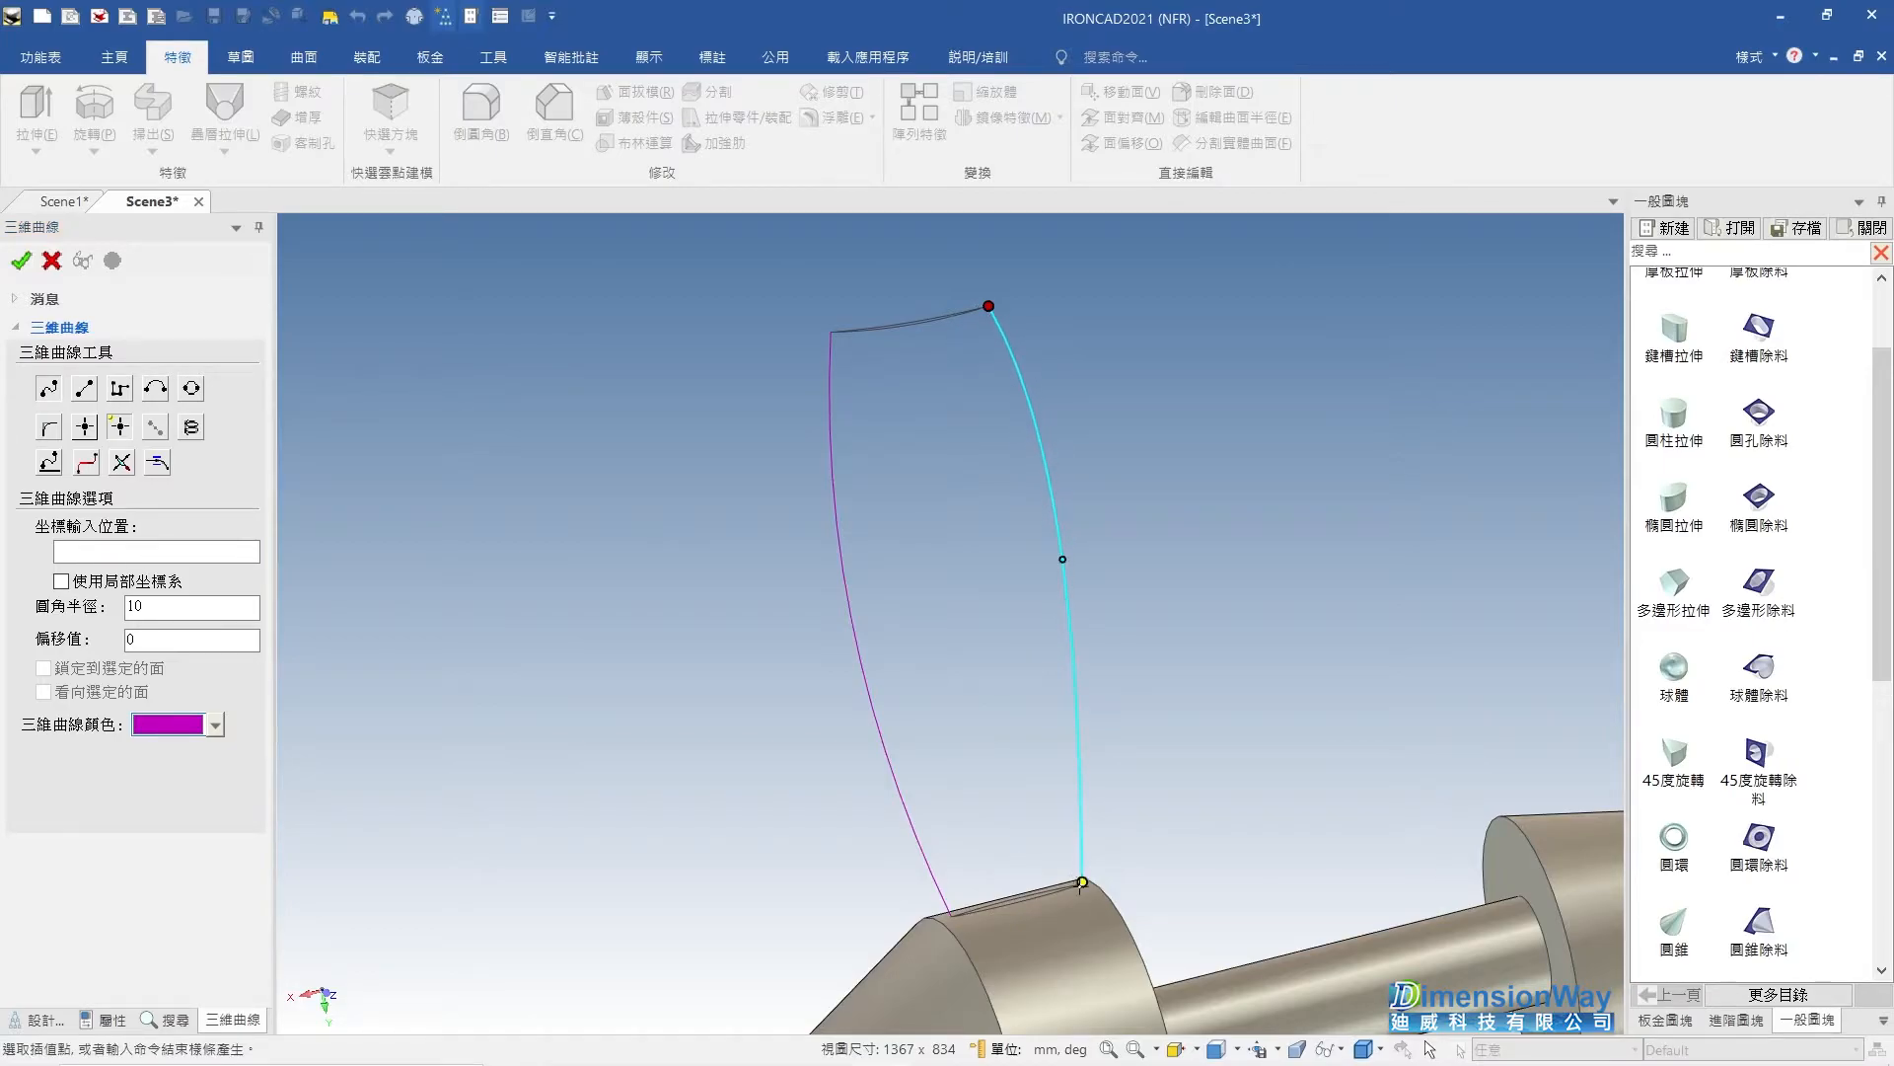
pyautogui.scroll(5, 1082, 881)
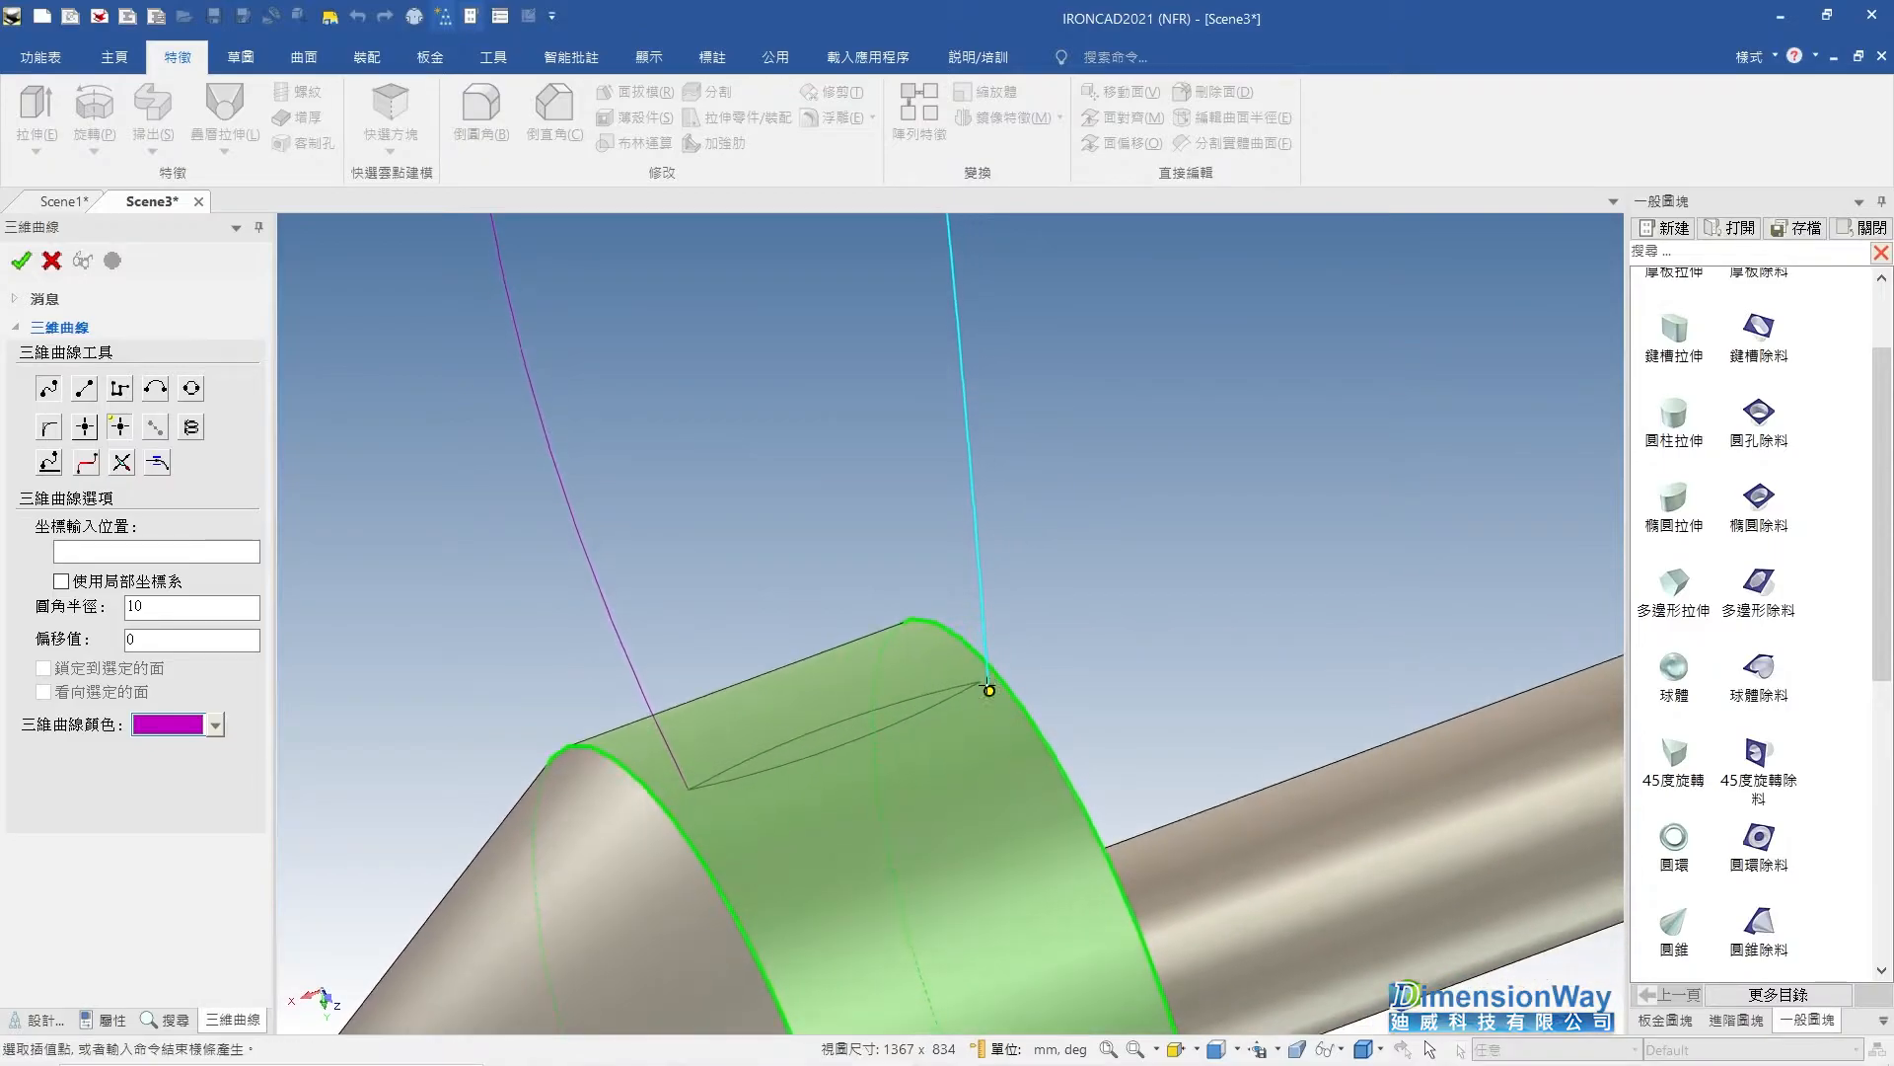
pyautogui.click(980, 680)
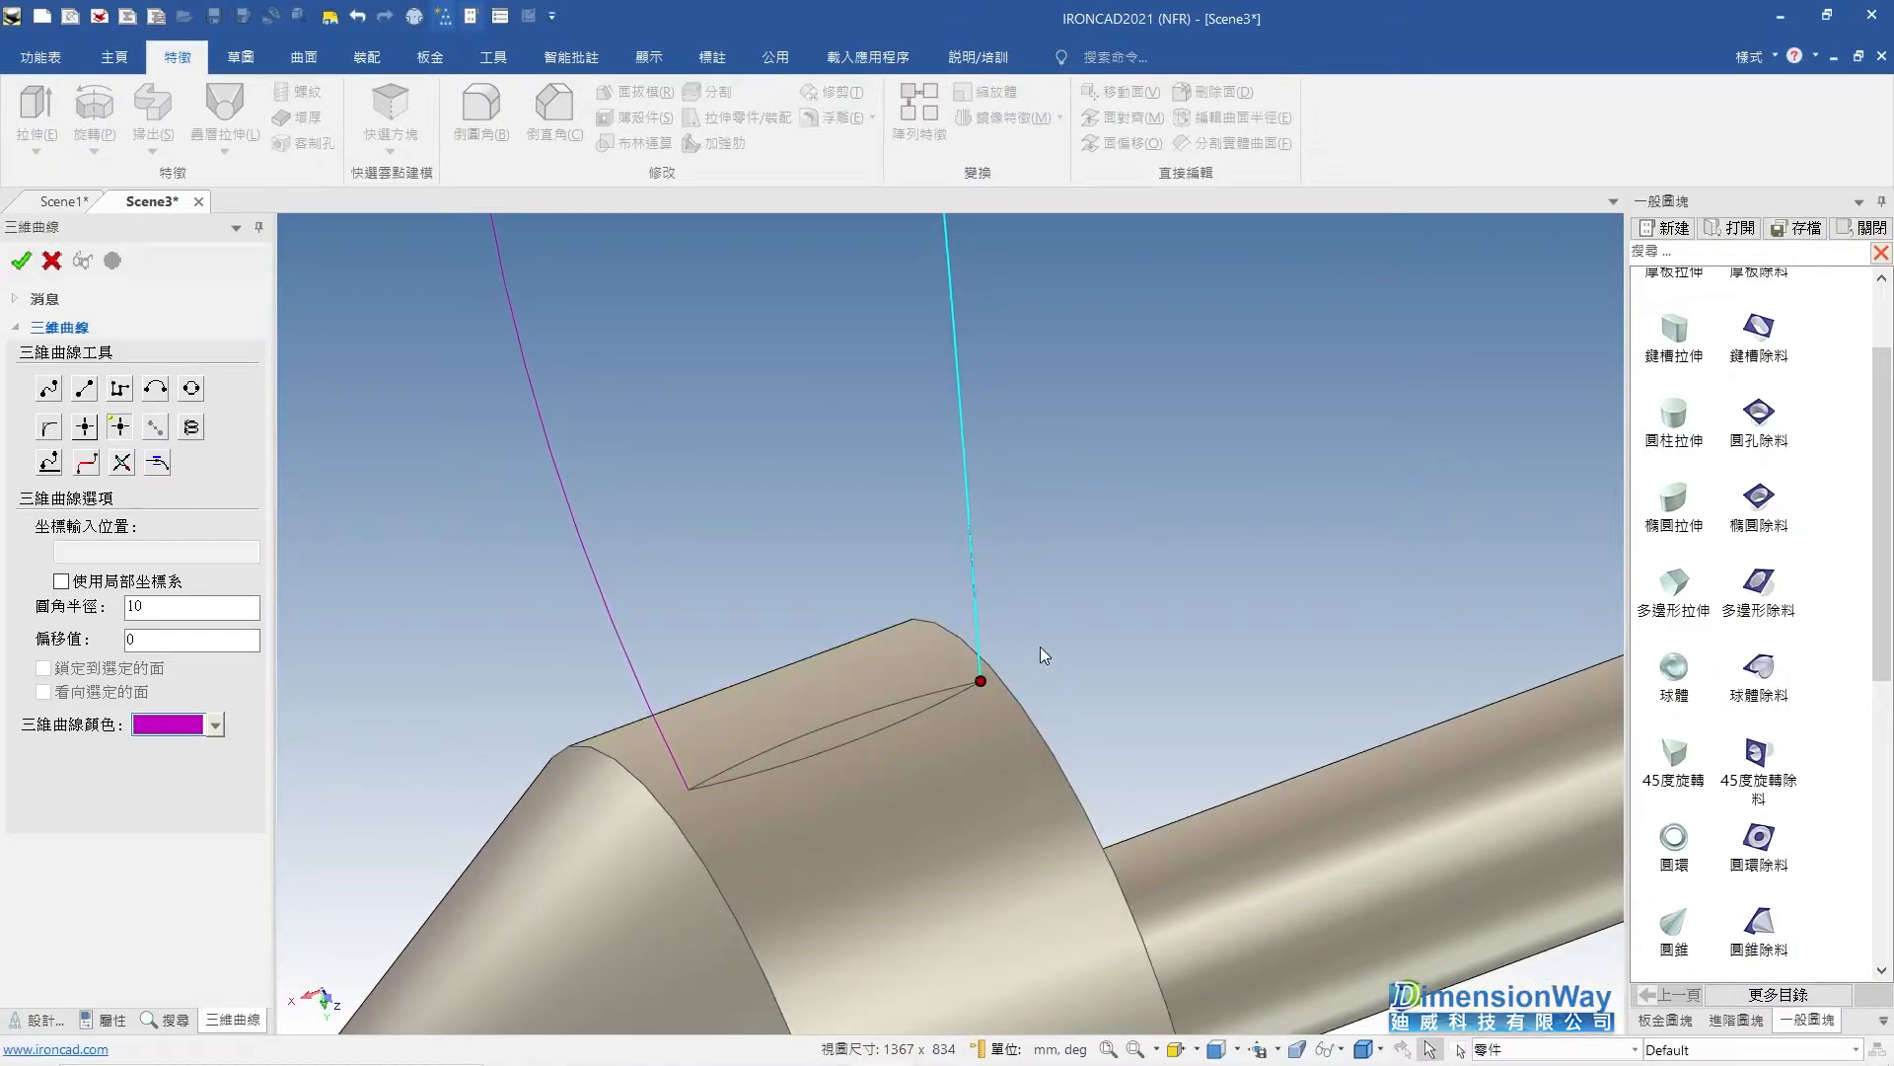
pyautogui.scroll(-5, 927, 607)
# Orient the TriBall on the shaft-side guide curve's middle point toward that curve's upper endpoint.
pyautogui.press('F10')
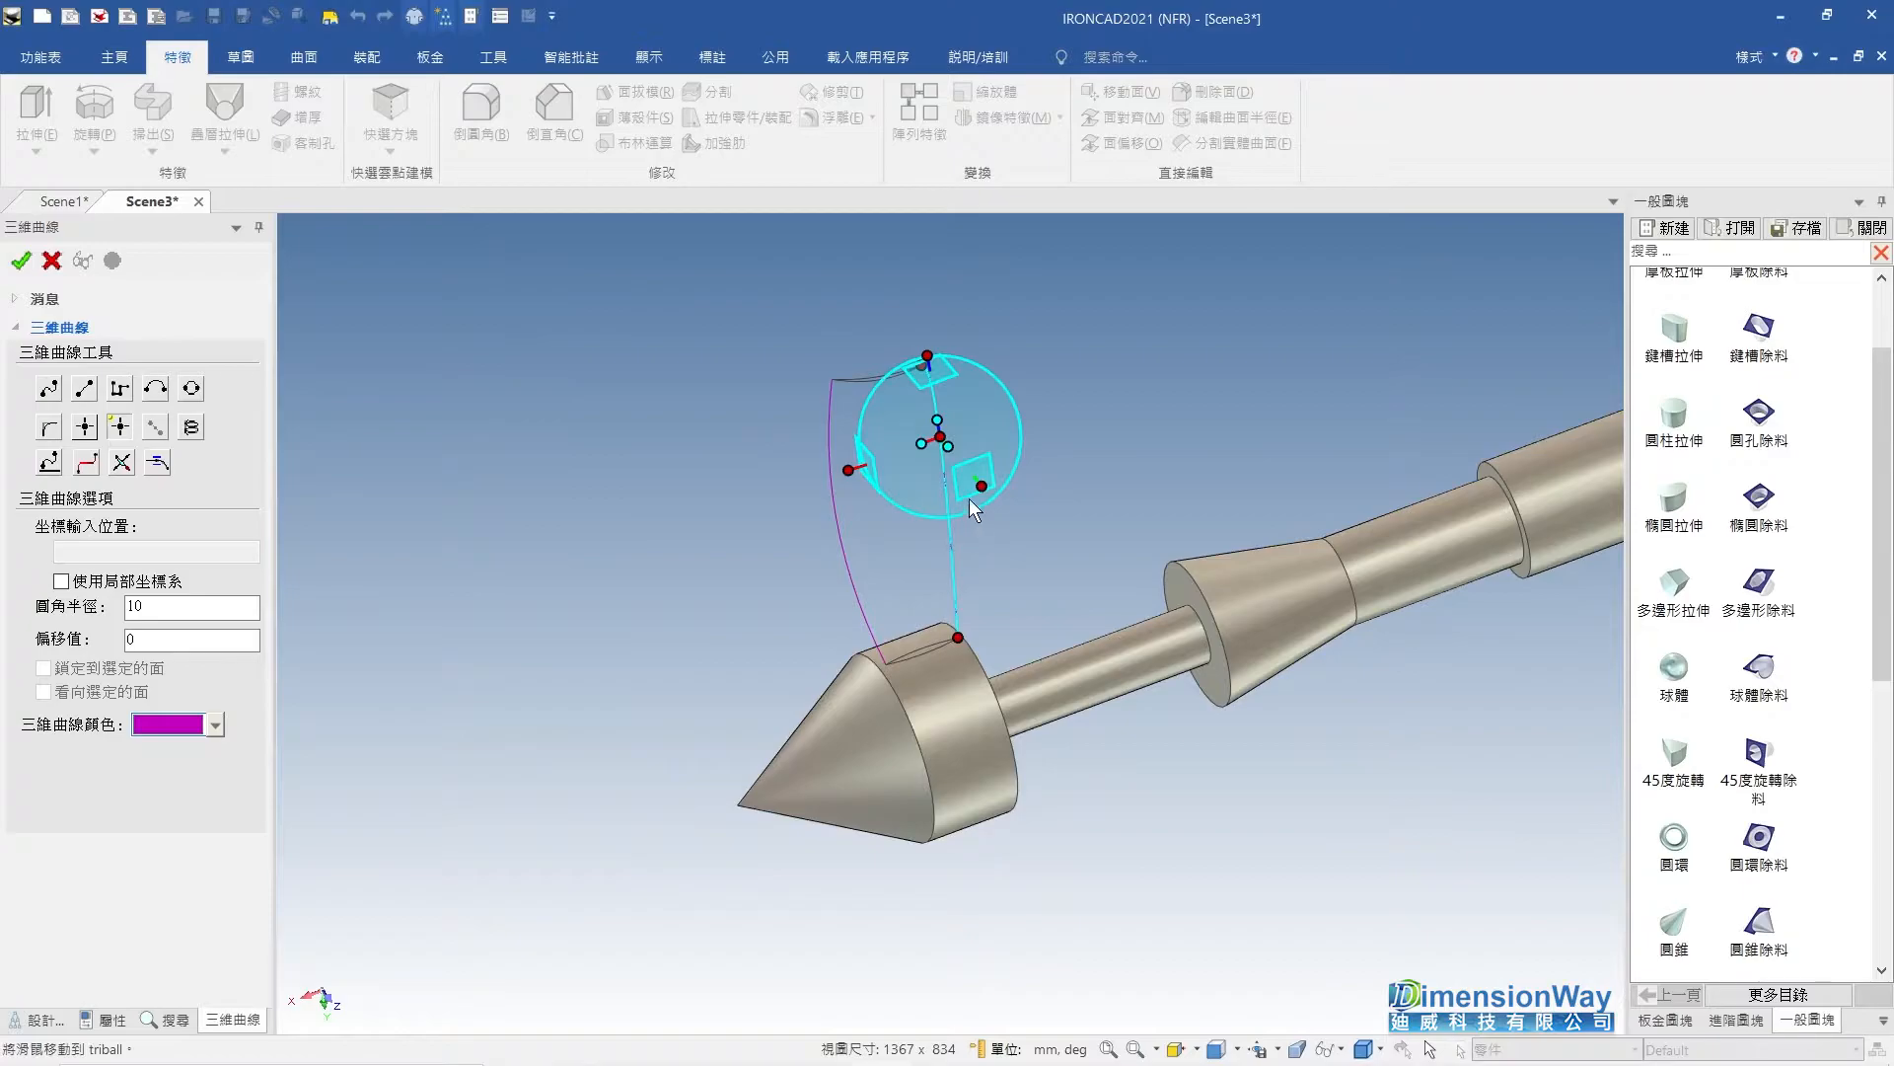
pyautogui.rightClick(938, 436)
pyautogui.click(1027, 545)
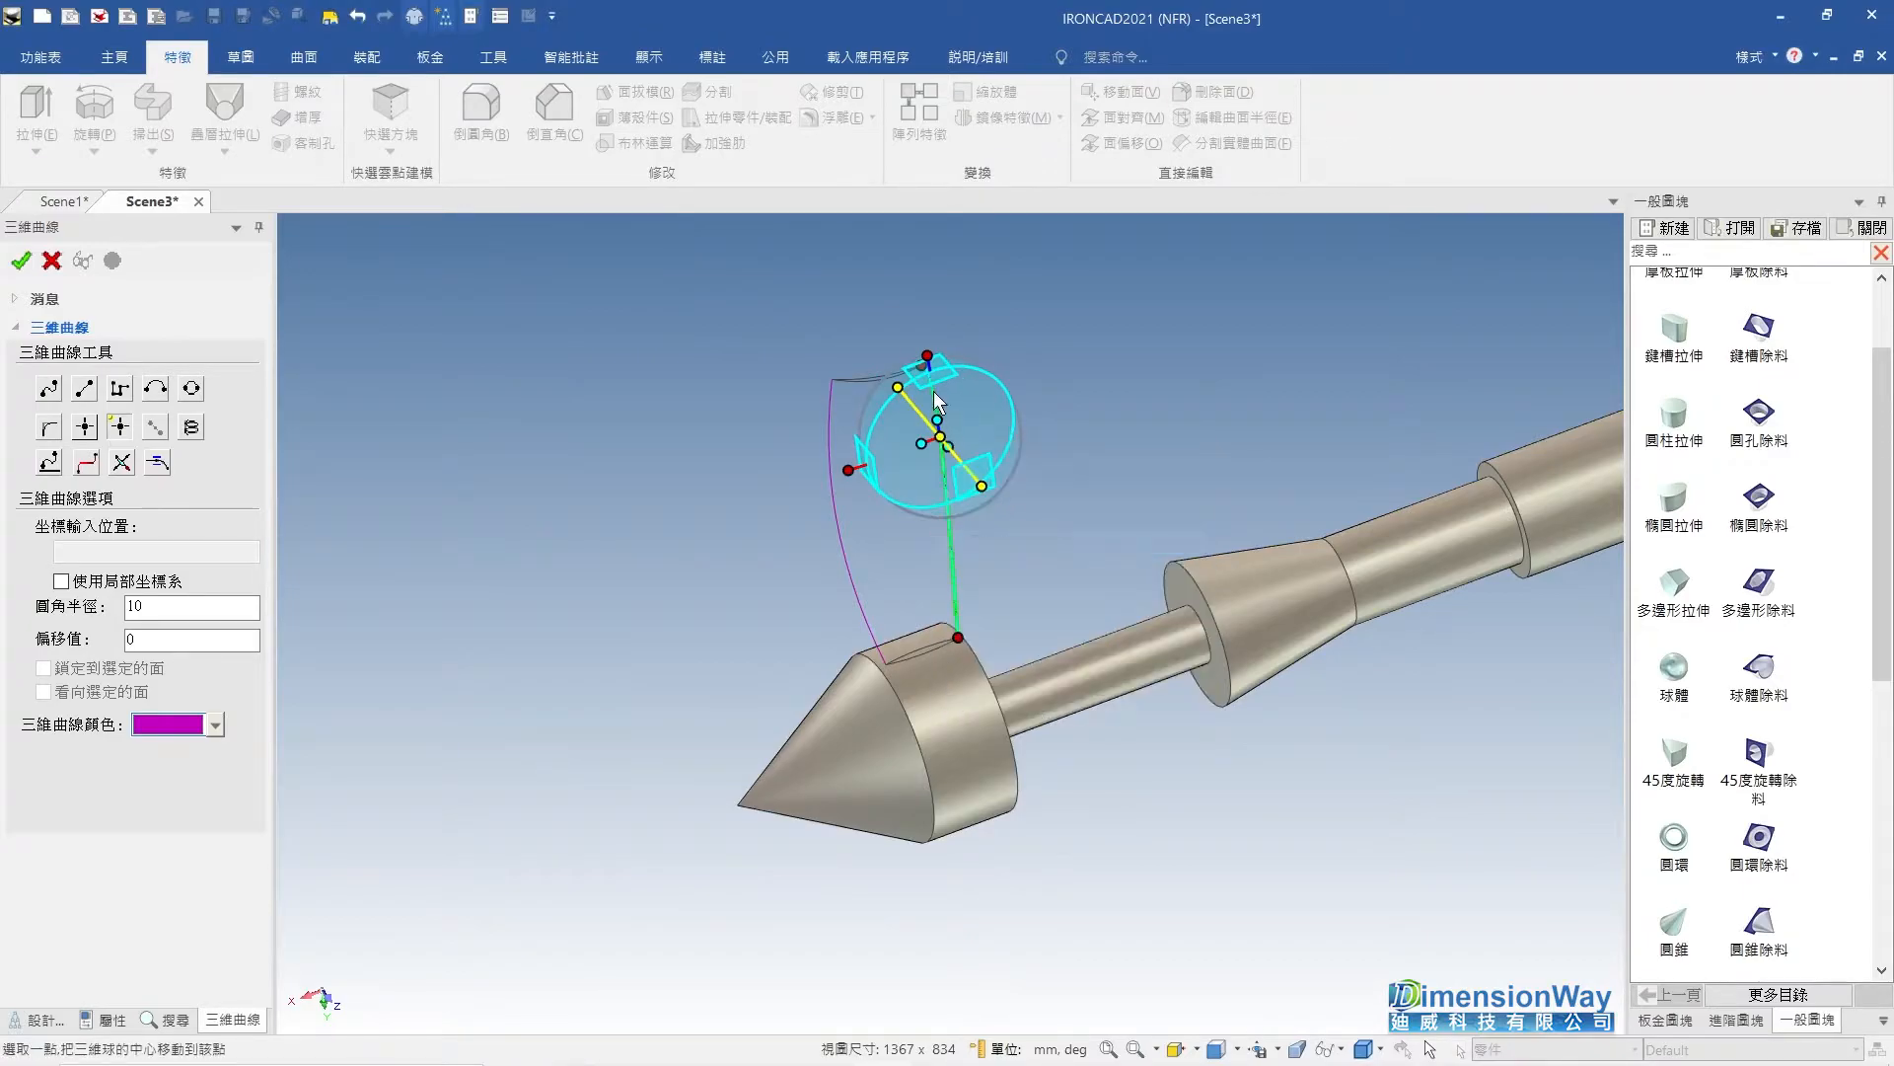
pyautogui.scroll(3, 924, 361)
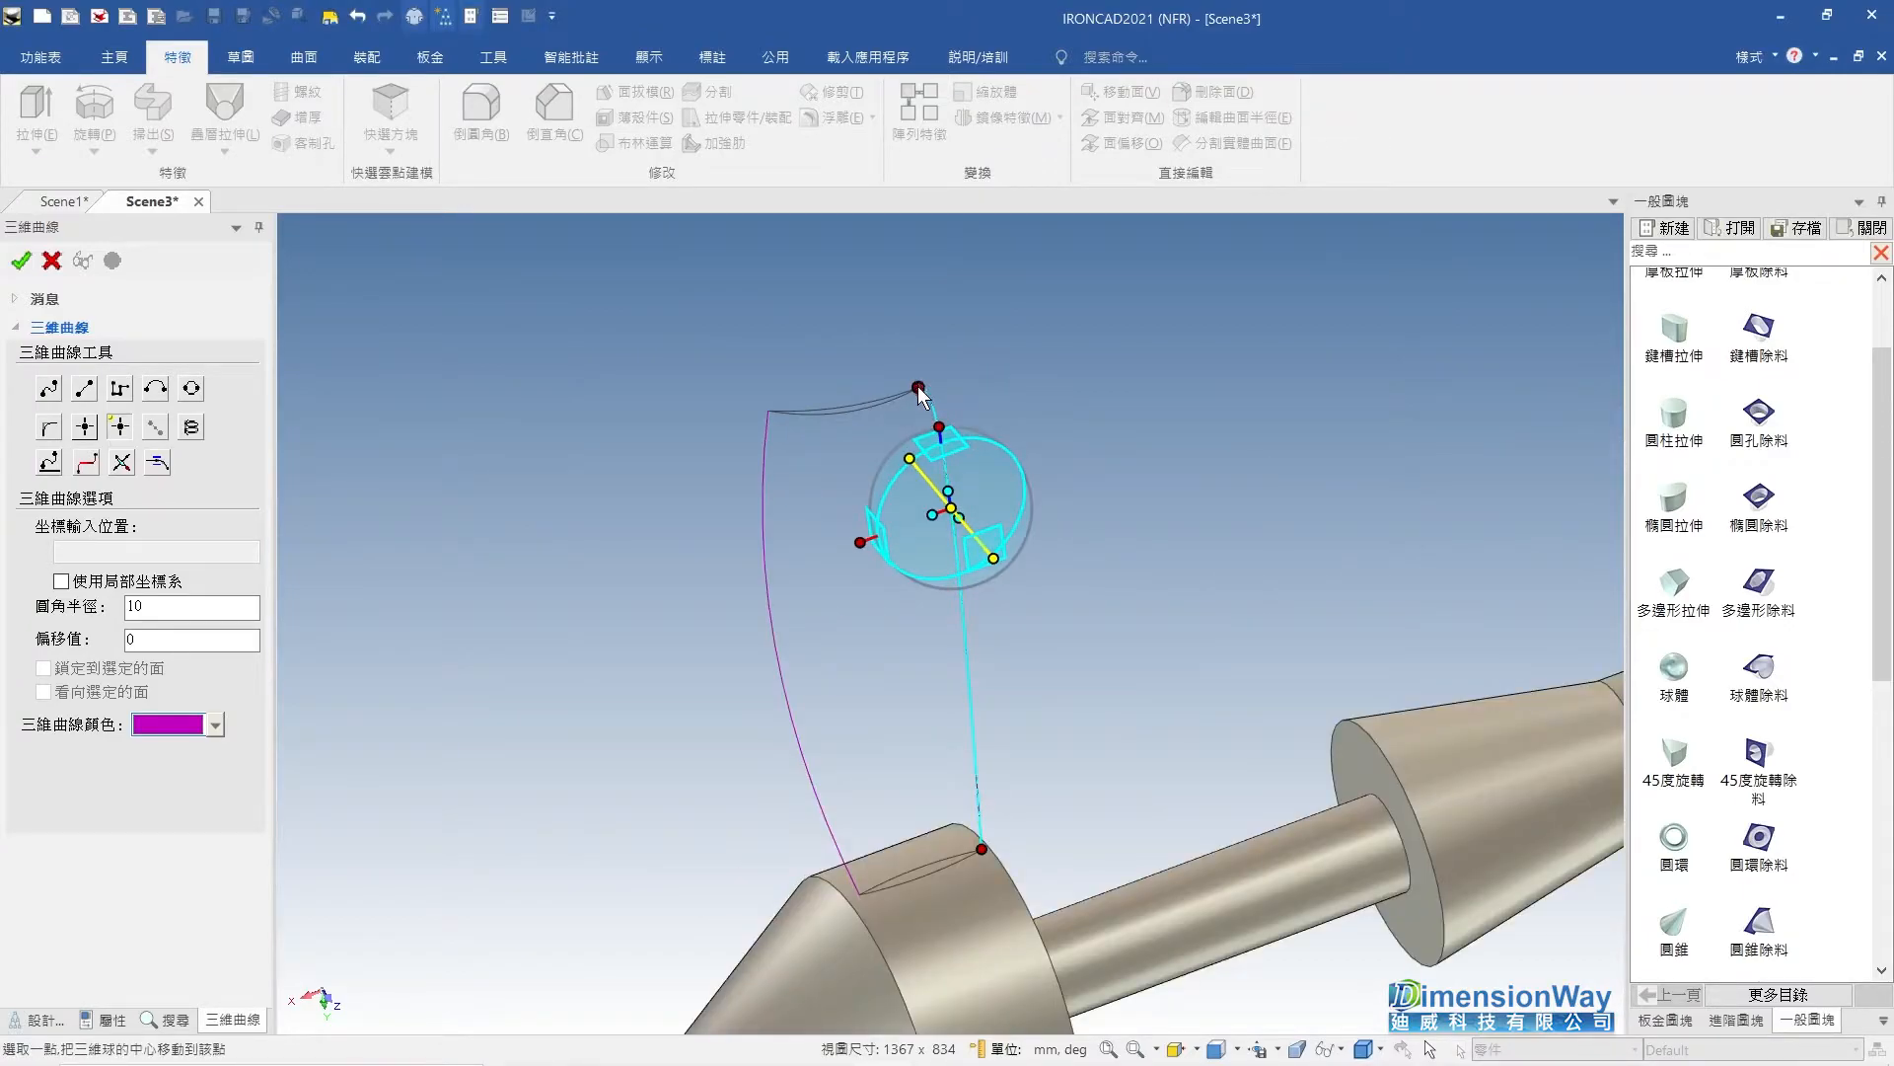
pyautogui.click(919, 386)
pyautogui.click(953, 646)
pyautogui.rightClick(1036, 604)
pyautogui.click(1100, 711)
pyautogui.click(919, 387)
# Move the second guide curve's middle point outward toward the shaft and slightly lower to bulge the blade's rear edge.
pyautogui.moveTo(975, 664); pyautogui.dragTo(892, 656, button='middle')
pyautogui.moveTo(866, 646); pyautogui.dragTo(920, 625)
pyautogui.moveTo(998, 509); pyautogui.dragTo(1003, 546)
pyautogui.click(1164, 529)
pyautogui.click(1170, 530)
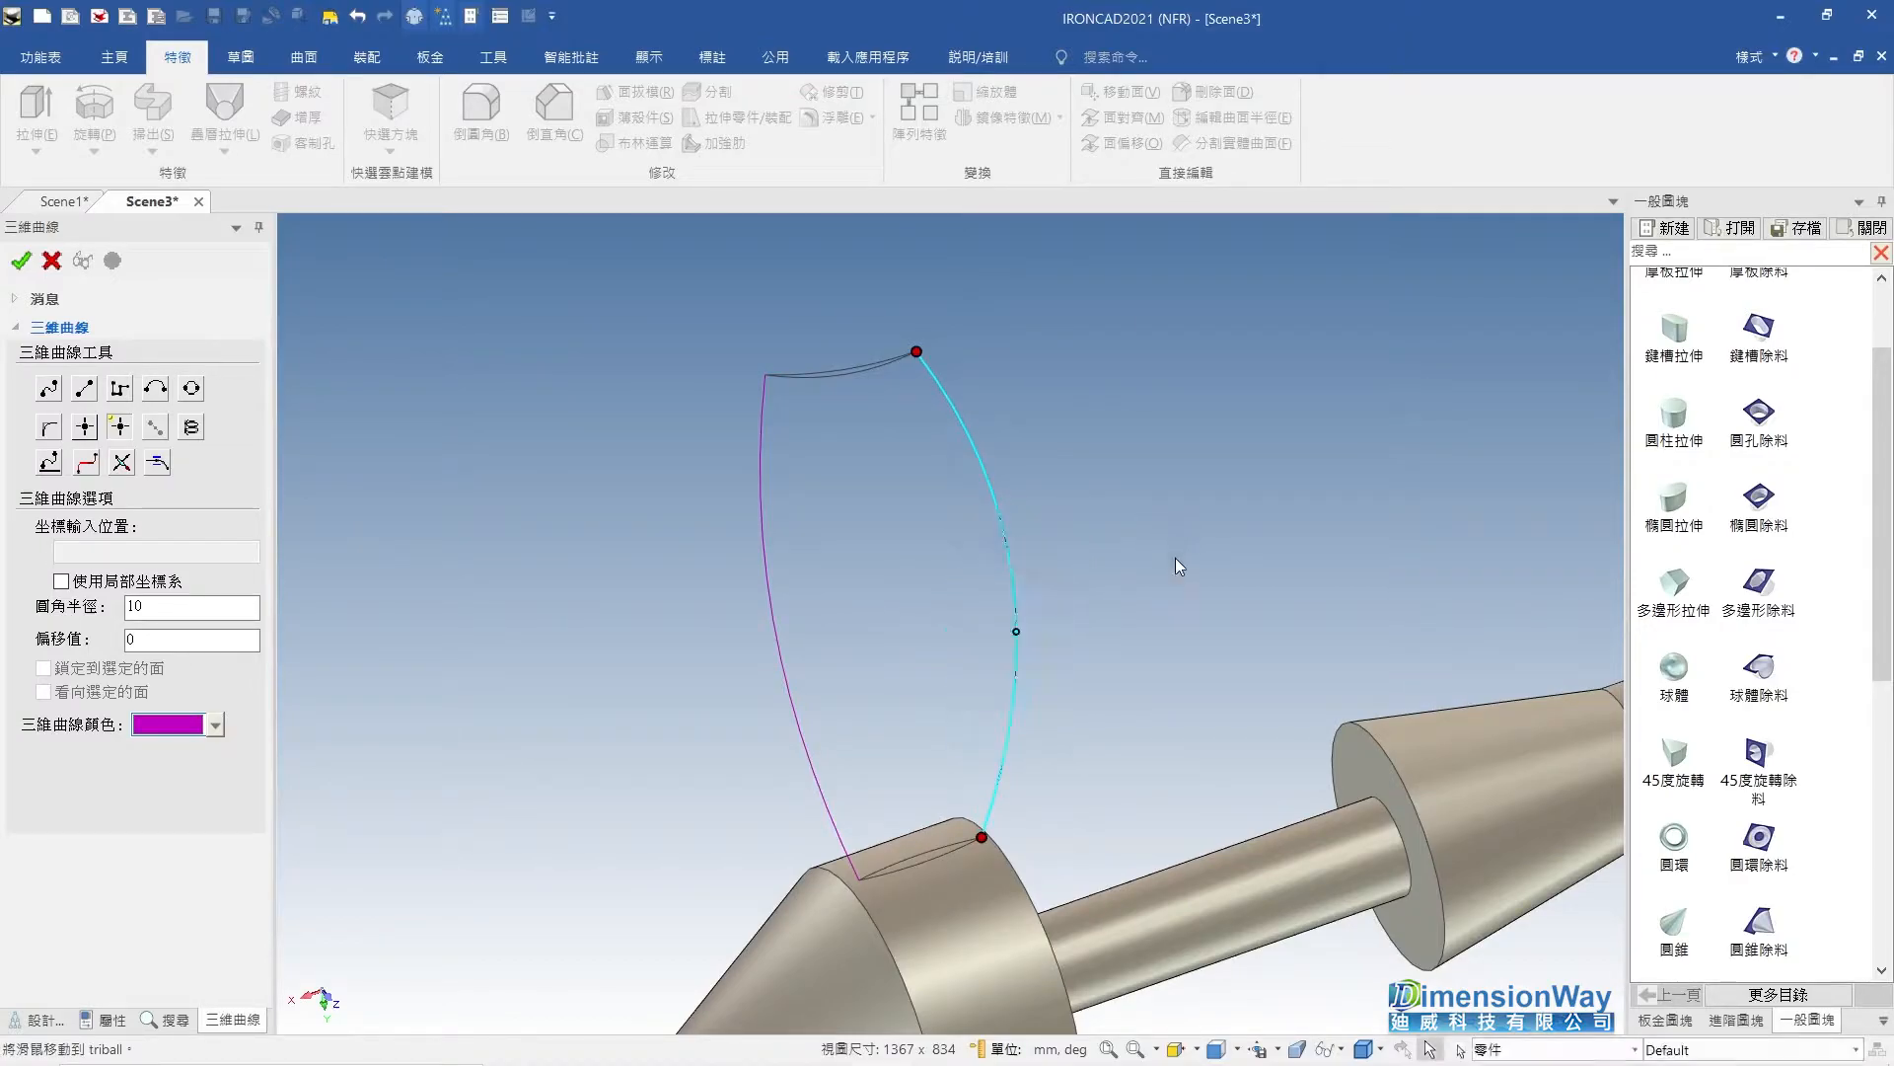
# Accept the second guide curve and complete the loft as a solid blade that adds material, with surface output off.
pyautogui.scroll(-2, 1134, 659)
pyautogui.click(21, 260)
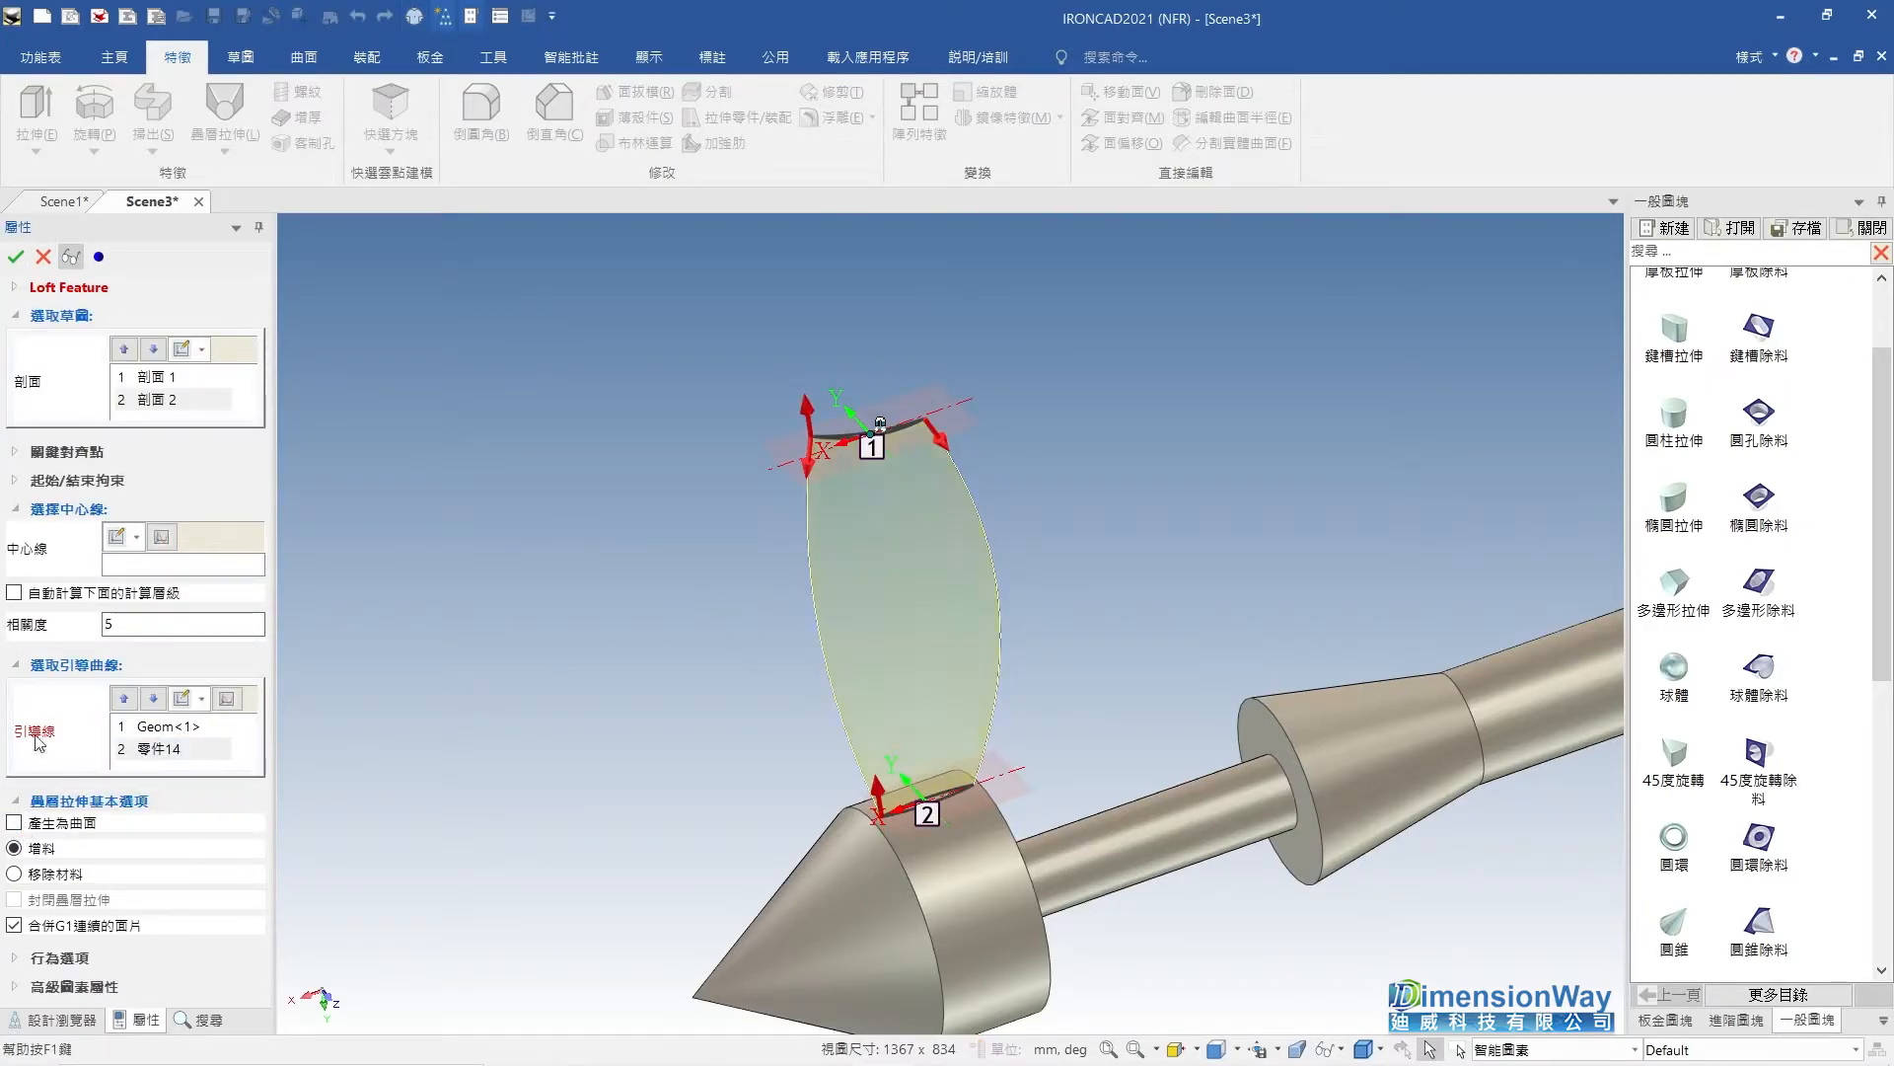
pyautogui.click(15, 256)
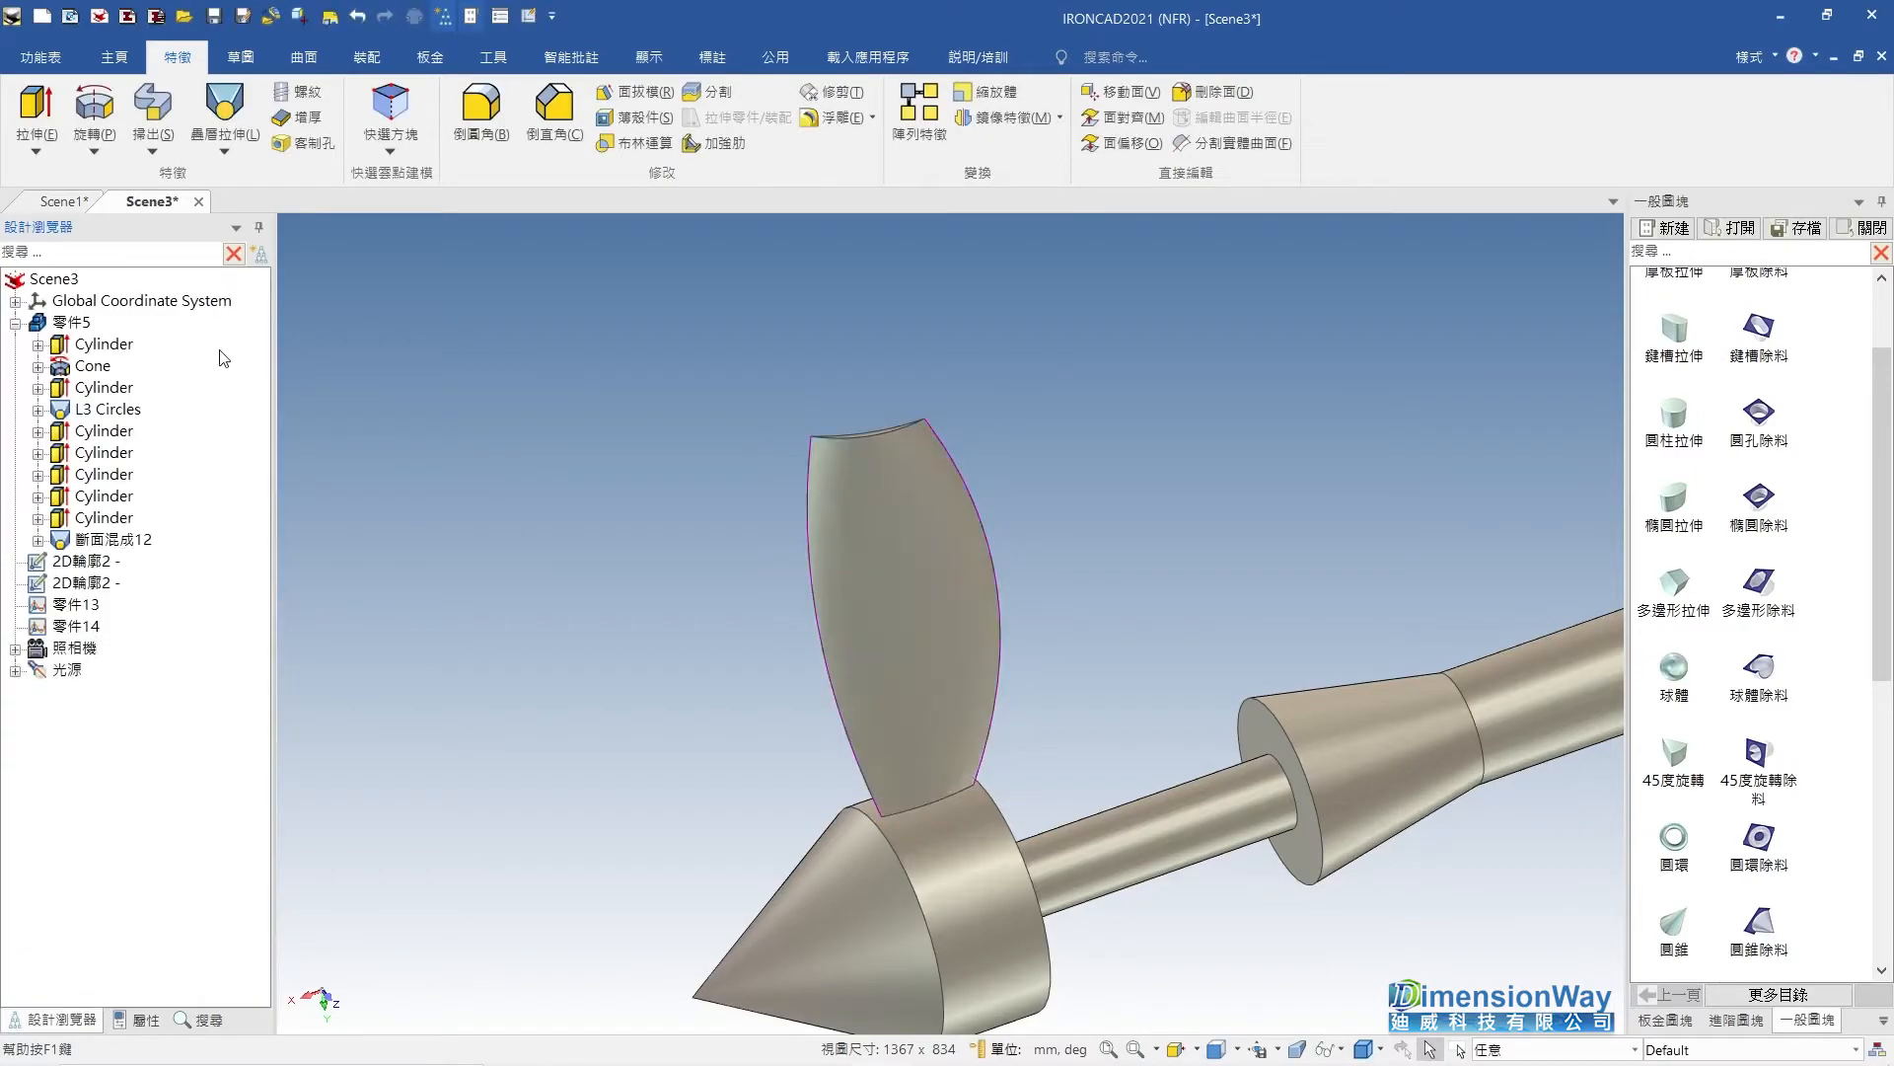
pyautogui.moveTo(880, 651); pyautogui.dragTo(942, 638, button='middle')
# Delete the two leftover 2D profile sketches and the two 3D guide curve parts.
pyautogui.click(89, 583)
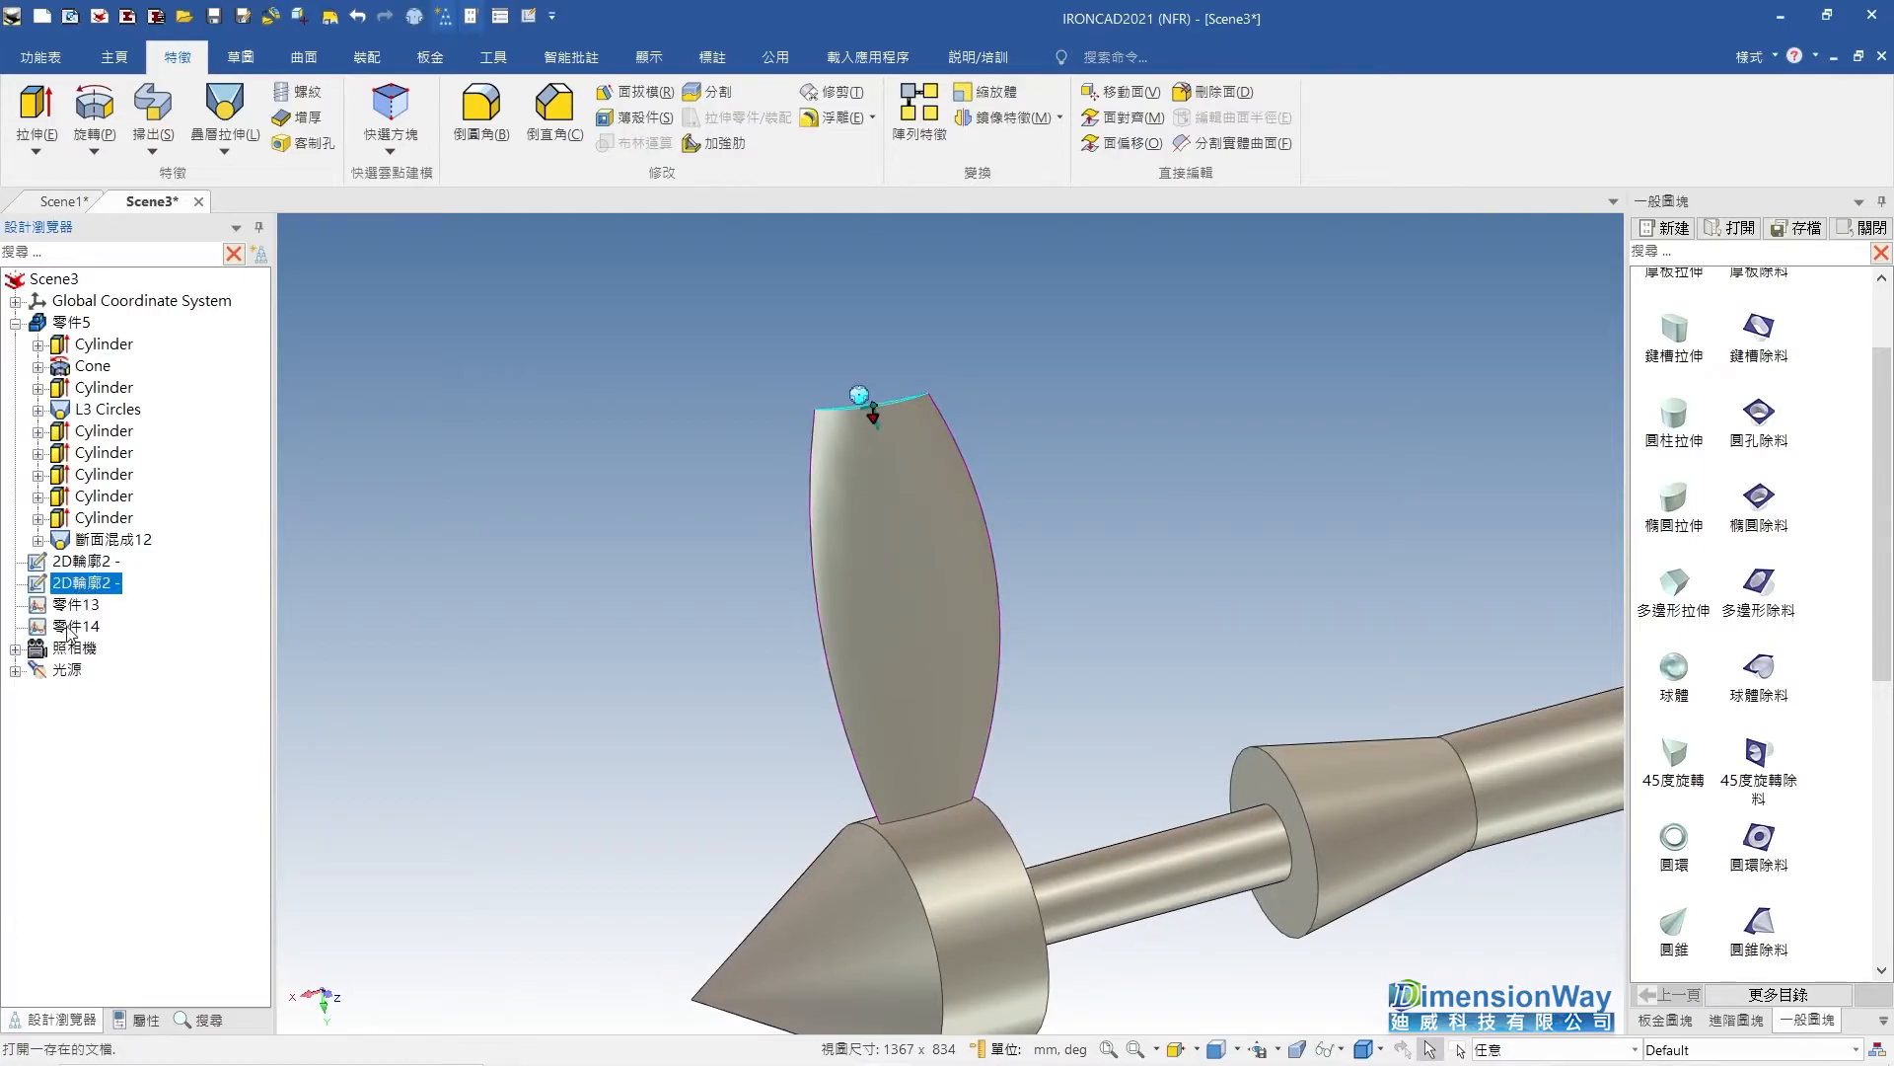
pyautogui.click(71, 628)
pyautogui.keyDown('shift'); pyautogui.click(69, 606); pyautogui.keyUp('shift')
pyautogui.keyDown('shift'); pyautogui.click(67, 583); pyautogui.keyUp('shift')
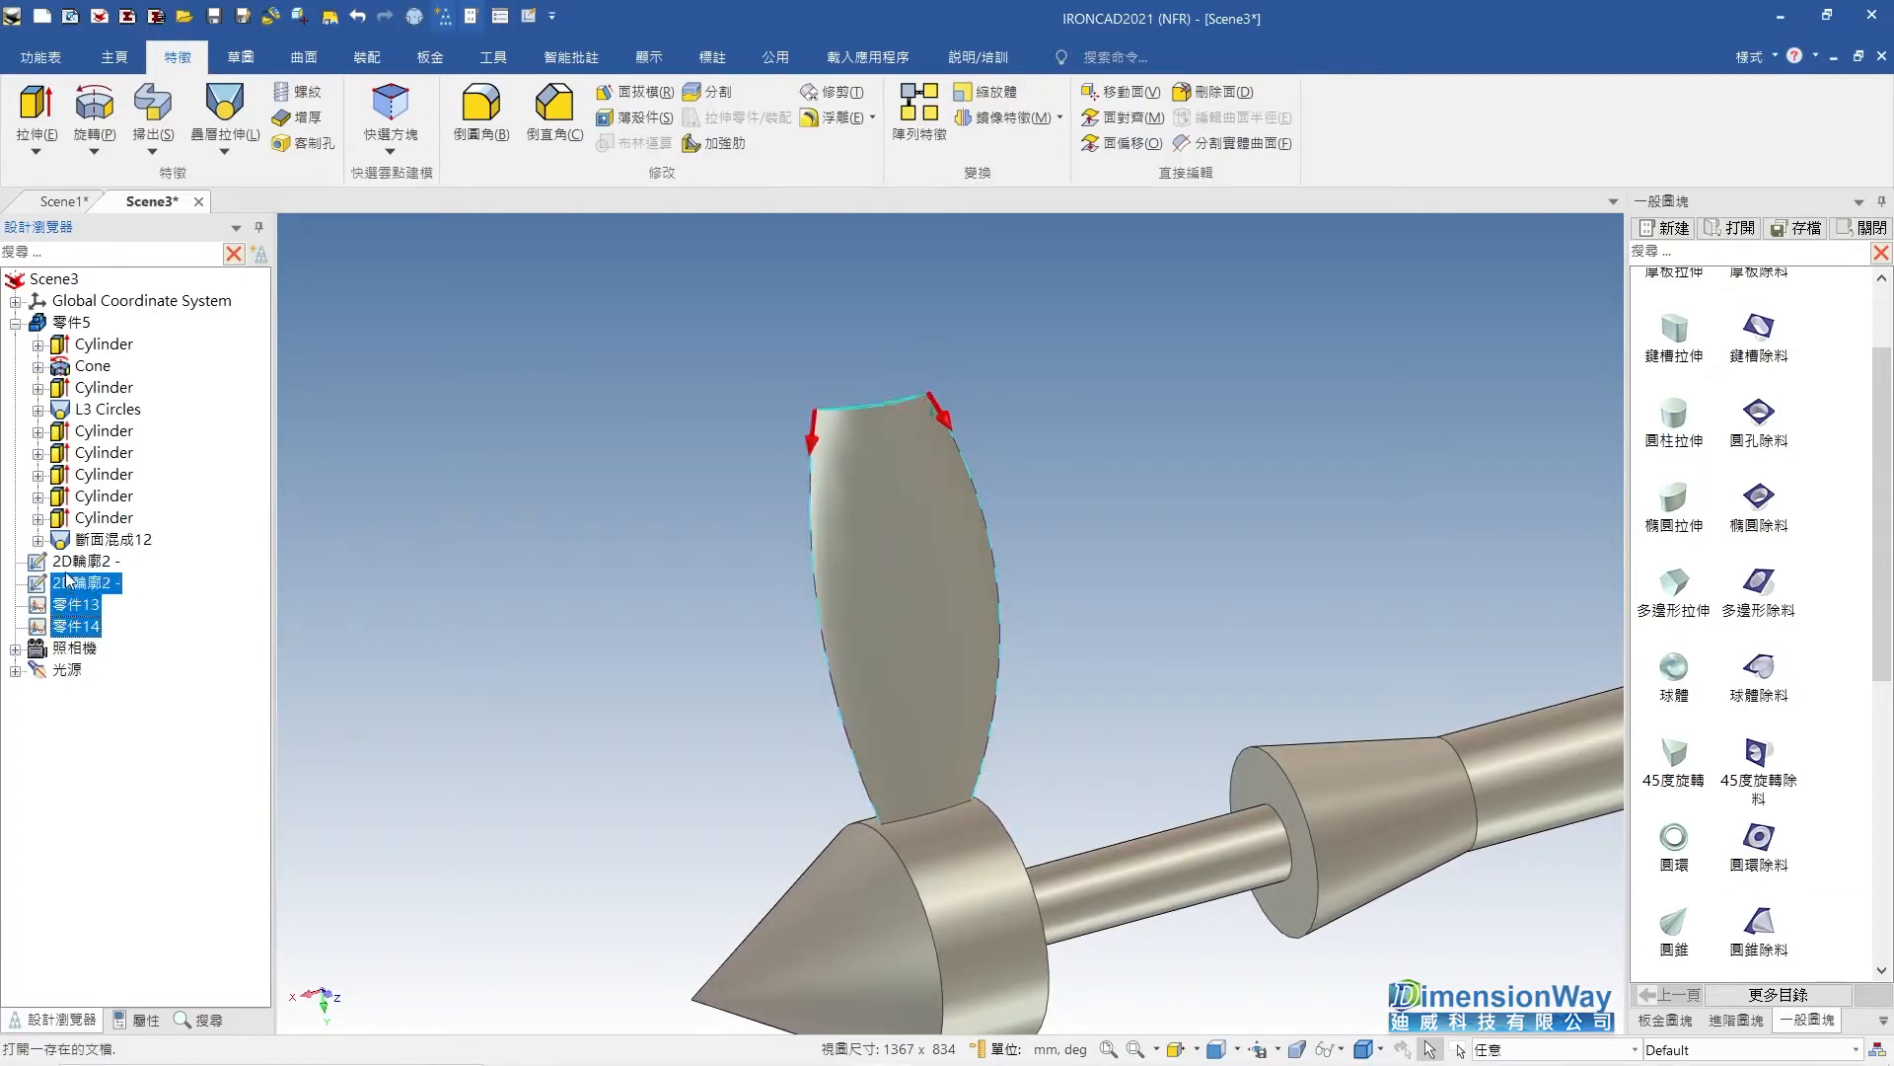
pyautogui.press('Delete')
# Select the lofted blade feature and relocate only its TriBall to the centre of the head cylinder's circular face.
pyautogui.scroll(-4, 795, 736)
pyautogui.moveTo(917, 691); pyautogui.dragTo(767, 699, button='middle')
pyautogui.click(934, 604)
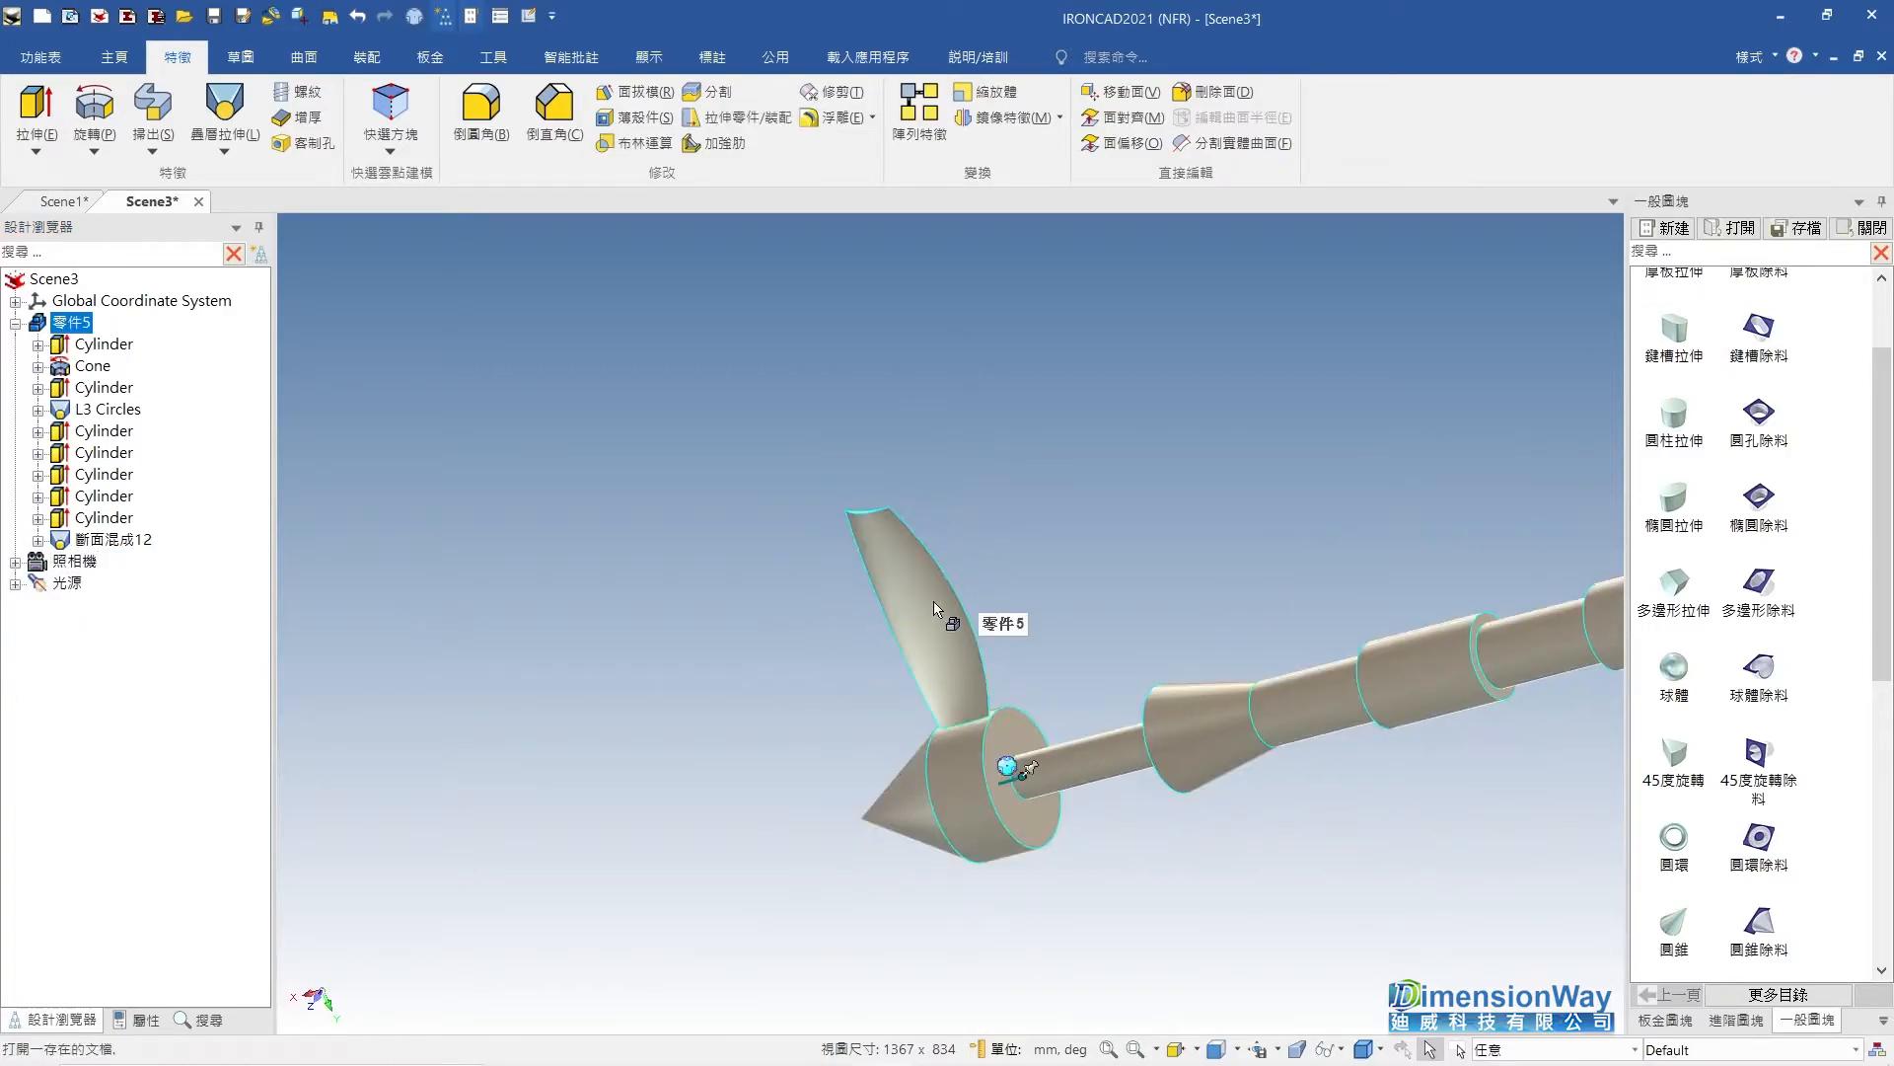
pyautogui.click(936, 610)
pyautogui.press('F10')
pyautogui.rightClick(863, 511)
pyautogui.click(957, 640)
pyautogui.click(990, 797)
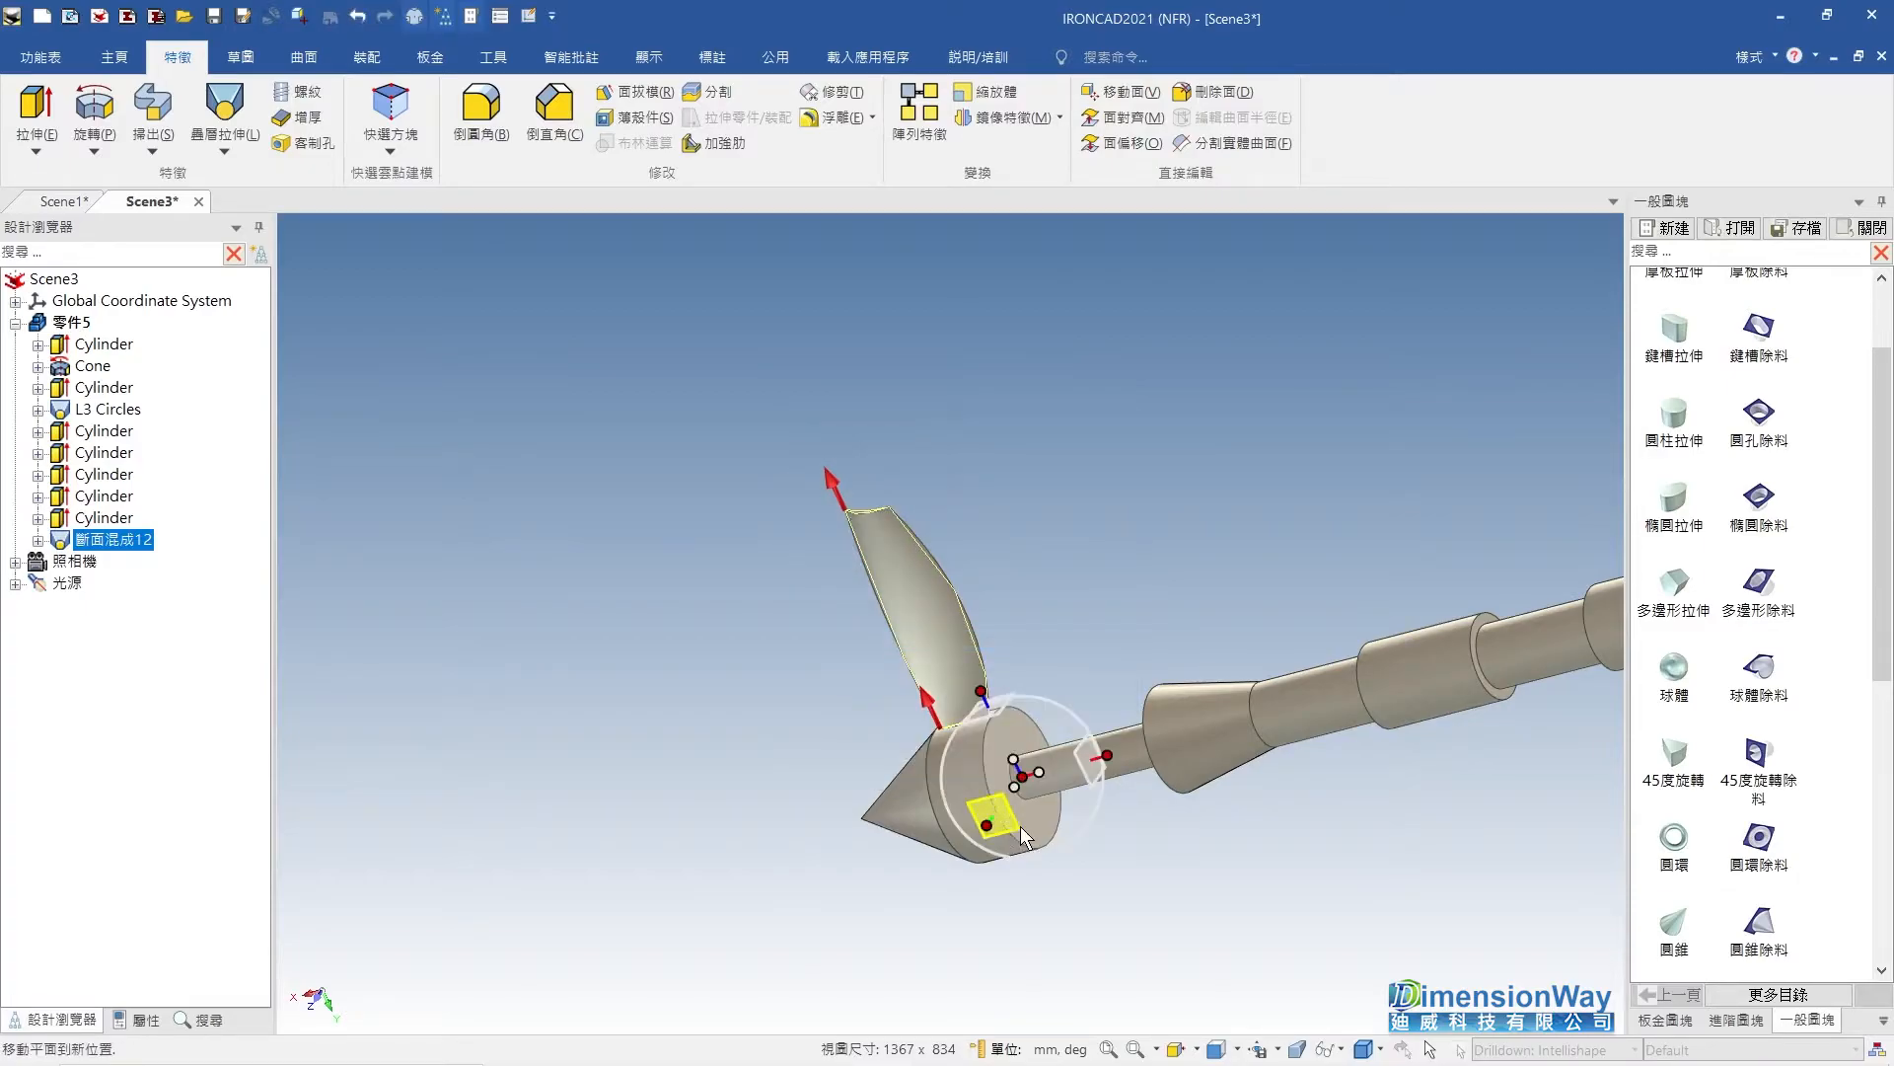
# Create 19 rotated copies of the blade around the shaft axis at an angle of 360/20.
pyautogui.click(1109, 756)
pyautogui.moveTo(1058, 804); pyautogui.dragTo(1062, 807, button='right')
pyautogui.click(1105, 843)
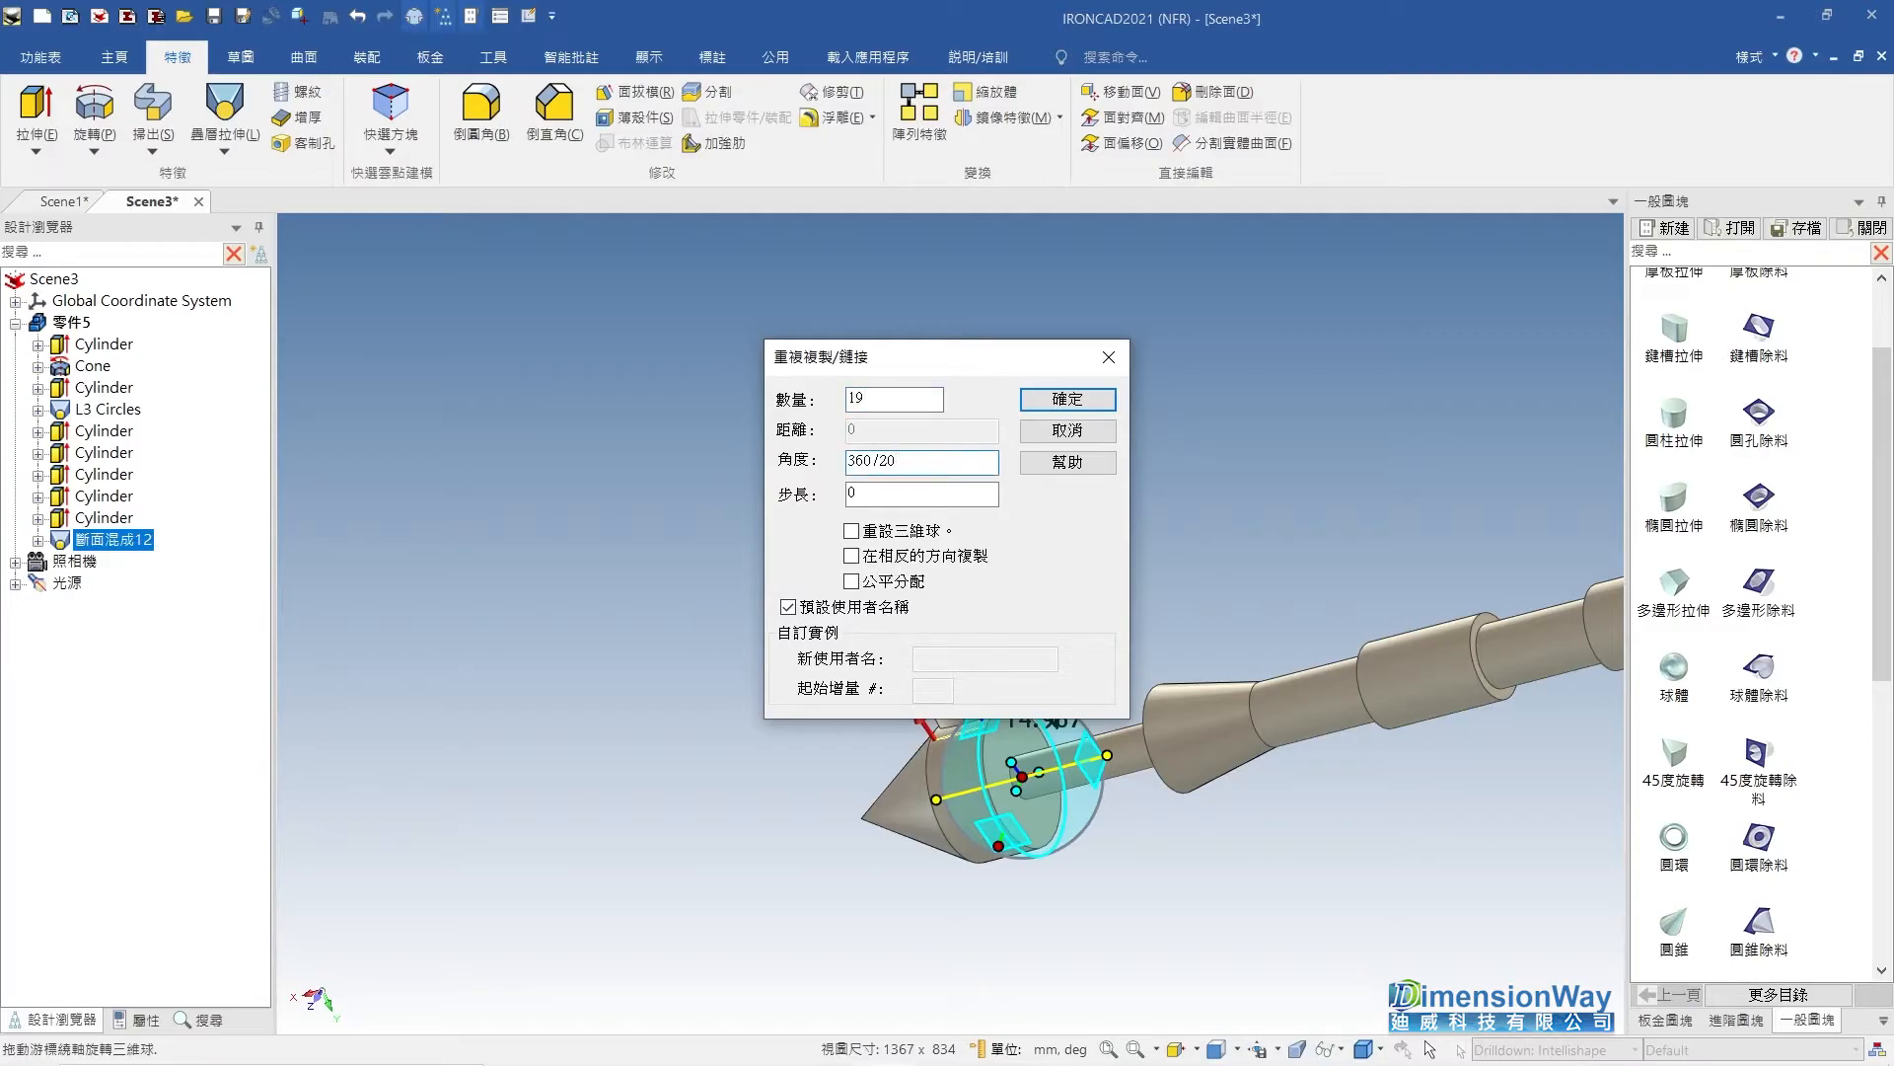
pyautogui.press('Return')
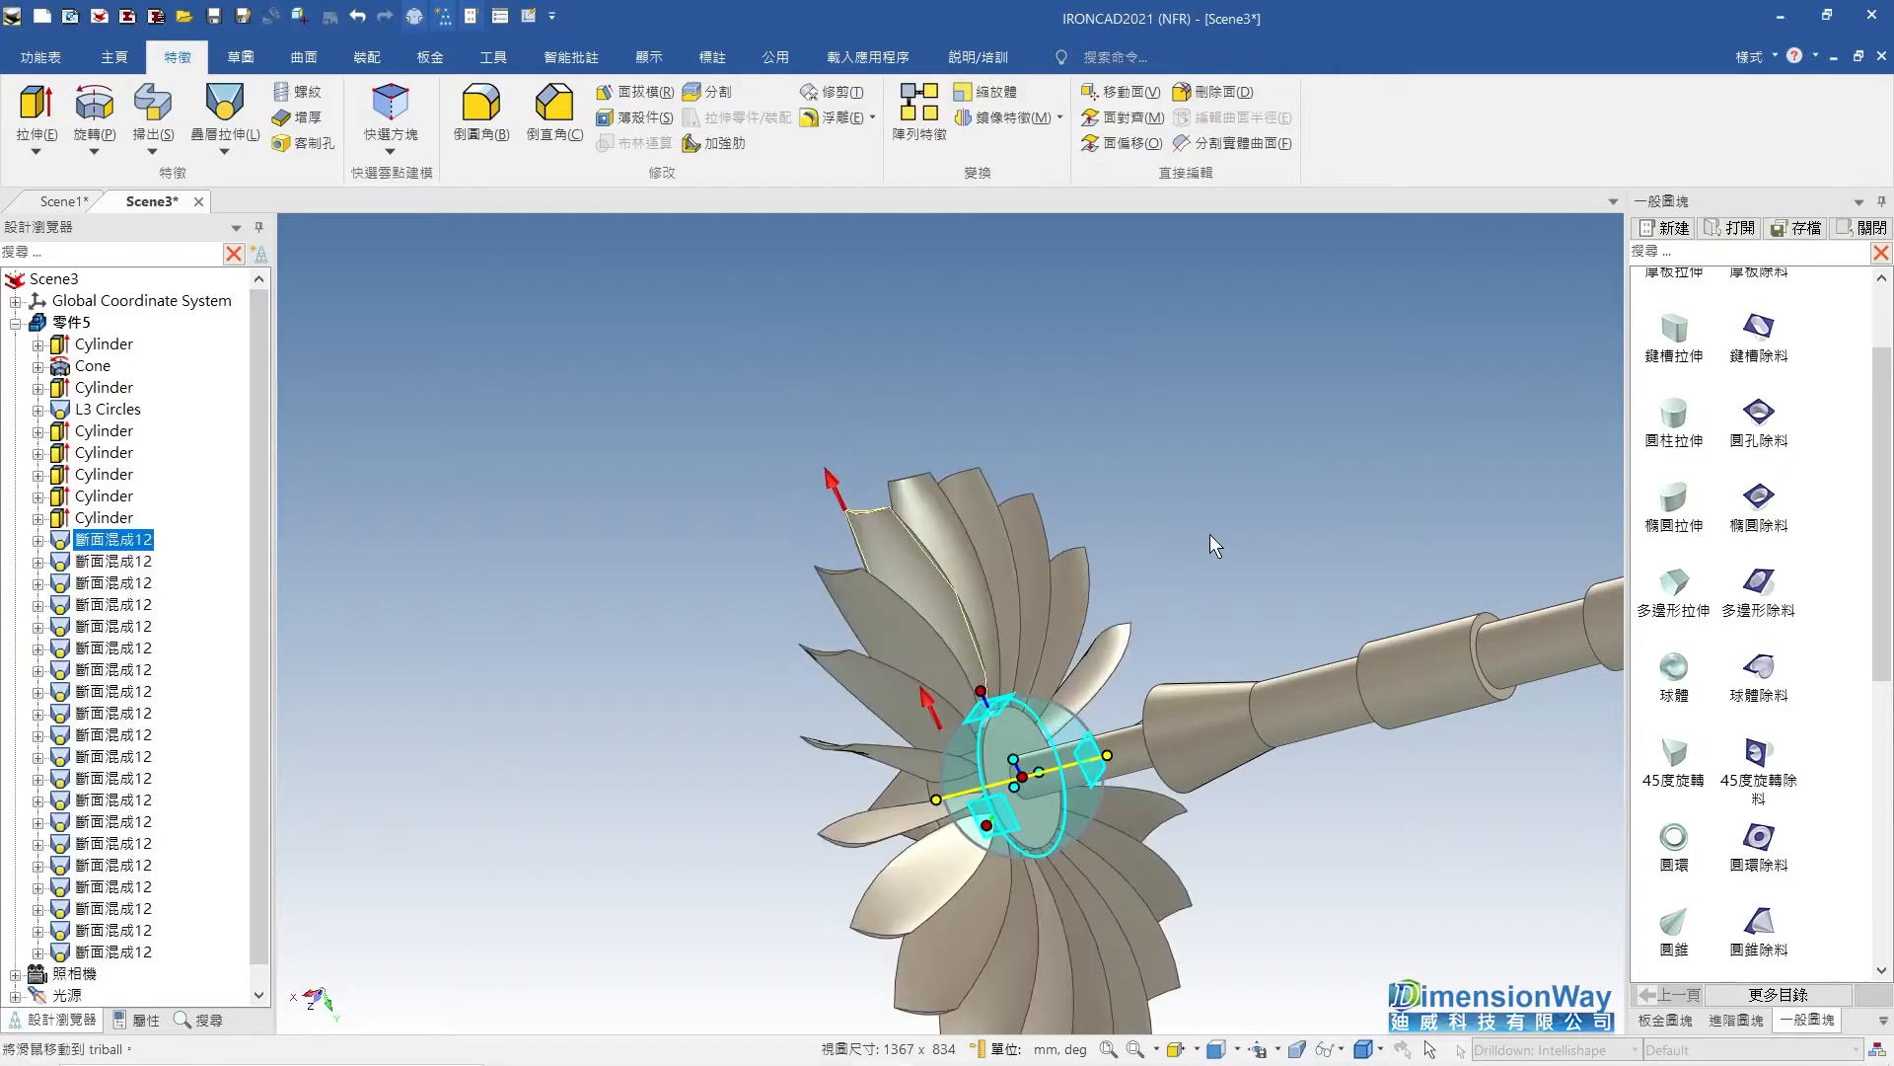
pyautogui.press('F10')
pyautogui.click(1184, 607)
# Start a 2D sketch on a plane along the shaft and move its origin to the centre of the shaft's free end.
pyautogui.moveTo(962, 641); pyautogui.dragTo(1224, 553, button='middle')
pyautogui.click(397, 129)
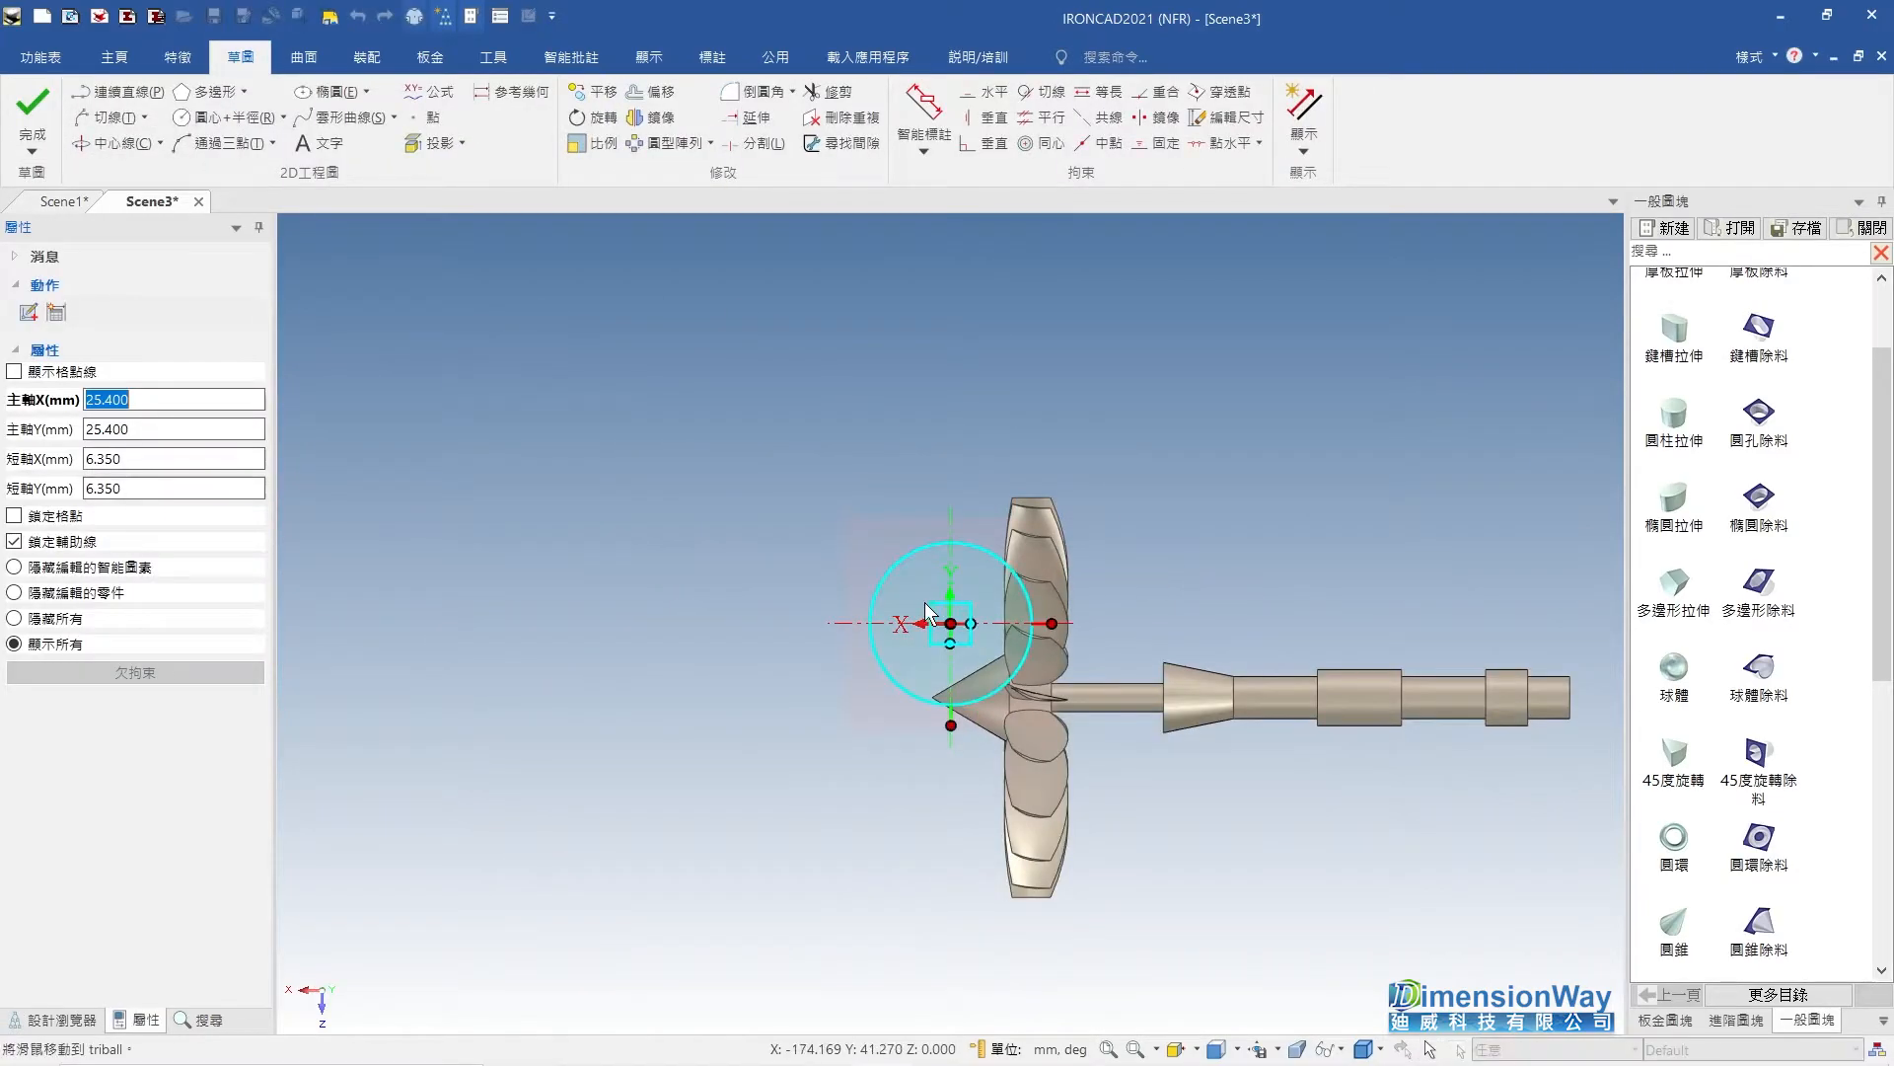
pyautogui.rightClick(952, 619)
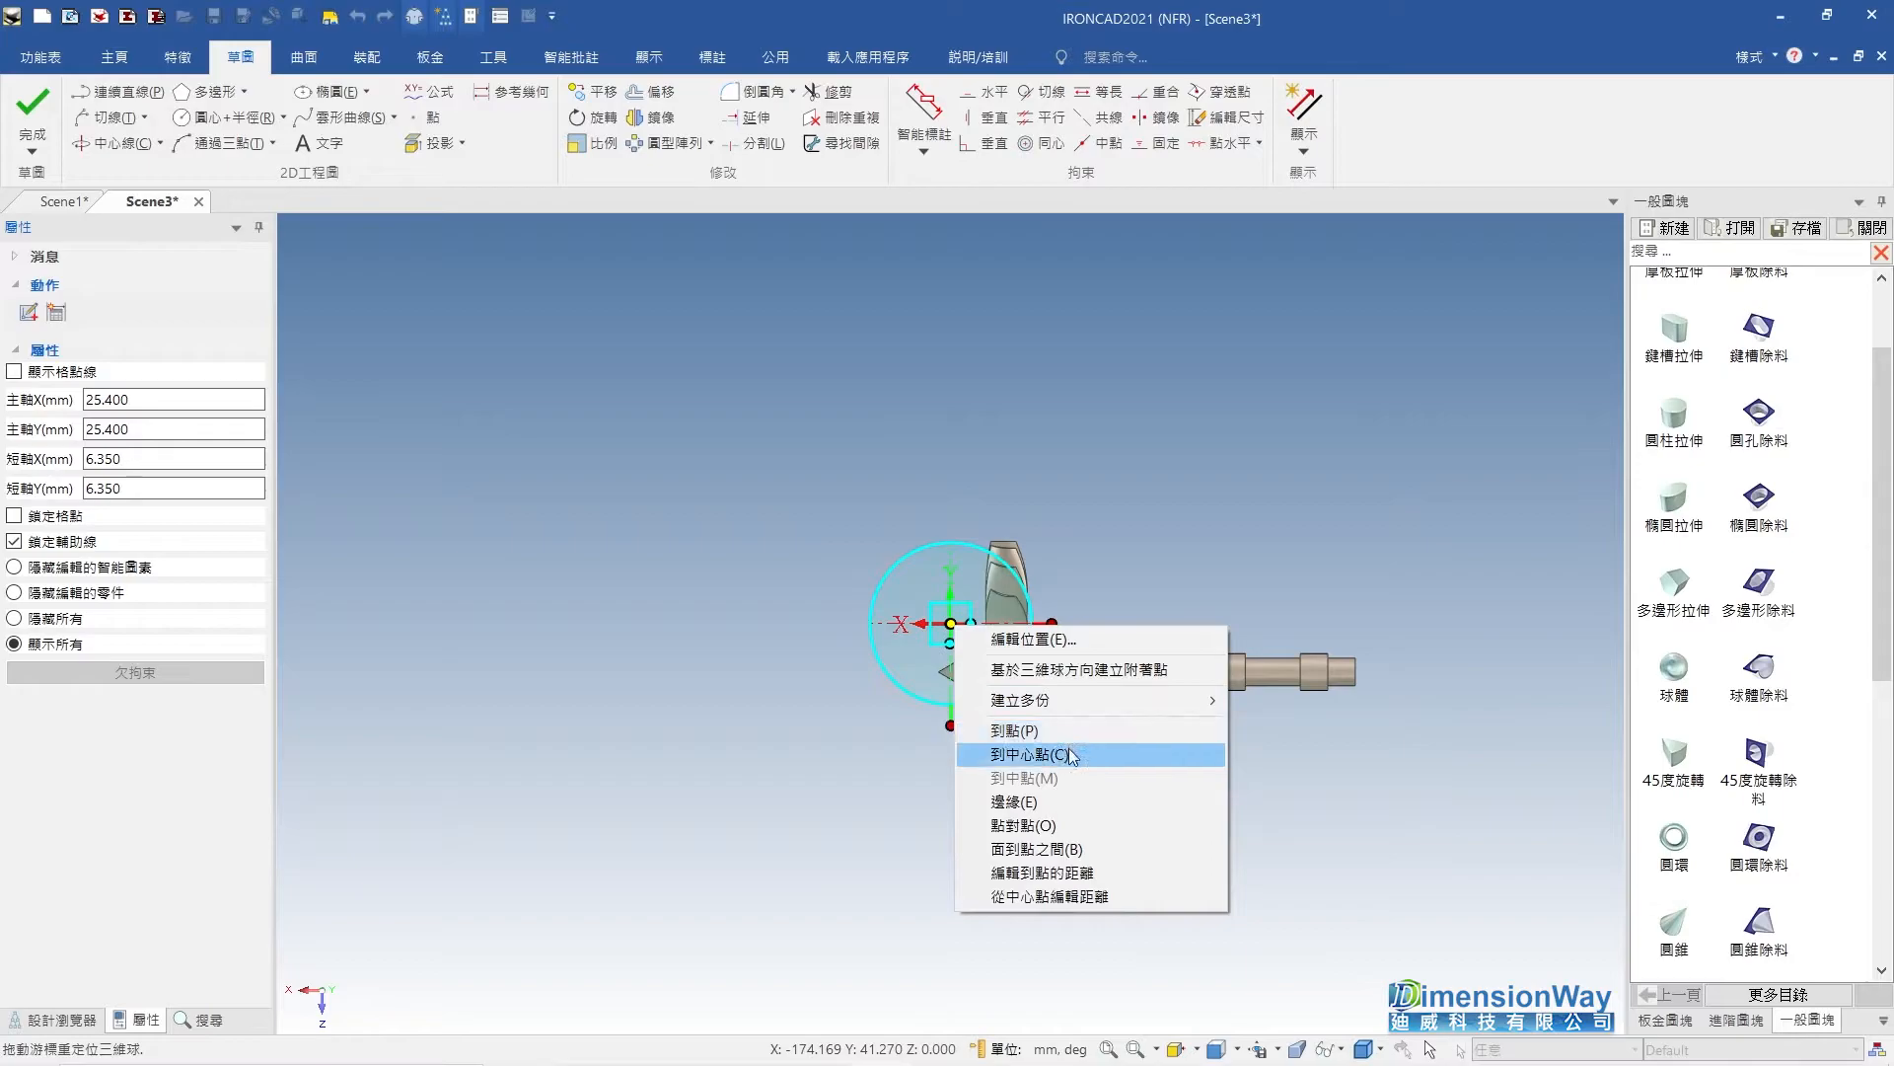
pyautogui.click(1071, 752)
pyautogui.click(1292, 674)
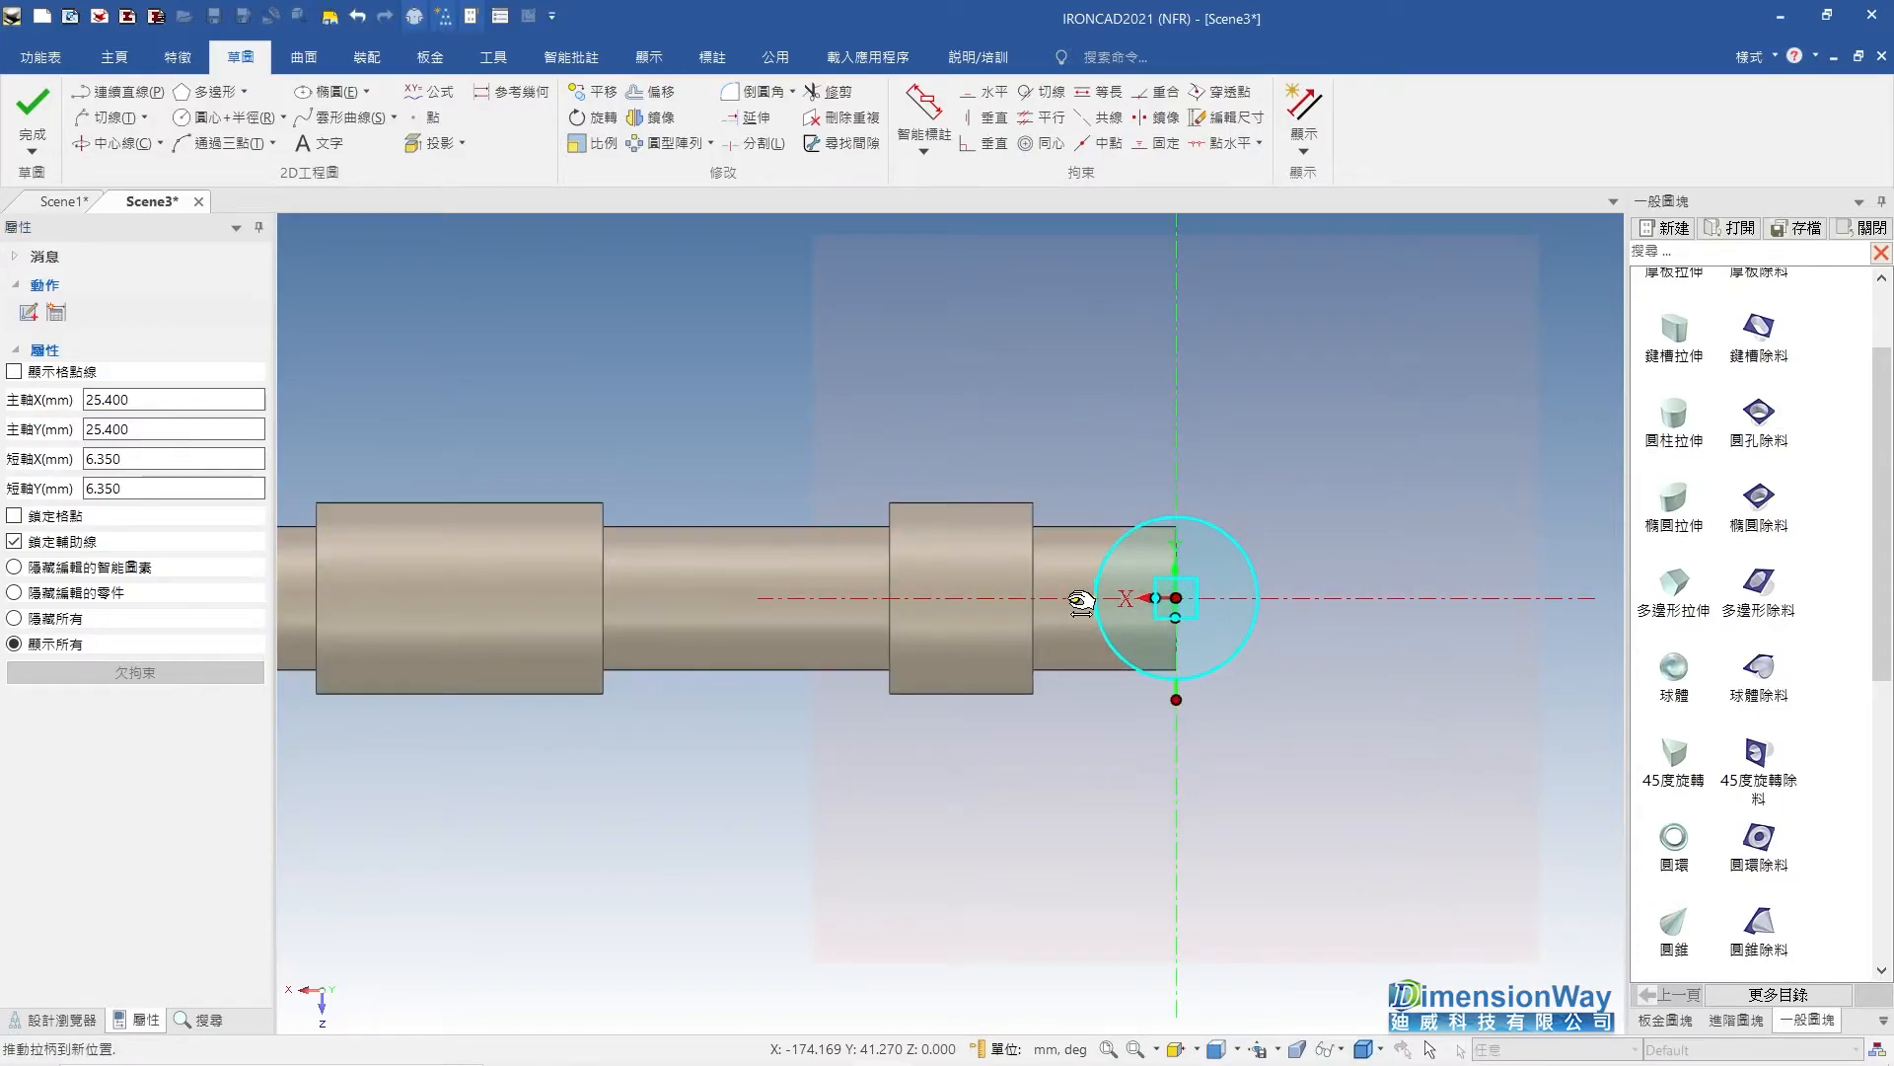
# Move the sketch origin to midway between the shaft's end face and the adjacent shoulder.
pyautogui.rightClick(1182, 598)
pyautogui.click(1243, 799)
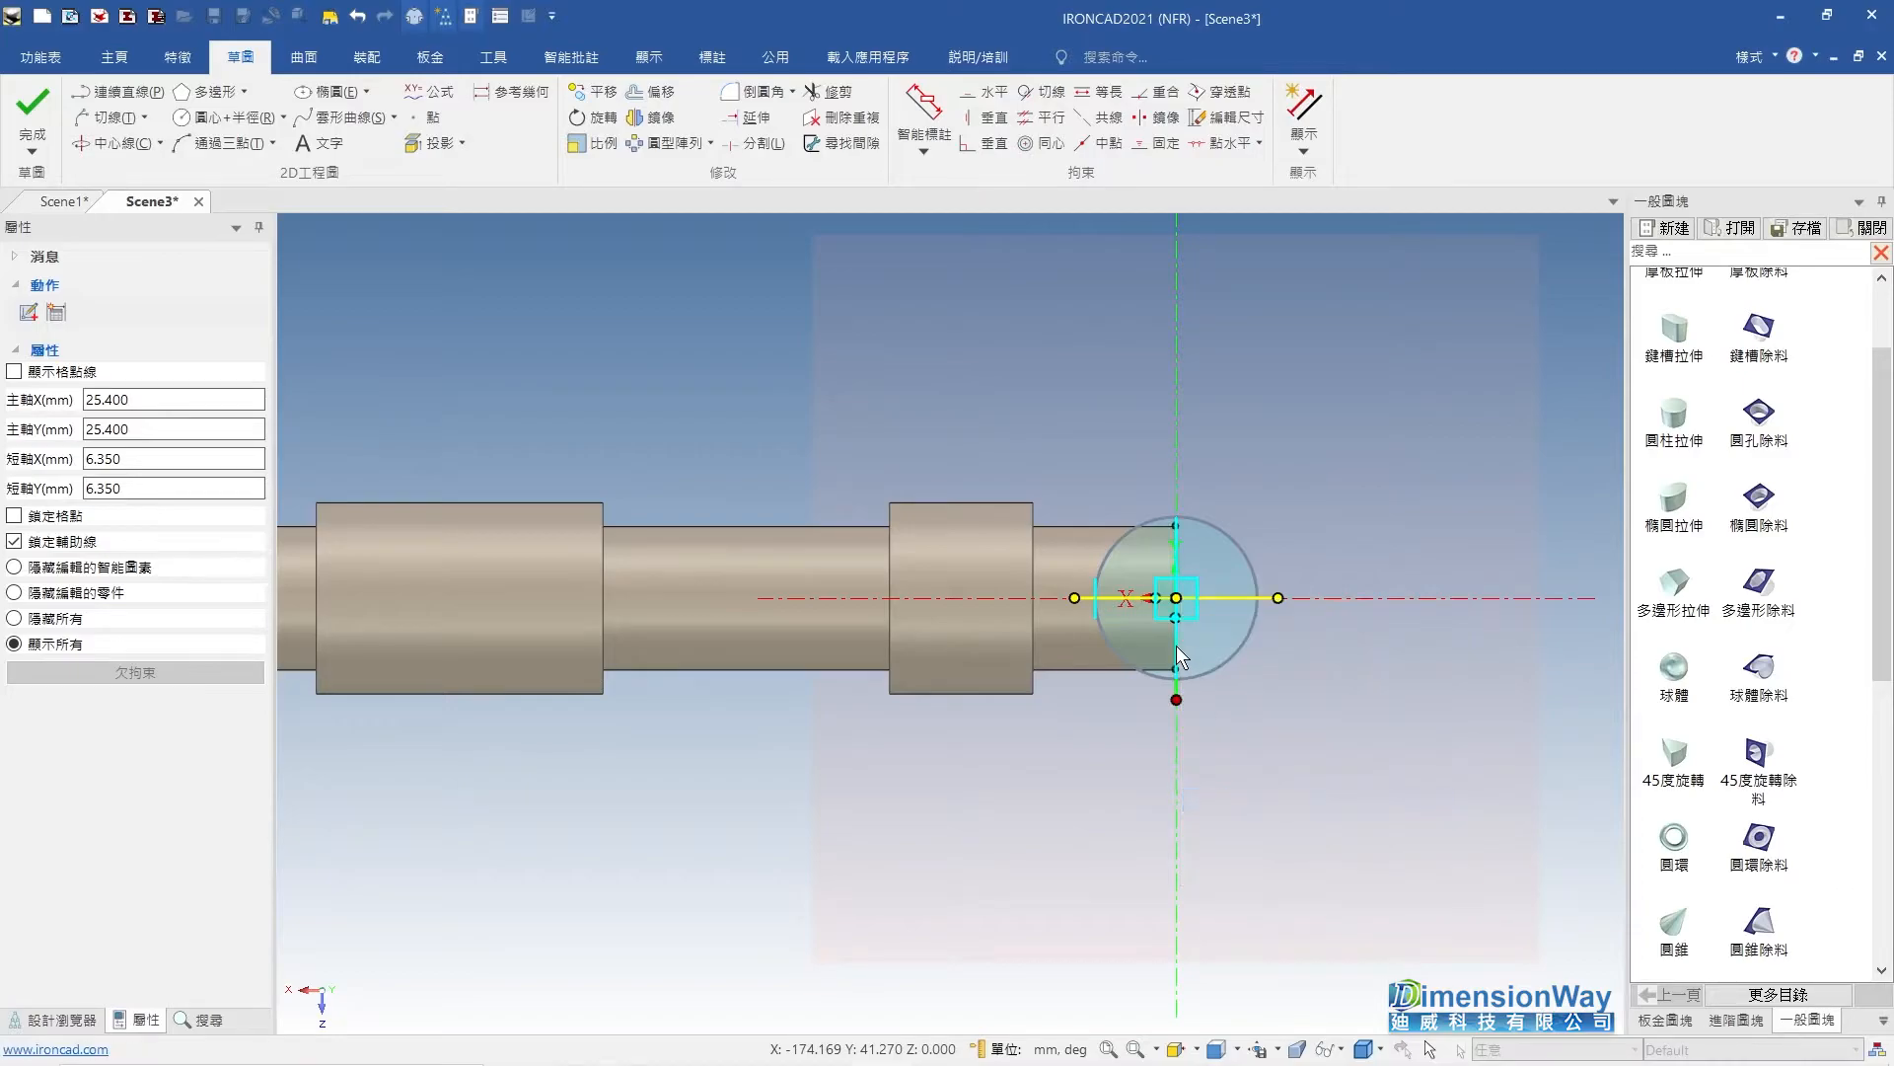
pyautogui.click(1032, 647)
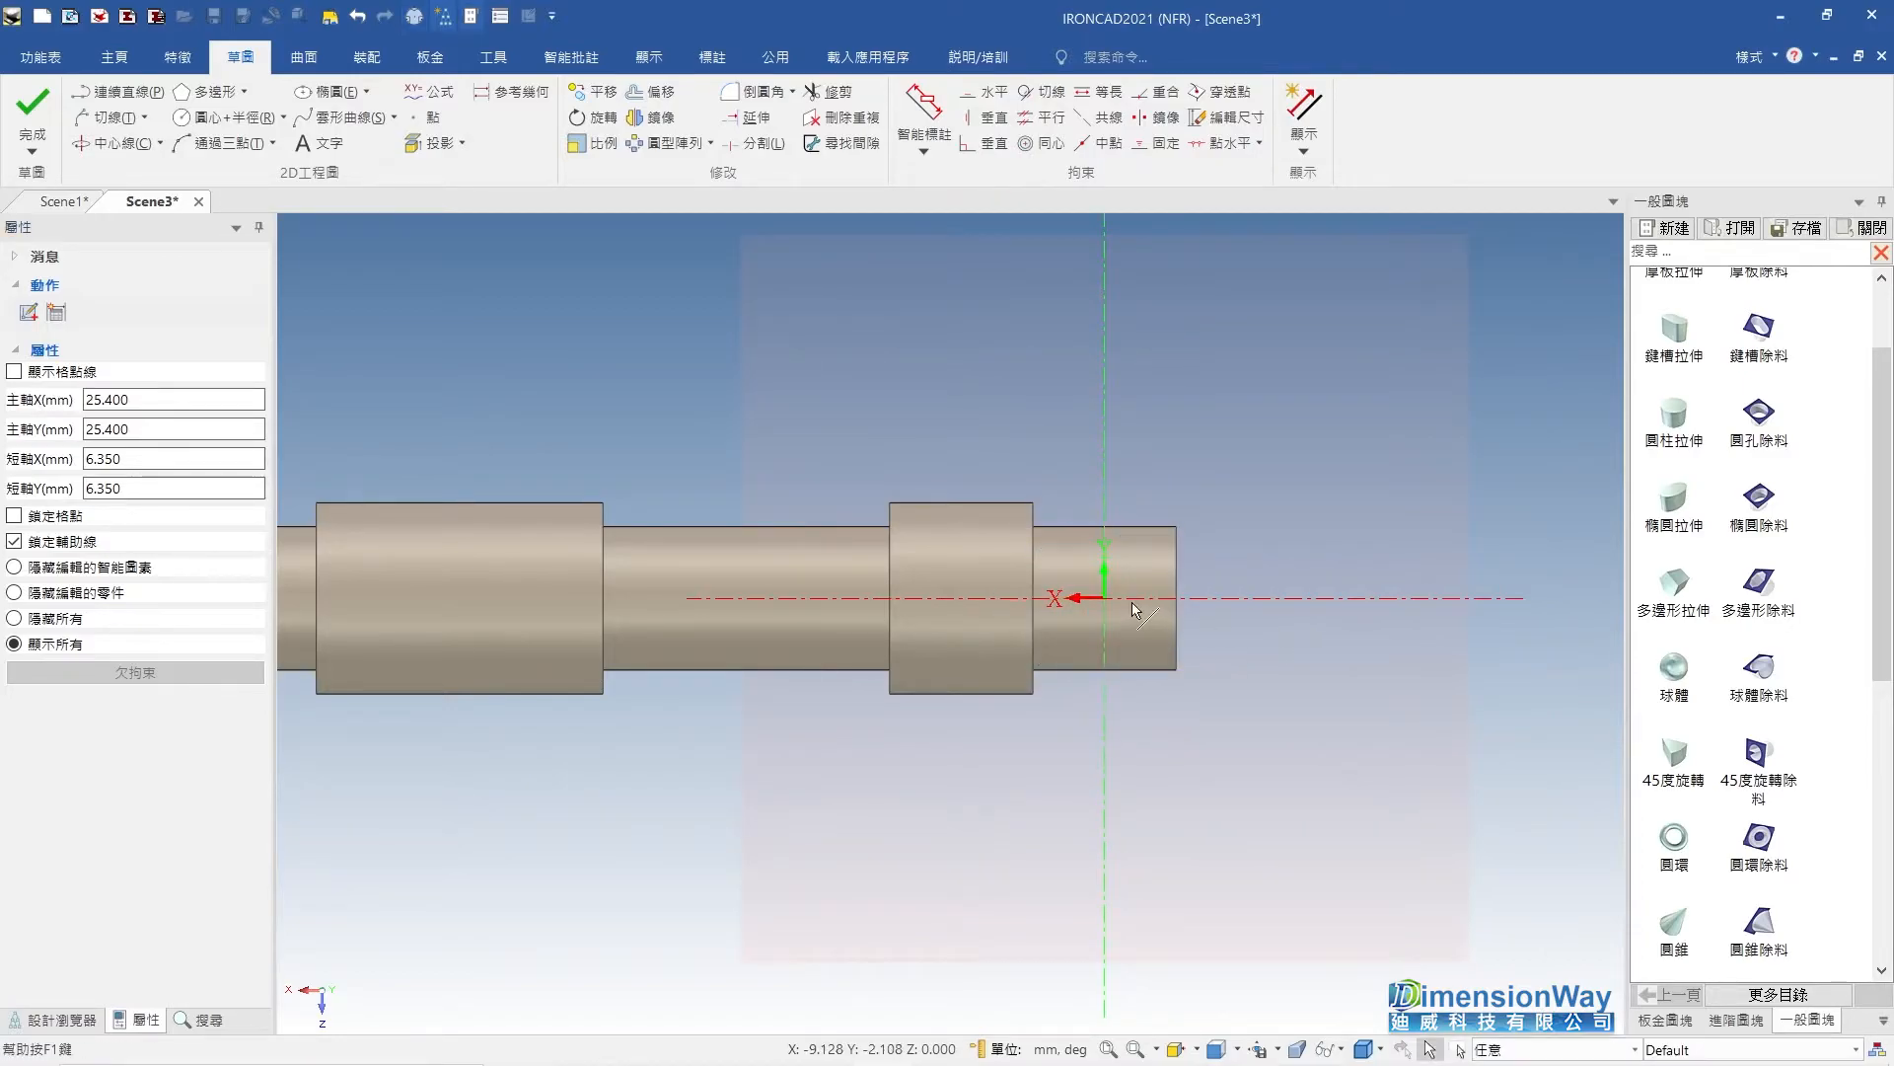
# Draw a shallow arched three-point spline with both ends on the sketch's X axis and its peak on the Y axis.
pyautogui.click(345, 116)
pyautogui.scroll(3, 1122, 604)
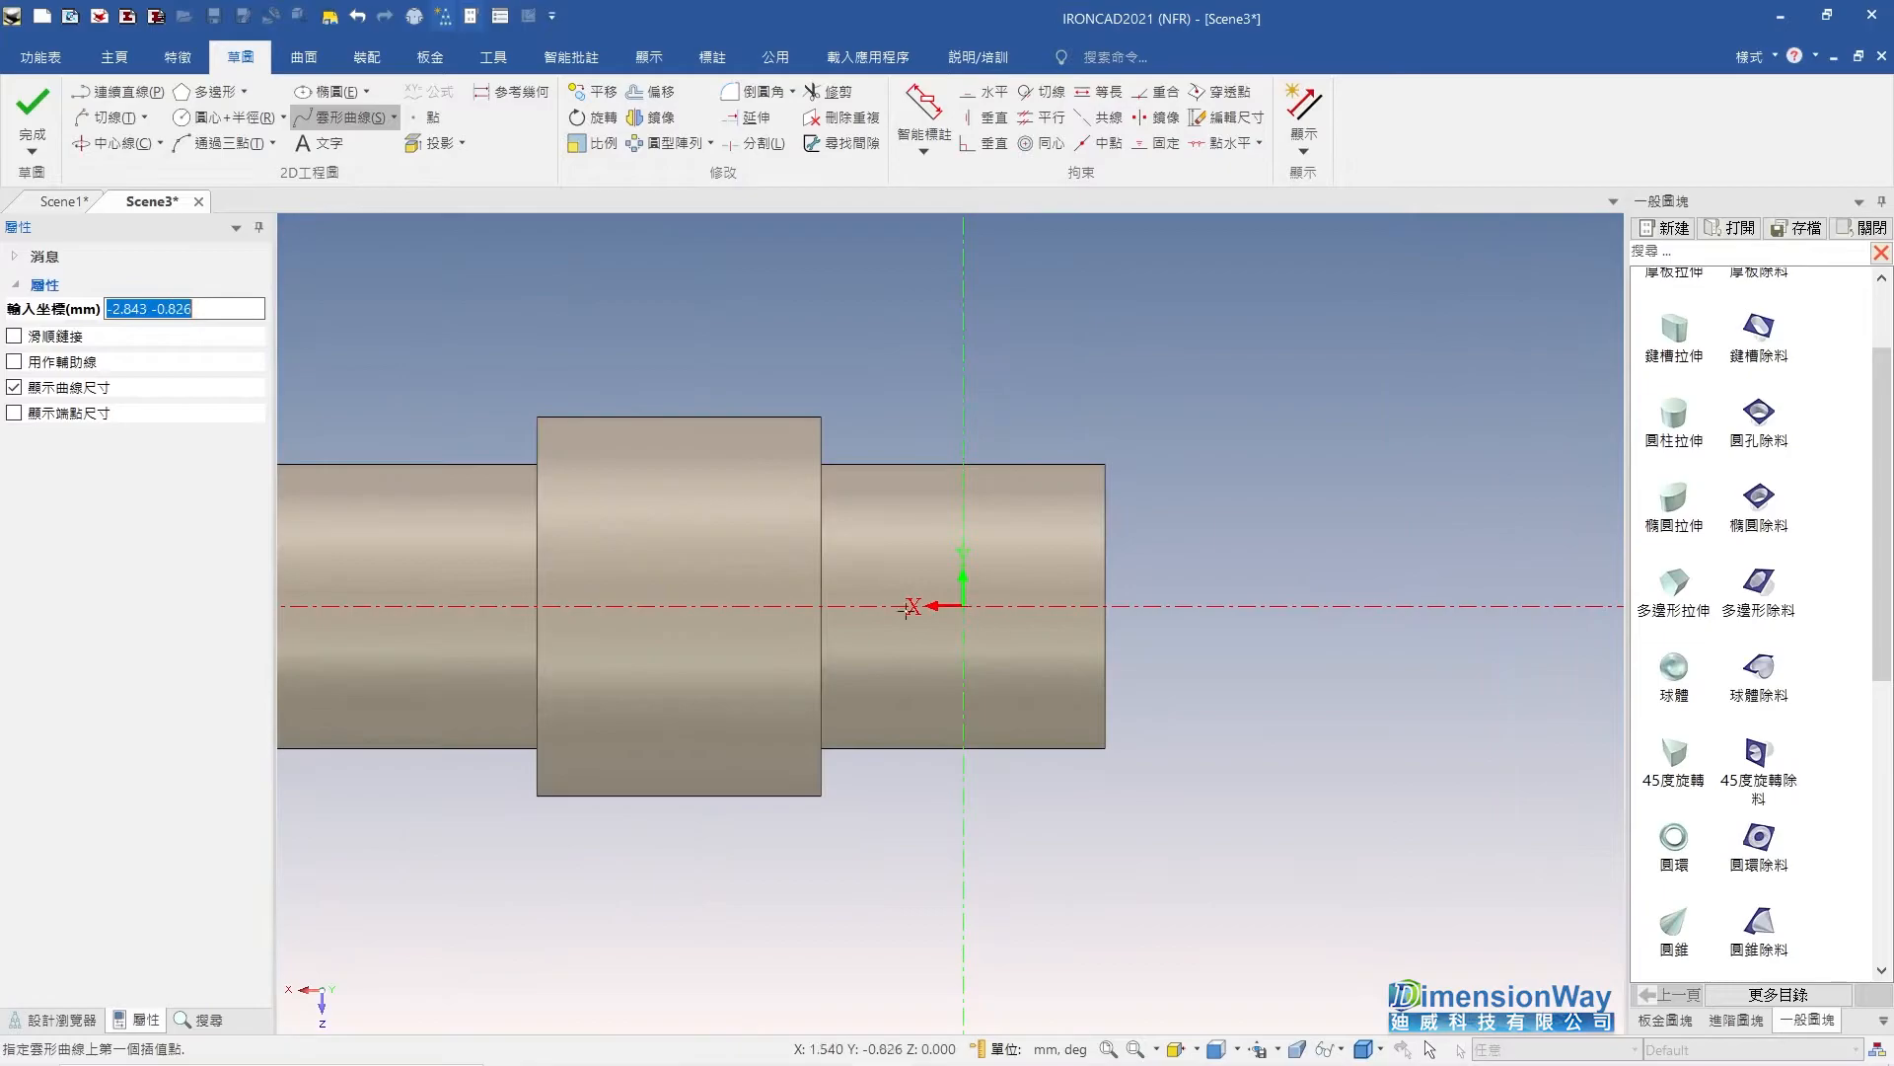
pyautogui.click(873, 598)
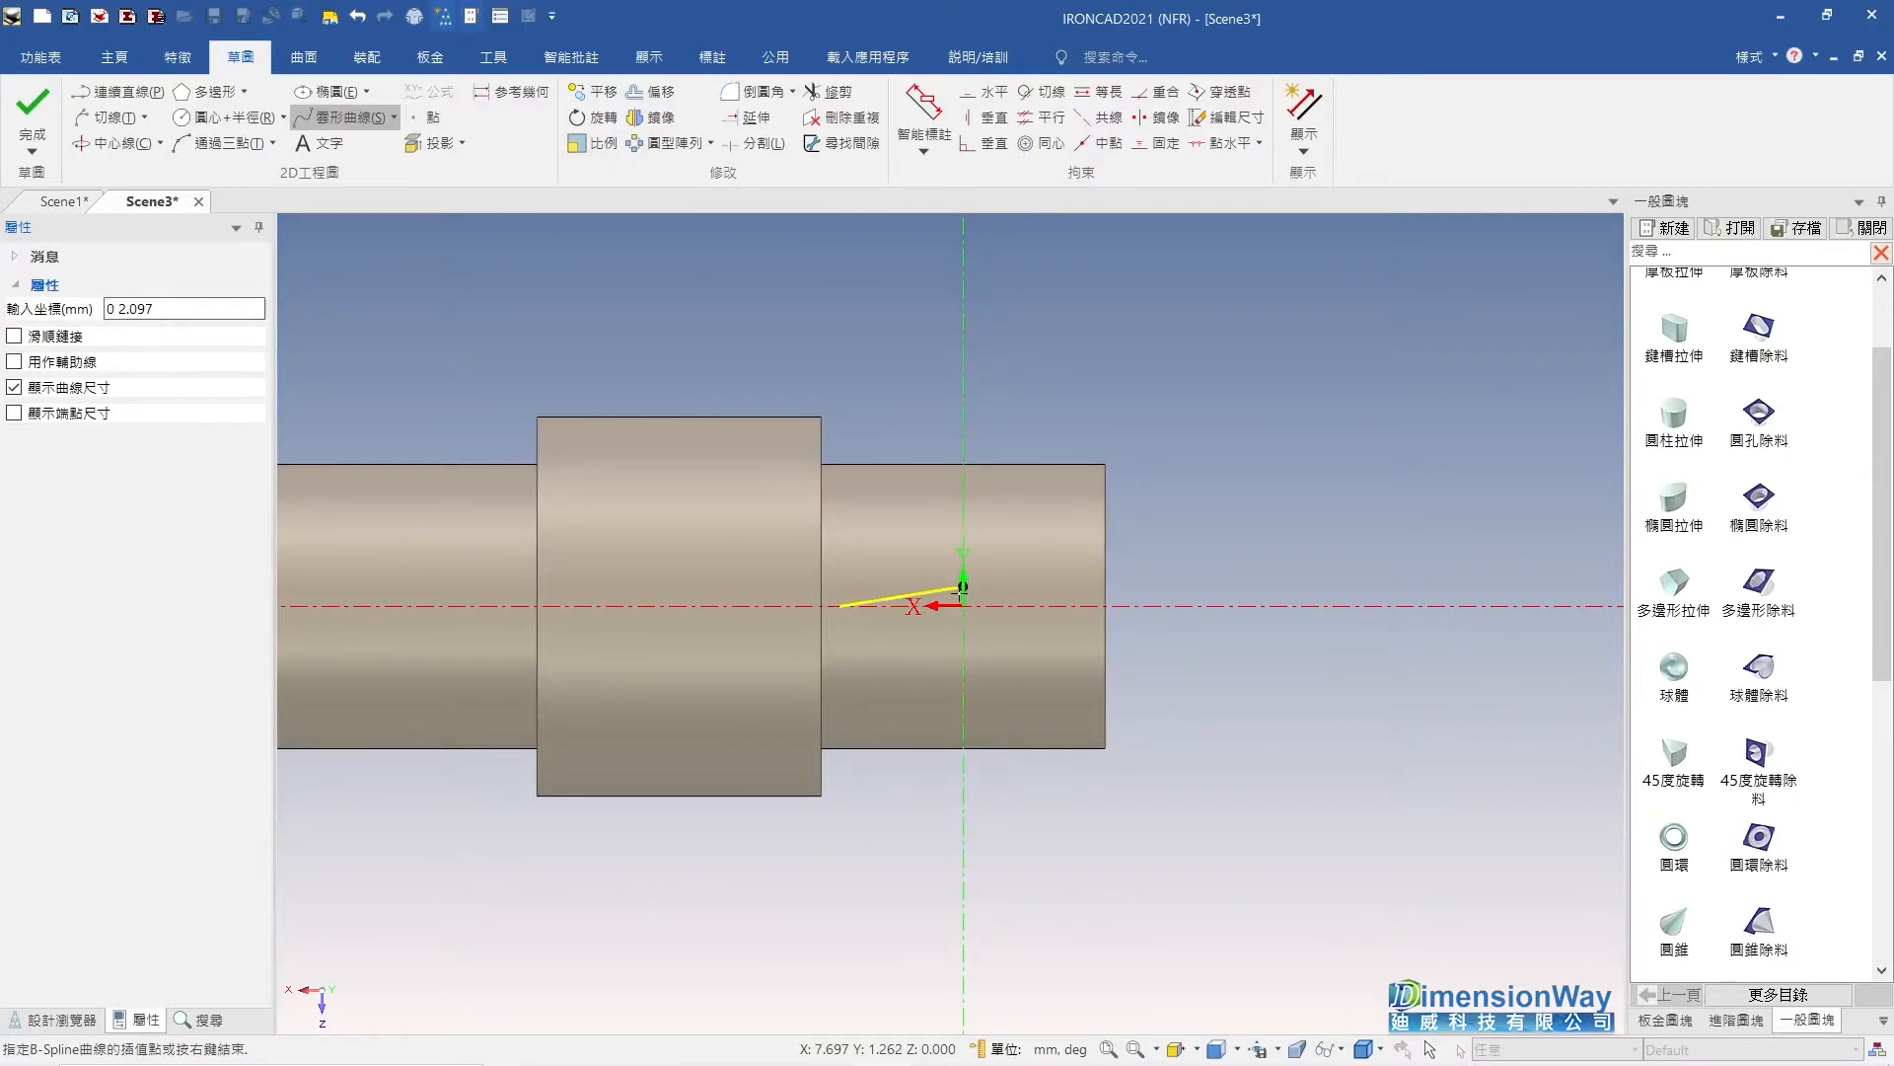
pyautogui.scroll(3, 963, 587)
pyautogui.click(989, 616)
pyautogui.click(1205, 639)
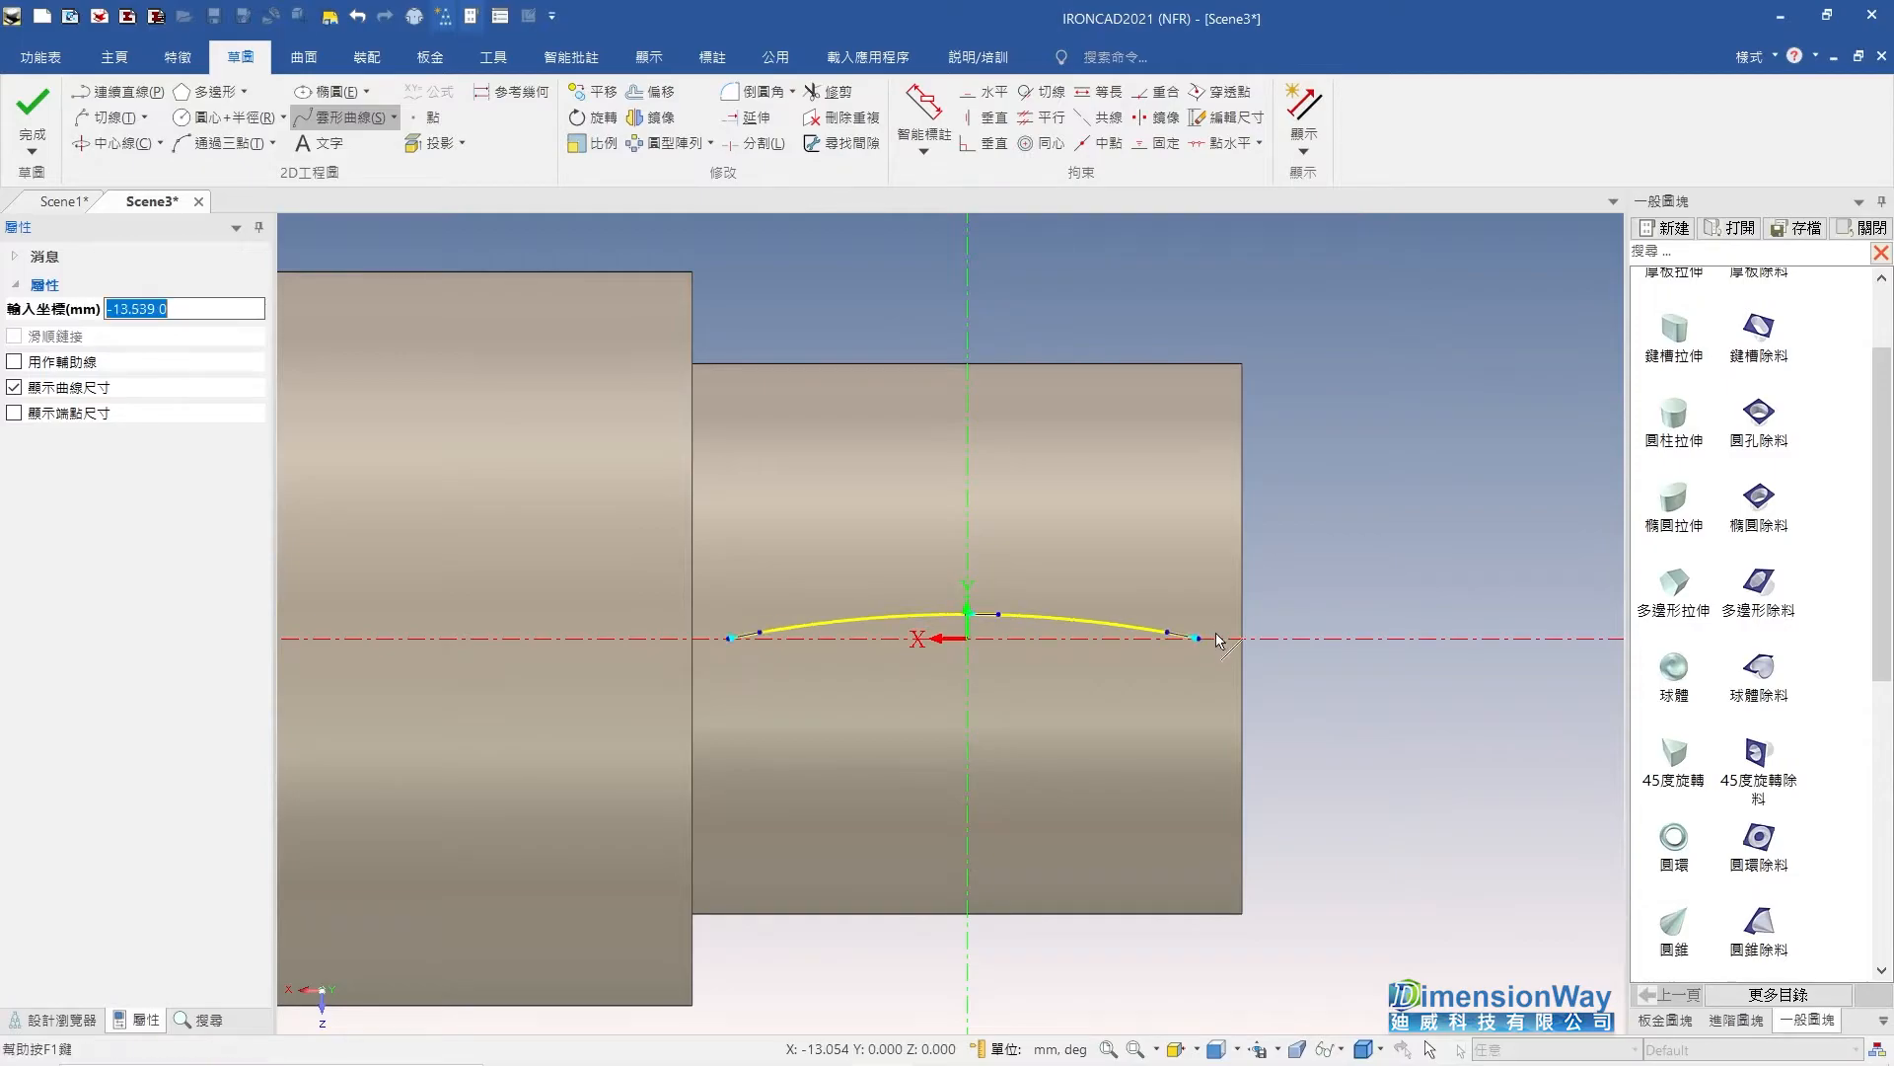
pyautogui.rightClick(1205, 638)
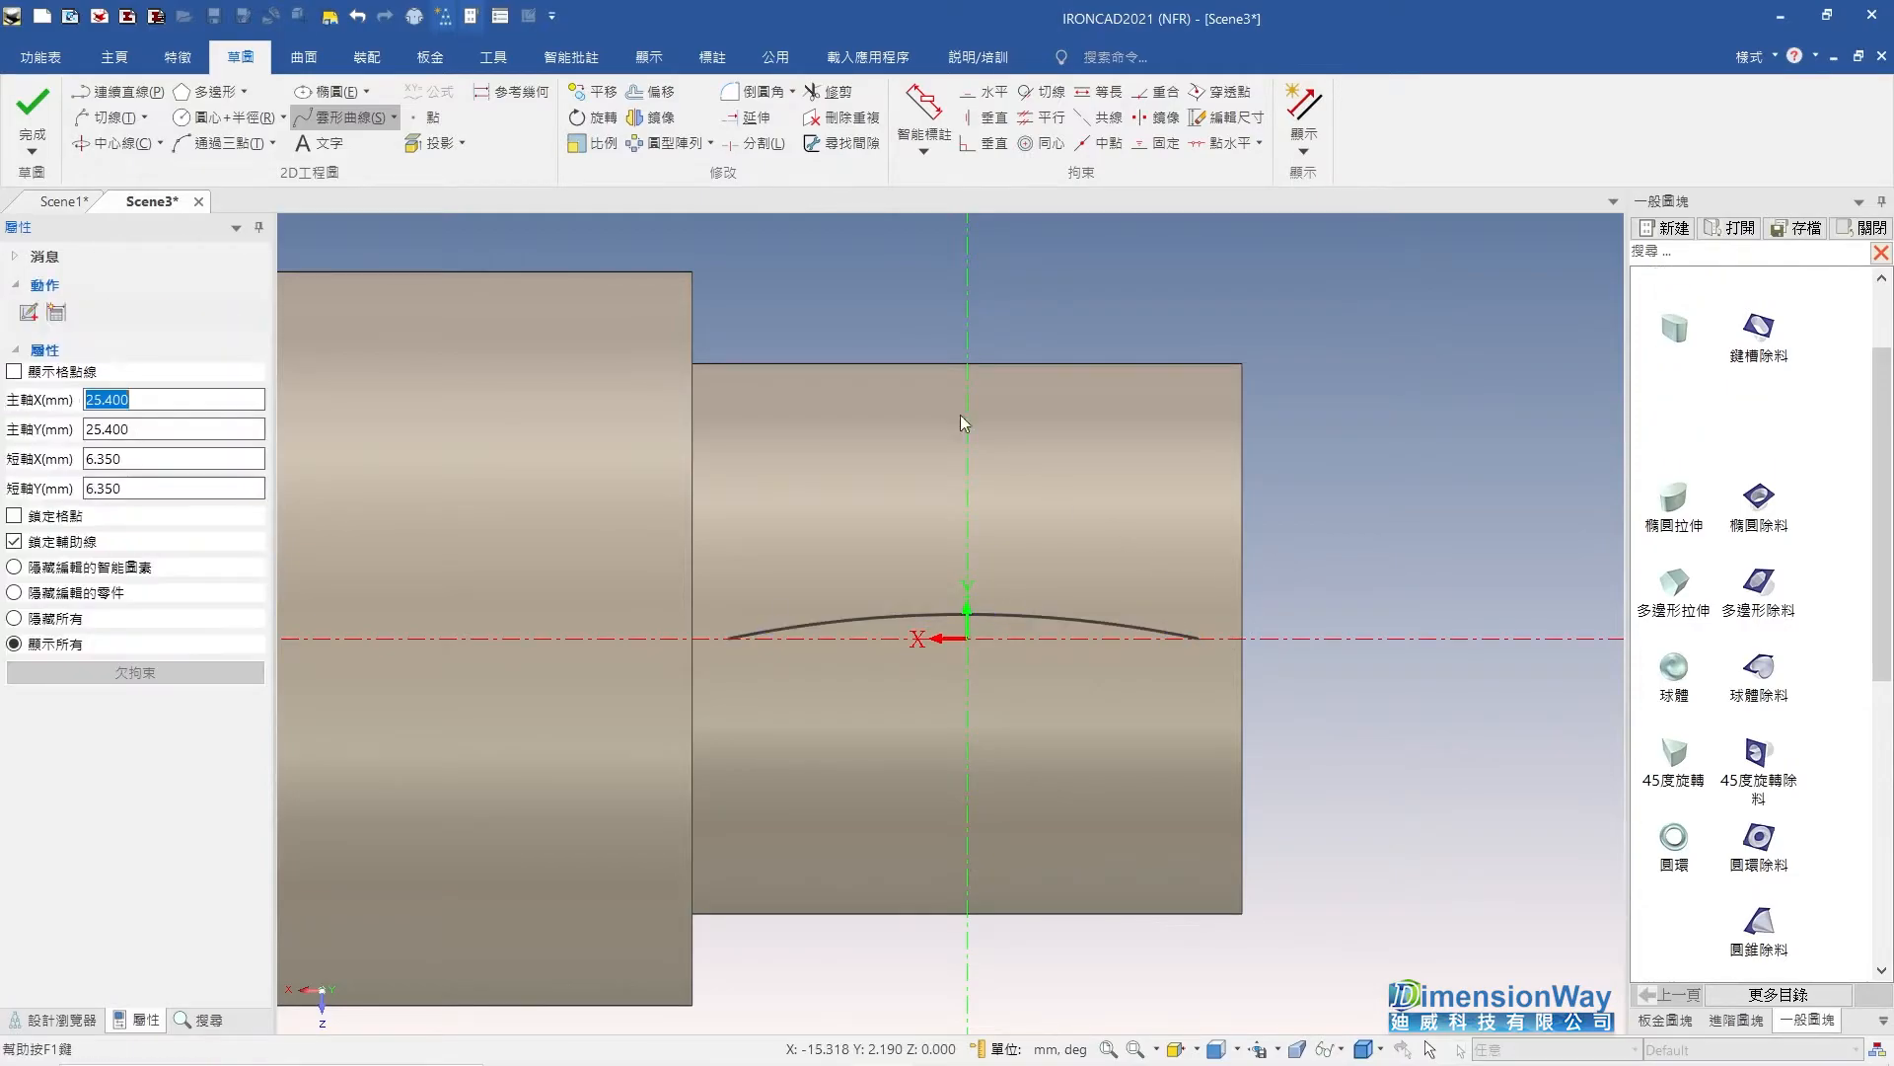
# Mirror a copy of the spline about the sketch's X axis to form a closed lens profile, and finish the sketch.
pyautogui.click(650, 117)
pyautogui.click(1011, 620)
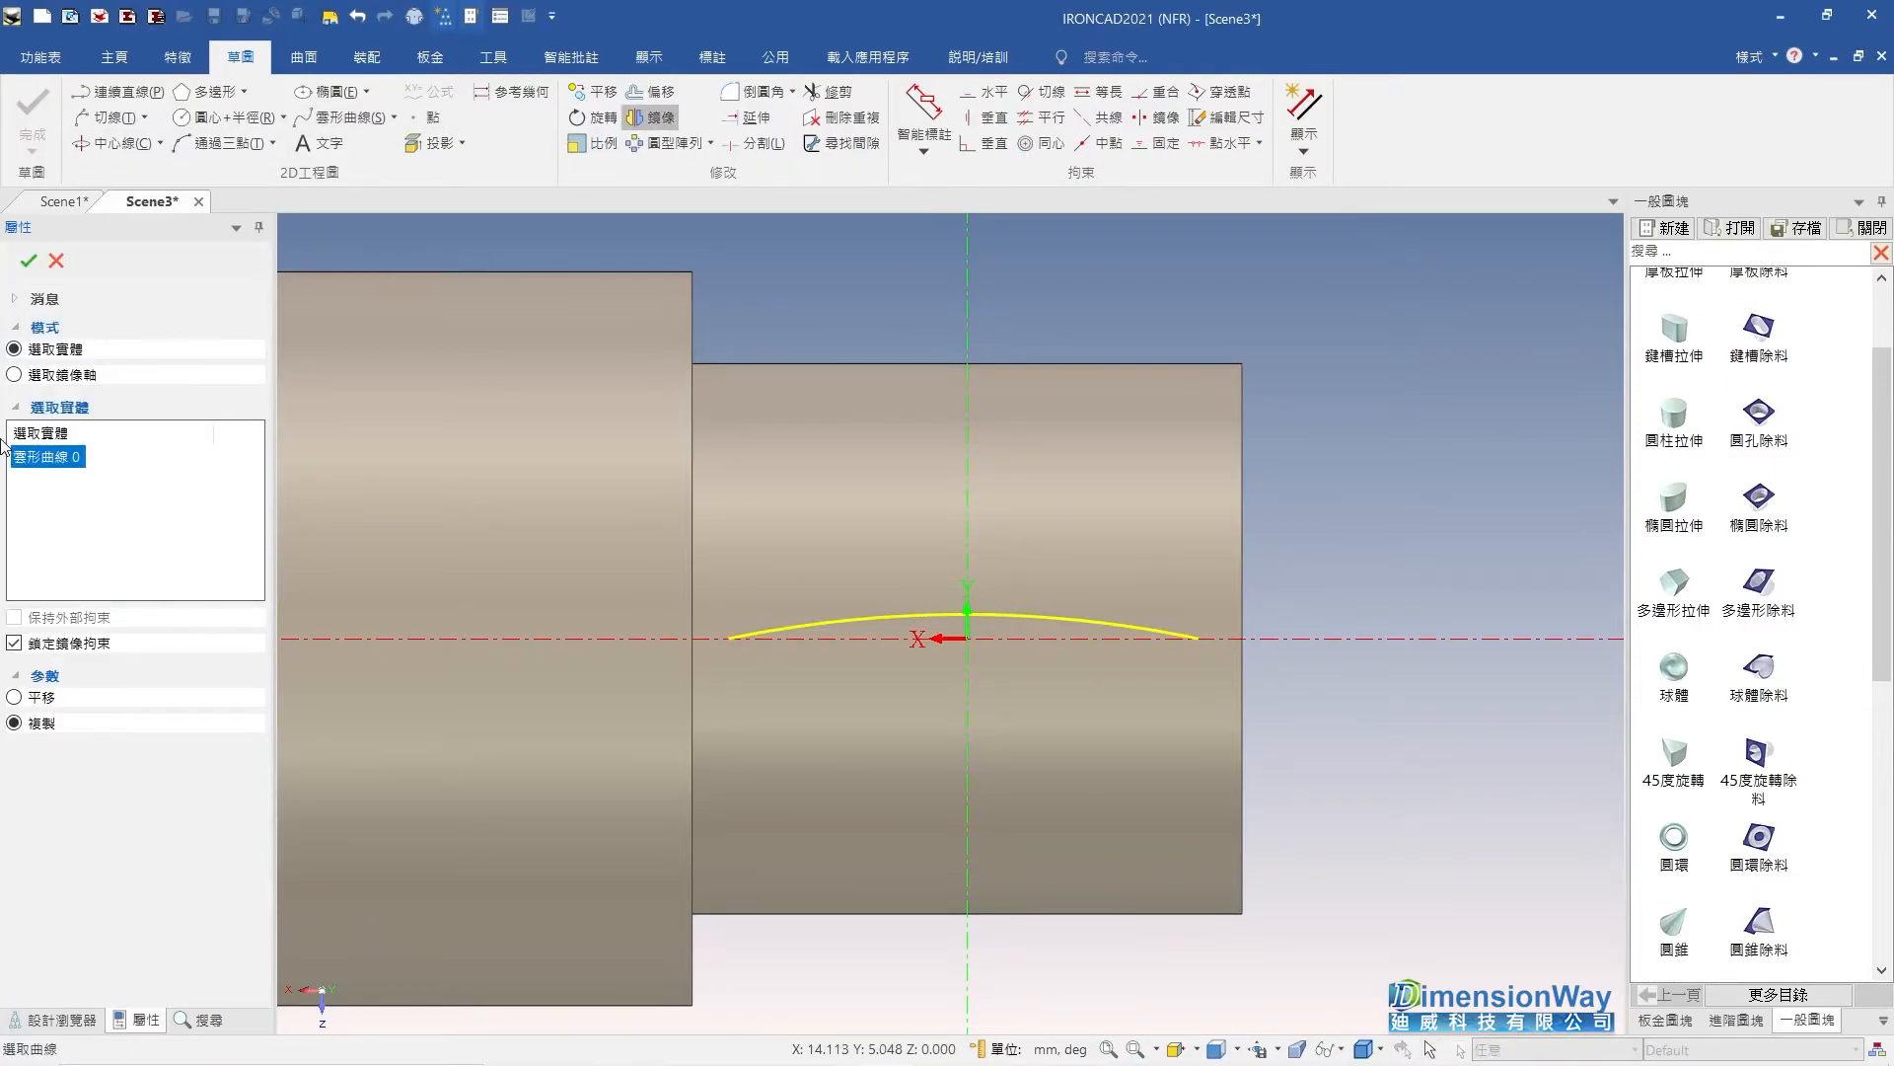
pyautogui.click(49, 378)
pyautogui.click(995, 639)
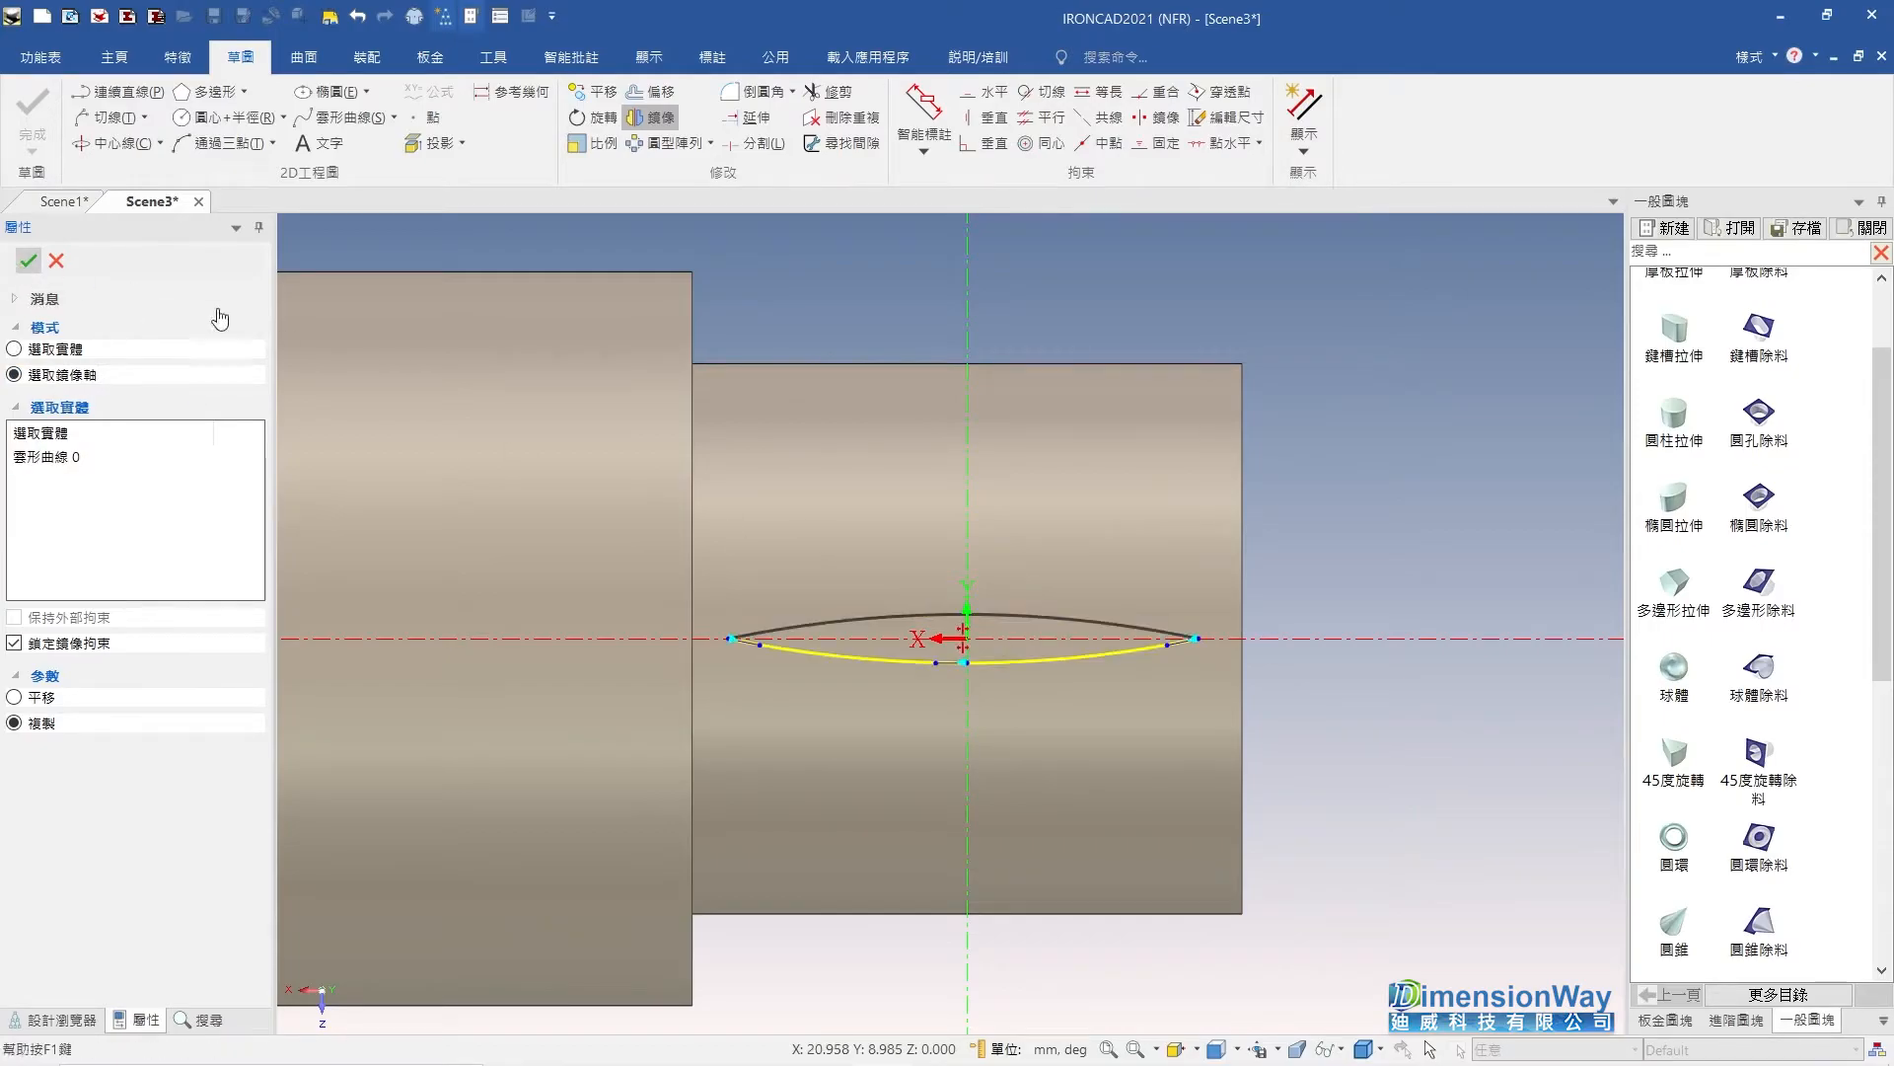
pyautogui.click(27, 260)
pyautogui.click(1097, 536)
pyautogui.scroll(2, 1096, 536)
pyautogui.click(39, 104)
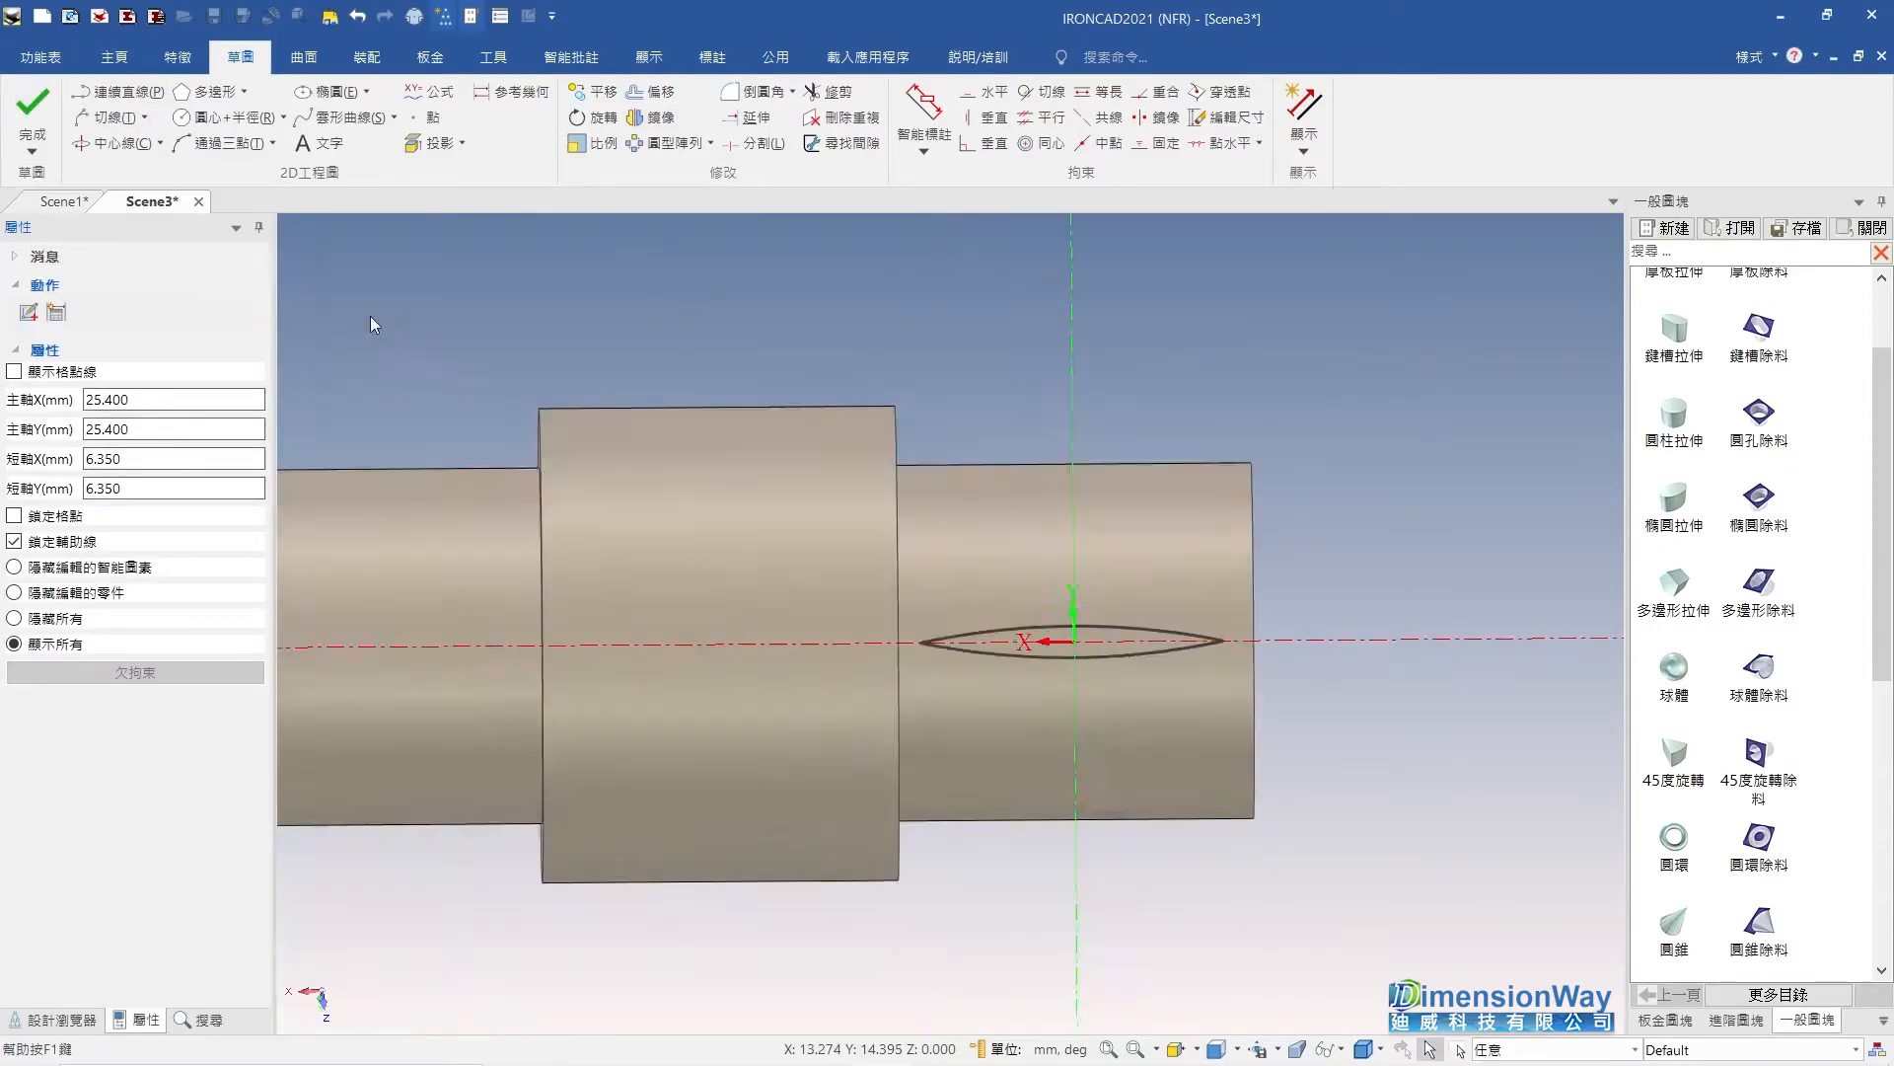
# Move the lens sketch along its normal from the shaft axis to the level of a point on the end face's edge.
pyautogui.scroll(3, 1312, 538)
pyautogui.moveTo(1312, 534)
pyautogui.mouseDown(button='middle')
pyautogui.moveTo(1283, 536)
pyautogui.moveTo(1303, 512)
pyautogui.moveTo(1322, 525)
pyautogui.mouseUp(button='middle')
pyautogui.press('F10')
pyautogui.click(1326, 475)
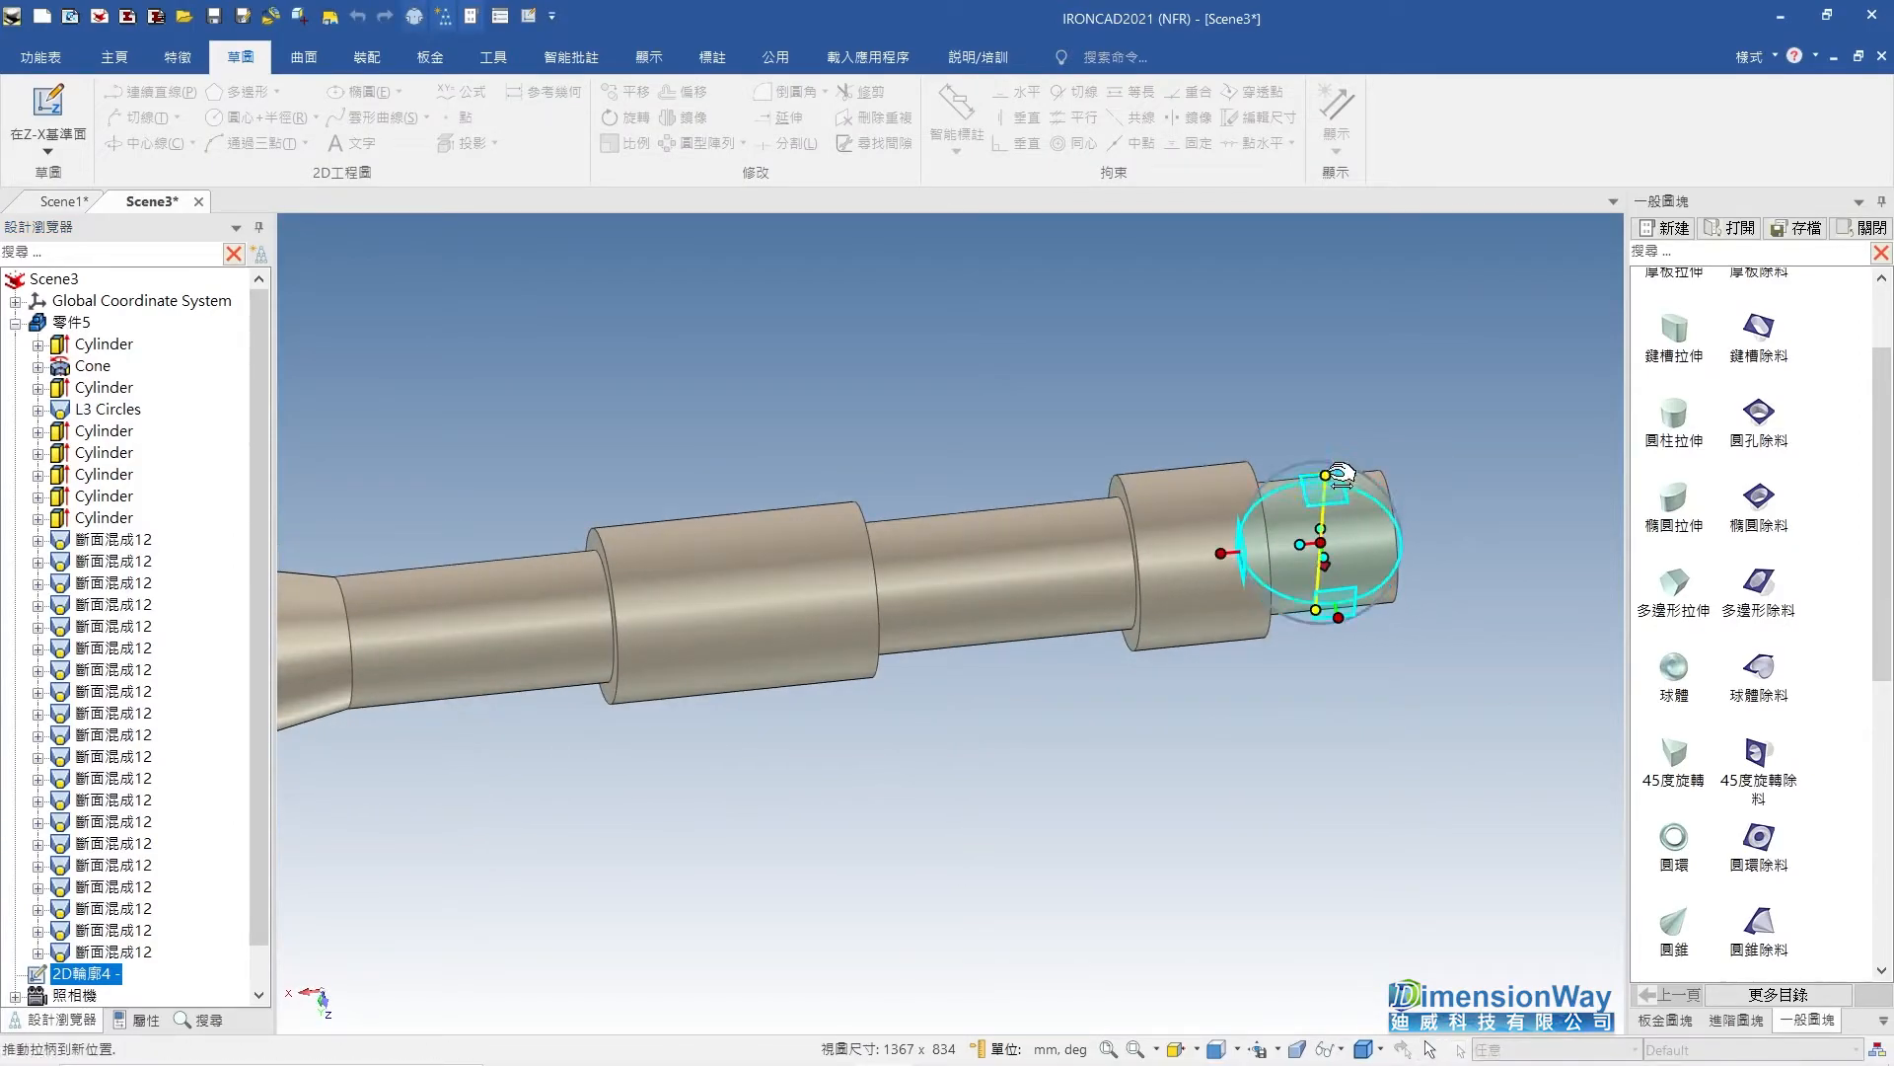
pyautogui.rightClick(1322, 539)
pyautogui.click(1398, 645)
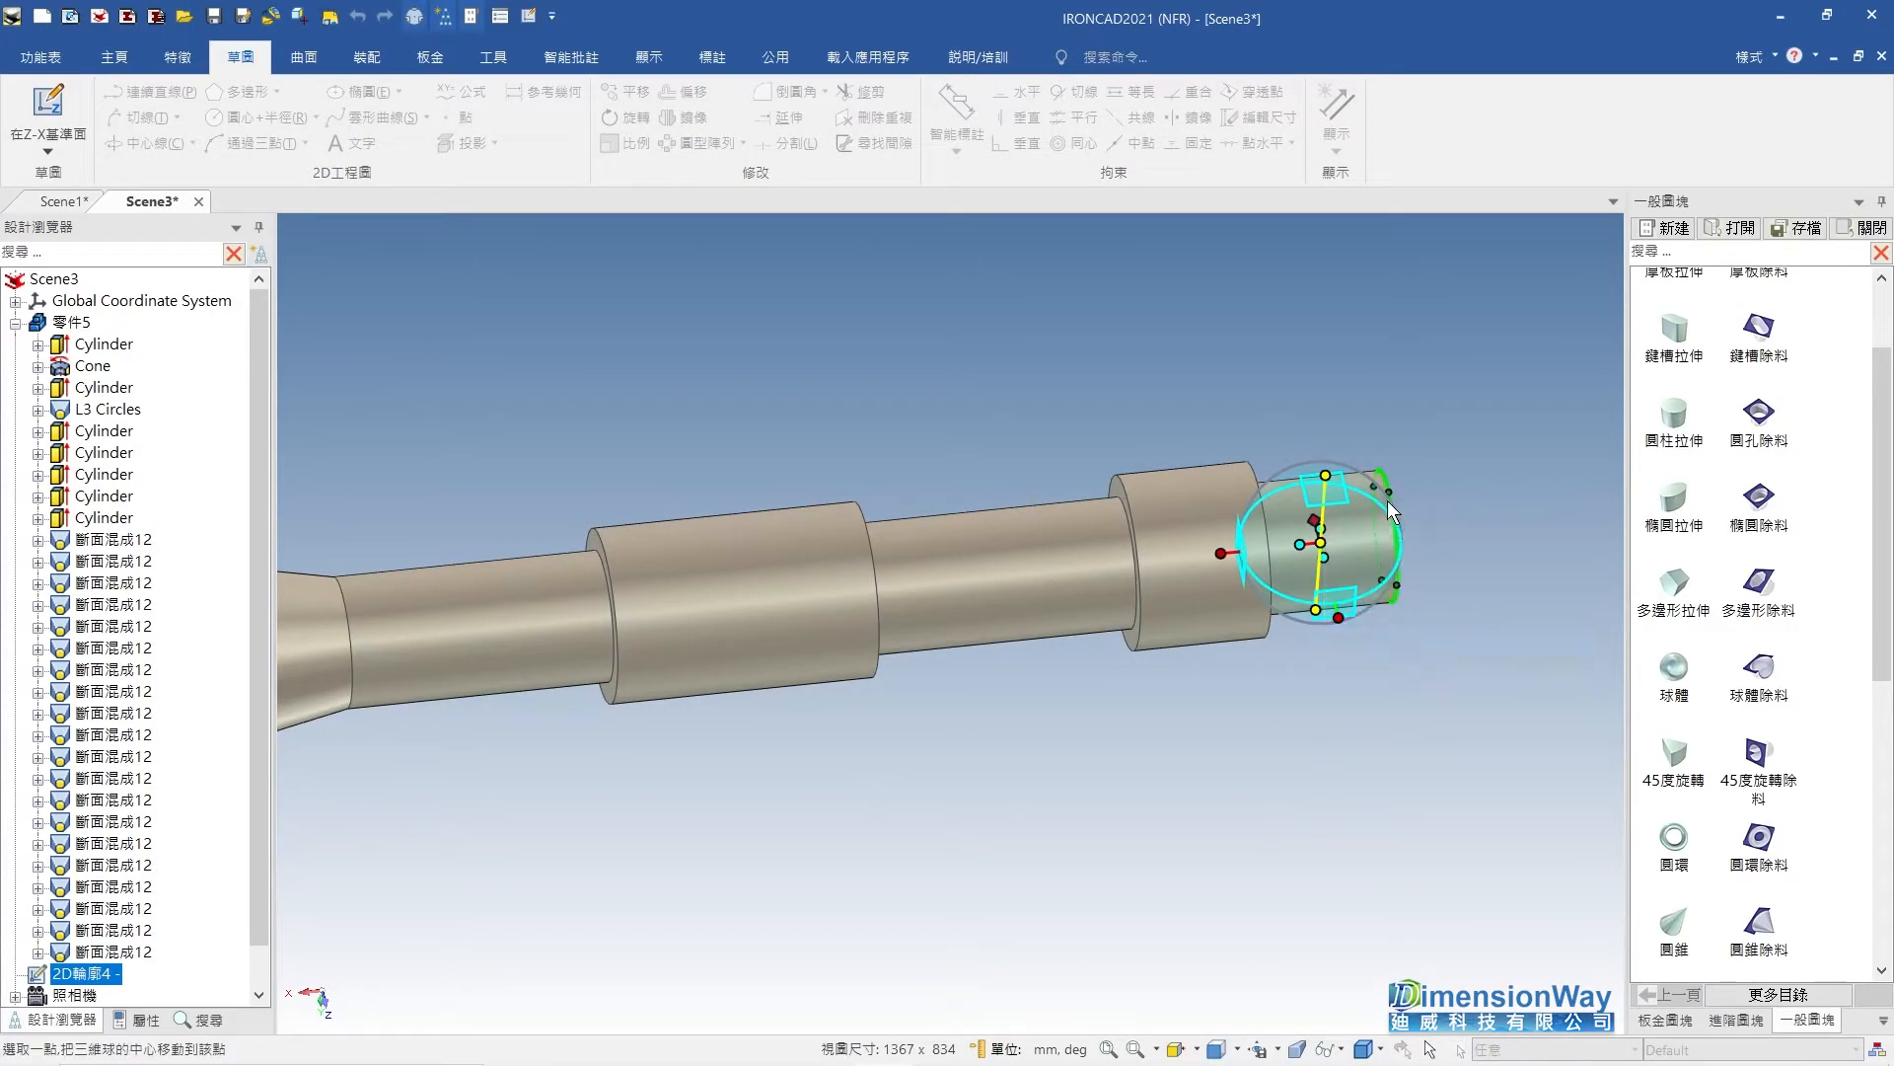
pyautogui.click(1388, 495)
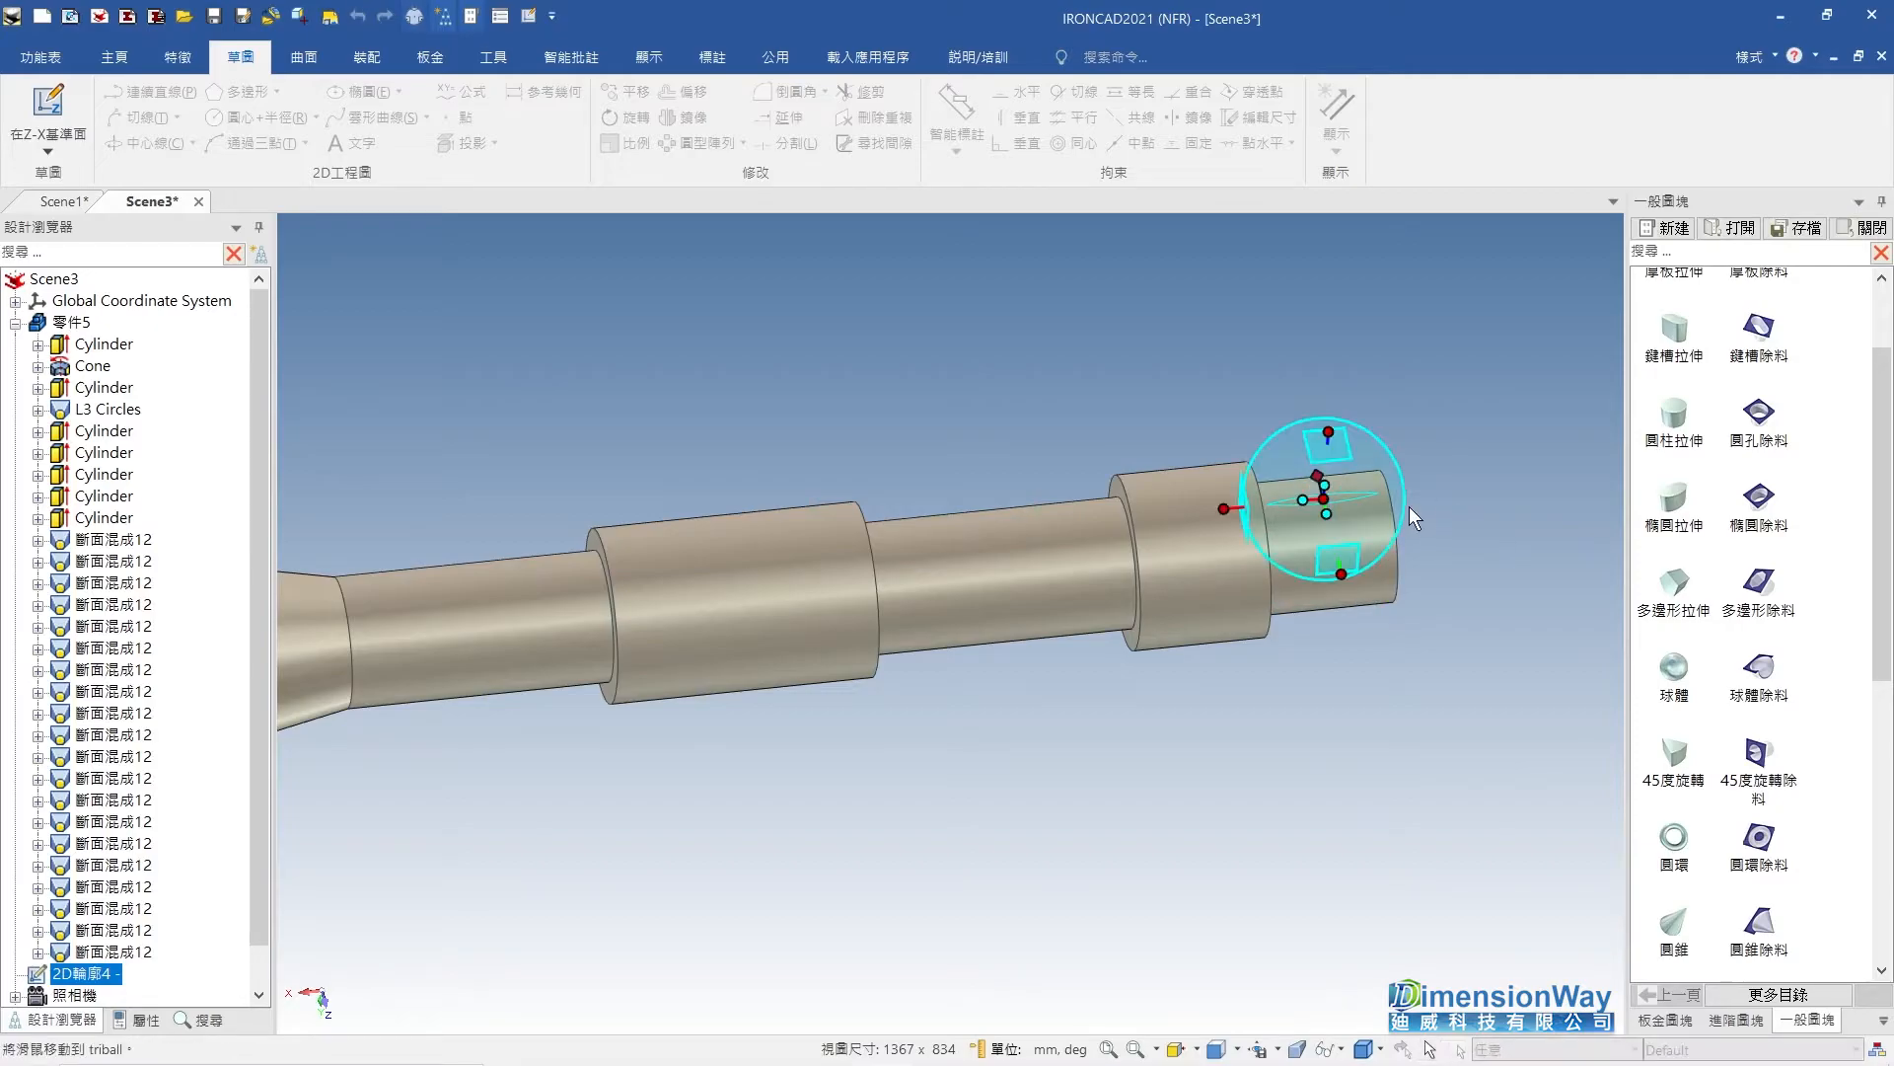
# Create one copy of the lens sketch offset radially outward from the shaft's end cylinder.
pyautogui.moveTo(1328, 432); pyautogui.dragTo(1325, 436, button='right')
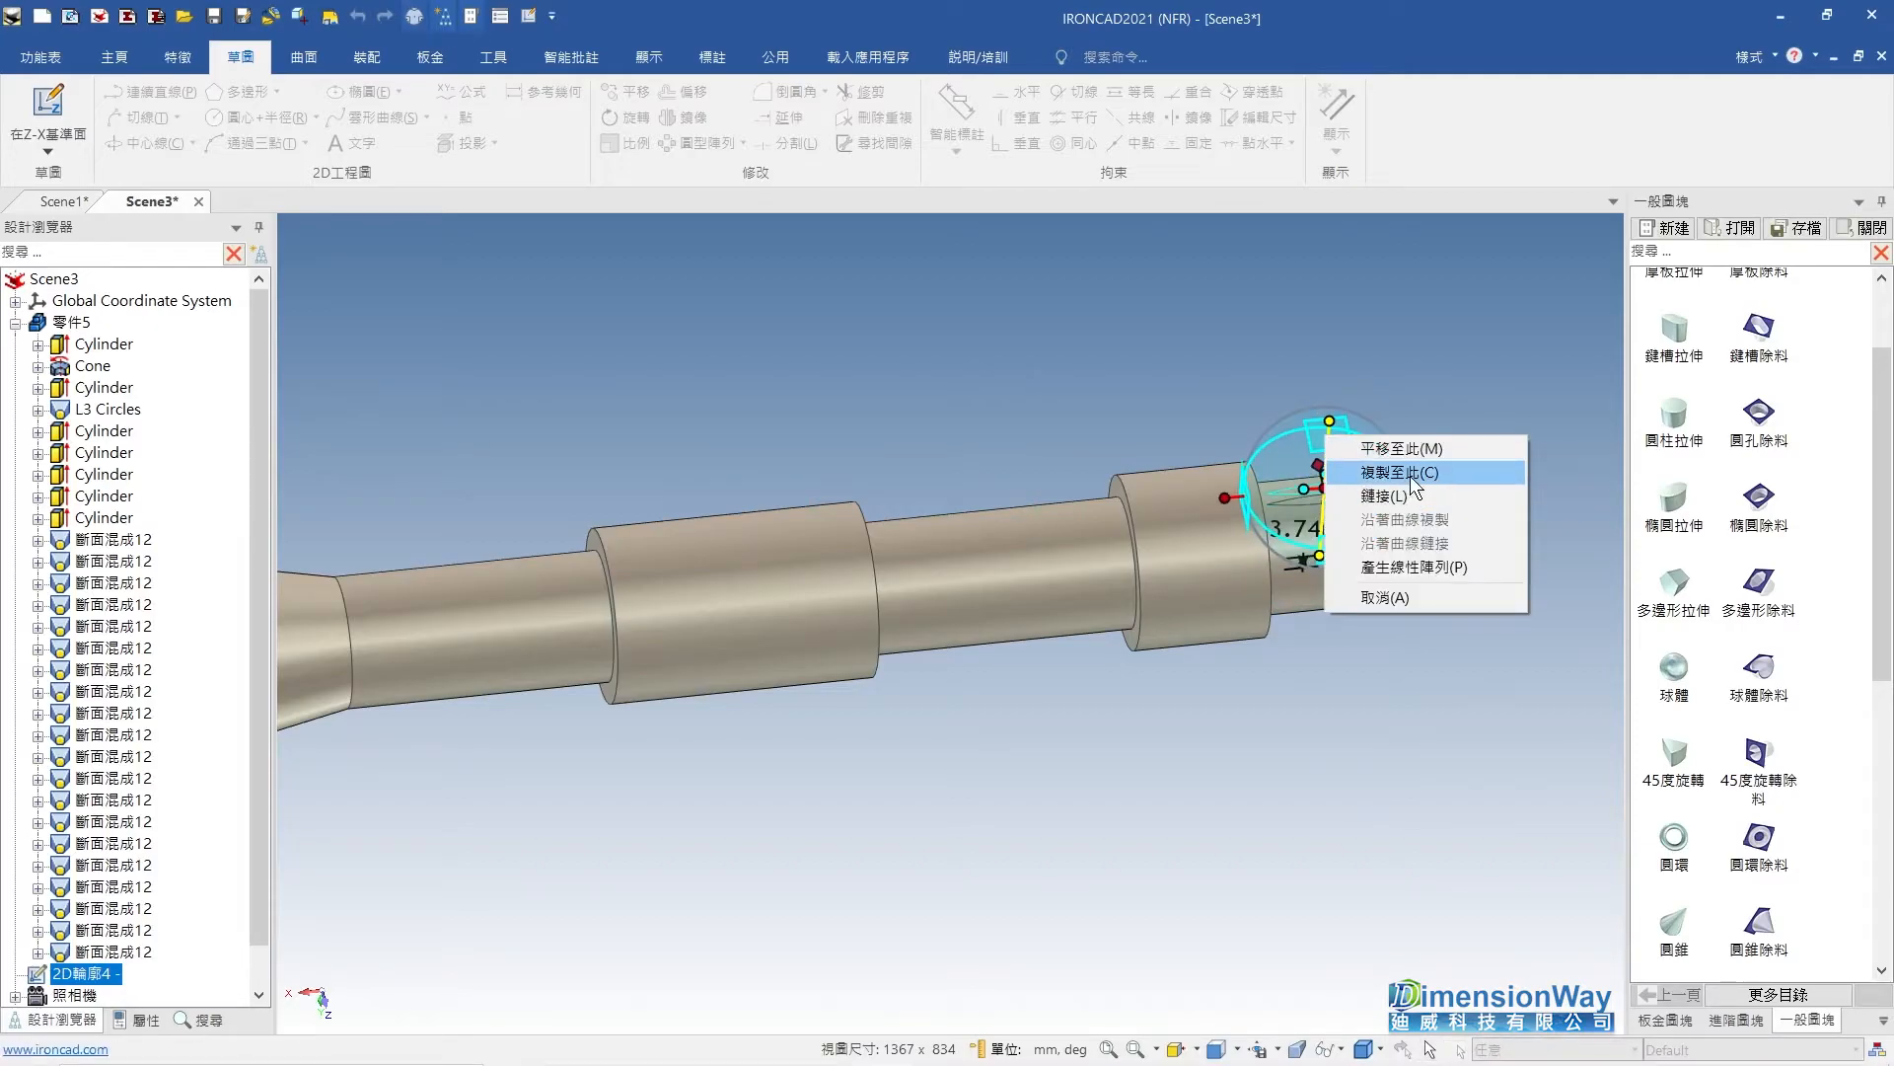
pyautogui.click(1411, 473)
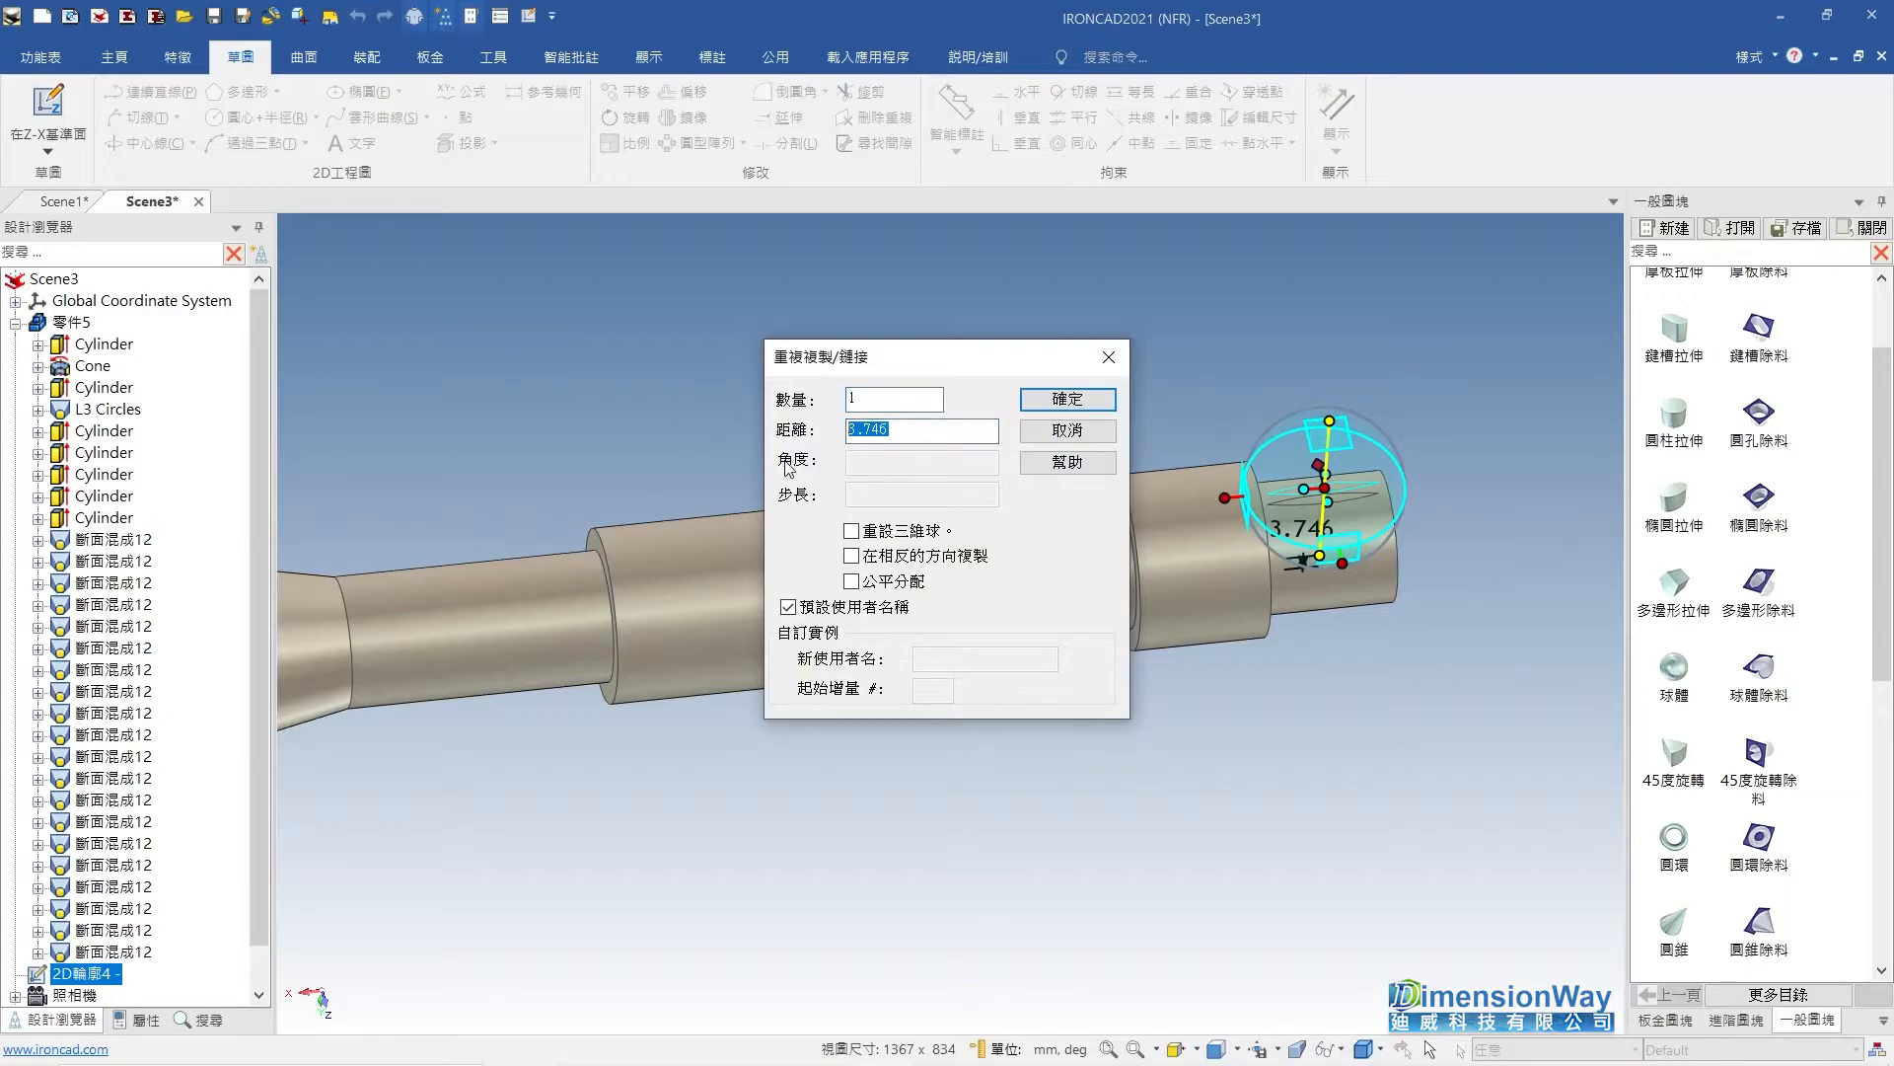
pyautogui.press('Return')
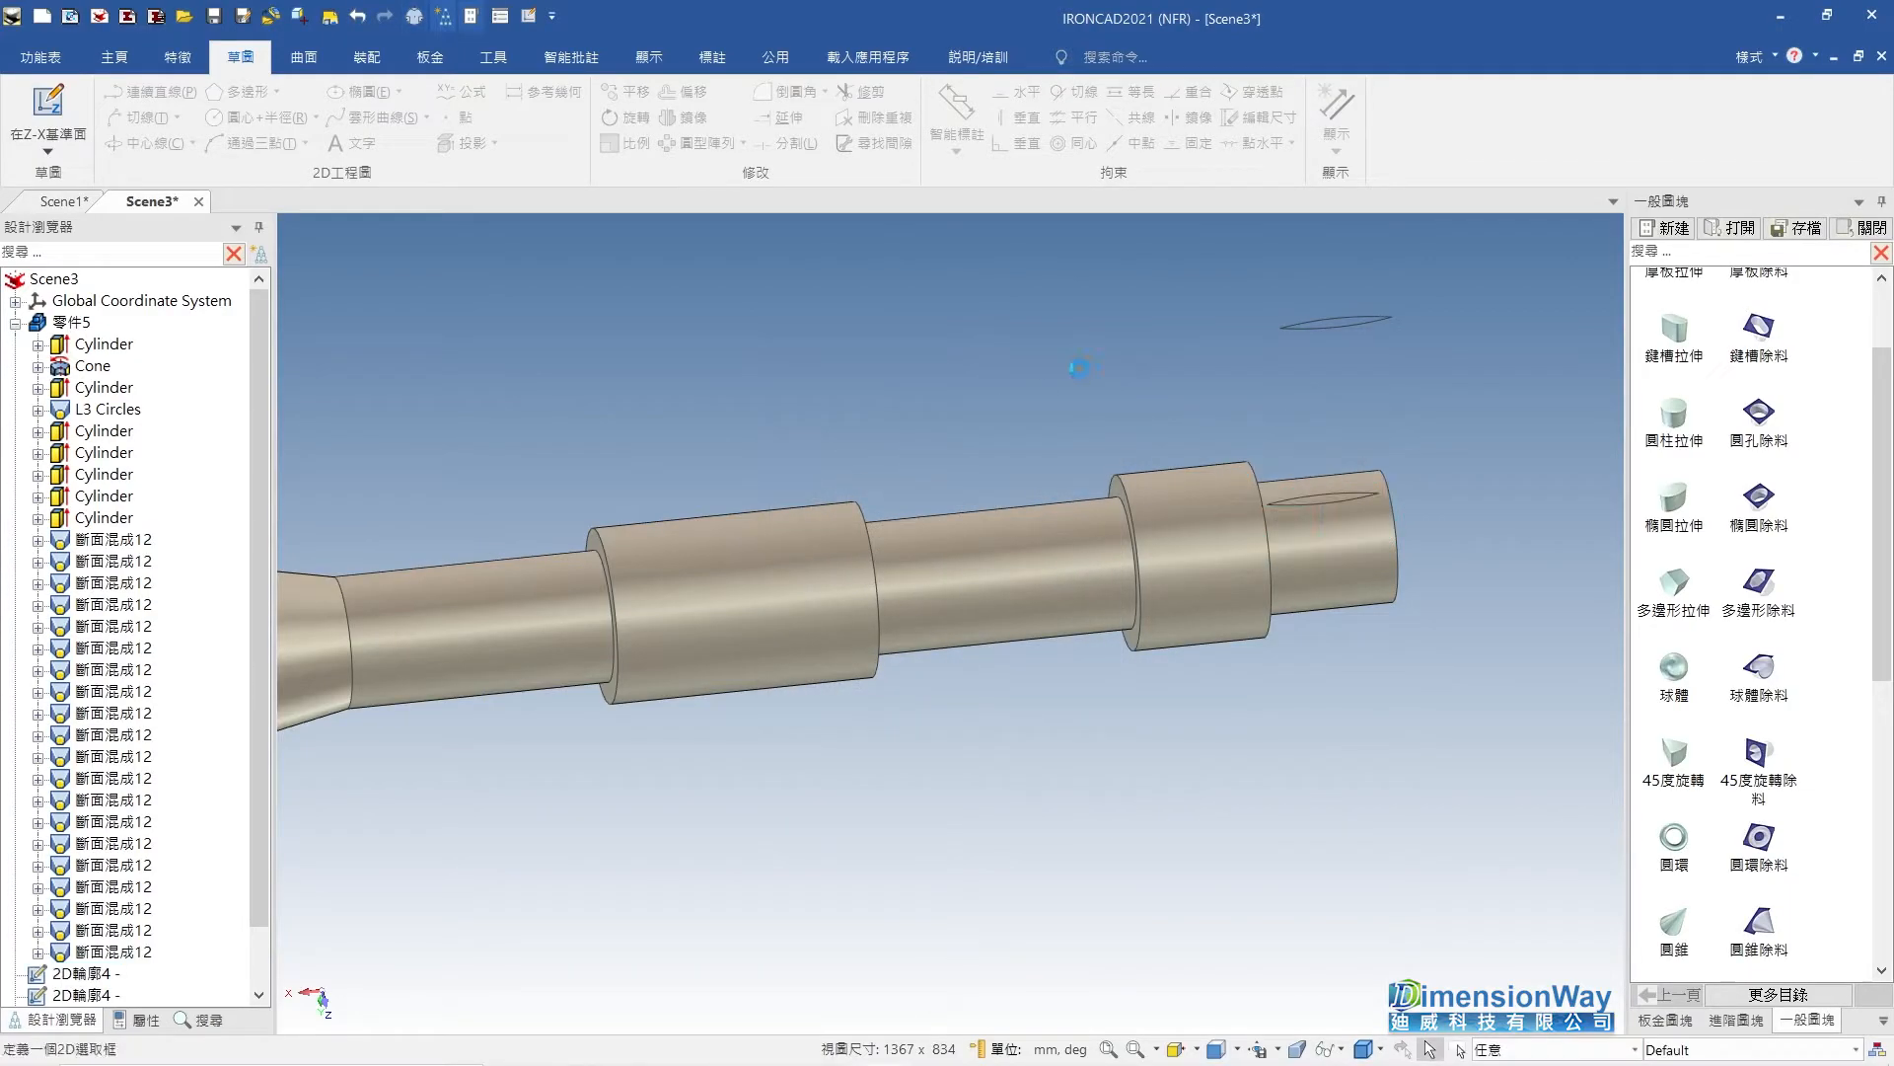
# Open the copied outer sketch for editing and remove its lens curves.
pyautogui.scroll(-3, 1093, 469)
pyautogui.scroll(3, 1094, 470)
pyautogui.click(1107, 483)
pyautogui.rightClick(1107, 481)
pyautogui.click(1085, 486)
pyautogui.click(1085, 485)
pyautogui.rightClick(1085, 485)
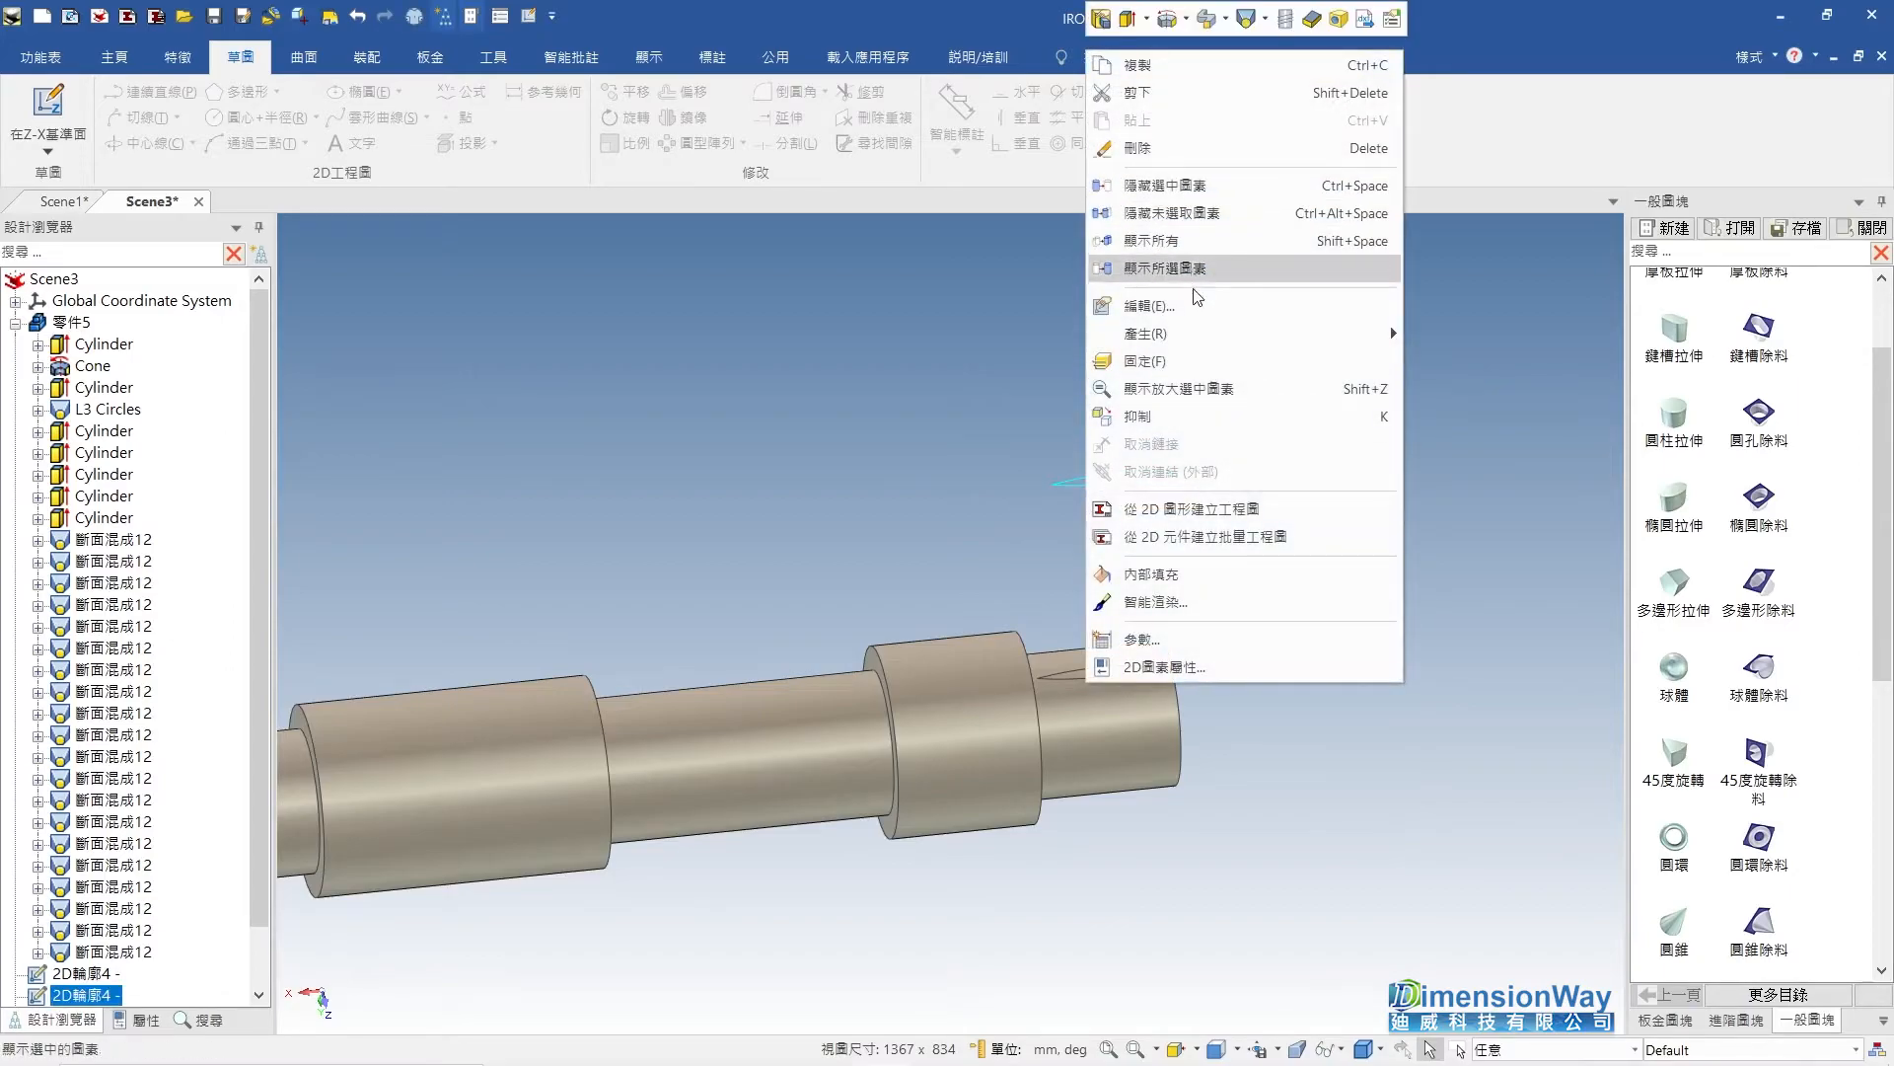
pyautogui.click(1184, 322)
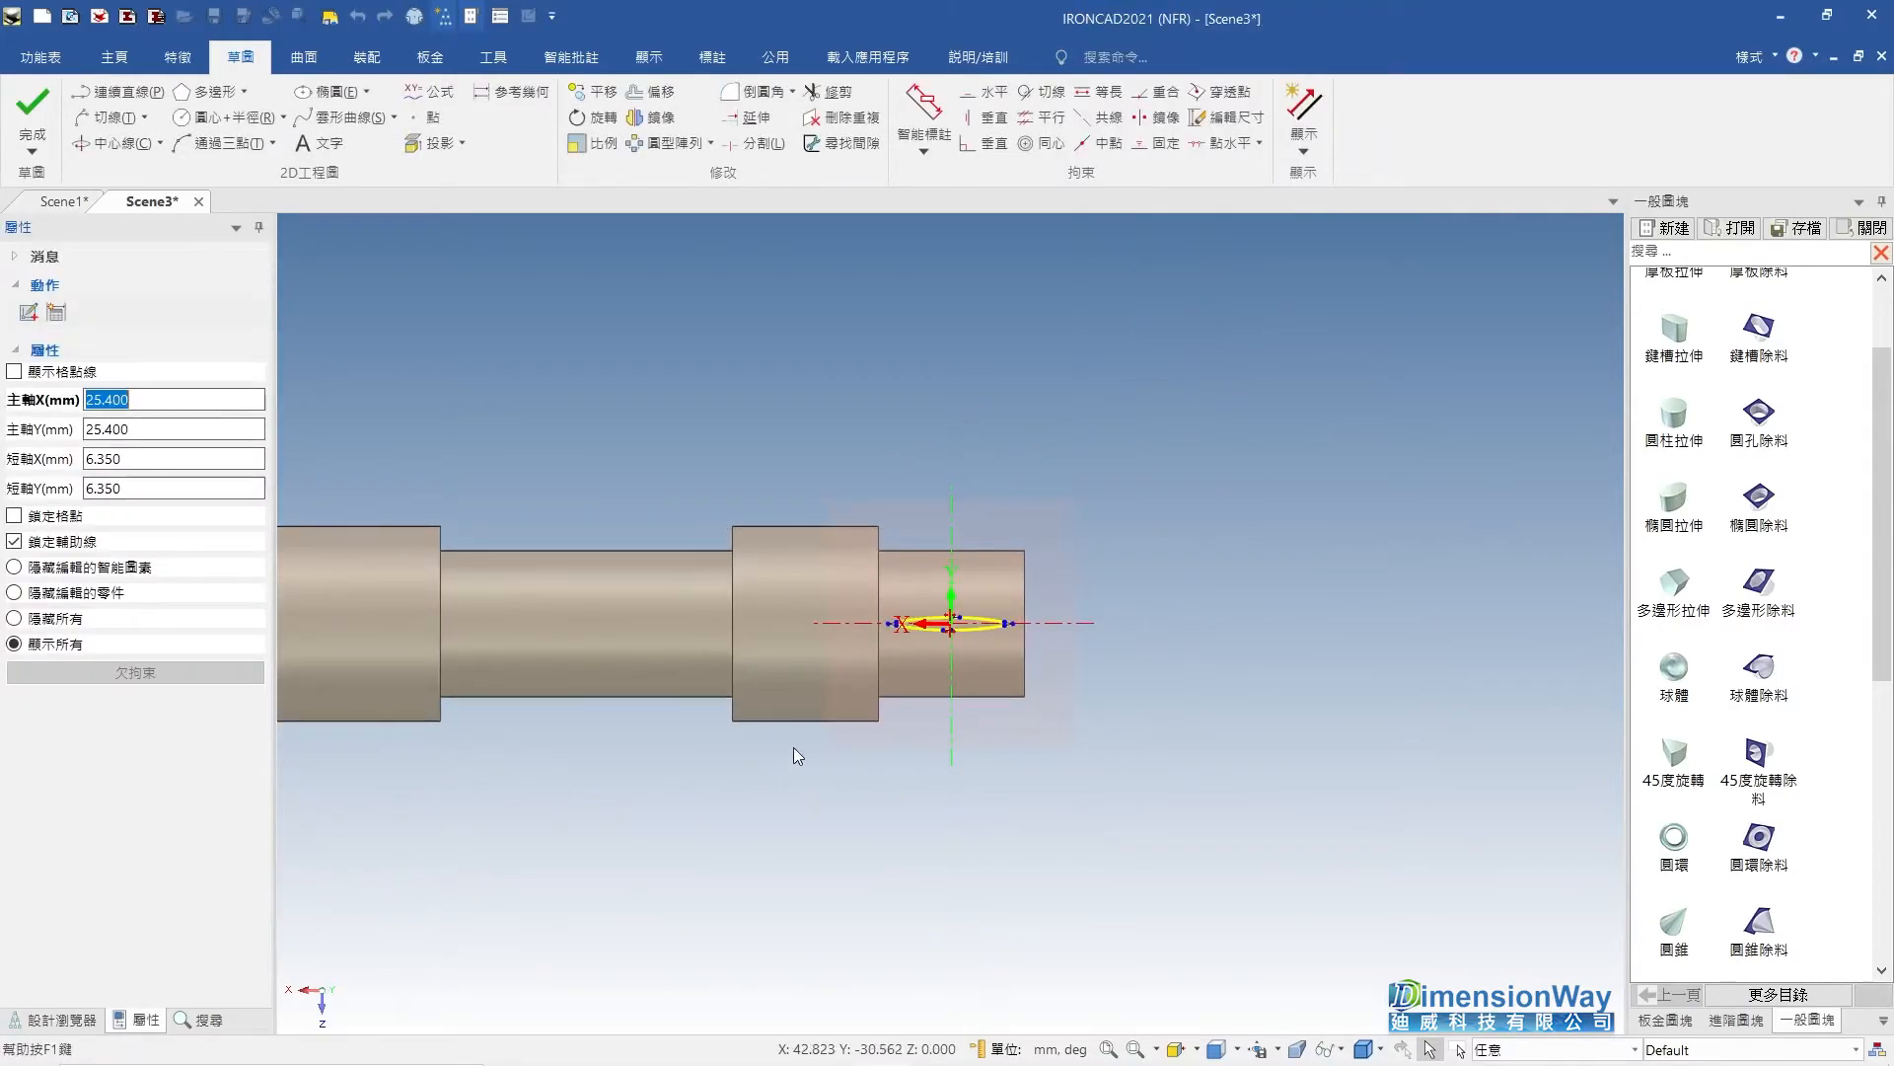
pyautogui.scroll(2, 963, 654)
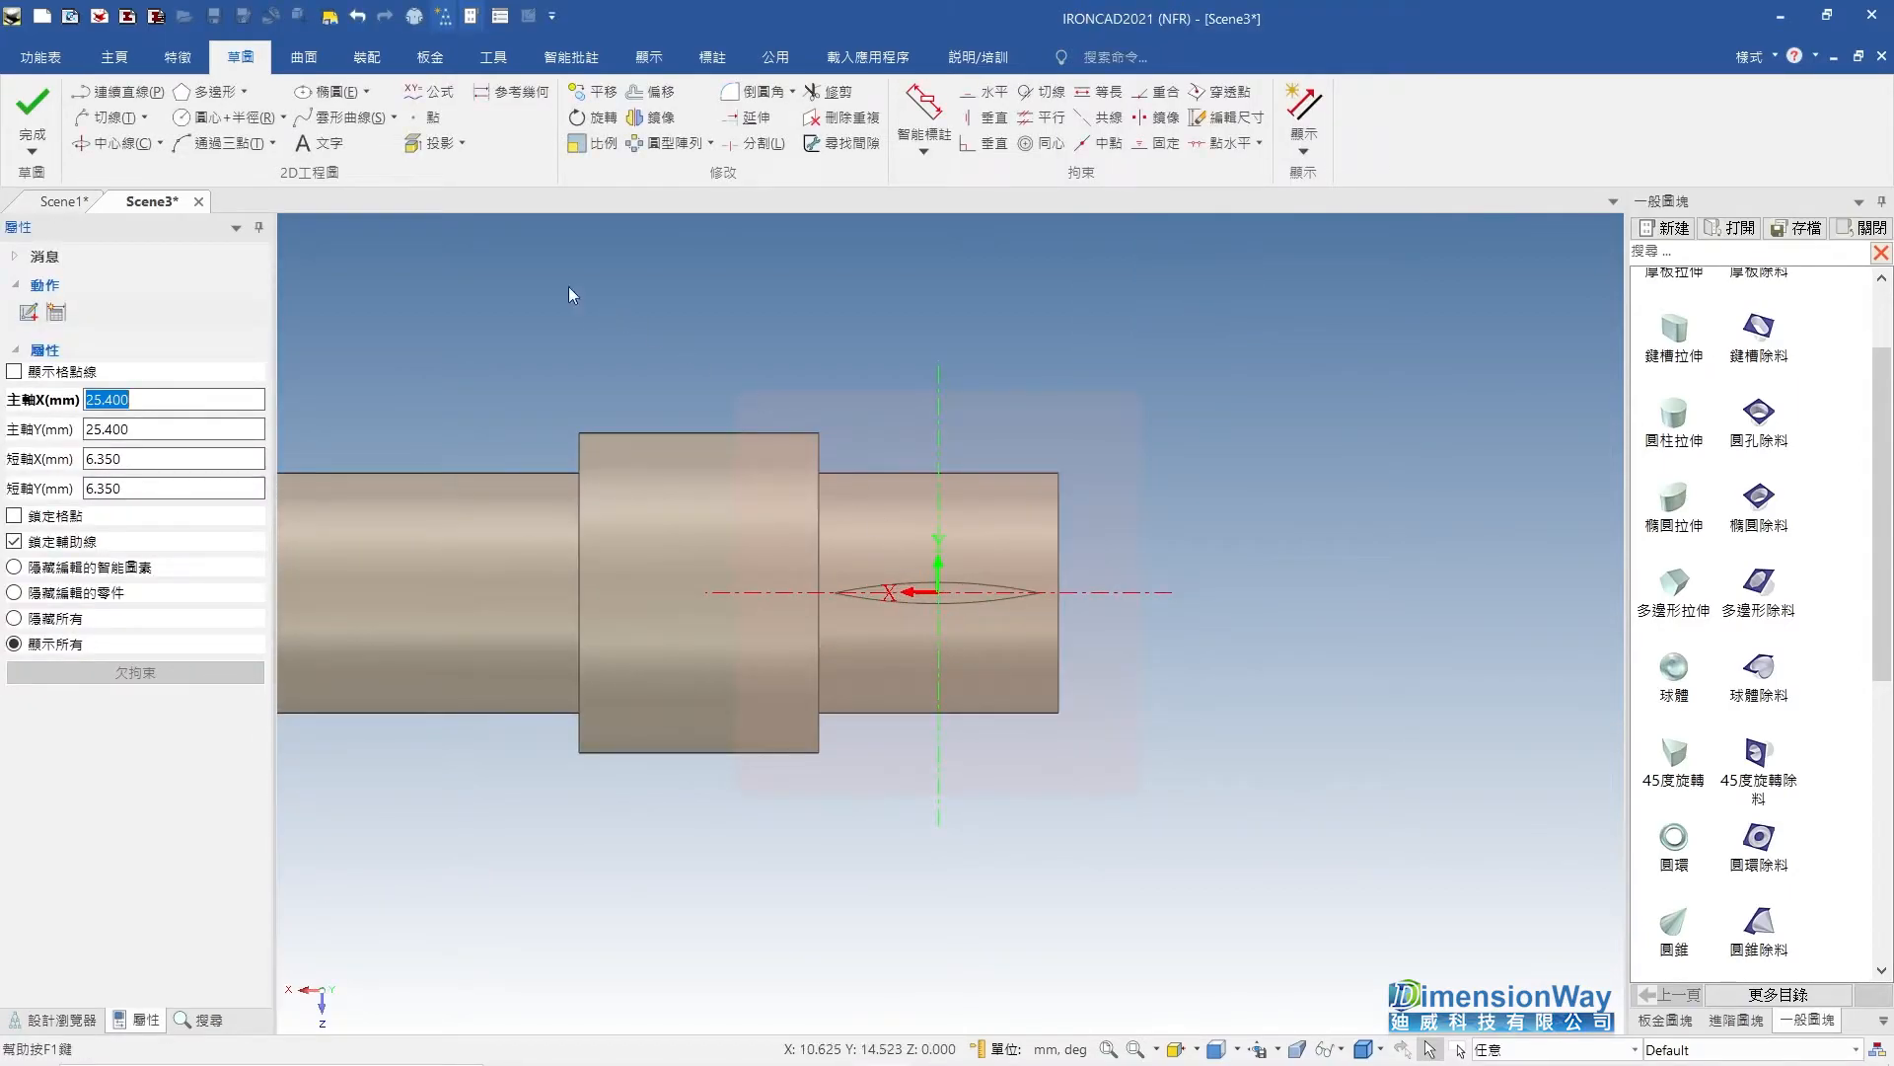
# Draw a strongly curved three-point spline running diagonally across the outer sketch, past the origin.
pyautogui.click(316, 116)
pyautogui.scroll(2, 908, 553)
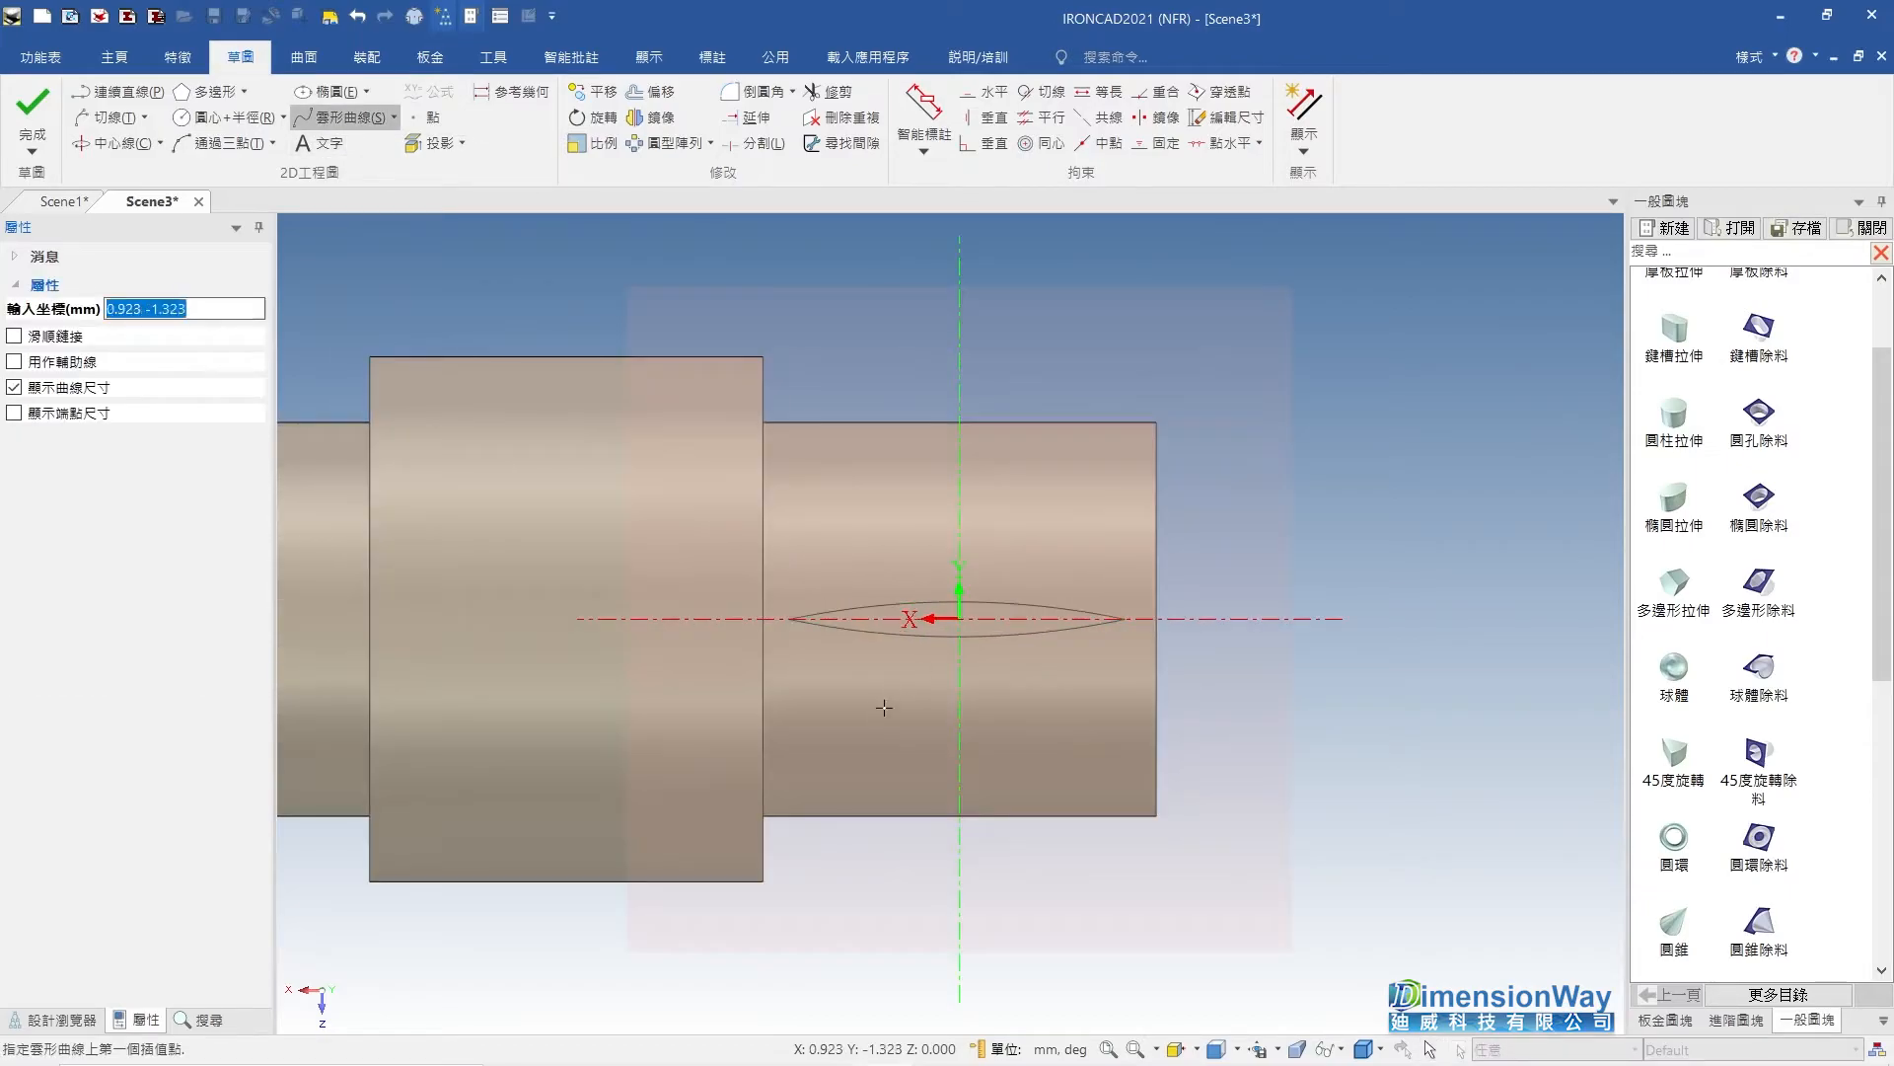
pyautogui.click(840, 751)
pyautogui.click(897, 560)
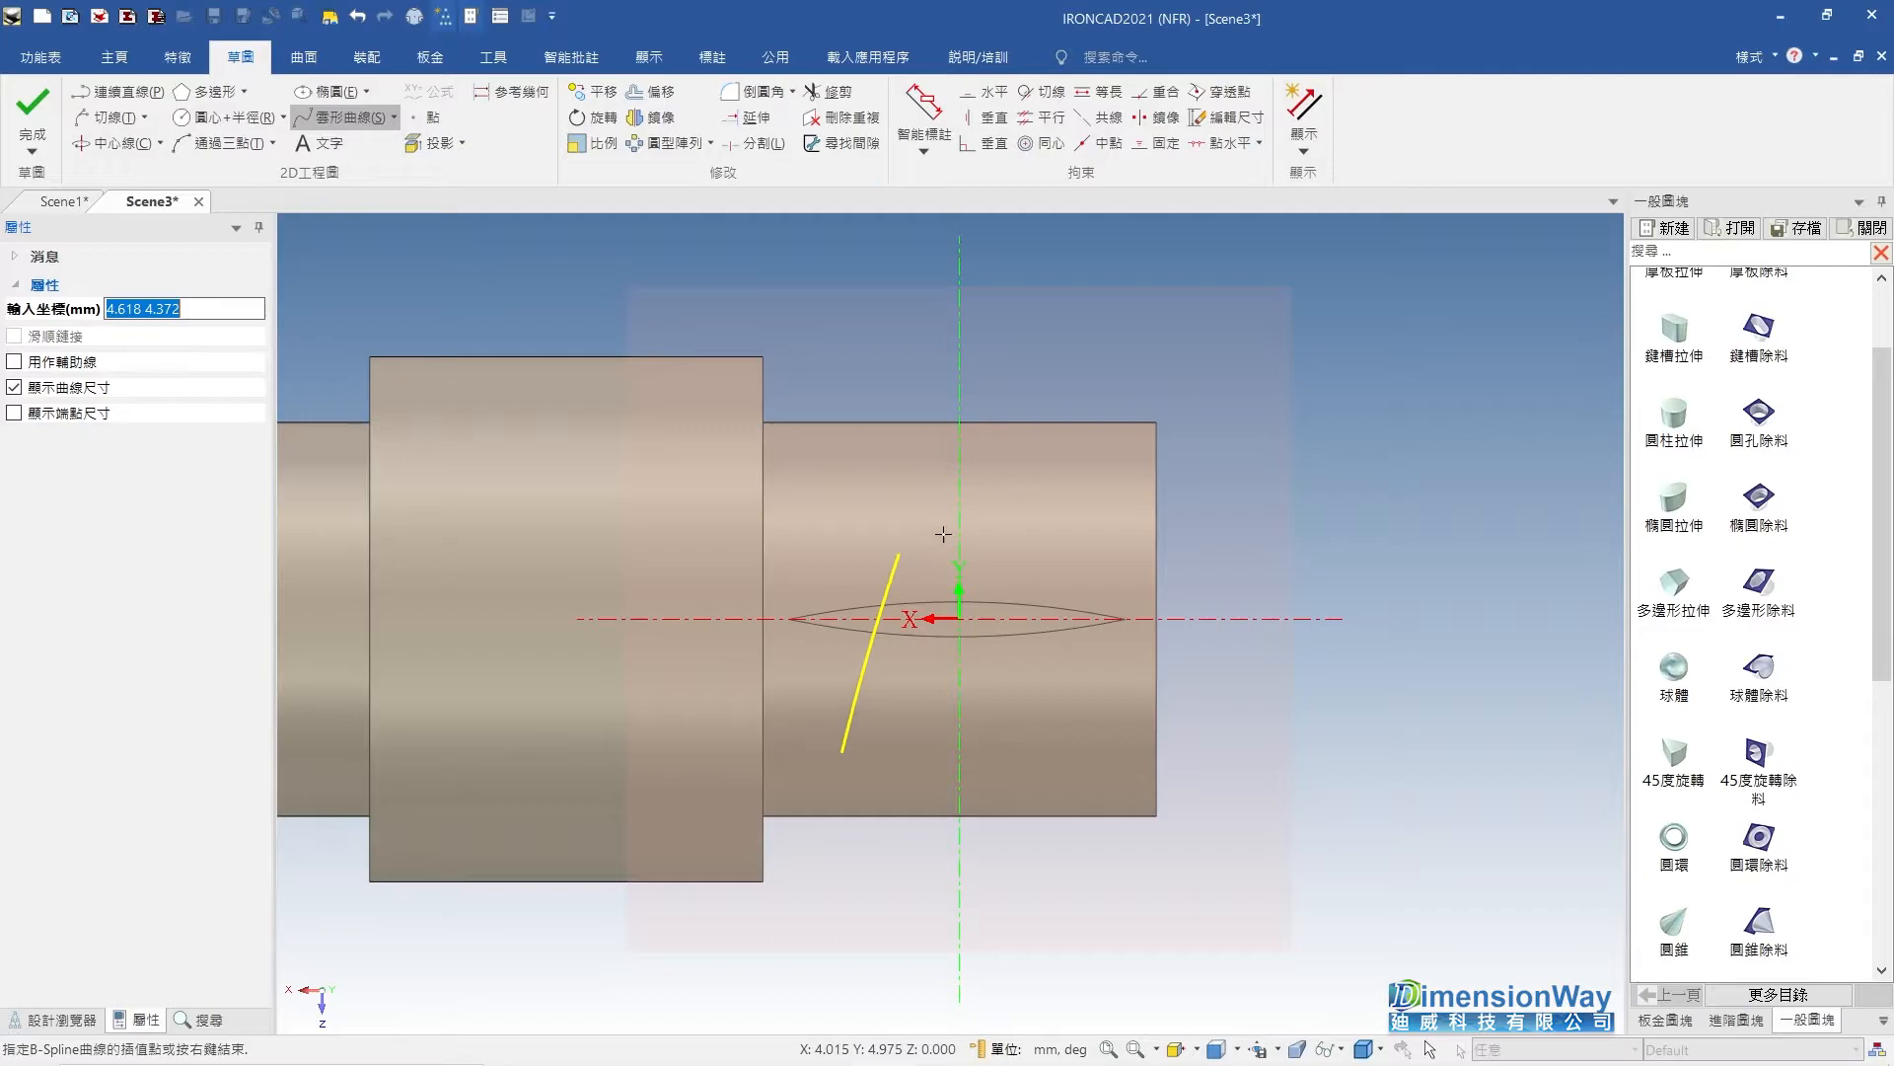
pyautogui.click(1084, 461)
pyautogui.rightClick(1128, 486)
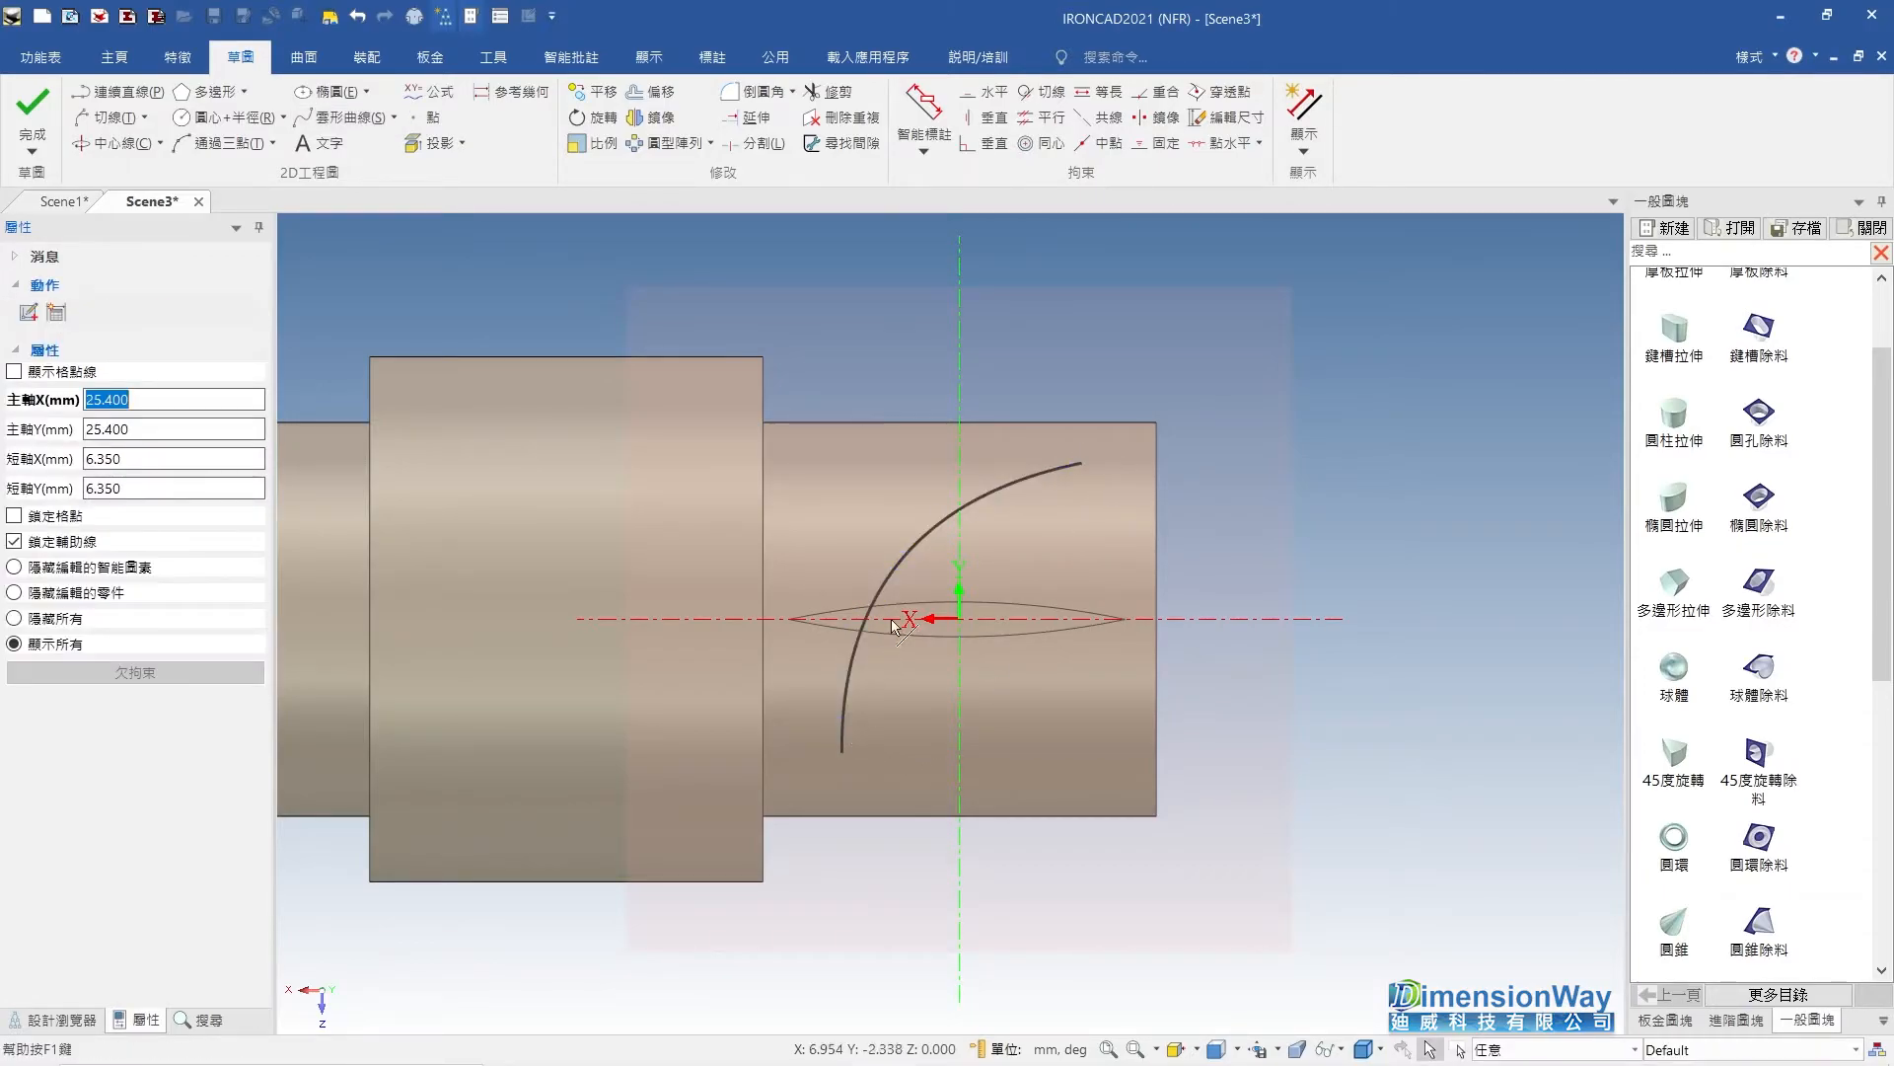
# Draw a flatter spline between the same two endpoints to close a crescent profile, and finish the sketch.
pyautogui.click(345, 117)
pyautogui.click(1083, 463)
pyautogui.click(932, 559)
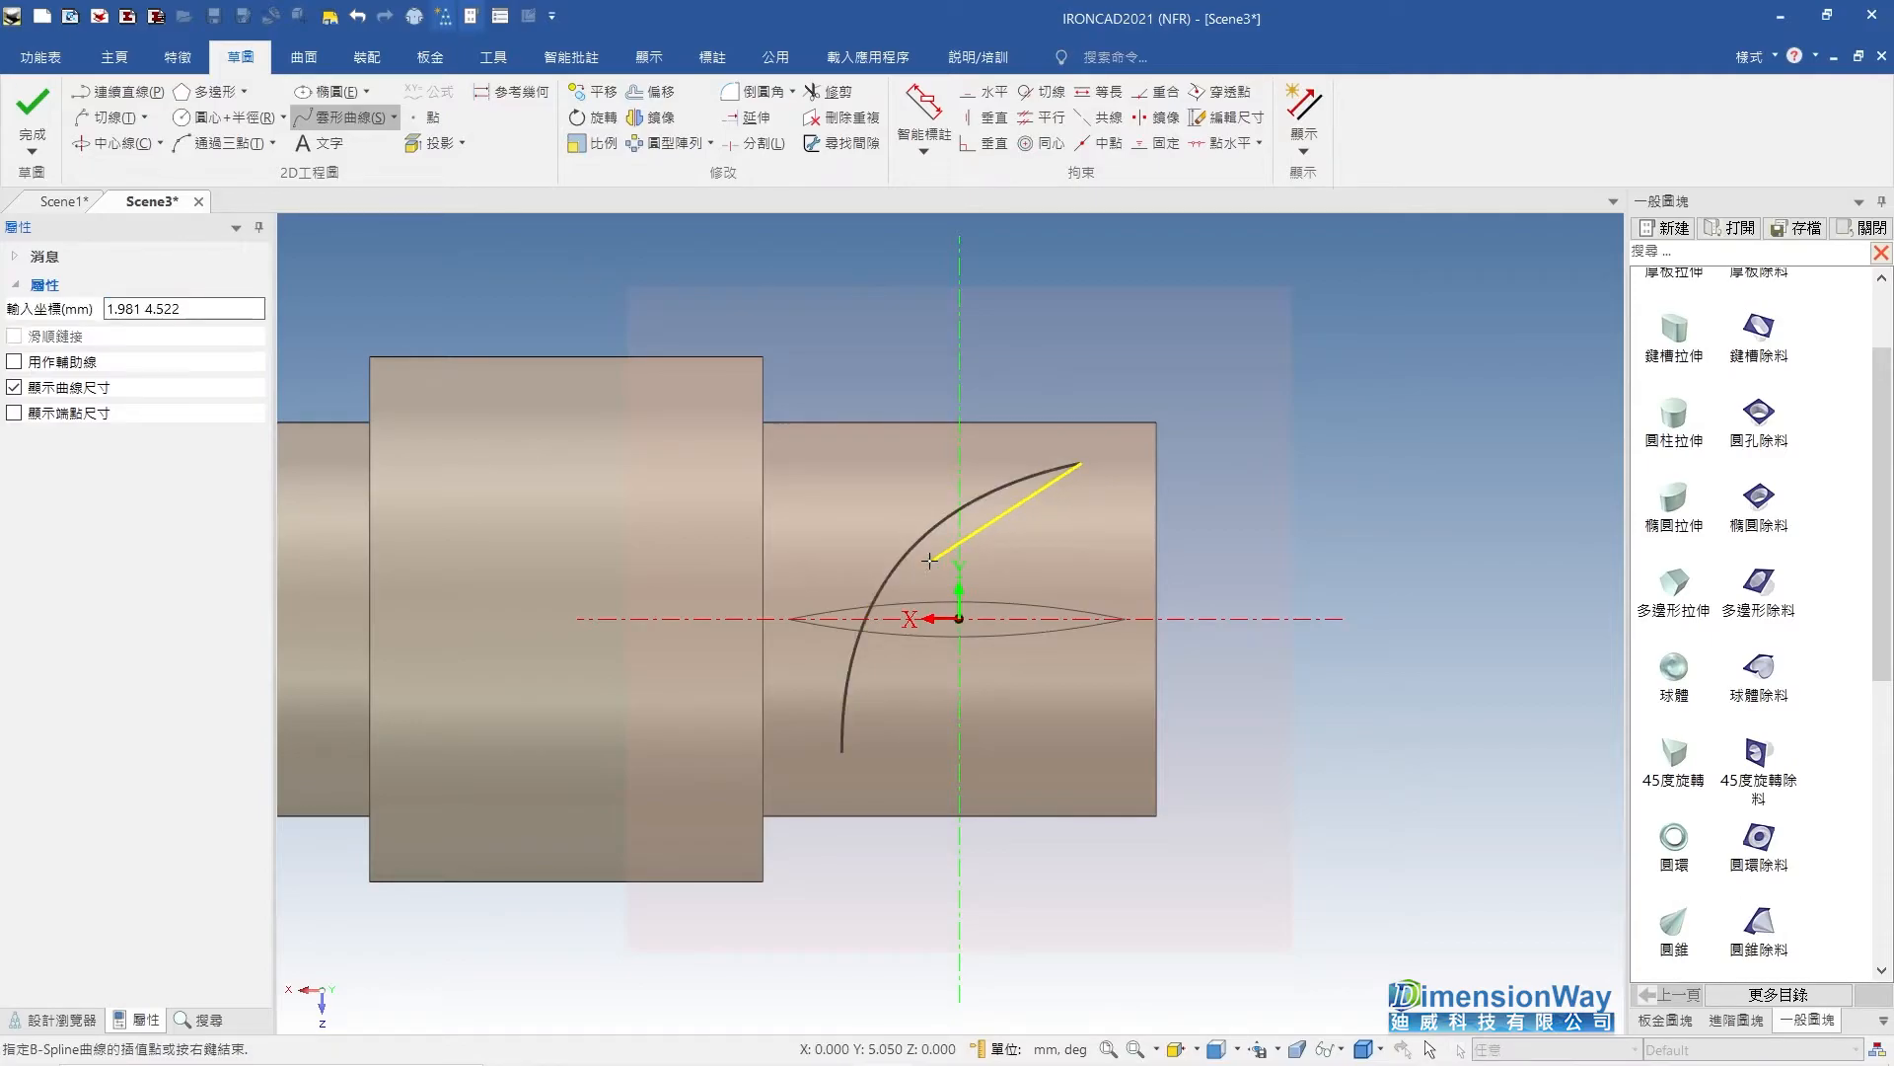
pyautogui.click(841, 751)
pyautogui.rightClick(841, 752)
pyautogui.press('Escape')
pyautogui.scroll(-1, 915, 704)
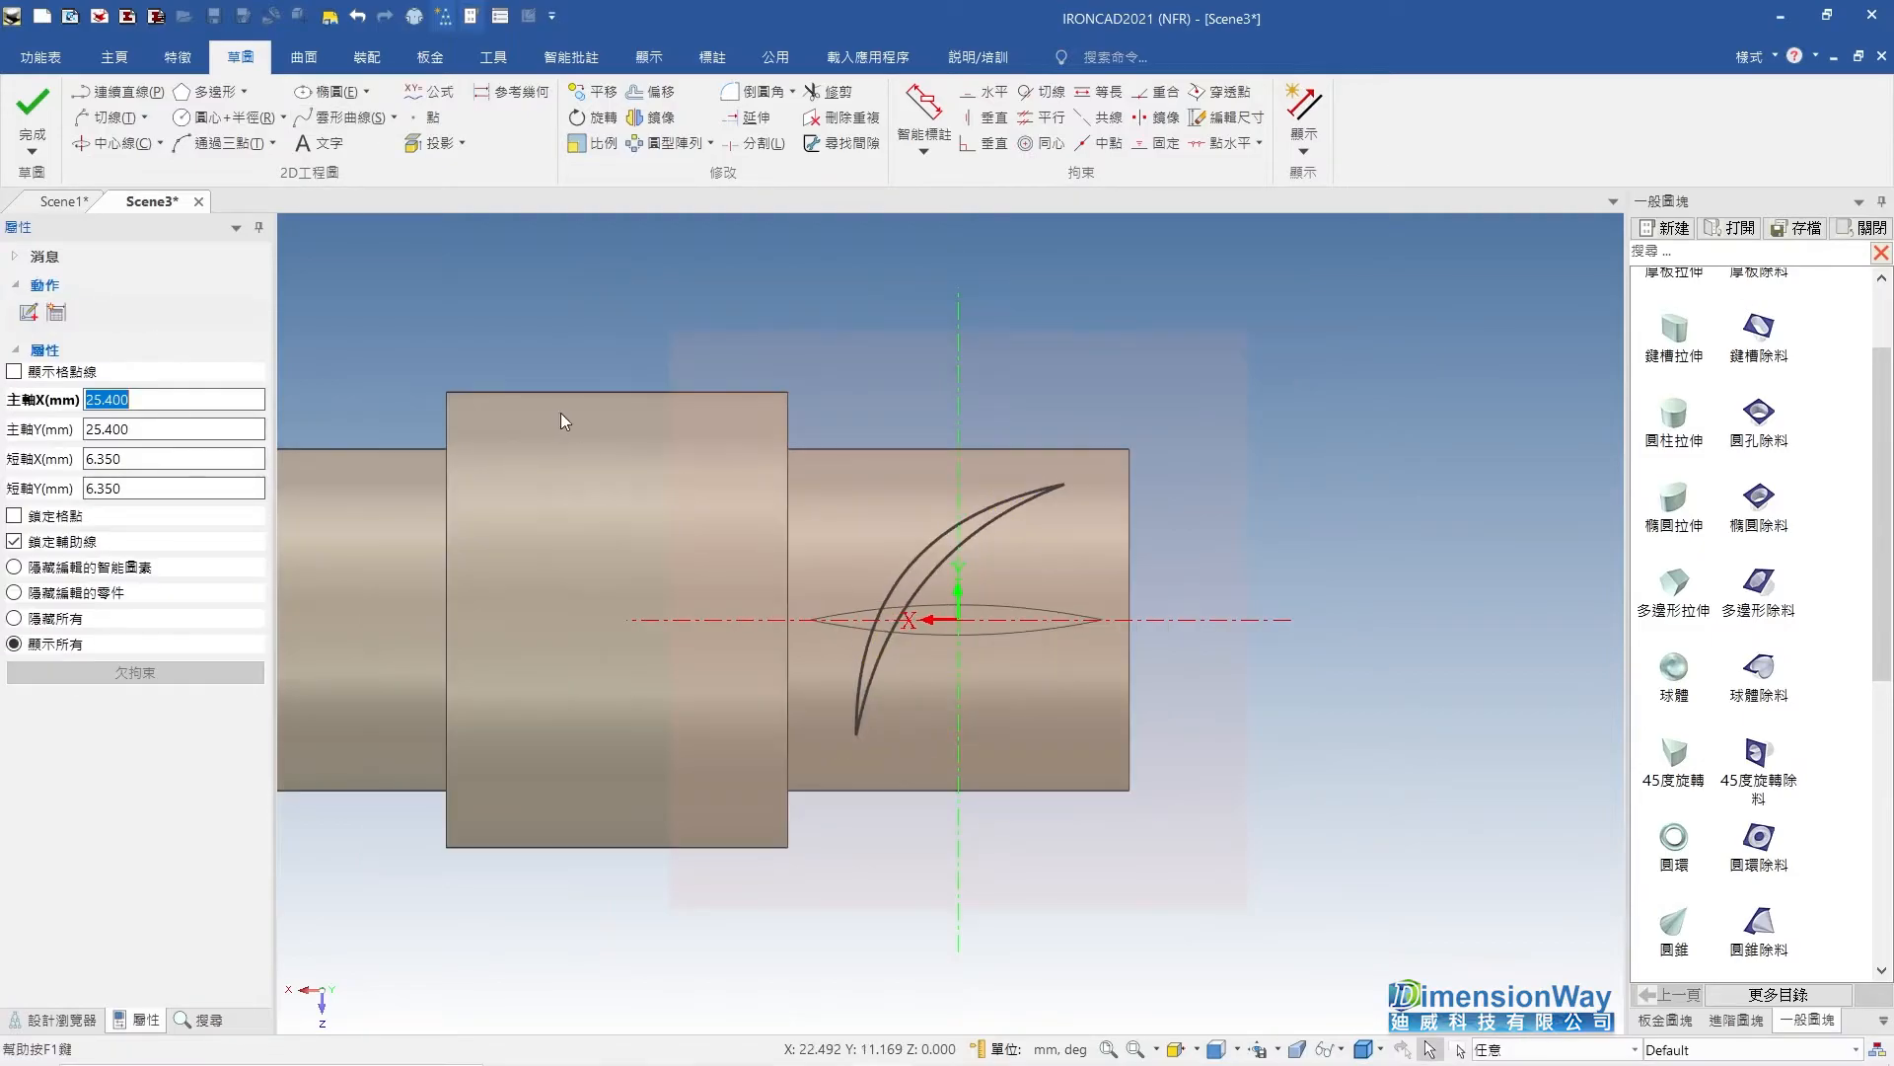
pyautogui.click(32, 115)
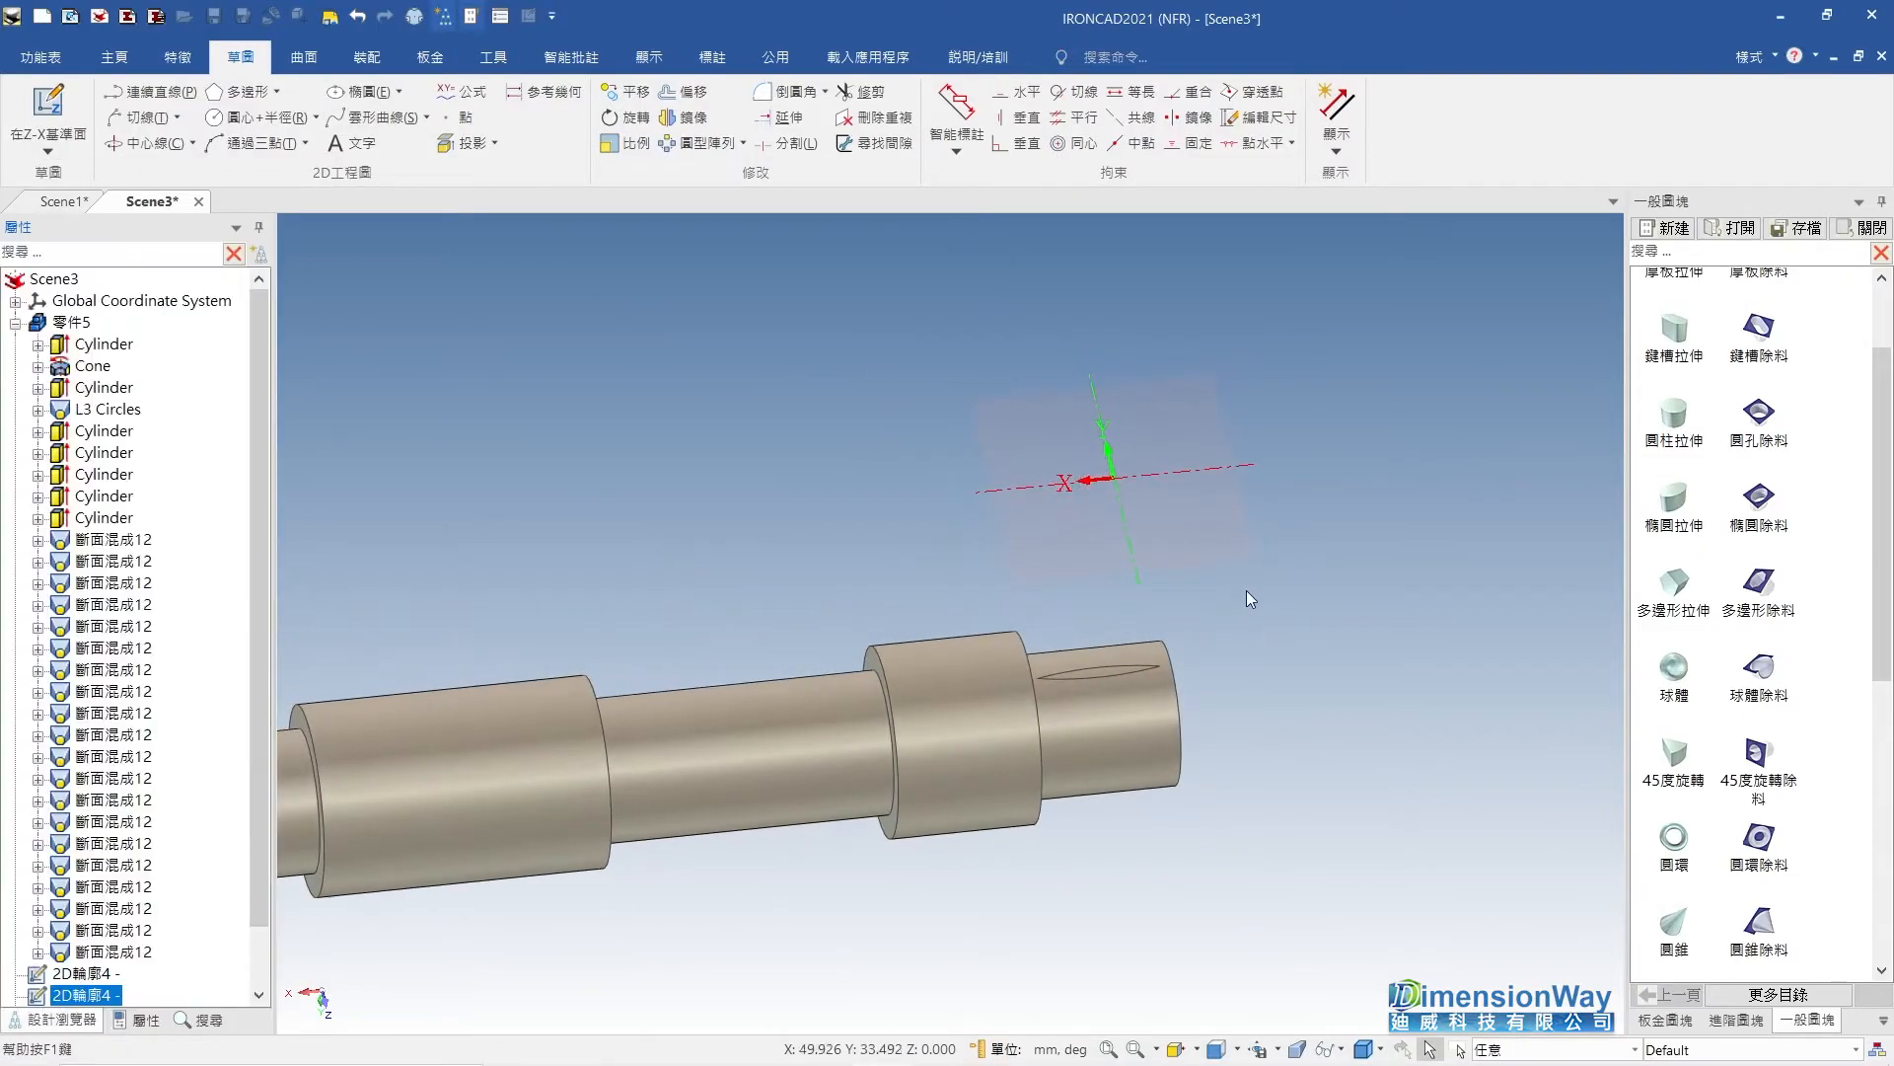
# Start a loft on the shaft part with the outer crescent and the lens profile as its two sections.
pyautogui.click(163, 69)
pyautogui.click(225, 109)
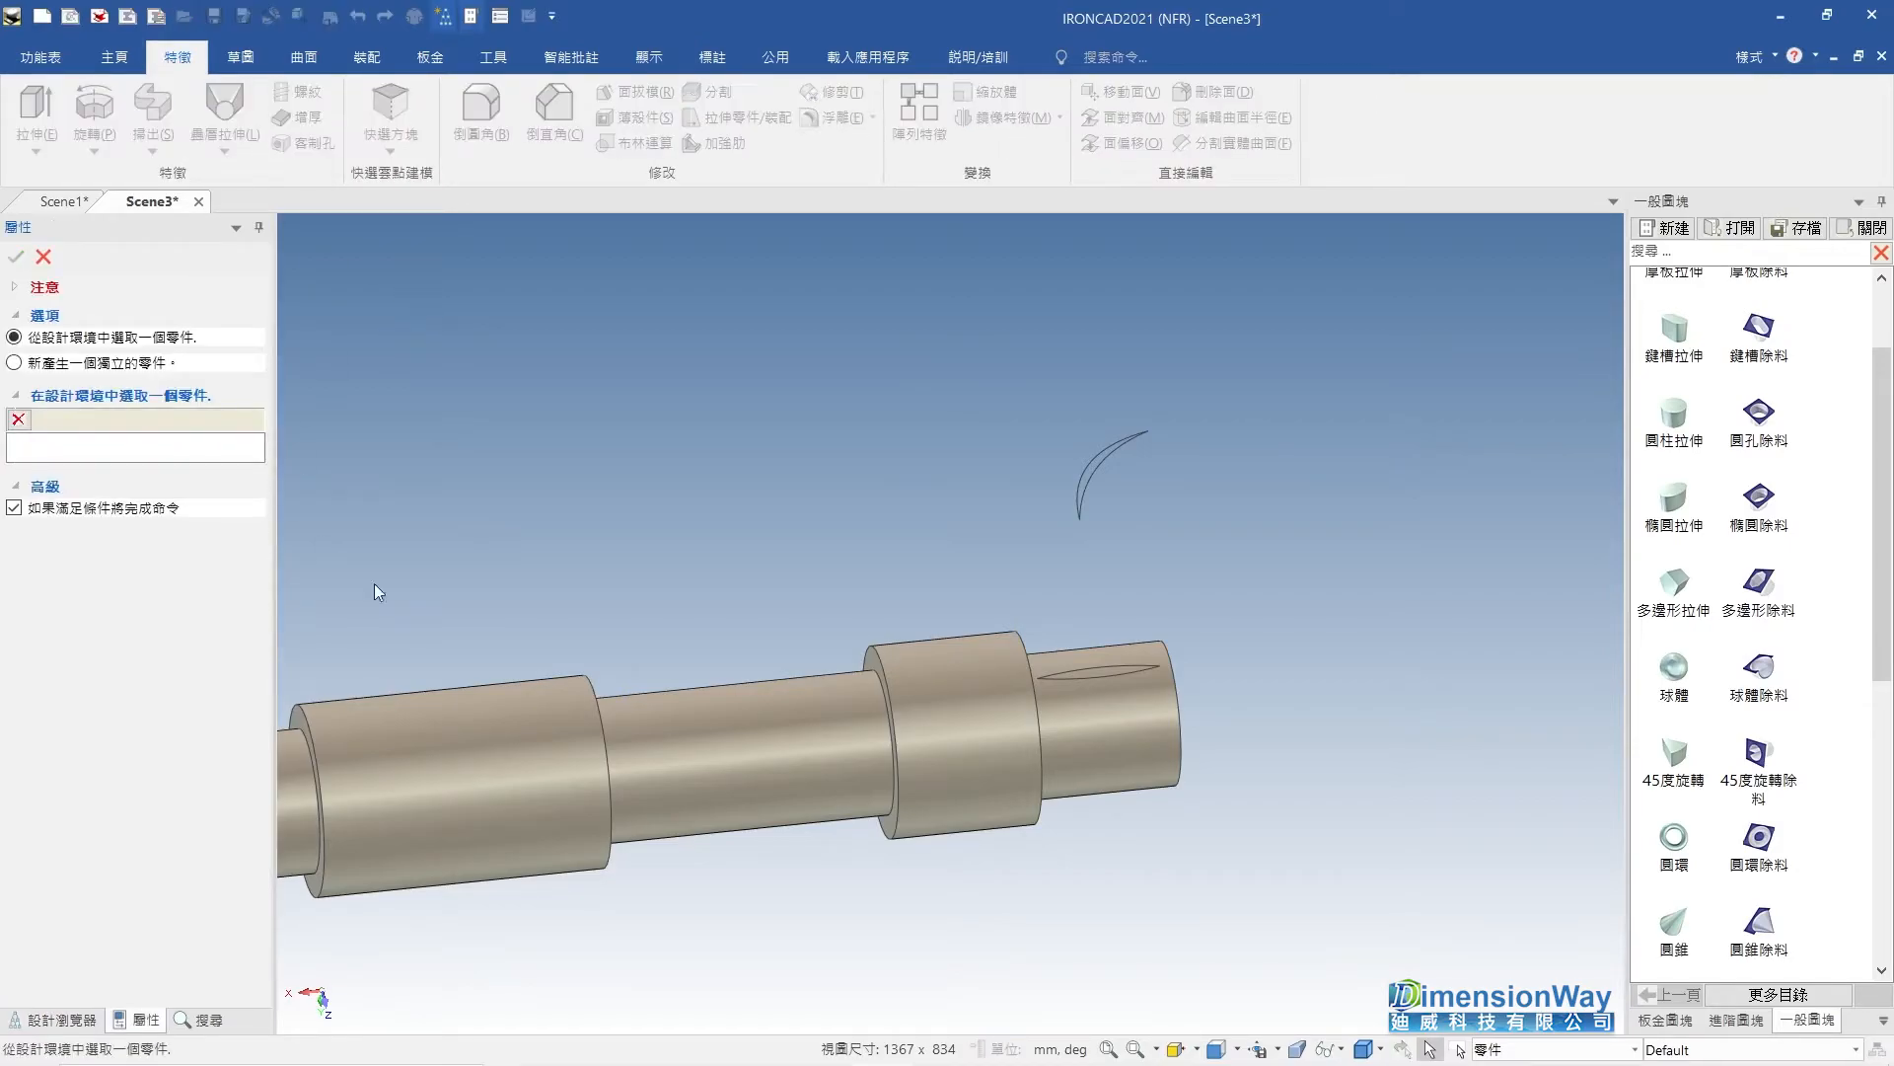
pyautogui.click(1003, 698)
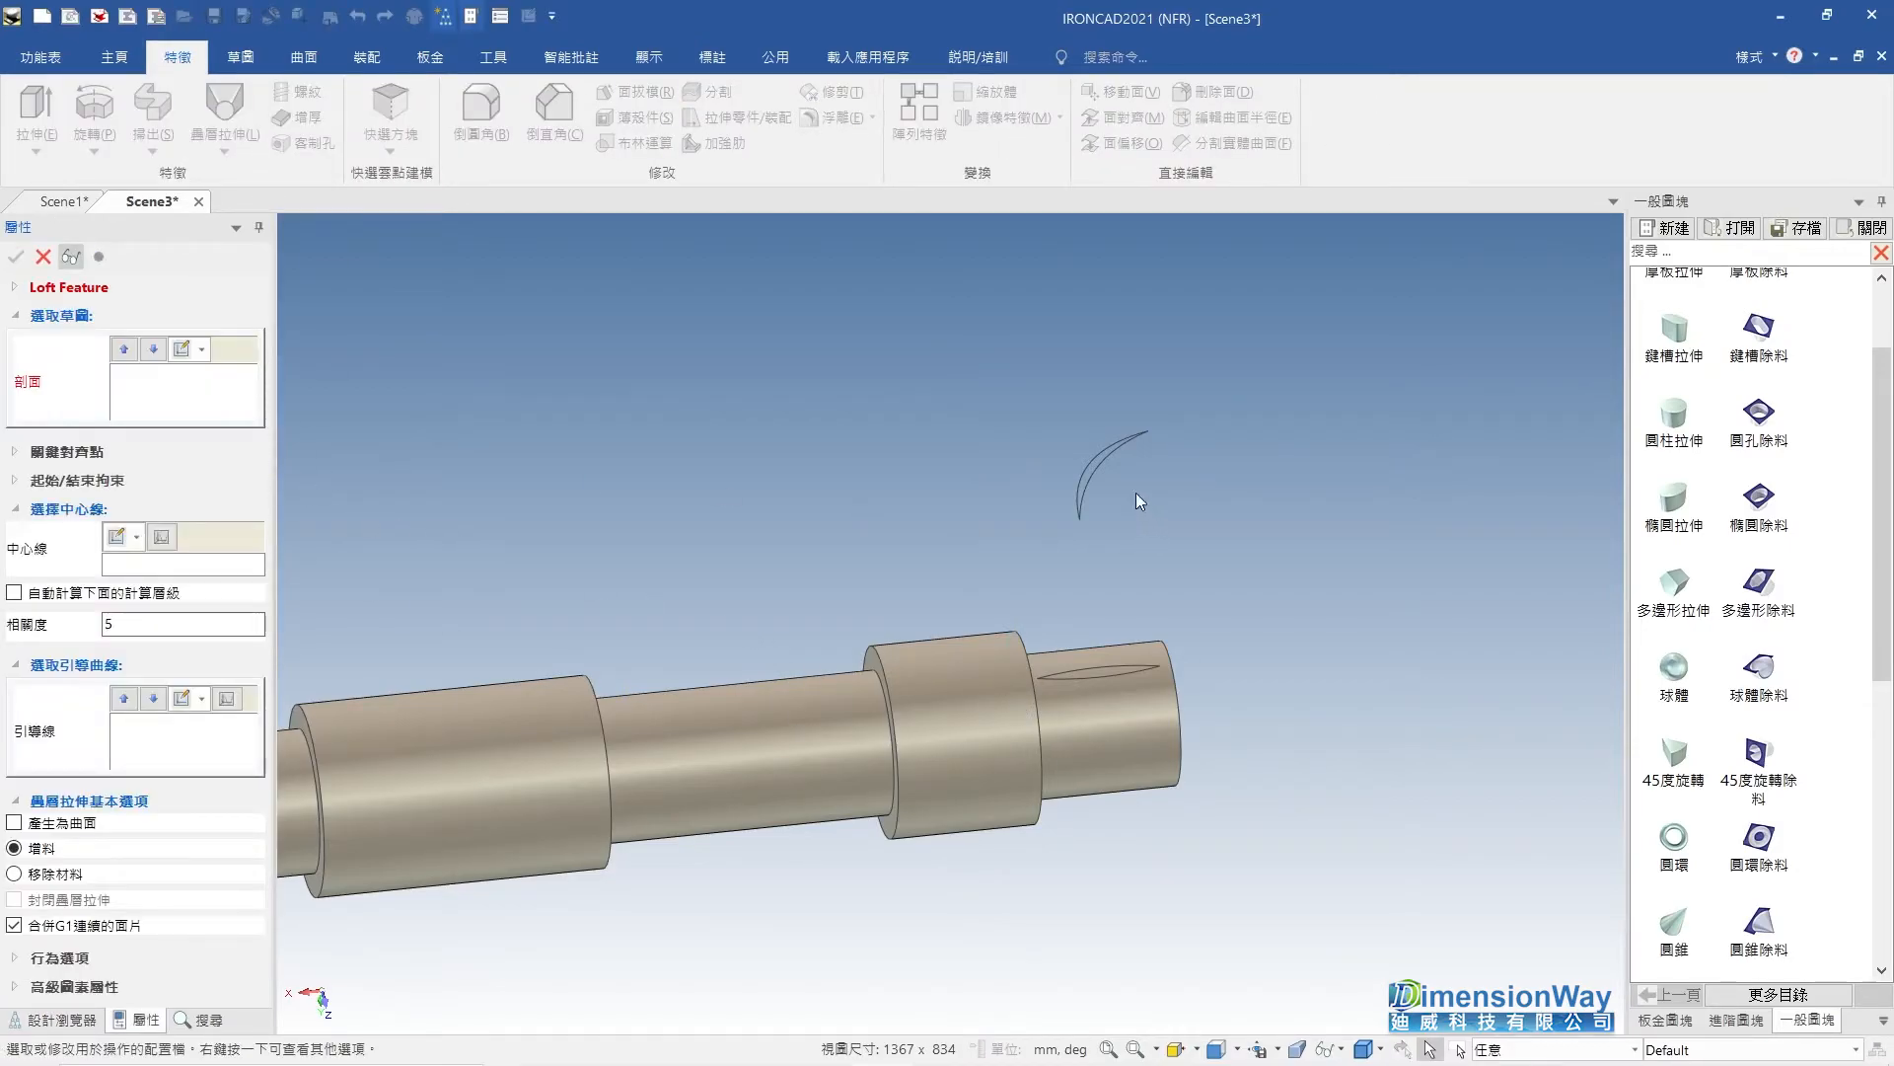
pyautogui.click(1097, 470)
pyautogui.click(1117, 671)
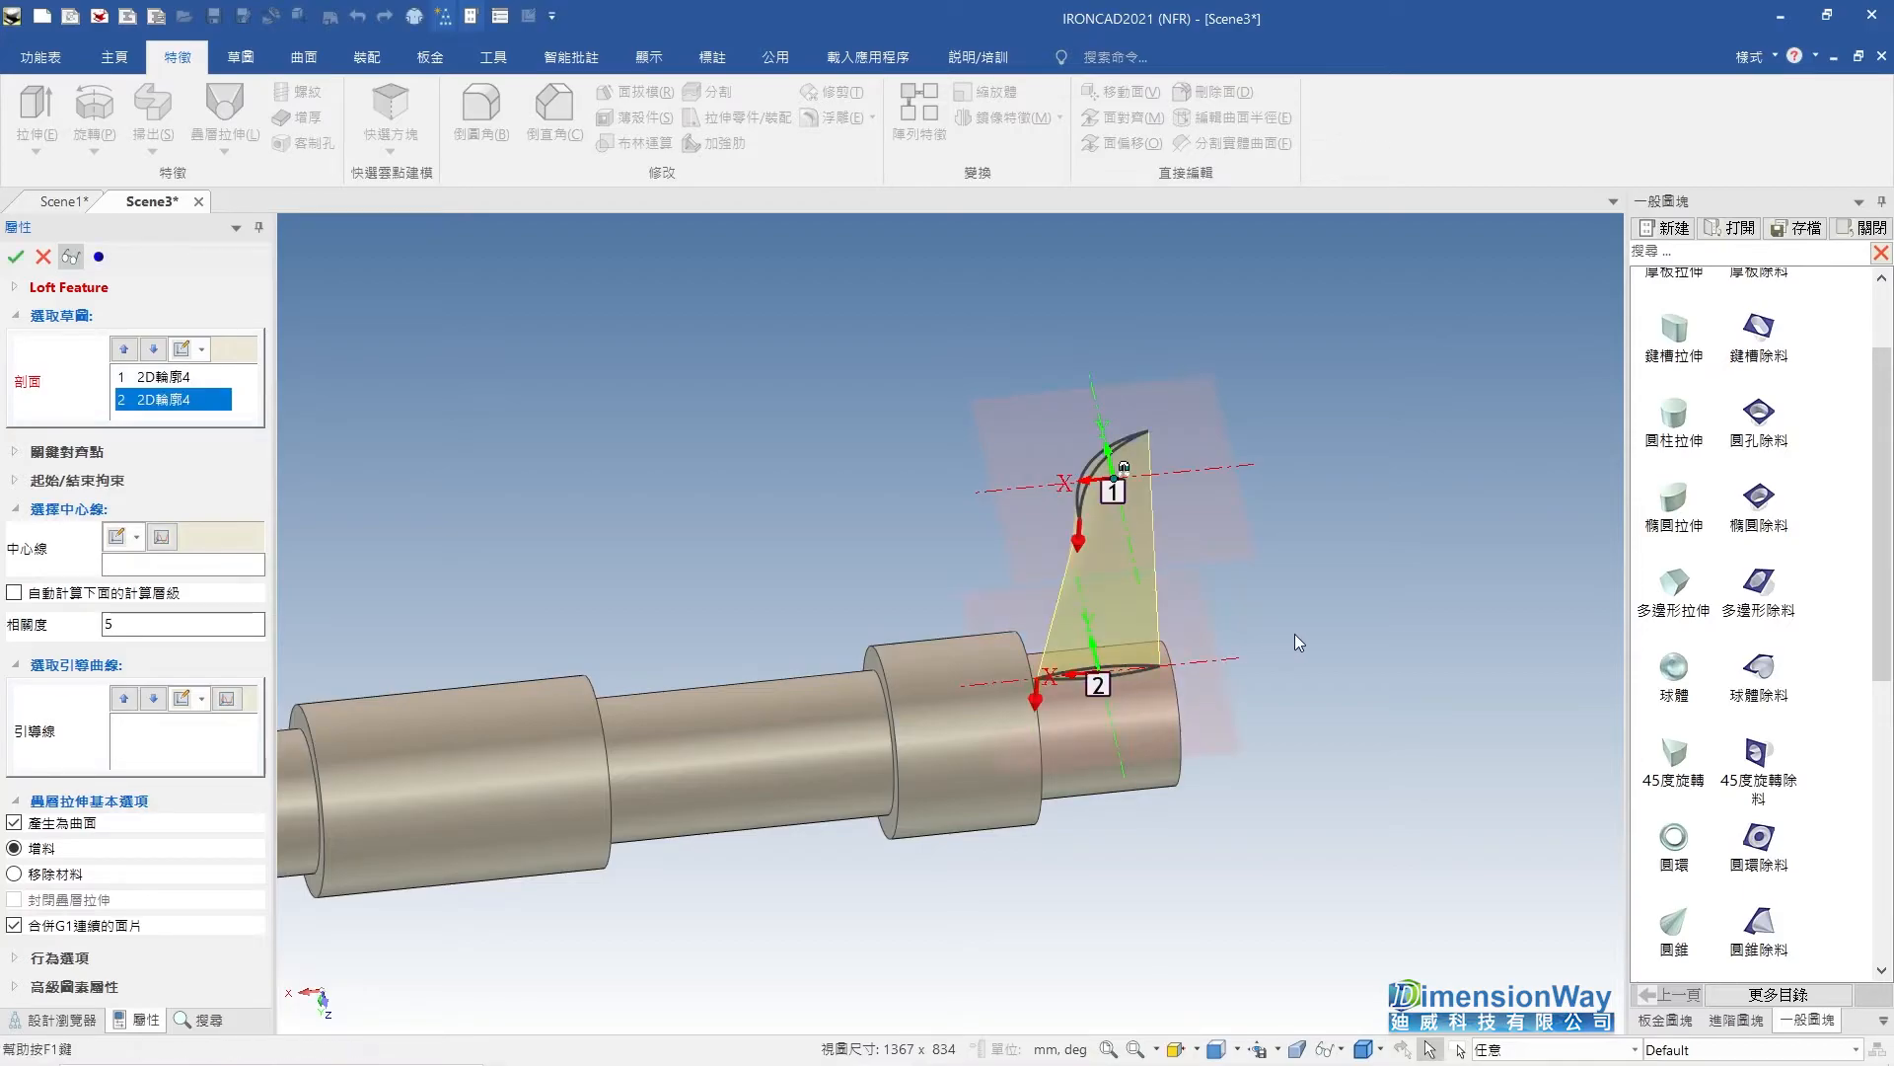
# Draw a 3D guide spline from the crescent's shoulder-side tip through a middle point to the matching tip of the lens profile.
pyautogui.click(213, 701)
pyautogui.moveTo(1212, 652); pyautogui.dragTo(1233, 540, button='middle')
pyautogui.click(1233, 532)
pyautogui.click(1238, 549)
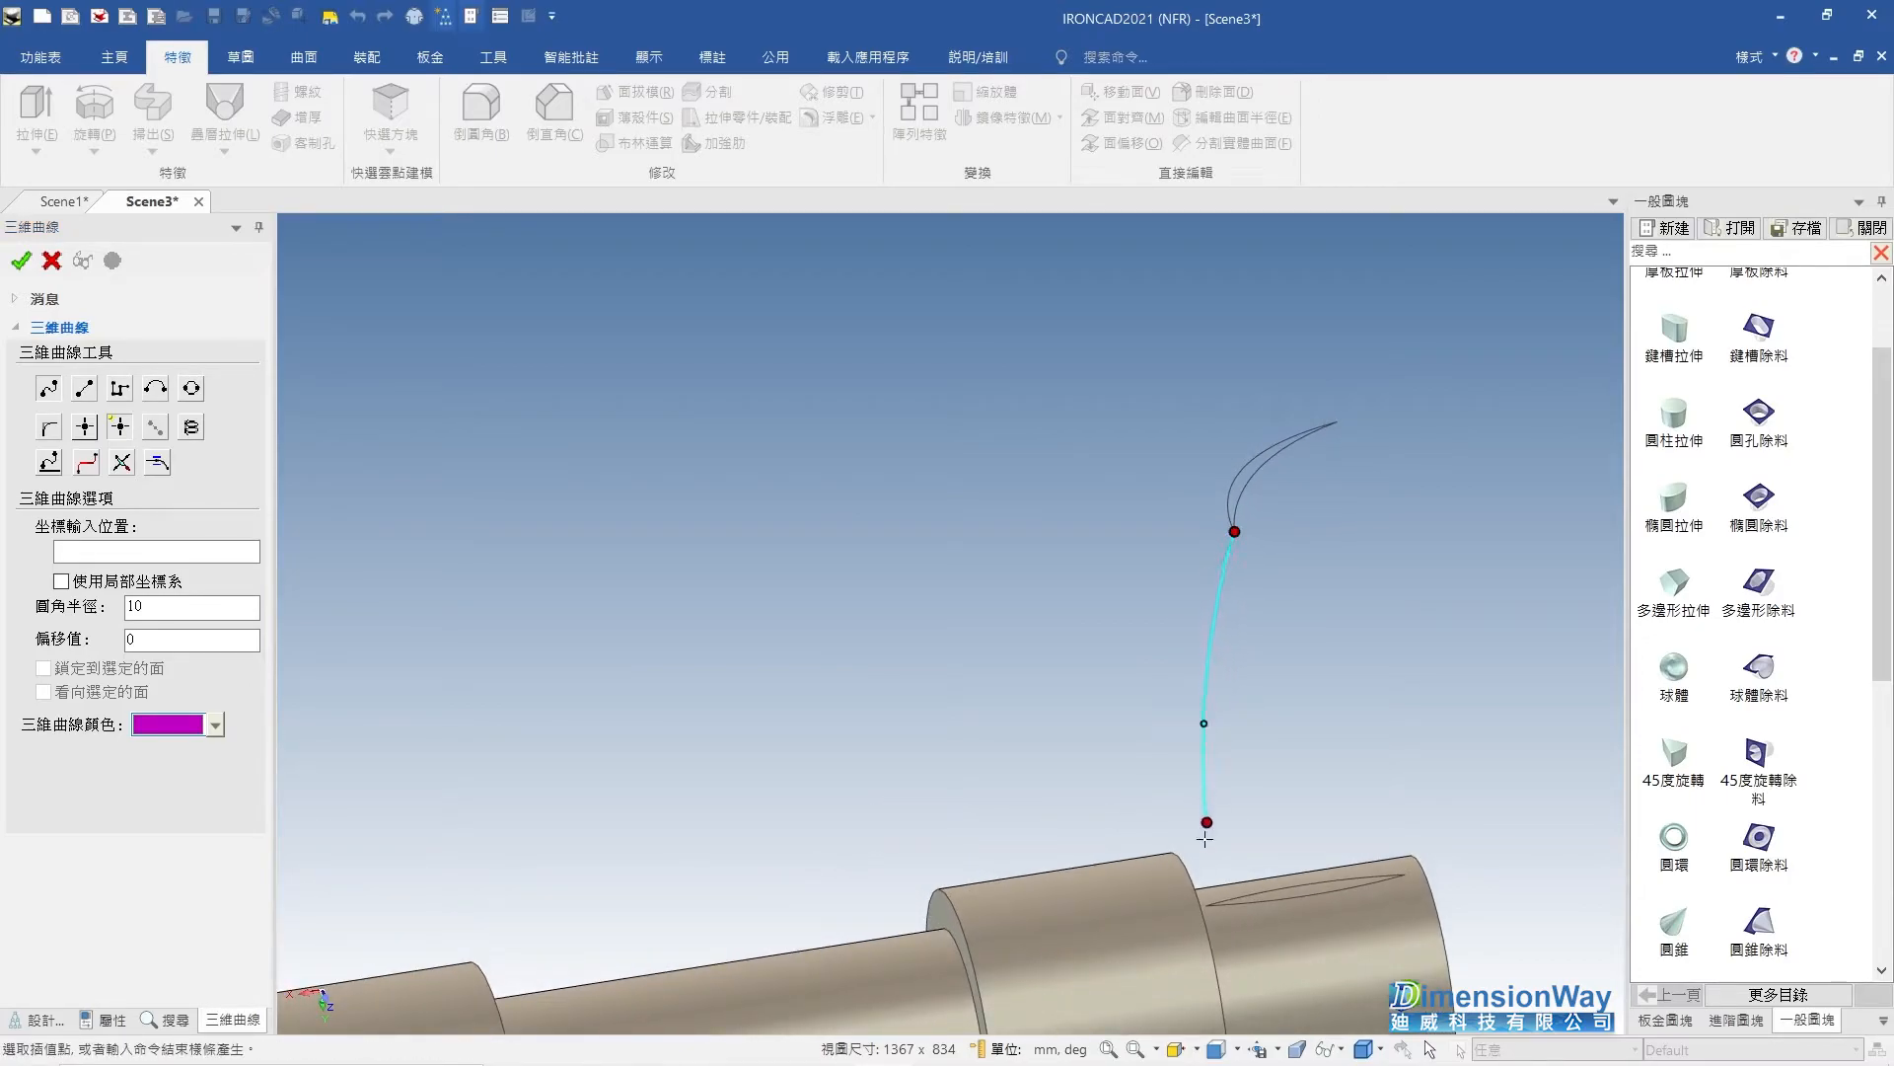
pyautogui.scroll(3, 1135, 817)
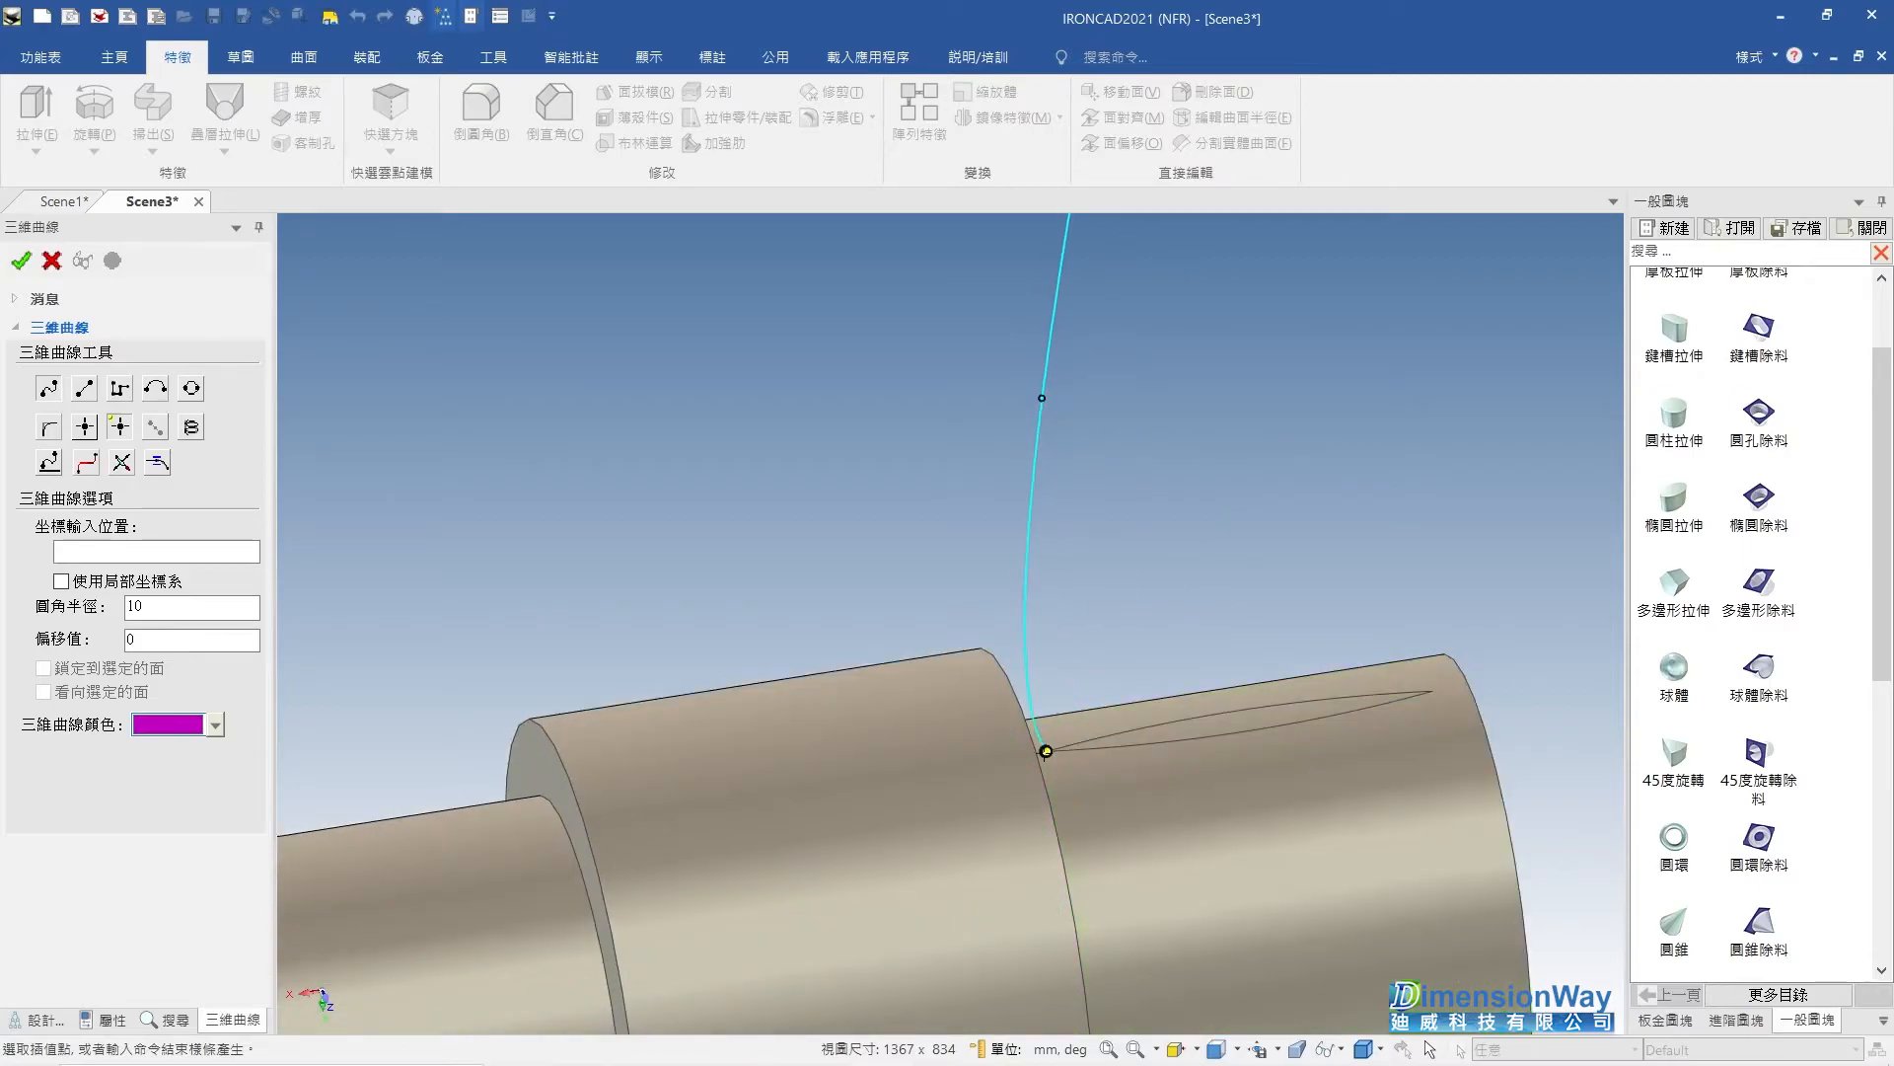
pyautogui.click(1046, 751)
pyautogui.press('Escape')
# Align the guide curve's middle point with its upper endpoint along two TriBall axes.
pyautogui.scroll(-3, 1103, 605)
pyautogui.moveTo(1103, 605); pyautogui.dragTo(1030, 483, button='middle')
pyautogui.click(1021, 482)
pyautogui.click(1057, 549)
pyautogui.rightClick(1023, 482)
pyautogui.click(1095, 585)
pyautogui.scroll(-1, 1053, 414)
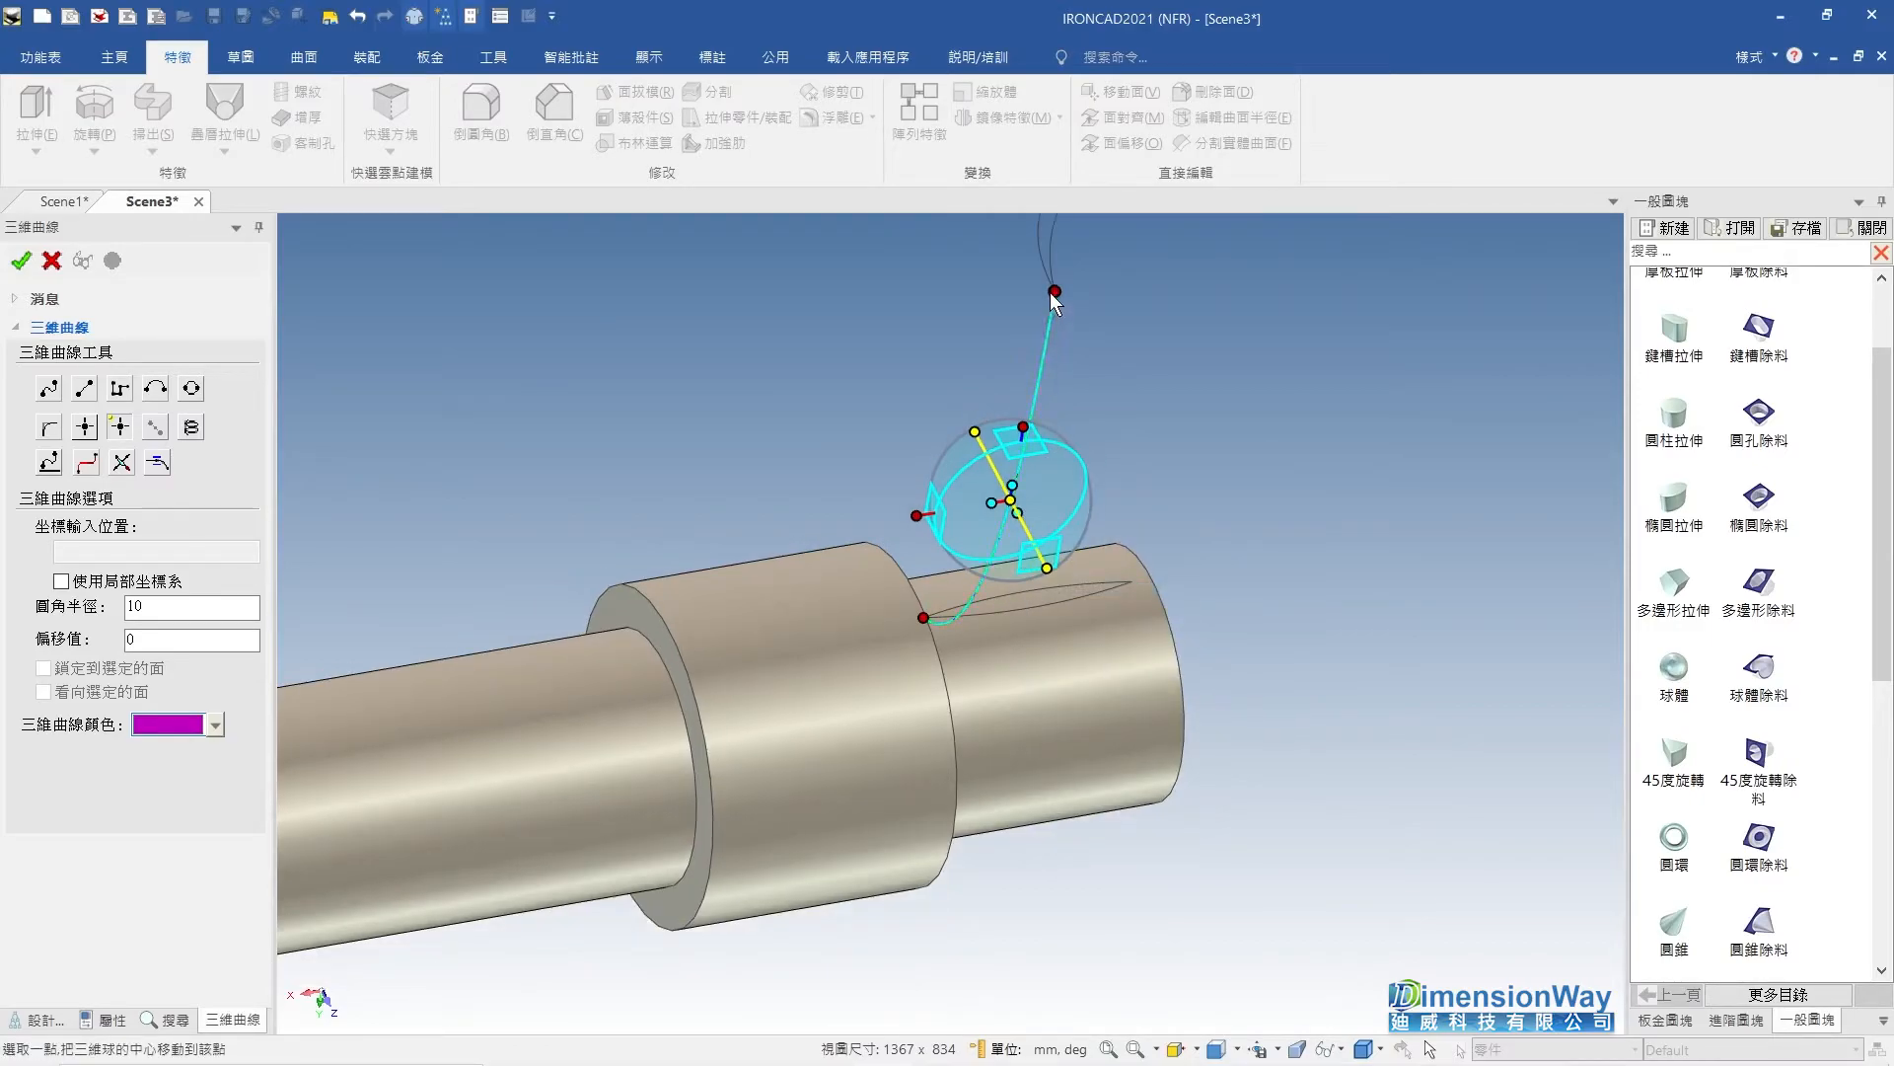
pyautogui.click(1052, 293)
pyautogui.click(885, 444)
pyautogui.rightClick(970, 423)
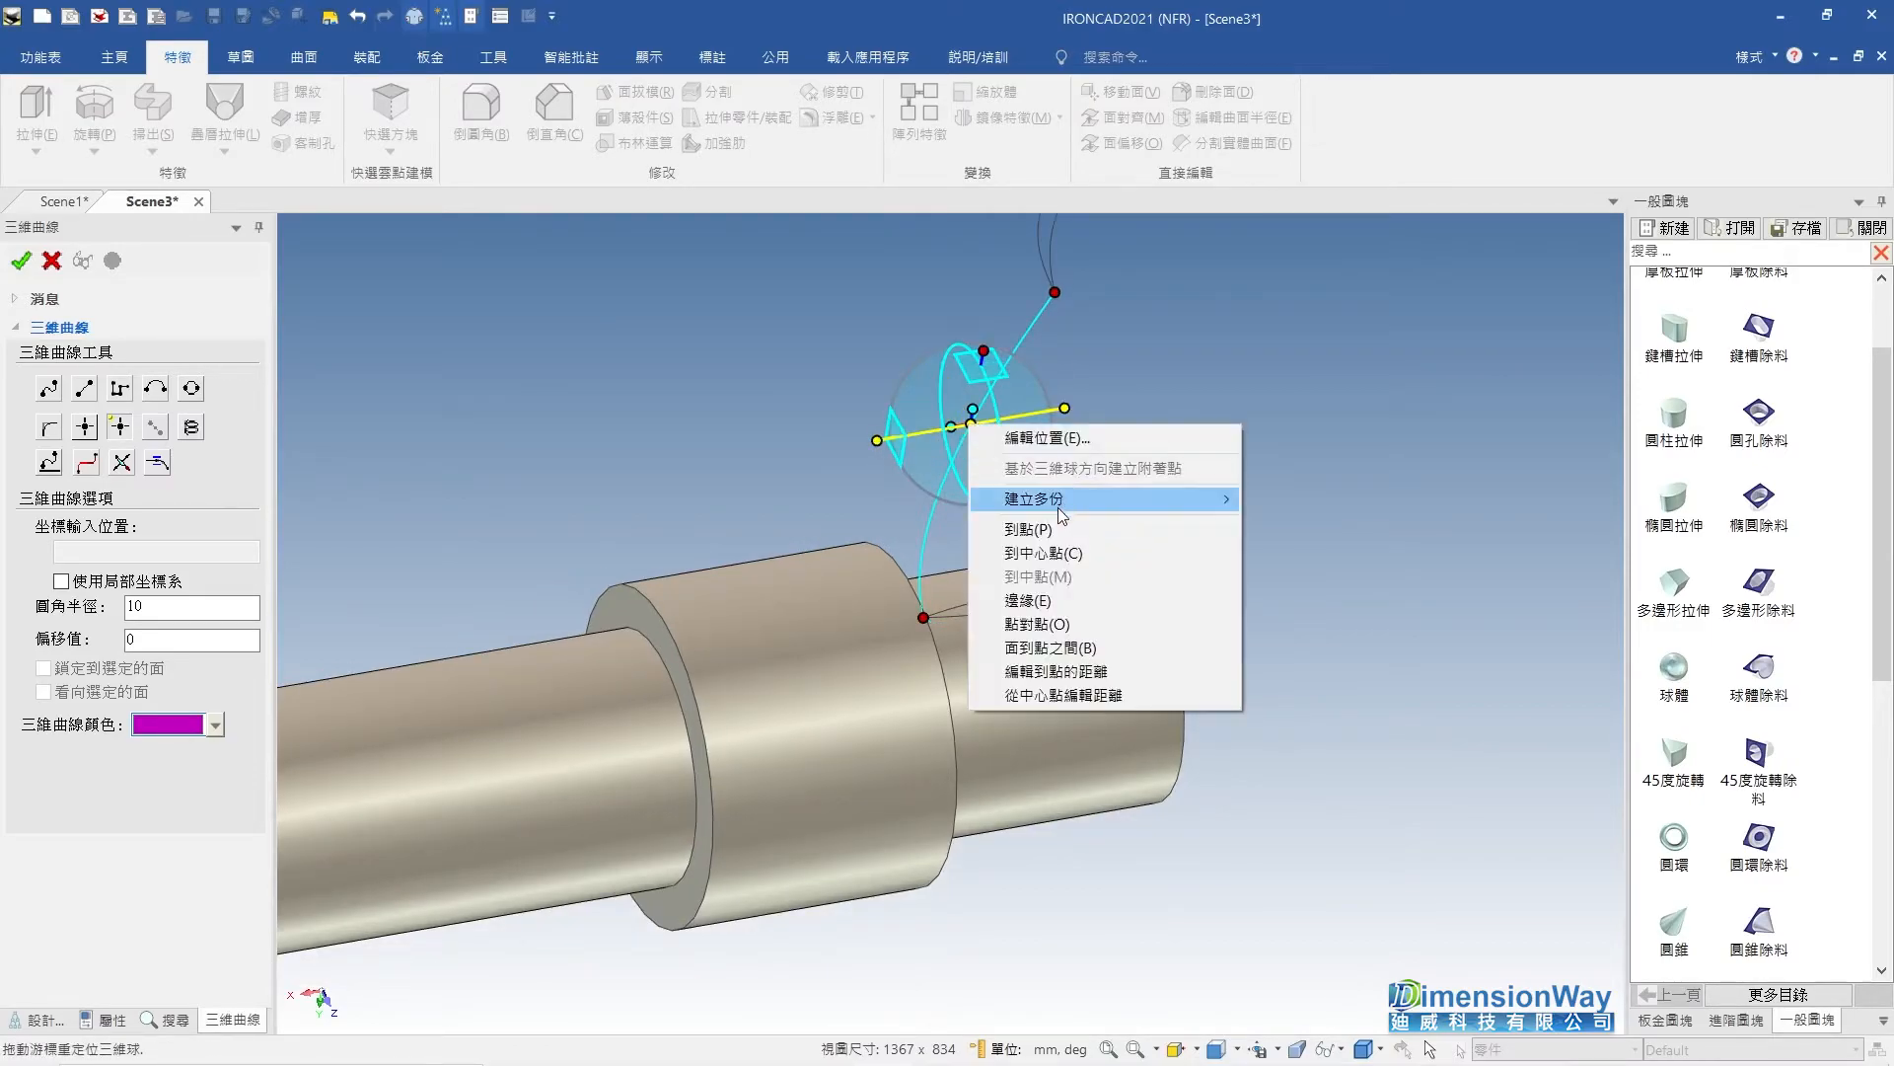
pyautogui.click(1026, 529)
pyautogui.click(1053, 292)
# Shift the guide curve's middle point along the shaft direction to bow the curve away from the free end.
pyautogui.moveTo(1064, 323); pyautogui.dragTo(949, 454, button='middle')
pyautogui.moveTo(1048, 346); pyautogui.dragTo(1014, 416)
pyautogui.moveTo(945, 523); pyautogui.dragTo(877, 531)
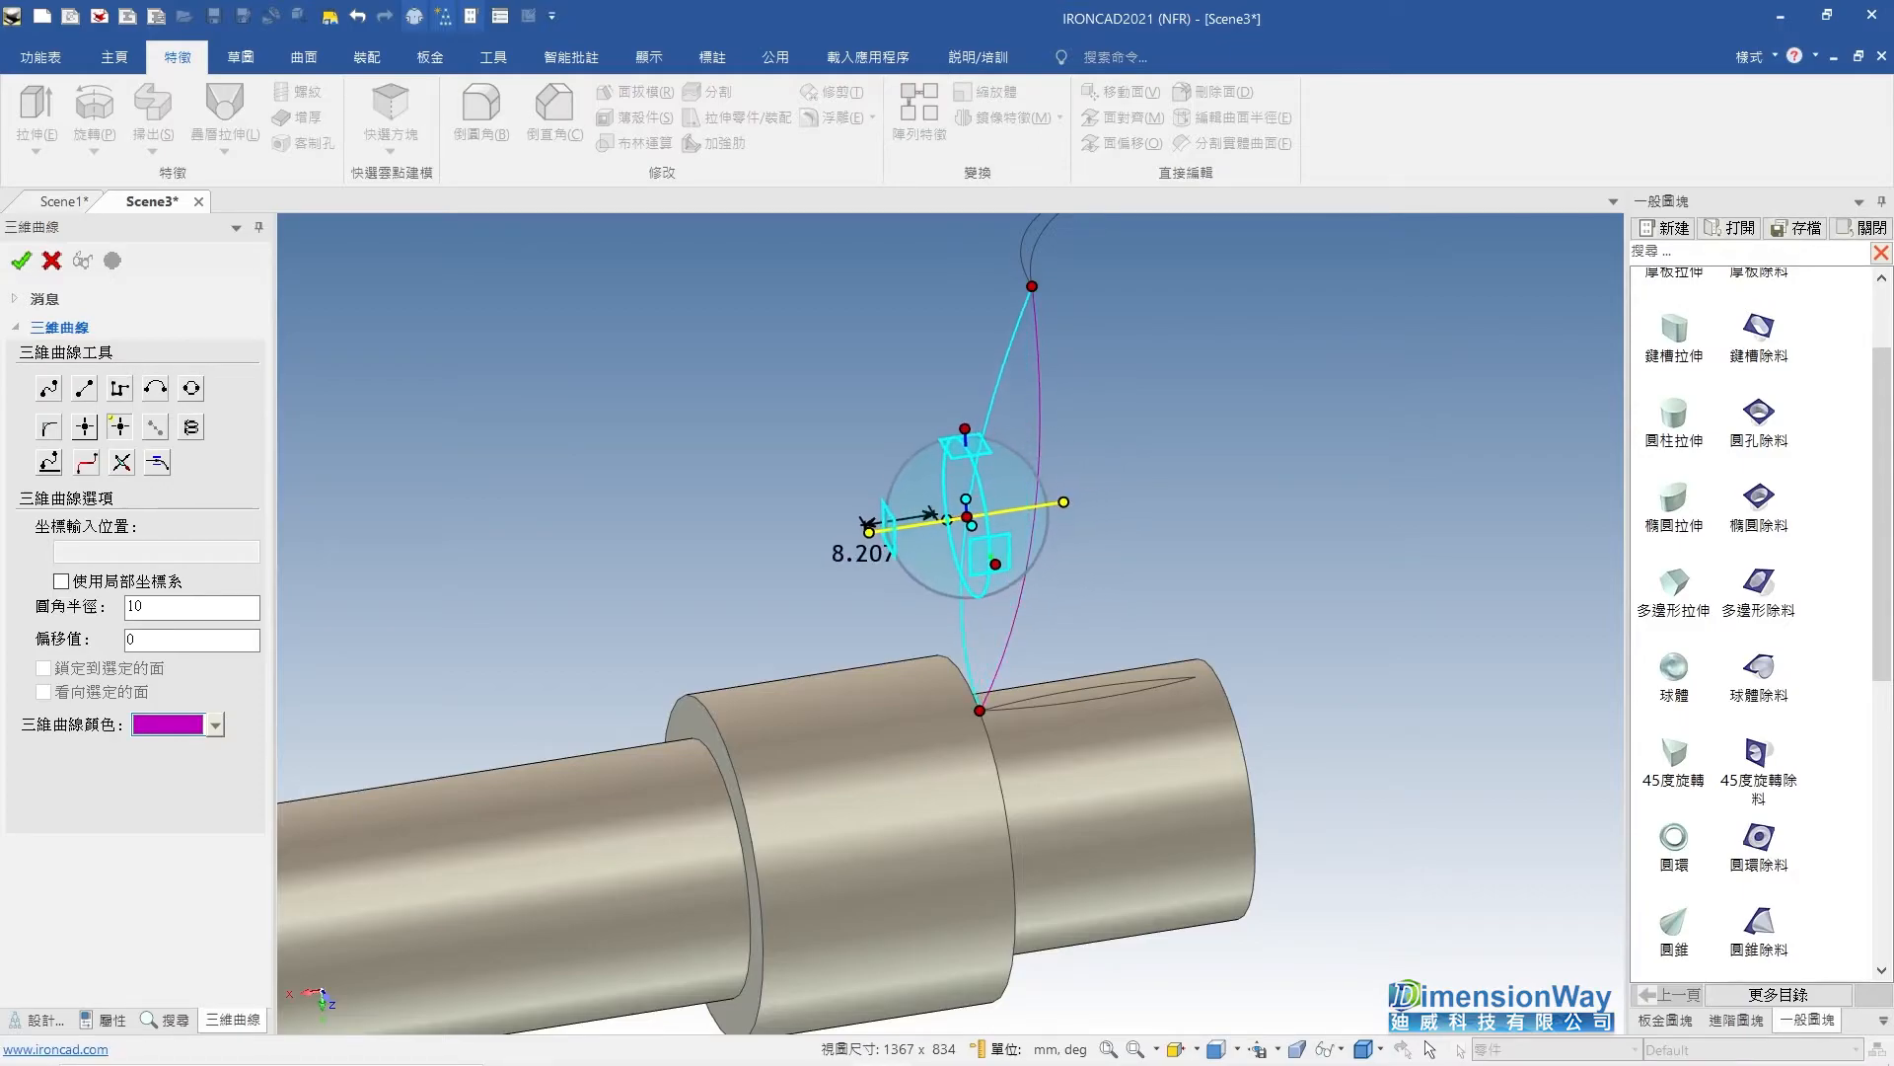
pyautogui.moveTo(1071, 502); pyautogui.dragTo(1082, 500)
pyautogui.click(1205, 488)
# Fine-tune the height of the guide curve's middle point and accept the curve as the loft's first guide.
pyautogui.scroll(-4, 932, 596)
pyautogui.moveTo(931, 596); pyautogui.dragTo(873, 593, button='middle')
pyautogui.click(992, 567)
pyautogui.press('F10')
pyautogui.moveTo(975, 475)
pyautogui.mouseDown()
pyautogui.moveTo(965, 430)
pyautogui.moveTo(985, 534)
pyautogui.moveTo(977, 486)
pyautogui.mouseUp()
pyautogui.press('F10')
pyautogui.moveTo(1083, 667); pyautogui.dragTo(986, 603, button='middle')
pyautogui.click(21, 260)
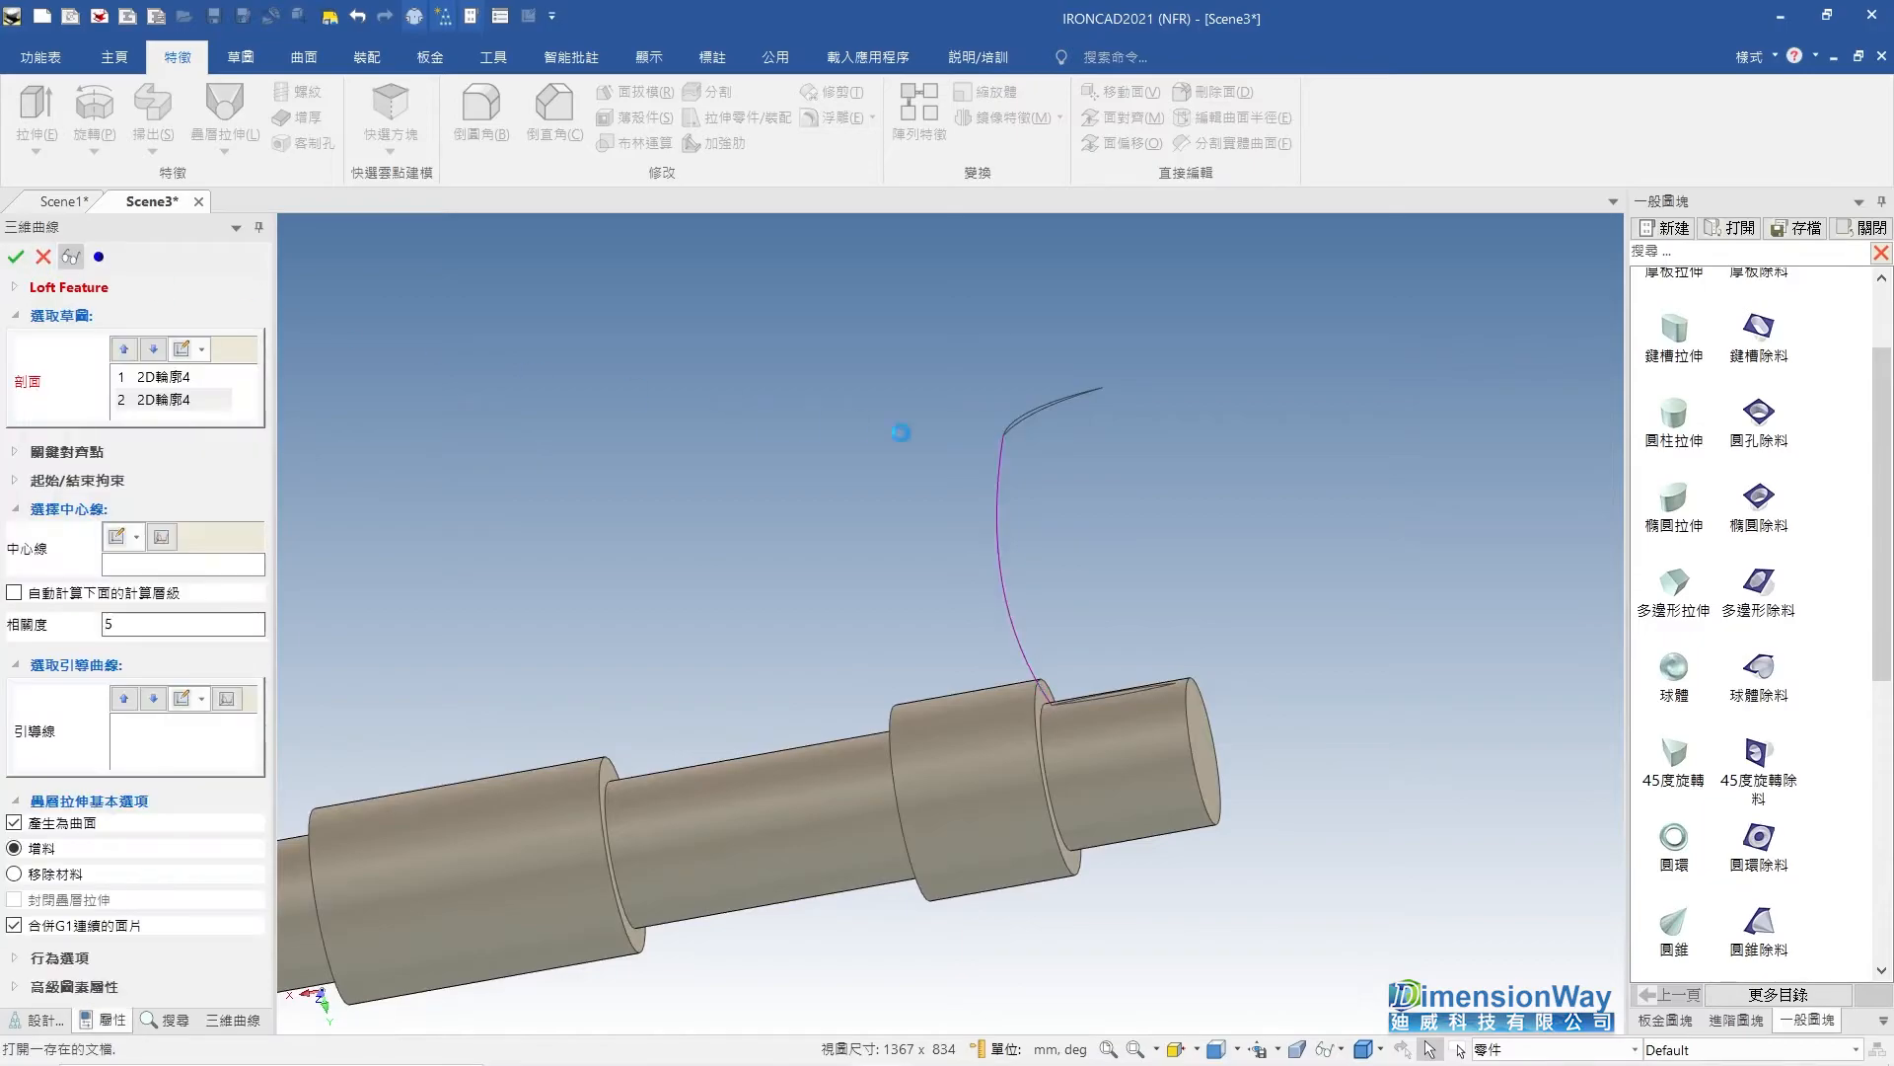
# Draw a second 3D guide spline from the crescent's other tip to the lens profile's tip near the shaft's free end.
pyautogui.scroll(3, 1249, 528)
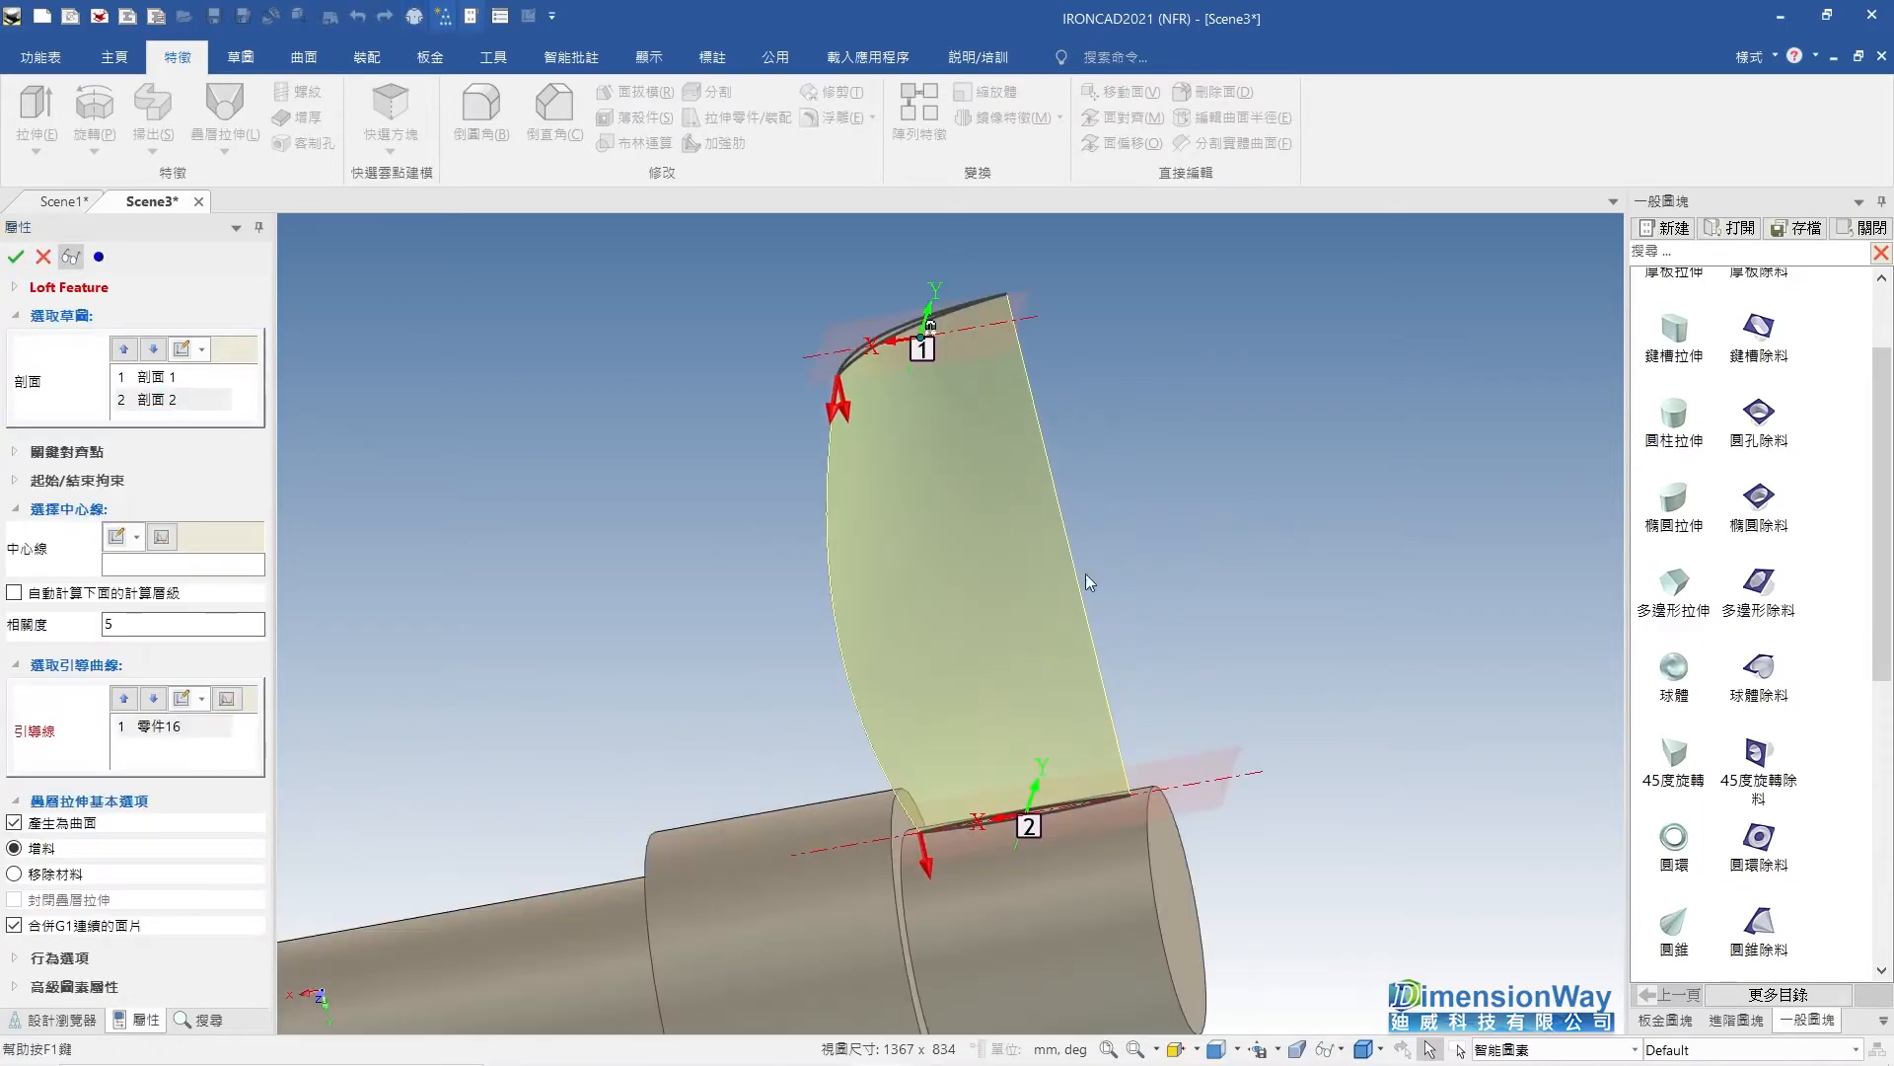
pyautogui.click(182, 698)
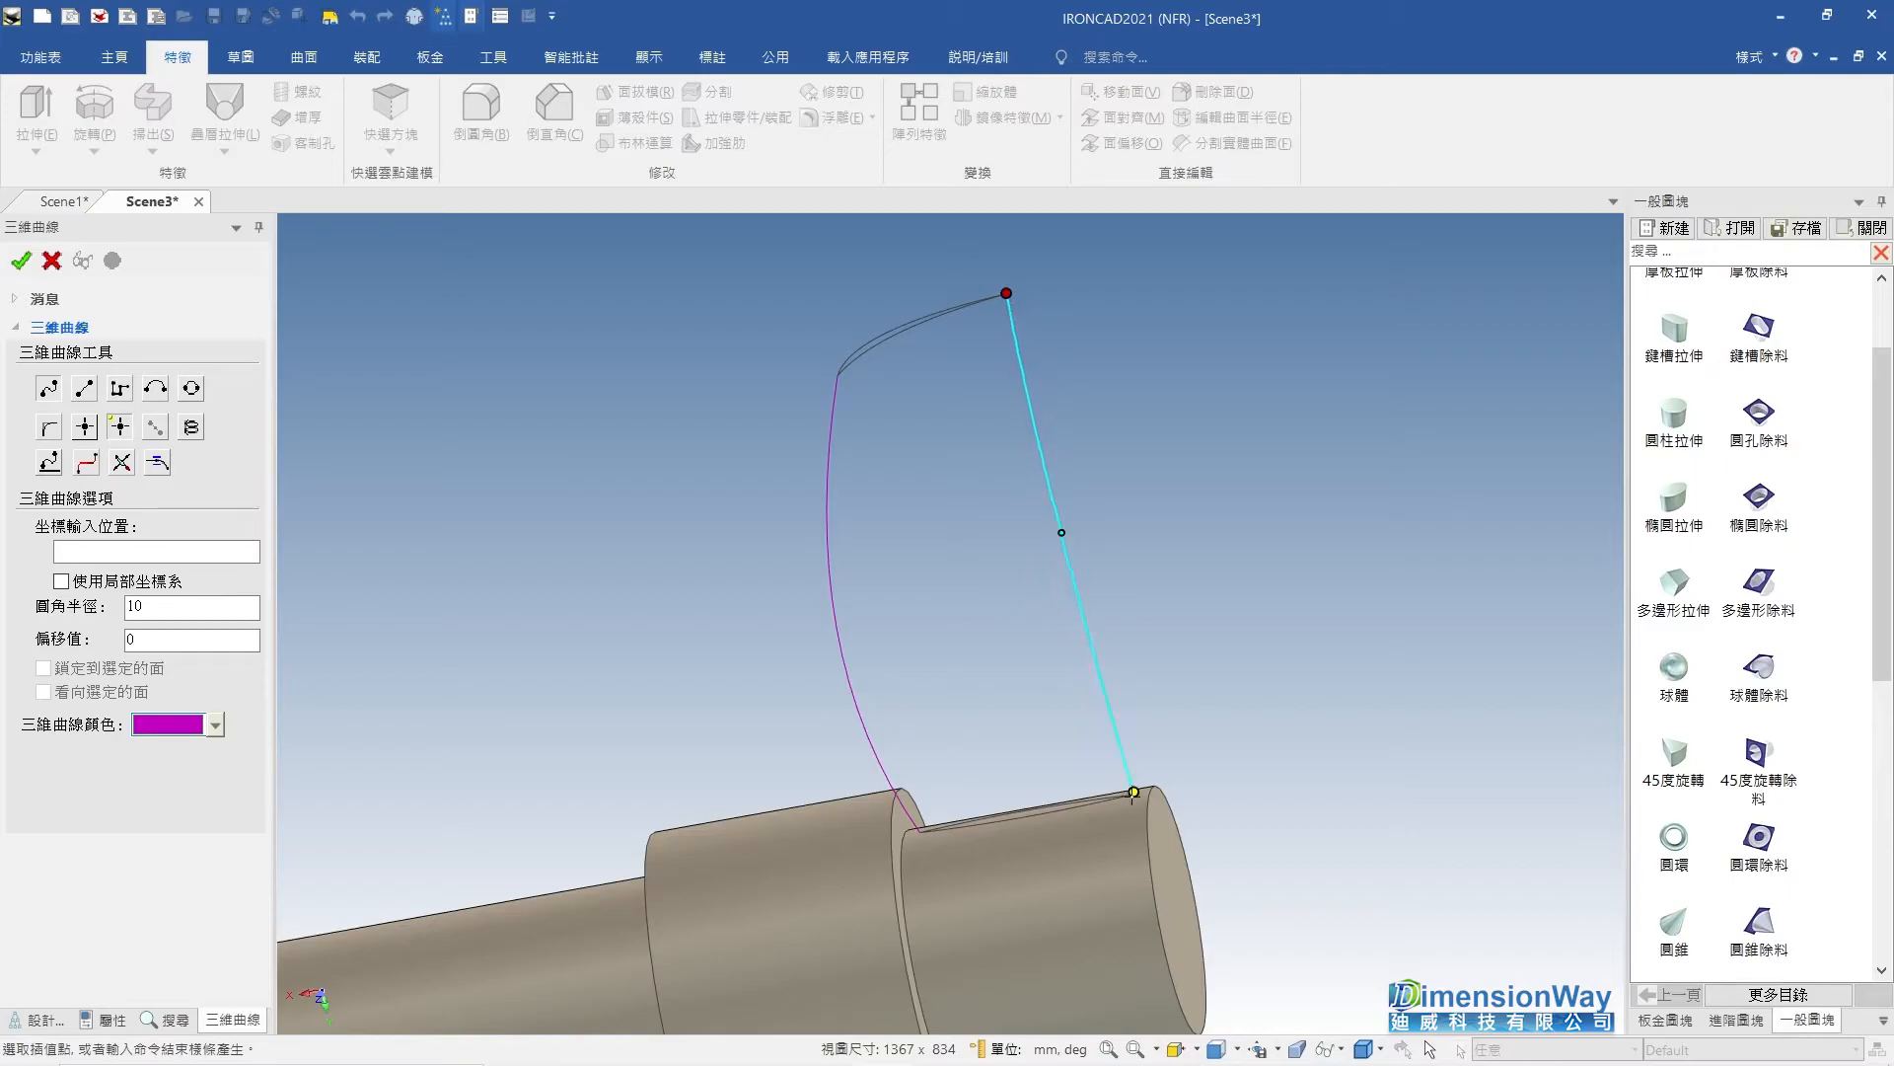
pyautogui.scroll(3, 1130, 789)
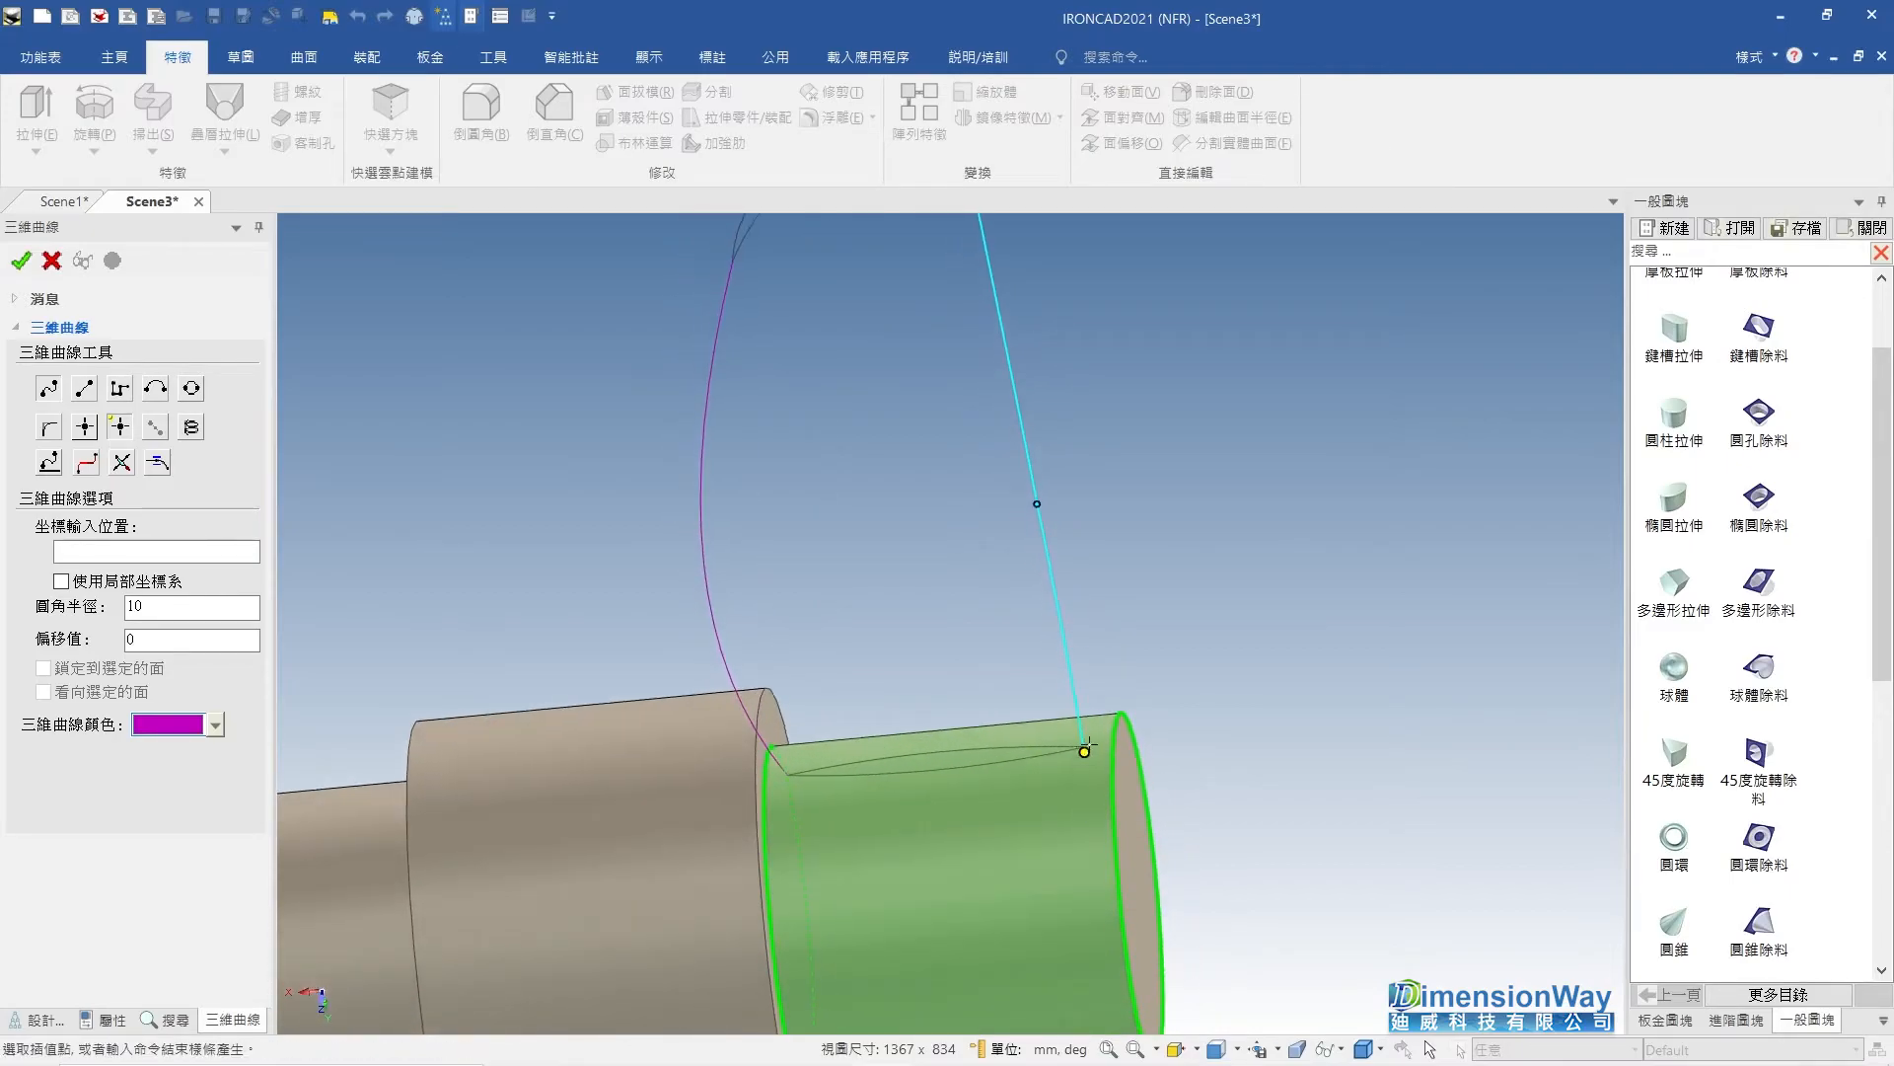
pyautogui.click(1086, 746)
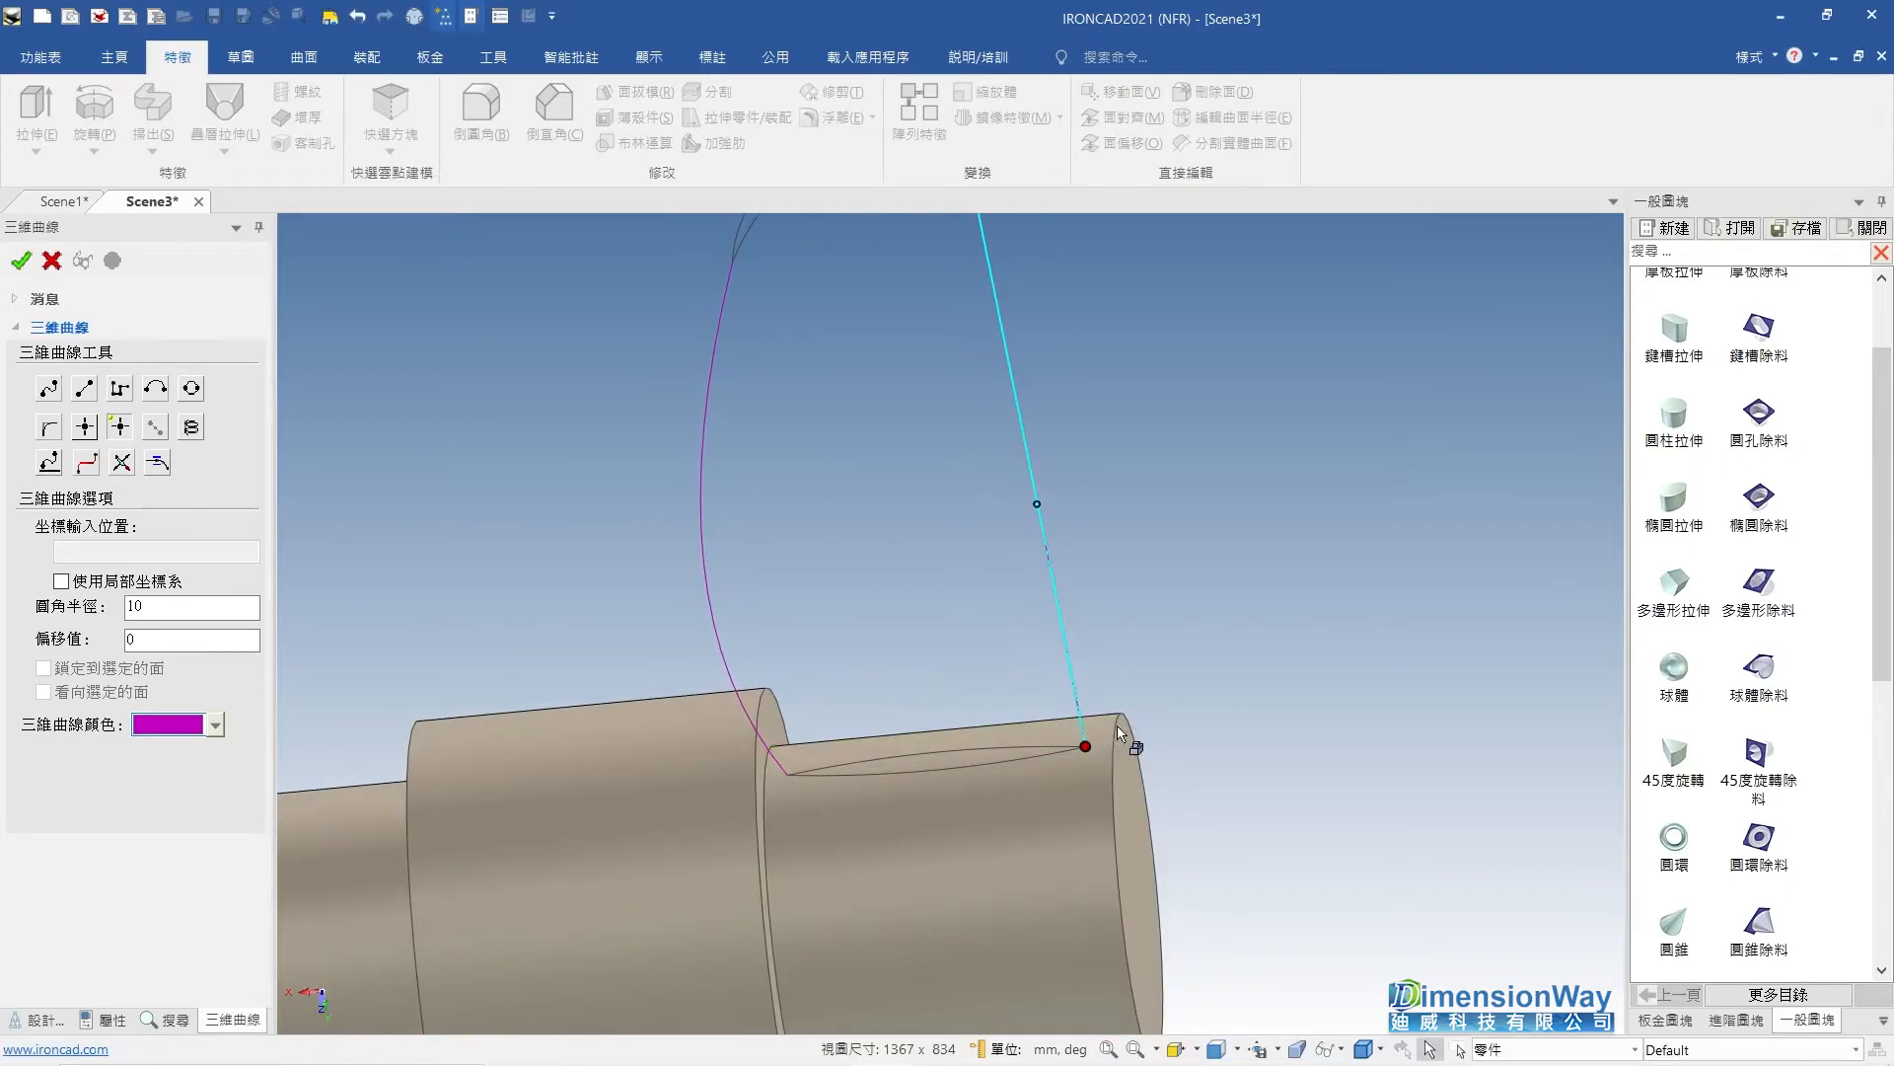
# Align the second guide curve's middle point with its upper endpoint along two TriBall axes.
pyautogui.click(1043, 503)
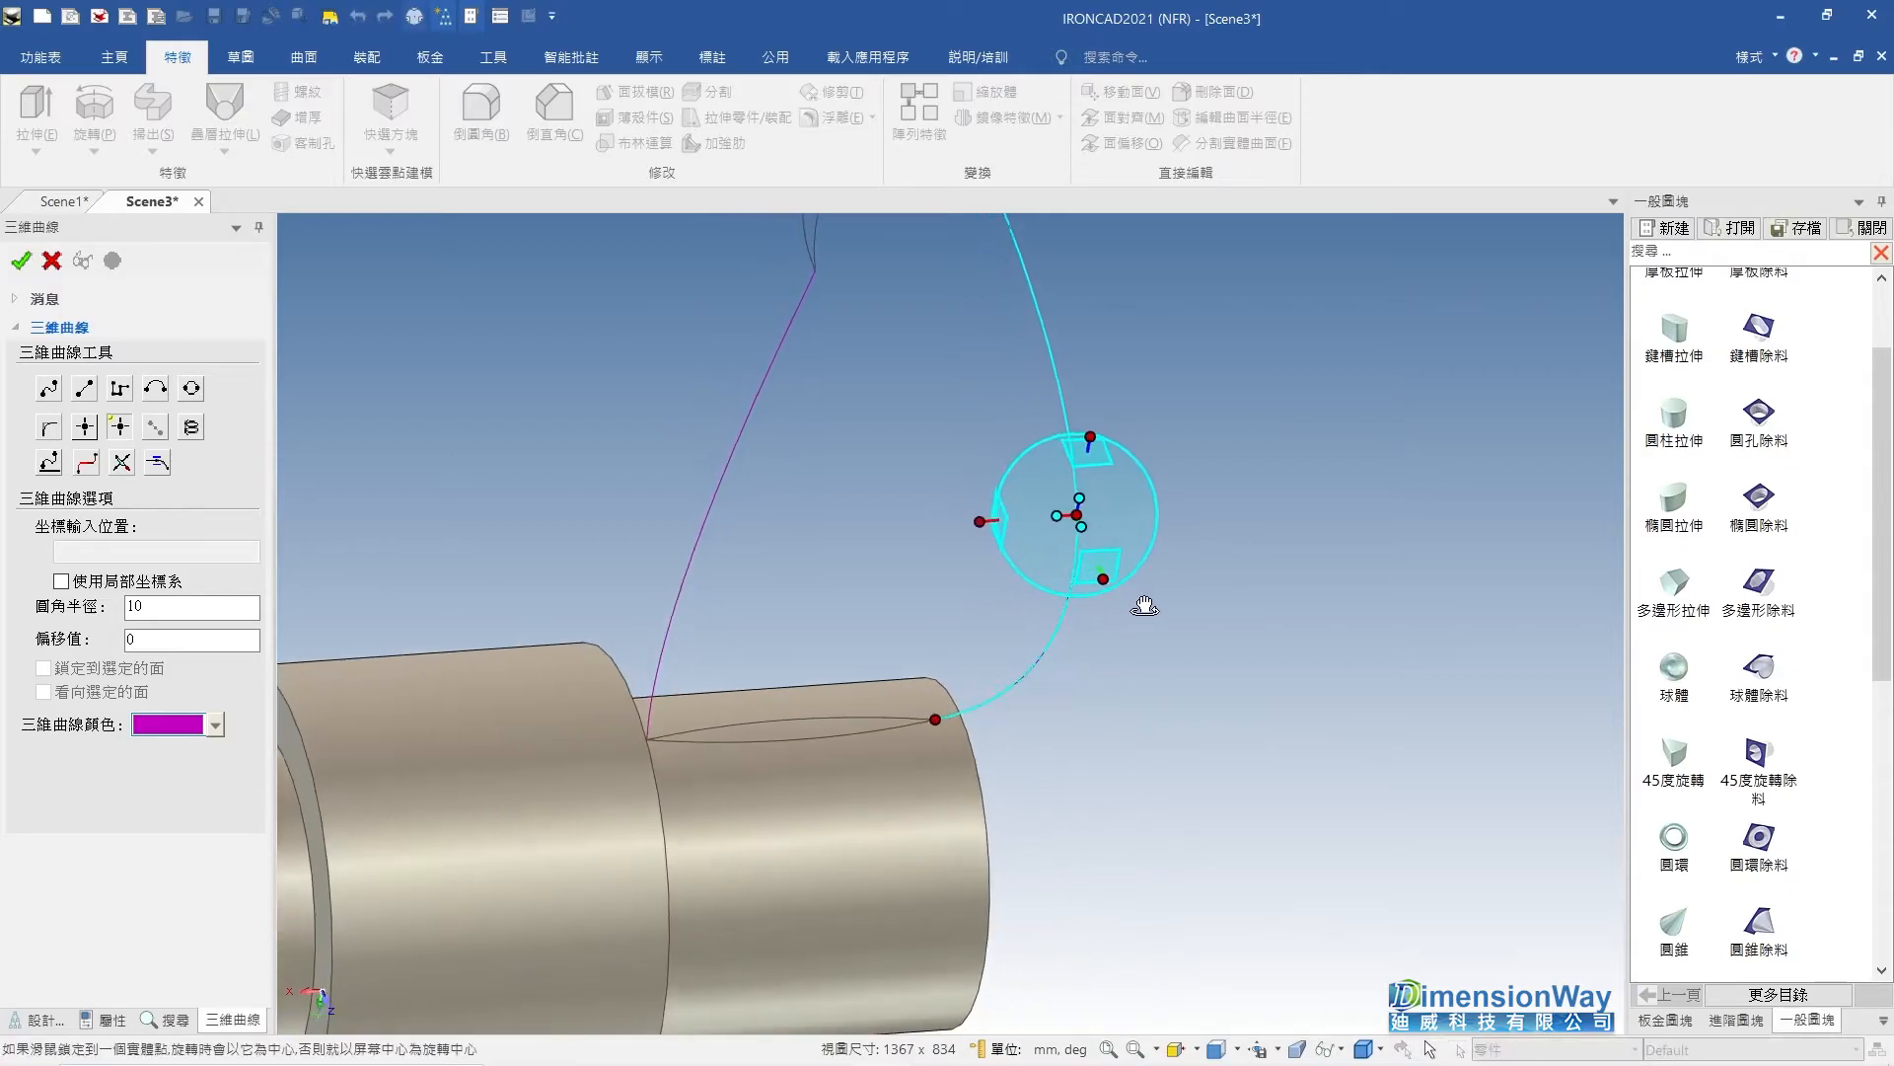
pyautogui.rightClick(1088, 523)
pyautogui.click(1103, 608)
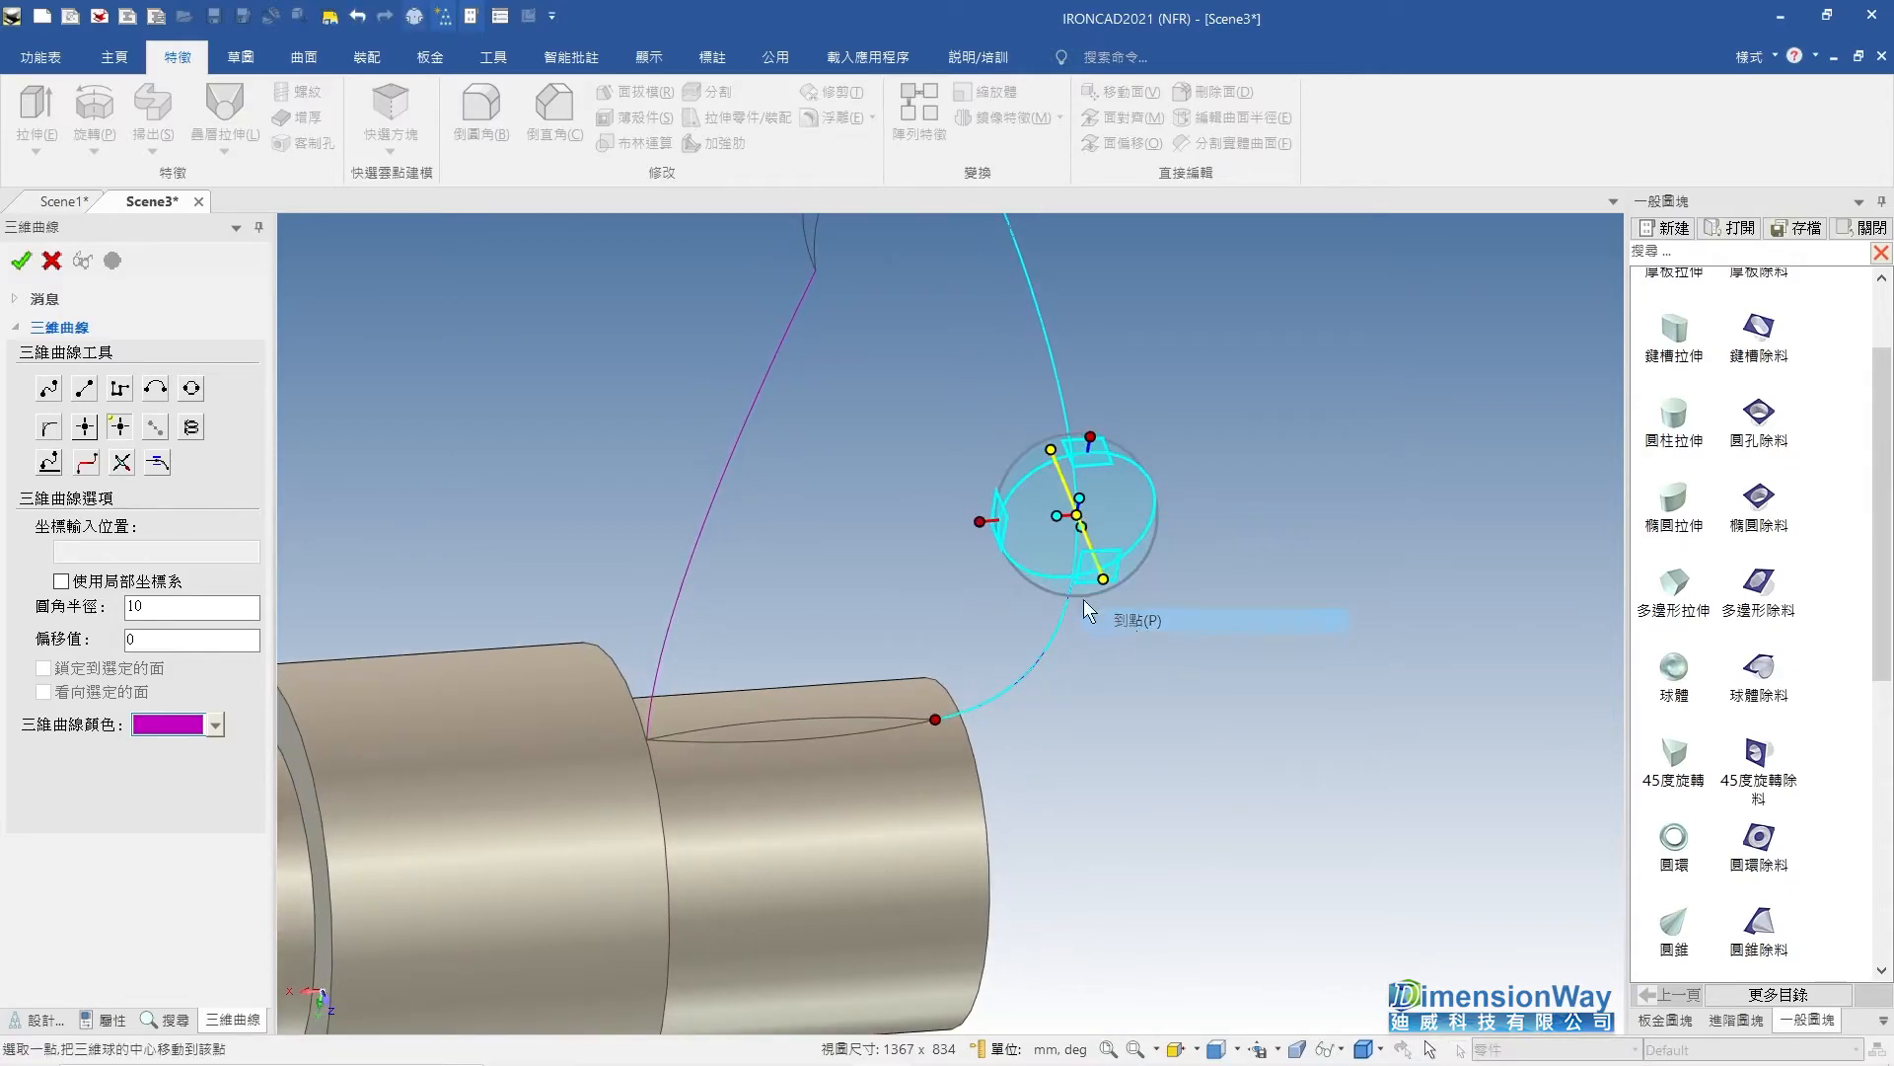
pyautogui.scroll(3, 949, 358)
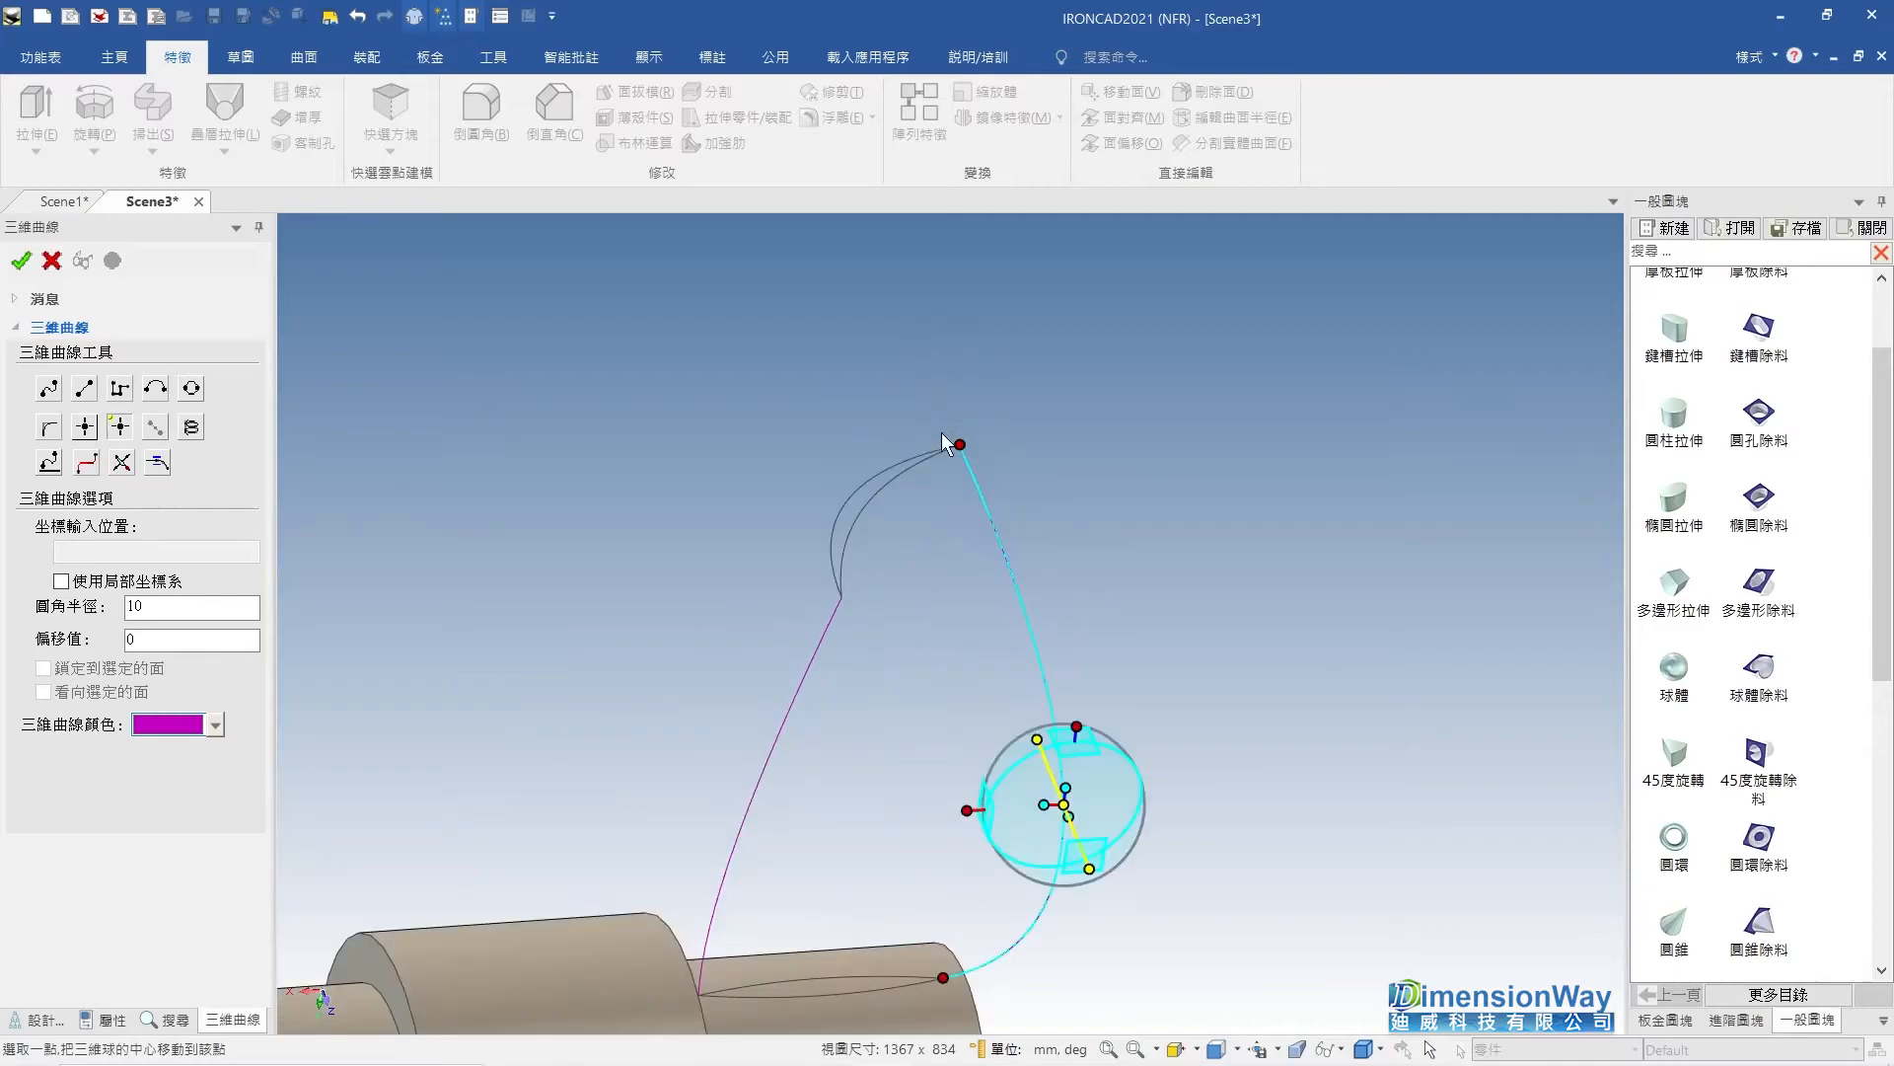
pyautogui.click(959, 447)
pyautogui.moveTo(974, 645)
pyautogui.mouseDown(button='middle')
pyautogui.moveTo(1079, 650)
pyautogui.moveTo(973, 664)
pyautogui.mouseUp(button='middle')
pyautogui.moveTo(892, 598); pyautogui.dragTo(947, 582)
pyautogui.rightClick(980, 586)
pyautogui.click(1026, 691)
pyautogui.click(959, 445)
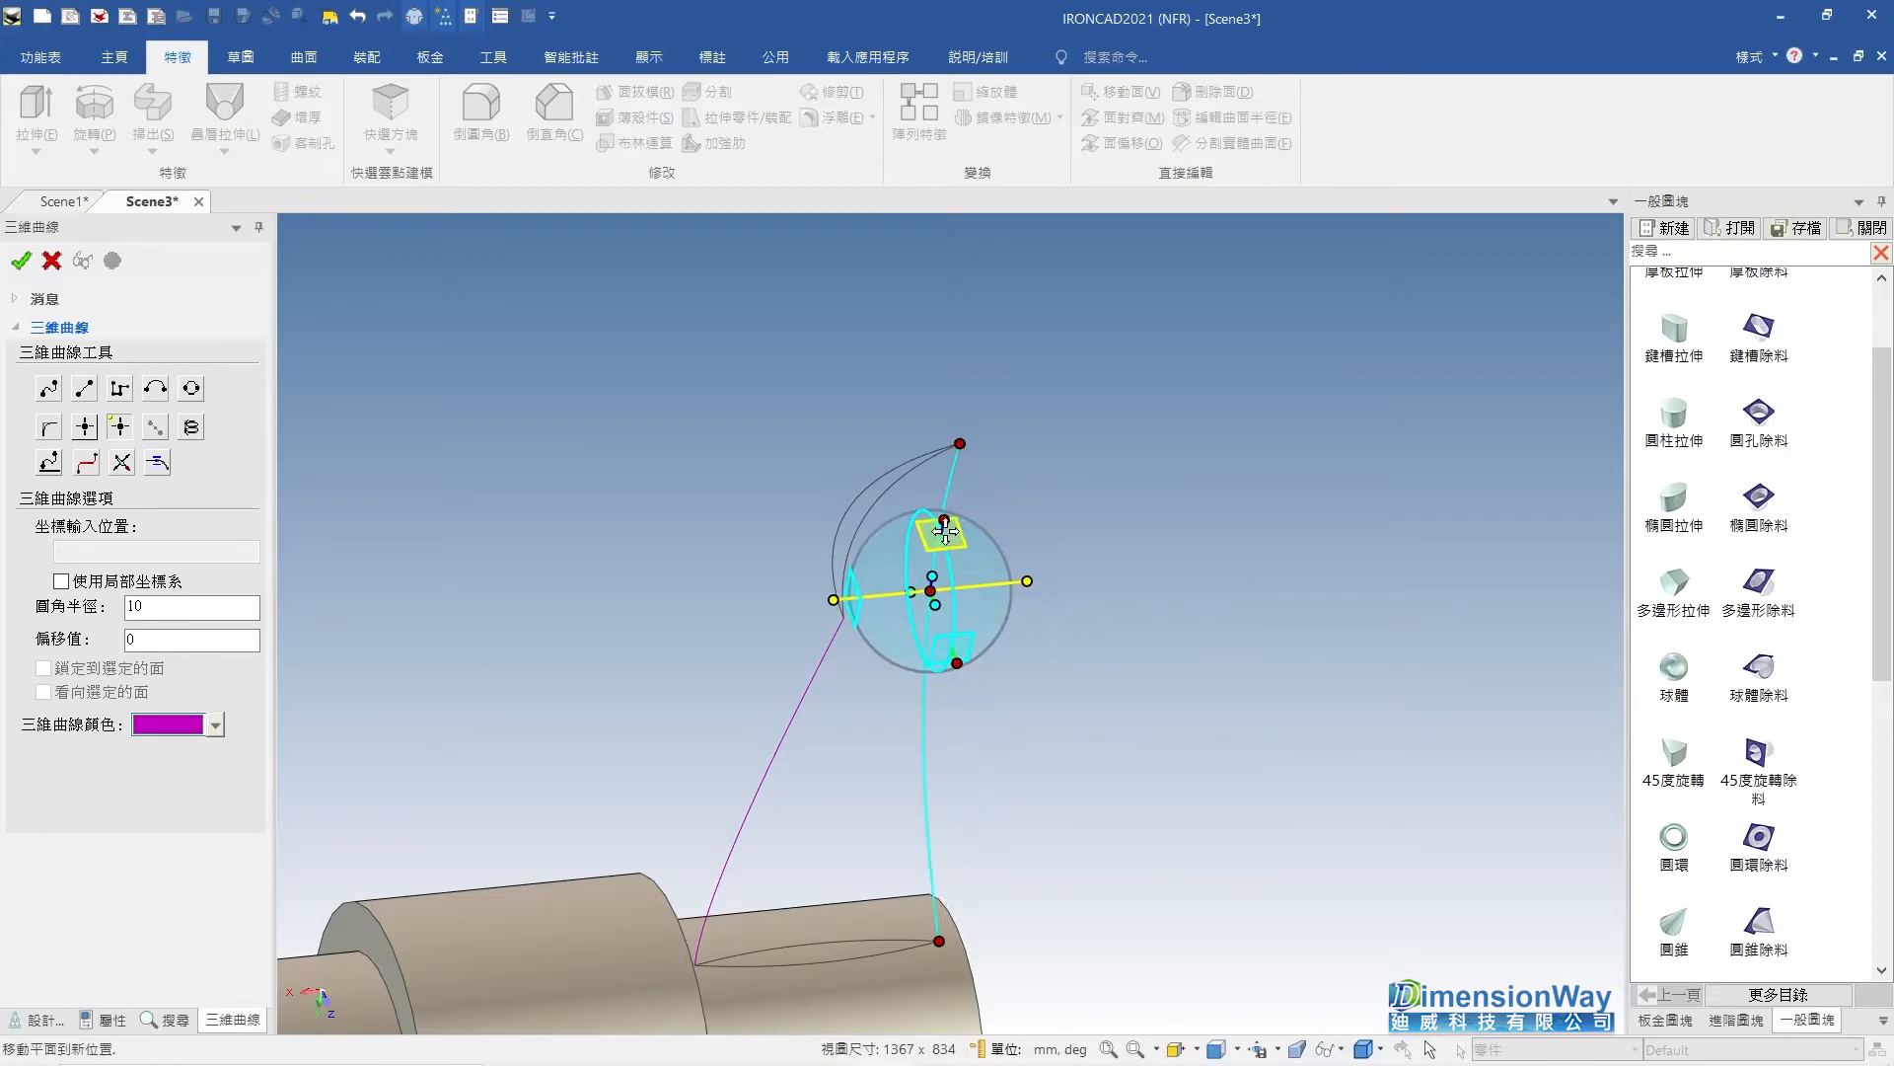
# Lower the second guide's middle point by about 8.4 mm and shift it slightly sideways to give the curve a gentle bow.
pyautogui.moveTo(947, 520); pyautogui.dragTo(932, 579)
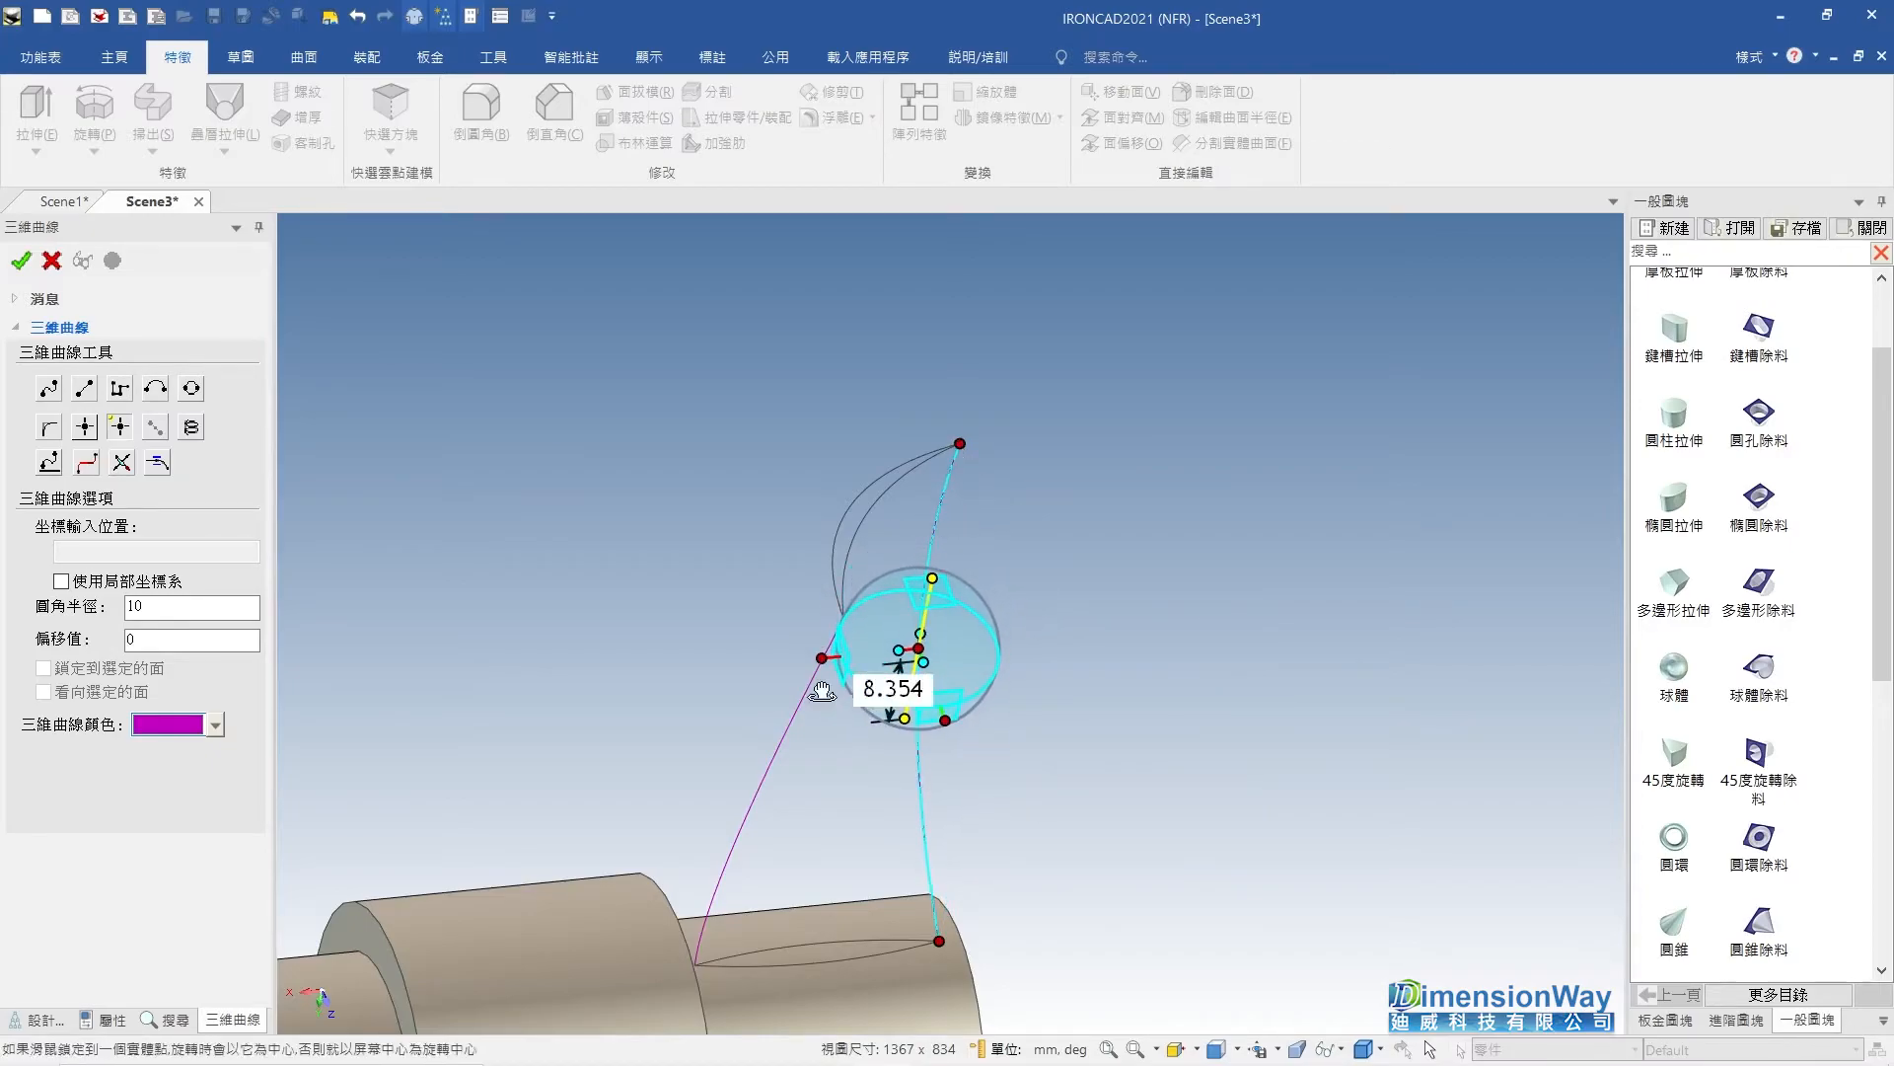
pyautogui.moveTo(824, 689); pyautogui.dragTo(790, 635, button='middle')
pyautogui.moveTo(953, 782); pyautogui.dragTo(1033, 849, button='middle')
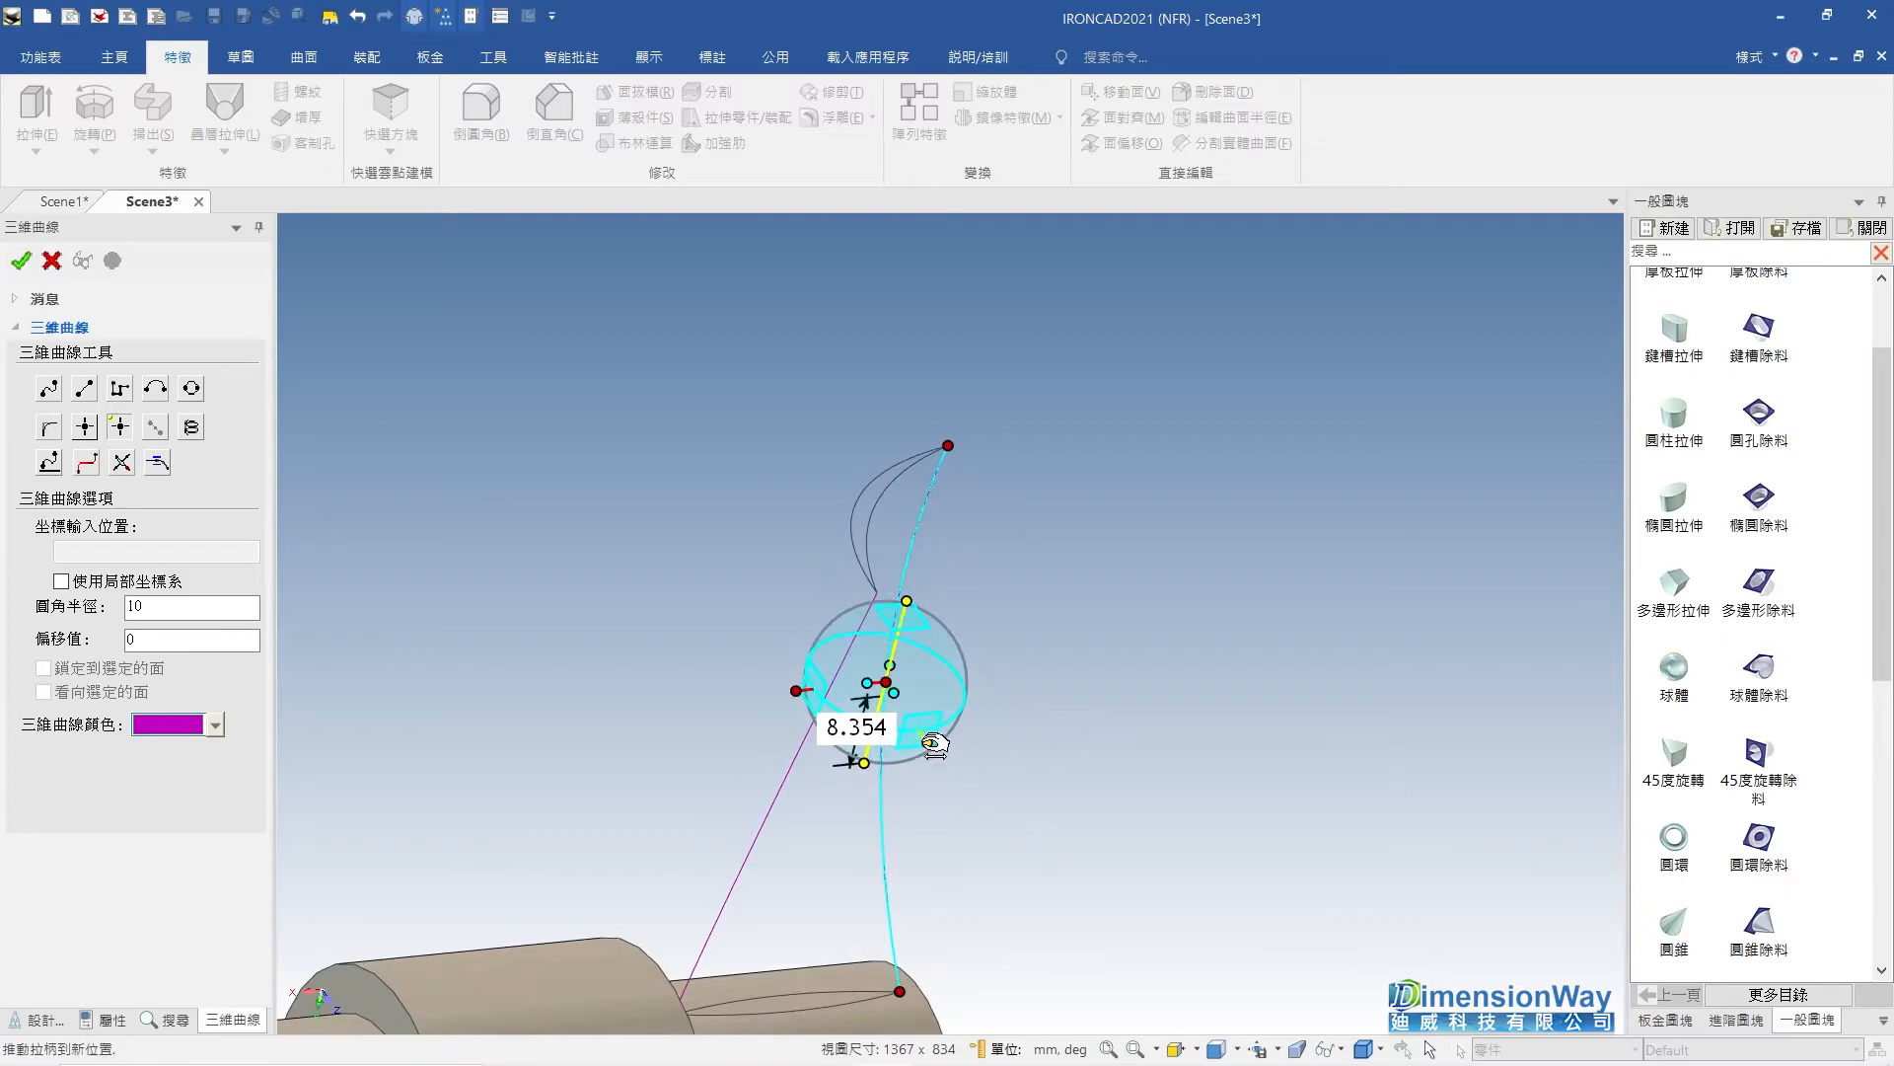
pyautogui.moveTo(933, 743); pyautogui.dragTo(947, 771)
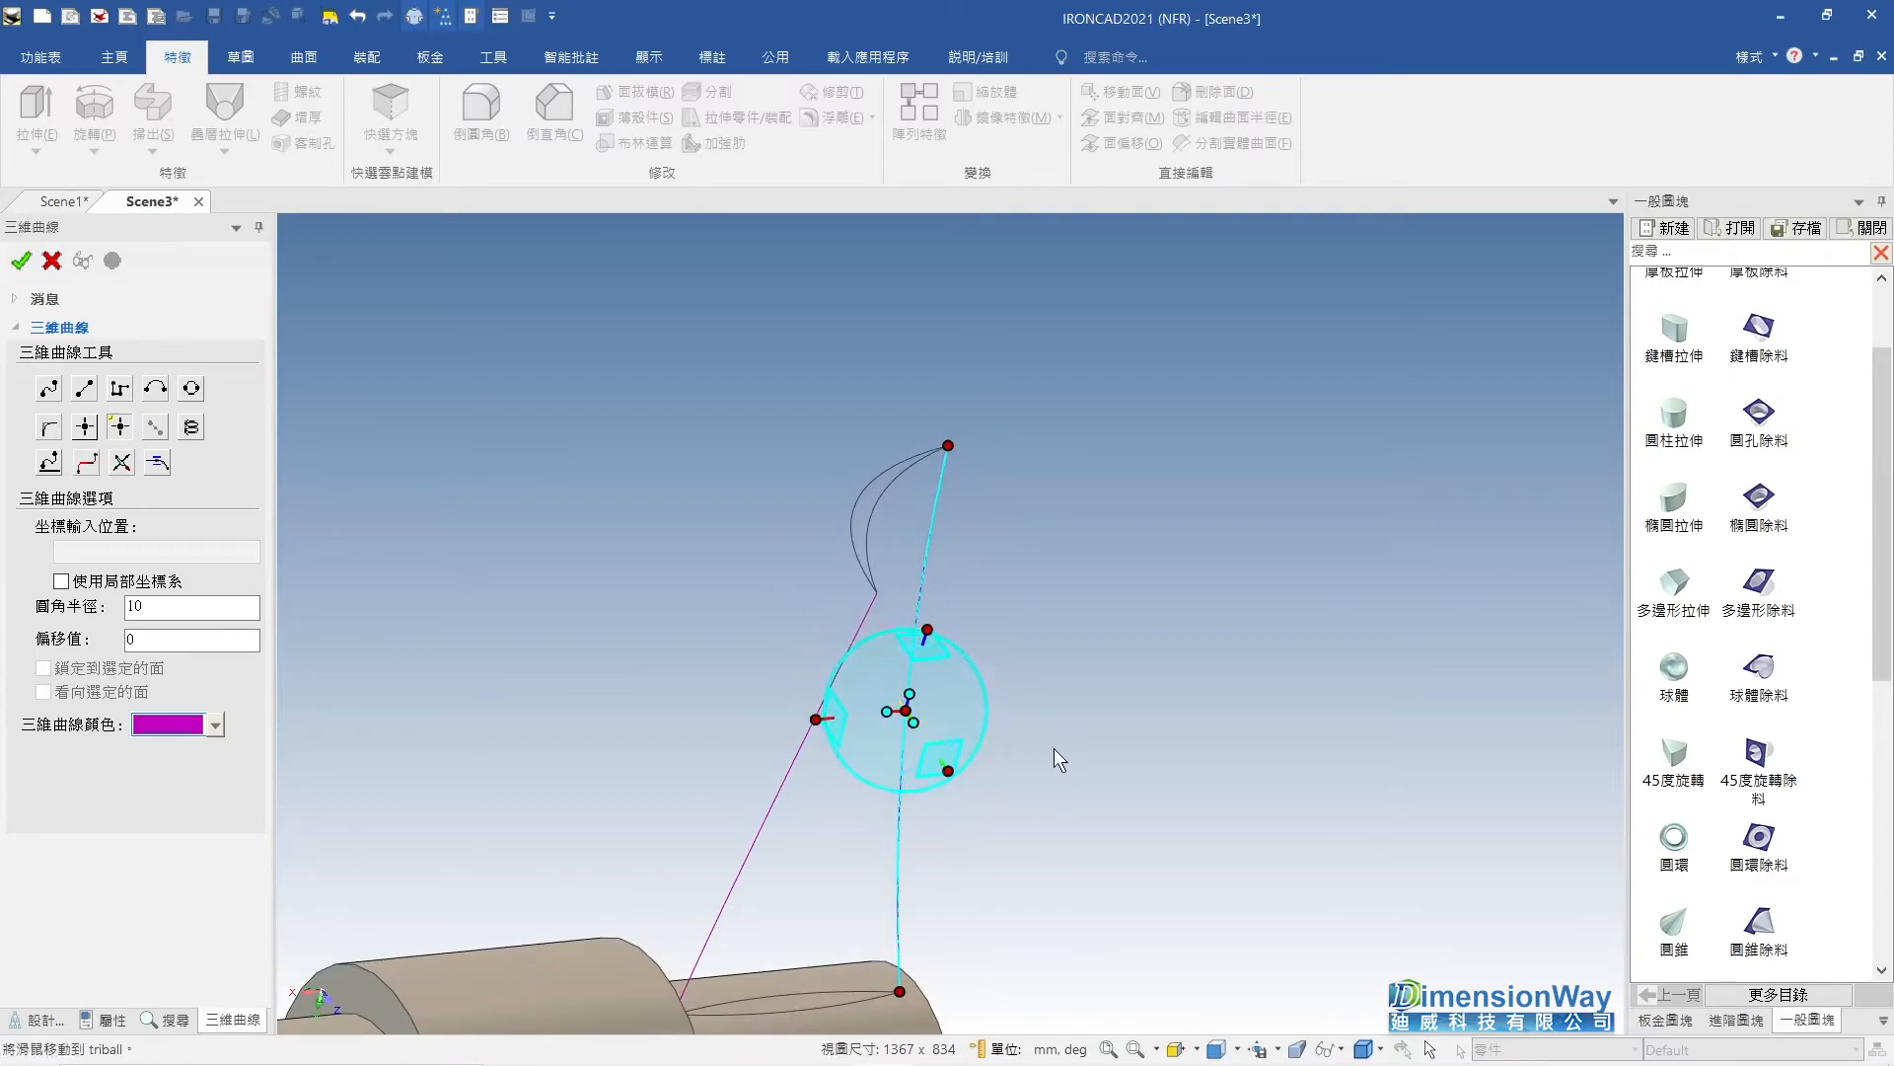
pyautogui.click(1081, 759)
# Accept the second curve as a loft guide and complete the guided blade loft between the two profiles.
pyautogui.moveTo(927, 740); pyautogui.dragTo(736, 701, button='middle')
pyautogui.click(22, 260)
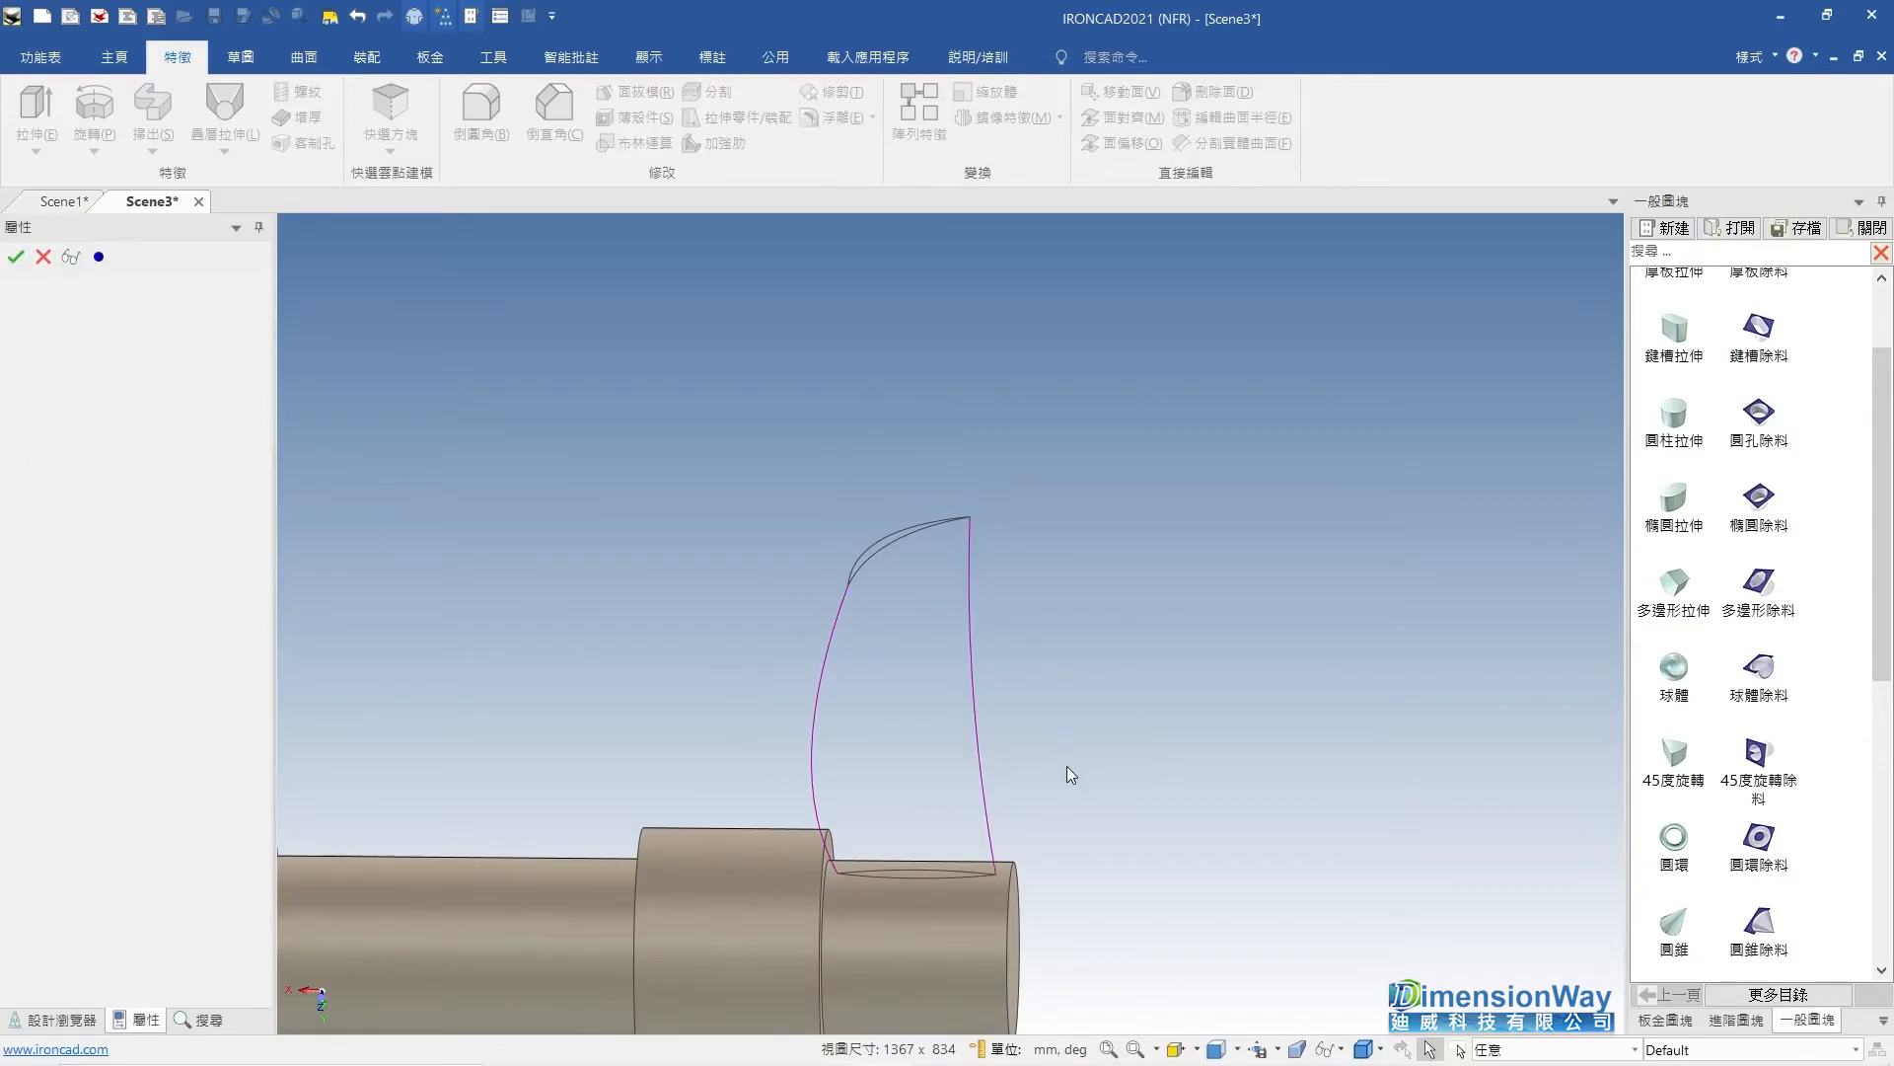
pyautogui.moveTo(1066, 766); pyautogui.dragTo(1079, 773, button='middle')
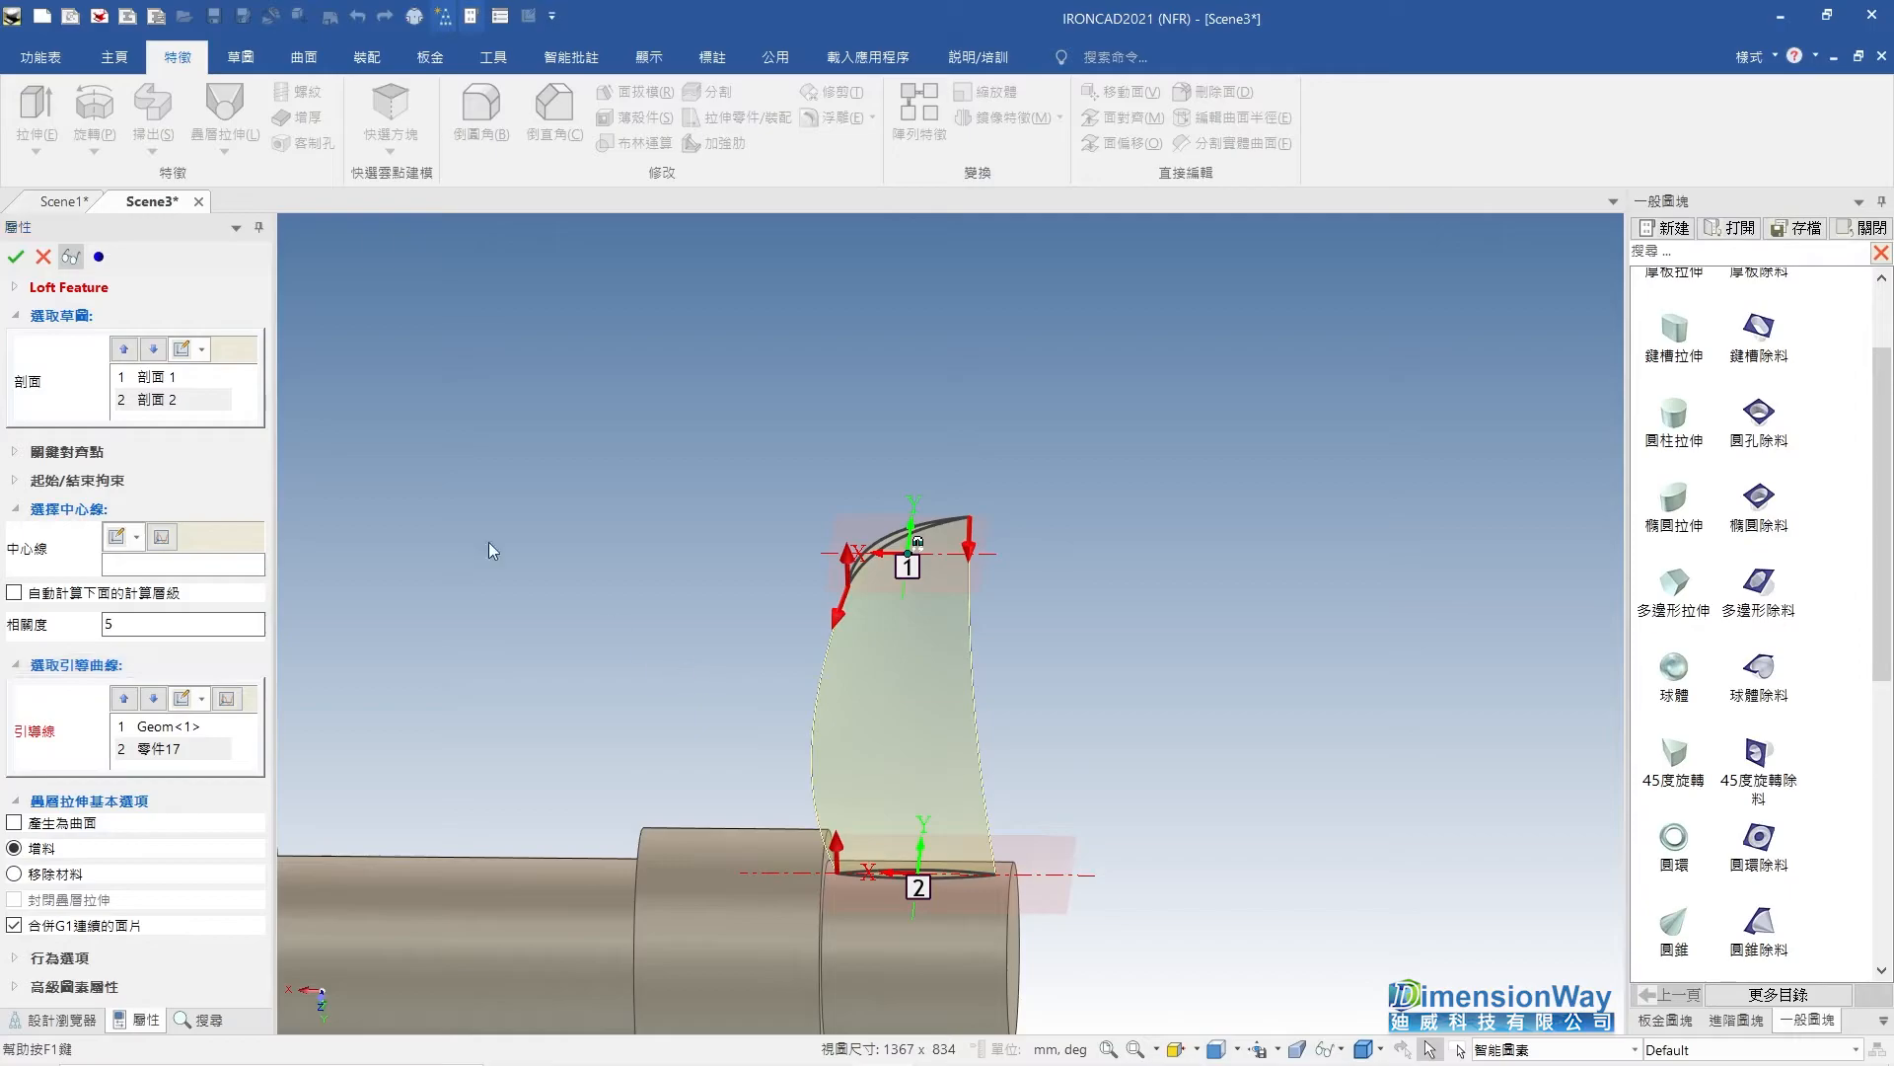
pyautogui.click(17, 258)
# Delete the leftover sketch and guide-curve items from the design tree.
pyautogui.moveTo(900, 803); pyautogui.dragTo(807, 760, button='middle')
pyautogui.scroll(-2, 170, 885)
pyautogui.click(94, 867)
pyautogui.keyDown('shift'); pyautogui.click(65, 931); pyautogui.keyUp('shift')
pyautogui.press('Delete')
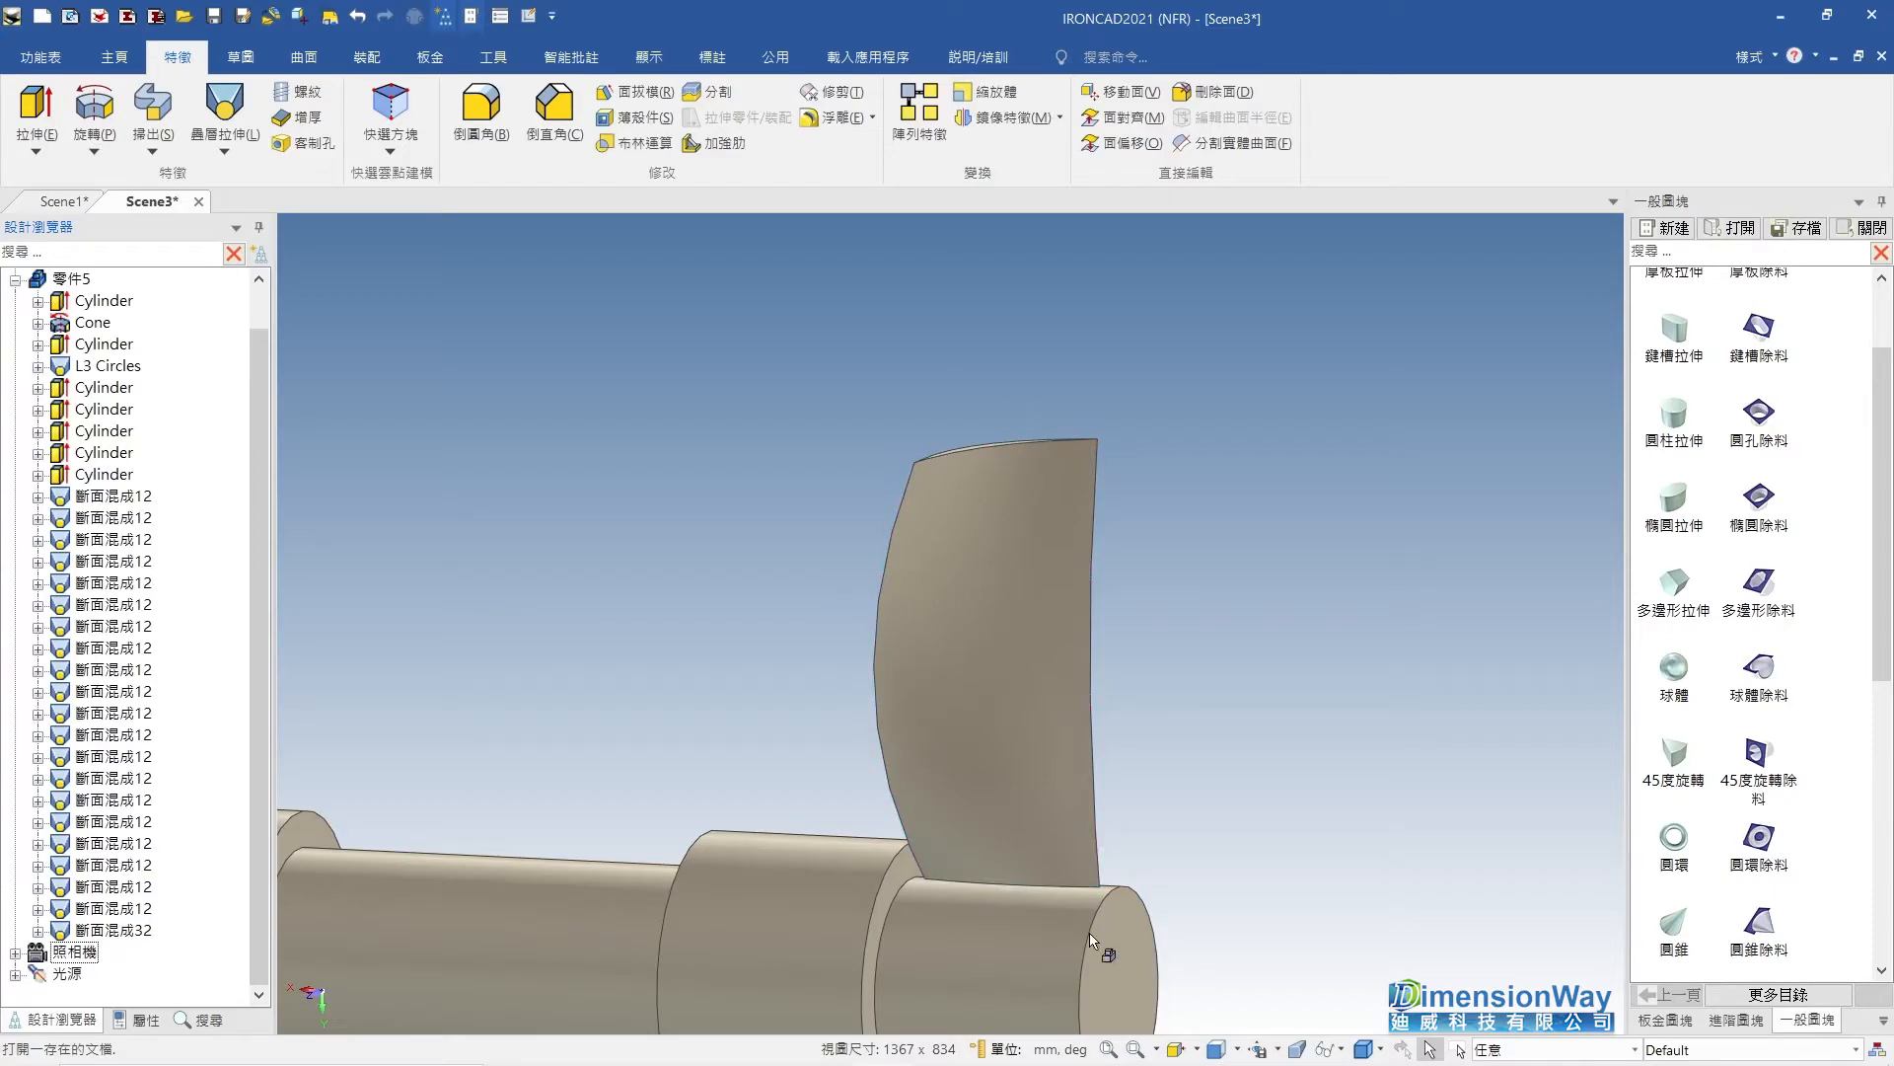
# Select the new blade and move only its TriBall to the center of the shaft's free end face.
pyautogui.scroll(-3, 1040, 927)
pyautogui.moveTo(926, 841); pyautogui.dragTo(809, 874, button='middle')
pyautogui.click(1016, 634)
pyautogui.click(1026, 628)
pyautogui.press('F10')
pyautogui.press('space')
pyautogui.moveTo(1000, 551); pyautogui.dragTo(1091, 881)
# Rotate-copy the blade around the shaft axis with 29 evenly spaced copies to form a full ring.
pyautogui.moveTo(1091, 881); pyautogui.dragTo(1028, 900, button='right')
pyautogui.click(1090, 933)
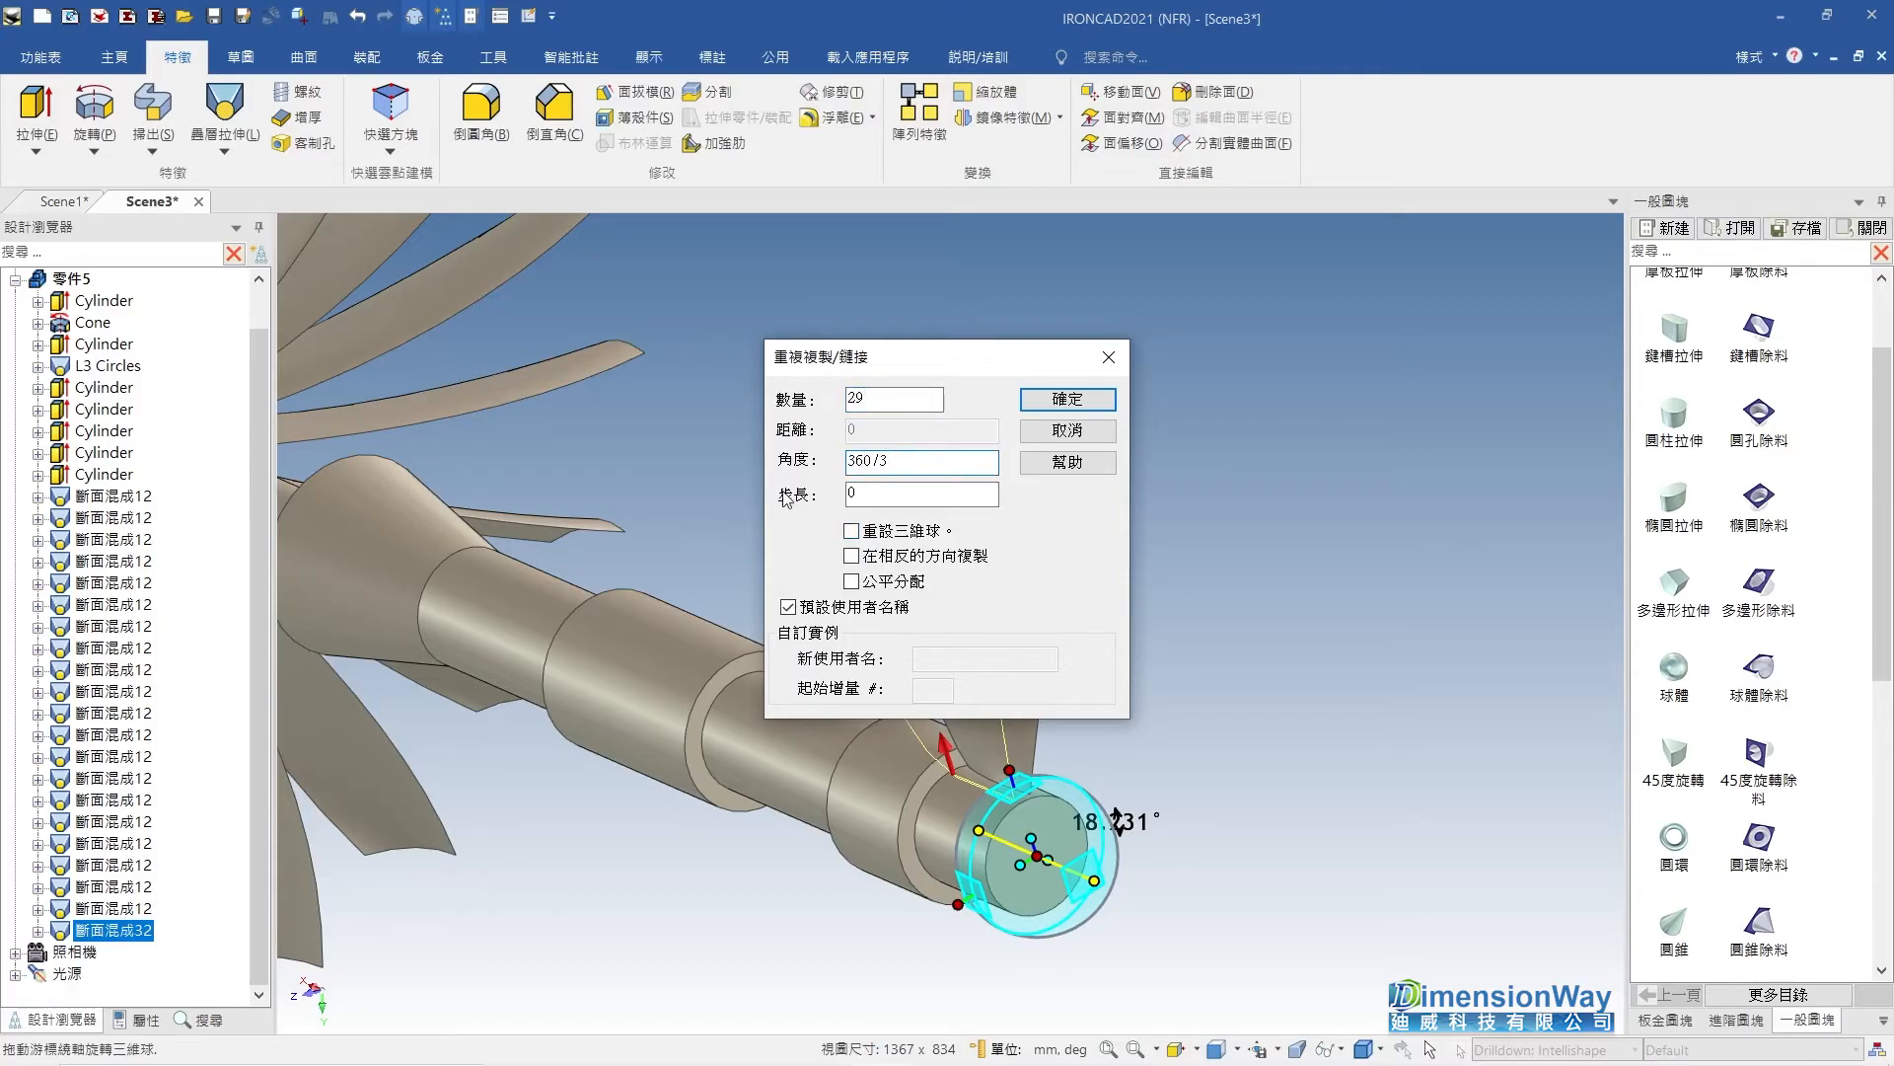
pyautogui.click(1092, 405)
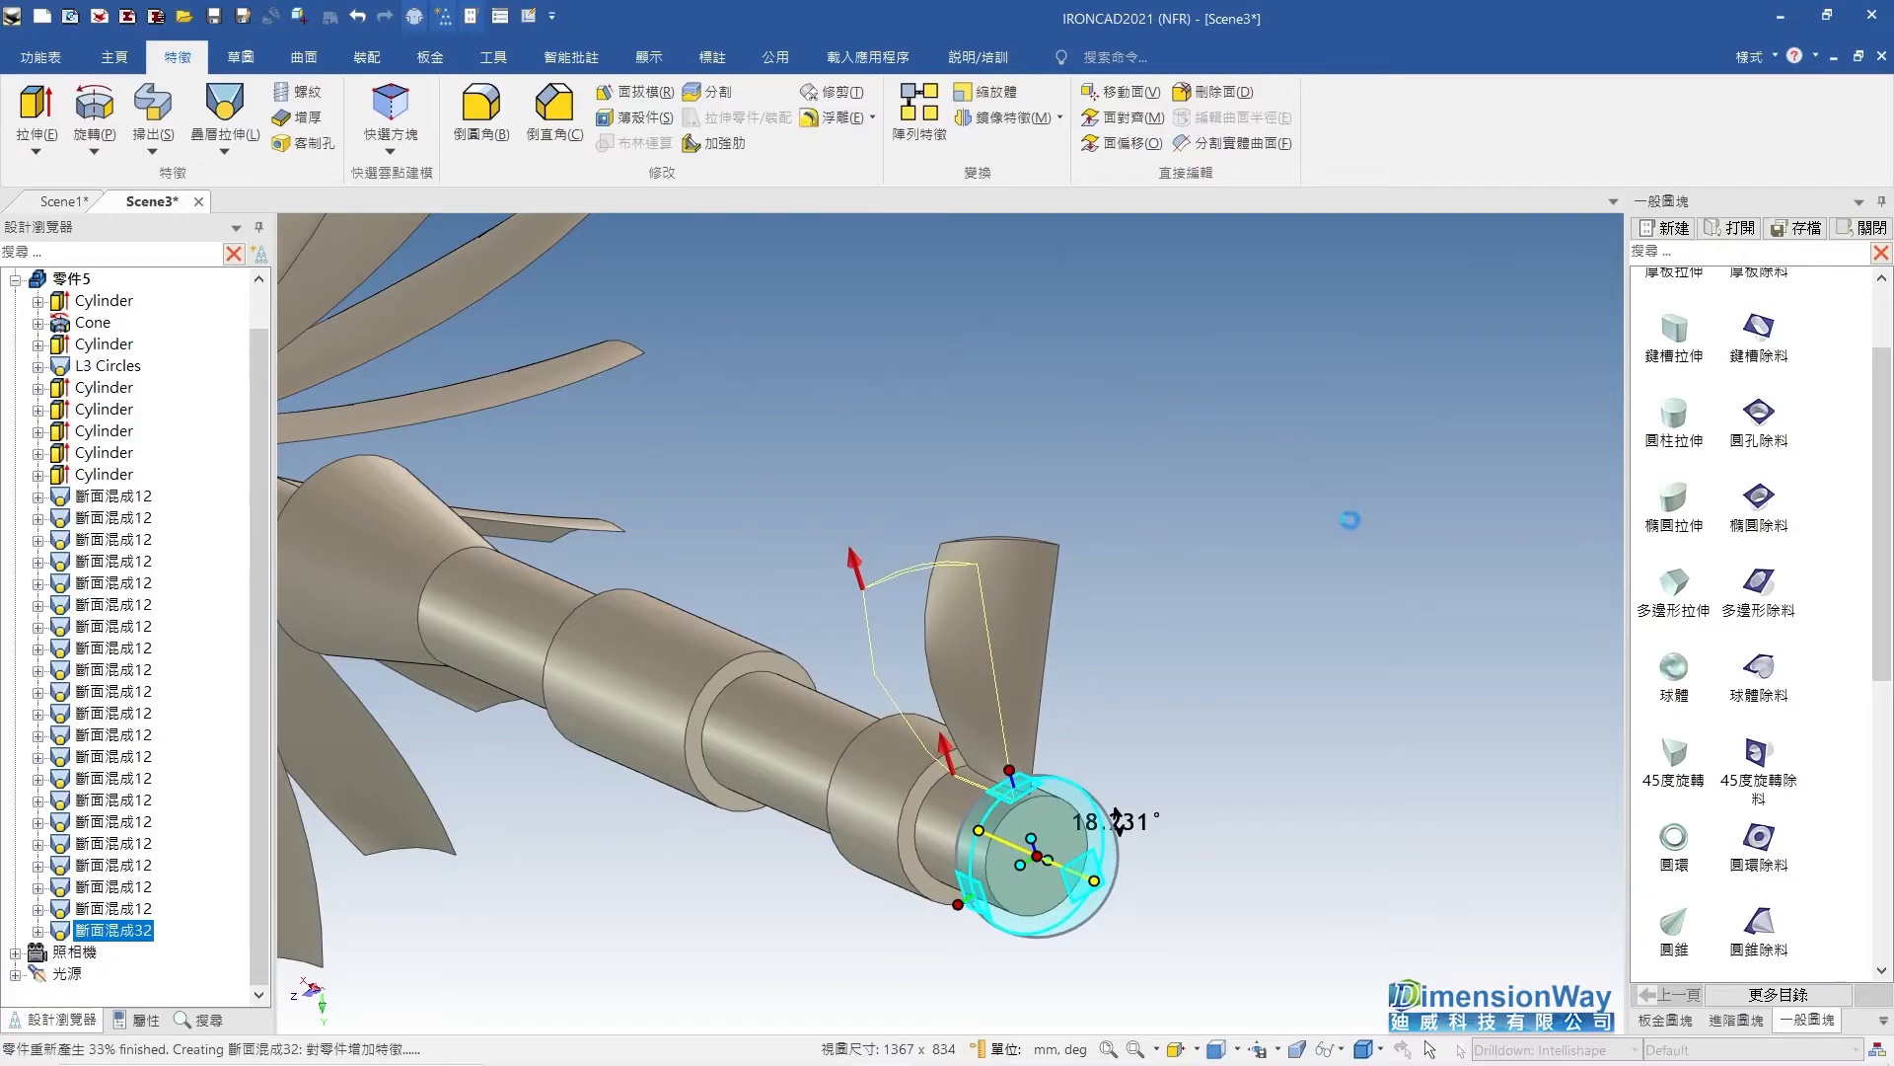
pyautogui.click(1302, 546)
# Start a new 2D sketch on the X-Y reference plane.
pyautogui.scroll(-3, 1312, 539)
pyautogui.moveTo(938, 702); pyautogui.dragTo(556, 598, button='middle')
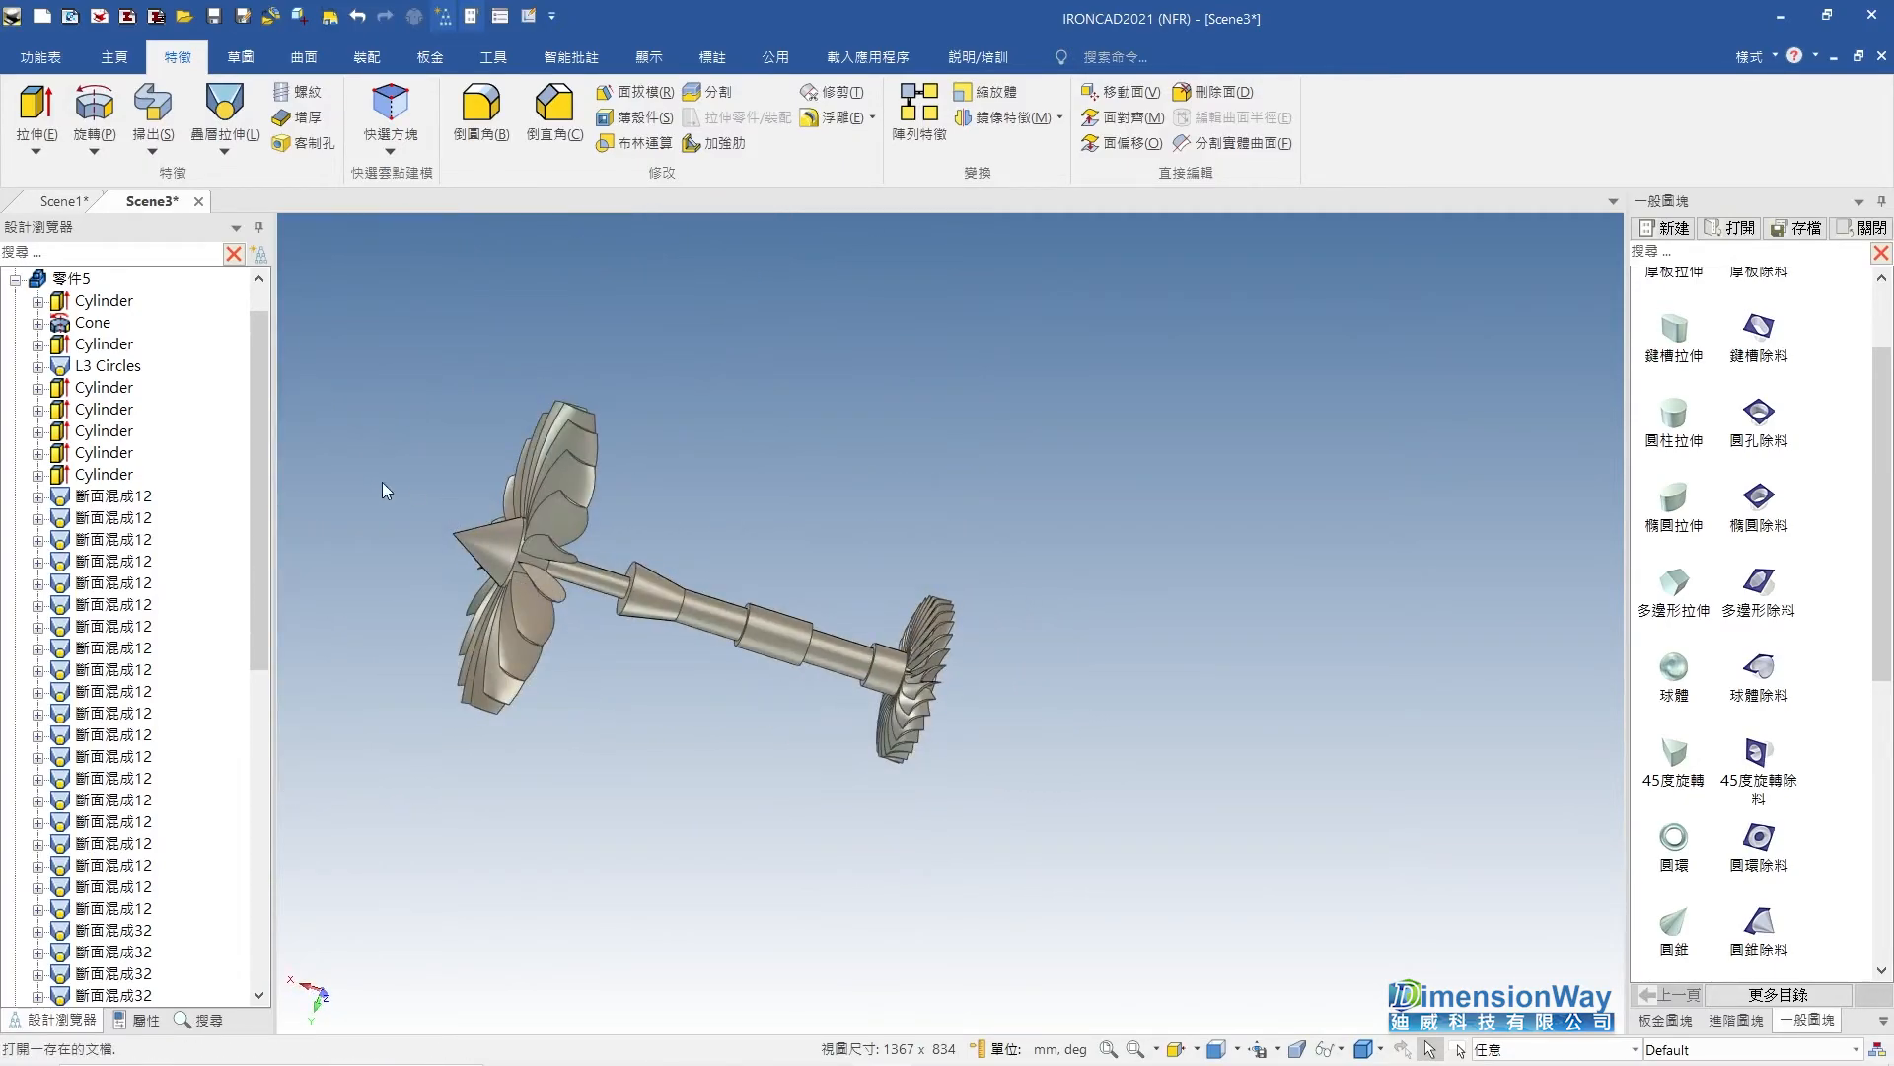
pyautogui.moveTo(464, 750); pyautogui.dragTo(901, 531, button='middle')
pyautogui.click(240, 56)
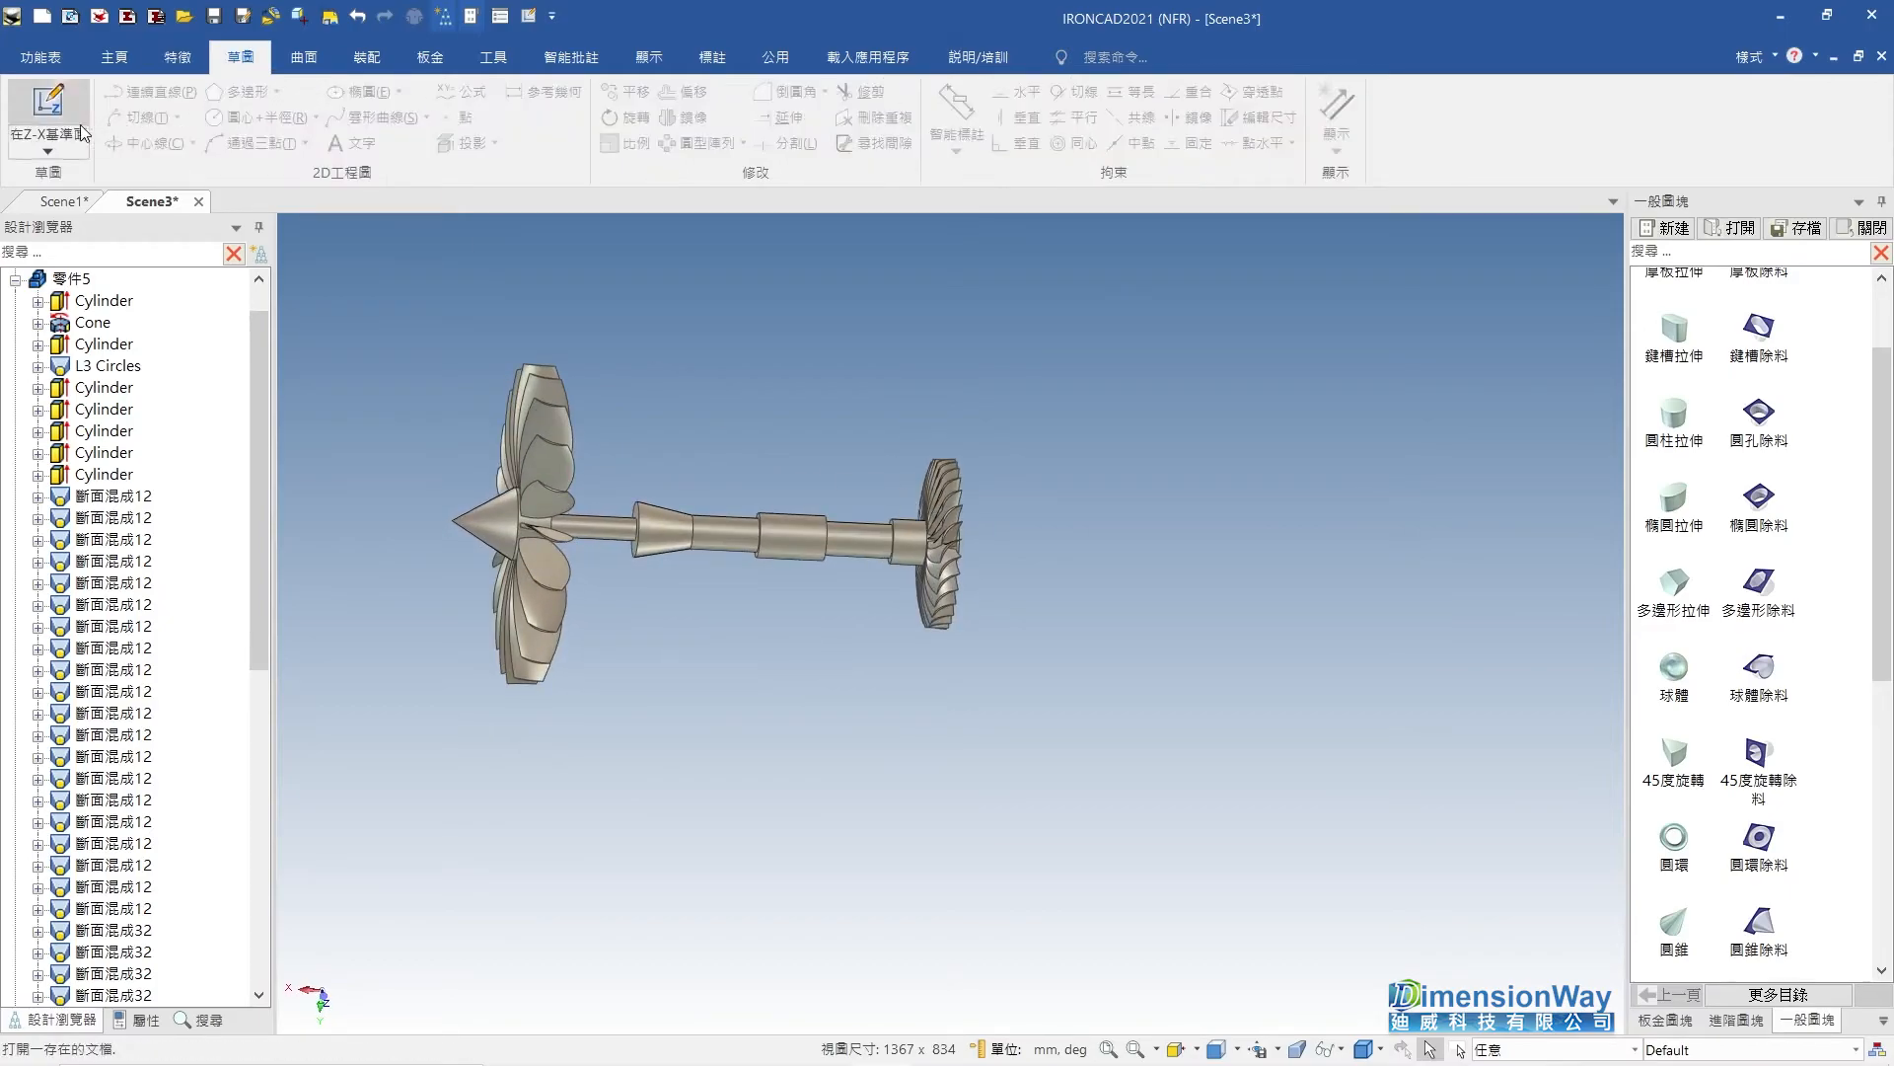
pyautogui.click(49, 153)
pyautogui.click(59, 203)
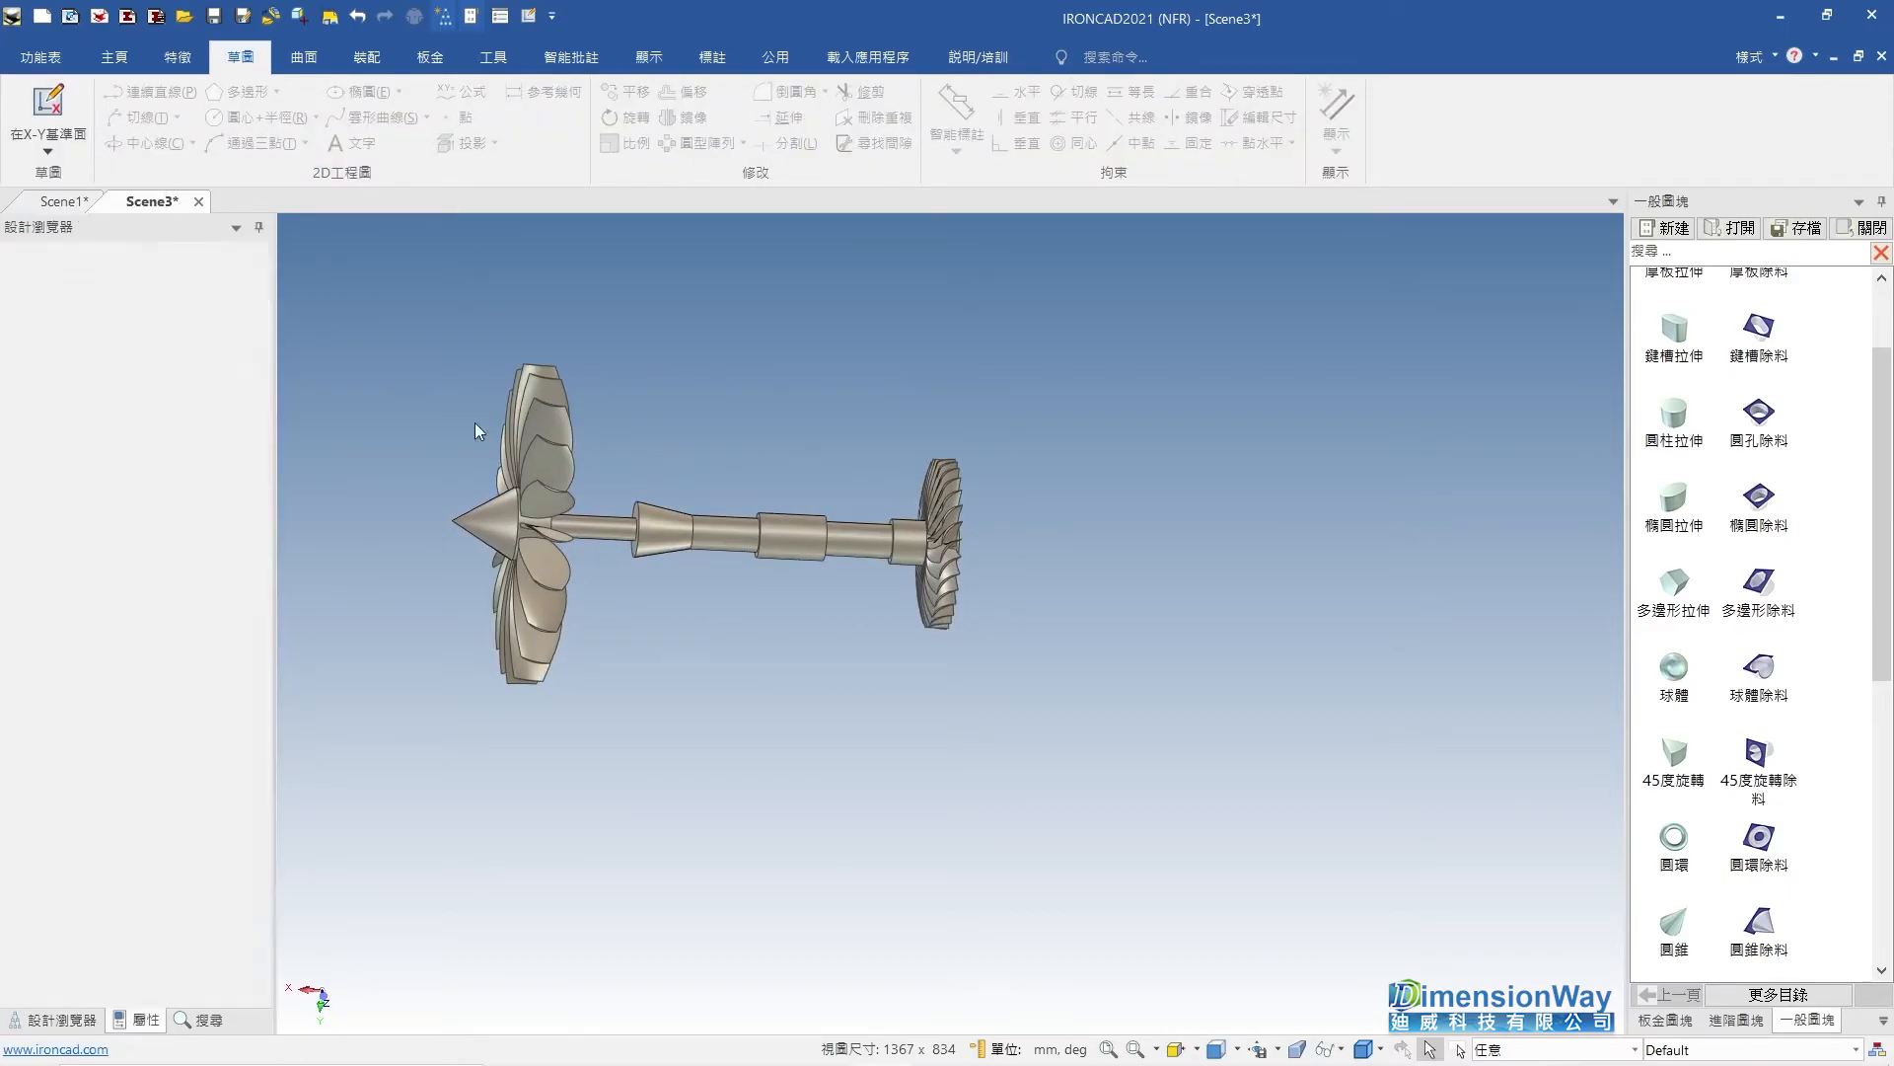
# Move the sketch origin to the center of the cone's base with the TriBall.
pyautogui.scroll(4, 1048, 696)
pyautogui.press('F10')
pyautogui.scroll(5, 910, 610)
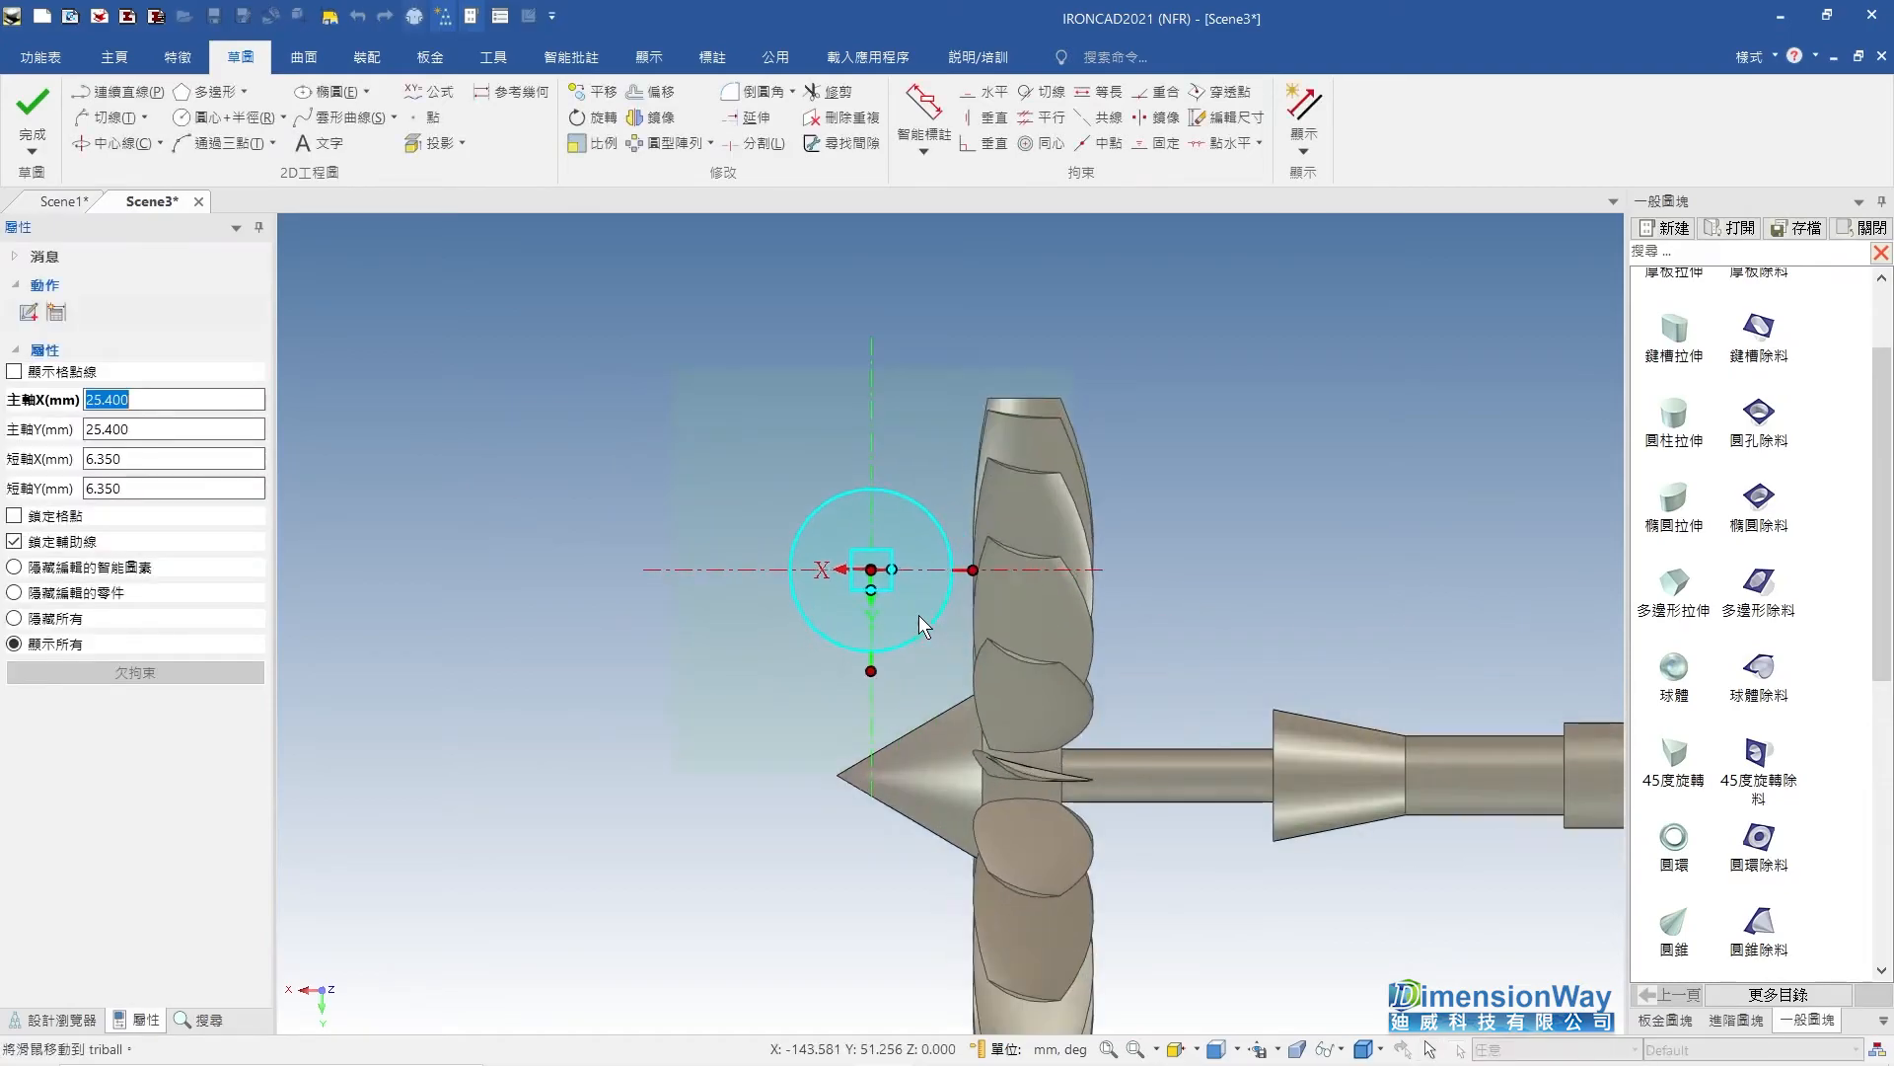
pyautogui.rightClick(872, 577)
pyautogui.click(992, 702)
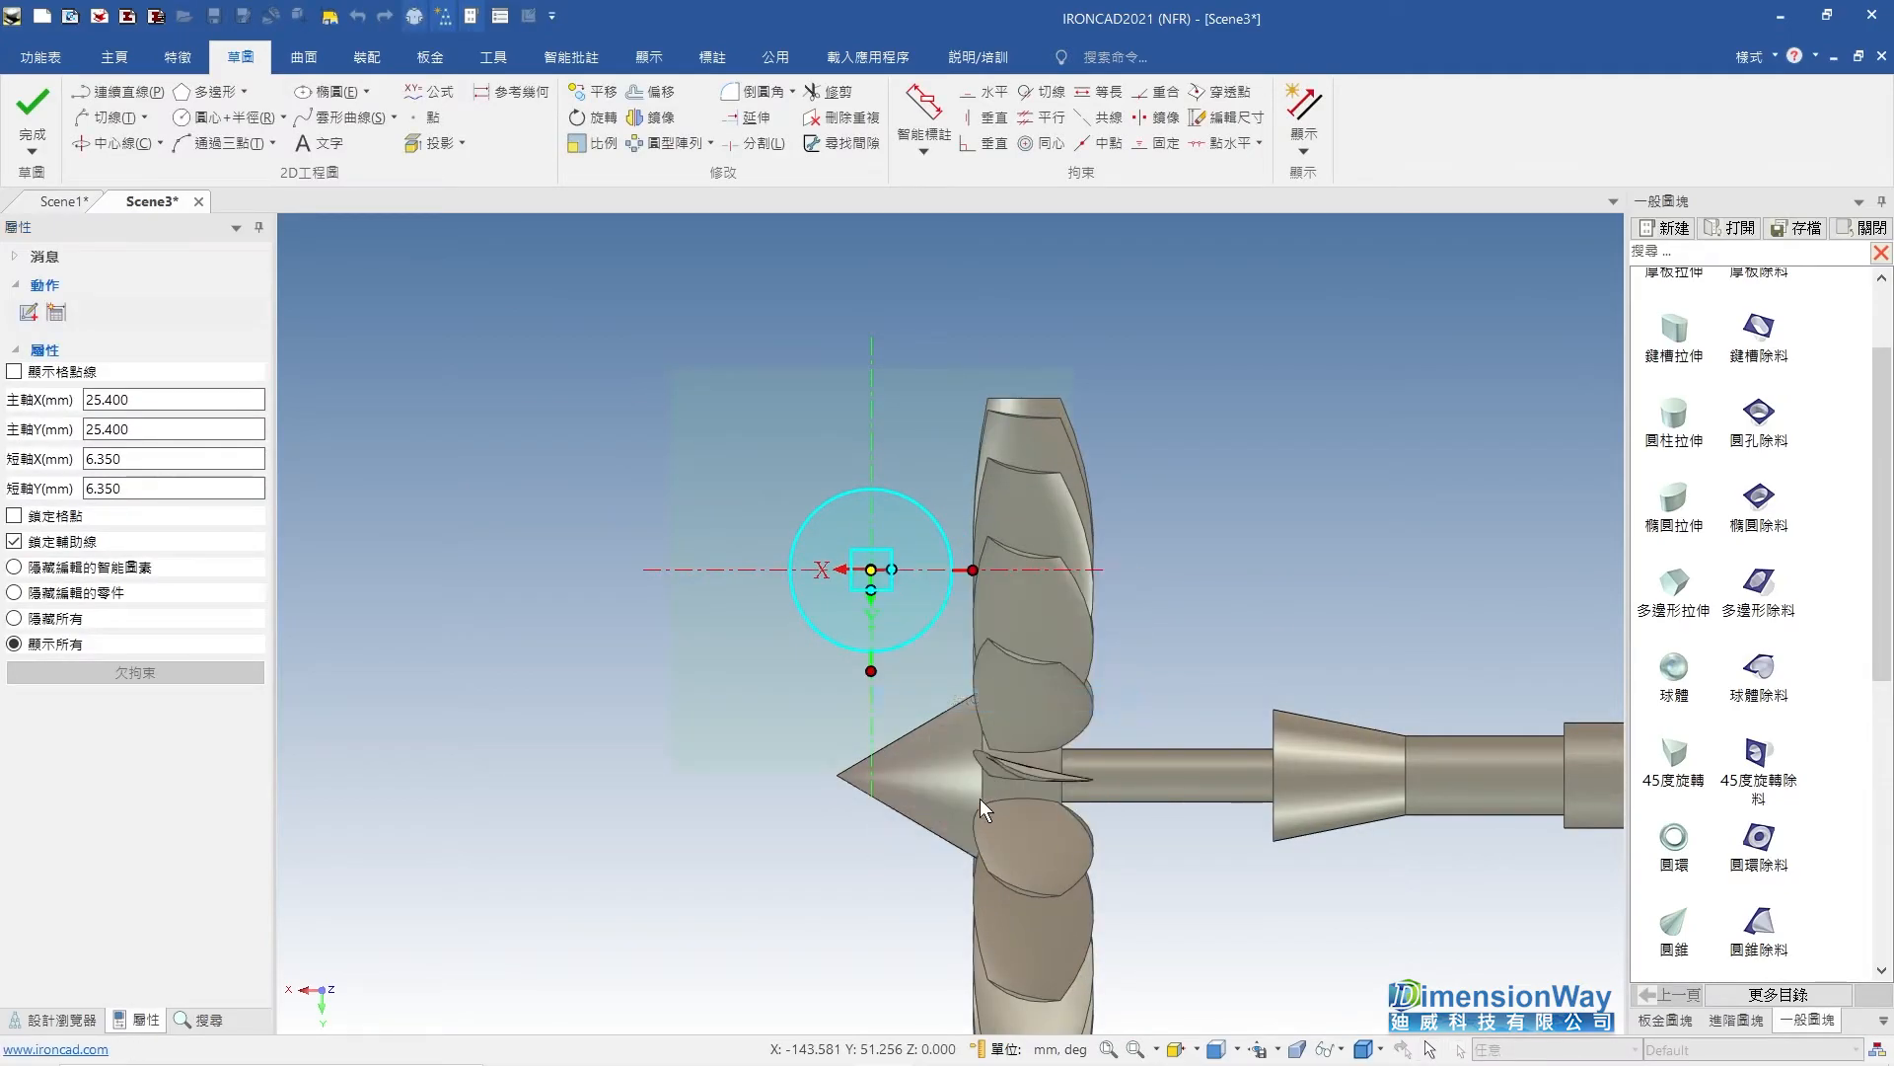
pyautogui.click(979, 789)
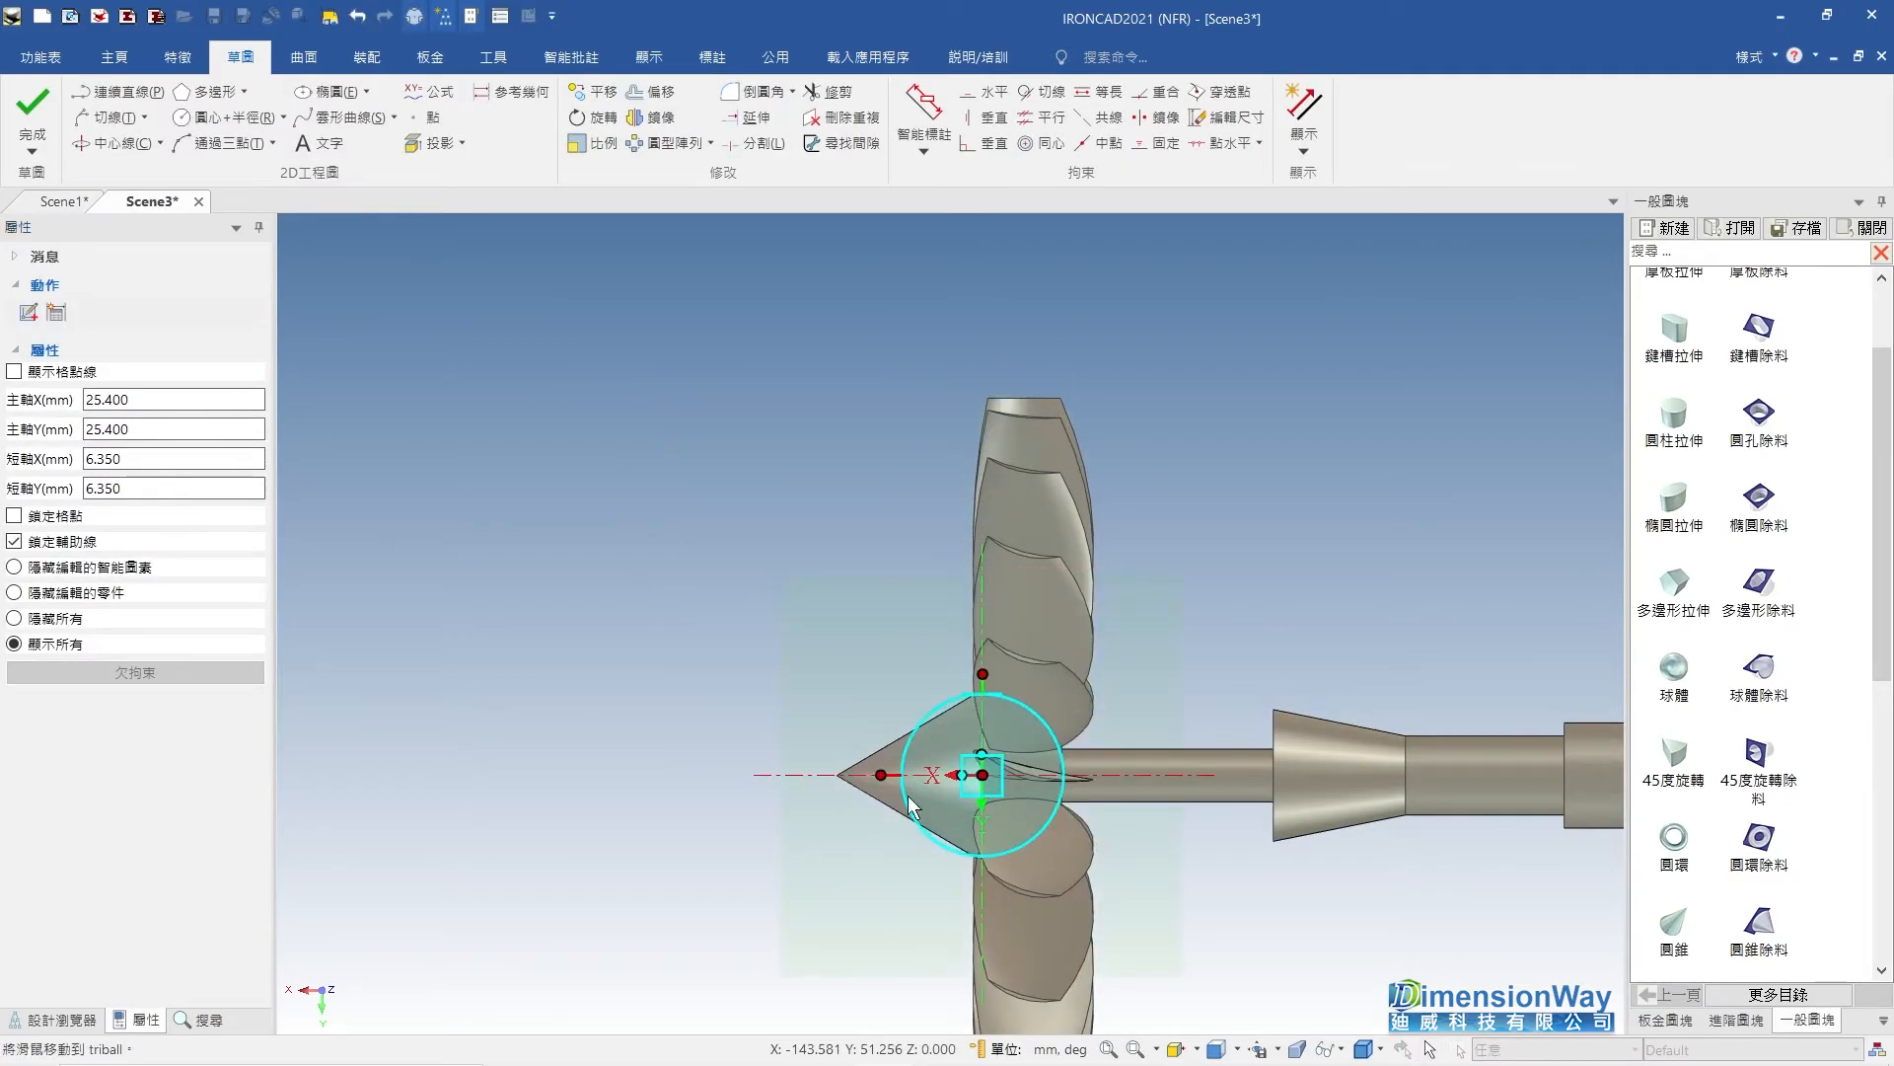
# Shift the sketch origin along the shaft axis to the middle of the large blades' hub.
pyautogui.rightClick(982, 772)
pyautogui.click(1070, 880)
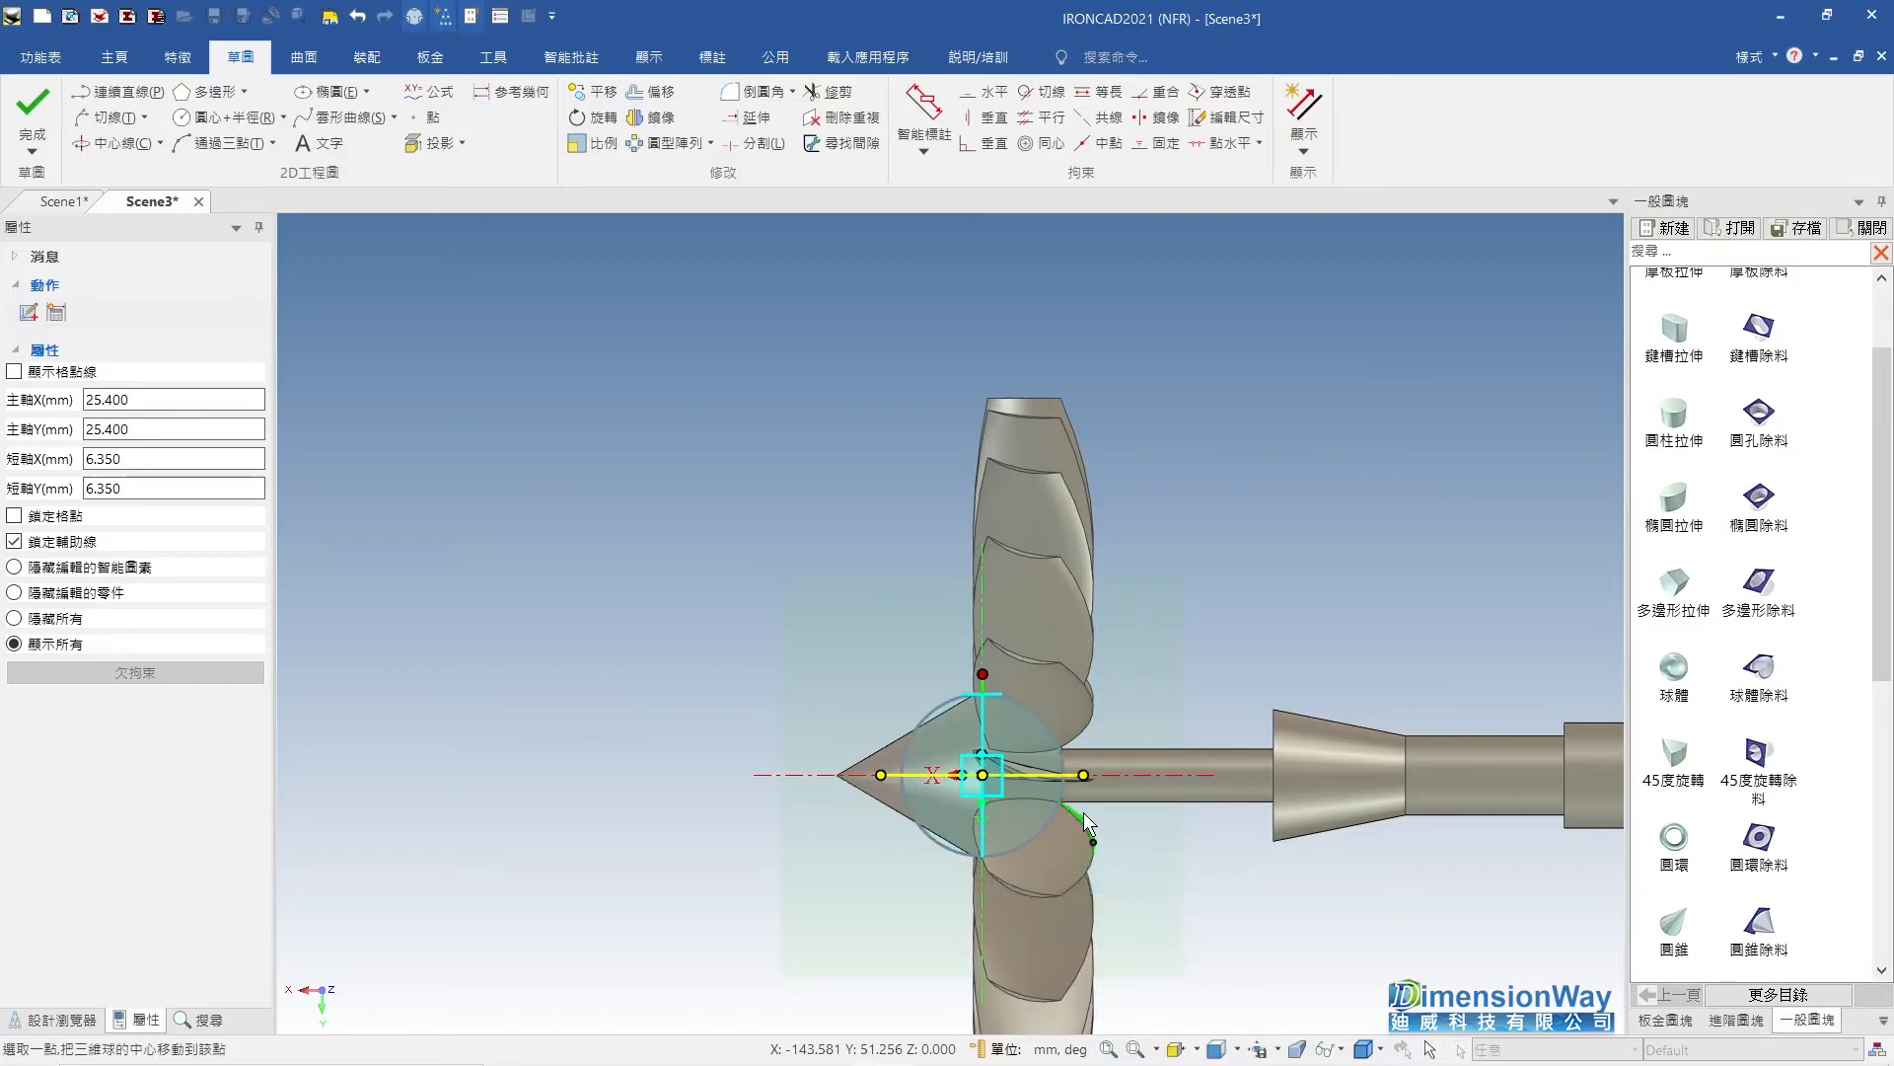
pyautogui.click(1017, 660)
pyautogui.press('F10')
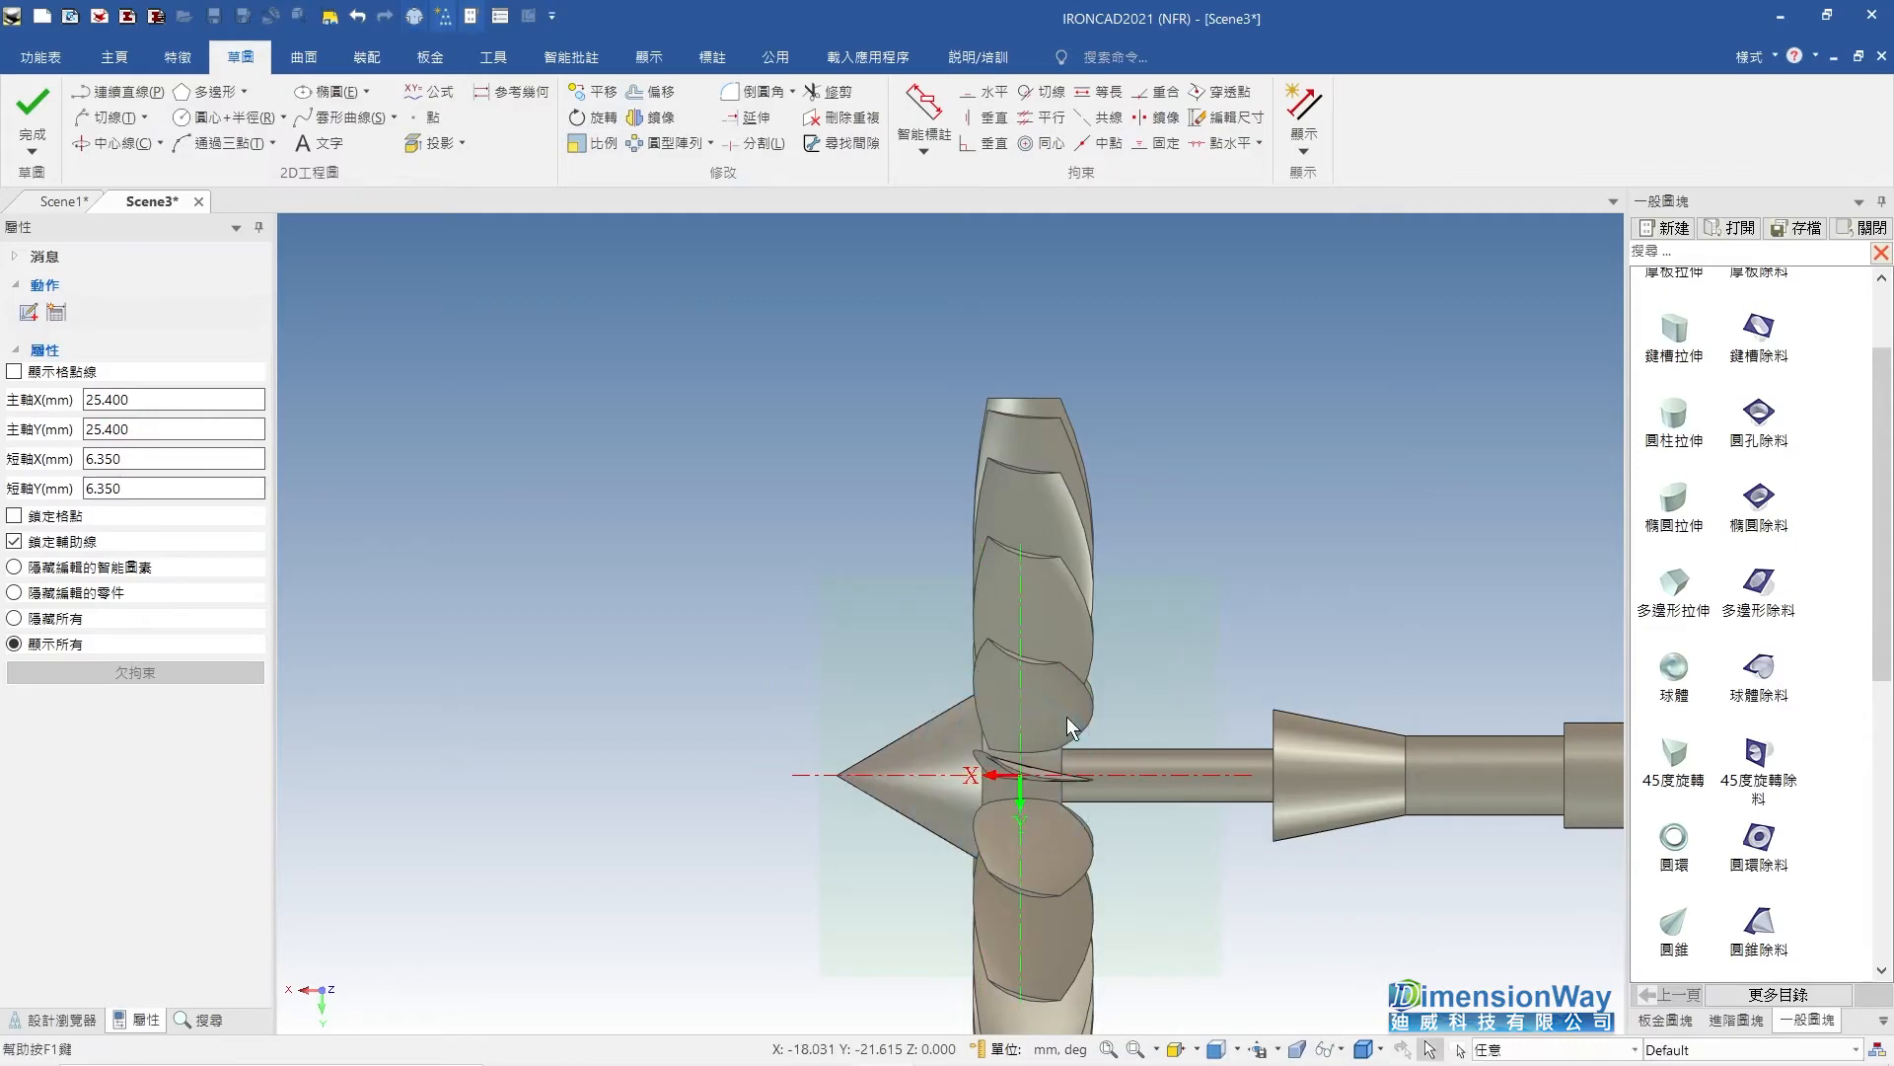
# Draw a 180 mm line from the sketch origin straight up past the large blades, with a slope of -90.
pyautogui.scroll(-5, 1272, 642)
pyautogui.click(108, 91)
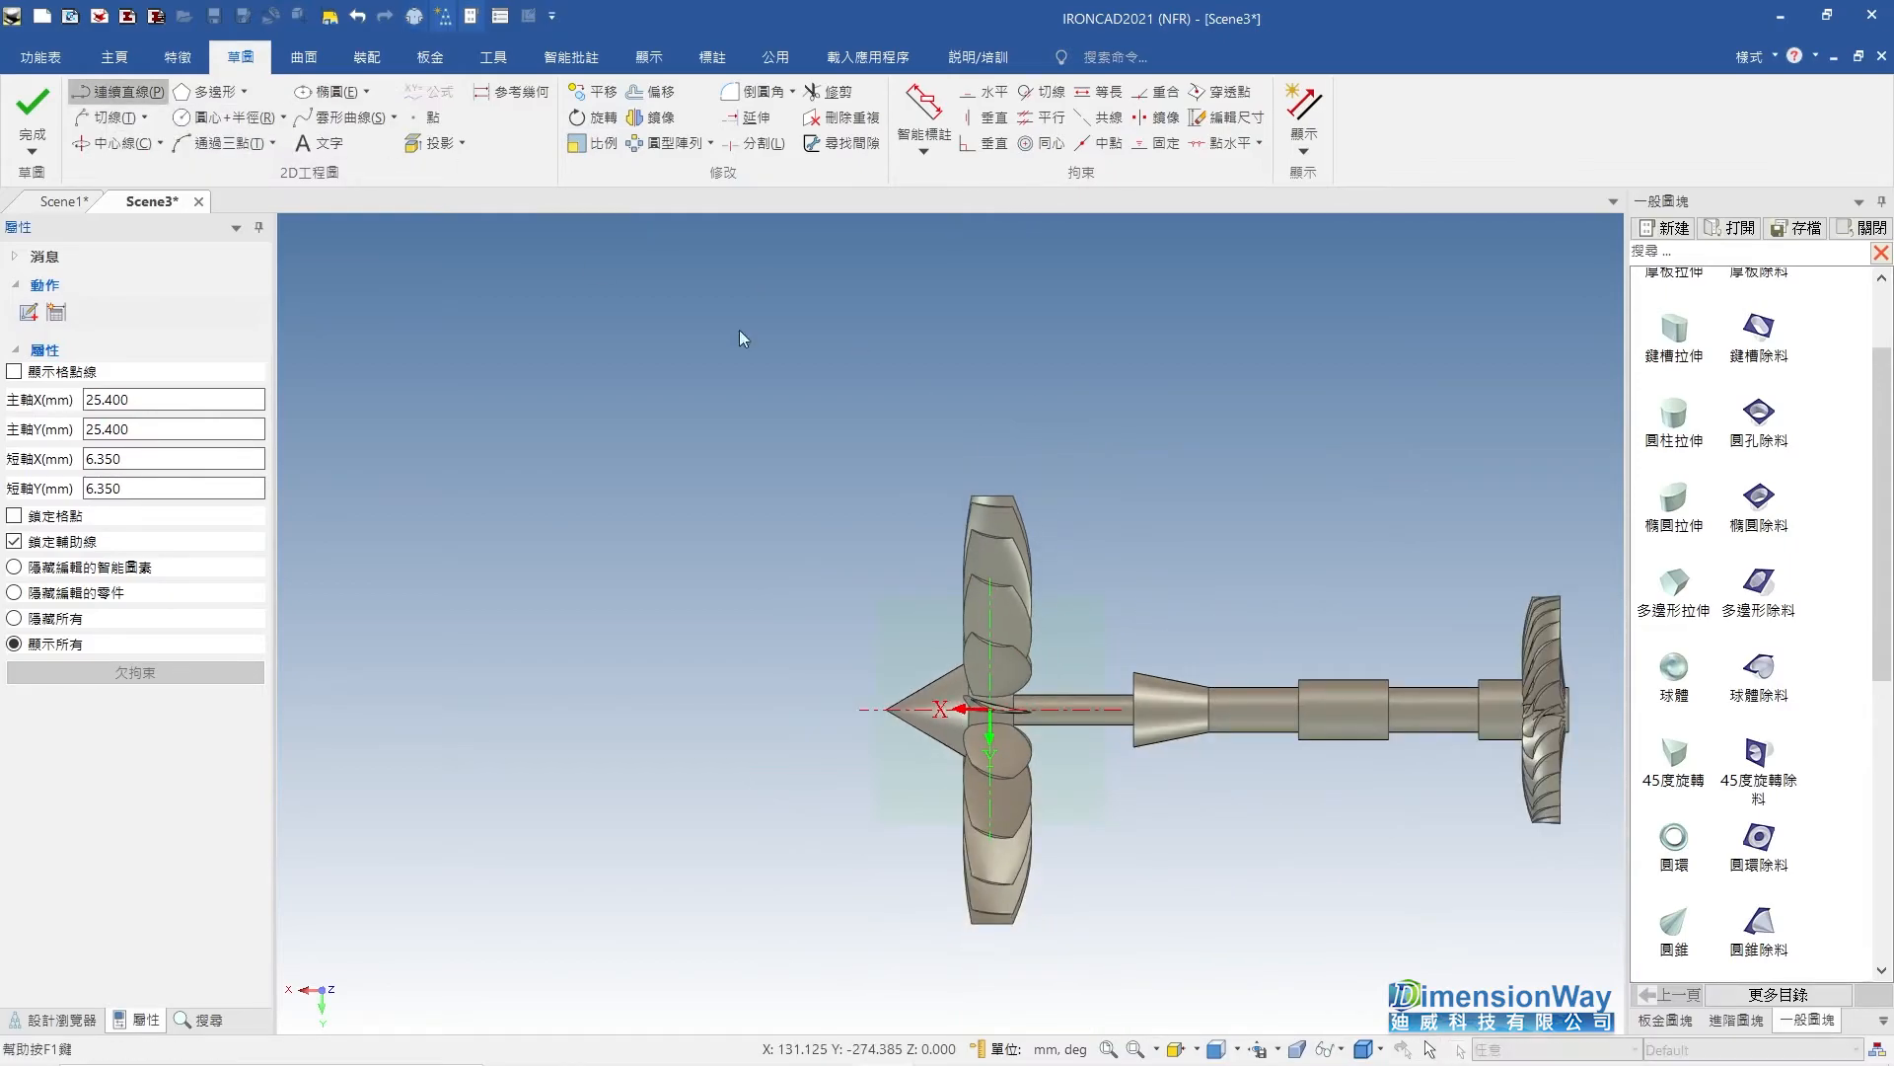
pyautogui.scroll(5, 990, 710)
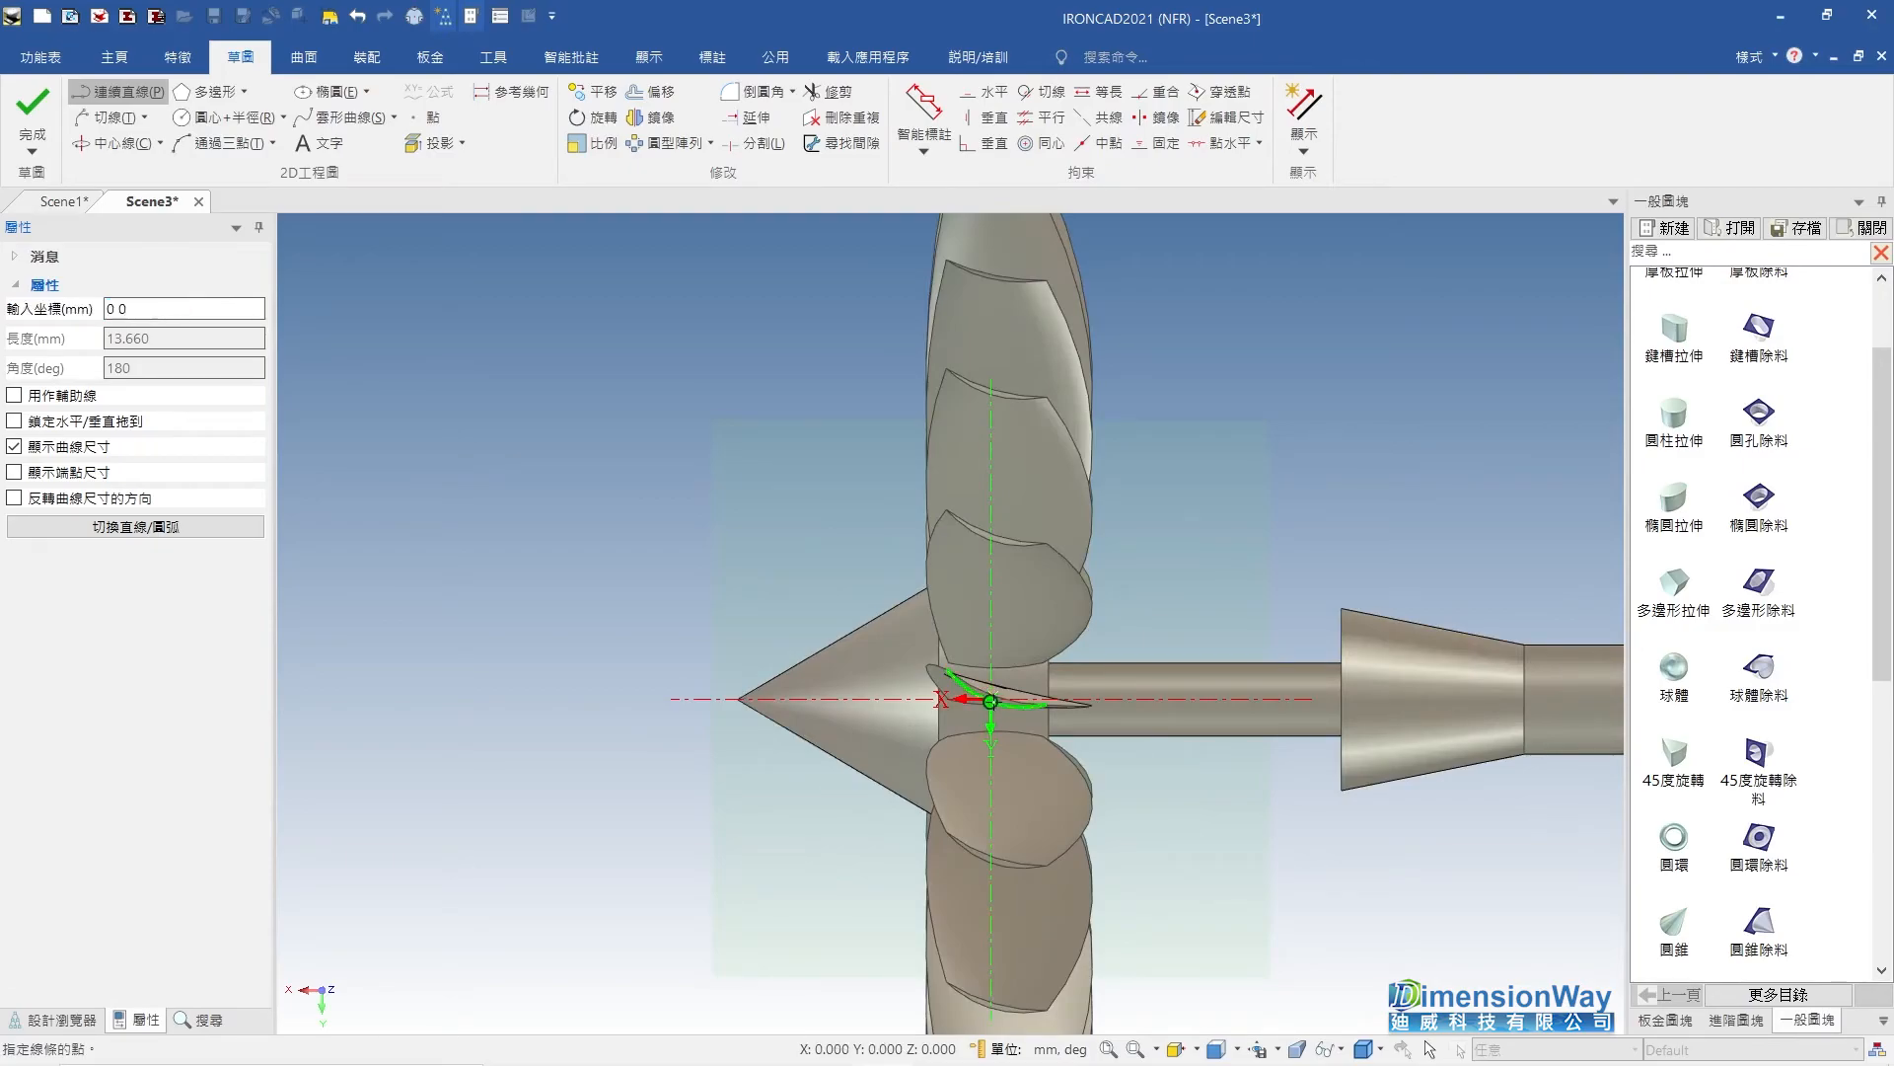
pyautogui.click(990, 701)
pyautogui.scroll(-3, 977, 680)
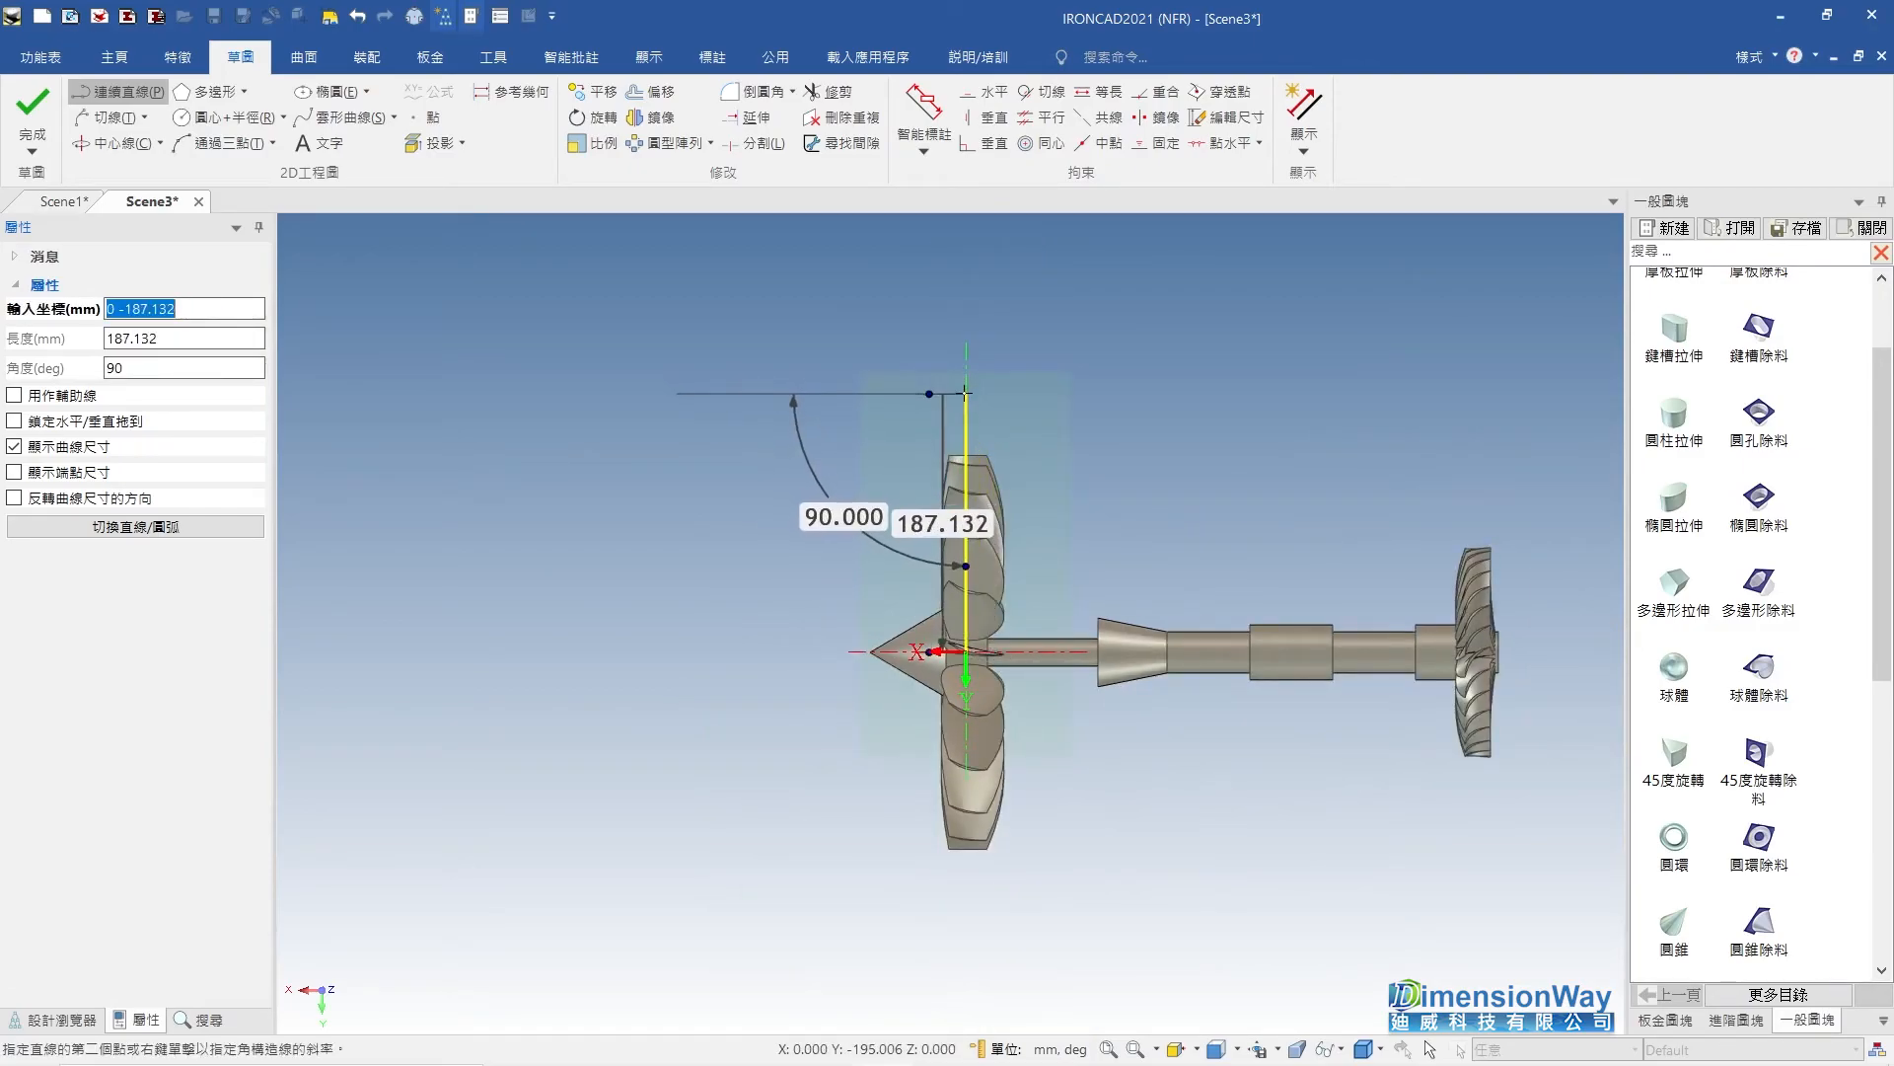
pyautogui.rightClick(966, 395)
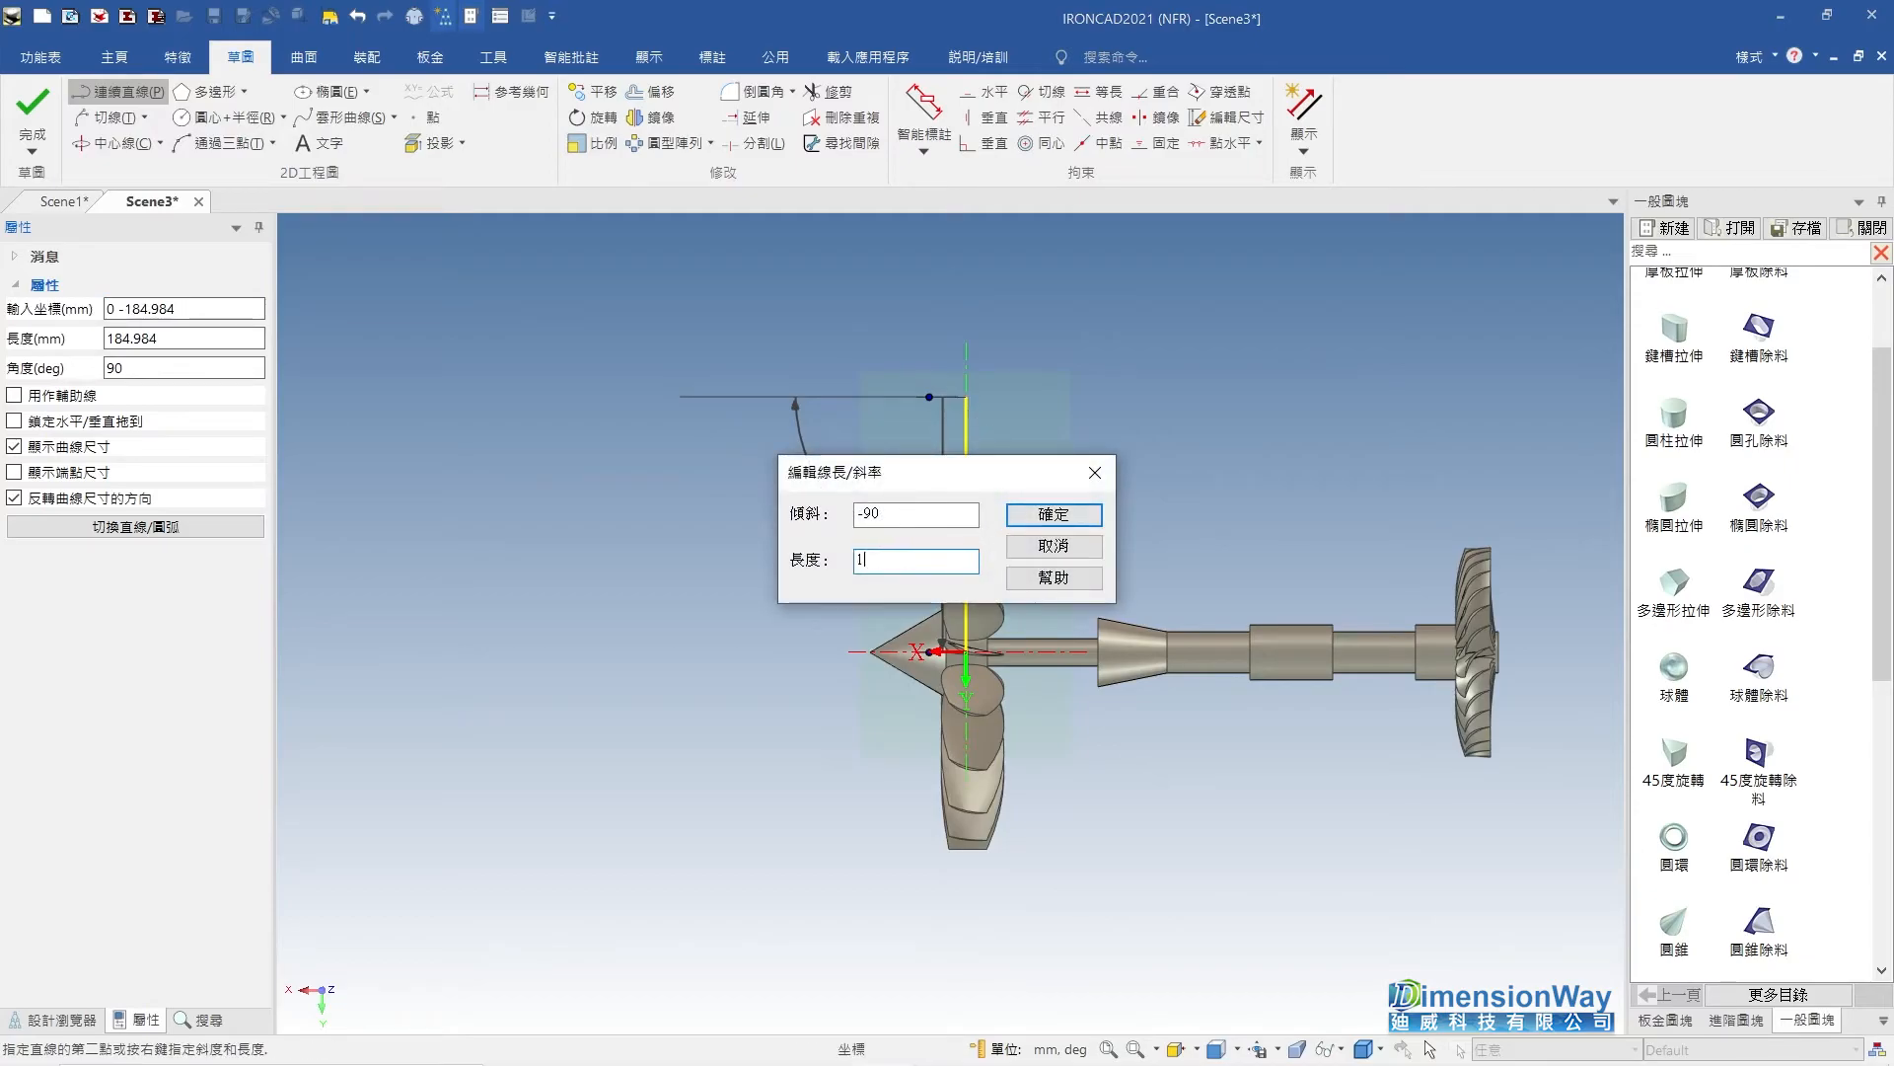
pyautogui.press('Return')
pyautogui.press('Escape')
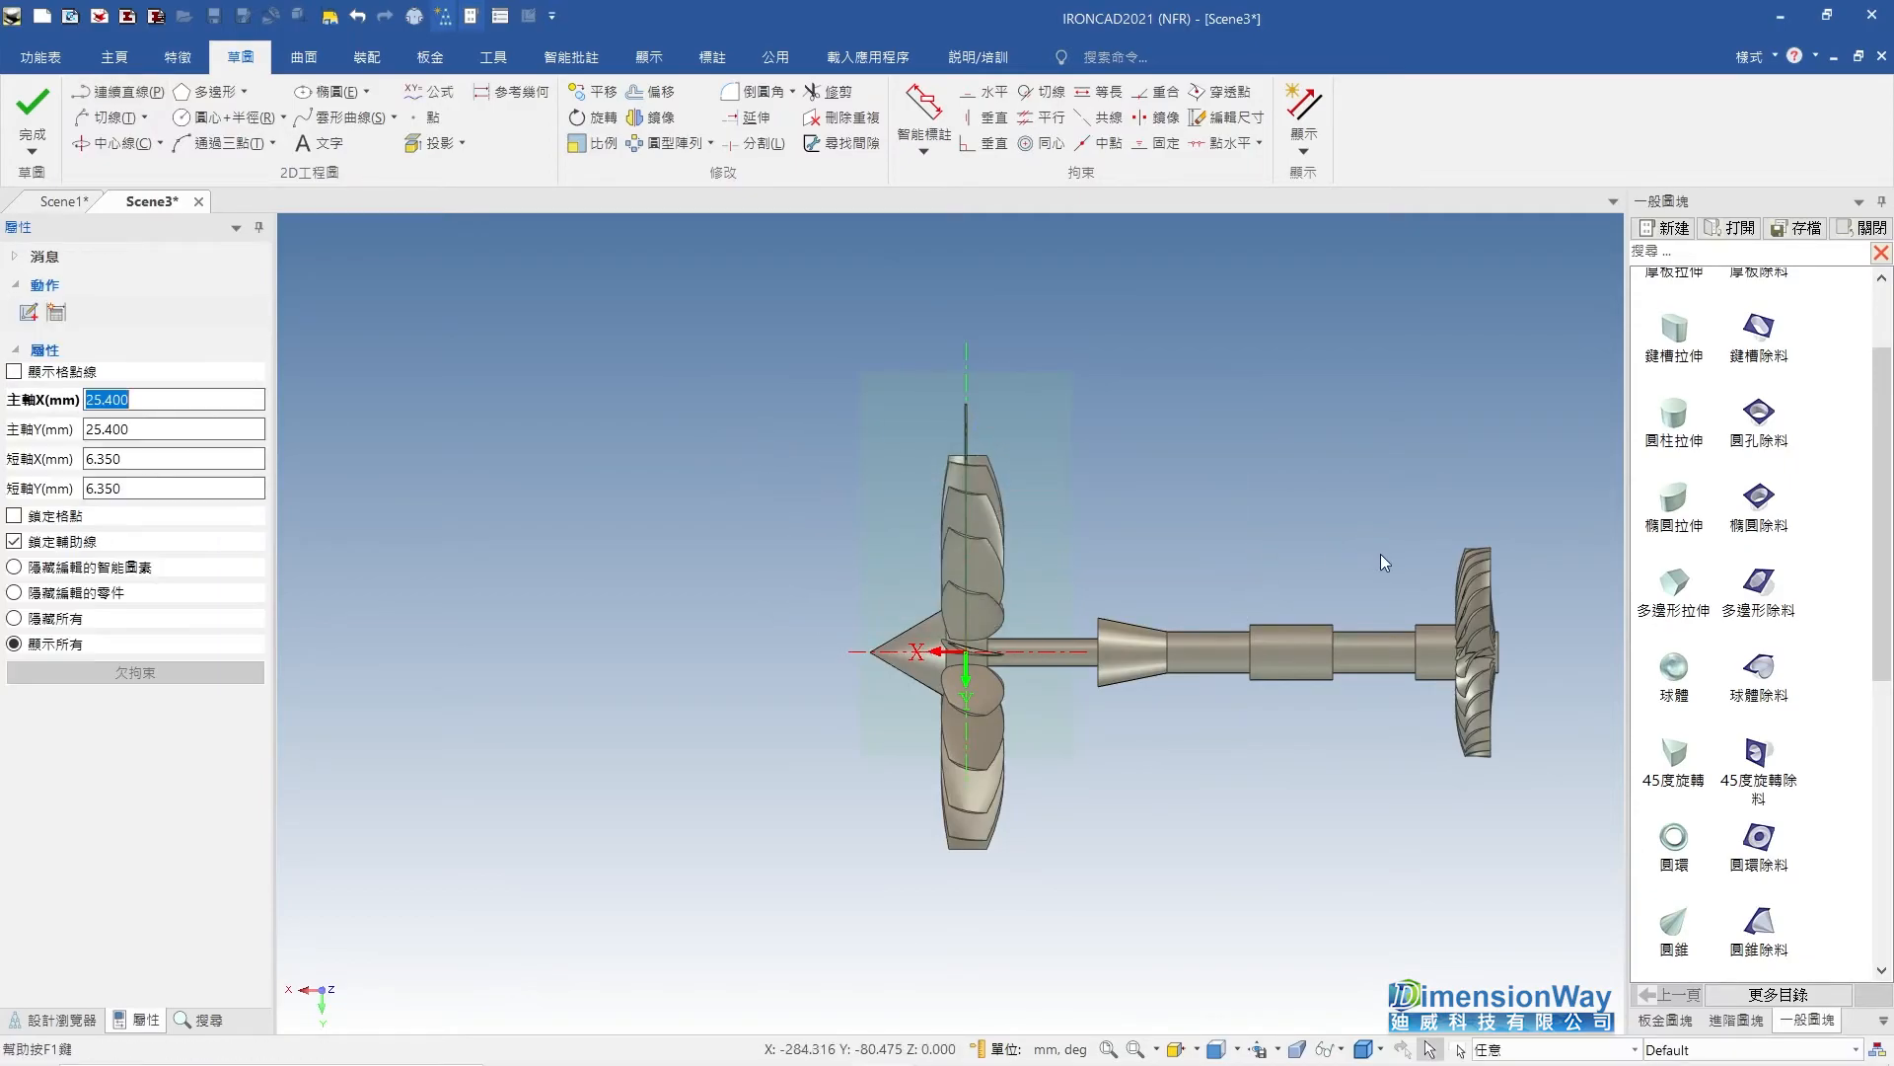
pyautogui.keyDown('shift'); pyautogui.moveTo(1376, 550); pyautogui.dragTo(990, 543, button='middle'); pyautogui.keyUp('shift')
pyautogui.scroll(2, 991, 543)
pyautogui.click(336, 117)
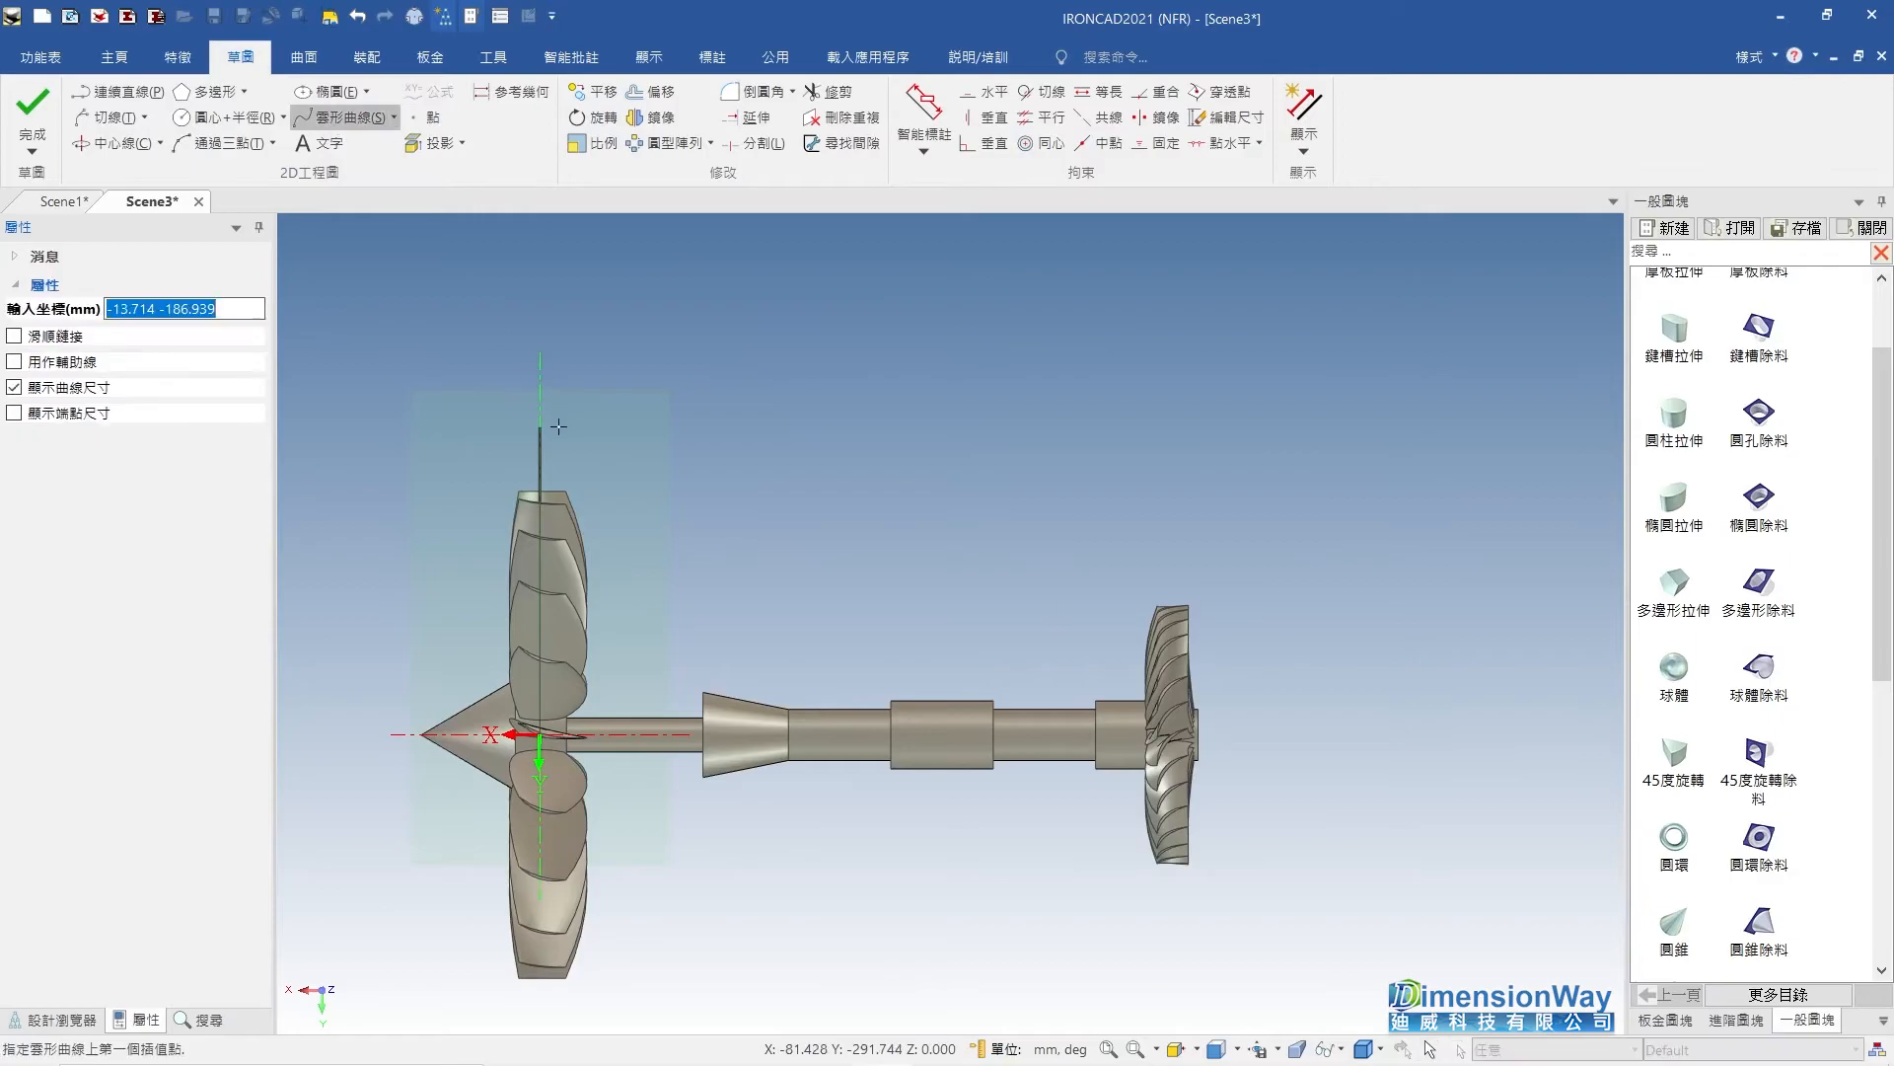
pyautogui.click(539, 426)
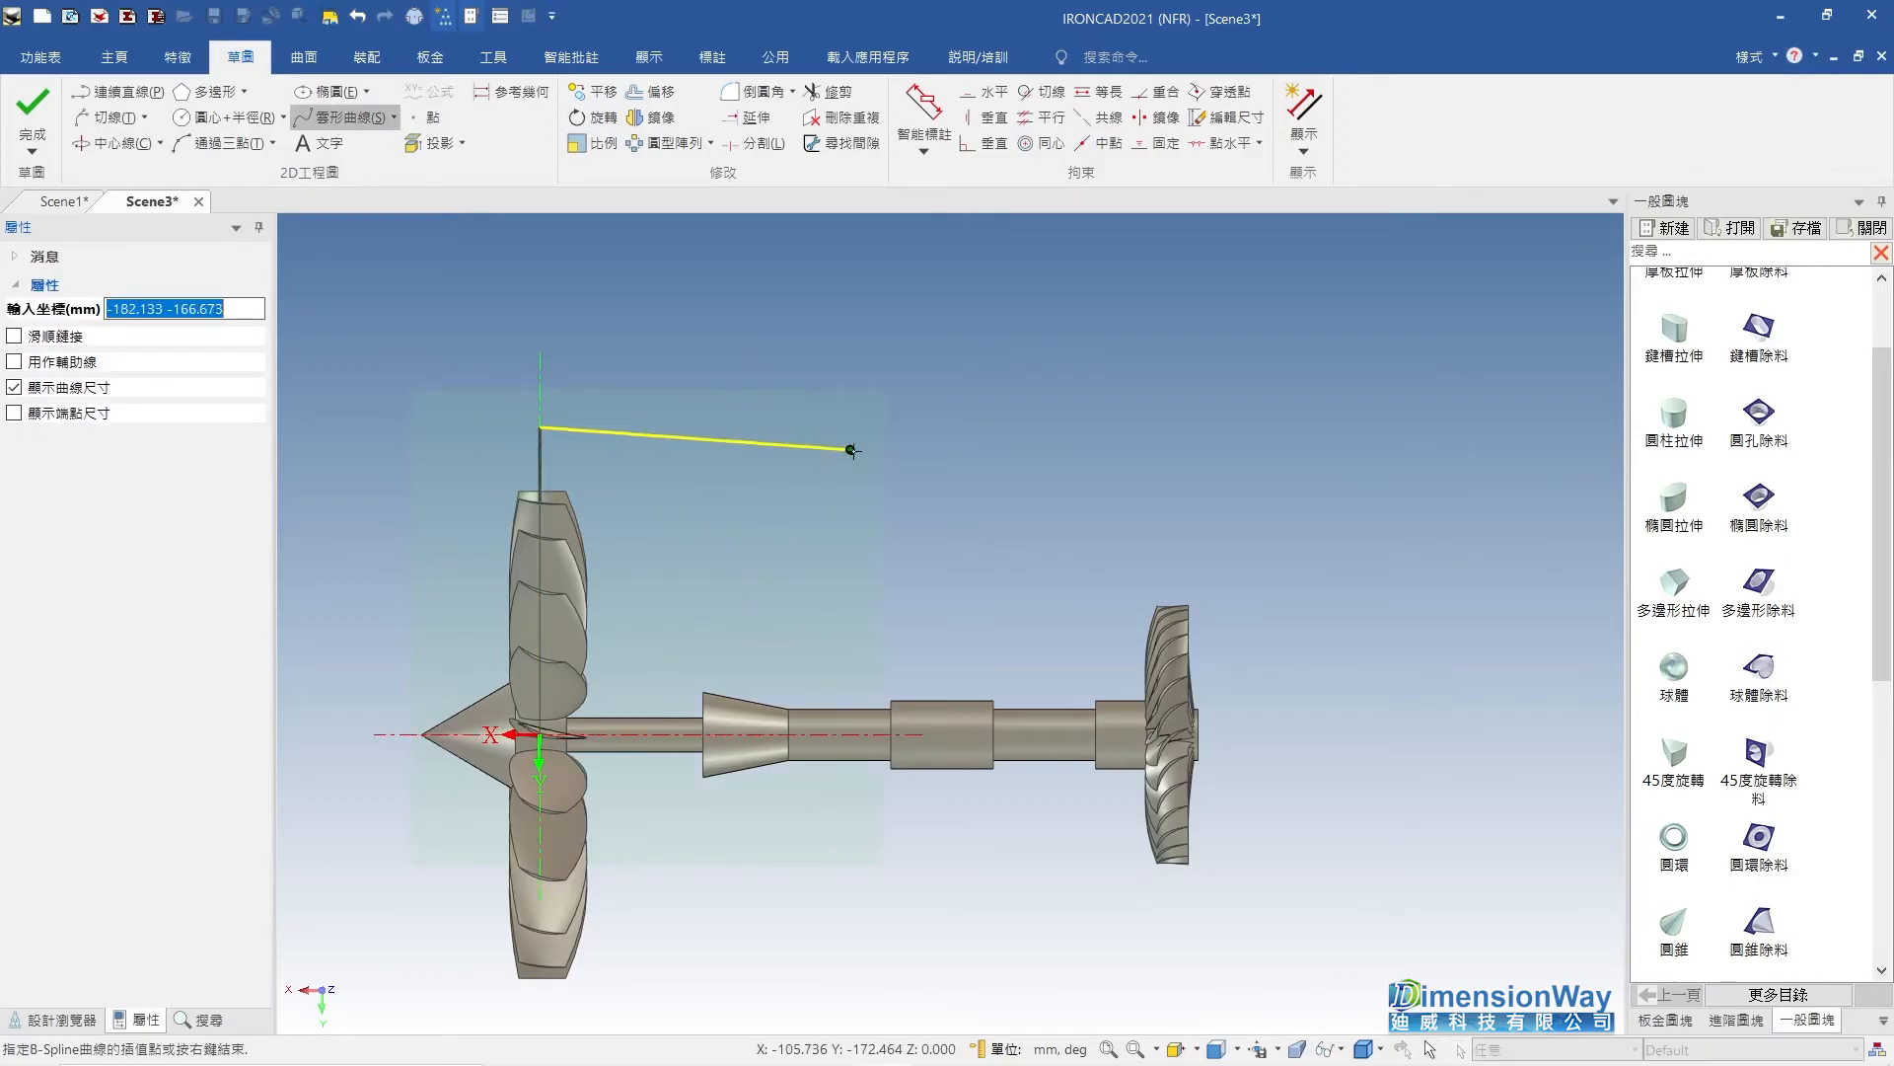
pyautogui.click(851, 450)
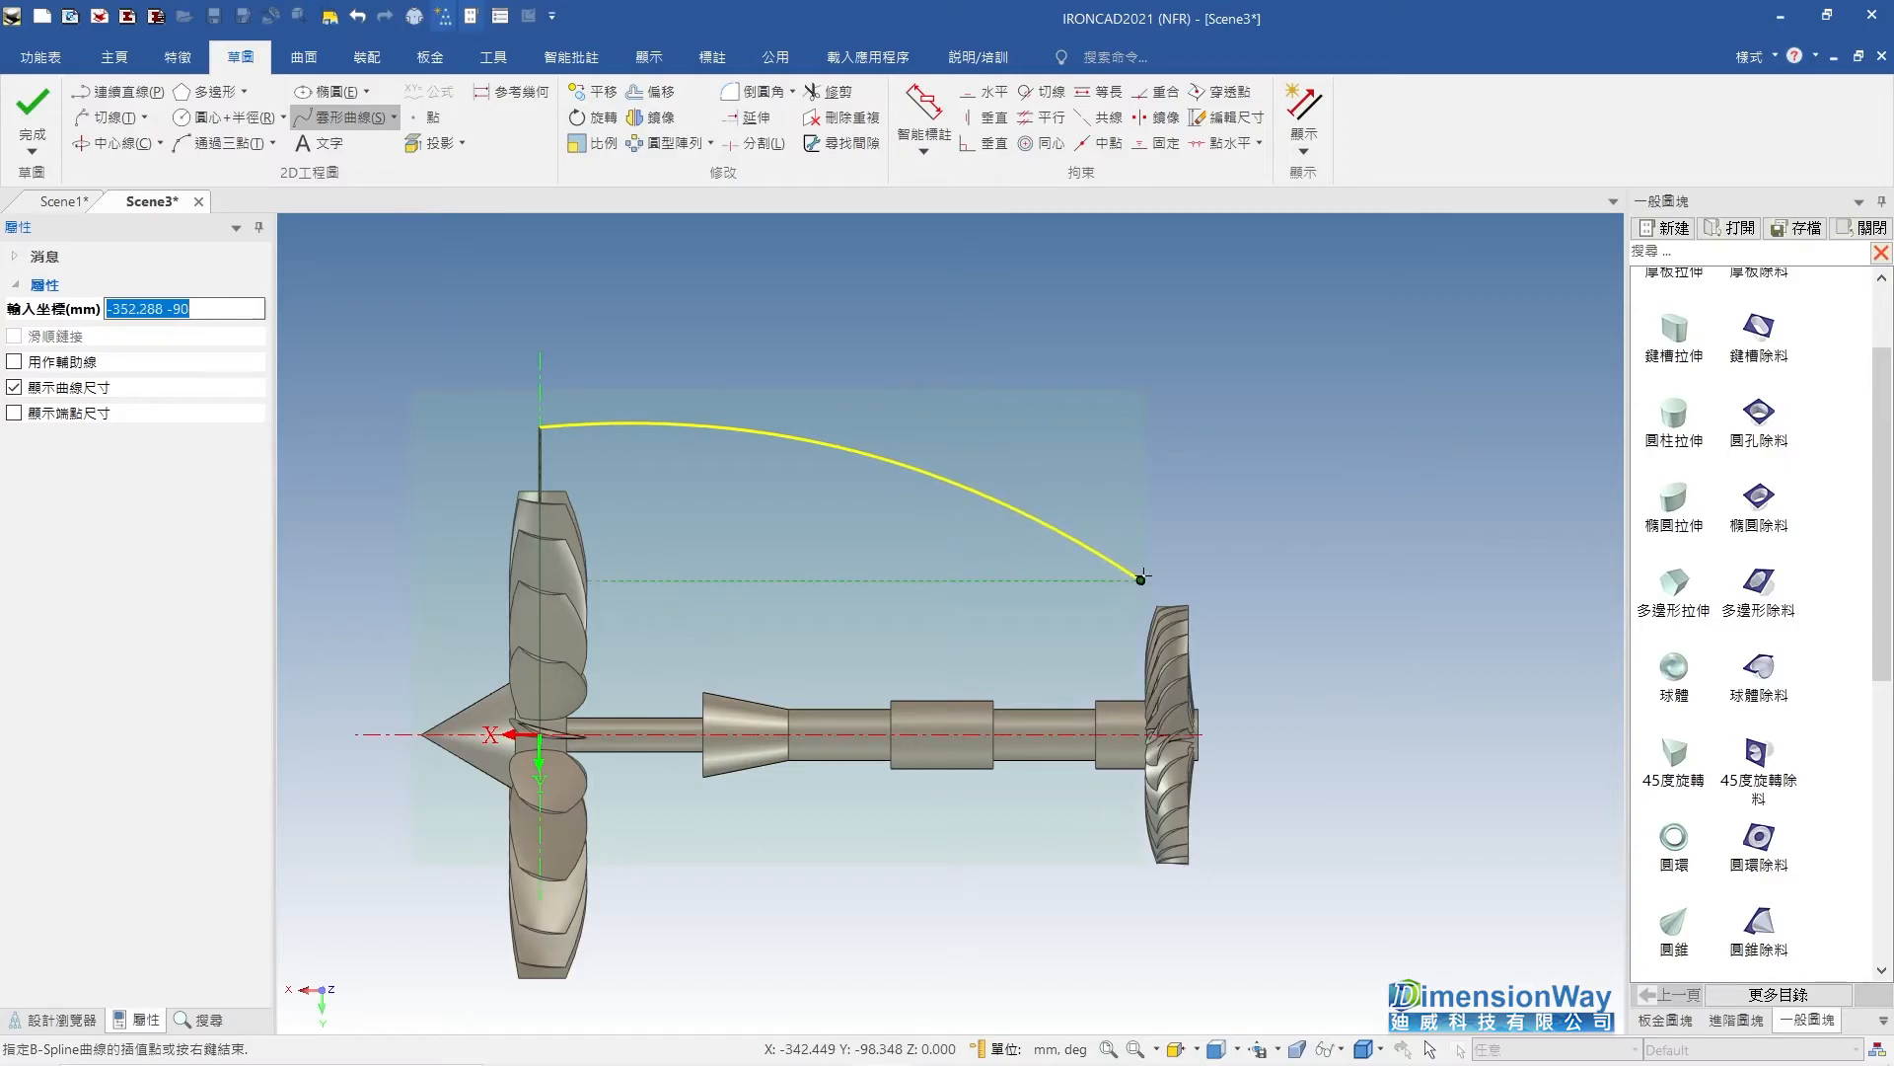
pyautogui.rightClick(1146, 579)
pyautogui.press('Escape')
pyautogui.click(801, 447)
# Draw a three-point spline from the vertical line's upper end, arching over the shaft to just above the small blade ring.
pyautogui.click(340, 117)
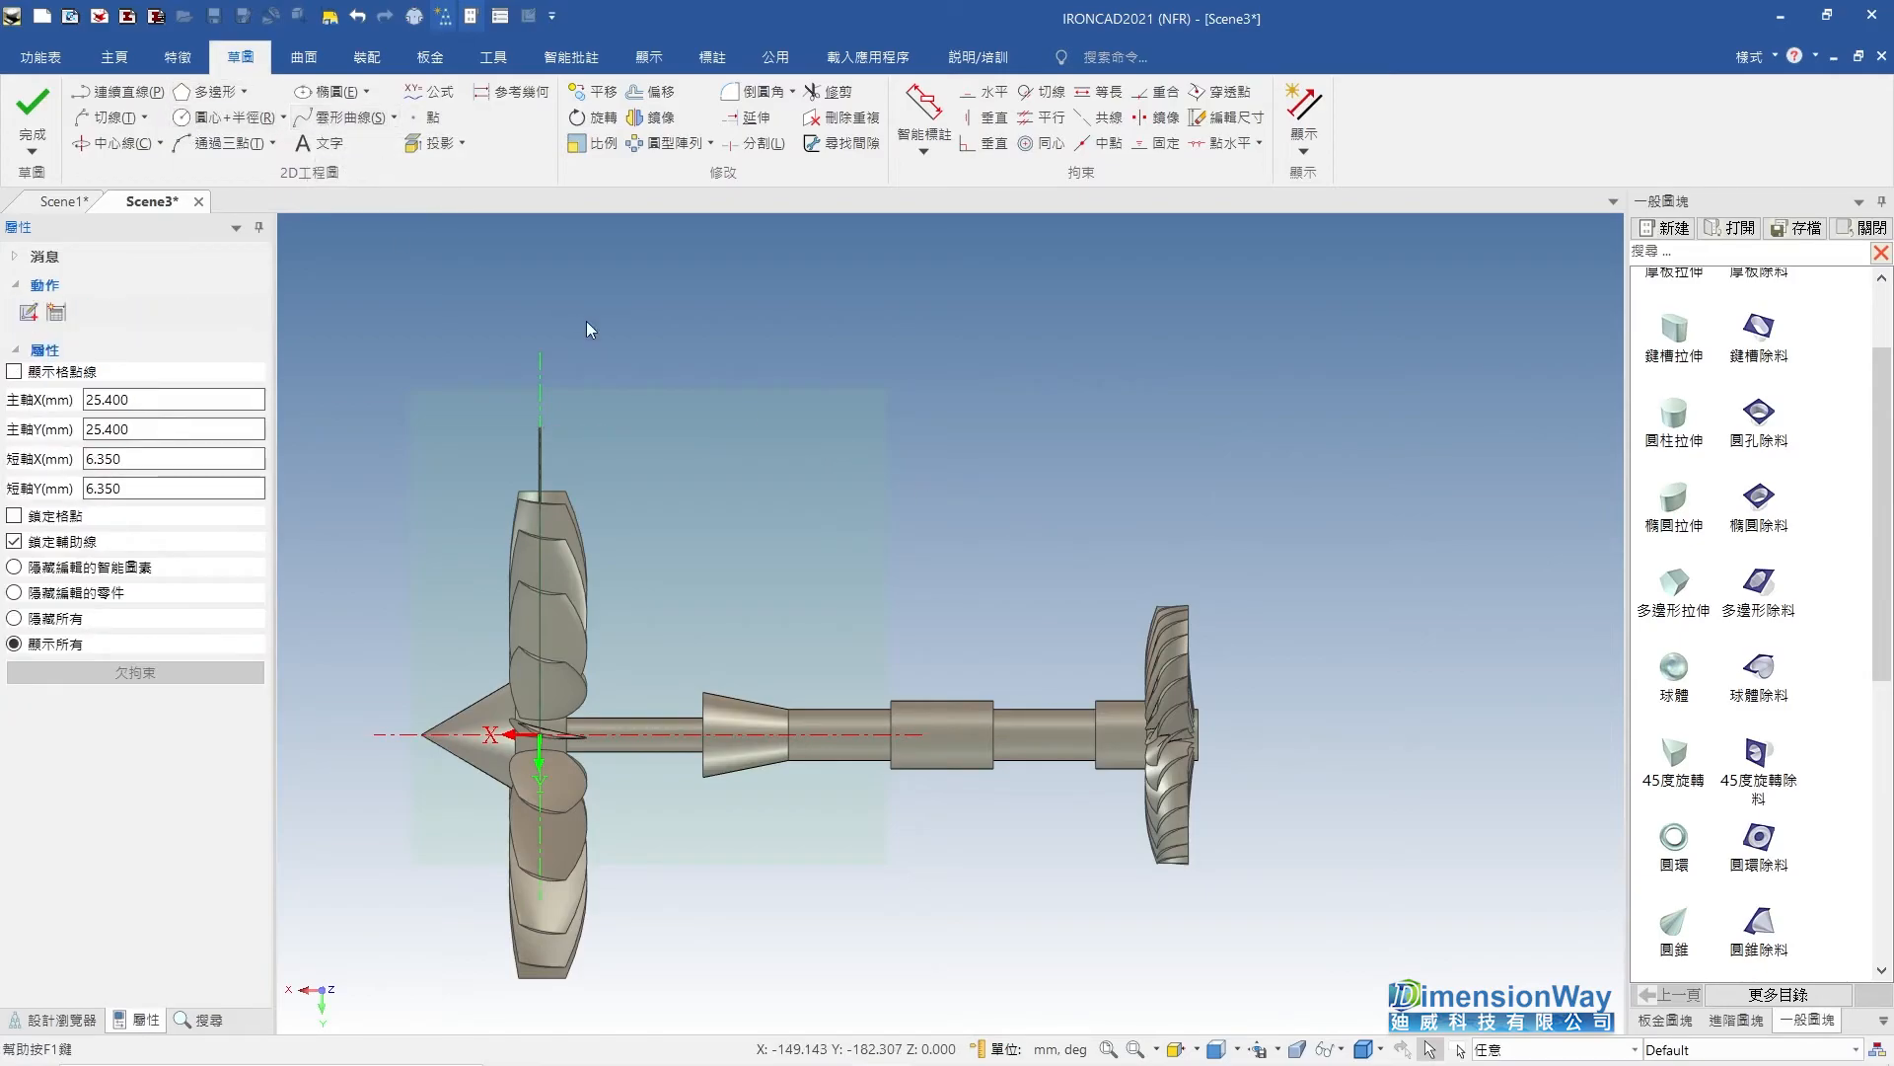
pyautogui.click(538, 426)
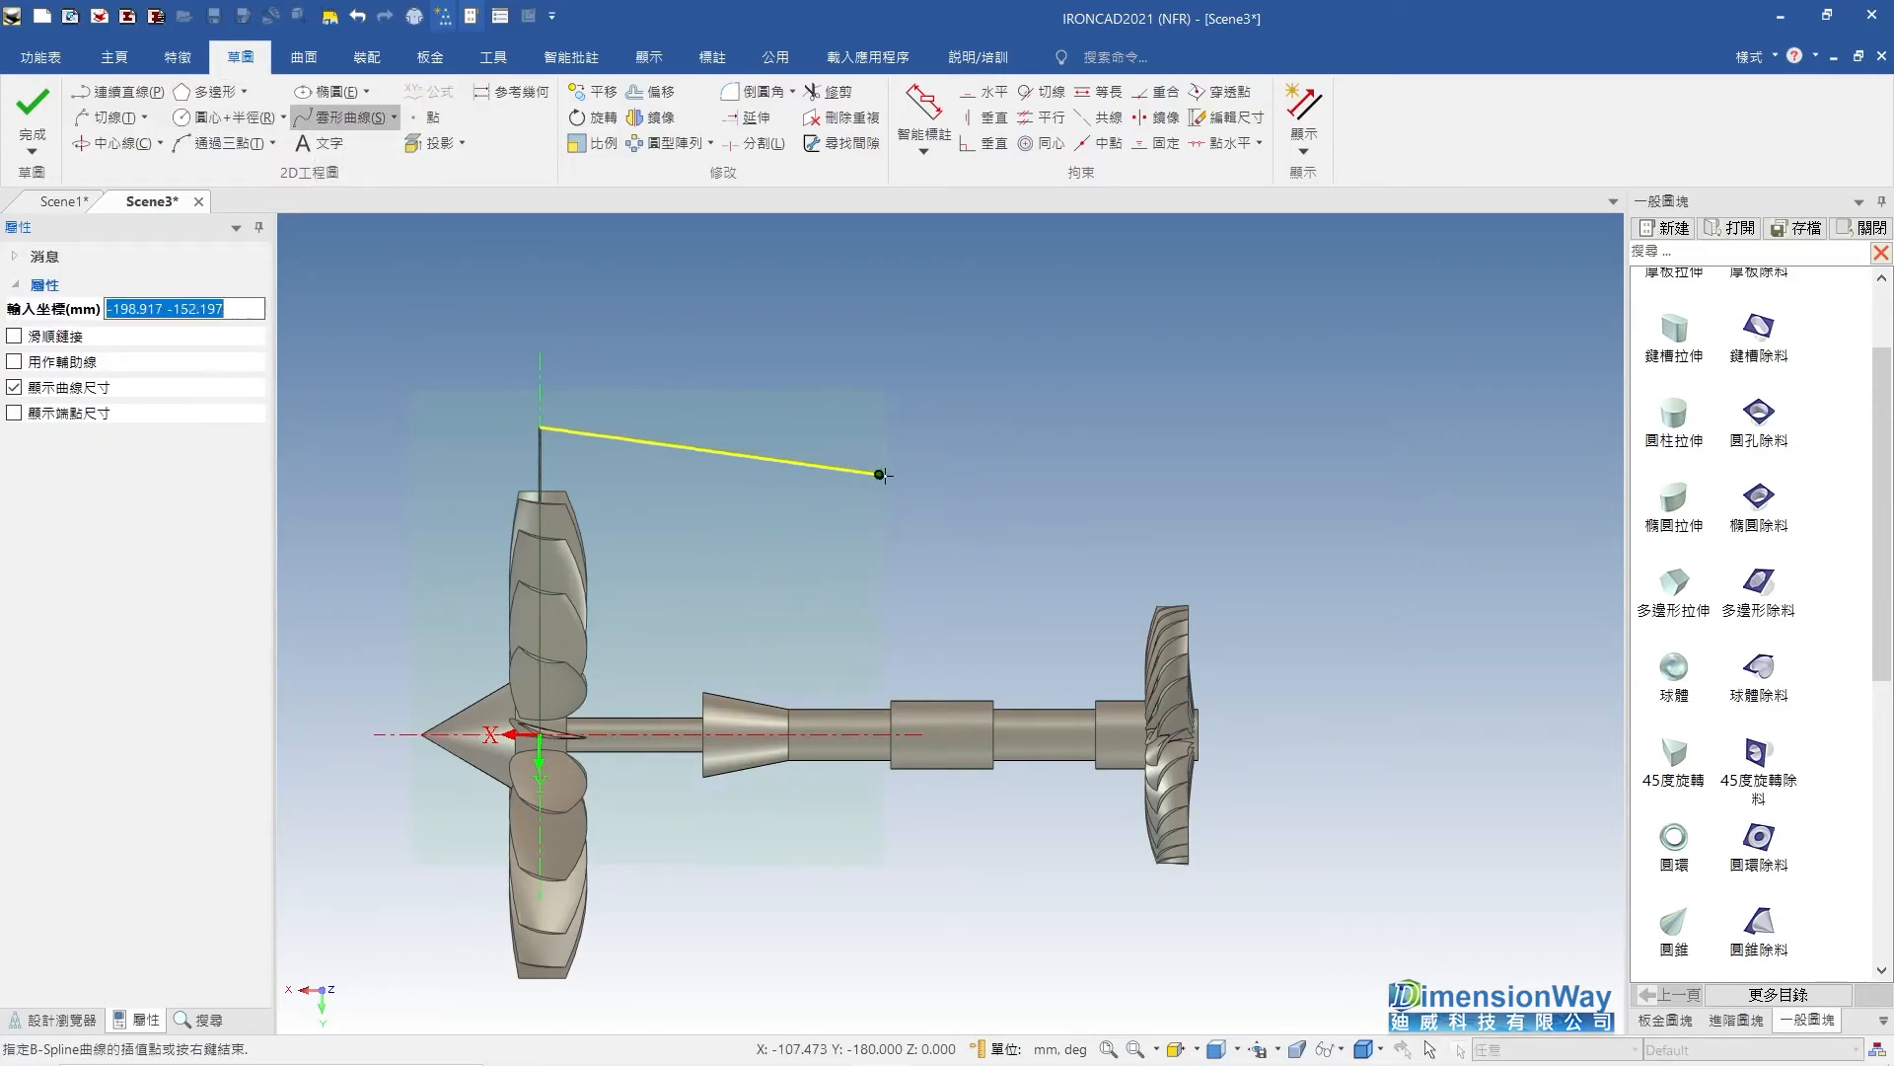
pyautogui.click(904, 483)
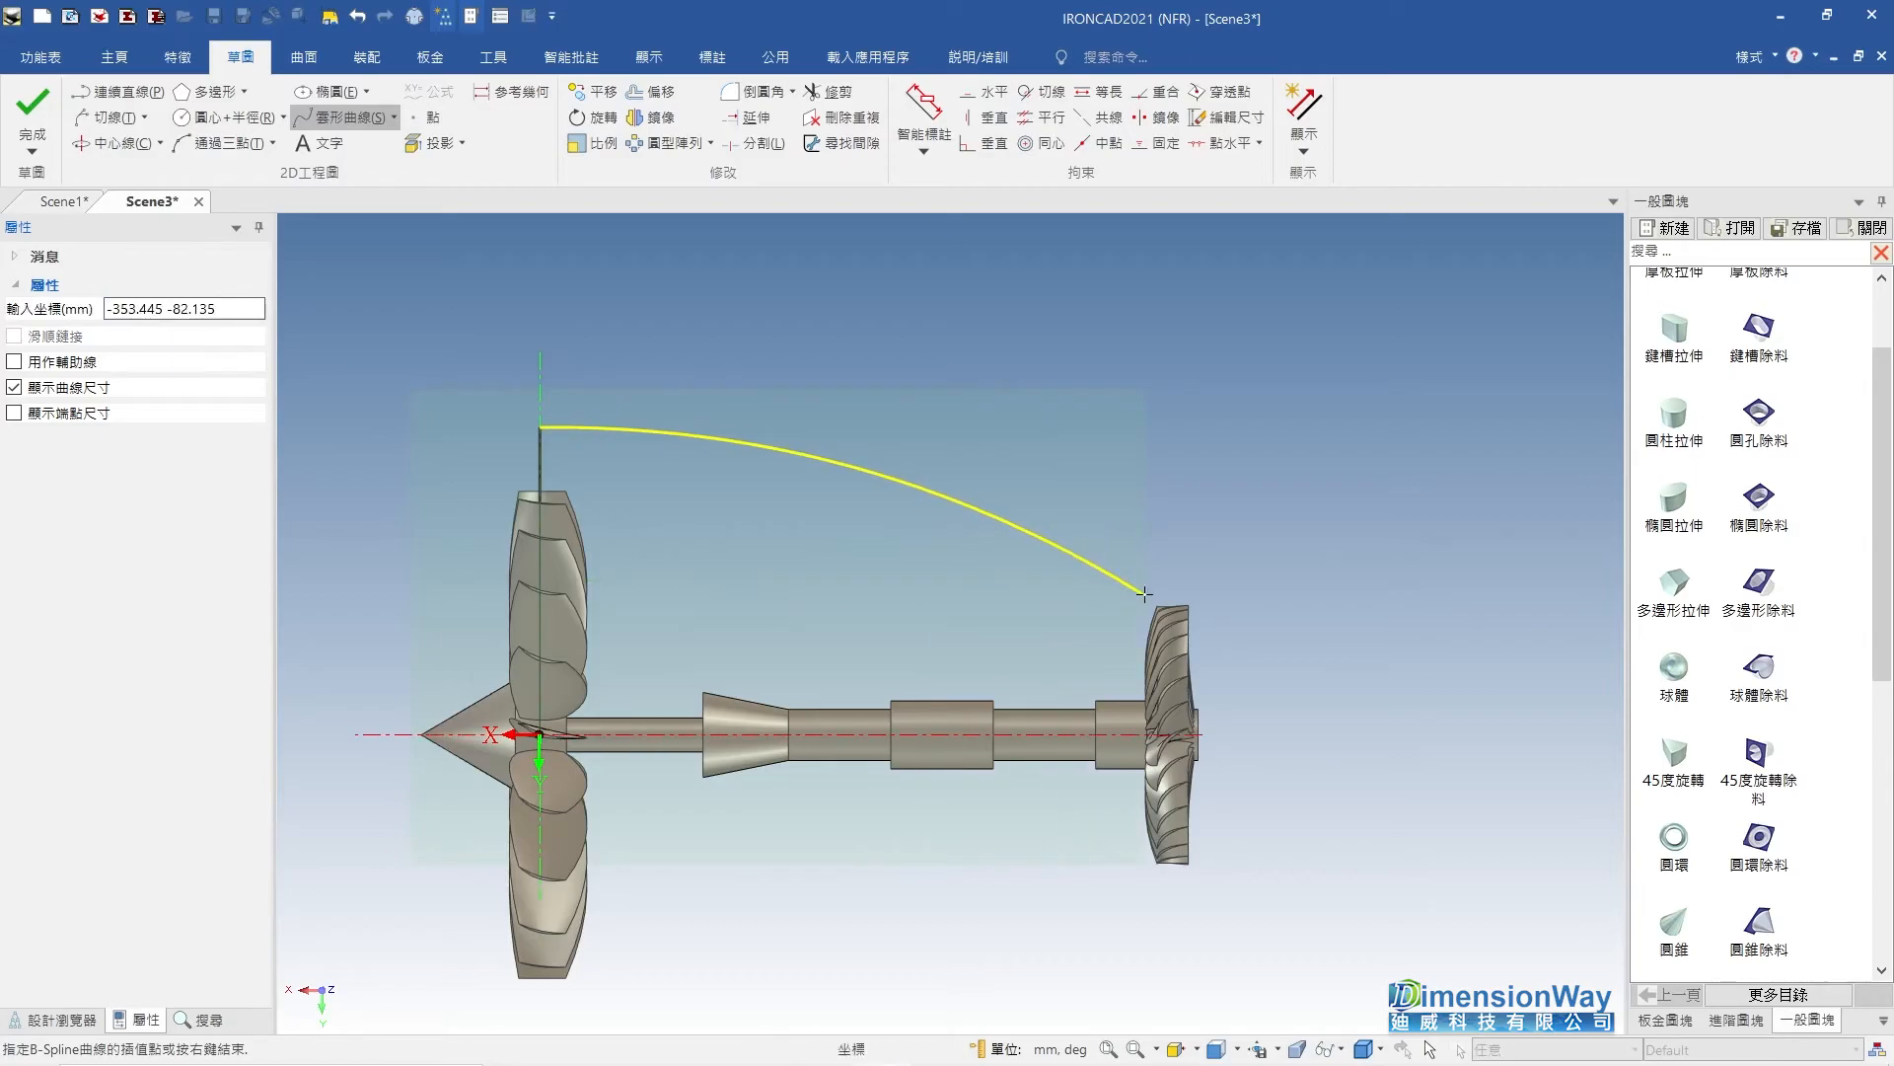
pyautogui.click(1144, 593)
pyautogui.rightClick(1143, 593)
# Delete the vertical helper line above the large blades.
pyautogui.scroll(3, 643, 500)
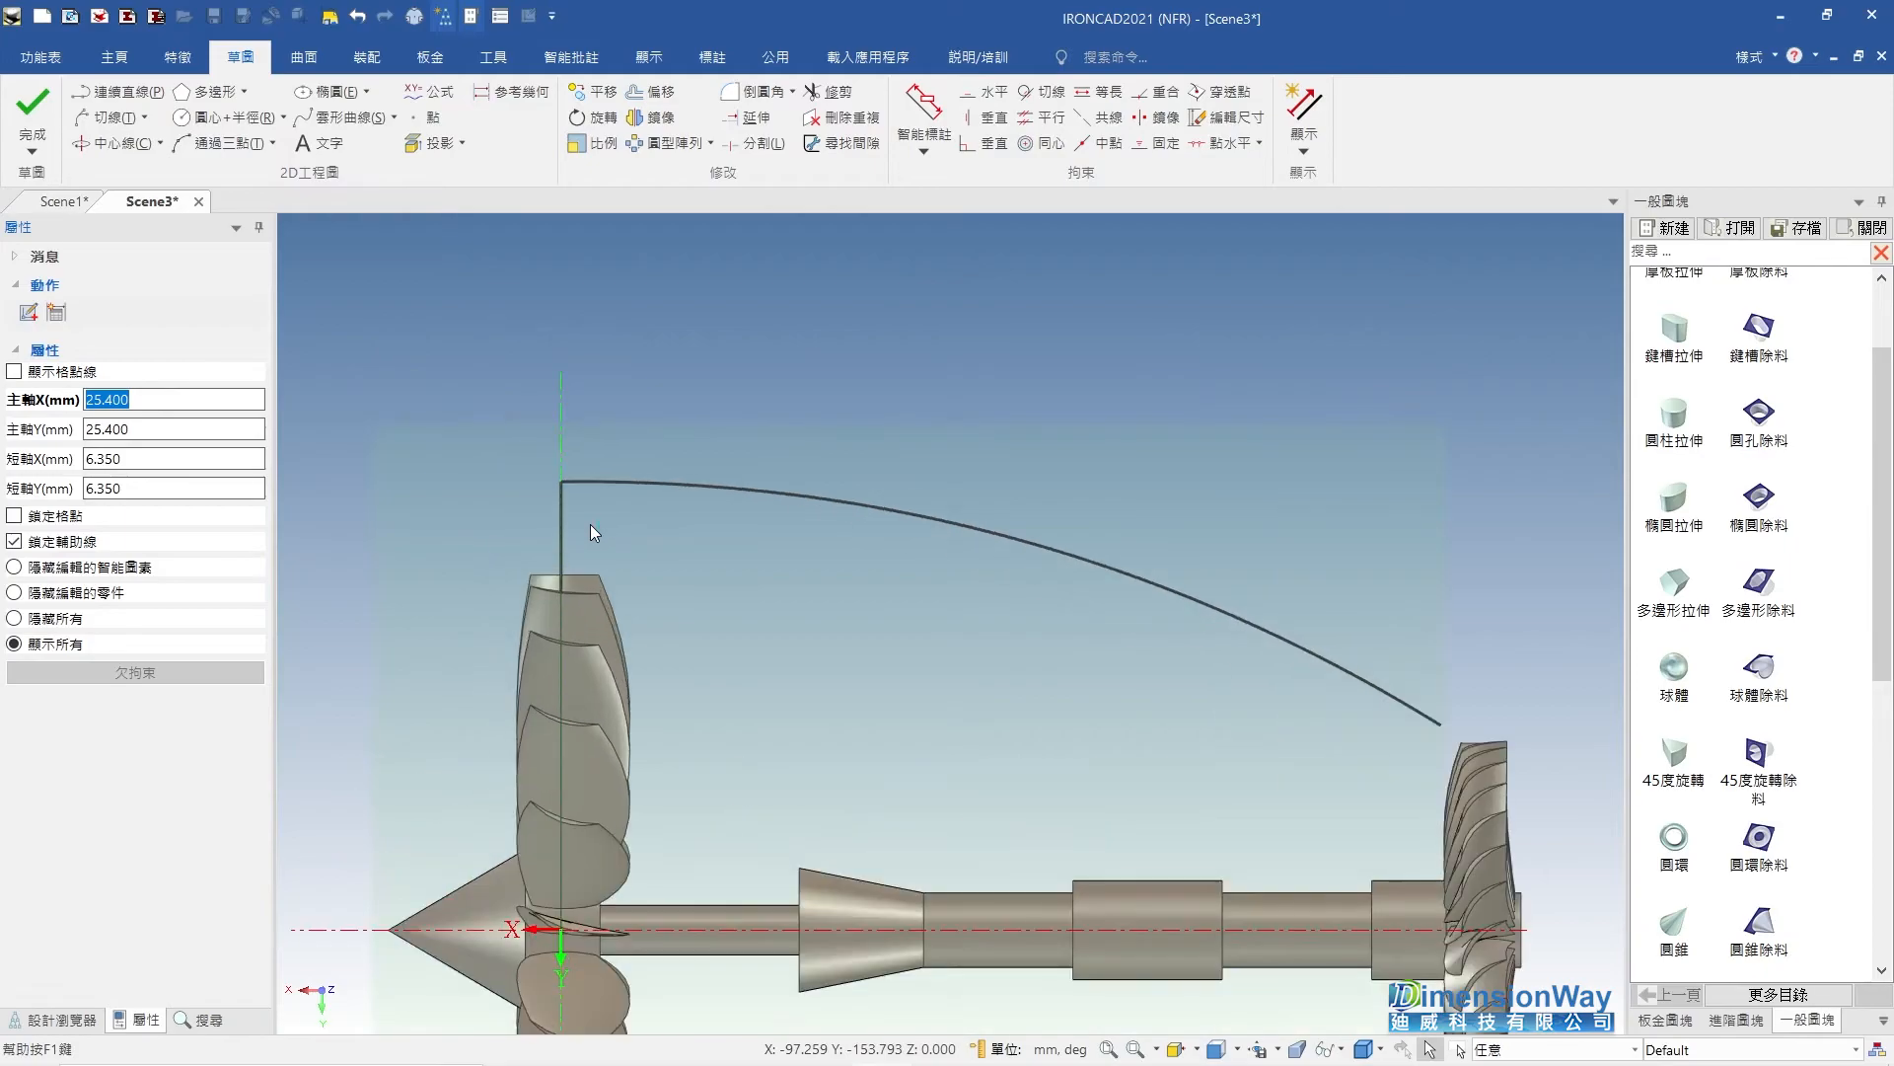
pyautogui.click(562, 527)
pyautogui.press('Delete')
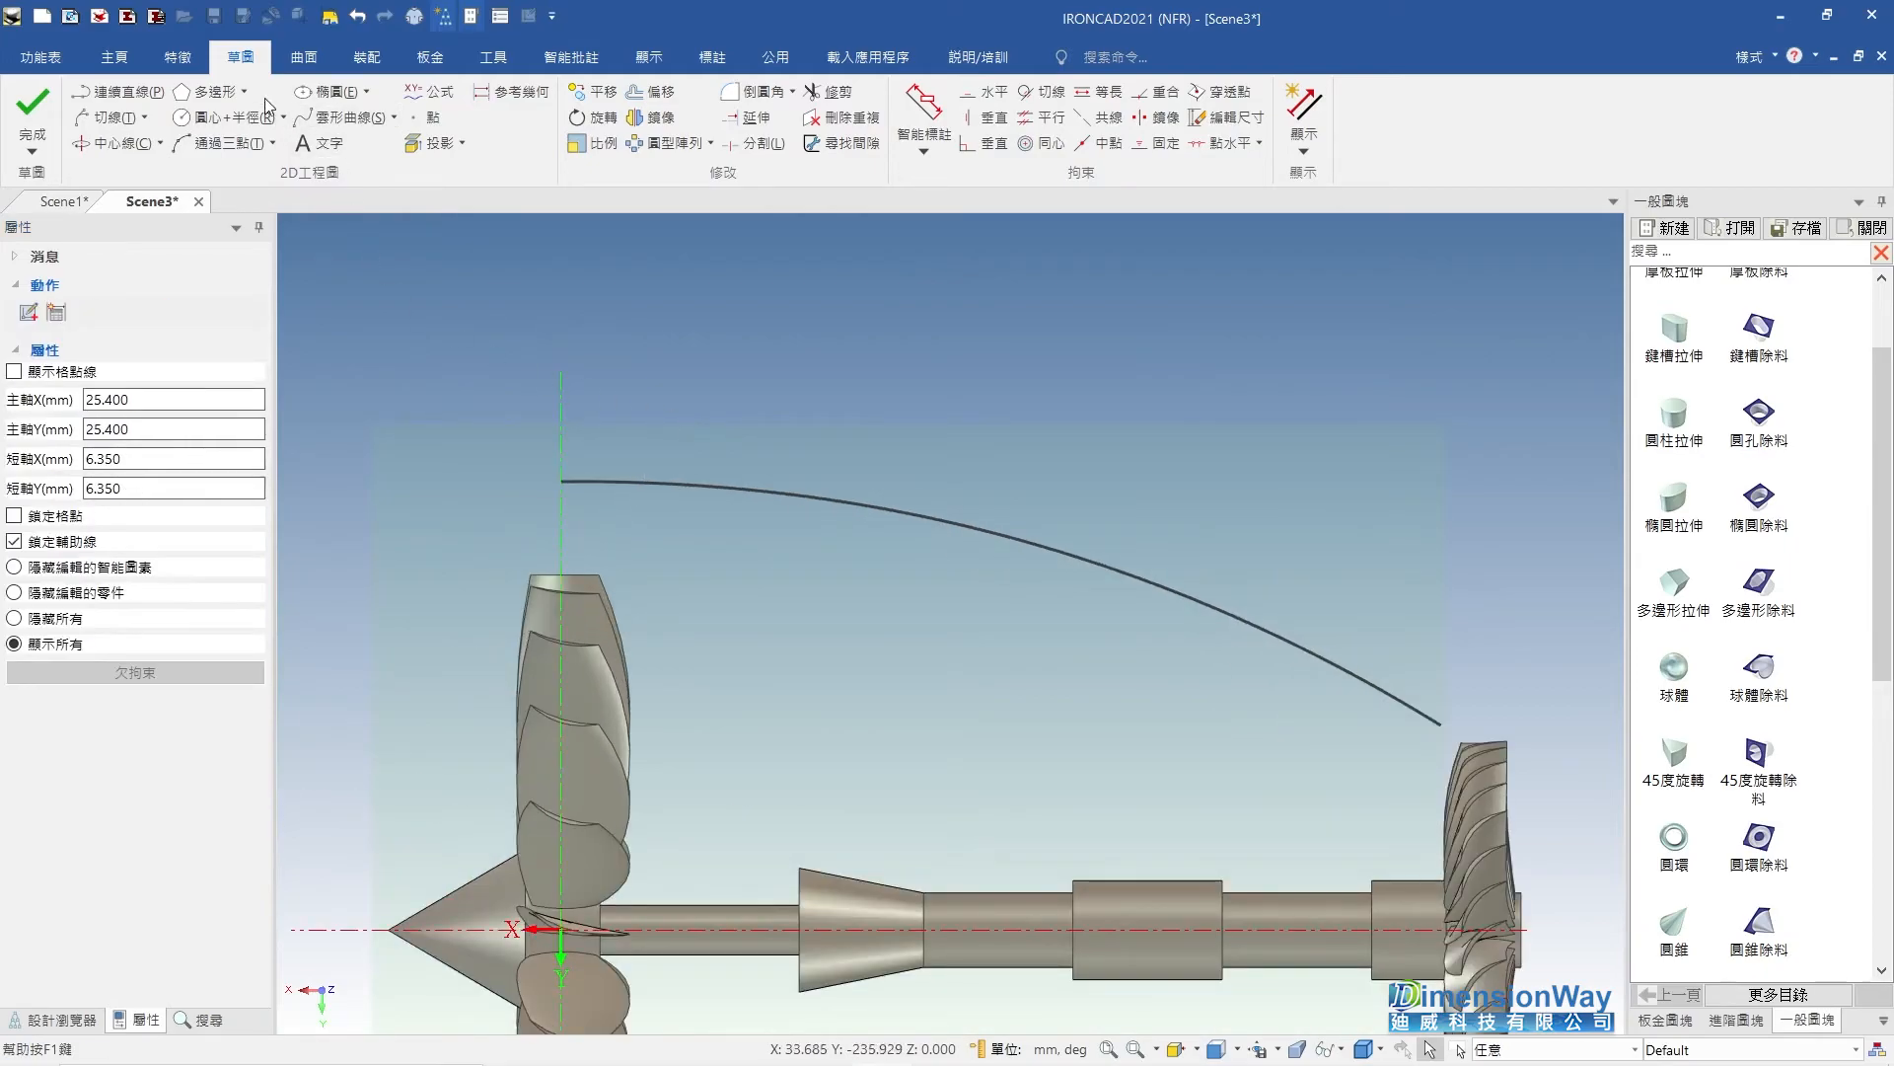
# Draw a second three-point spline from the arch's front end, curling forward and back to just above the large blades' tips.
pyautogui.click(345, 116)
pyautogui.click(650, 496)
pyautogui.click(594, 530)
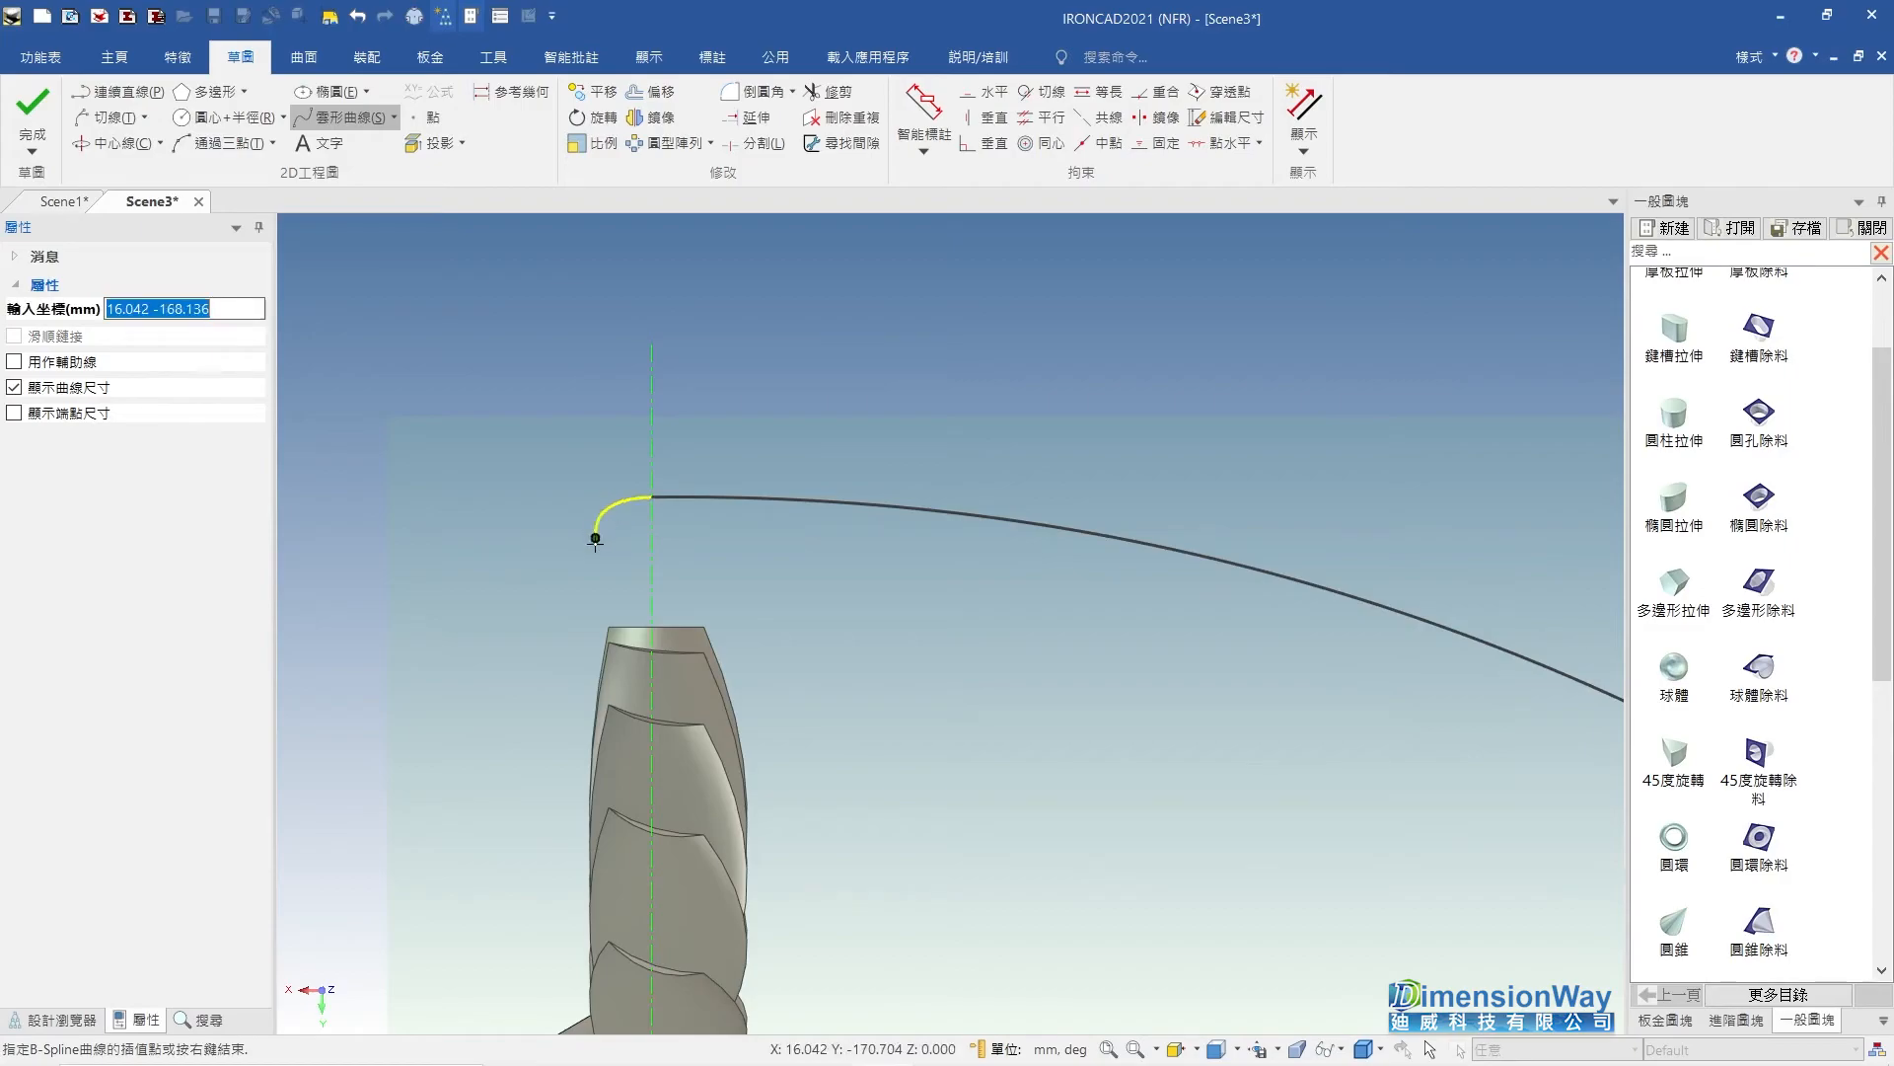
pyautogui.click(659, 590)
pyautogui.rightClick(753, 575)
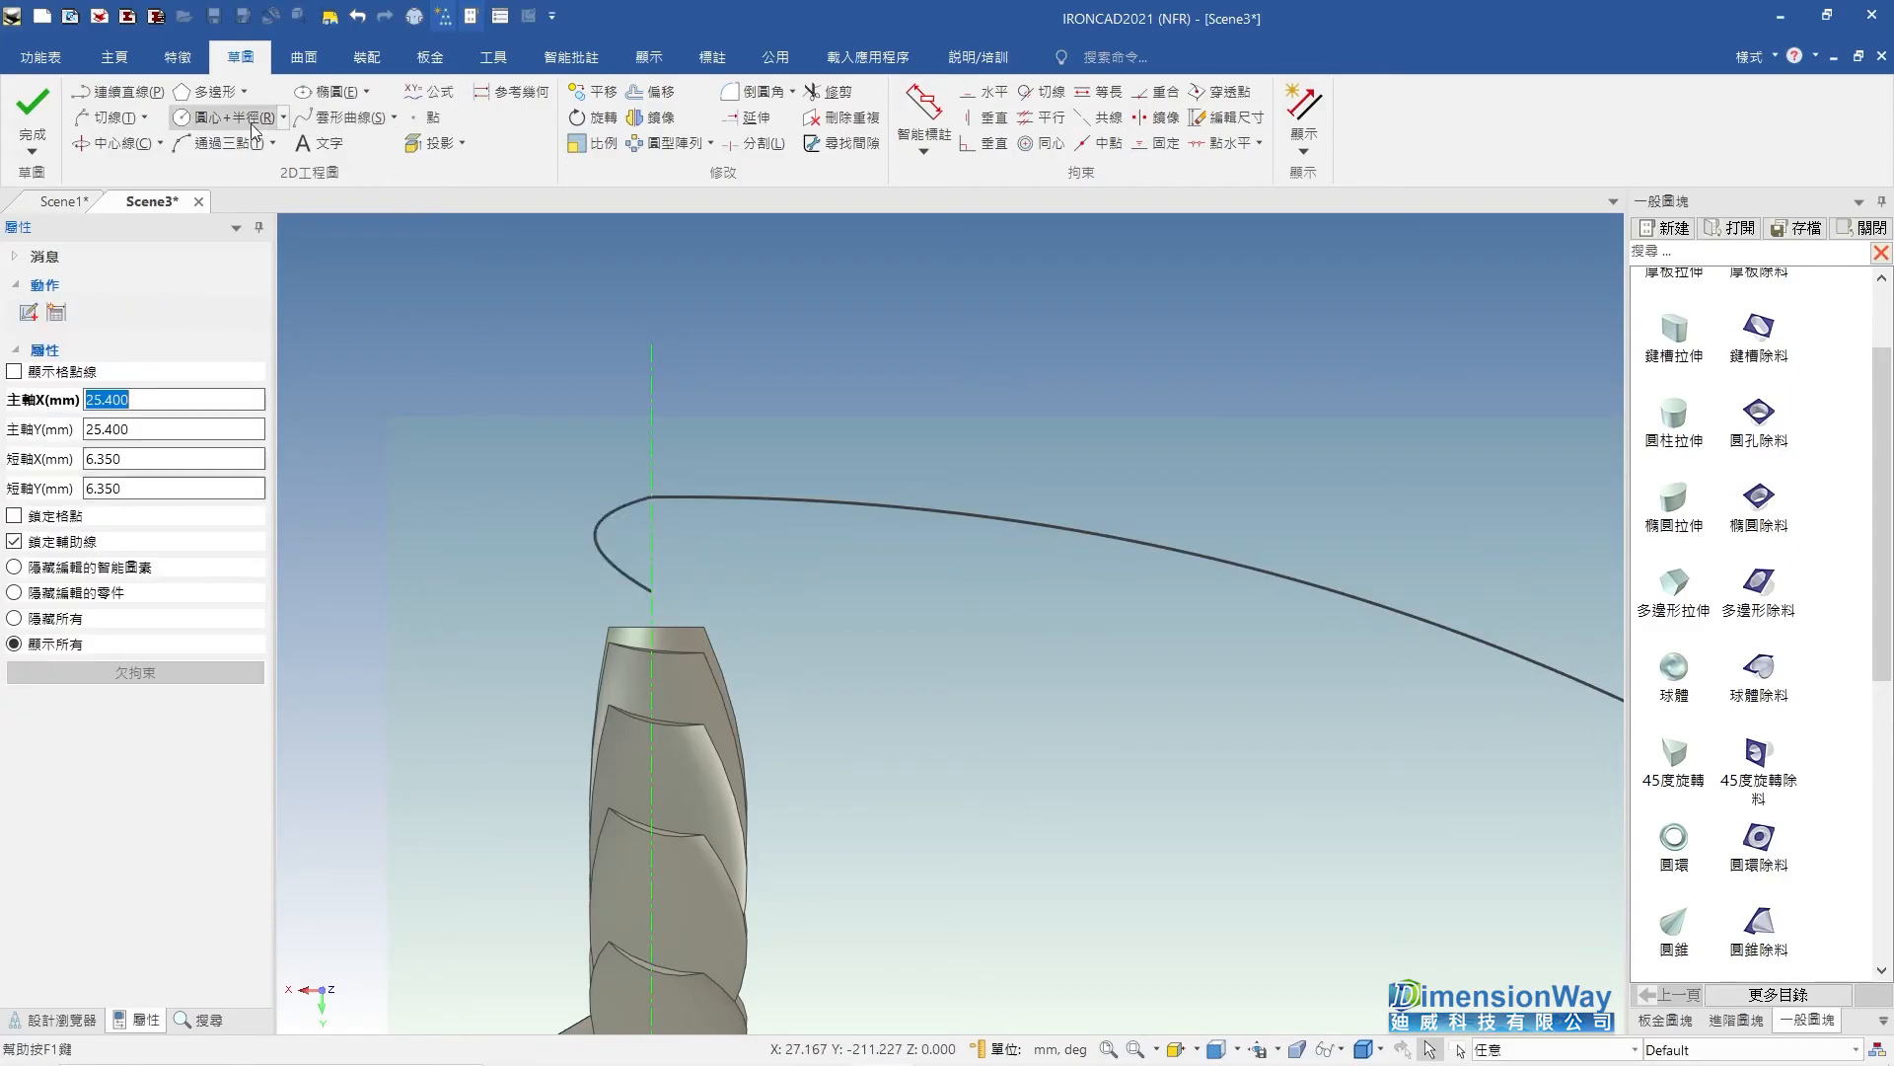
pyautogui.click(118, 99)
pyautogui.click(649, 592)
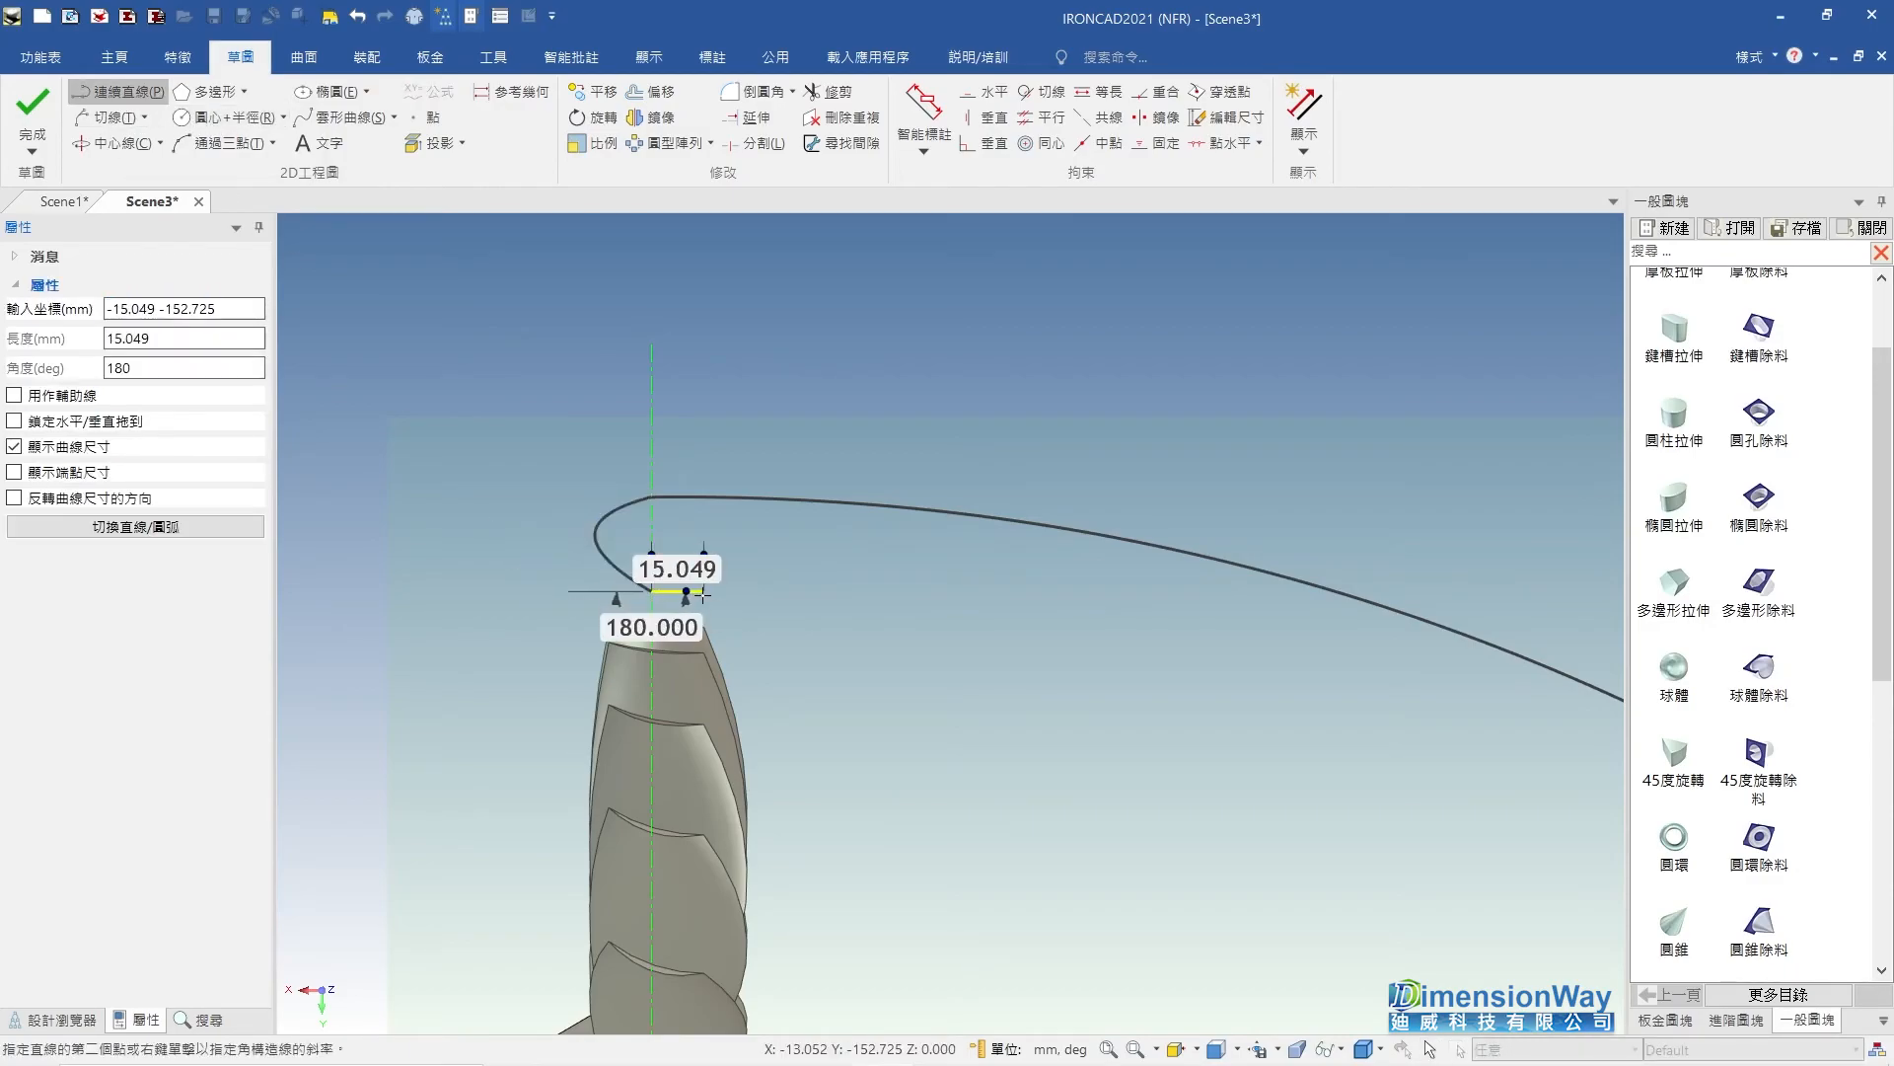
pyautogui.rightClick(713, 606)
pyautogui.press('Return')
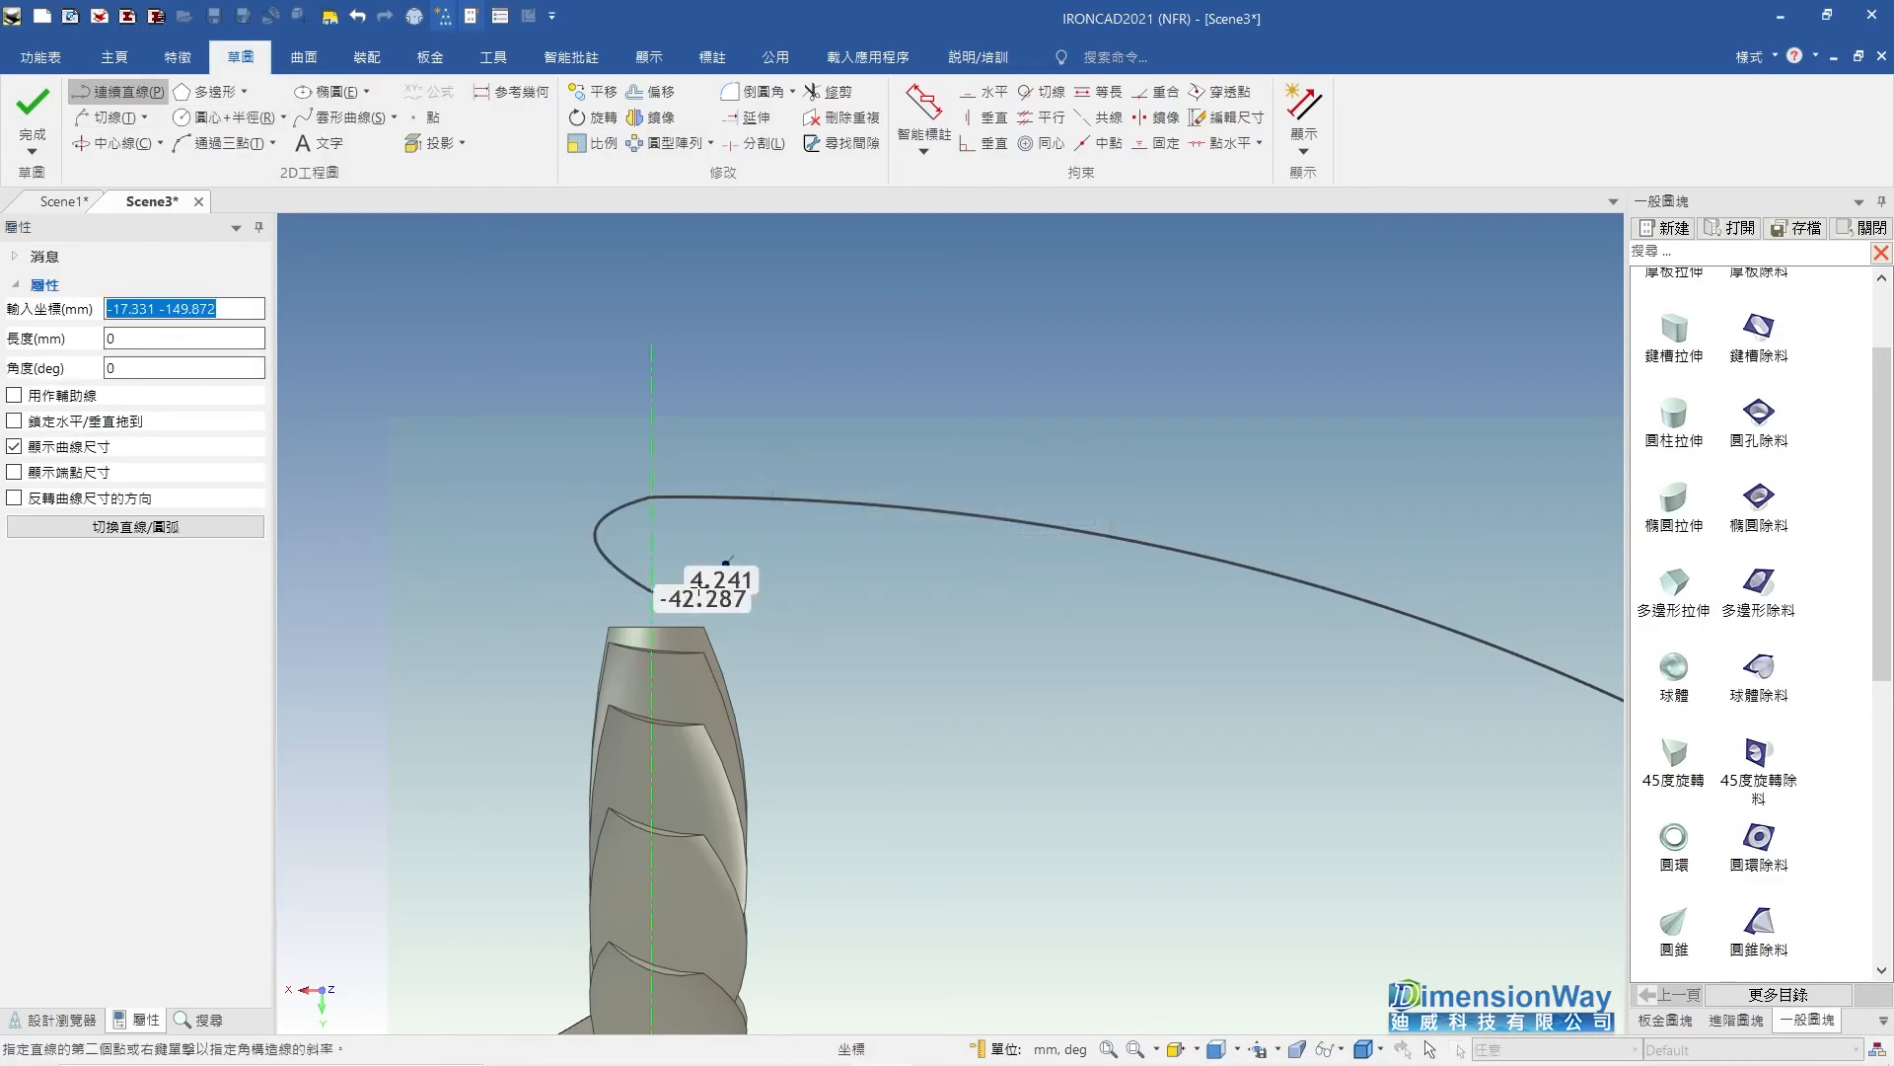
pyautogui.press('Escape')
pyautogui.click(702, 592)
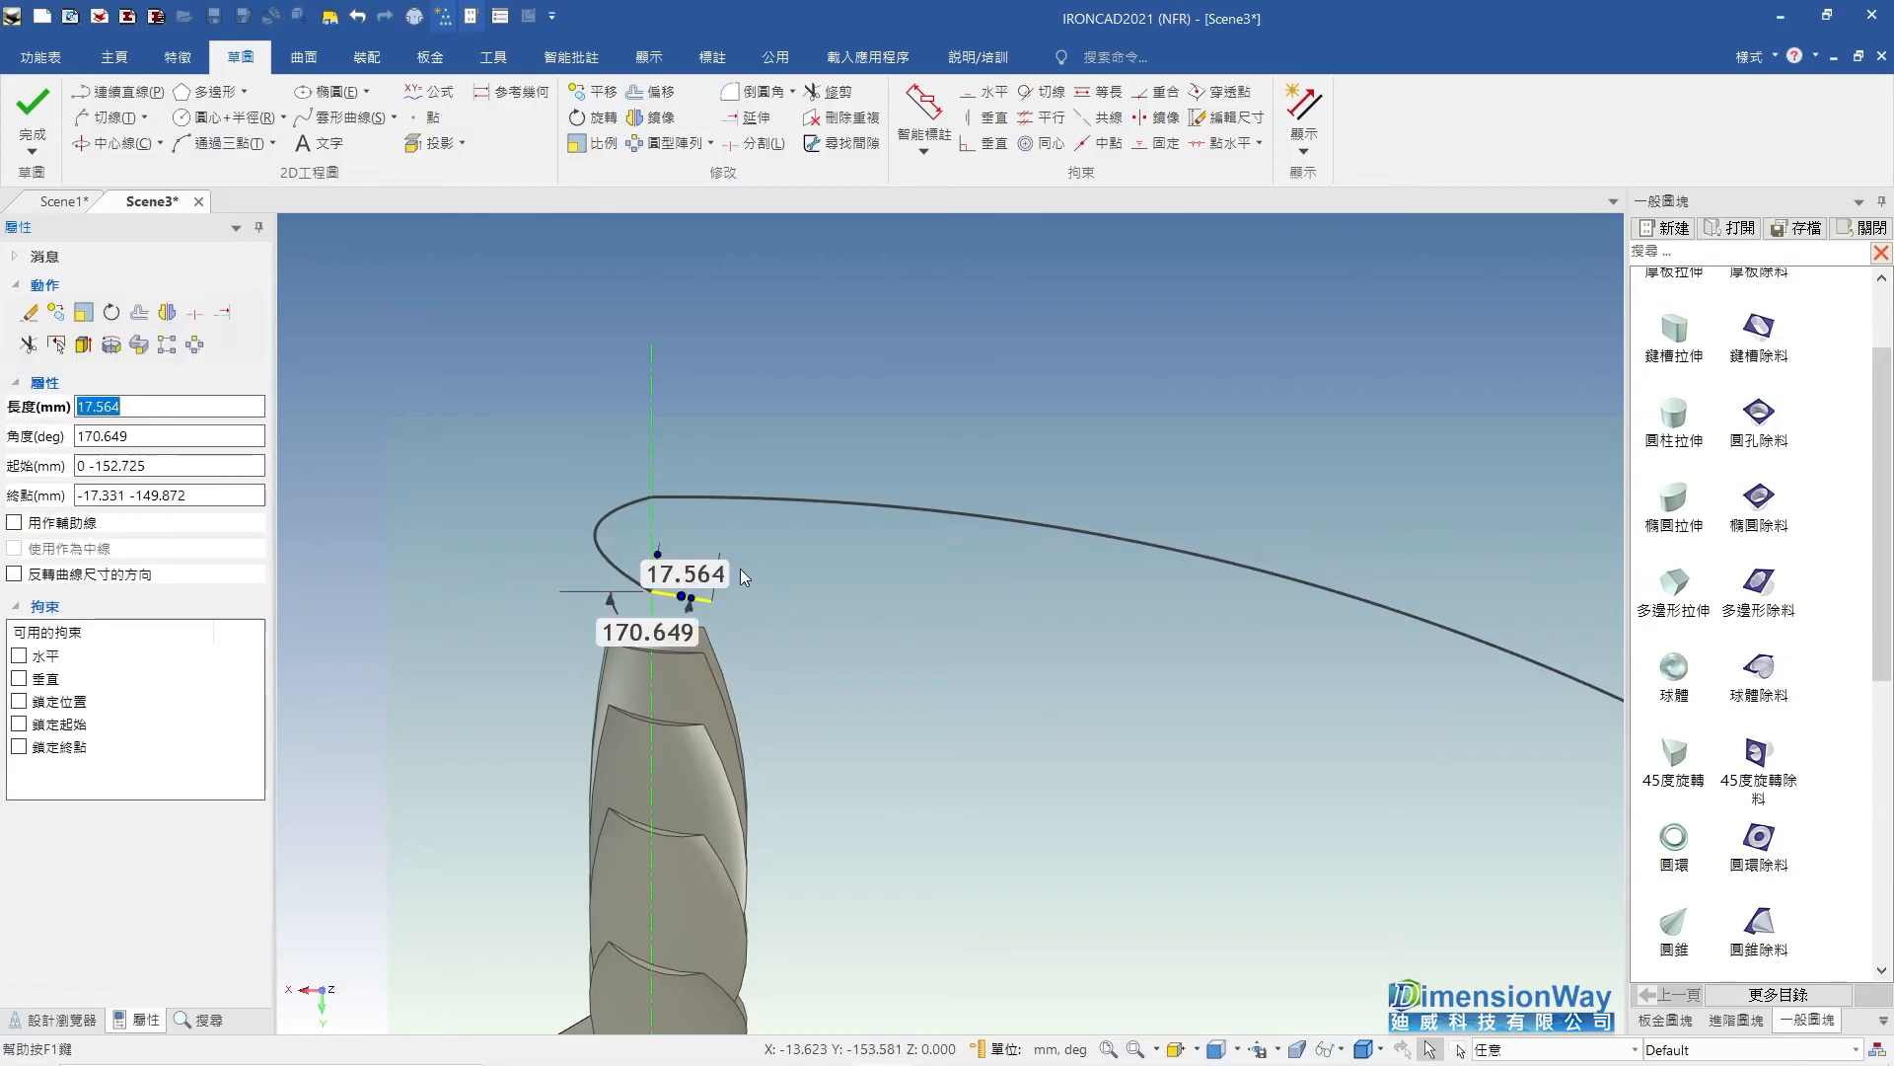
pyautogui.press('Delete')
# Draw a 15 mm line with slope 180 from the curl's lower end, continued by a 10 mm upward line with slope -90.
pyautogui.click(126, 94)
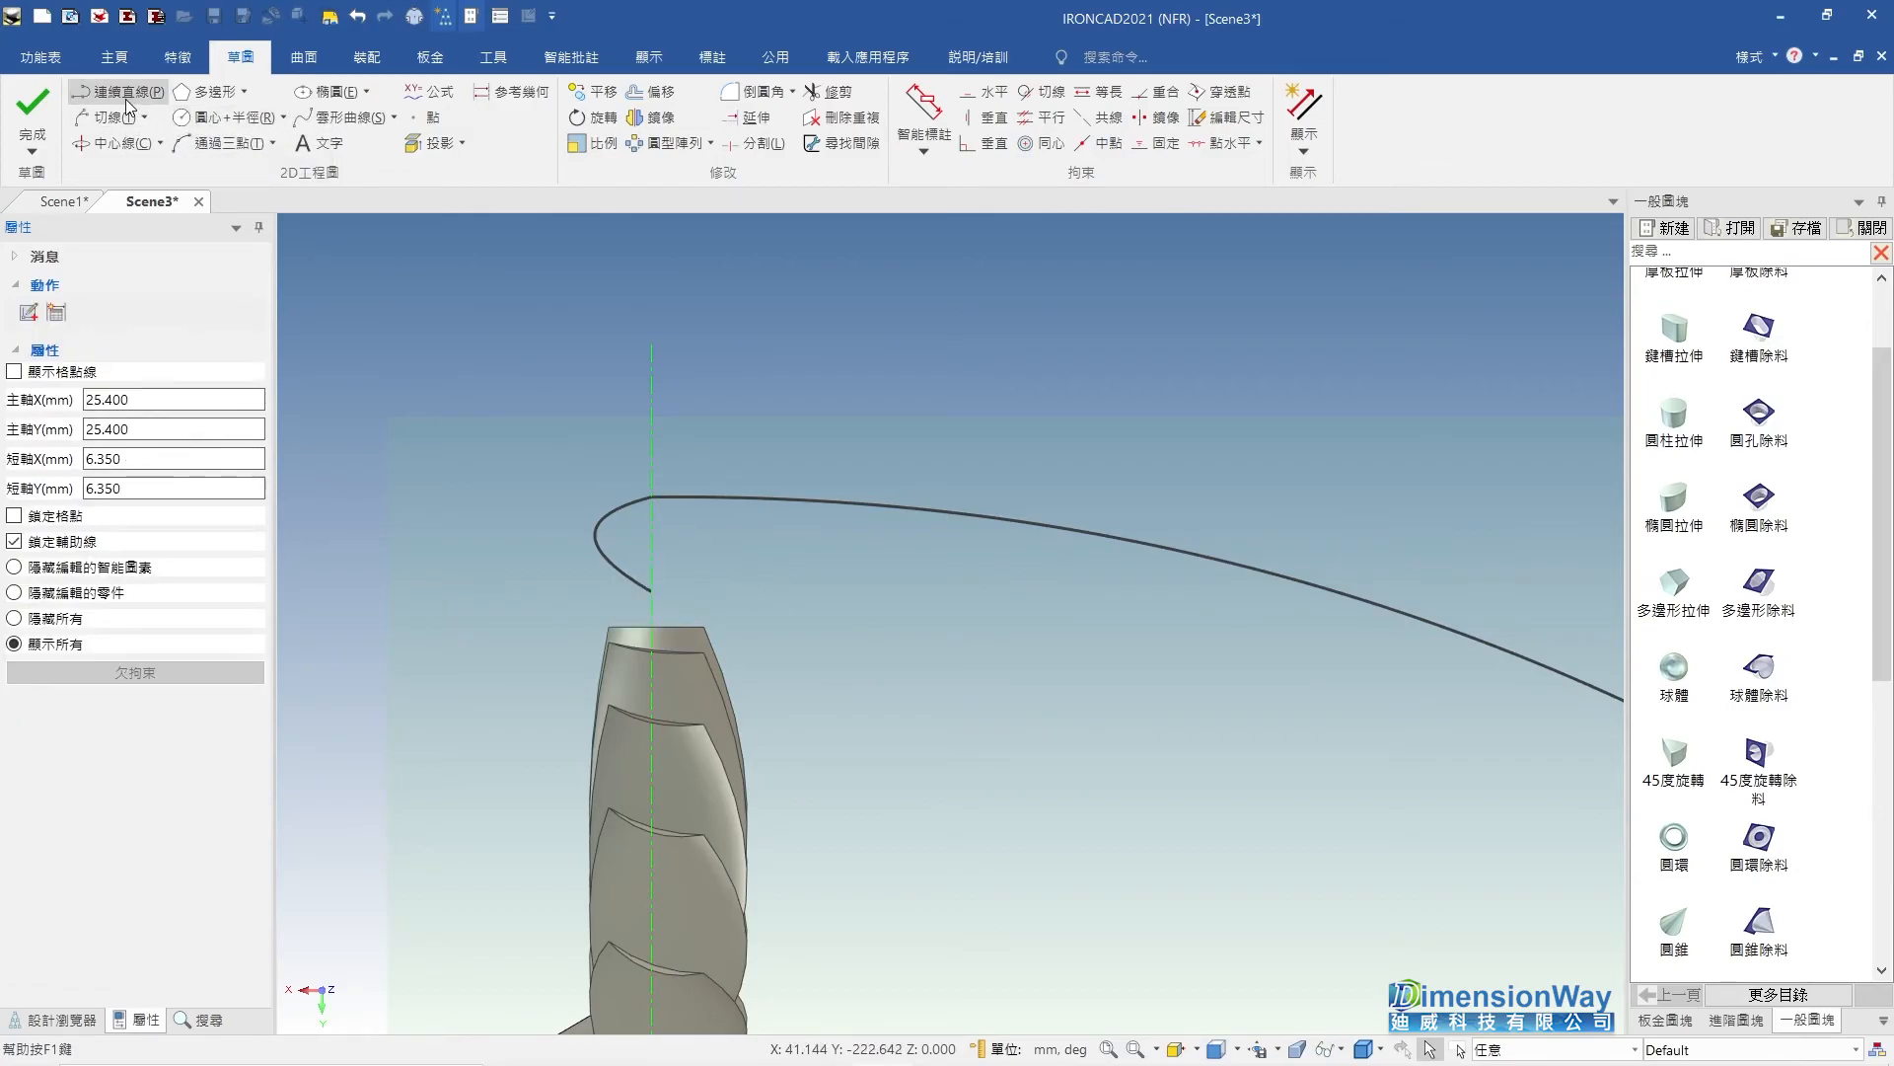
pyautogui.click(658, 591)
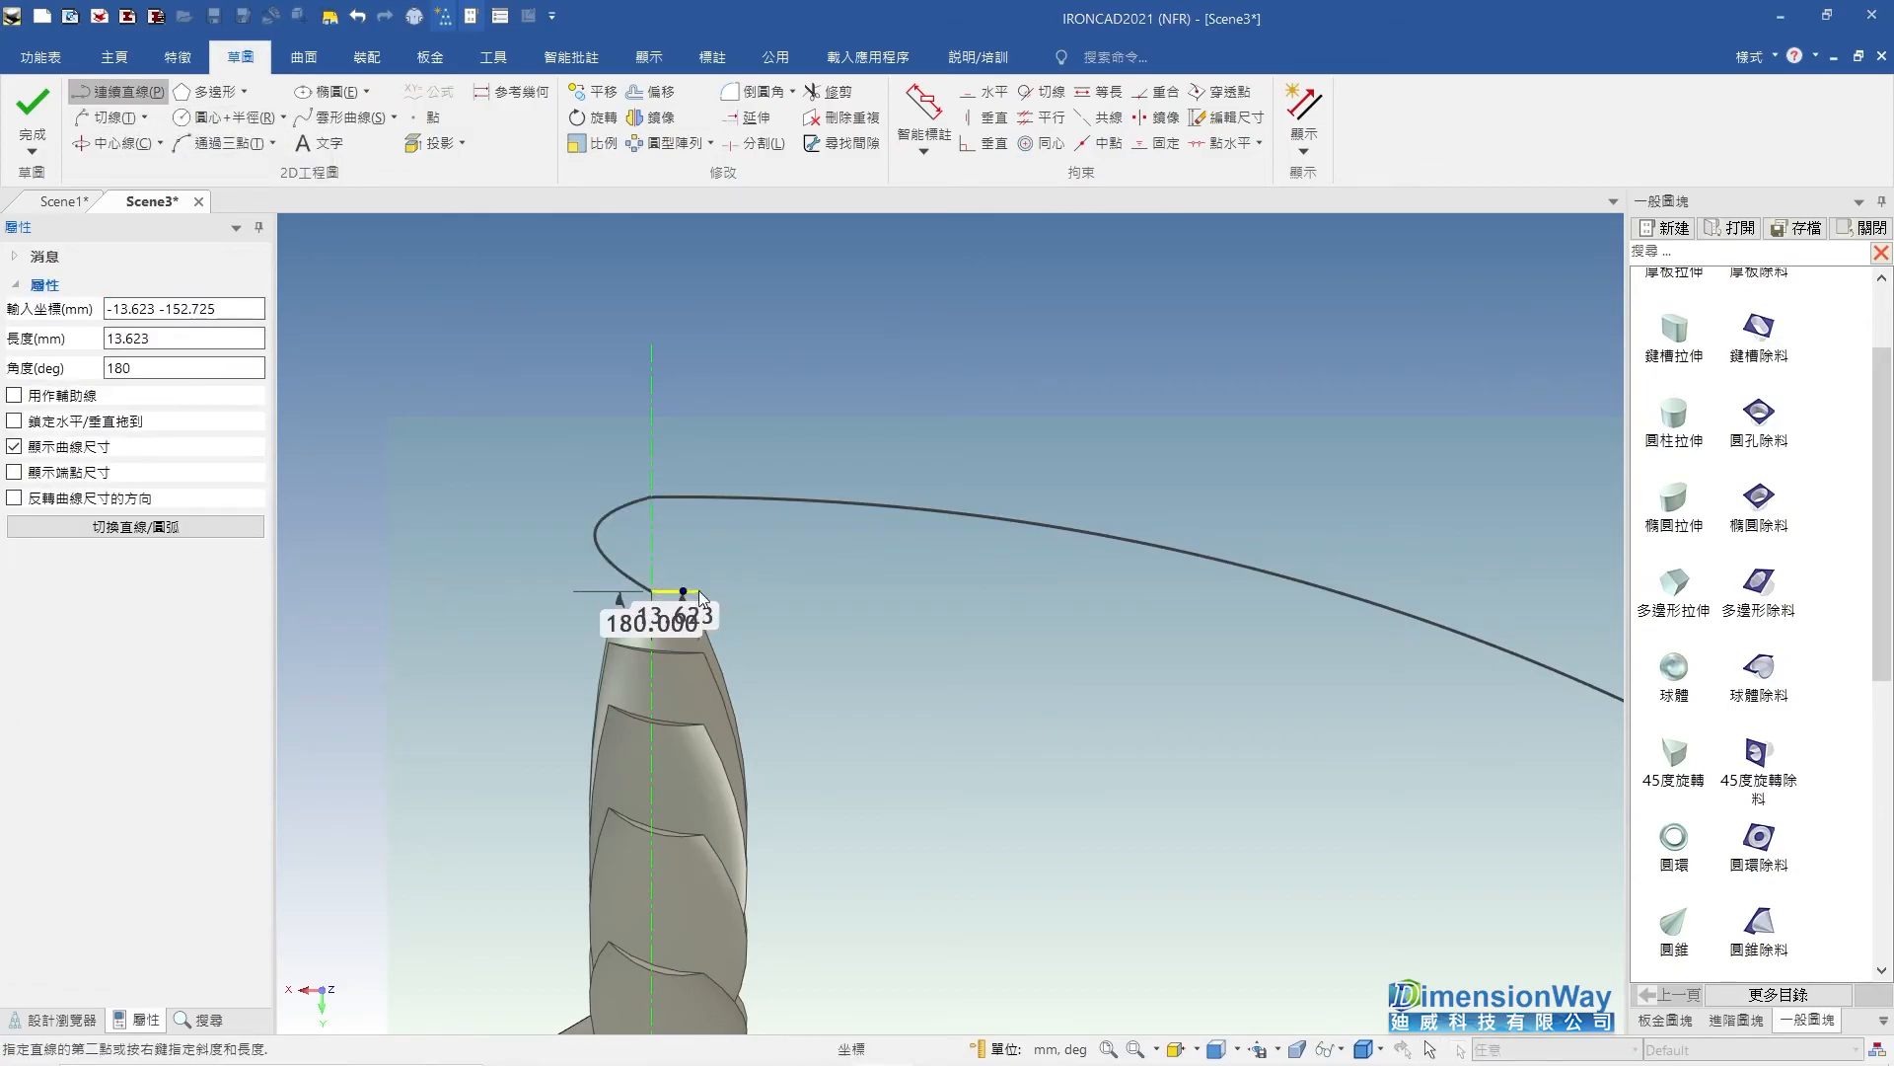
pyautogui.rightClick(696, 591)
pyautogui.press('Return')
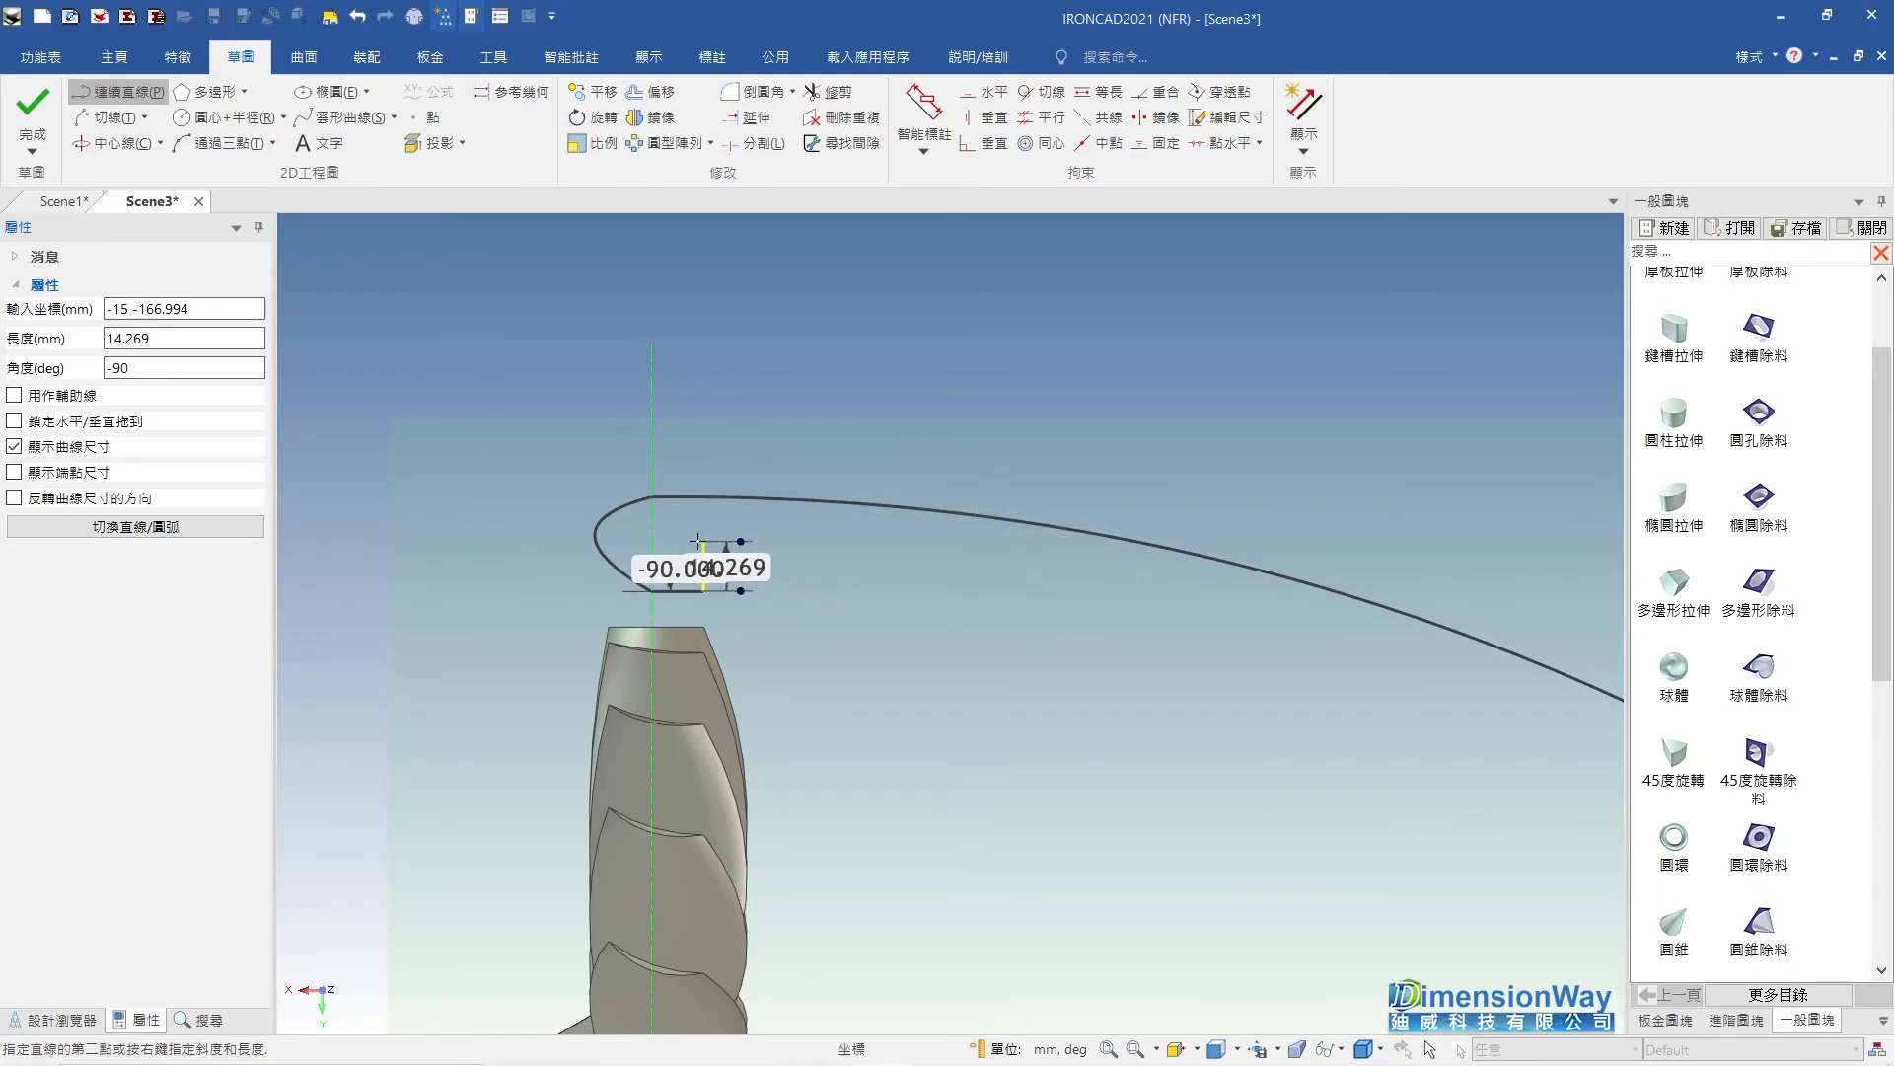
pyautogui.rightClick(705, 564)
pyautogui.press('Return')
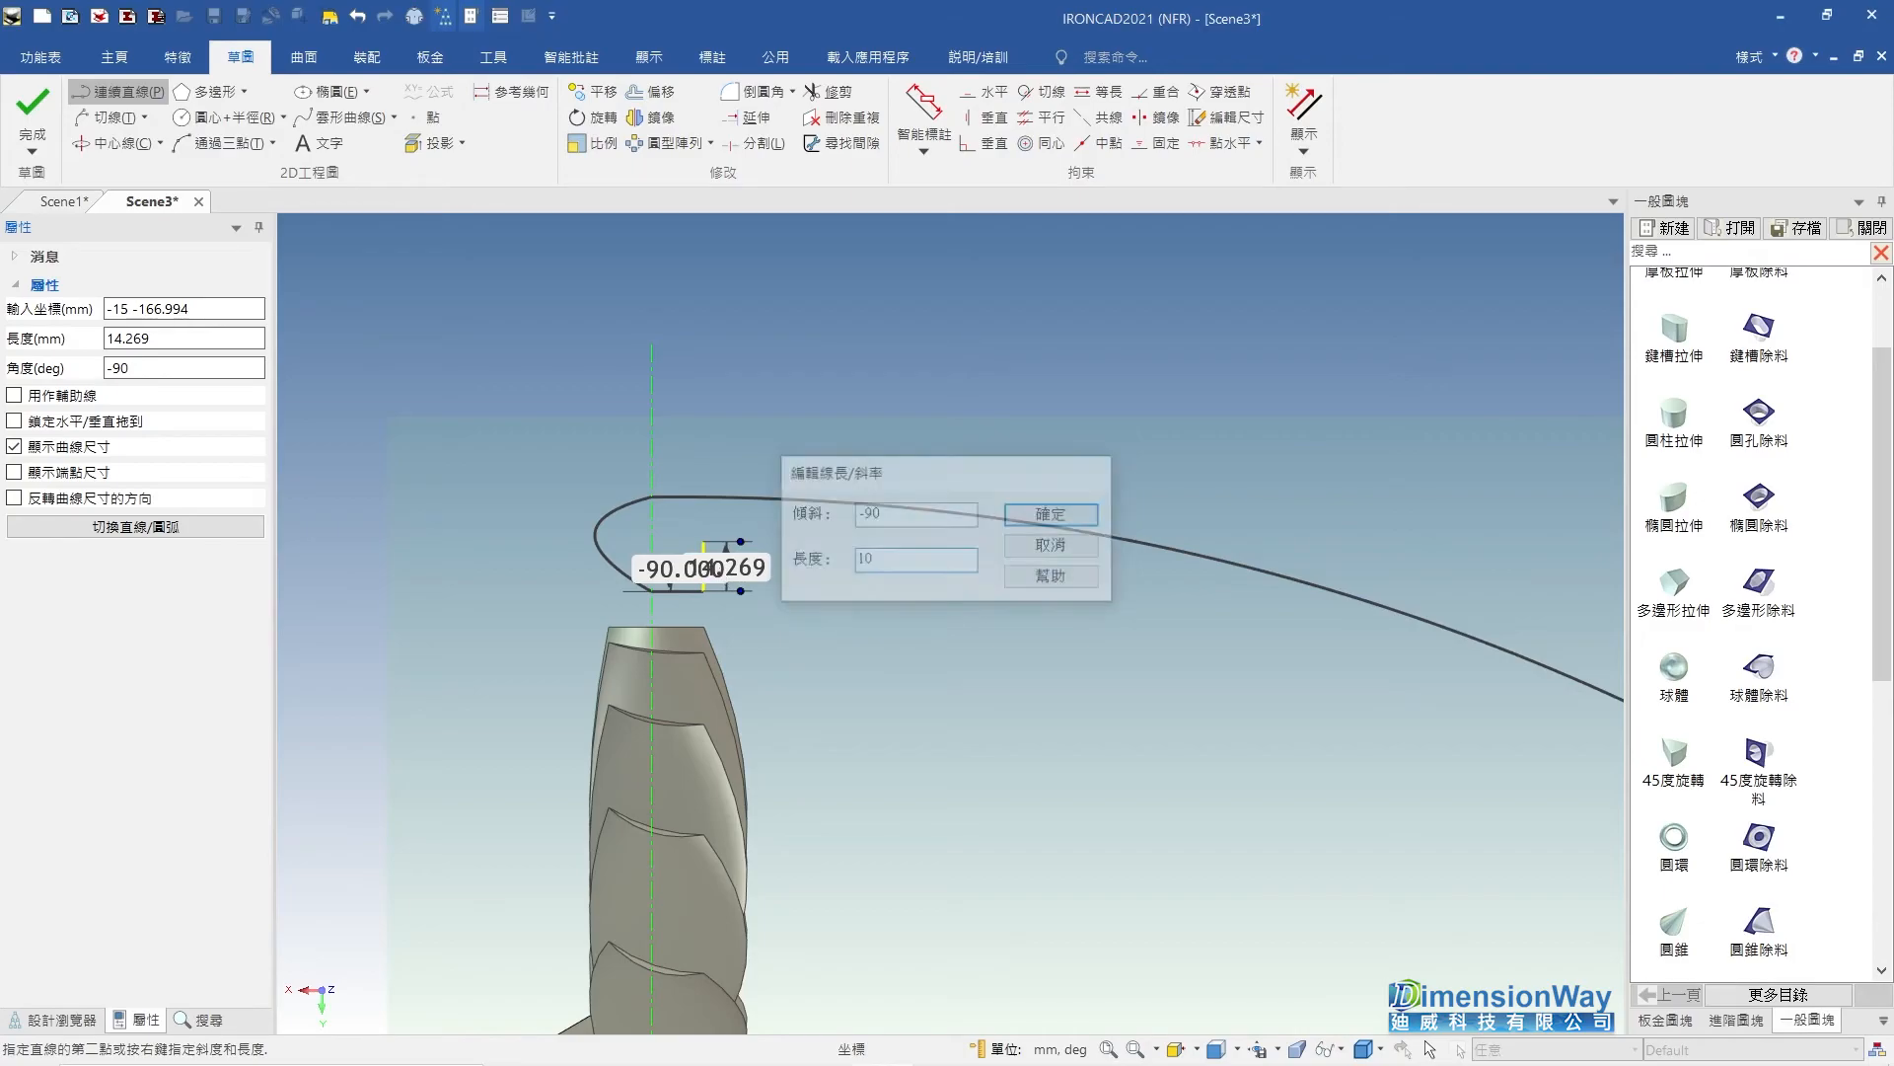
pyautogui.press('Escape')
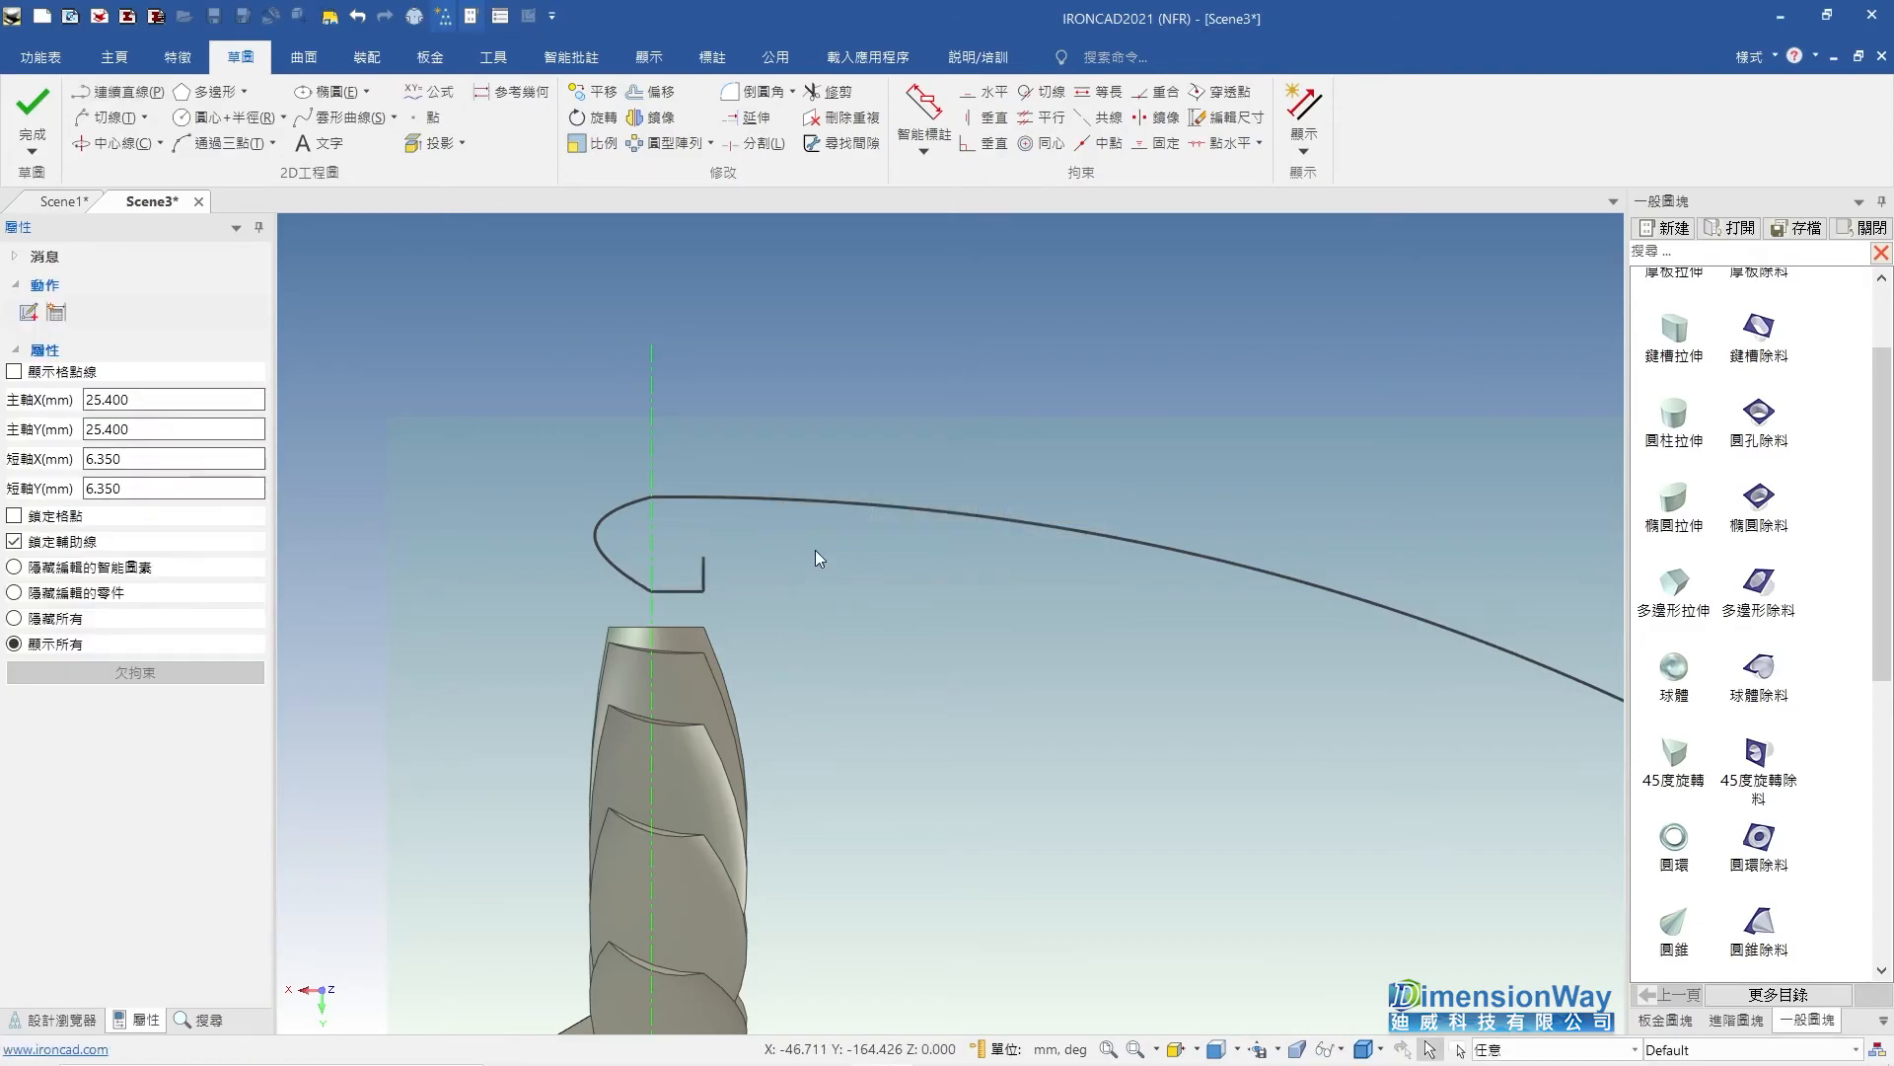
pyautogui.click(345, 118)
pyautogui.click(702, 556)
pyautogui.moveTo(1108, 652); pyautogui.dragTo(1055, 623, button='middle')
pyautogui.press('Escape')
pyautogui.press('Escape')
# Draw a three-point spline from the short vertical line's upper end, following beneath the arch to just below its rear end, at about X -353, Y -69.
pyautogui.scroll(-2, 1082, 633)
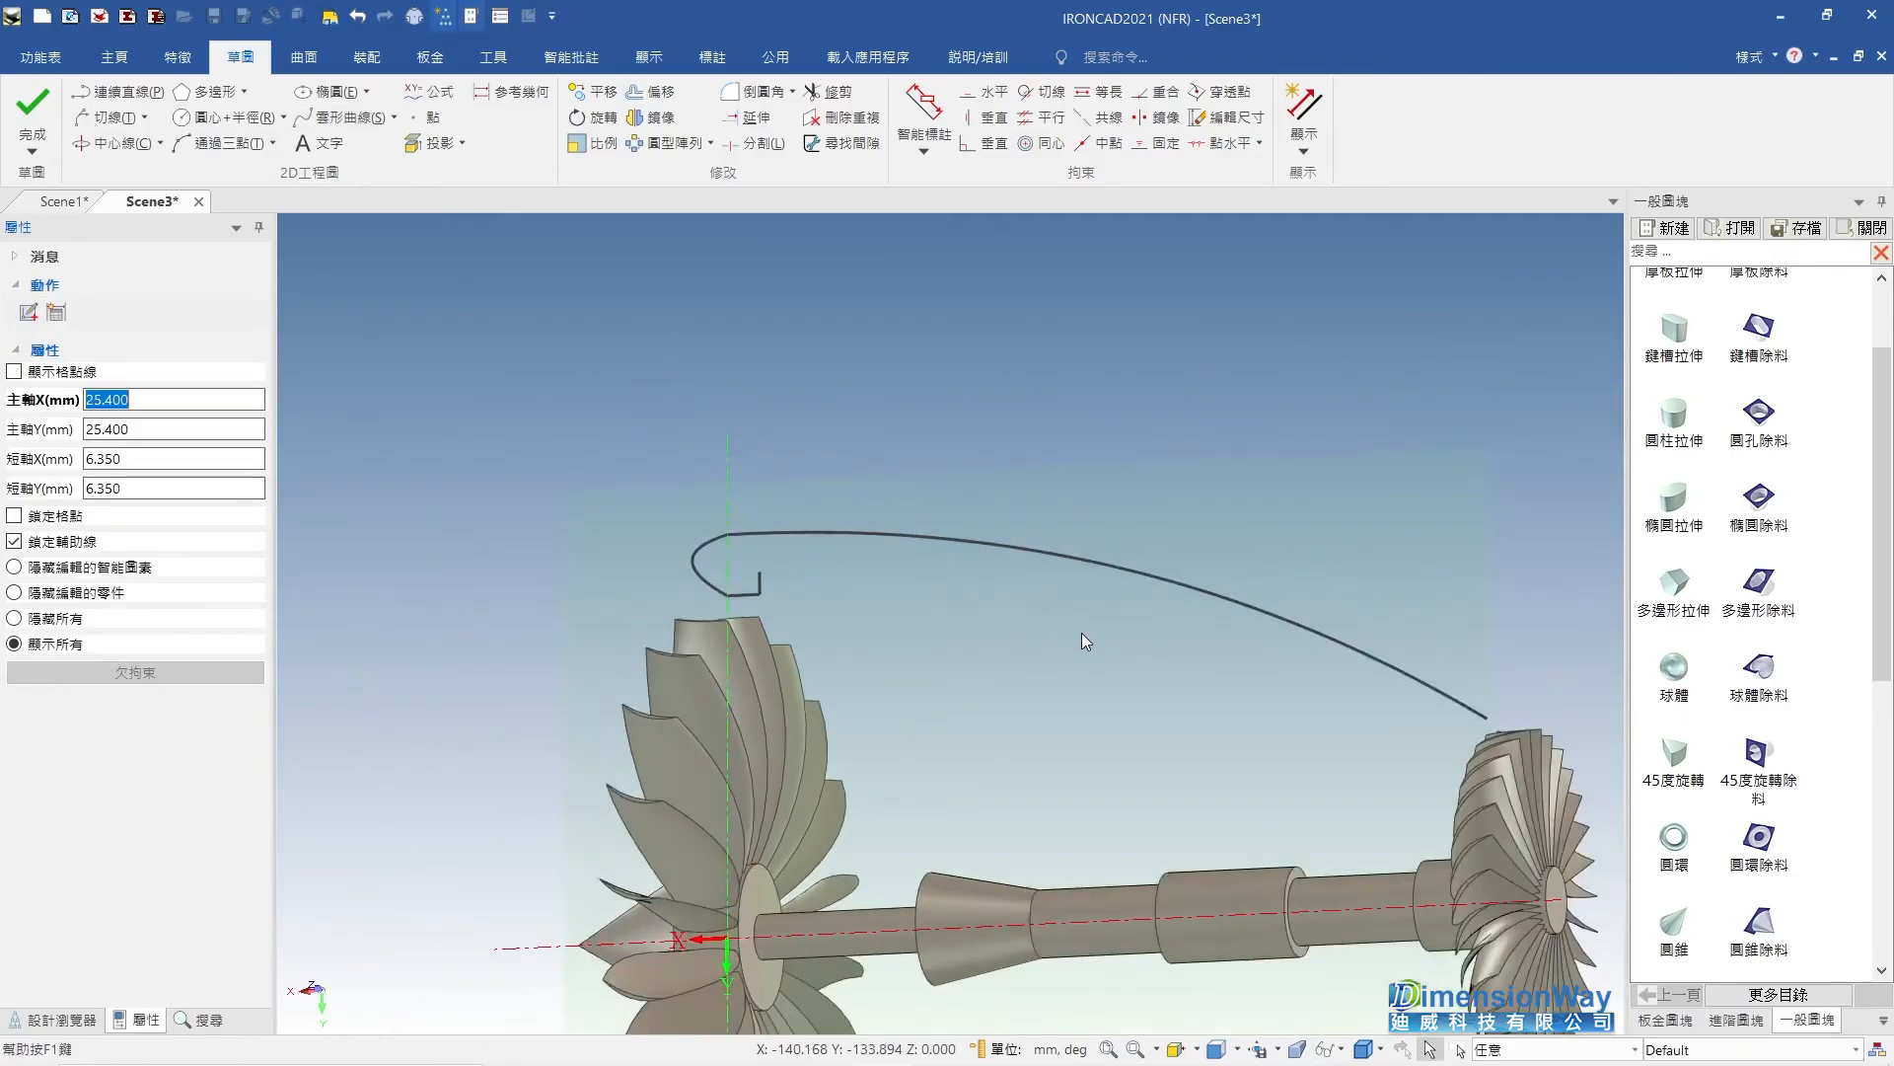
pyautogui.scroll(-1, 1082, 633)
pyautogui.click(1173, 1050)
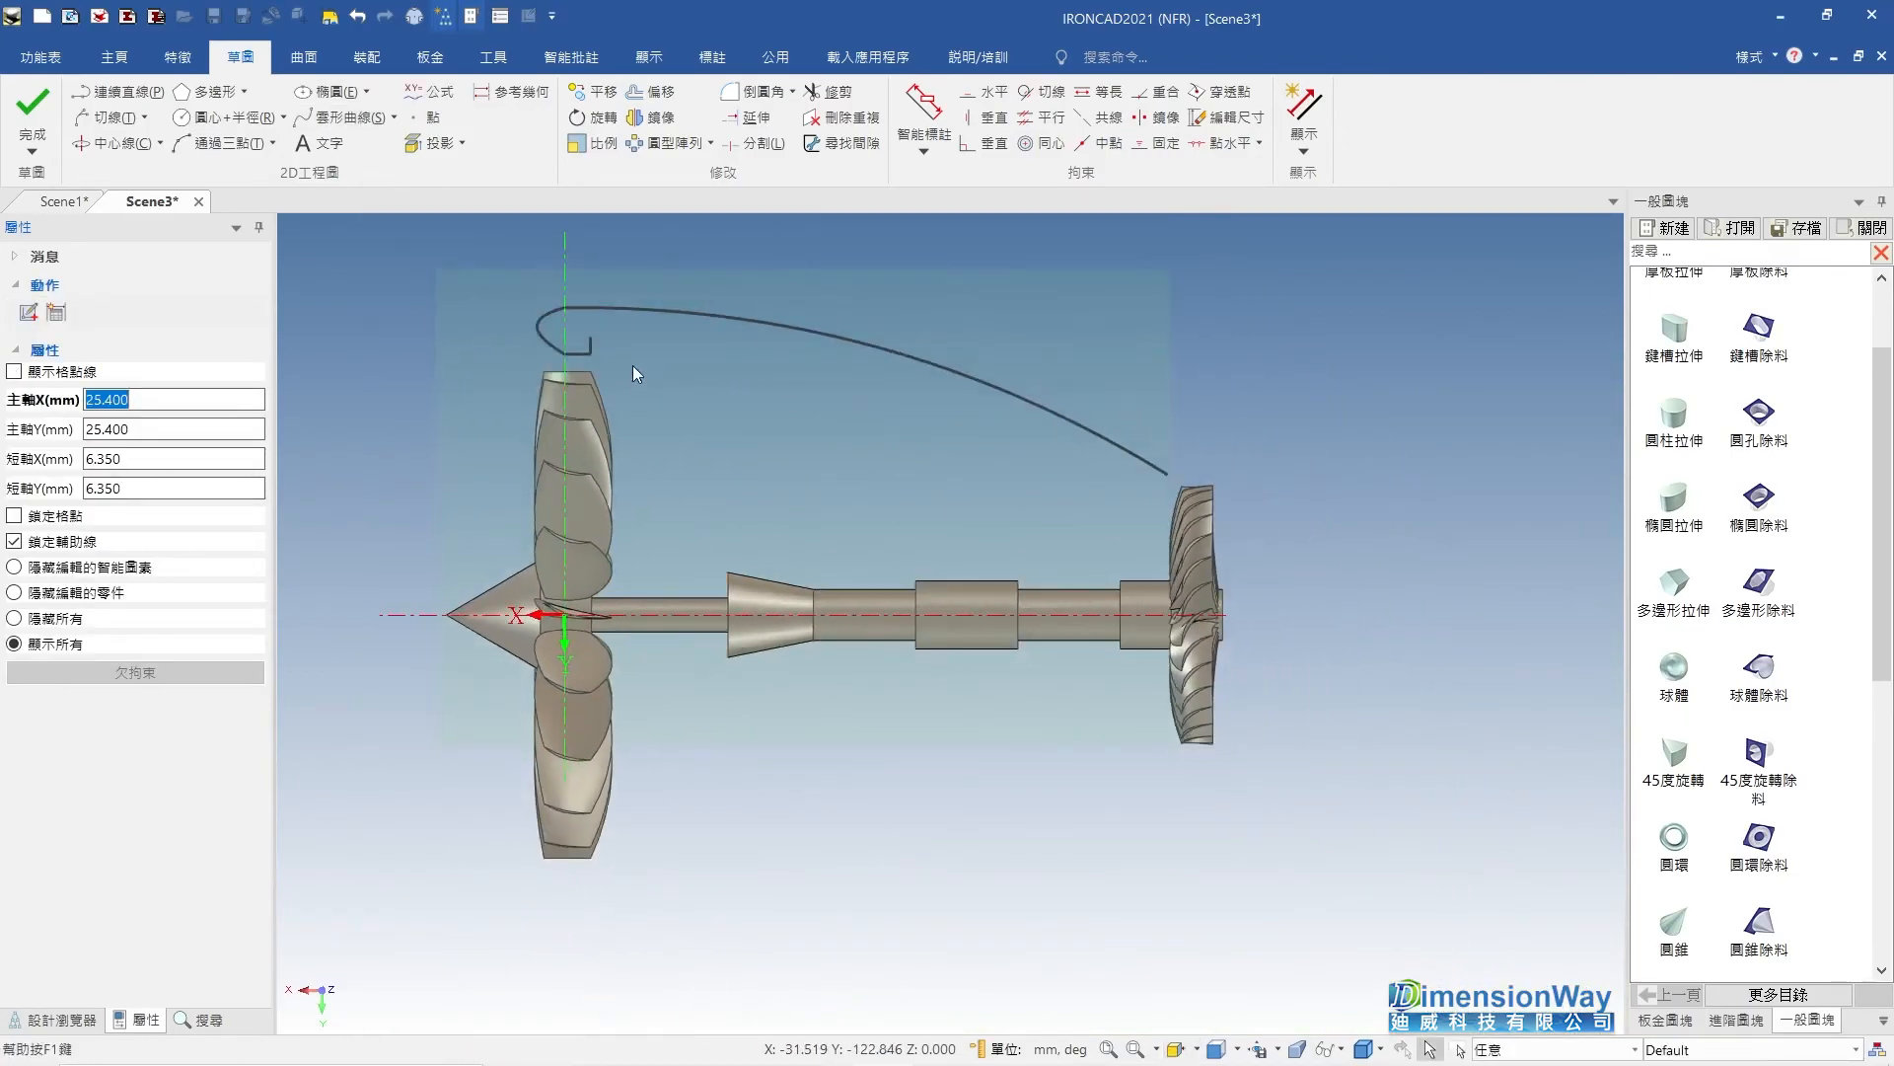
pyautogui.click(312, 111)
pyautogui.click(590, 340)
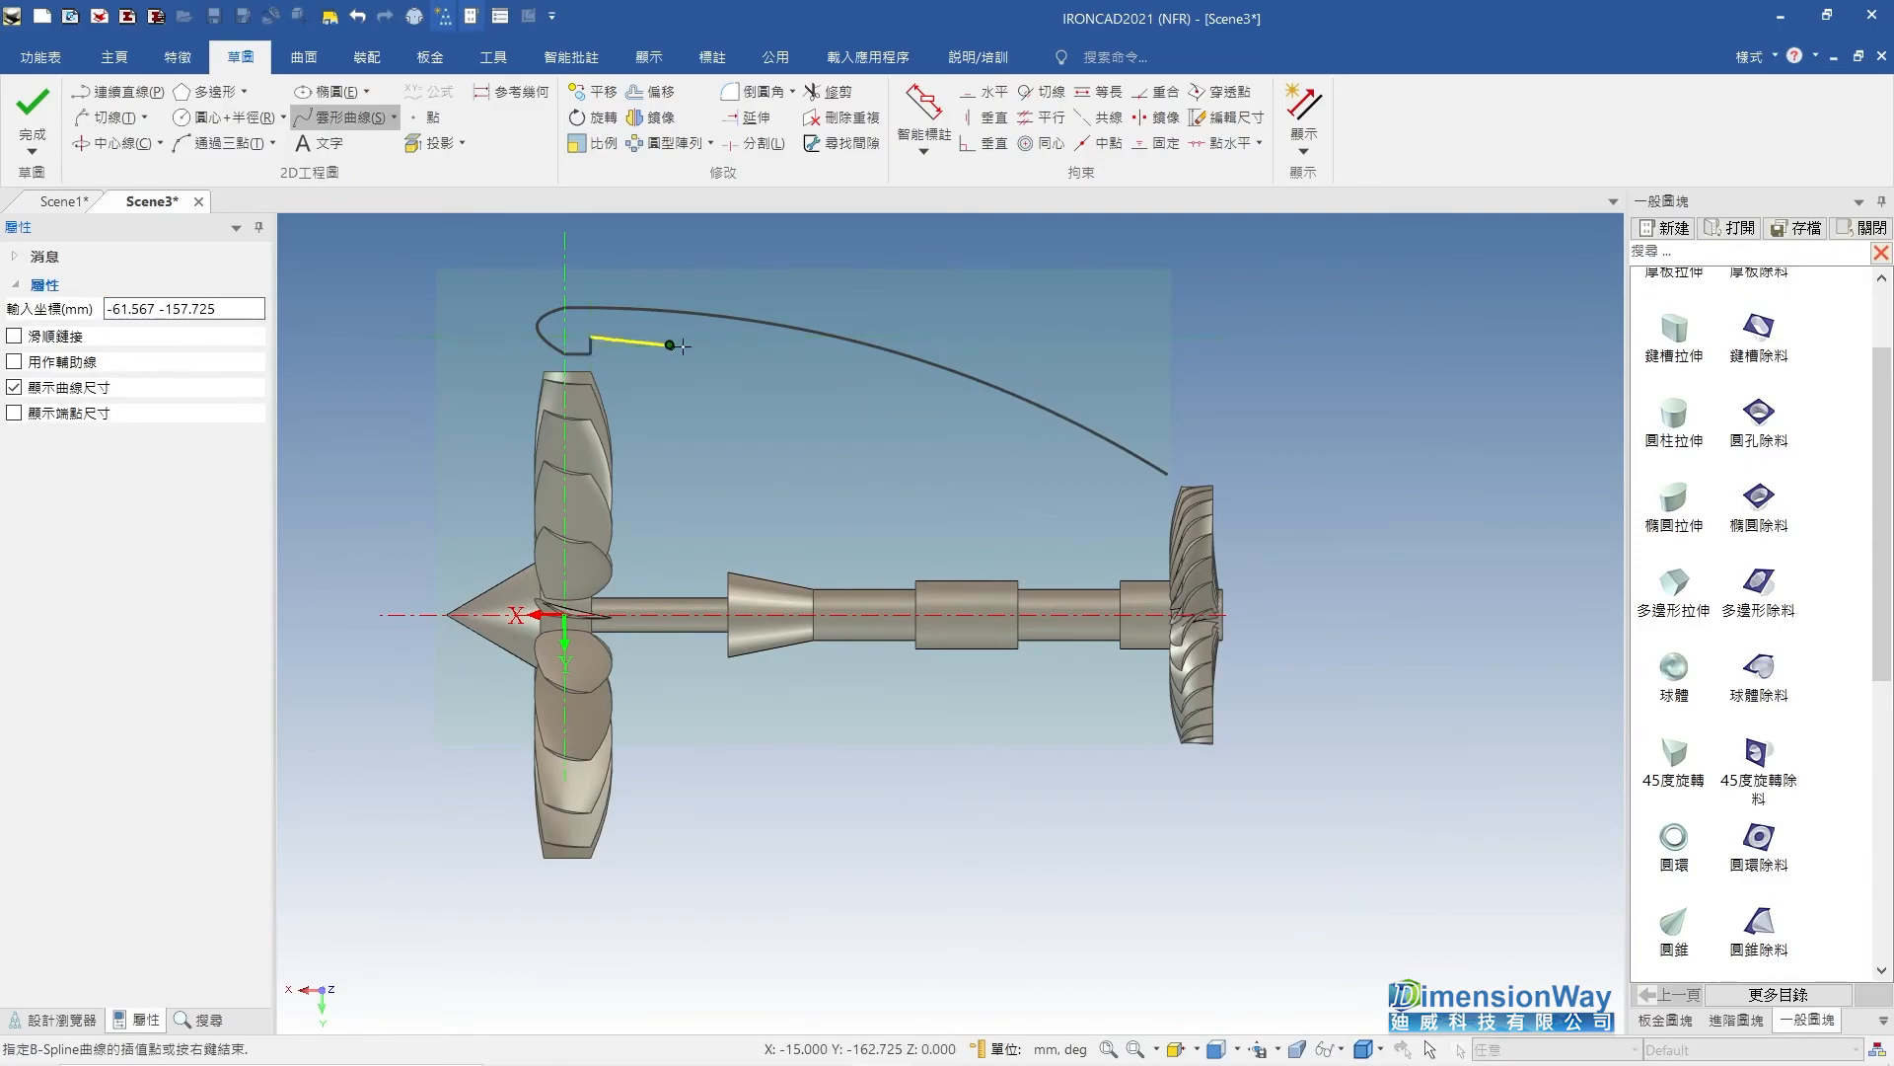
pyautogui.click(886, 373)
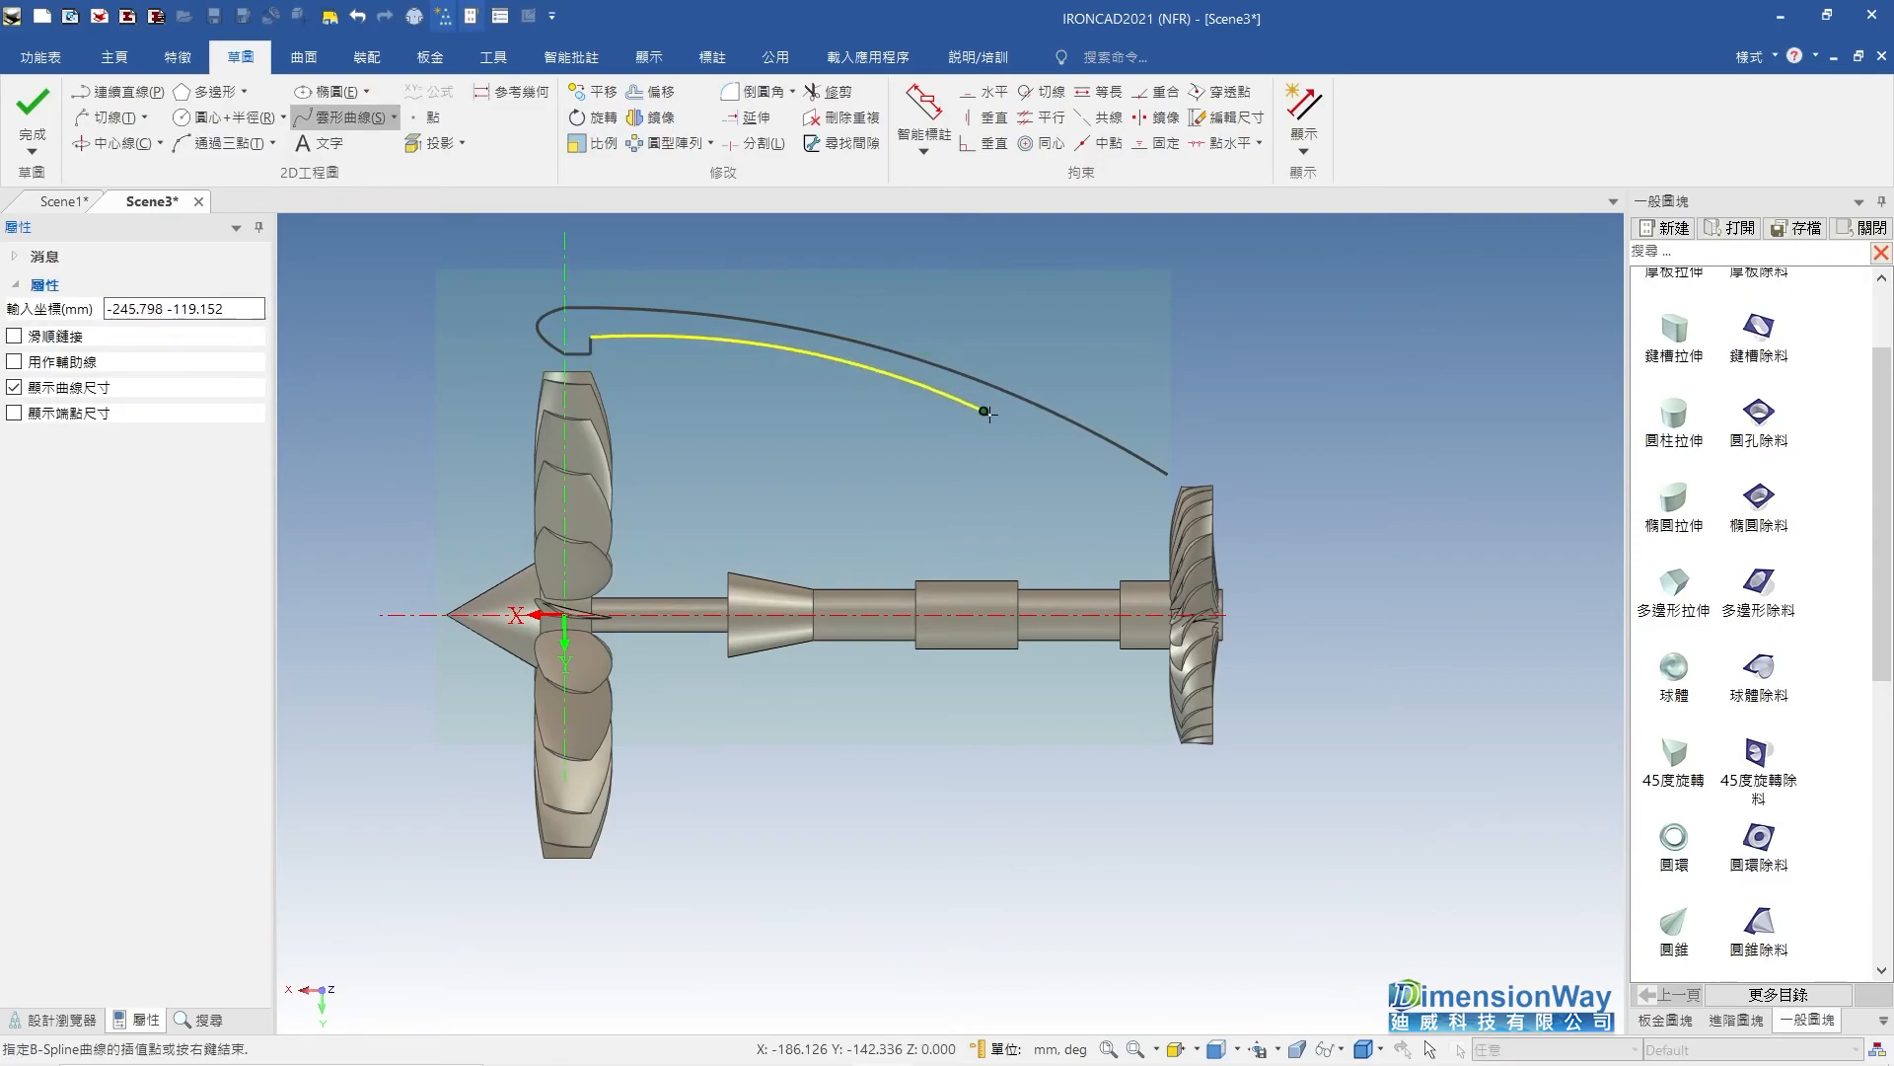
pyautogui.click(1167, 499)
pyautogui.rightClick(1168, 499)
pyautogui.press('Escape')
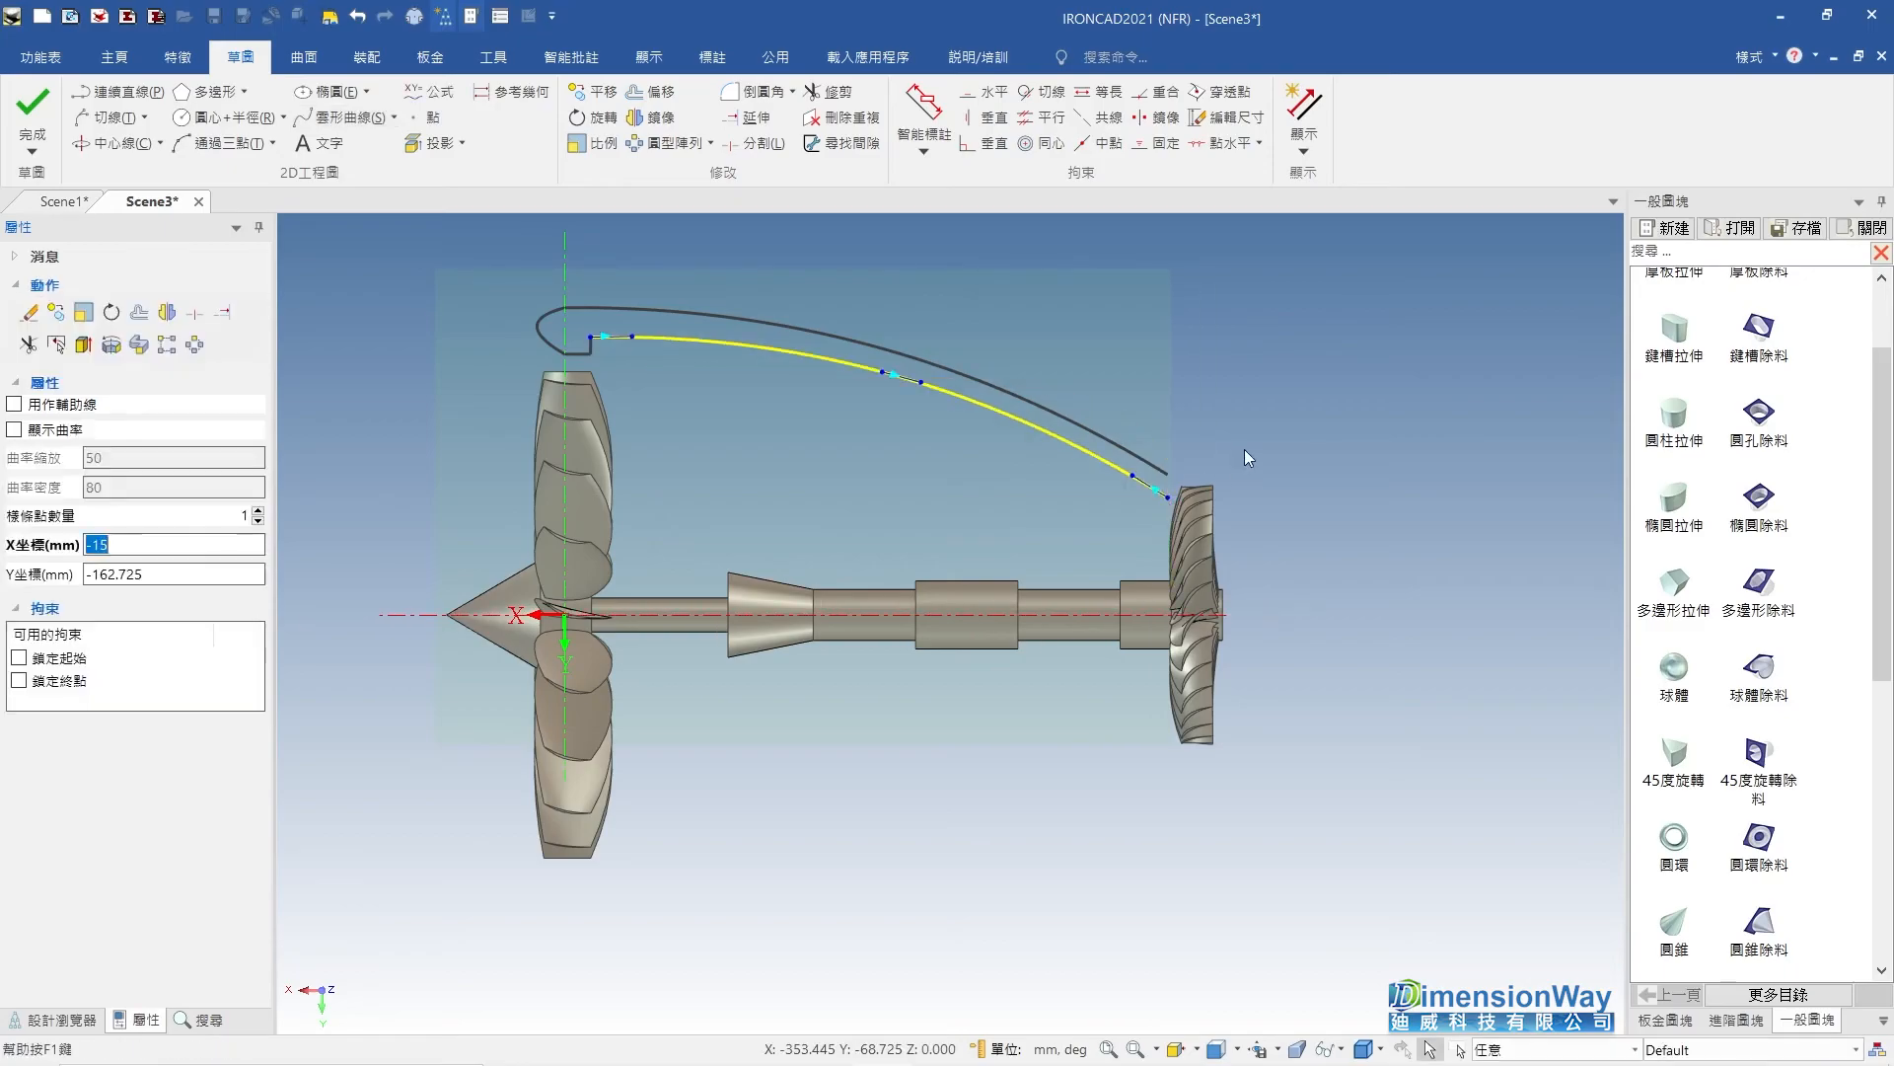
pyautogui.click(1246, 450)
# Close the casing profile's rear end with a vertical line about 13 mm long joining the ends of the outer and inner splines.
pyautogui.scroll(3, 1085, 533)
pyautogui.click(150, 87)
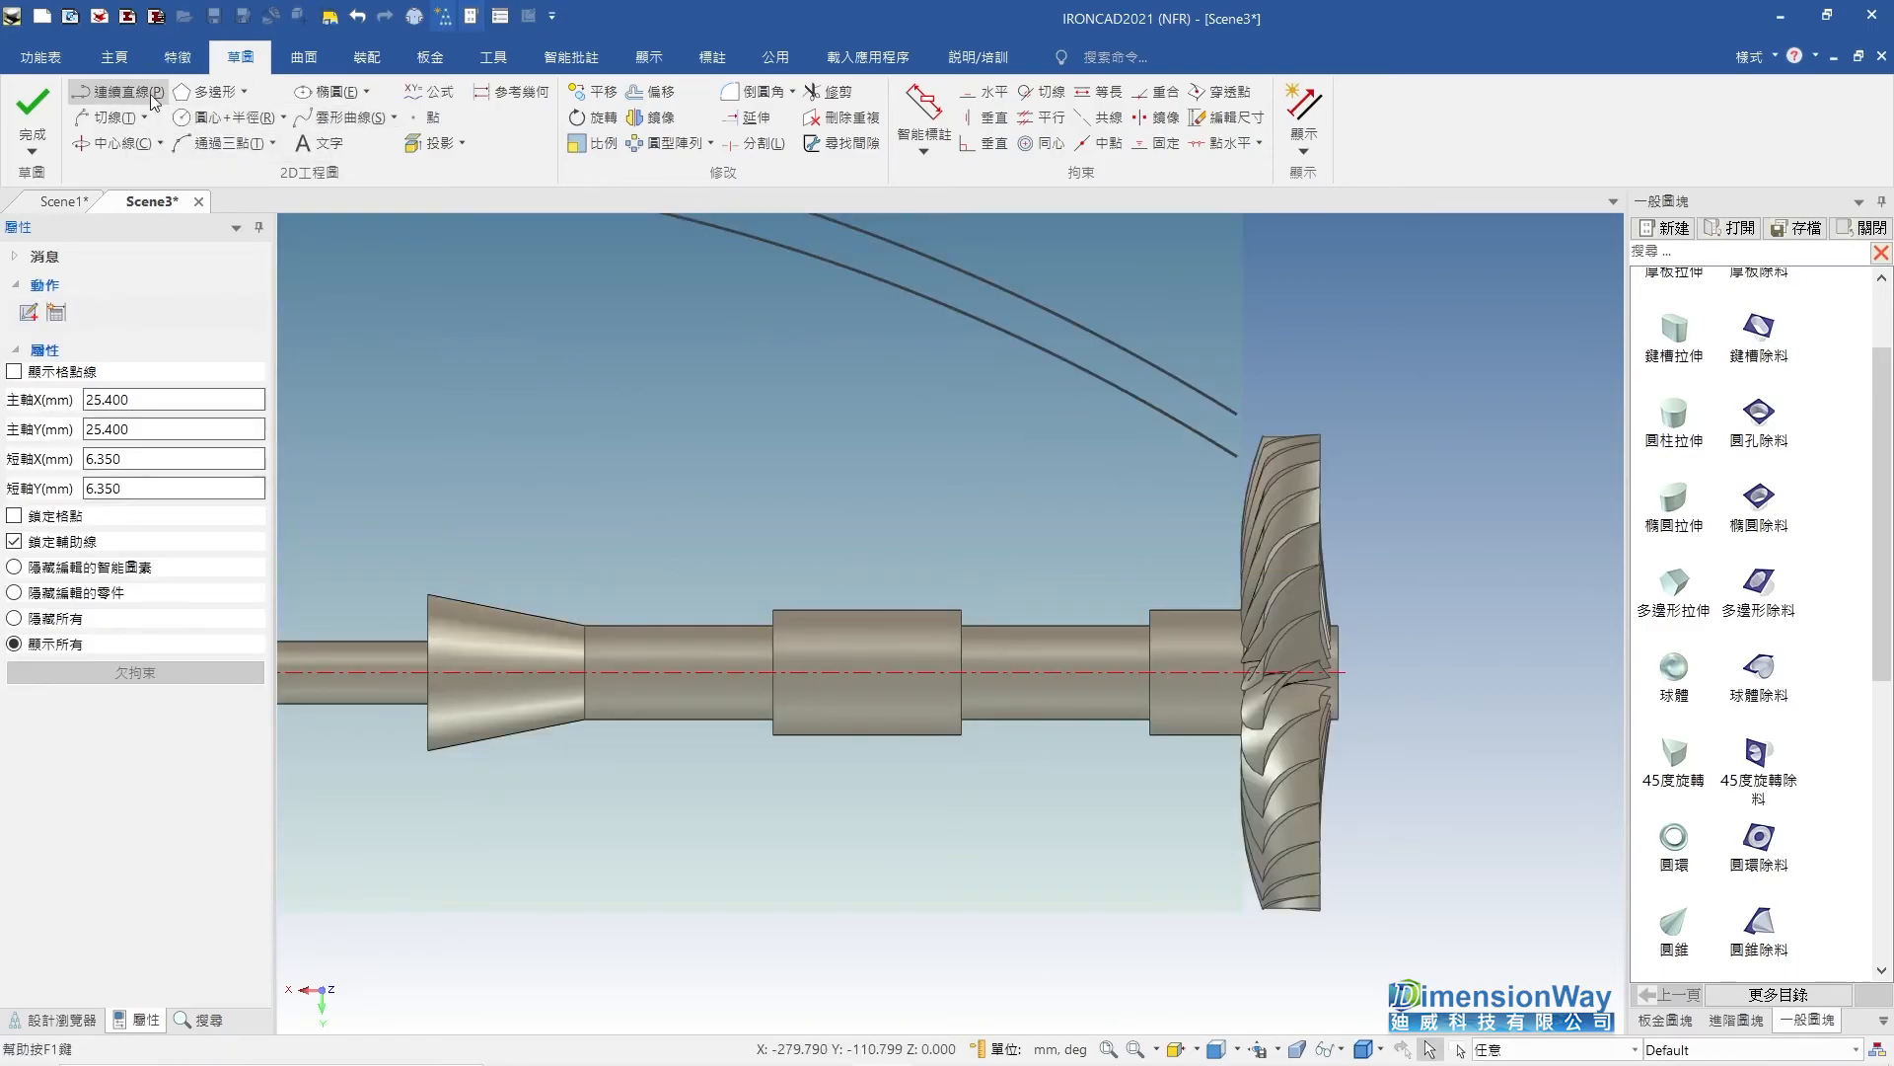
pyautogui.click(1237, 413)
pyautogui.click(1237, 456)
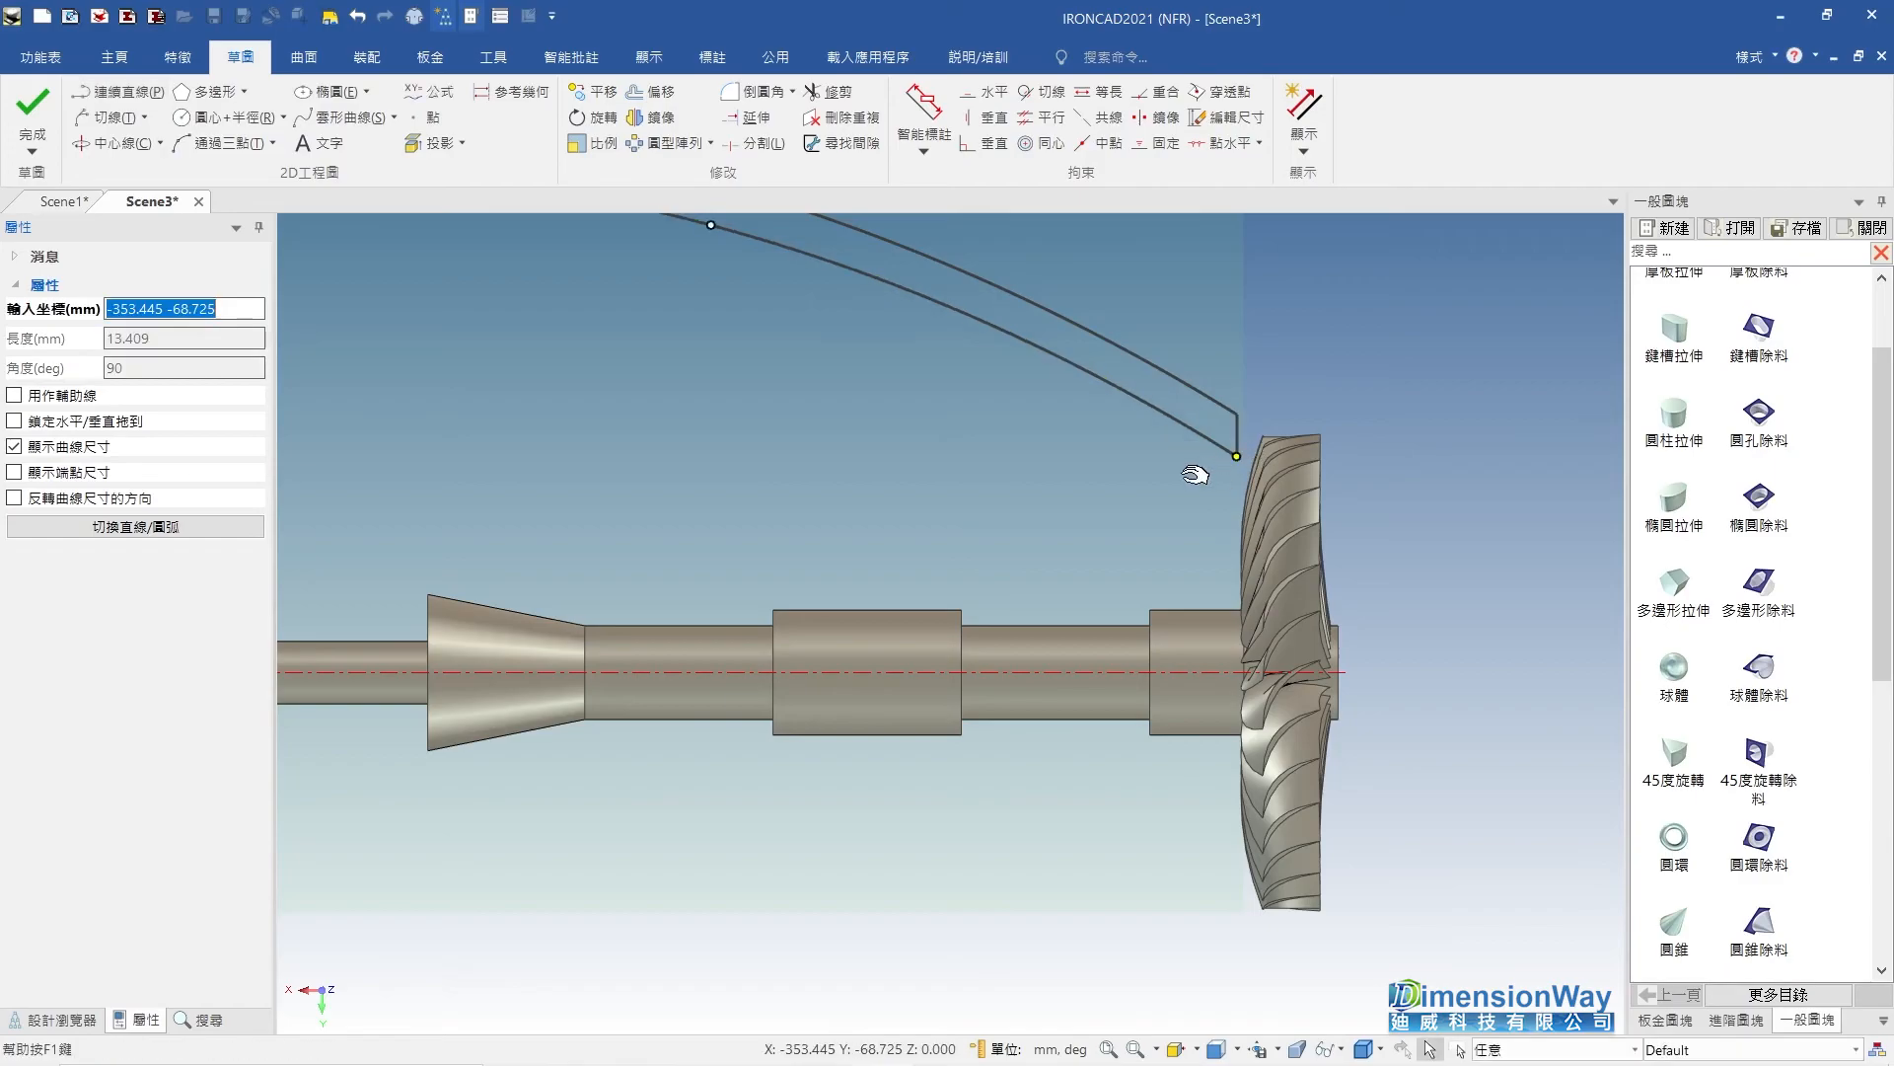
pyautogui.press('Escape')
pyautogui.scroll(-3, 938, 496)
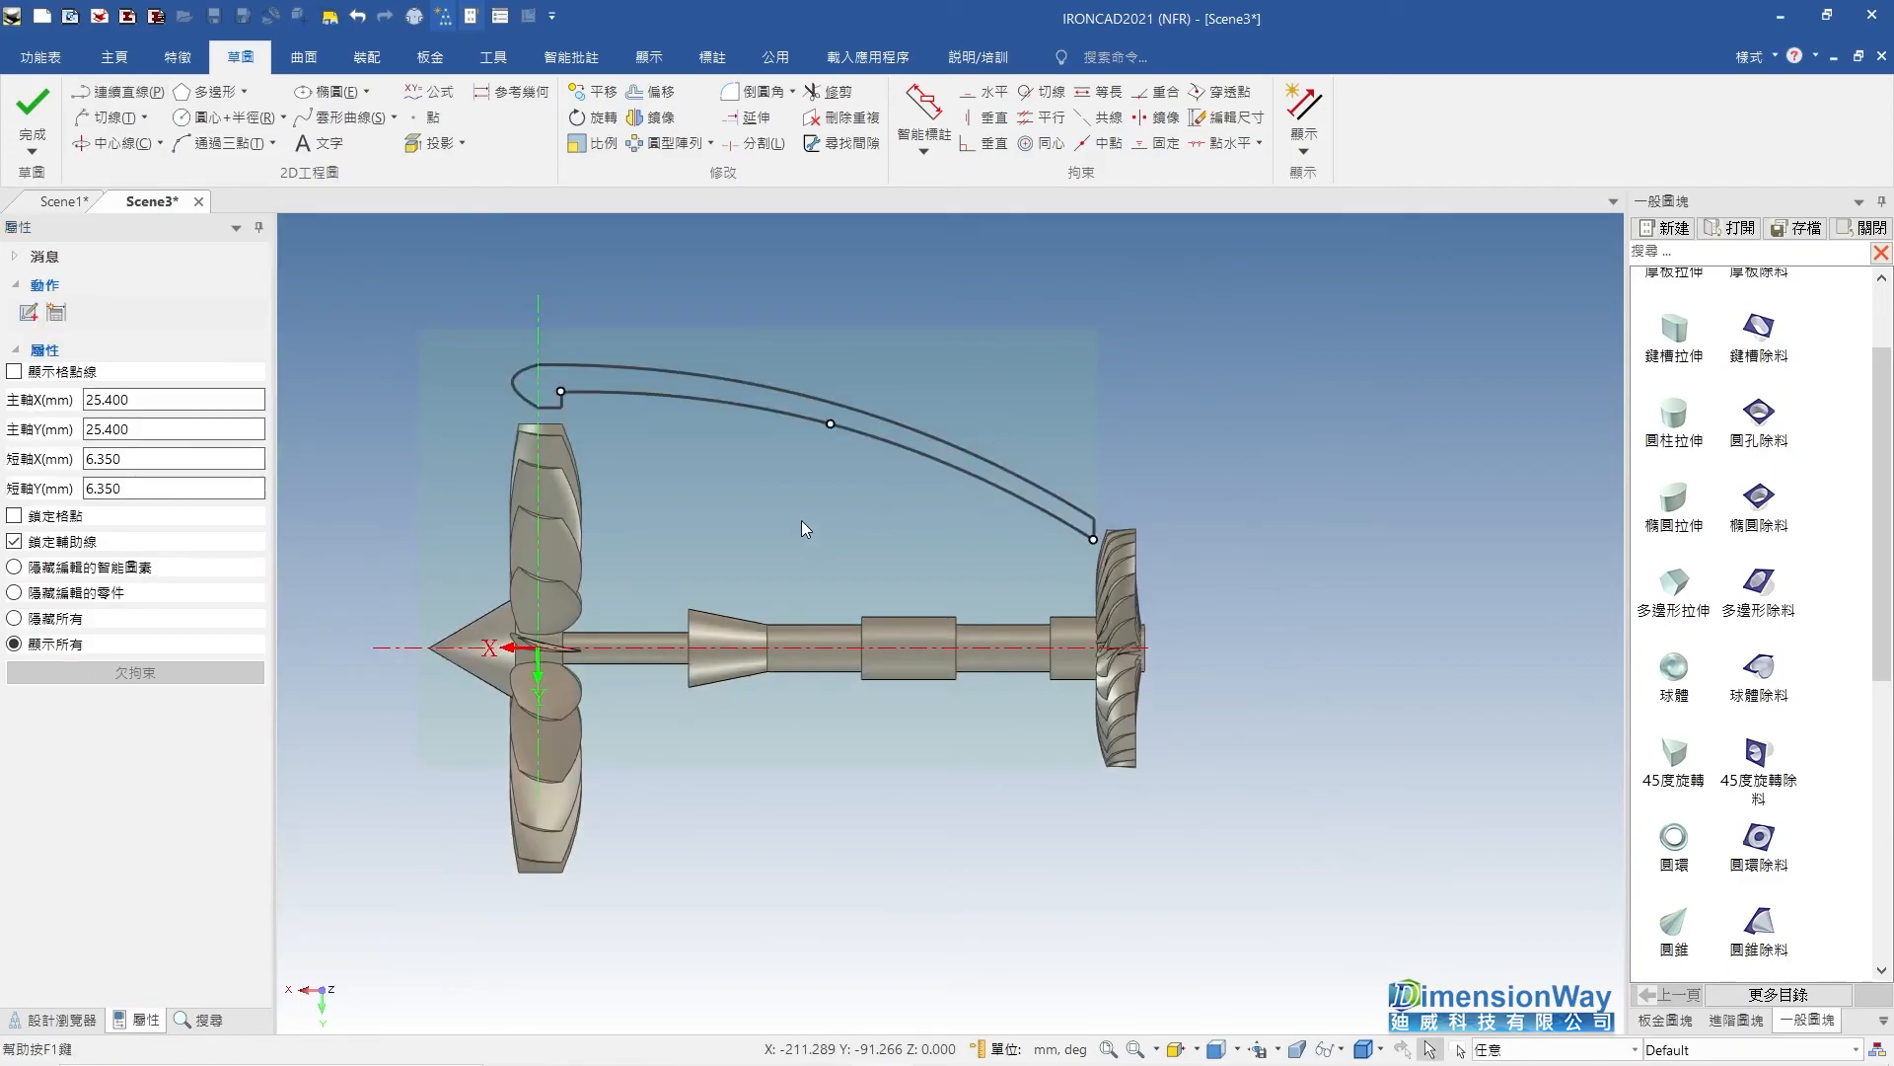
# Finish the casing profile sketch and revolve it 360° as a solid, independent part.
pyautogui.click(111, 142)
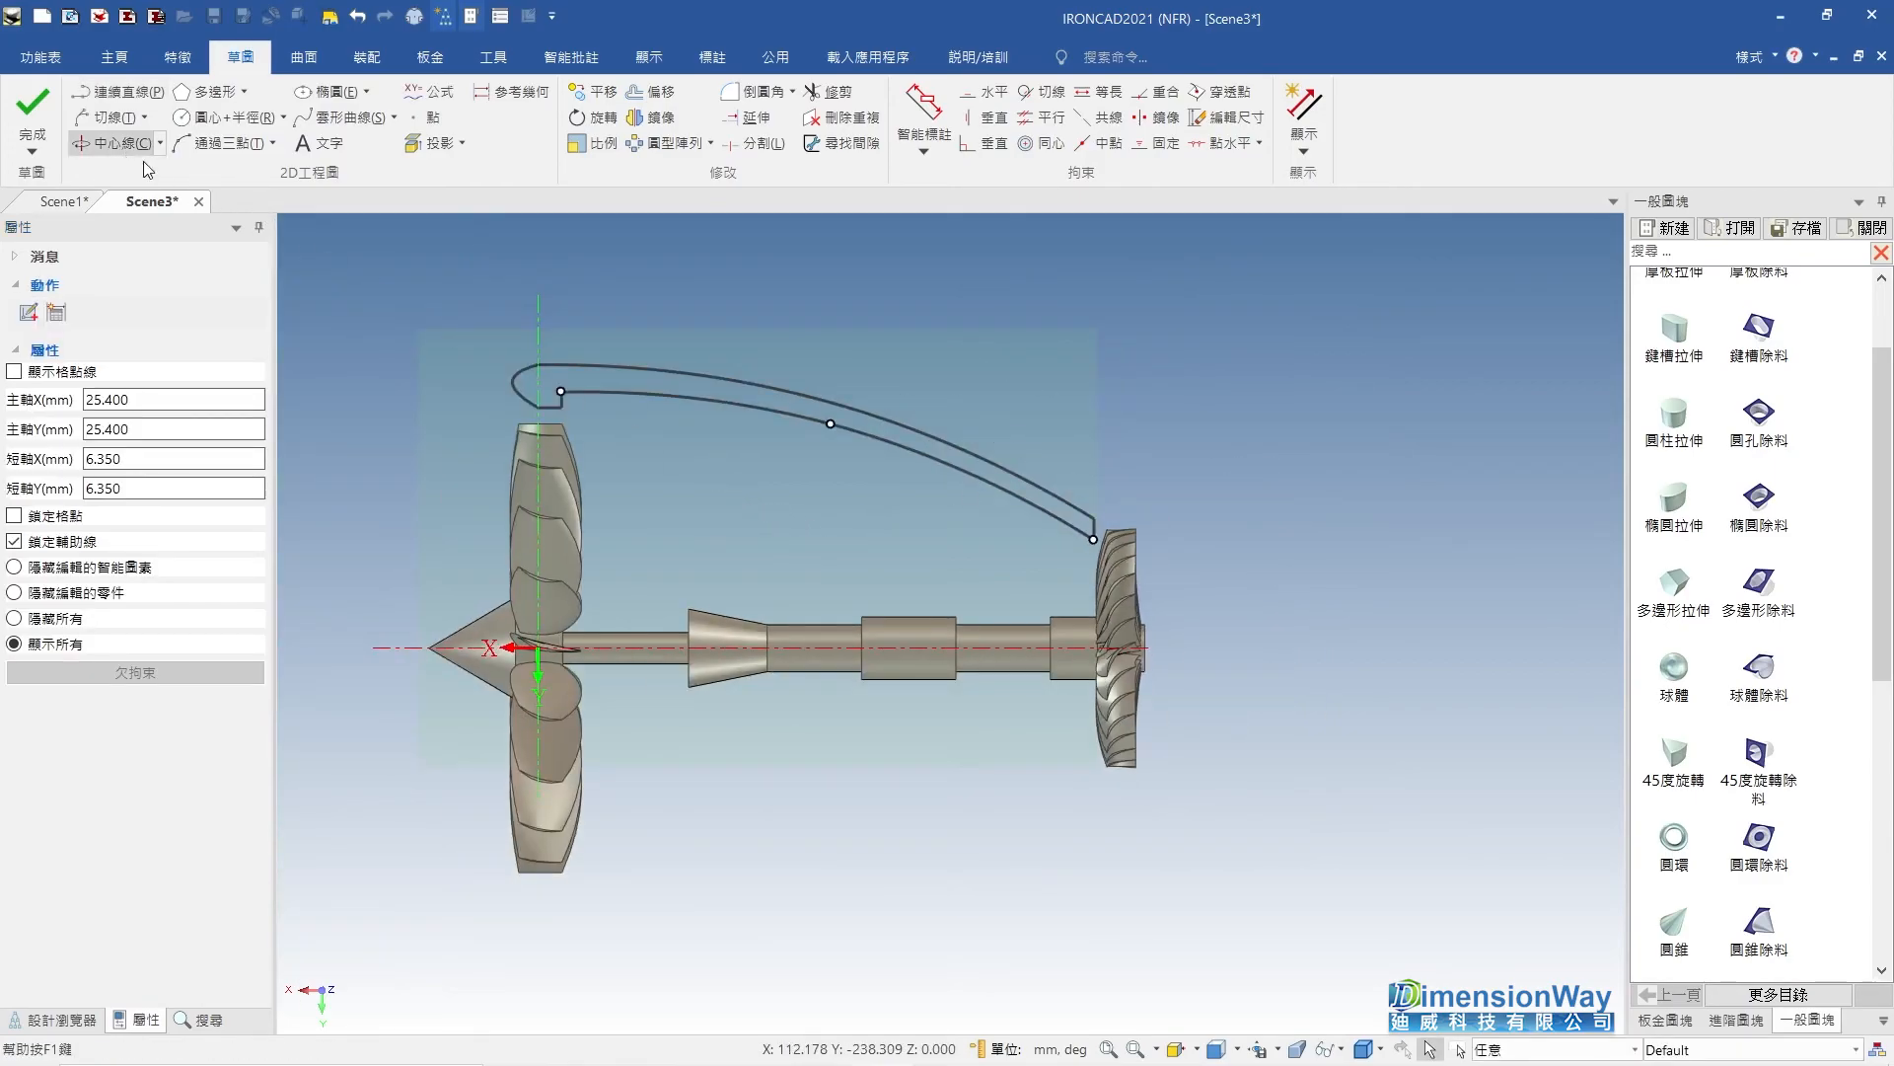
pyautogui.click(718, 600)
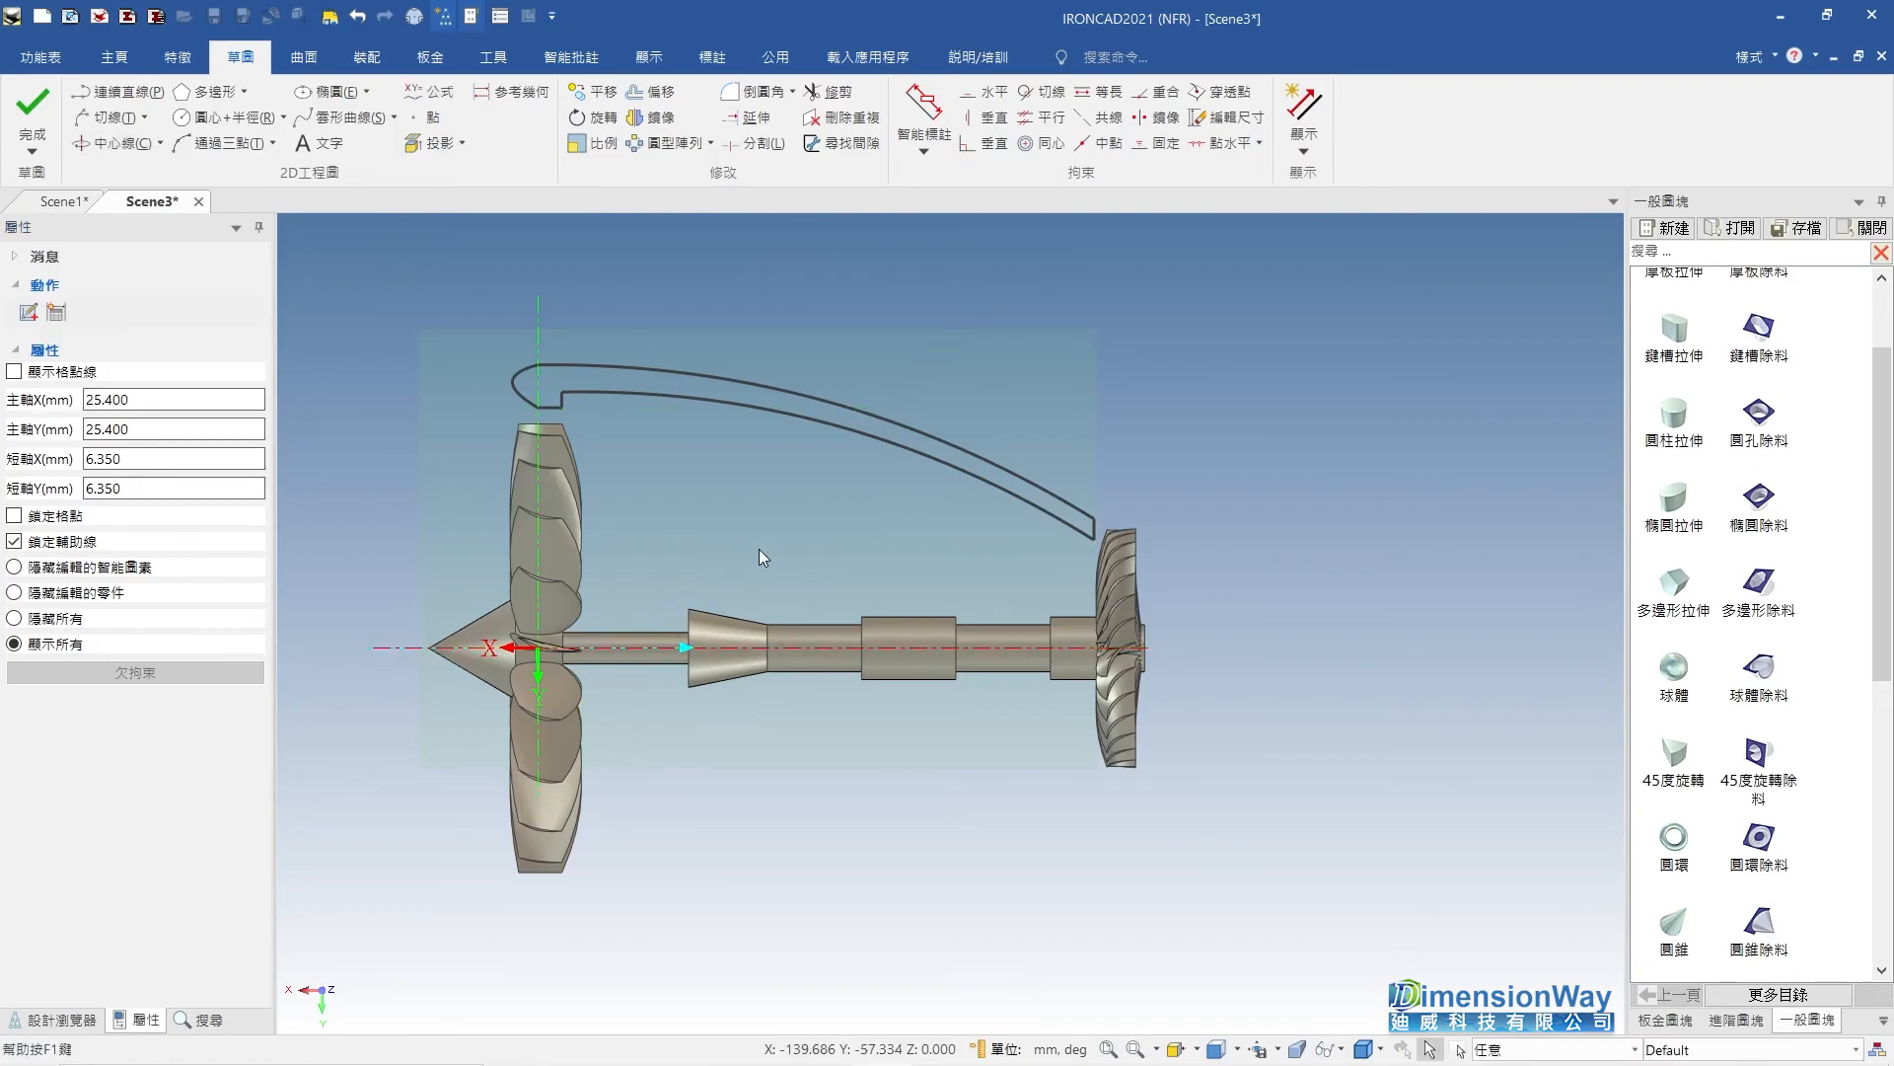
pyautogui.click(32, 107)
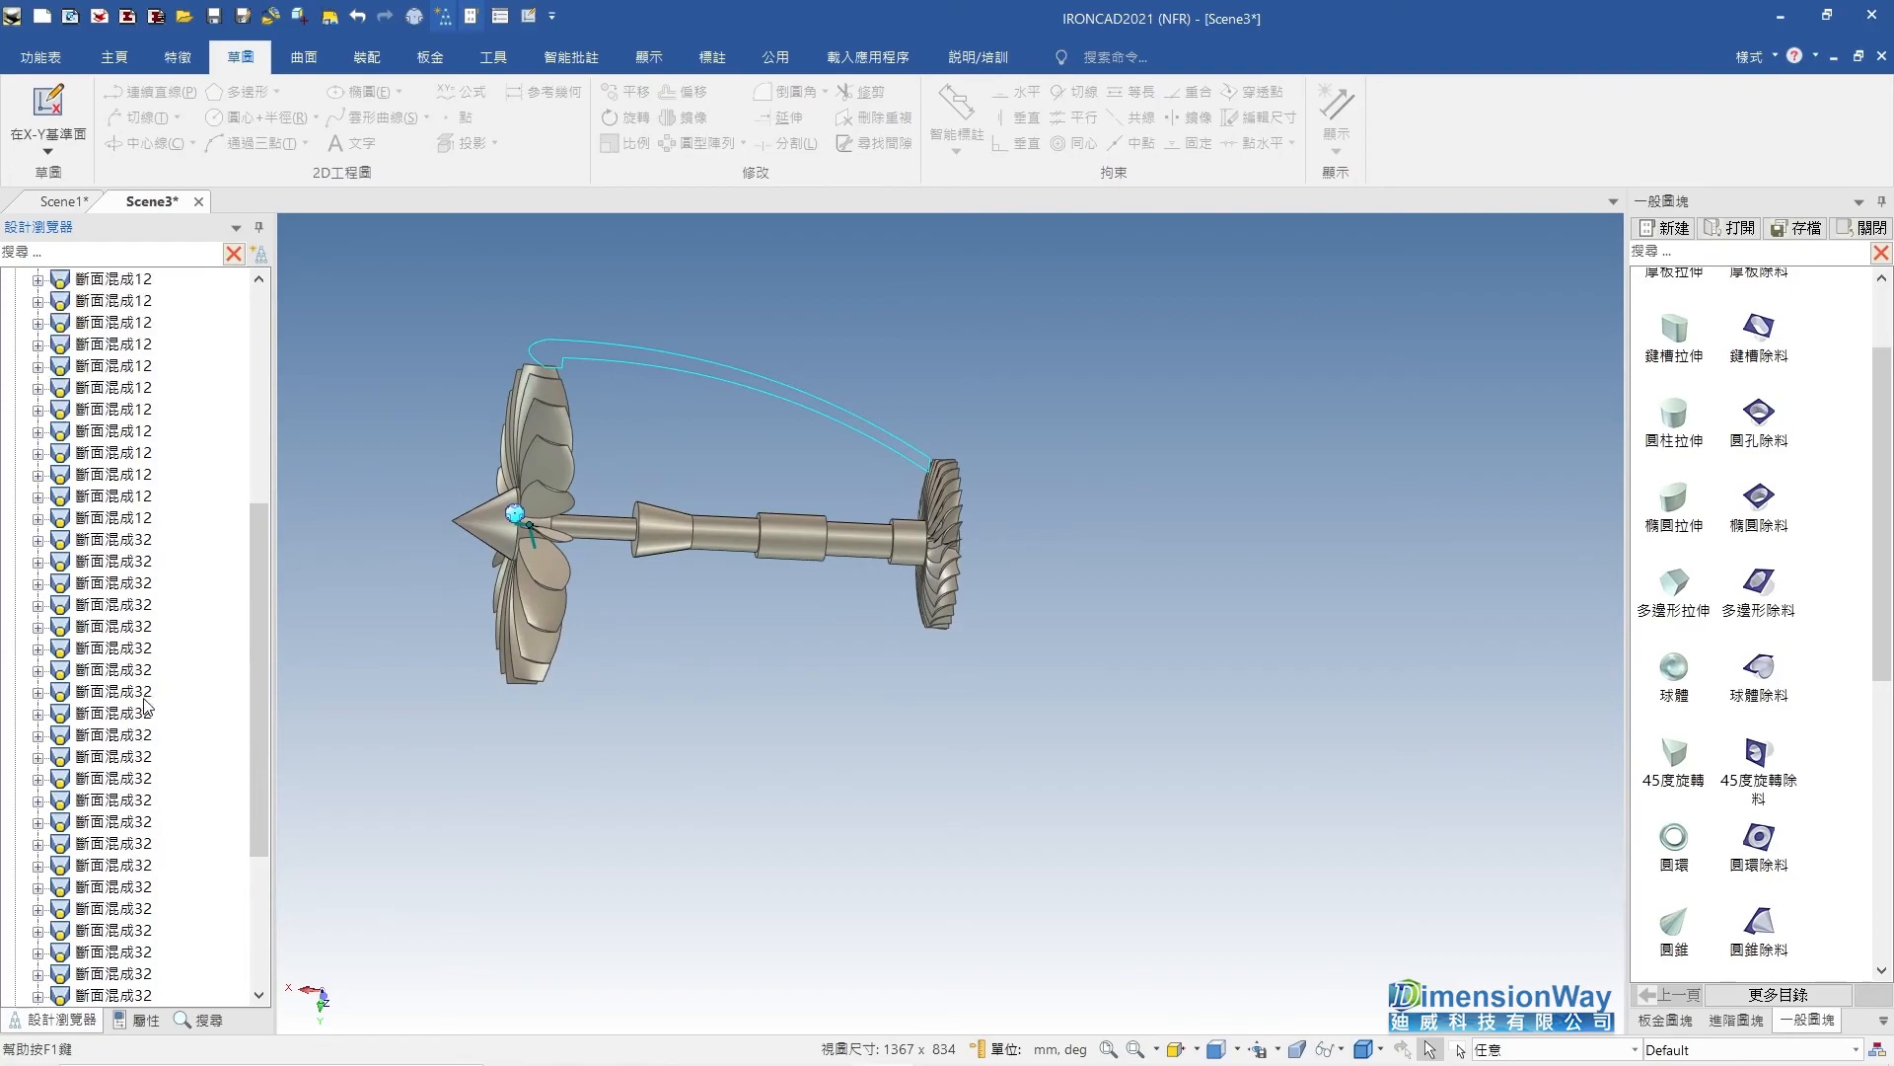
pyautogui.rightClick(91, 931)
pyautogui.moveTo(221, 572)
pyautogui.click(459, 594)
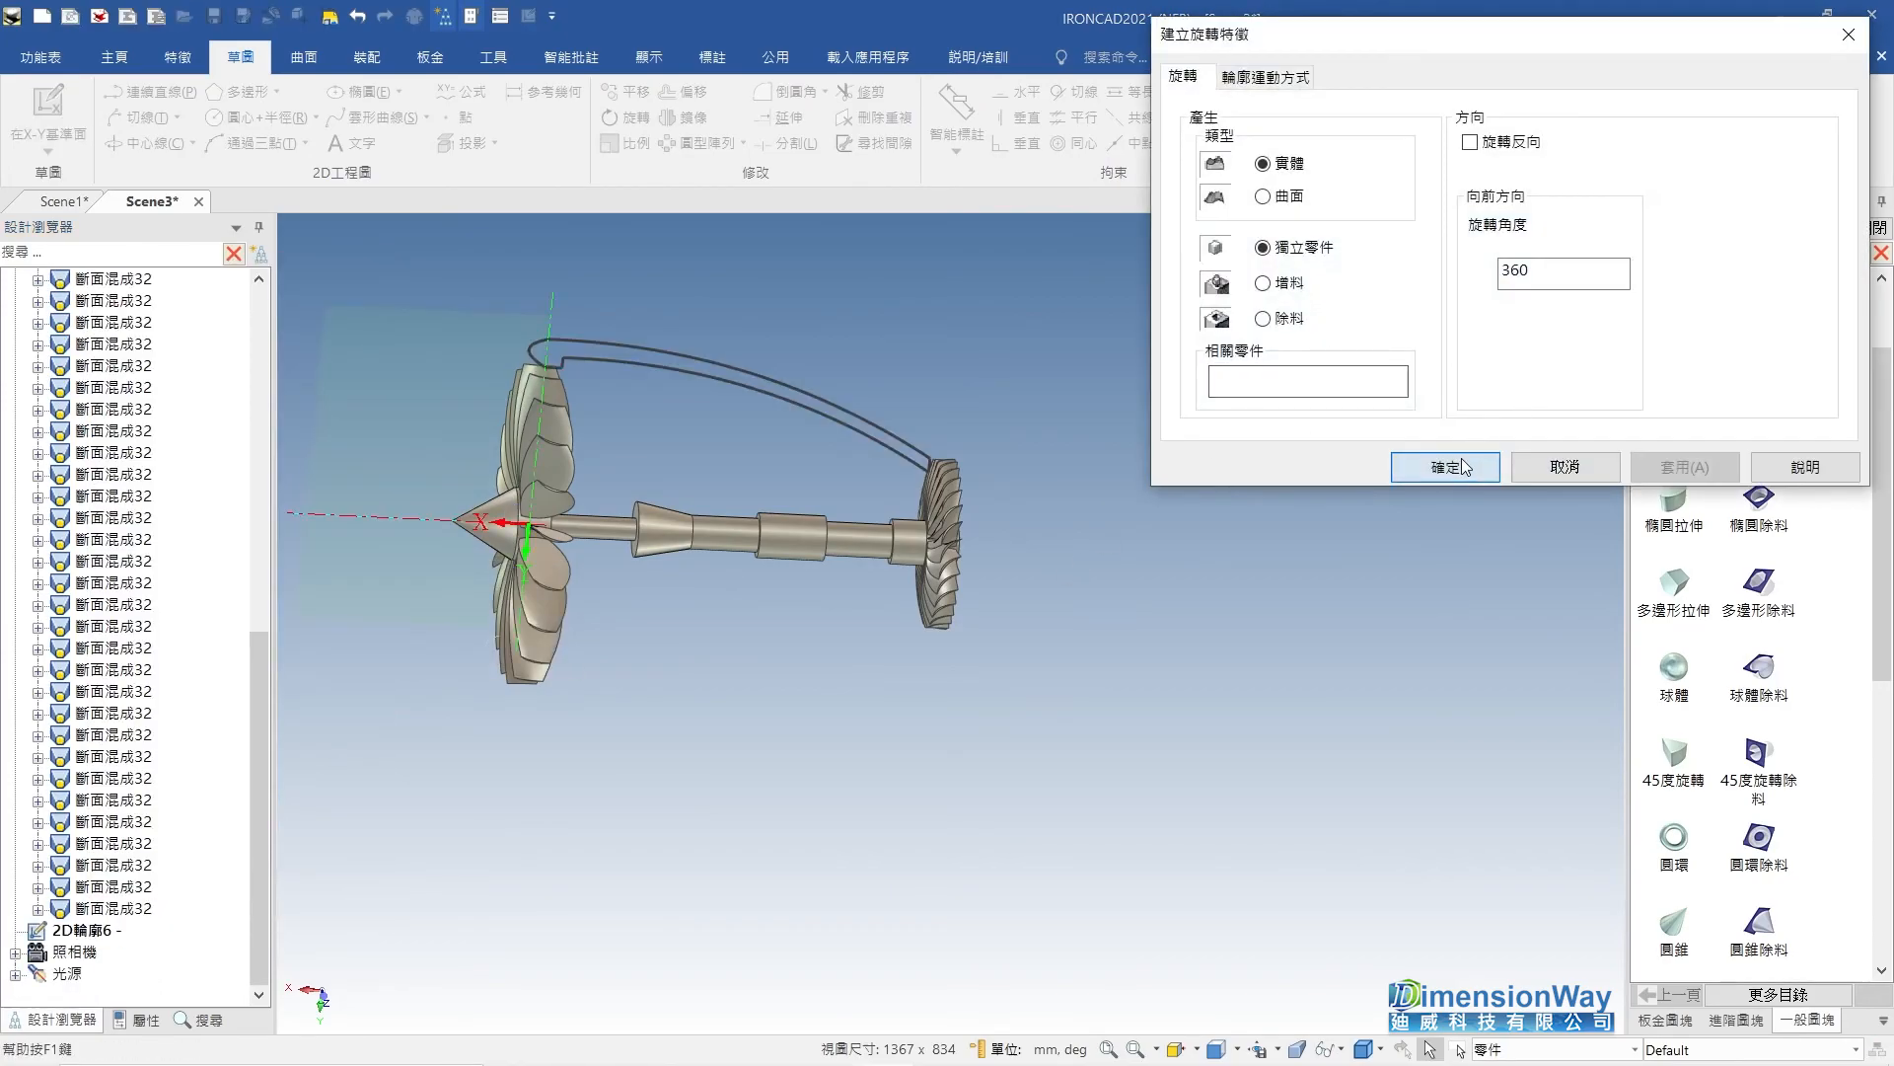
pyautogui.click(1466, 466)
# Collapse 零件5 in the design tree and inspect the revolved casing around the blades at an angle.
pyautogui.moveTo(1105, 475); pyautogui.dragTo(868, 555, button='middle')
pyautogui.scroll(10, 170, 554)
pyautogui.click(15, 323)
pyautogui.moveTo(552, 535); pyautogui.dragTo(623, 554, button='middle')
pyautogui.press('F8')
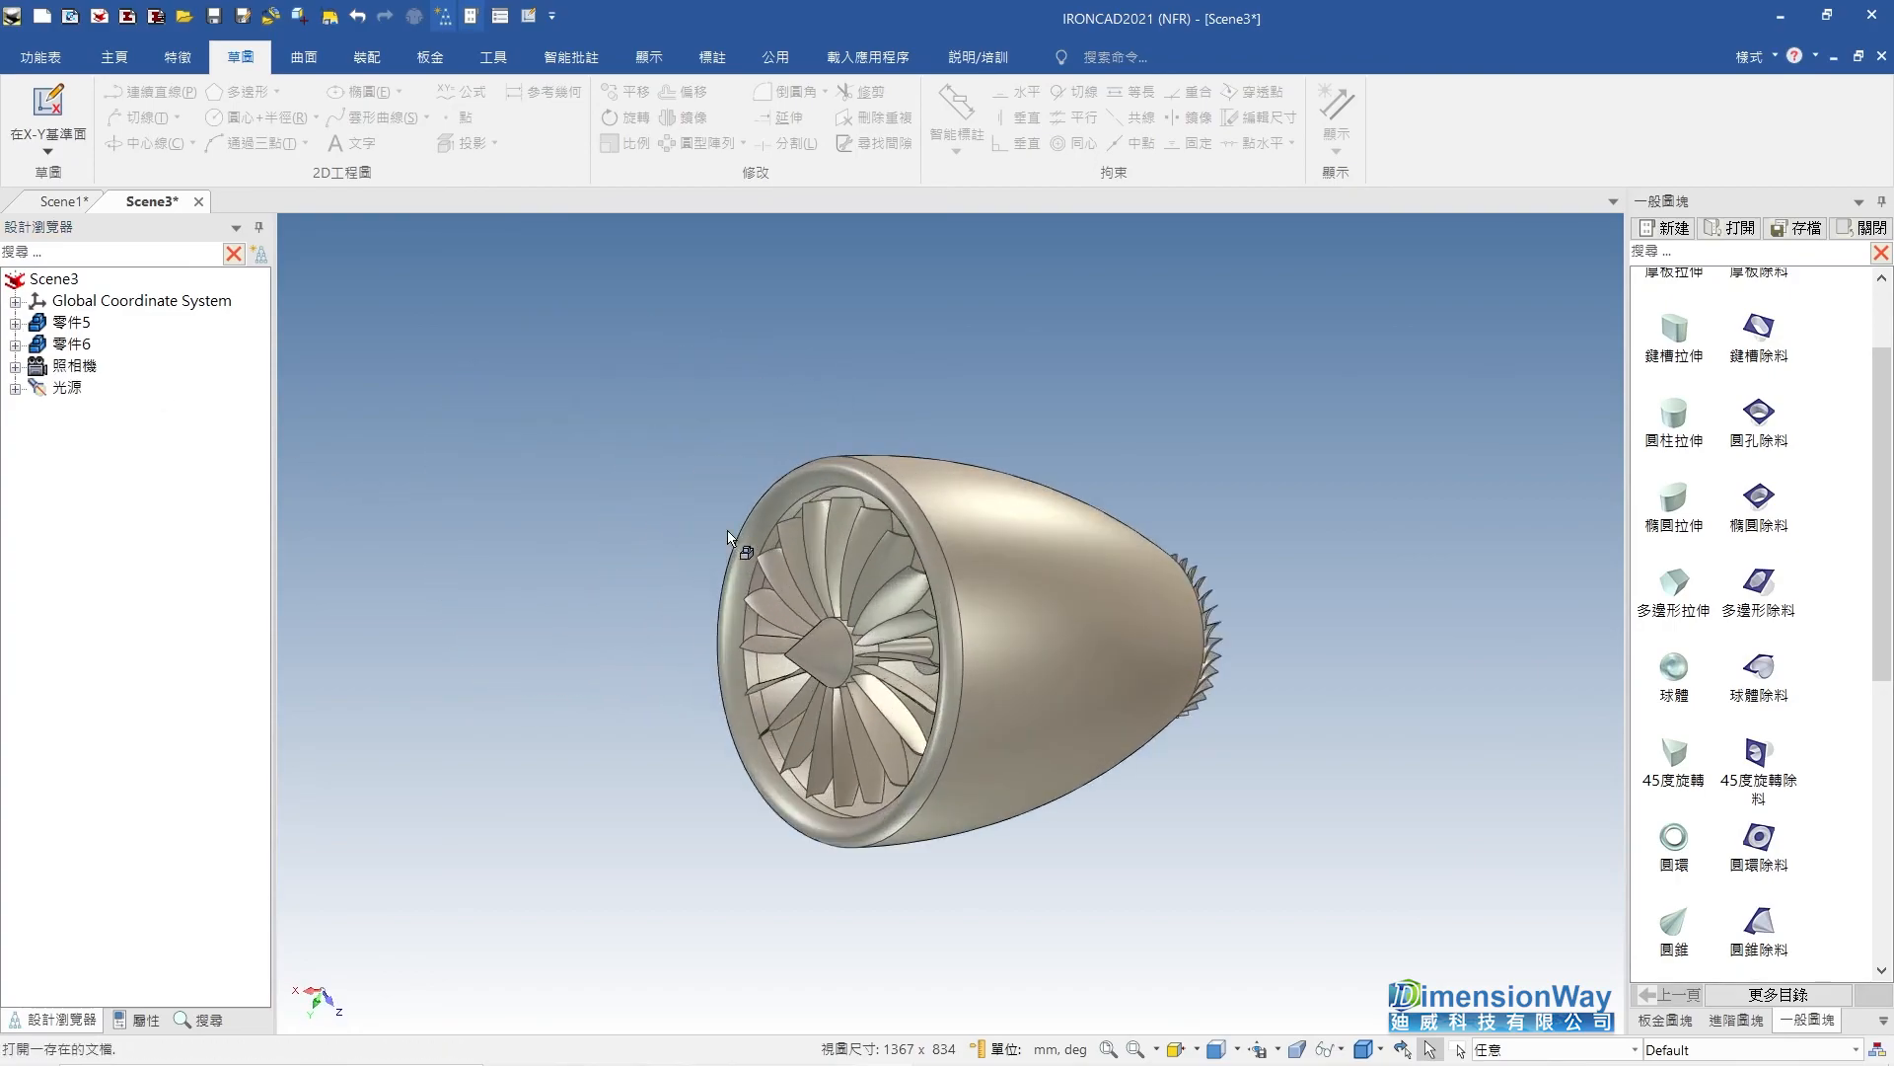
# Give the casing part a black solid color with a transparency of 25 in its smart render properties.
pyautogui.click(1022, 582)
pyautogui.rightClick(1022, 582)
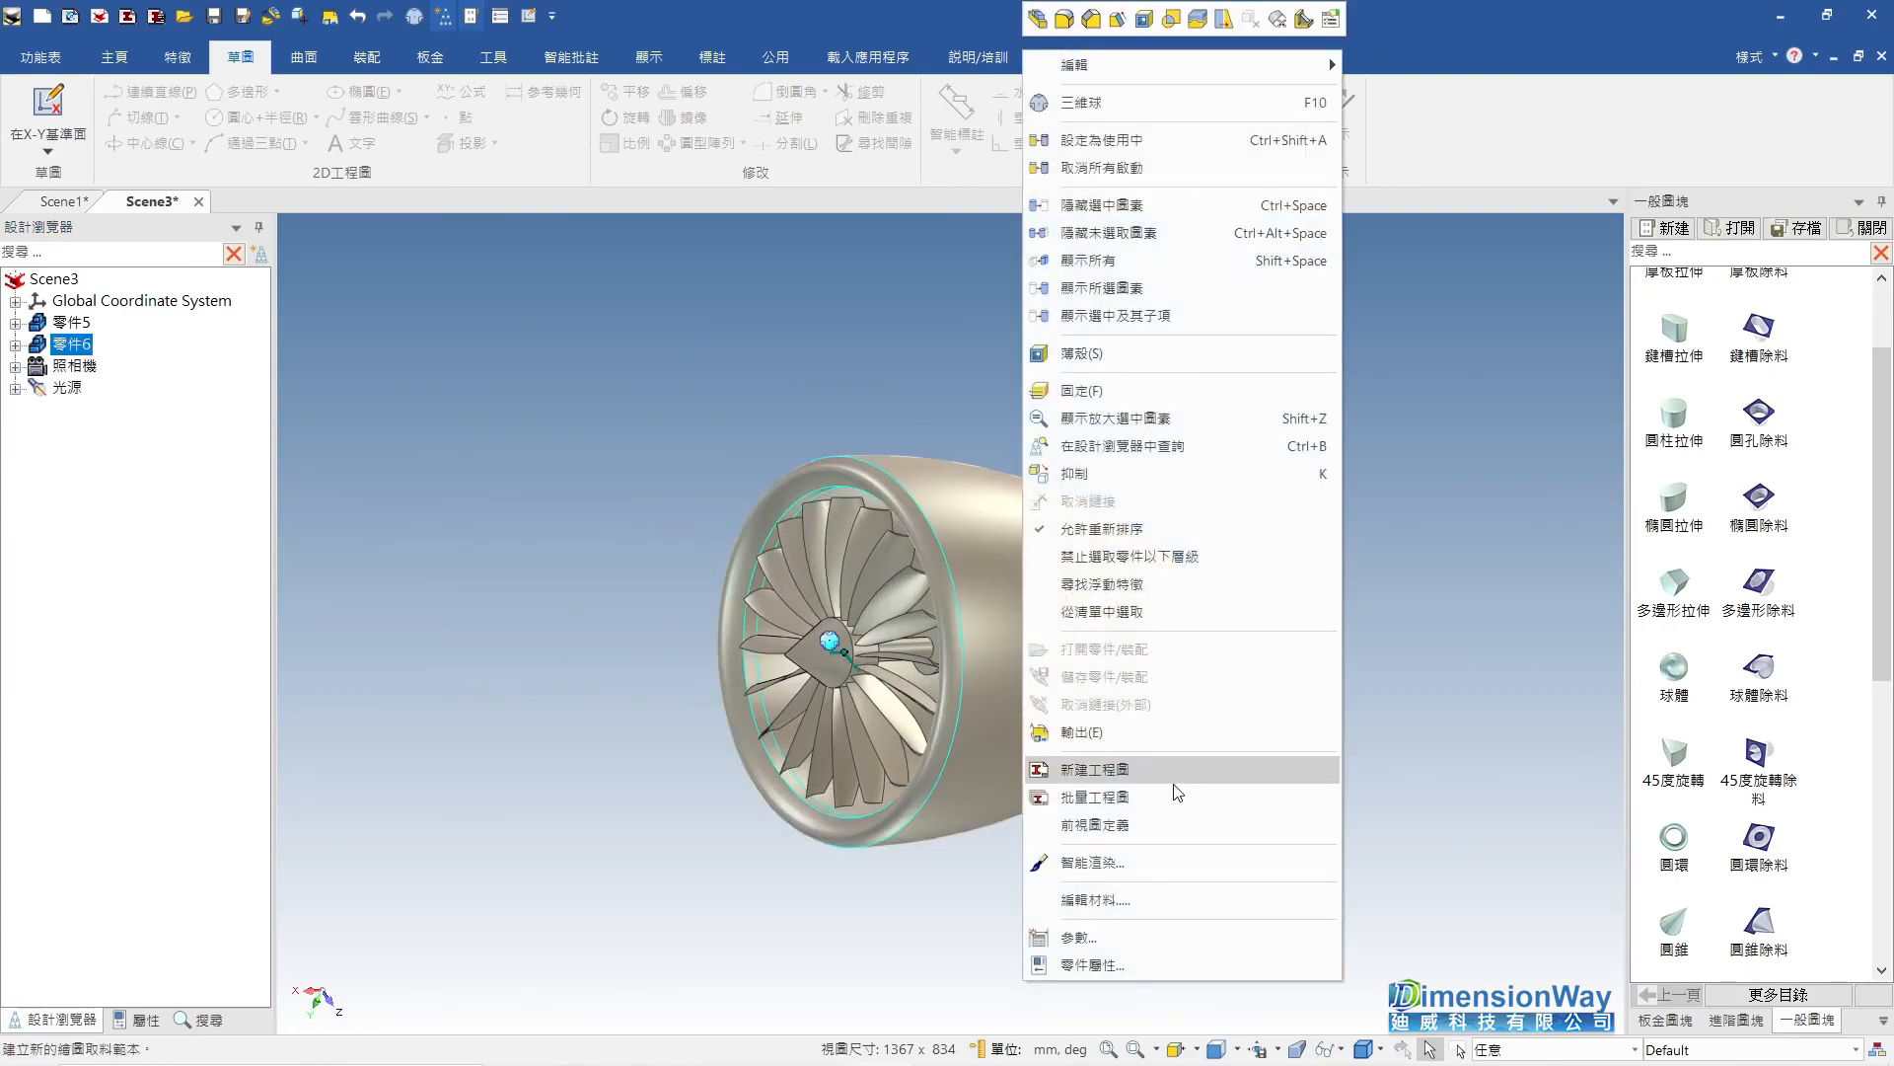
pyautogui.click(1142, 860)
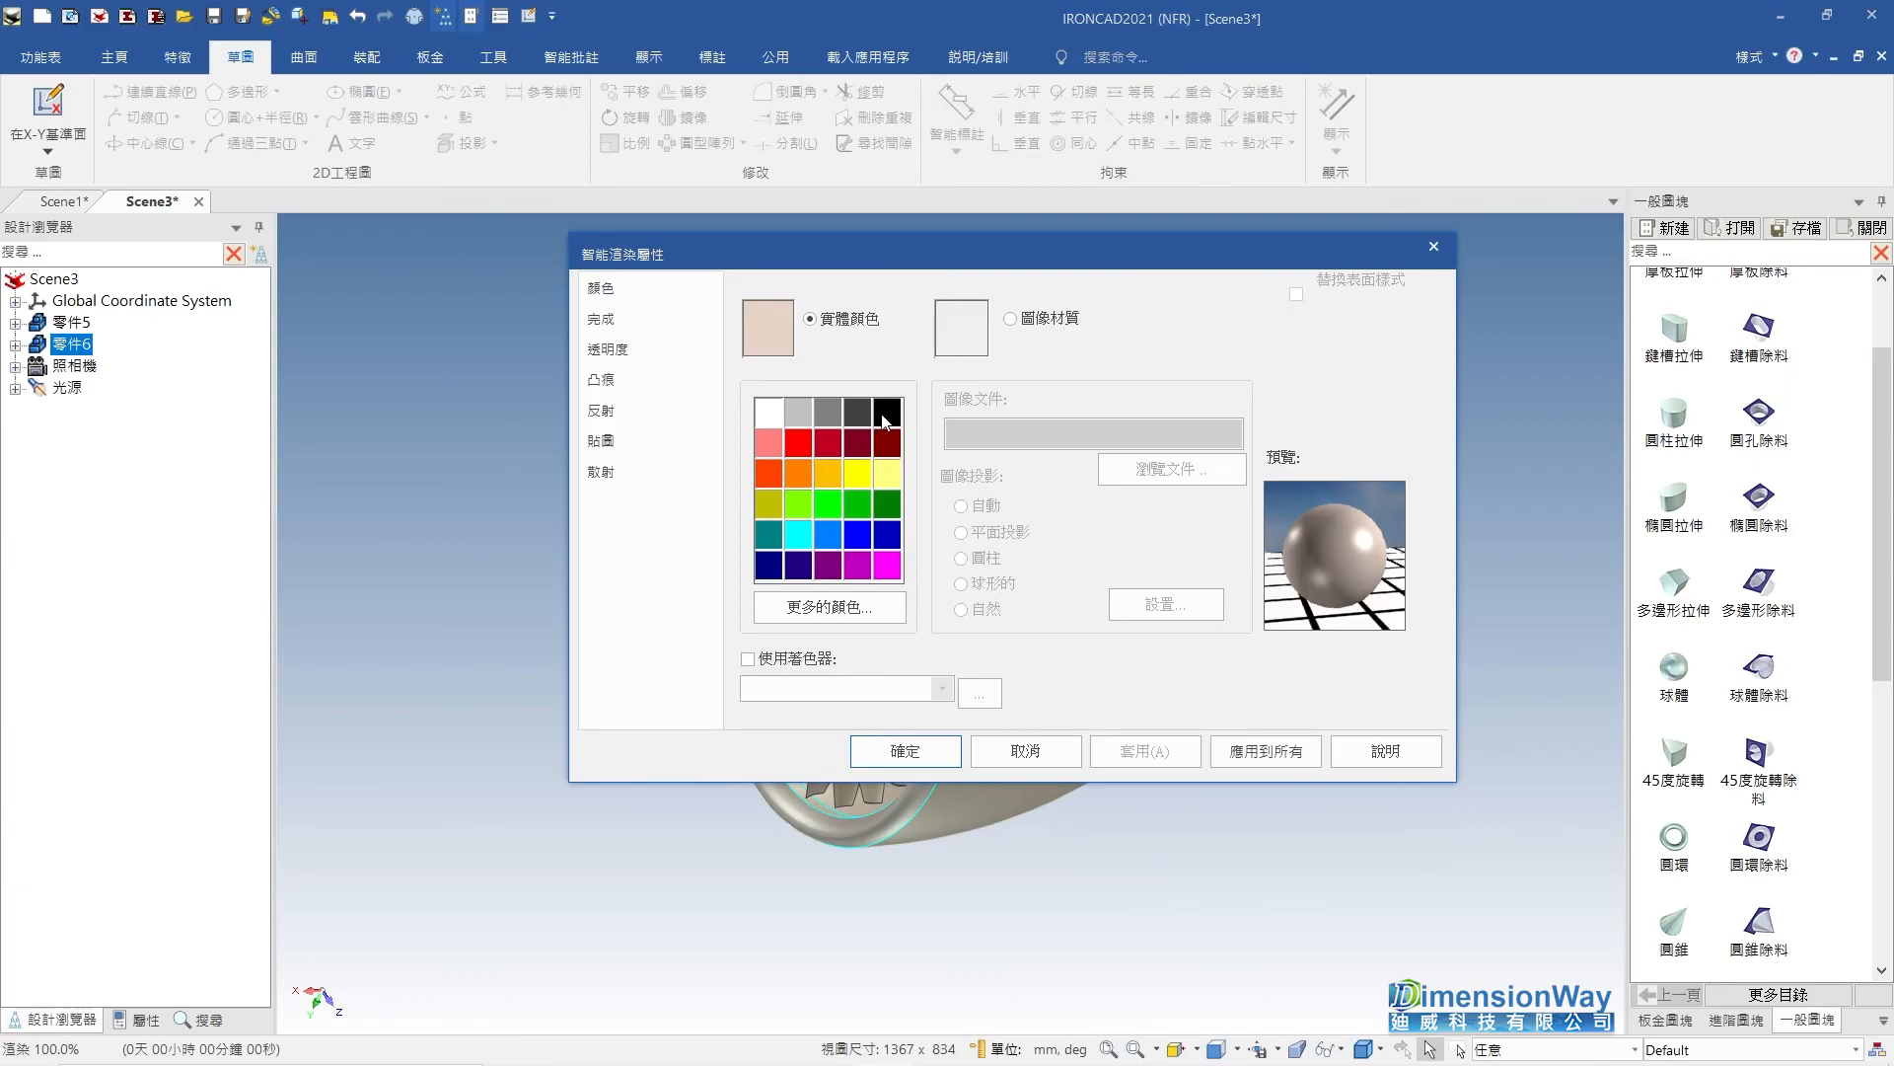
pyautogui.click(885, 415)
pyautogui.click(632, 348)
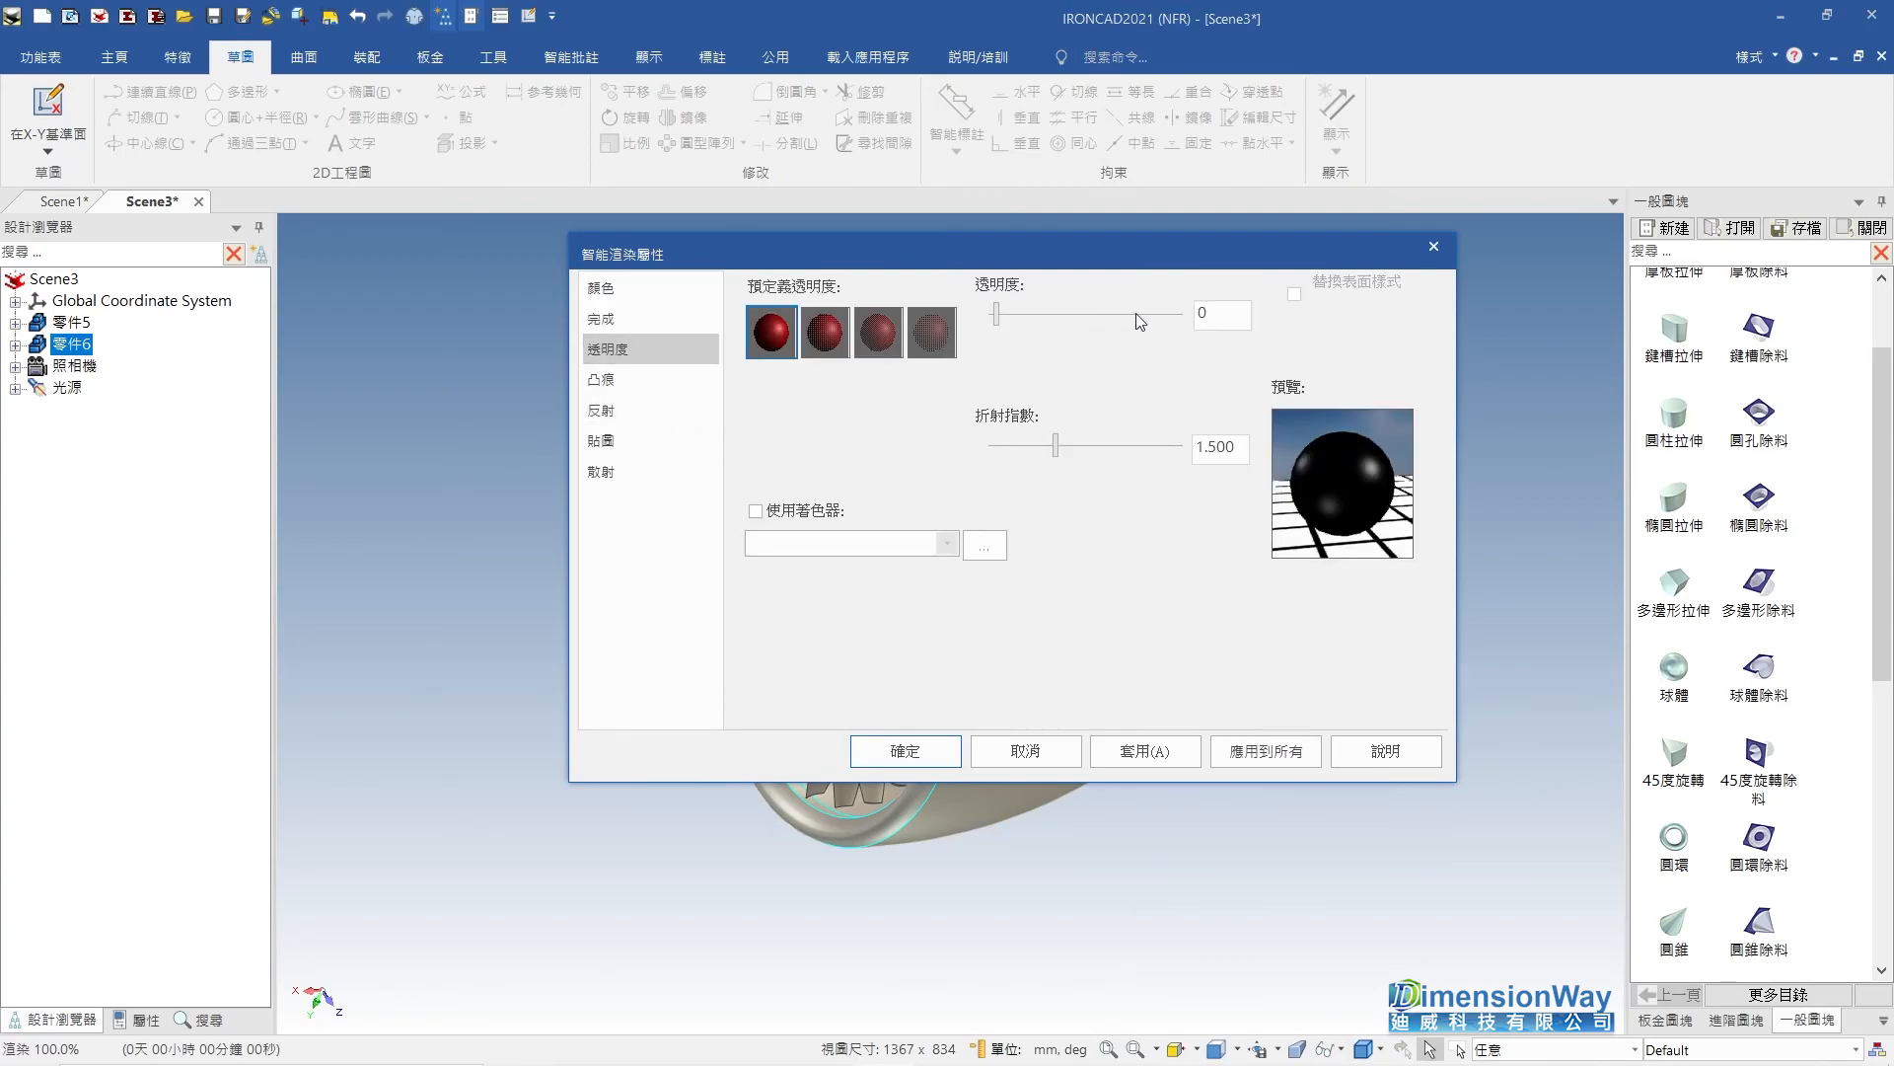
pyautogui.write('25')
pyautogui.click(1150, 753)
pyautogui.click(902, 752)
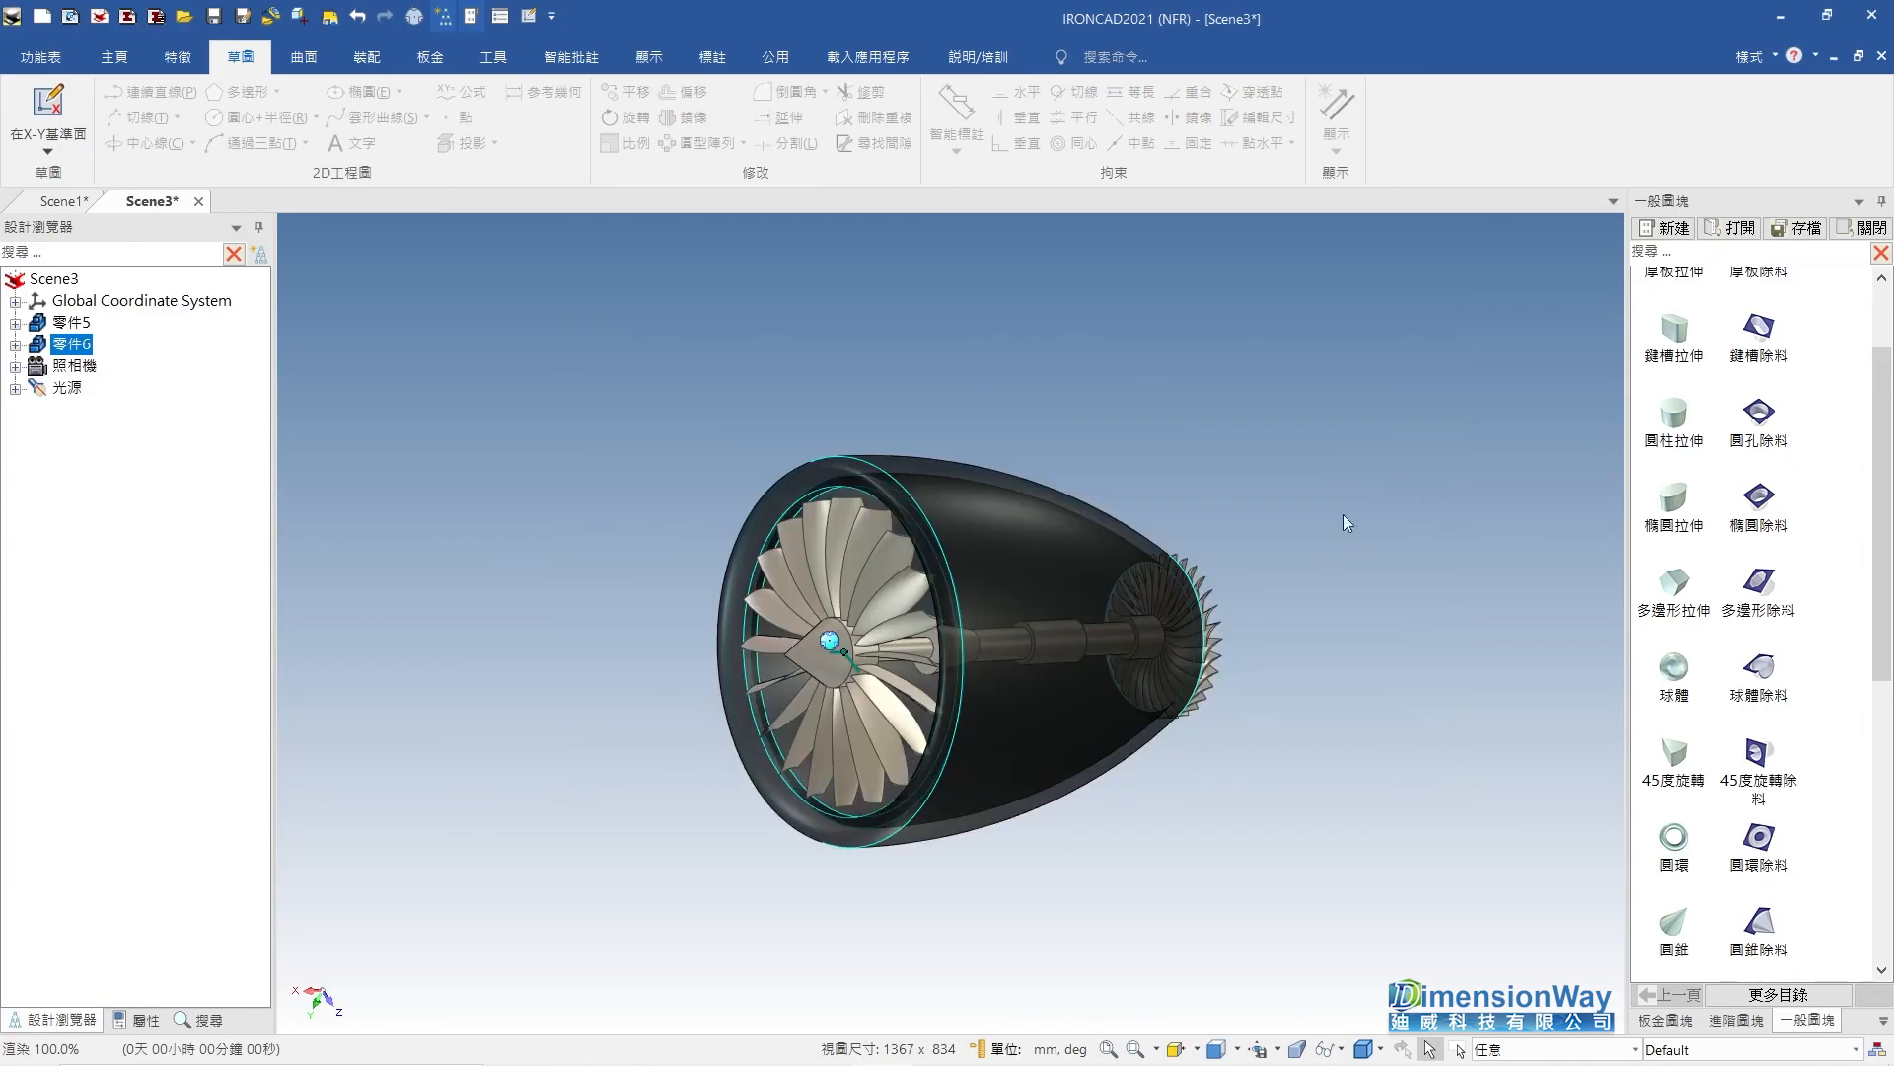
# Give the shaft-and-blades part a light gray solid color in its smart render properties.
pyautogui.click(881, 614)
pyautogui.rightClick(881, 619)
pyautogui.click(999, 867)
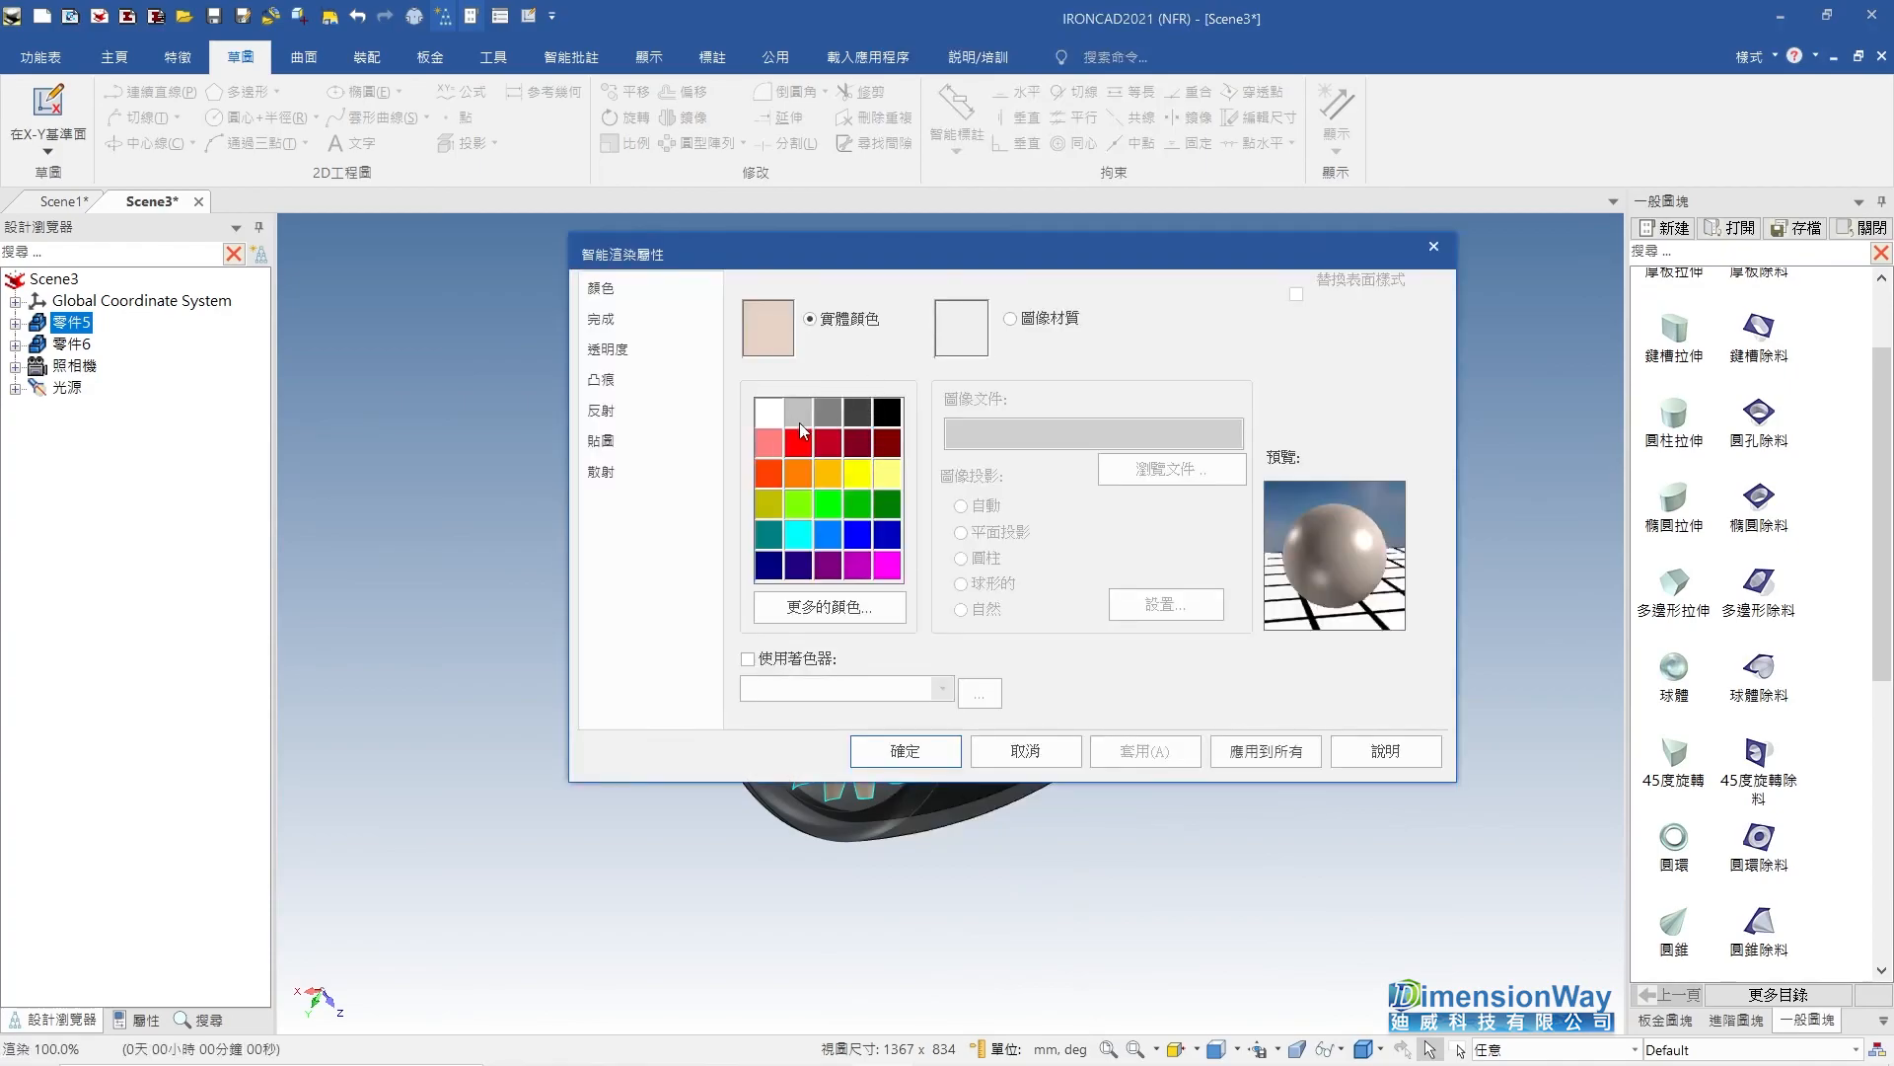
pyautogui.click(797, 410)
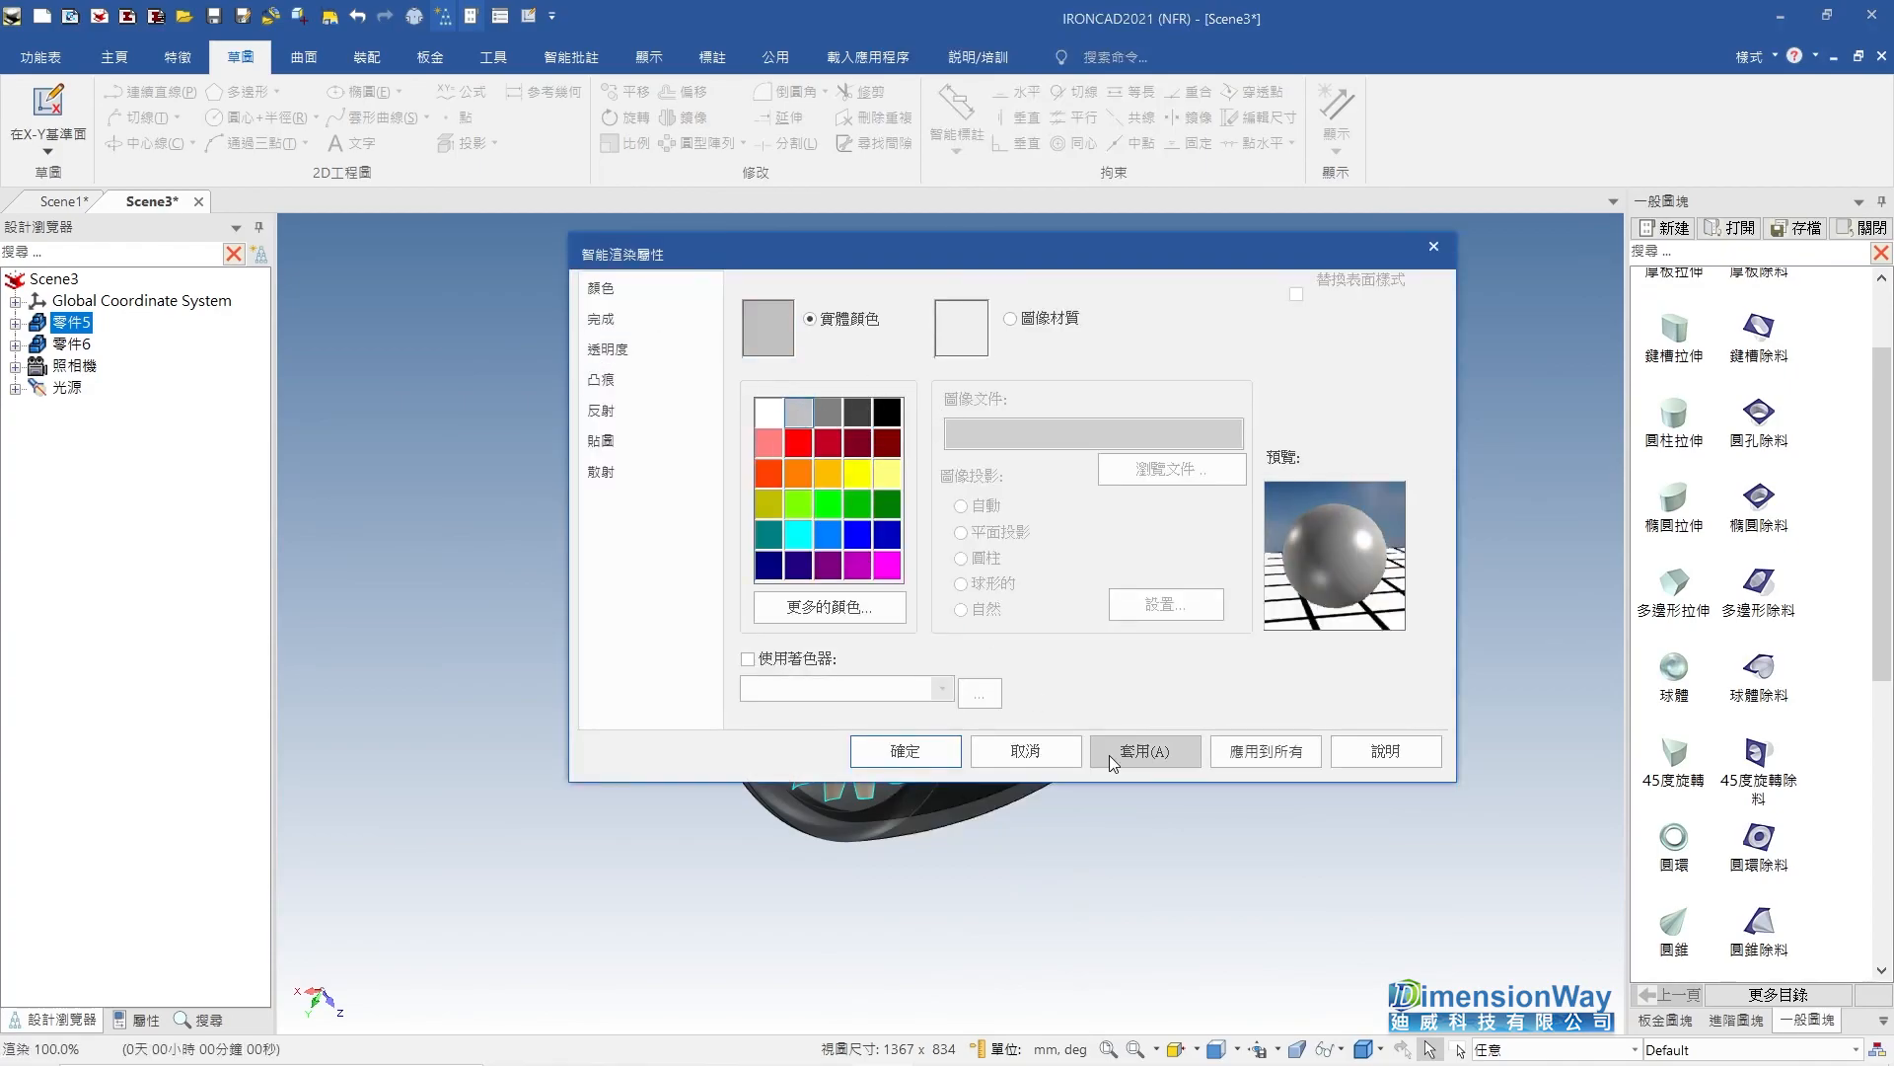
pyautogui.click(912, 756)
pyautogui.click(1232, 805)
pyautogui.moveTo(818, 583); pyautogui.dragTo(849, 587, button='middle')
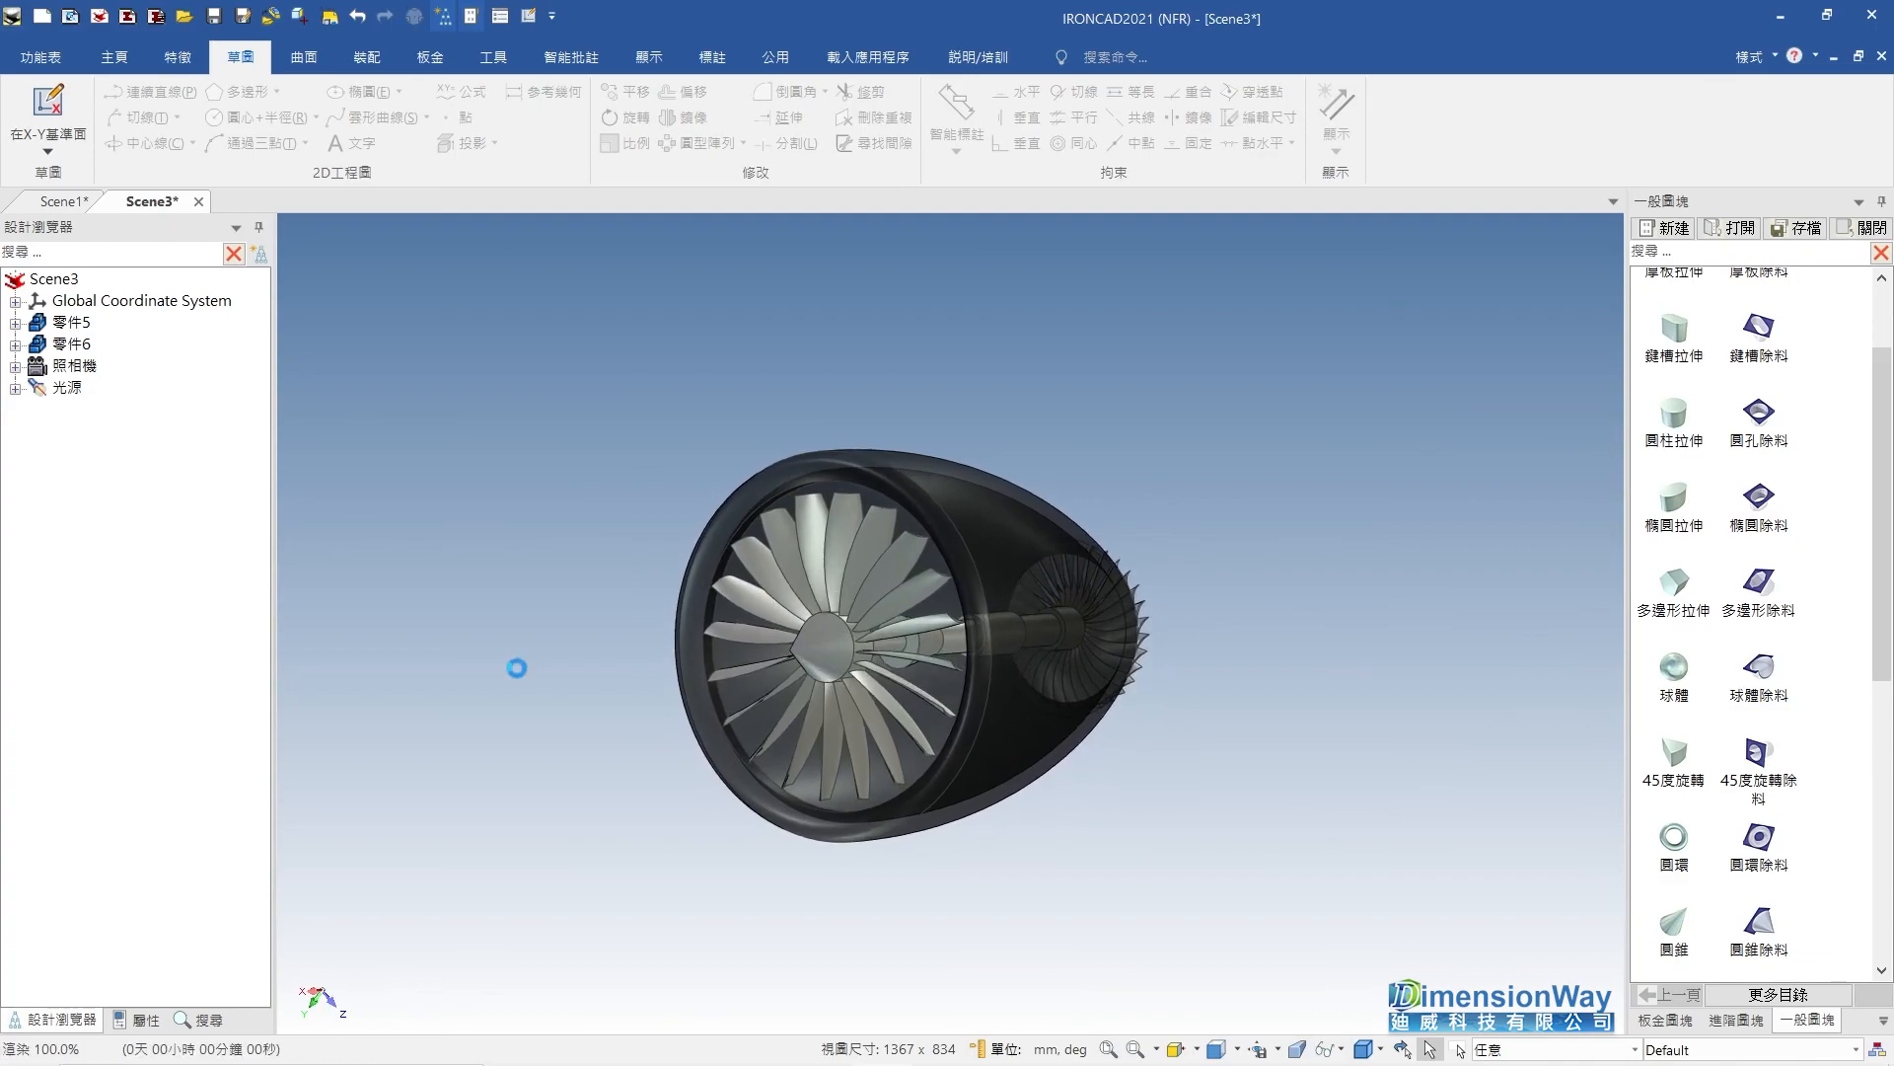